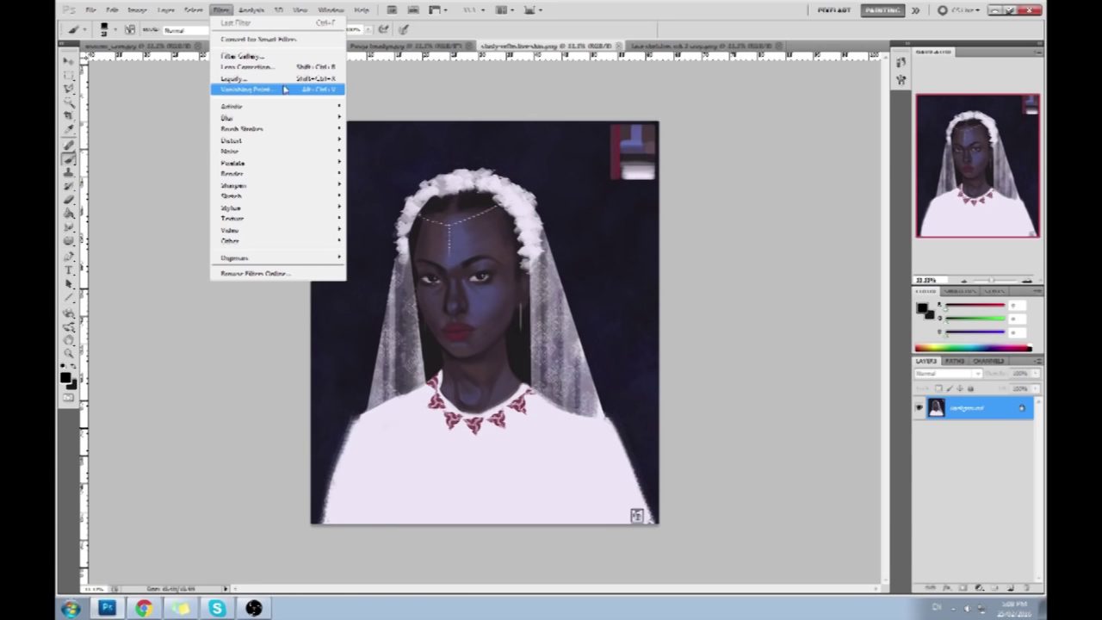
In Liquify, warp the left eye, then lower brush density to 14 and resize the brush
click(277, 79)
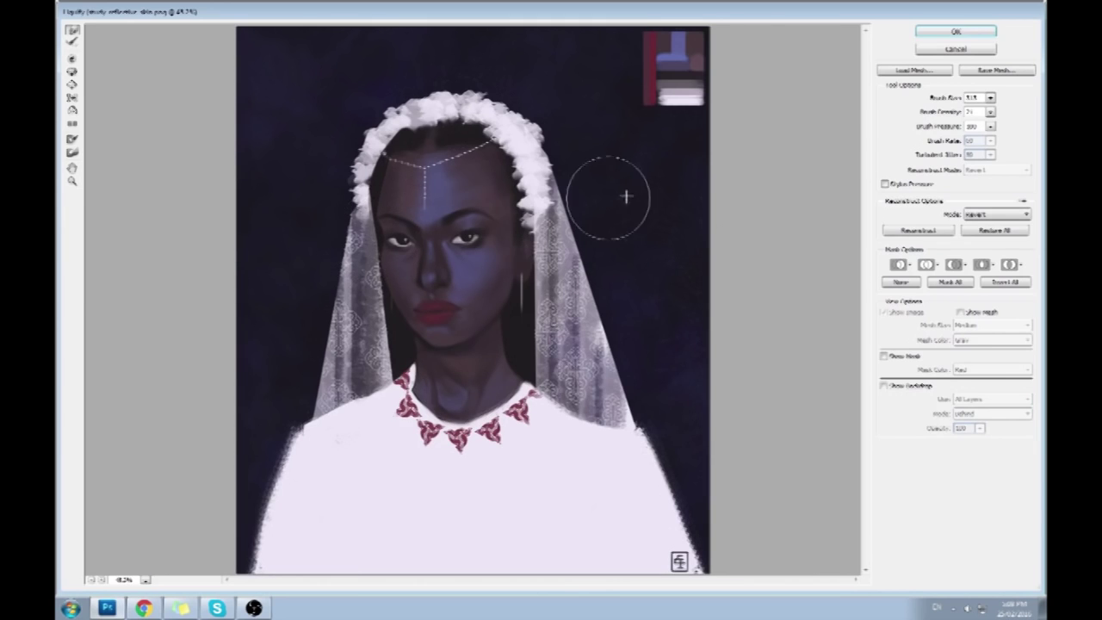
click(382, 243)
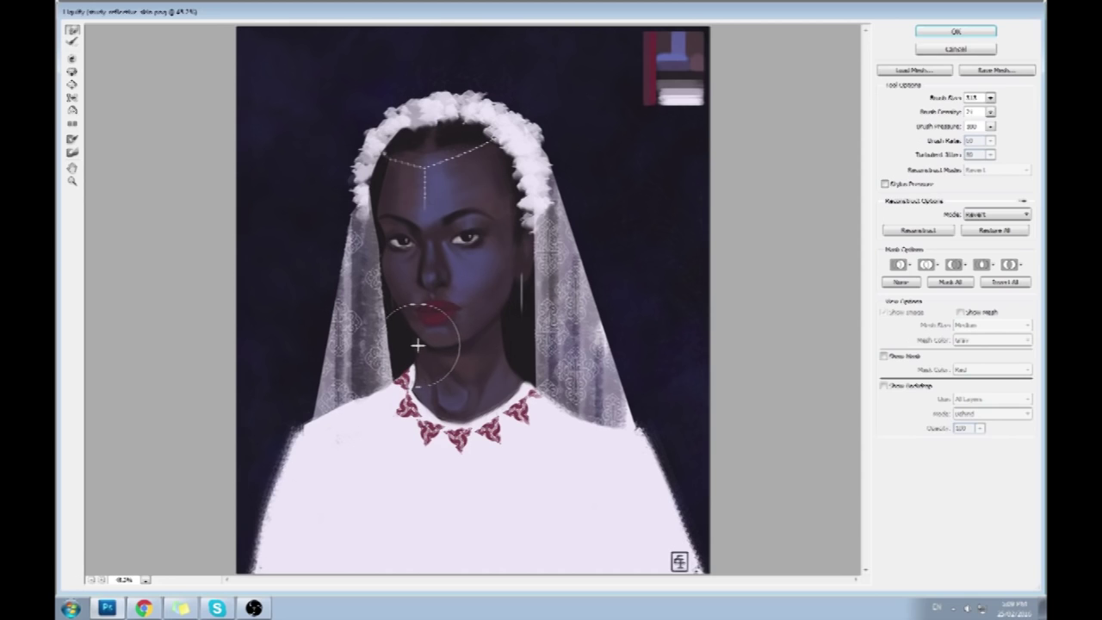
click(989, 111)
click(407, 345)
click(990, 99)
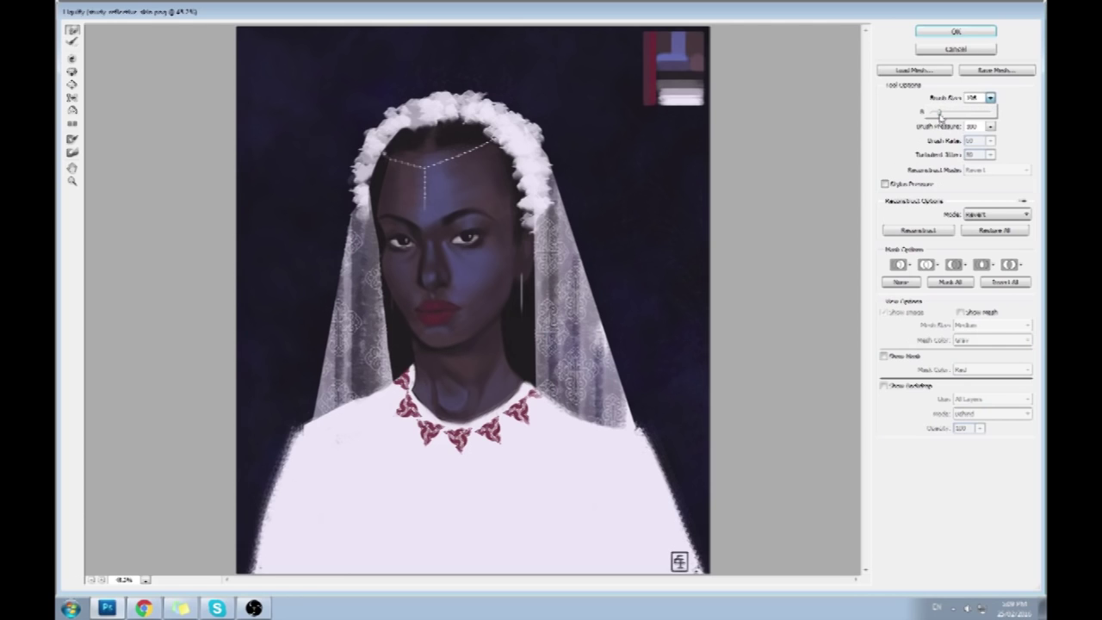
click(415, 342)
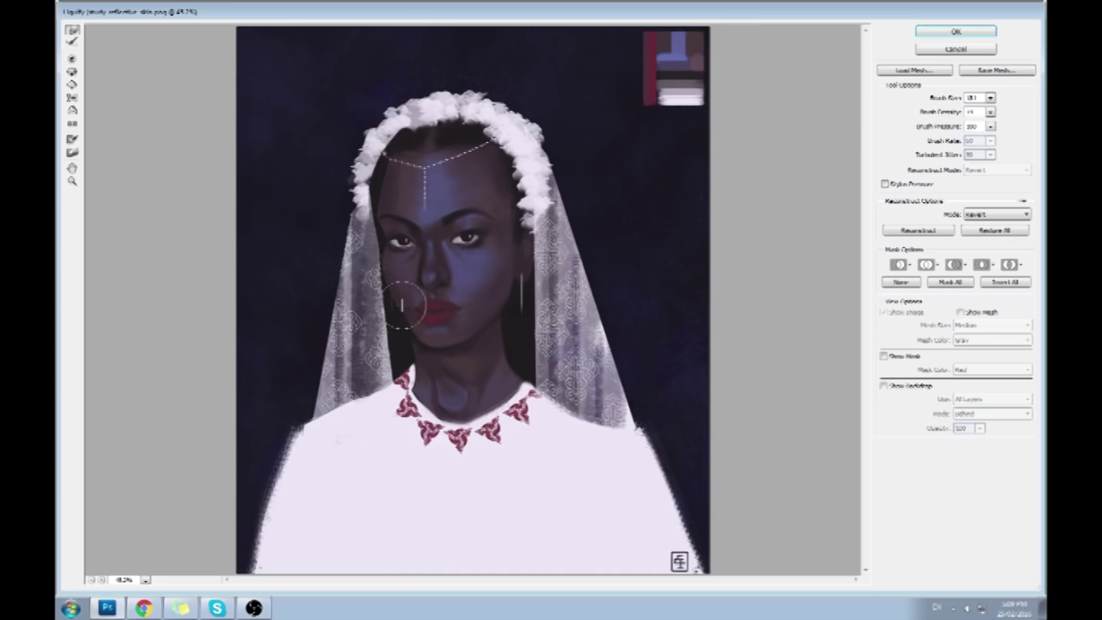
click(990, 98)
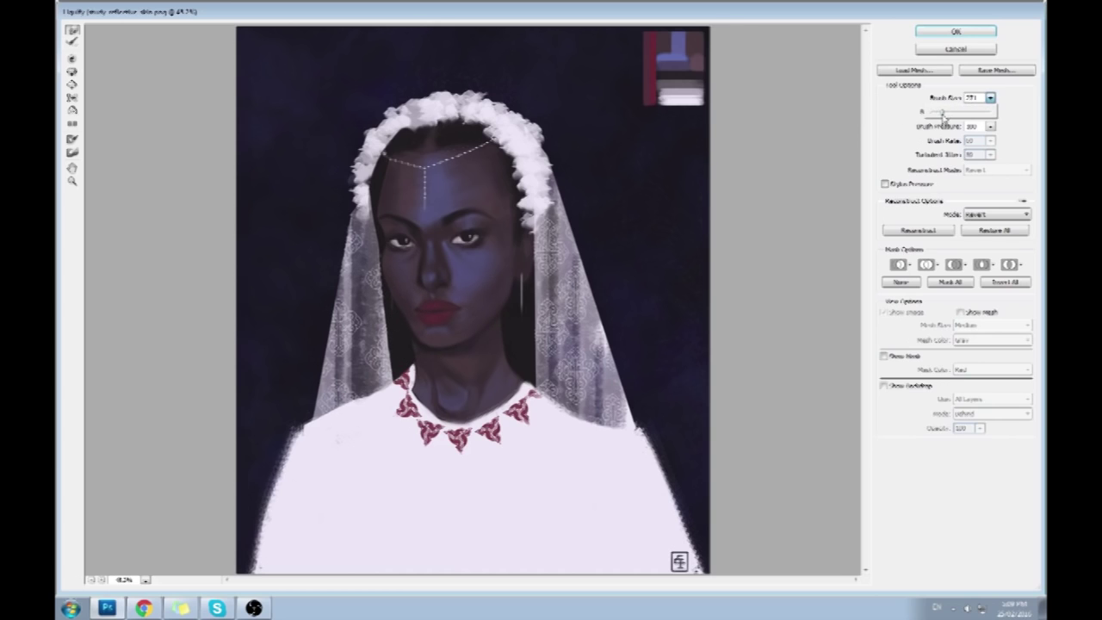
Confirm the 301 warp brush size and keep reshaping the bride's left eye and brow
click(391, 310)
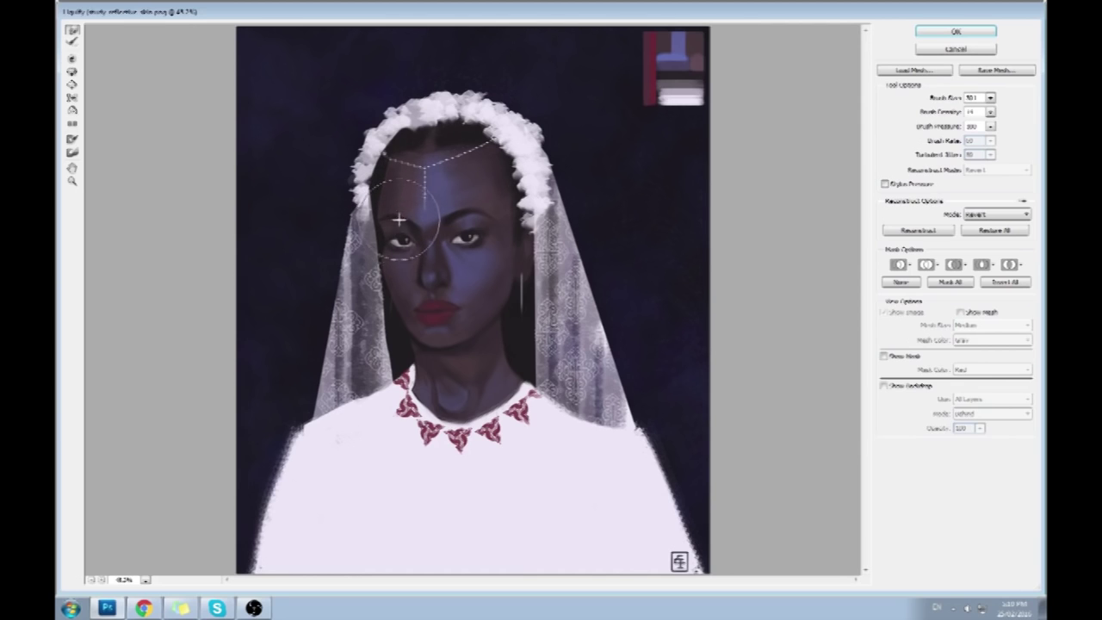
click(73, 73)
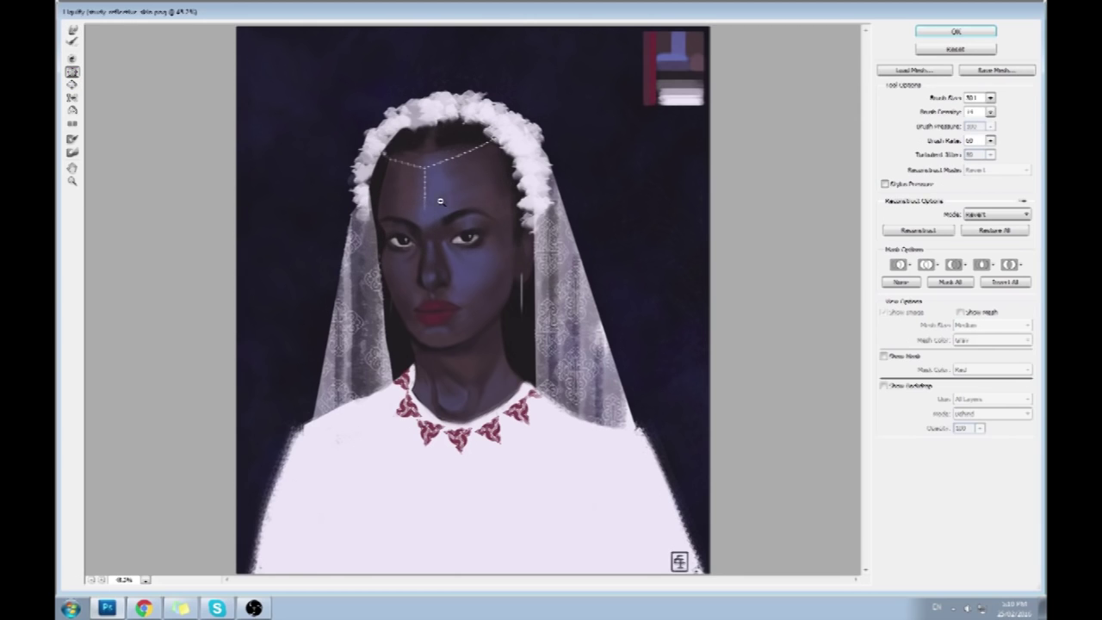
Return to Forward Warp and enlarge the brush to about 484 to reshape neck and shoulders
click(73, 32)
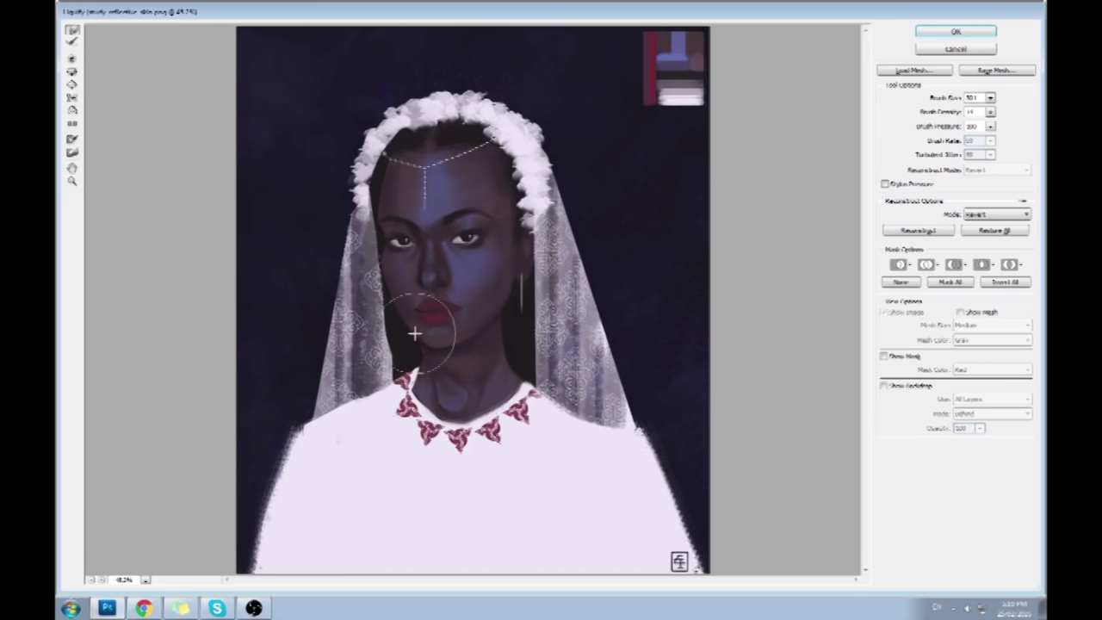
click(990, 97)
drag(968, 112, 955, 112)
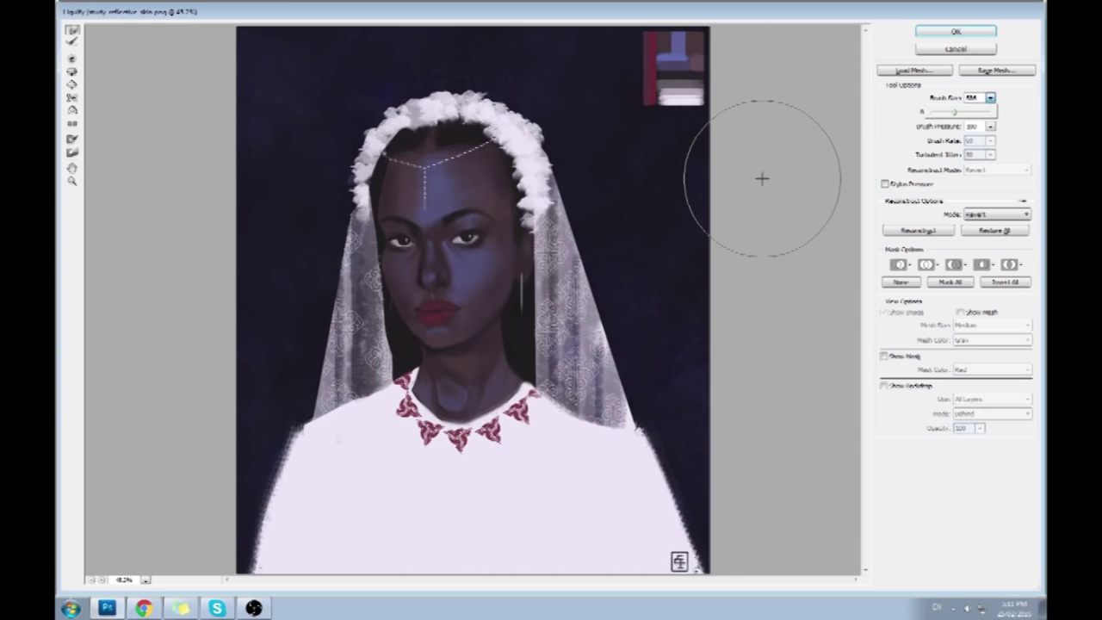
click(762, 178)
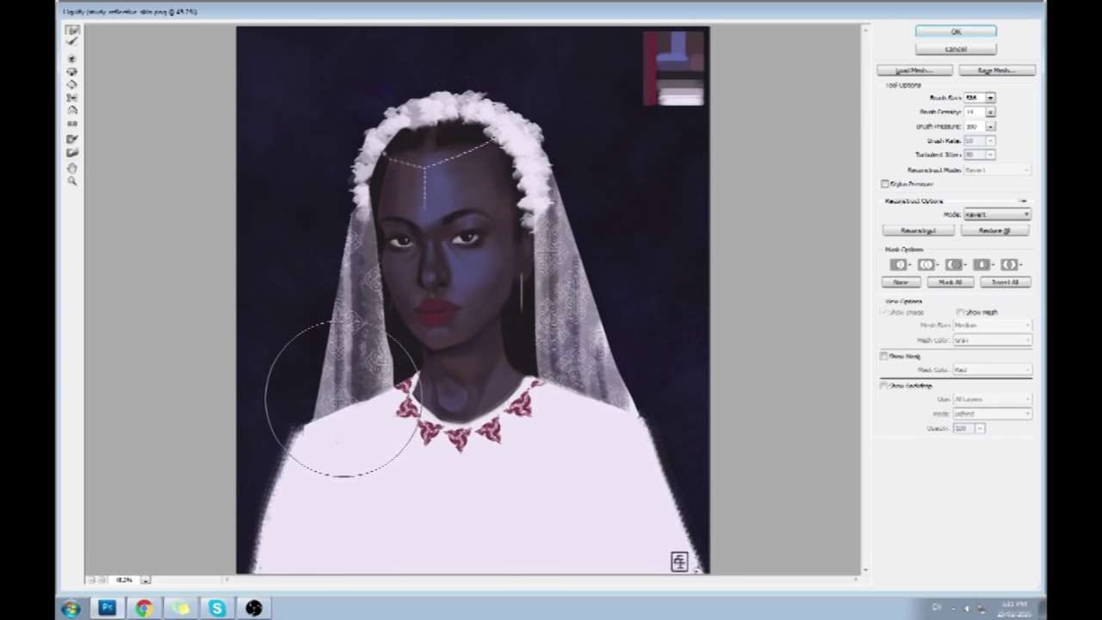
click(265, 611)
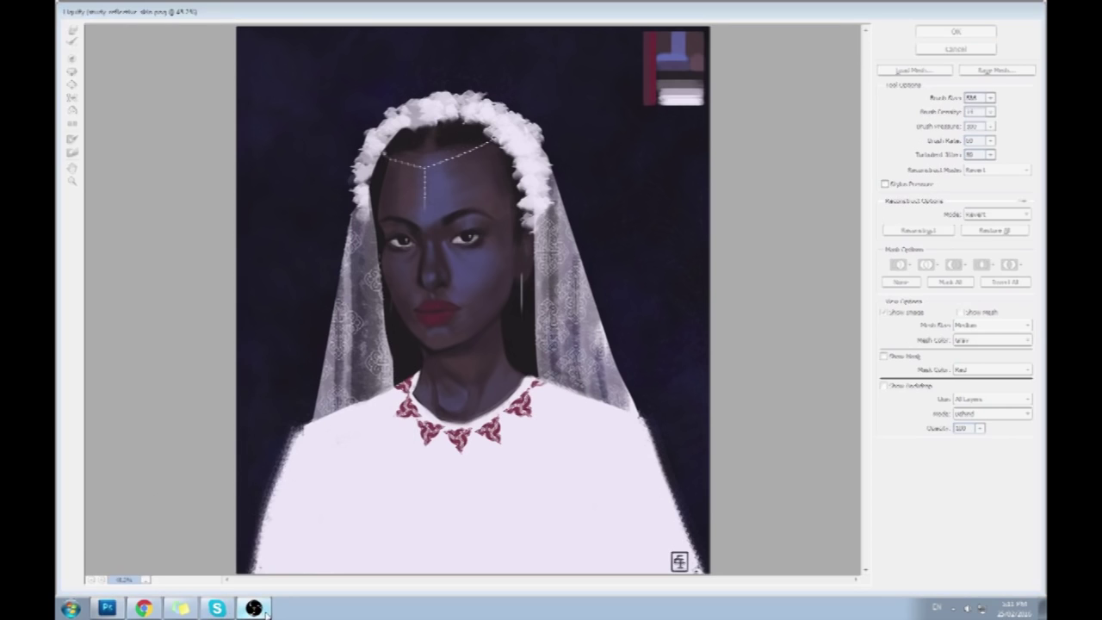
Push the dress's lower-left edge inward and up toward the shoulder, then apply Liquify
click(375, 402)
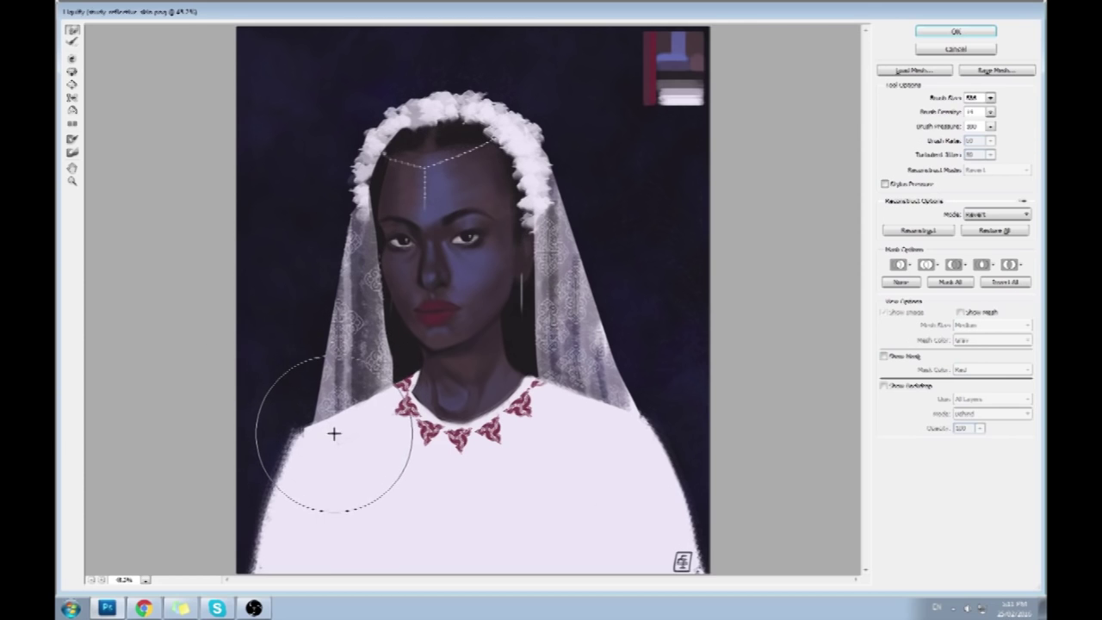
mouse_move(252, 509)
mouse_down()
mouse_move(251, 540)
mouse_move(201, 503)
mouse_move(209, 534)
mouse_up()
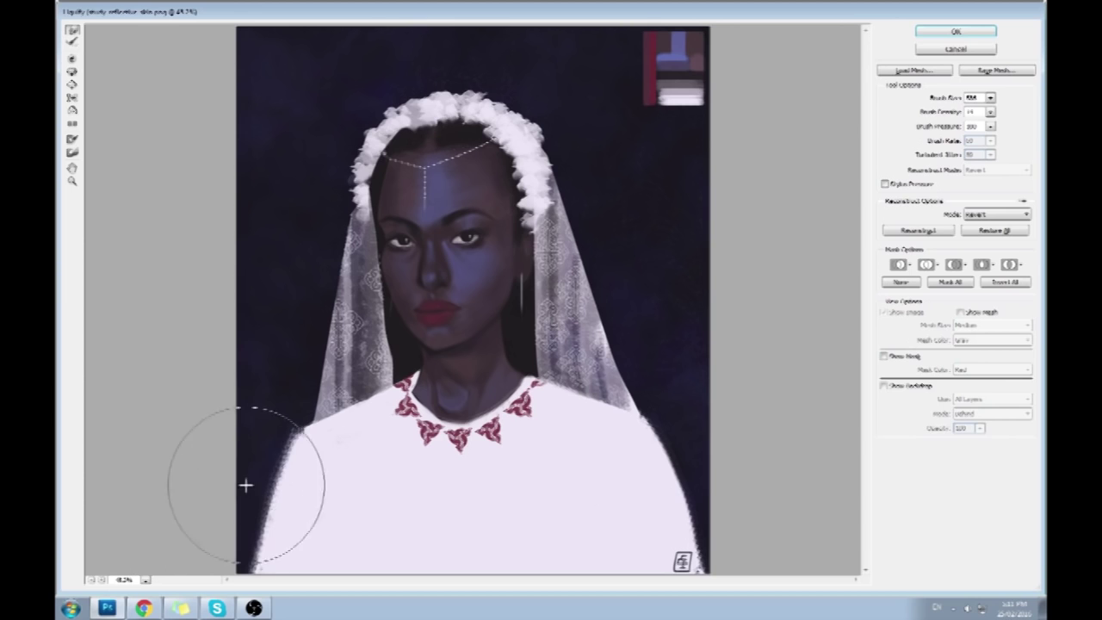
mouse_move(265, 451)
mouse_down()
mouse_move(268, 459)
mouse_move(278, 411)
mouse_up()
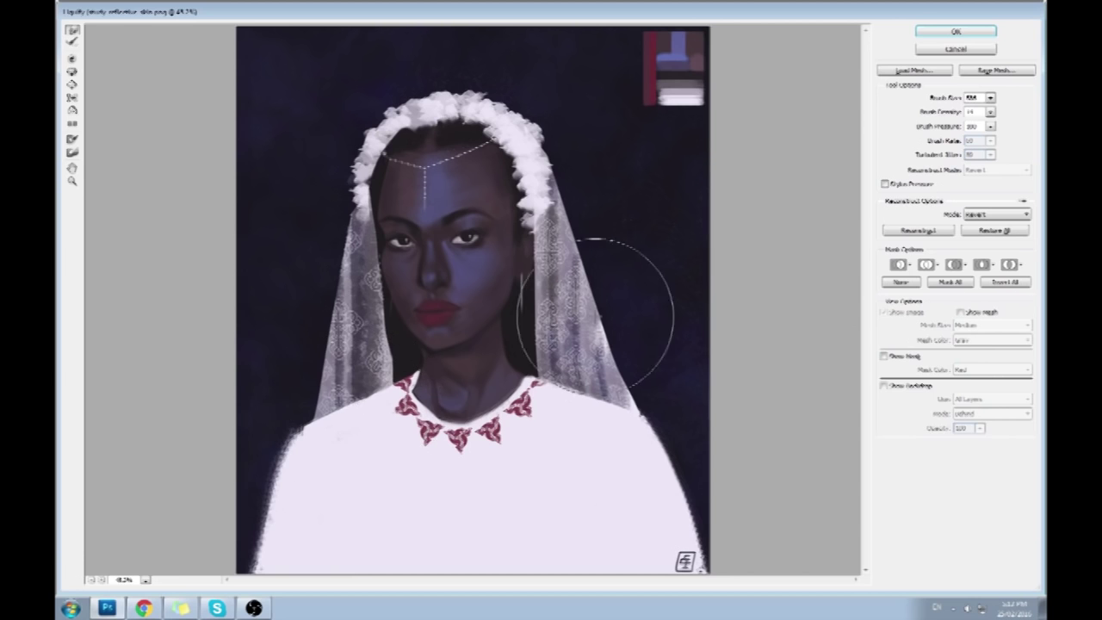
click(956, 32)
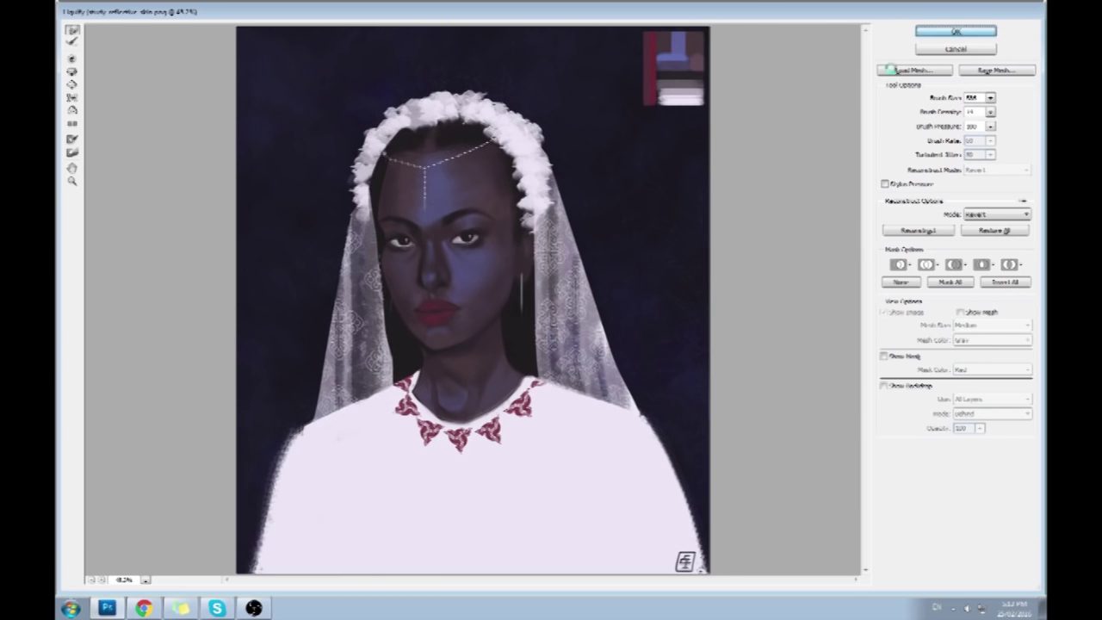
Compare before and after warping, zoom in, and copy the whole portrait onto Layer 1
key(ctrl+z)
key(ctrl+z)
key(ctrl+z)
key(ctrl+z)
key(ctrl+z)
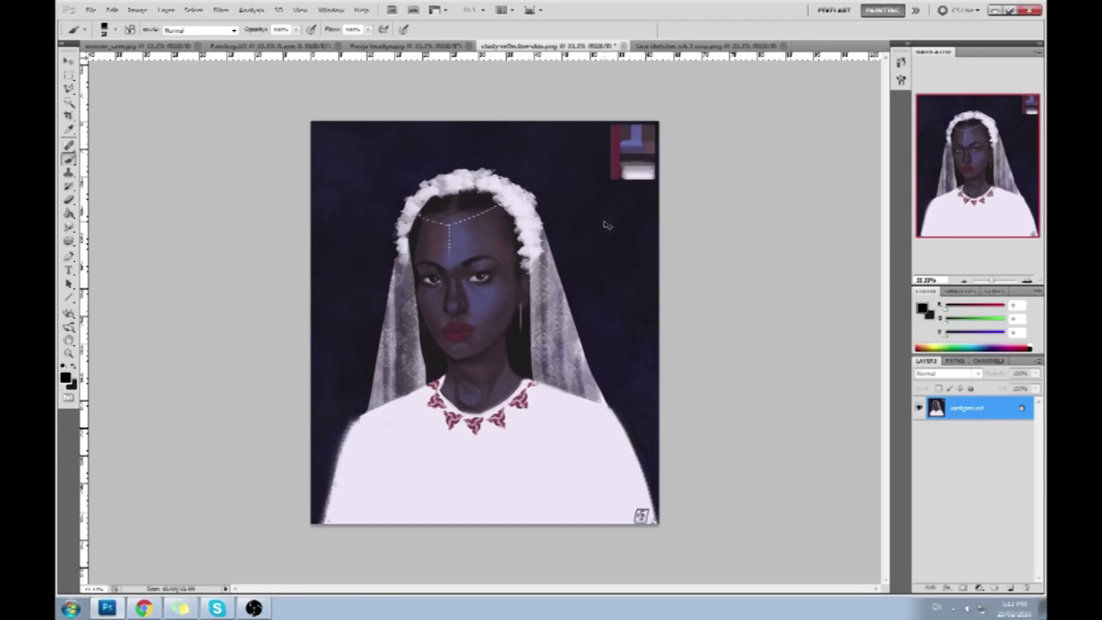
key(ctrl+plus)
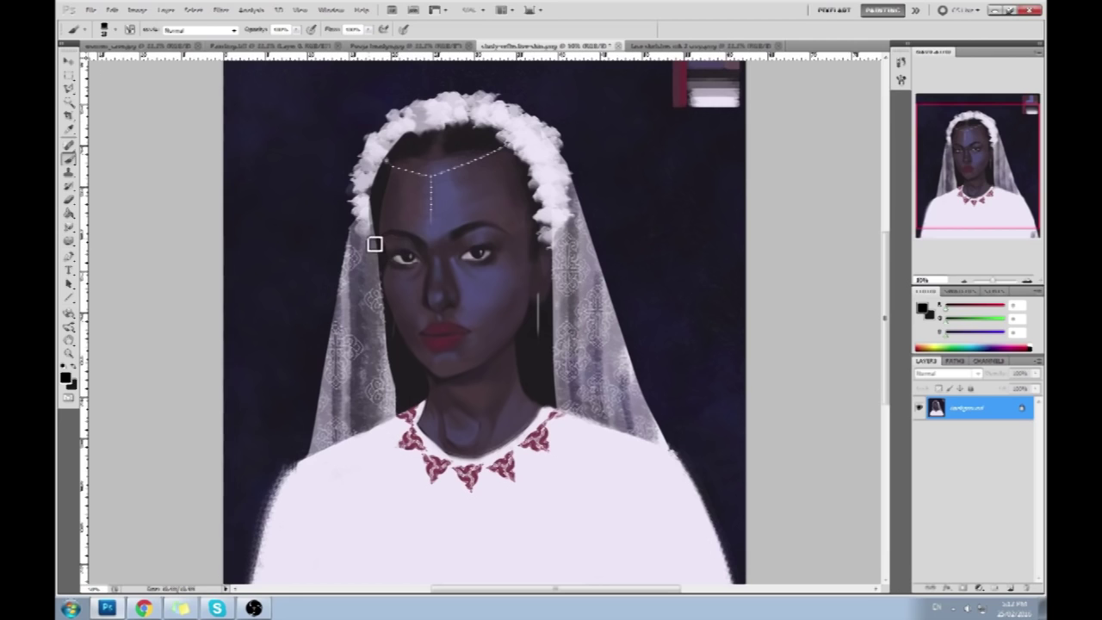
key(ctrl+a)
click(900, 81)
click(832, 78)
key(ctrl+j)
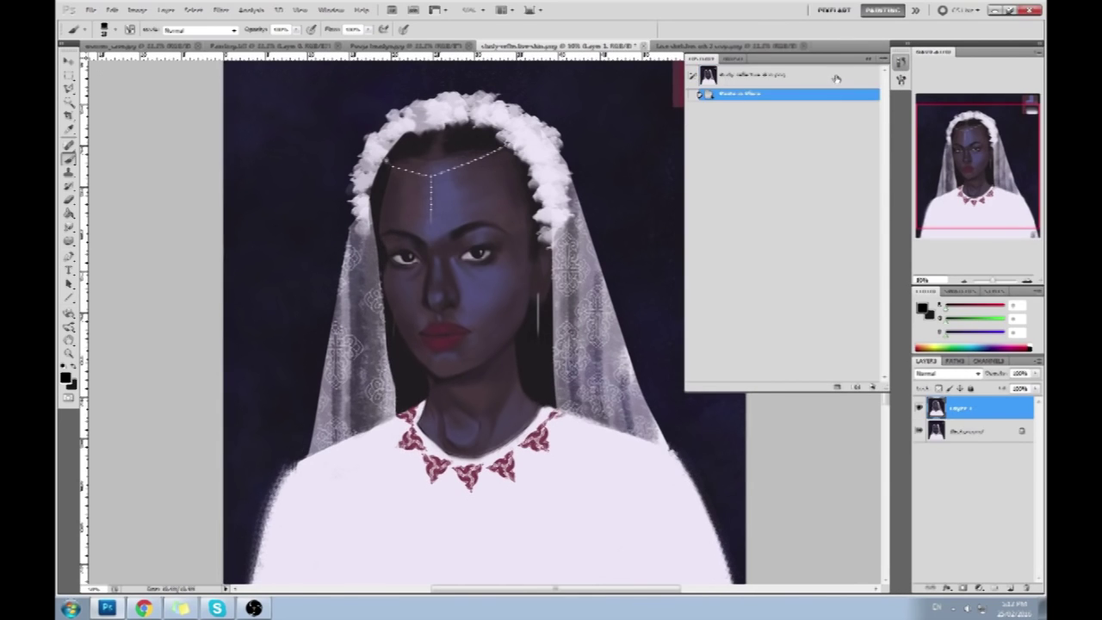
click(864, 61)
Switch to the Brush tool and sample the veil's colour
key(e)
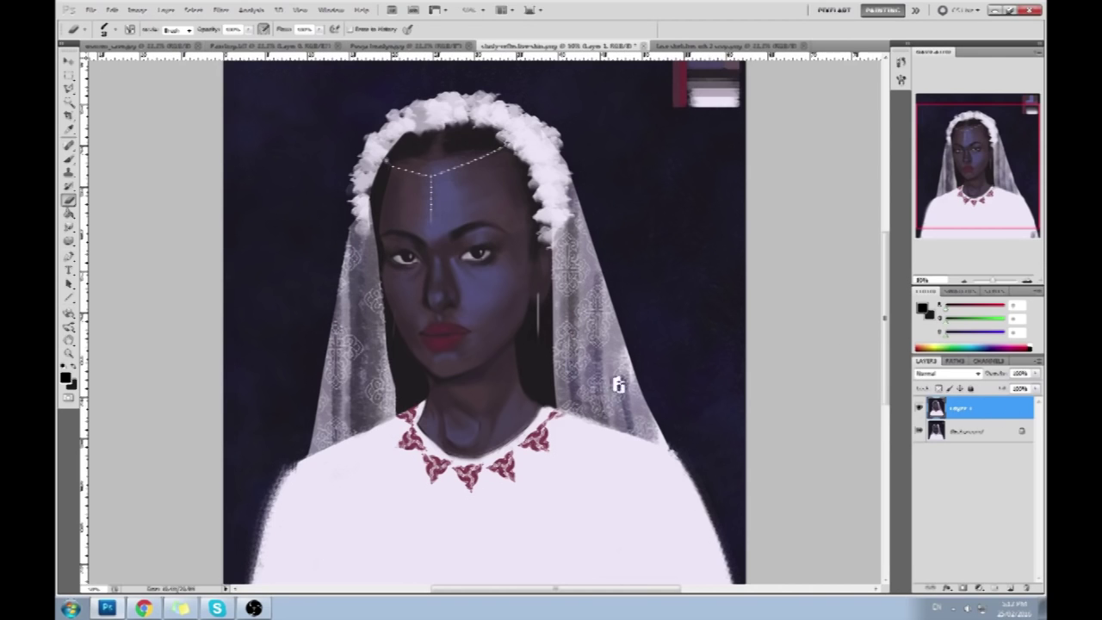
key(b)
alt+click(379, 210)
Choose a textured brush preset, sample colour near the right eye, and set opacity to about 67%
right_click(465, 269)
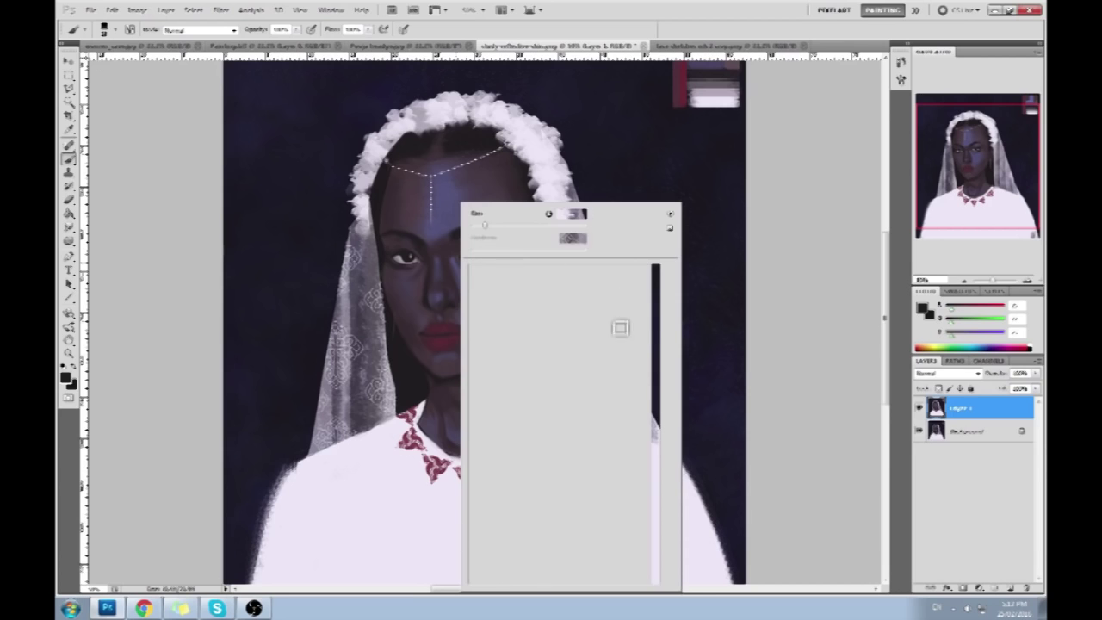
scroll(635, 413, down, 15)
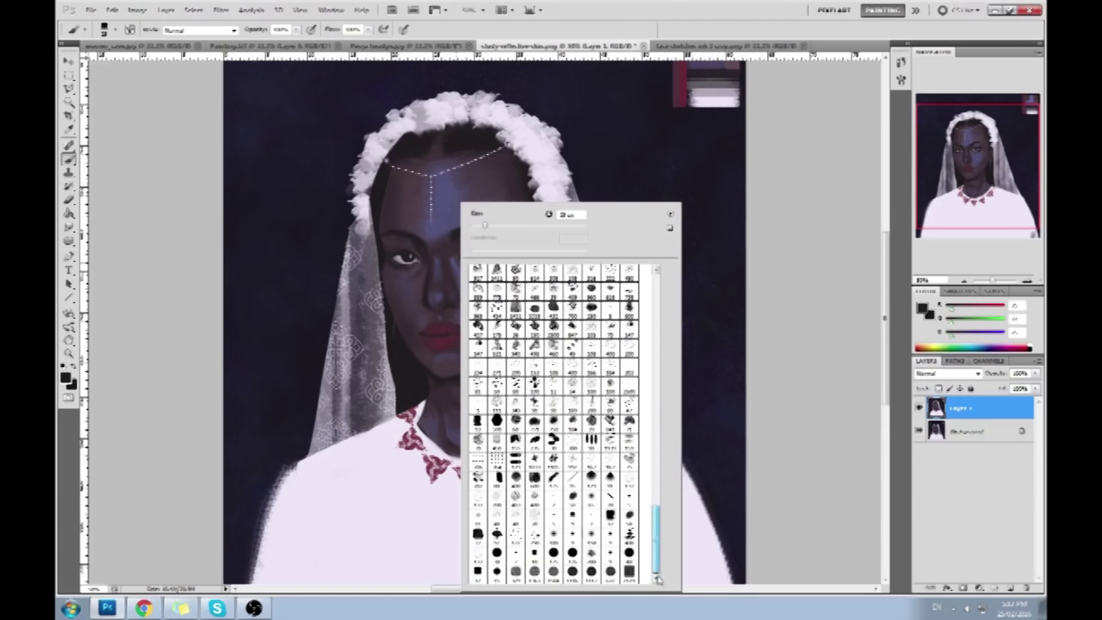
click(592, 499)
click(783, 403)
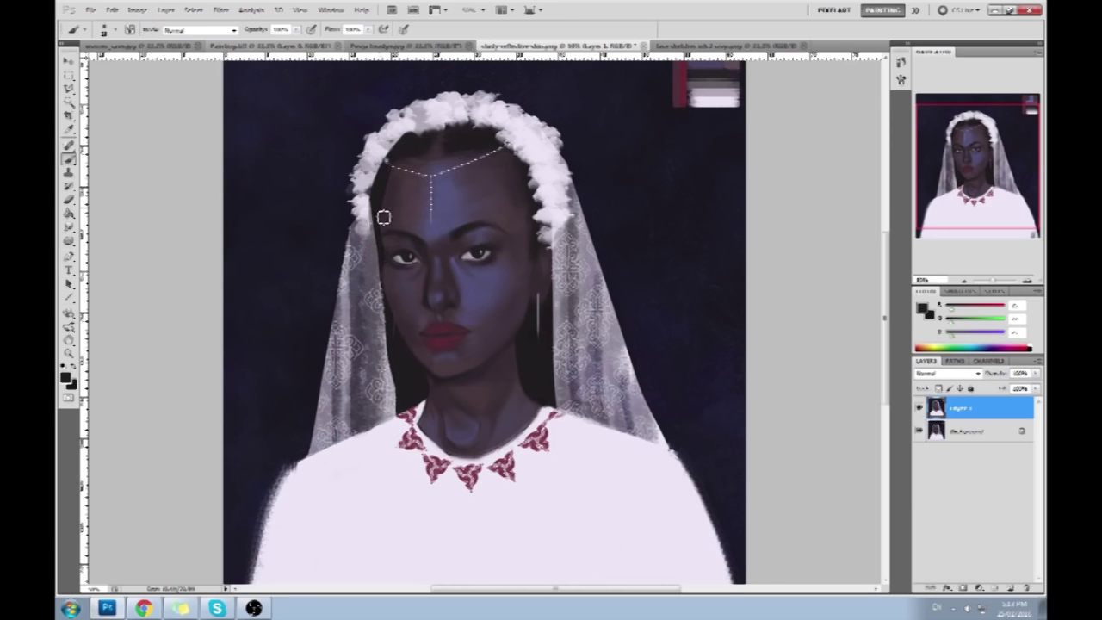
mouse_move(505, 233)
alt+mouse_down()
mouse_move(485, 246)
mouse_move(501, 236)
mouse_move(488, 209)
mouse_move(508, 296)
alt+mouse_up()
mouse_move(295, 29)
mouse_down()
mouse_move(296, 43)
mouse_move(284, 45)
mouse_up()
key(alt)
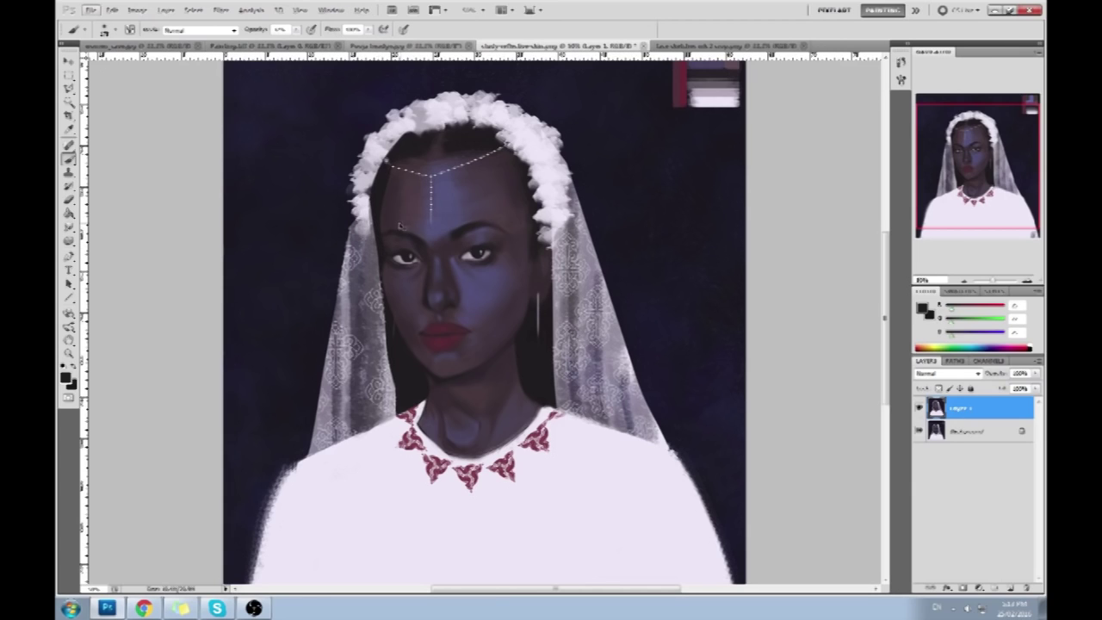
Sample purple-blue and darker skin tones from the face, brow and forehead
key(alt)
alt+click(444, 260)
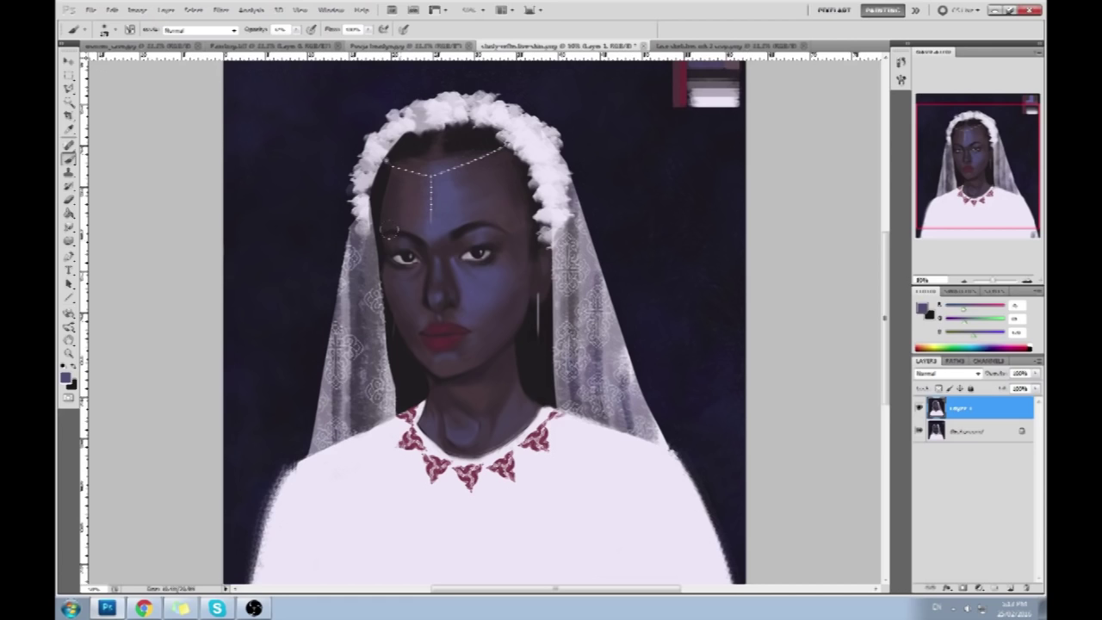
alt+click(408, 236)
alt+click(379, 229)
alt+click(448, 223)
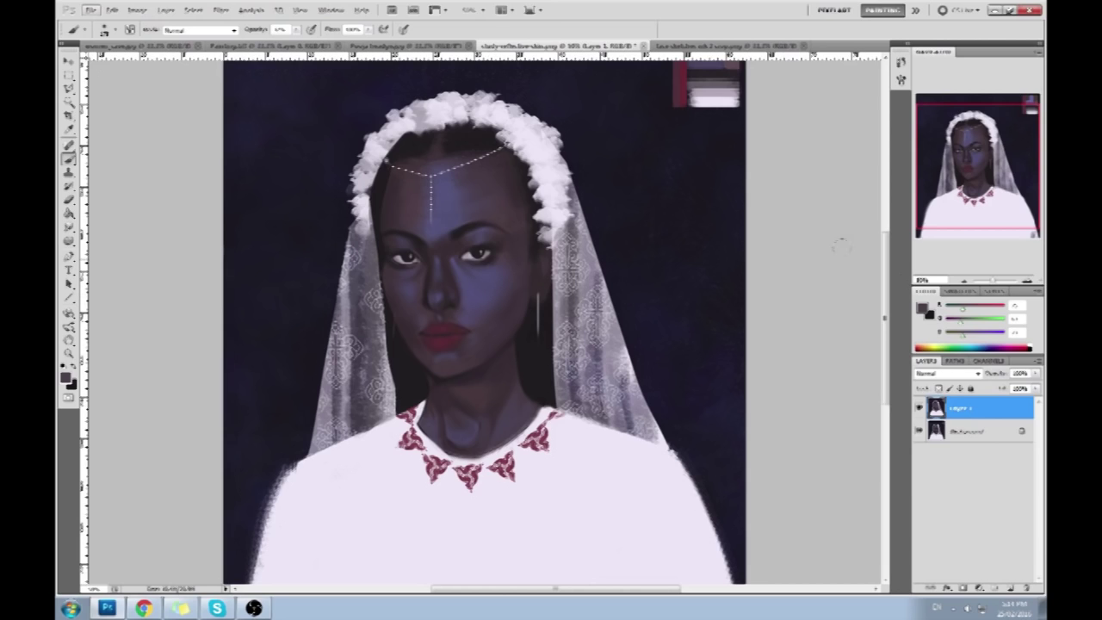
Try pink-red strokes under the right eye and on the cheek, then undo them
click(1026, 346)
mouse_move(491, 258)
mouse_down()
mouse_move(498, 314)
mouse_move(465, 370)
mouse_up()
mouse_move(506, 286)
mouse_down()
mouse_move(490, 317)
mouse_move(520, 291)
mouse_move(524, 301)
mouse_move(484, 277)
mouse_up()
key(ctrl+alt+z)
key(ctrl+alt+z)
key(ctrl+alt+z)
key(ctrl+alt+z)
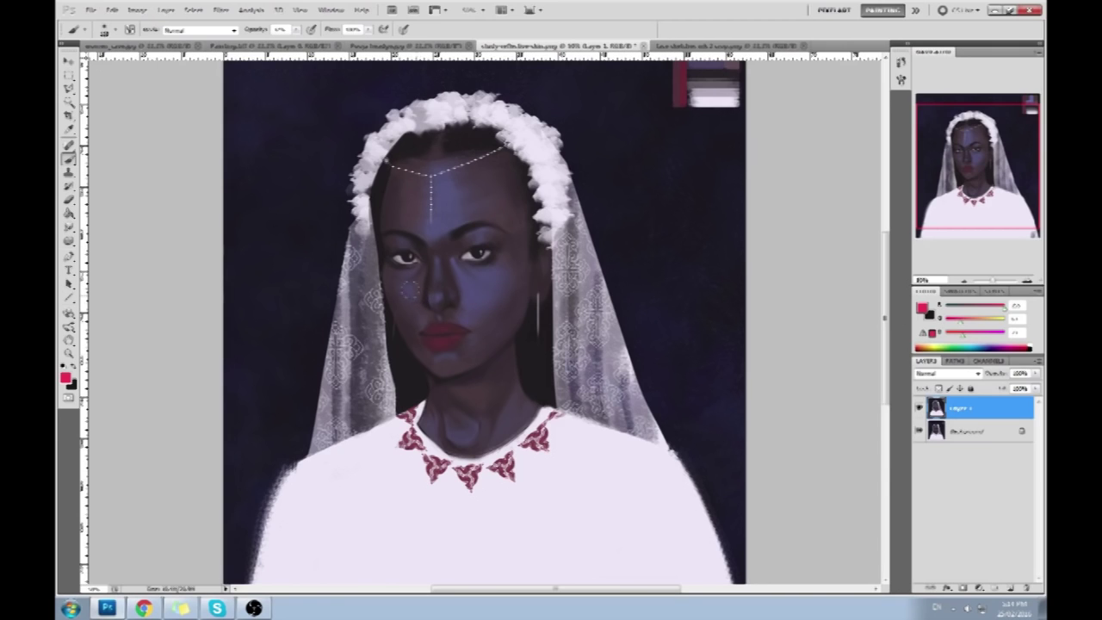
Sample a near-black tone by the eye and add an empty Layer 2
alt+click(480, 285)
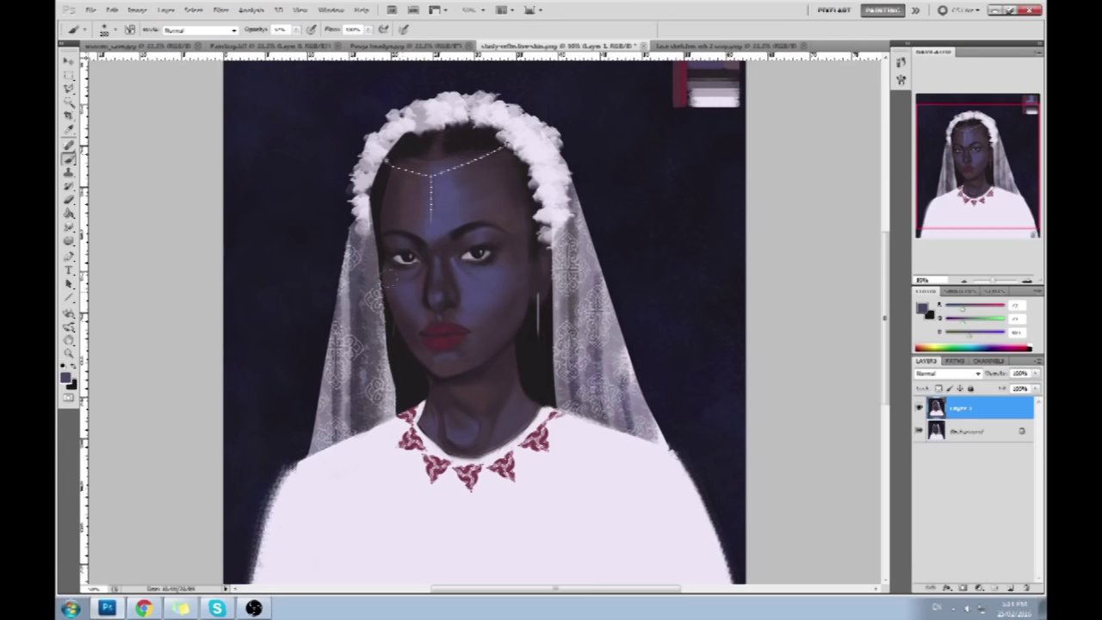
alt+click(386, 253)
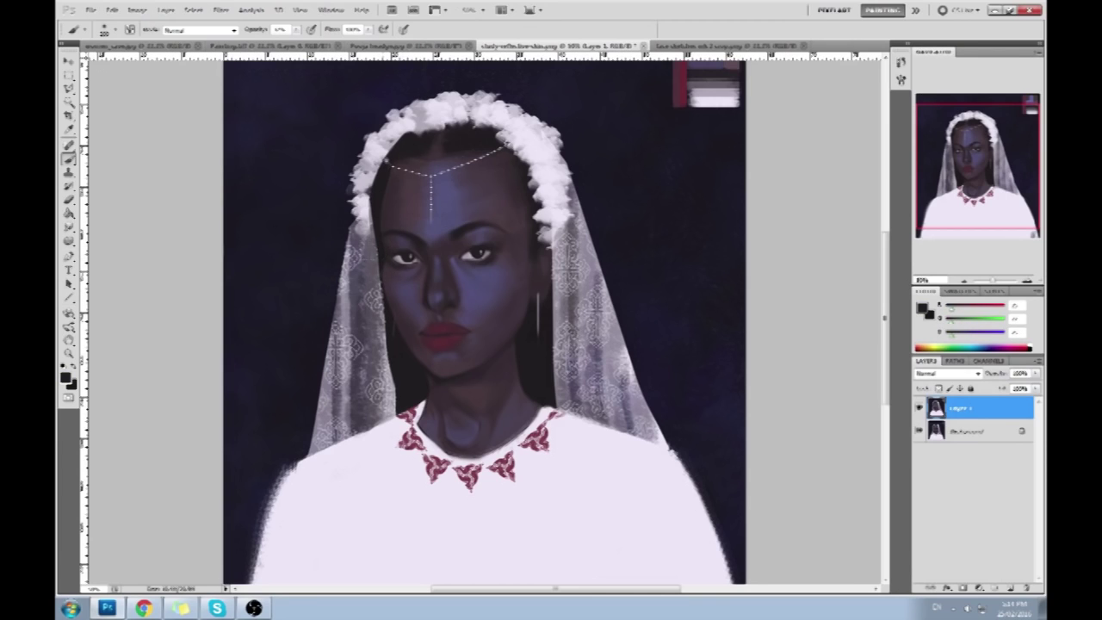
click(1011, 586)
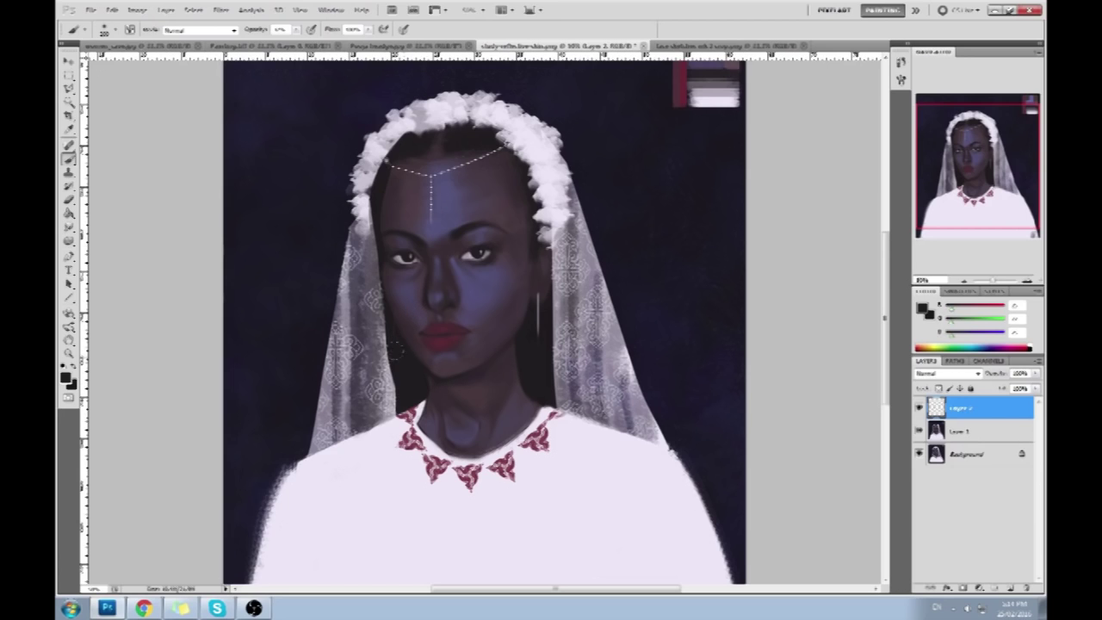
Create a touch-up layer and test a light grey stroke on the left cheek, then undo it
key(e)
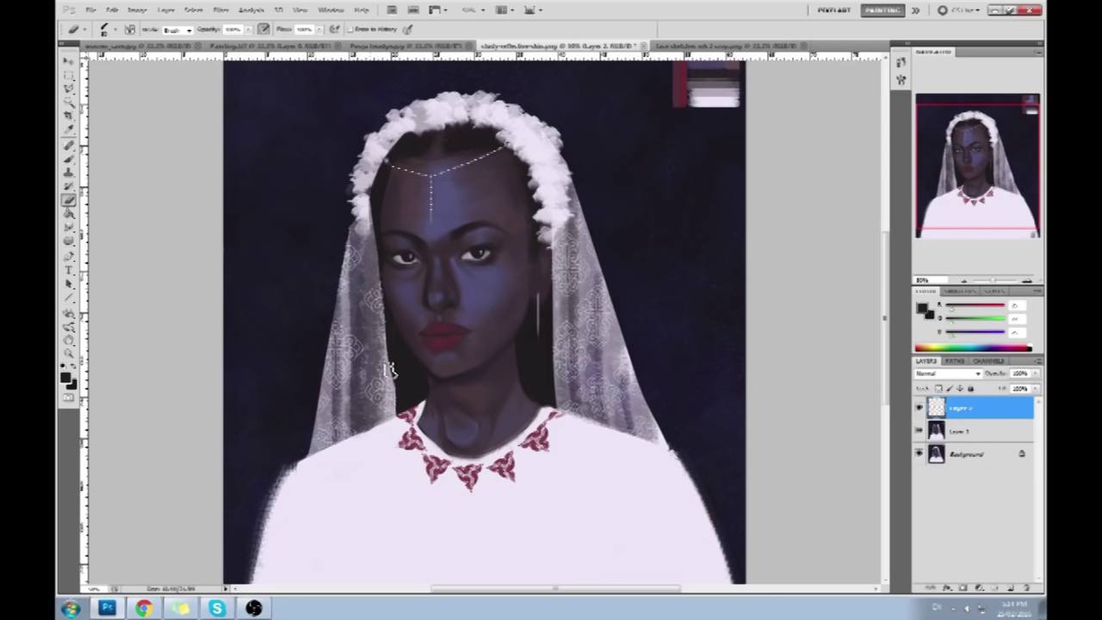
click(1011, 588)
key(b)
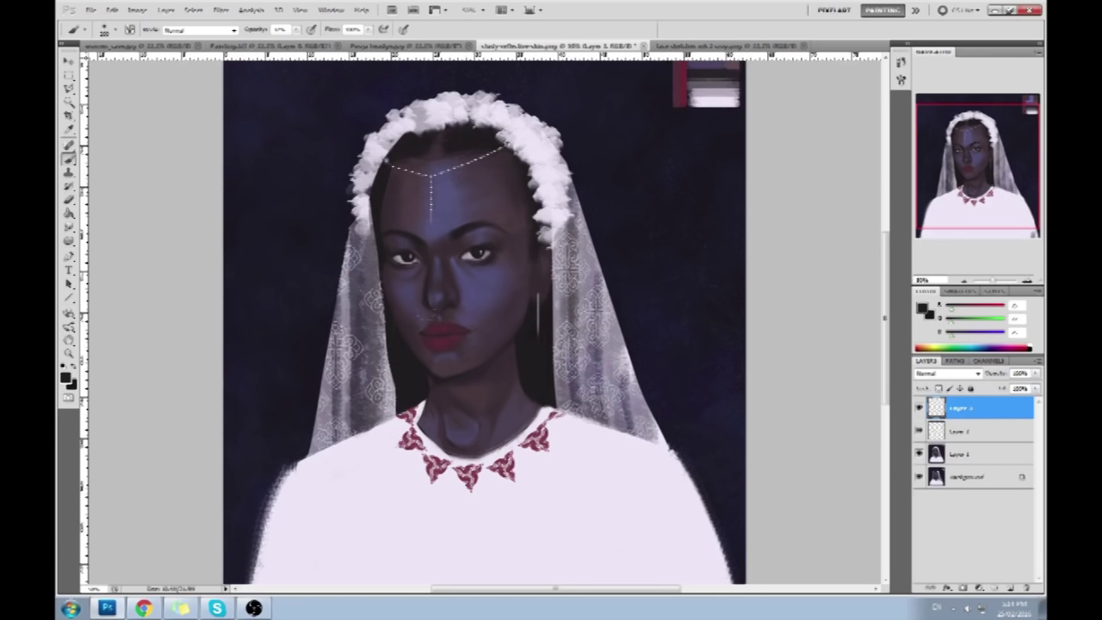
alt+click(345, 363)
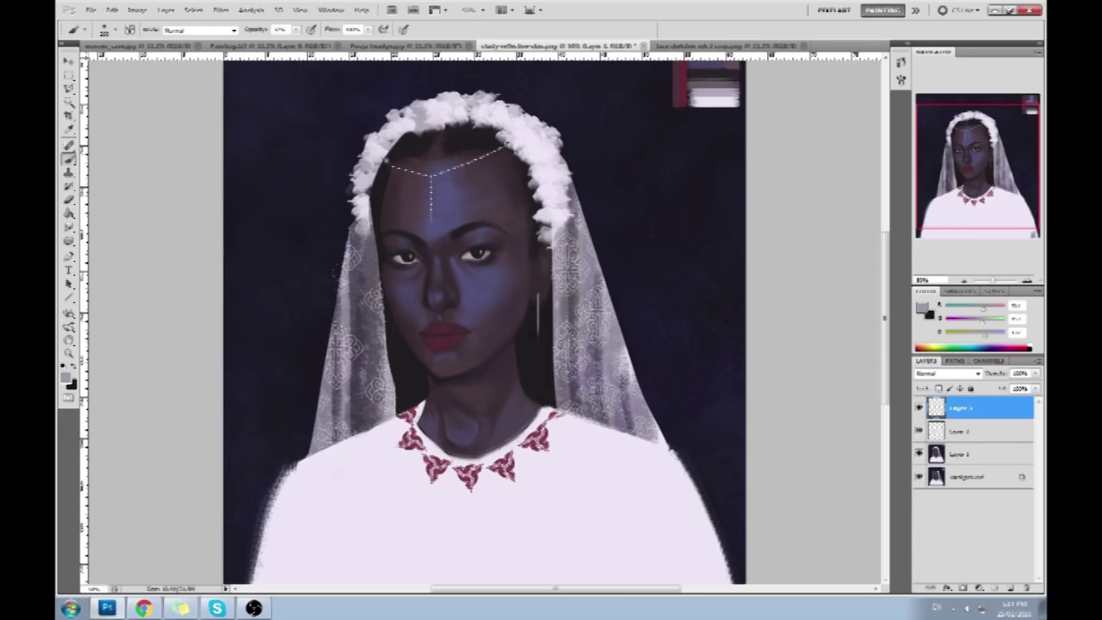
drag(394, 320, 411, 365)
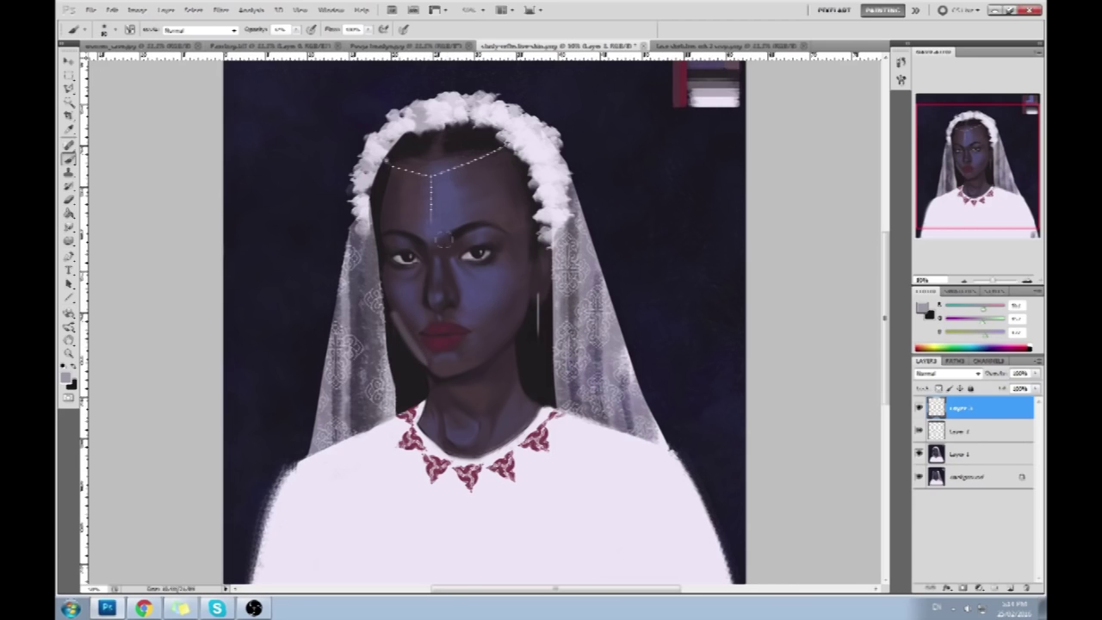
key(ctrl+z)
key(e)
Pick an eraser brush tip, try a lower opacity, restore 100%, and shrink the brush
right_click(381, 206)
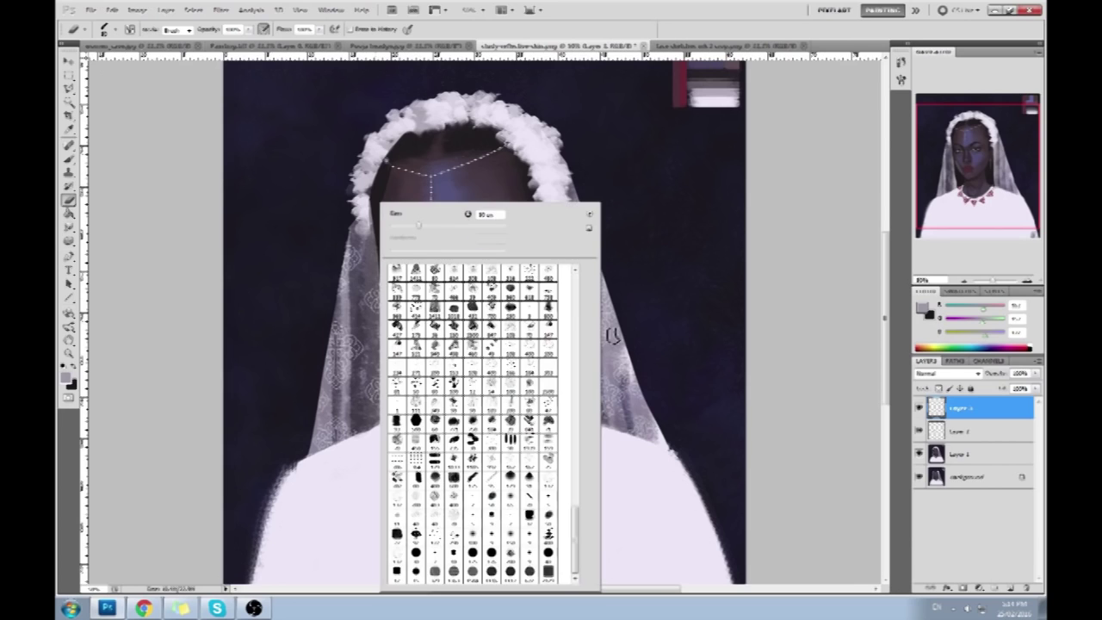
click(800, 325)
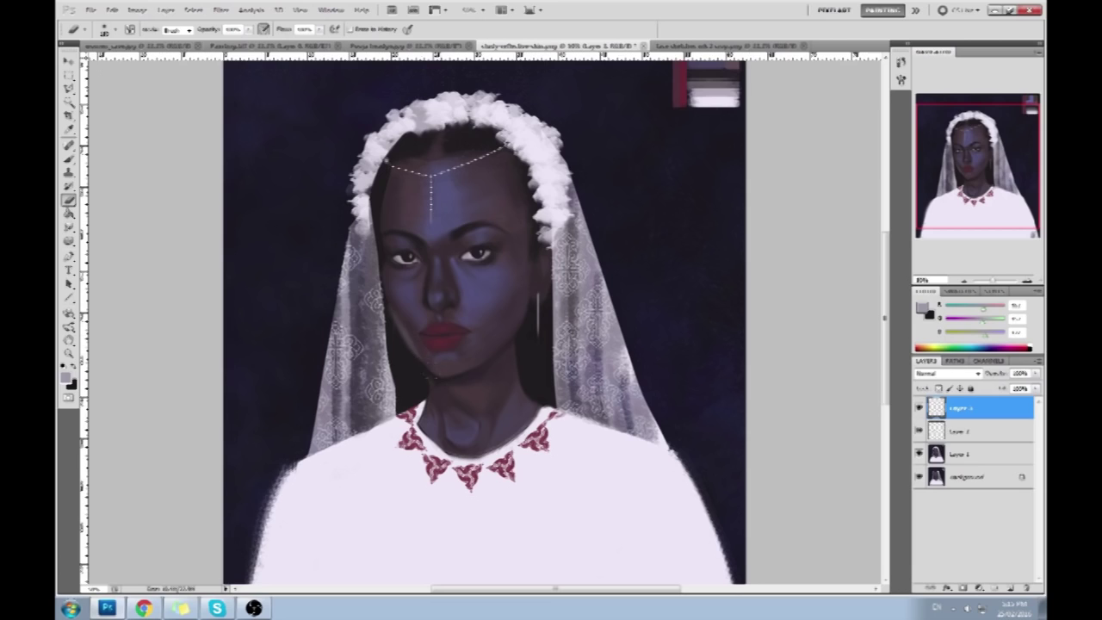
key(5)
drag(252, 31, 277, 45)
key(bracketleft)
Sample a dark skin tone beside the lips and merge Layer 2 down
key(b)
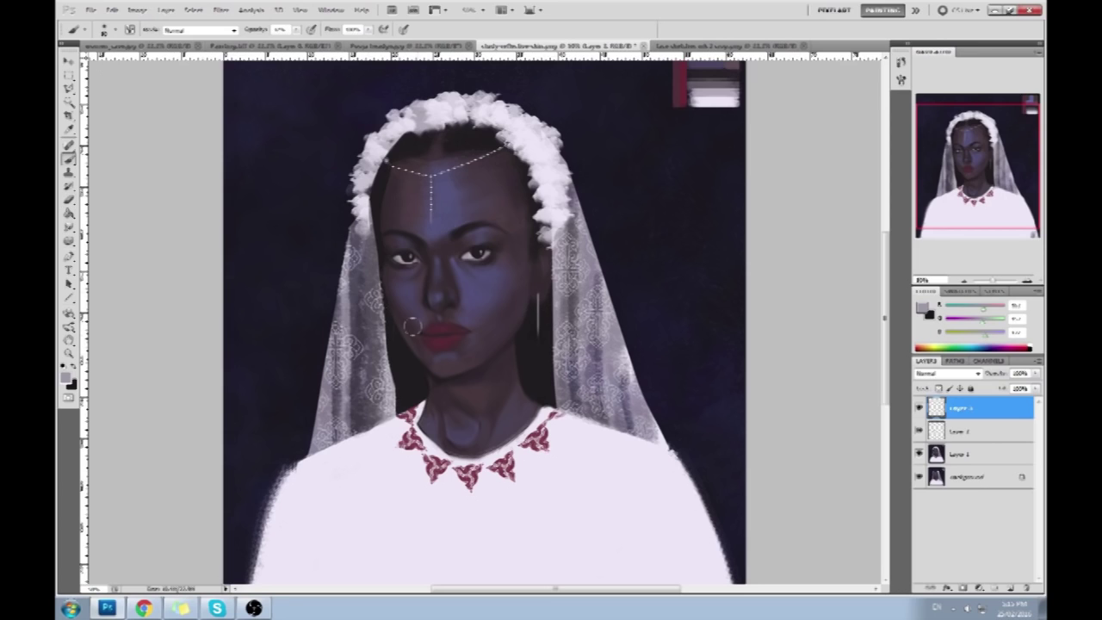
alt+click(414, 341)
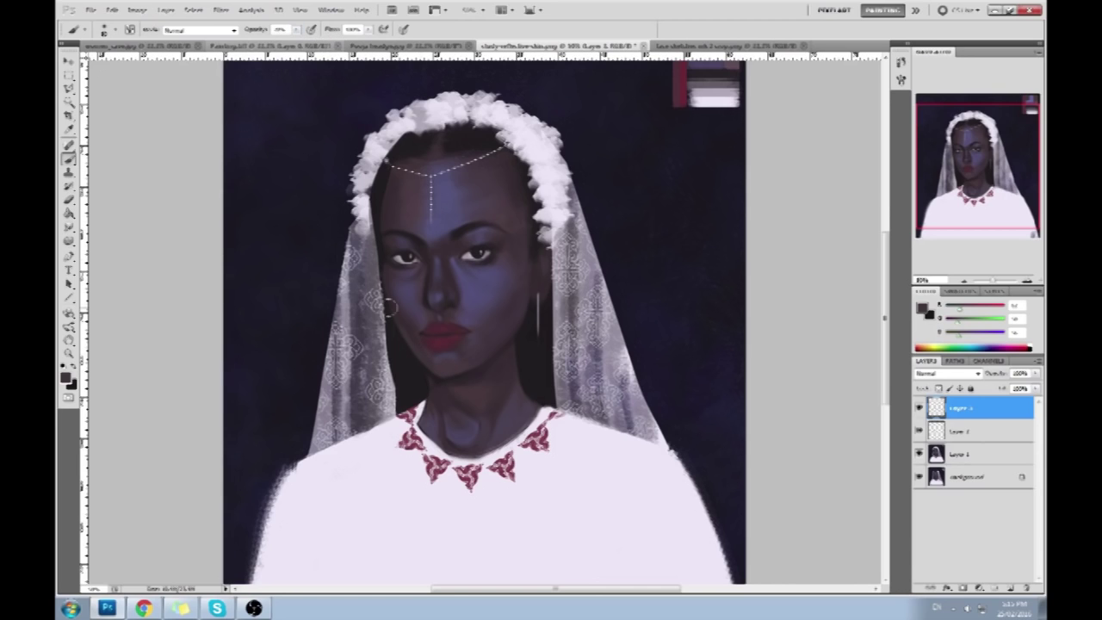
right_click(967, 430)
click(970, 396)
right_click(968, 407)
Merge the remaining painting layers and sample skin tones from the chin and neck
click(963, 371)
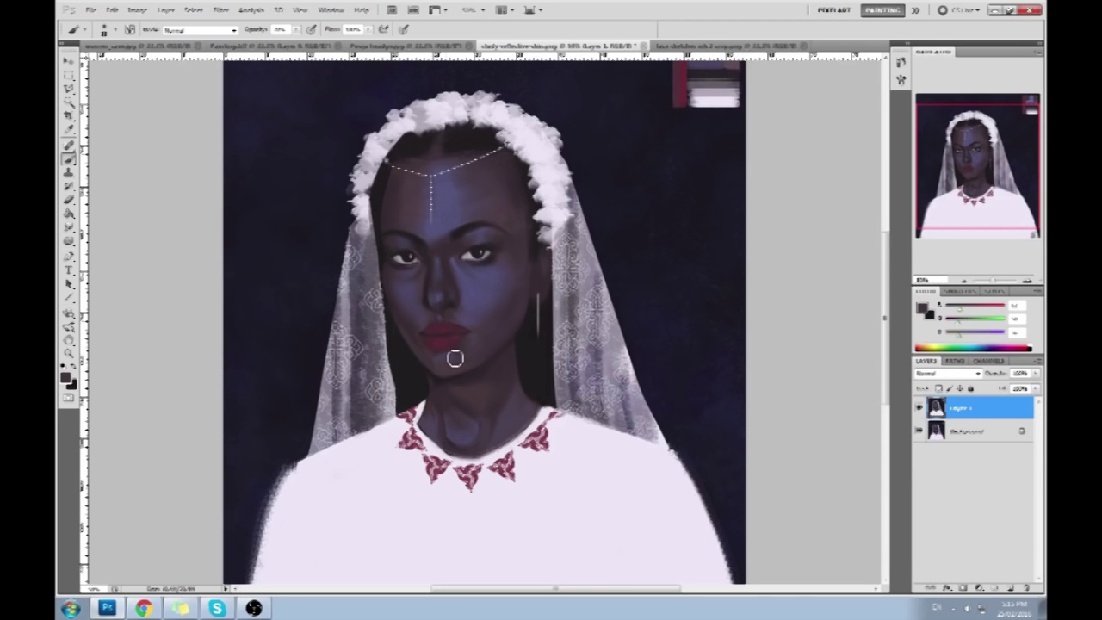
alt+click(440, 379)
alt+click(424, 413)
alt+click(424, 410)
alt+click(423, 420)
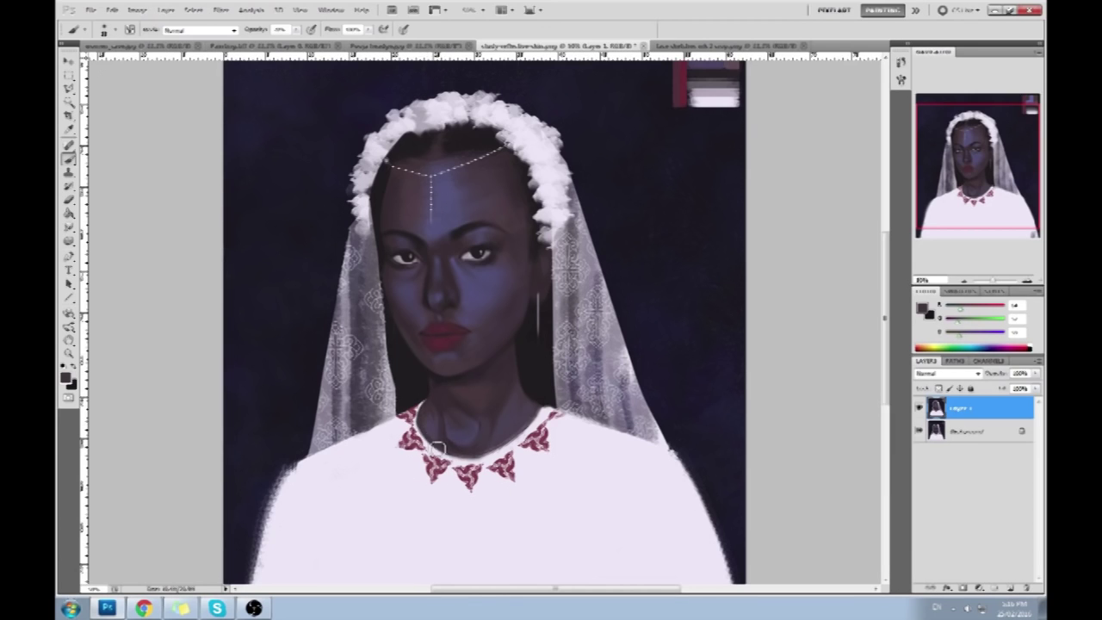
Brush light then dark tones along the necklace's upper-right edge, then hide Layer 1 to compare
alt+click(547, 414)
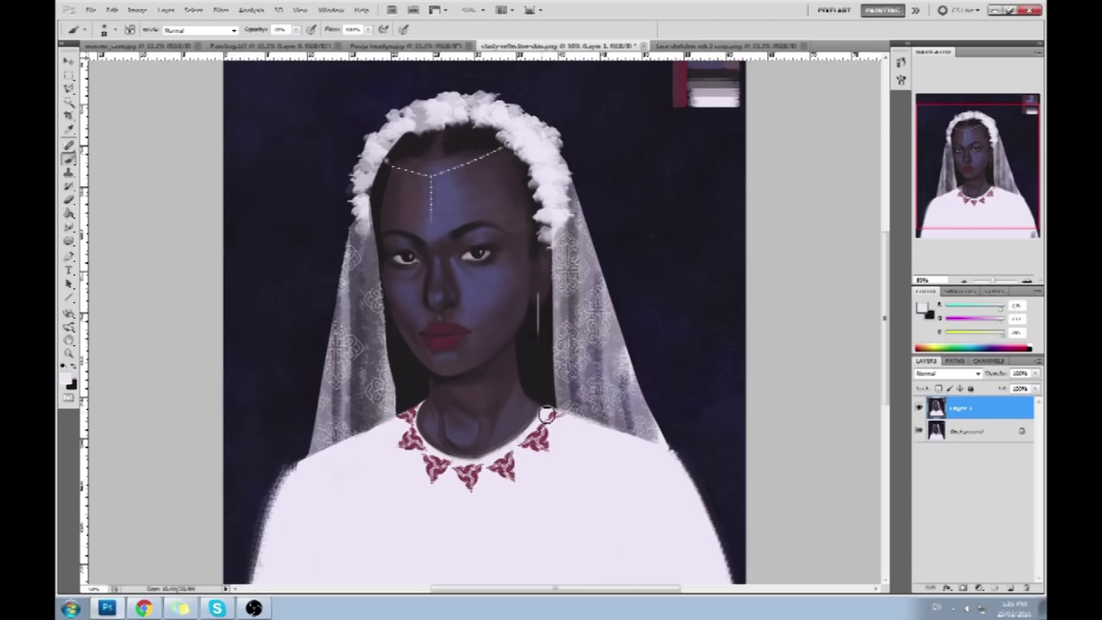
drag(540, 401, 556, 404)
alt+click(539, 403)
drag(544, 401, 561, 407)
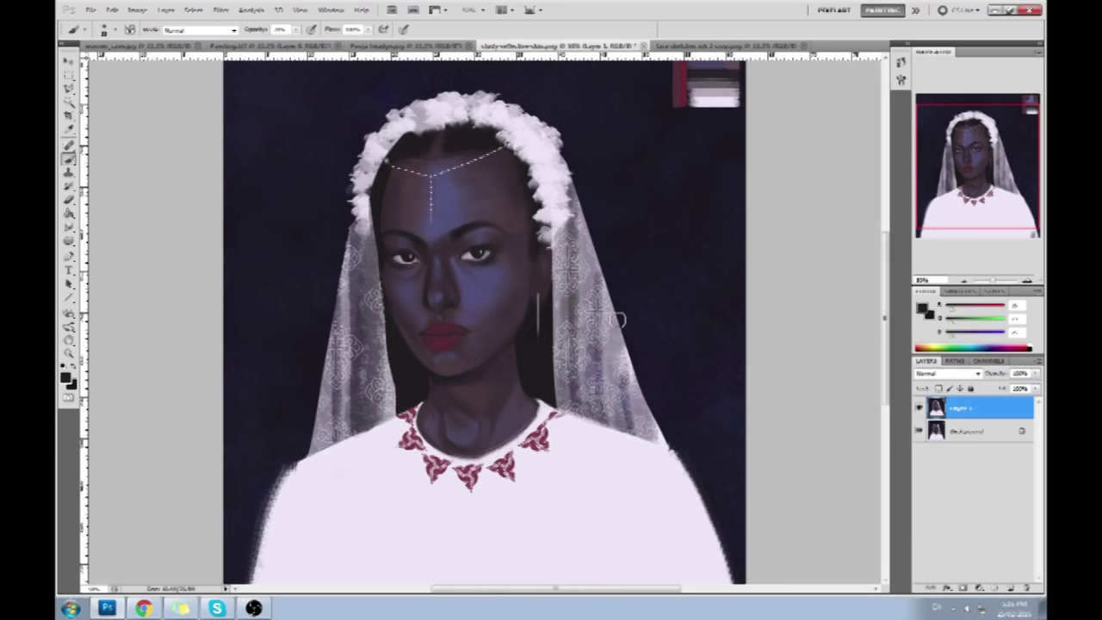
click(916, 411)
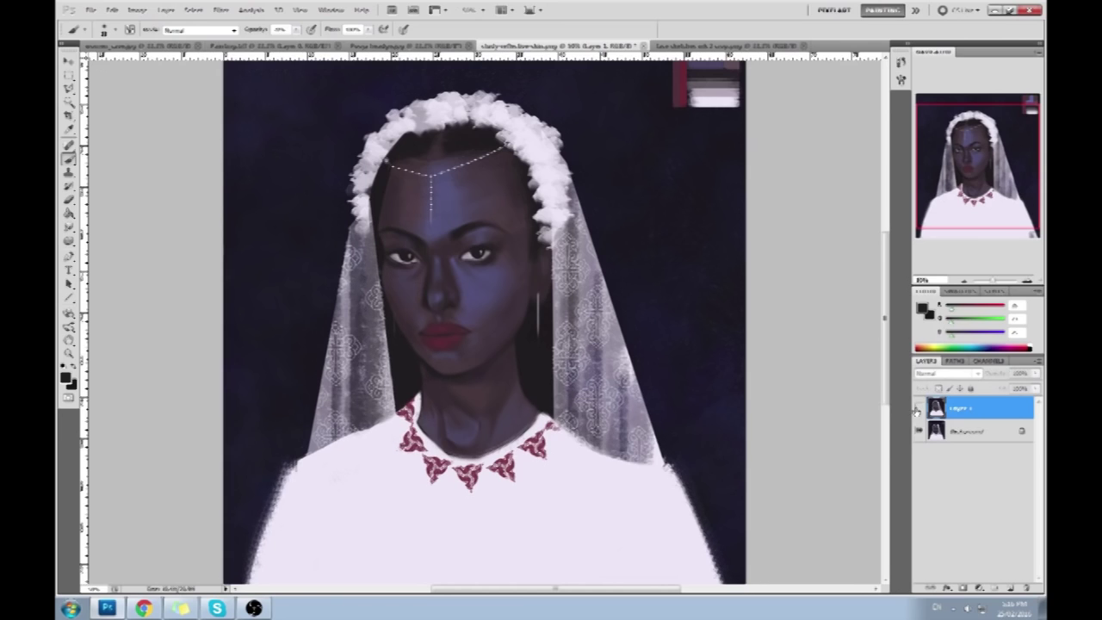
click(917, 410)
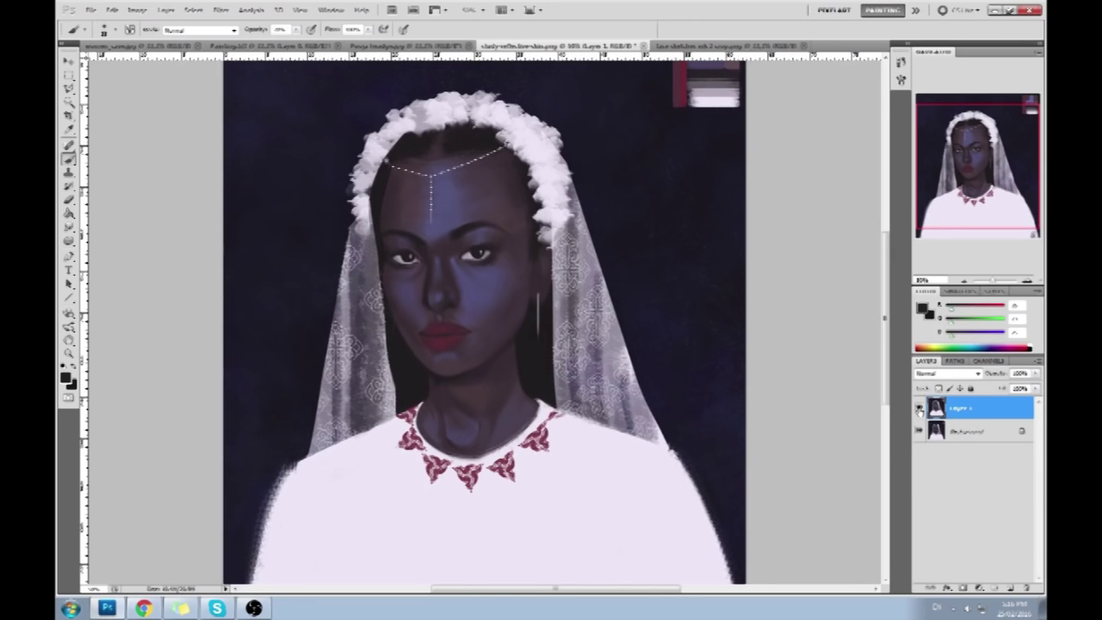
click(918, 410)
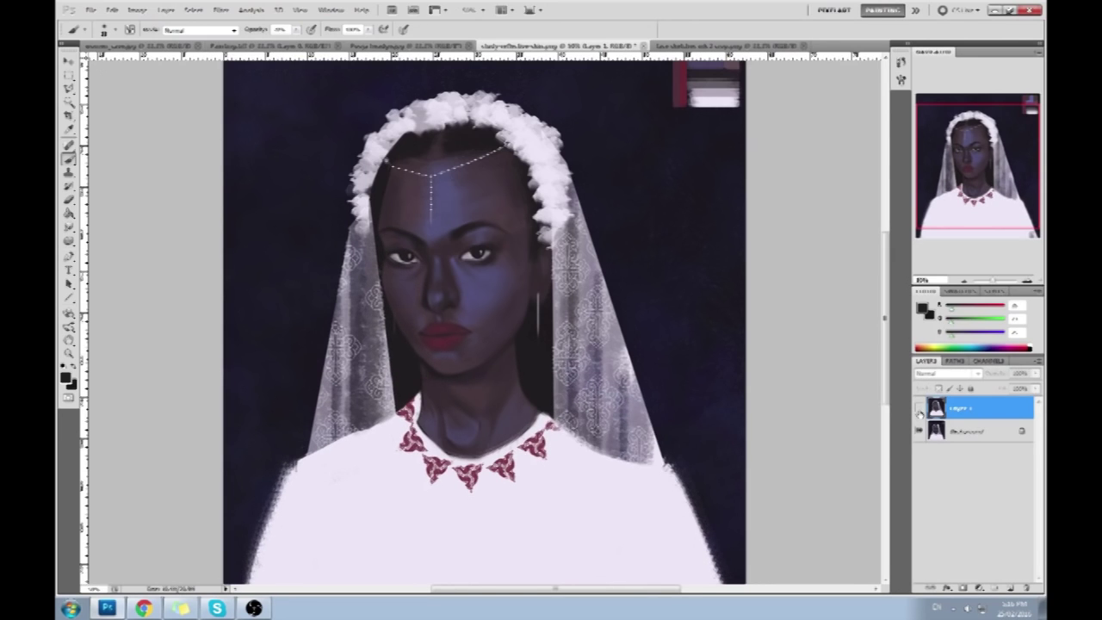
click(918, 411)
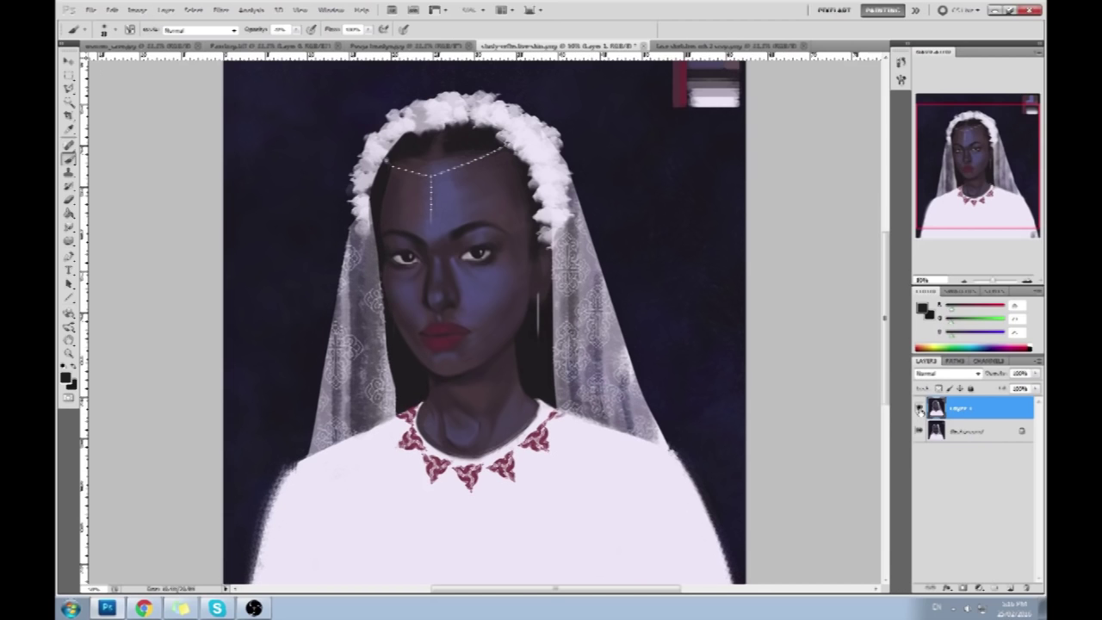
click(918, 411)
click(919, 410)
click(919, 411)
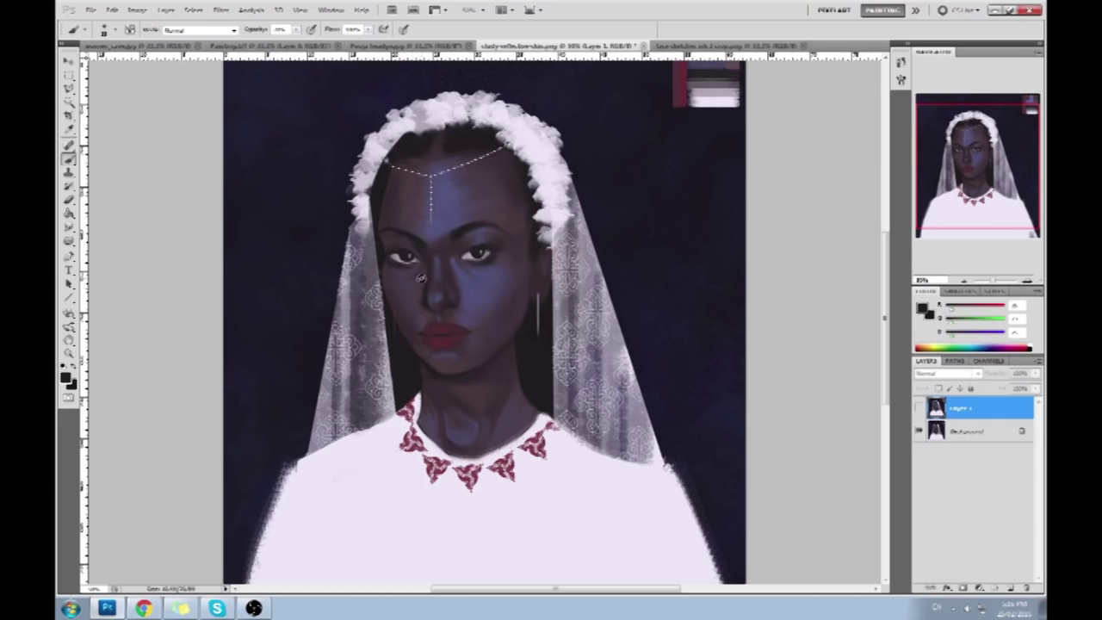
click(918, 410)
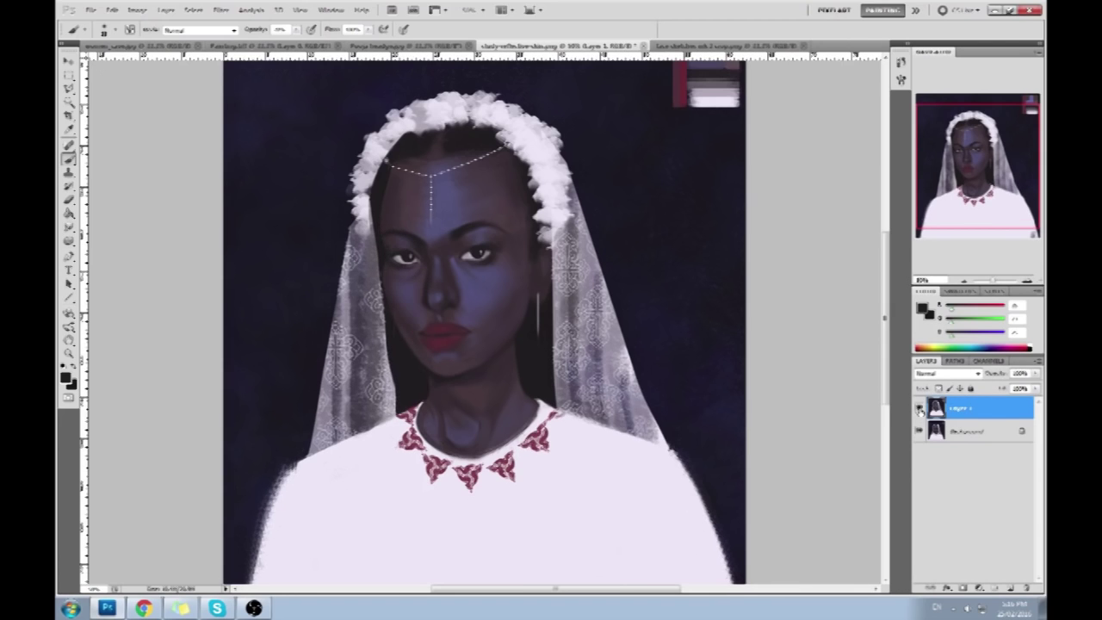
click(919, 411)
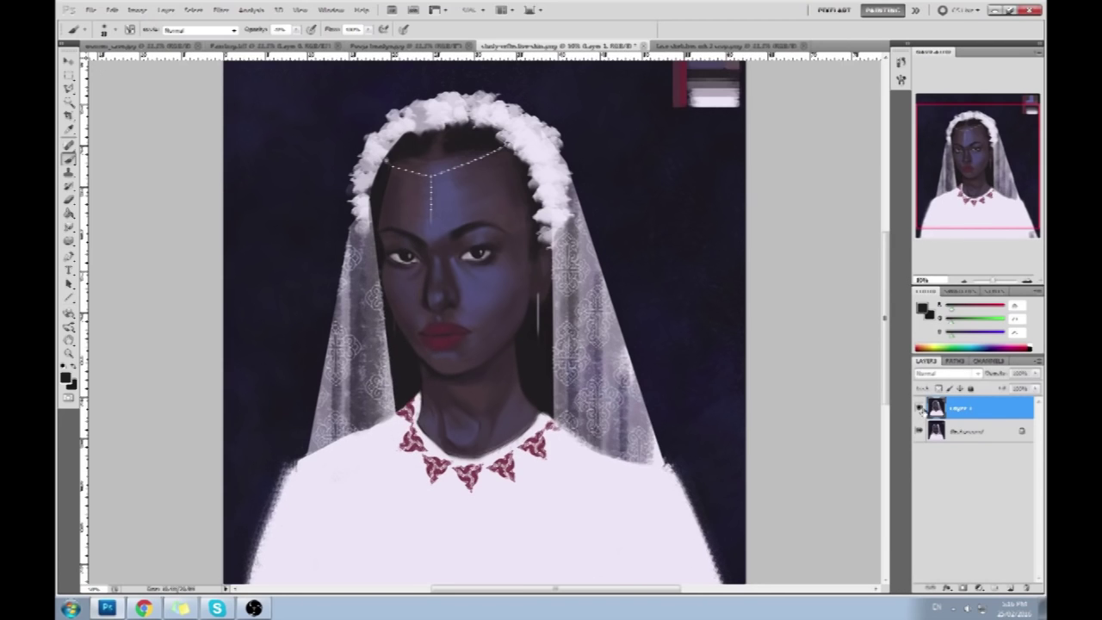
click(919, 411)
click(919, 411)
click(919, 411)
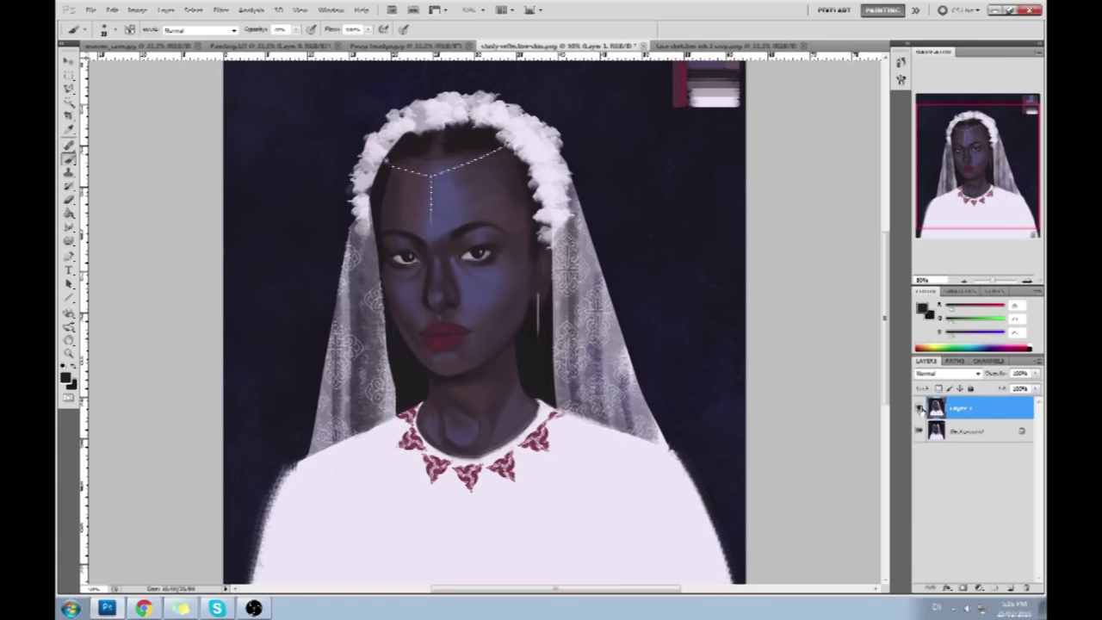
click(919, 411)
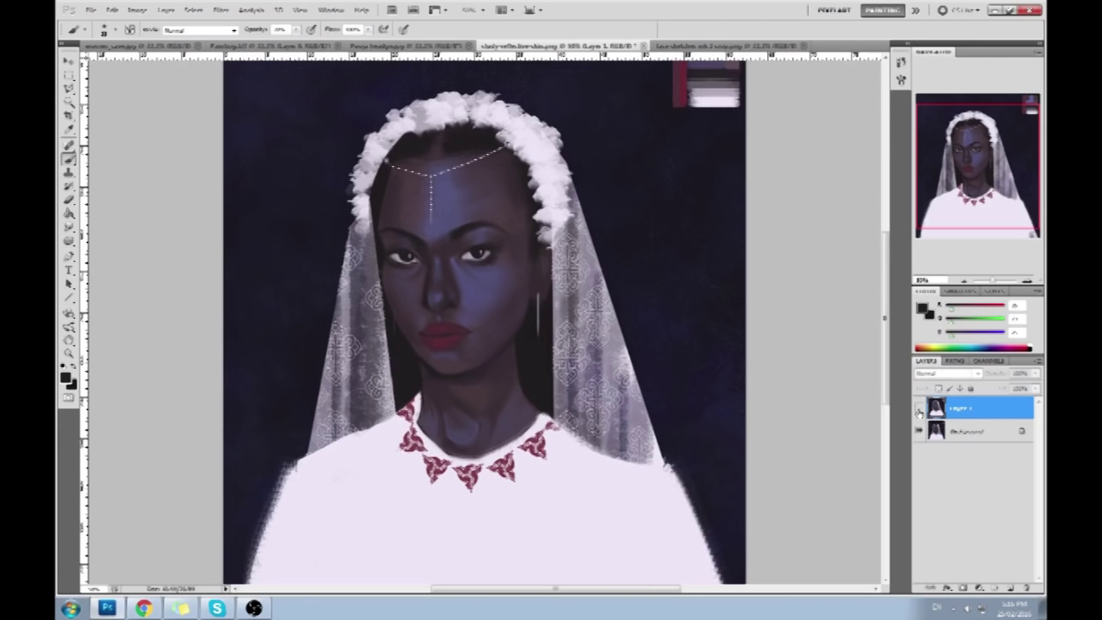
click(919, 411)
click(919, 411)
click(919, 411)
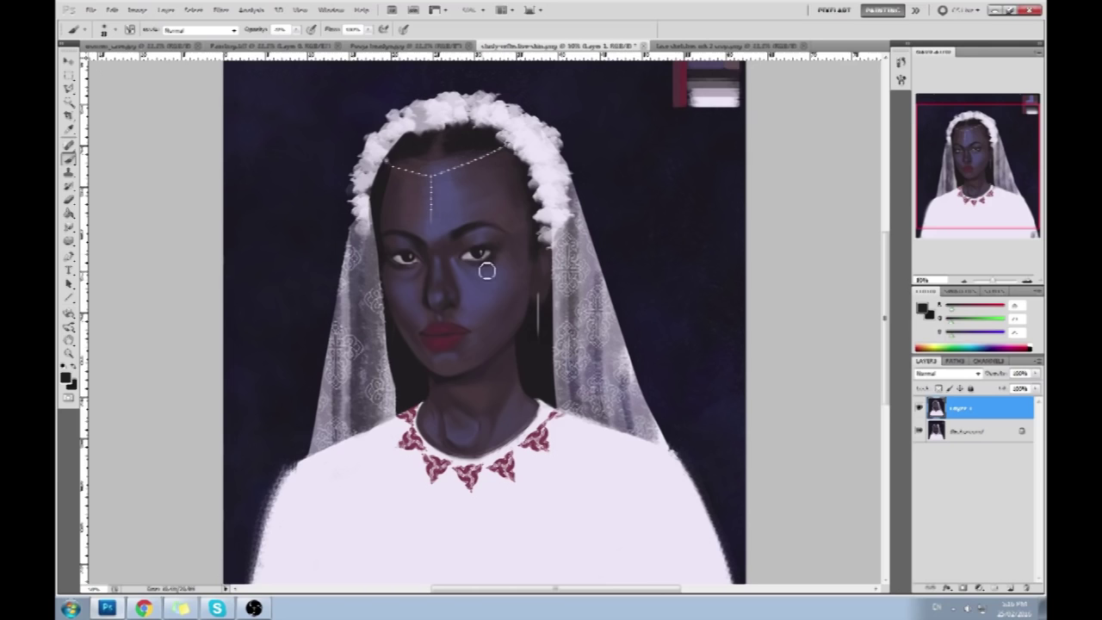
Undo a trial line, then sketch a light vertical guide arrow over the neck
drag(528, 559, 531, 361)
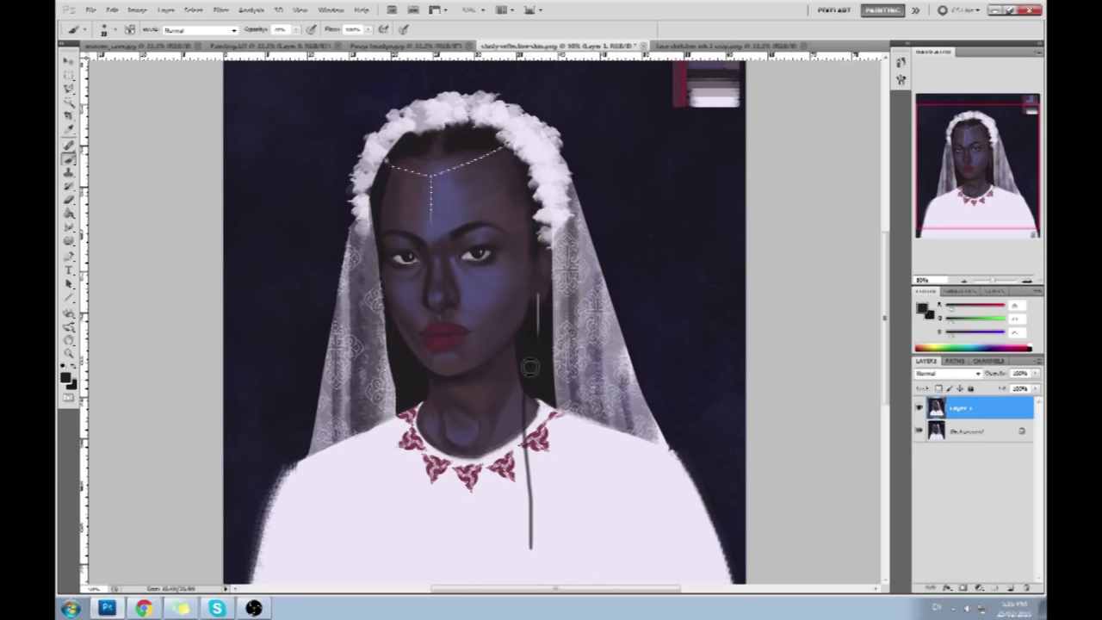
key(ctrl+z)
alt+click(533, 532)
drag(514, 434, 518, 360)
drag(484, 411, 550, 379)
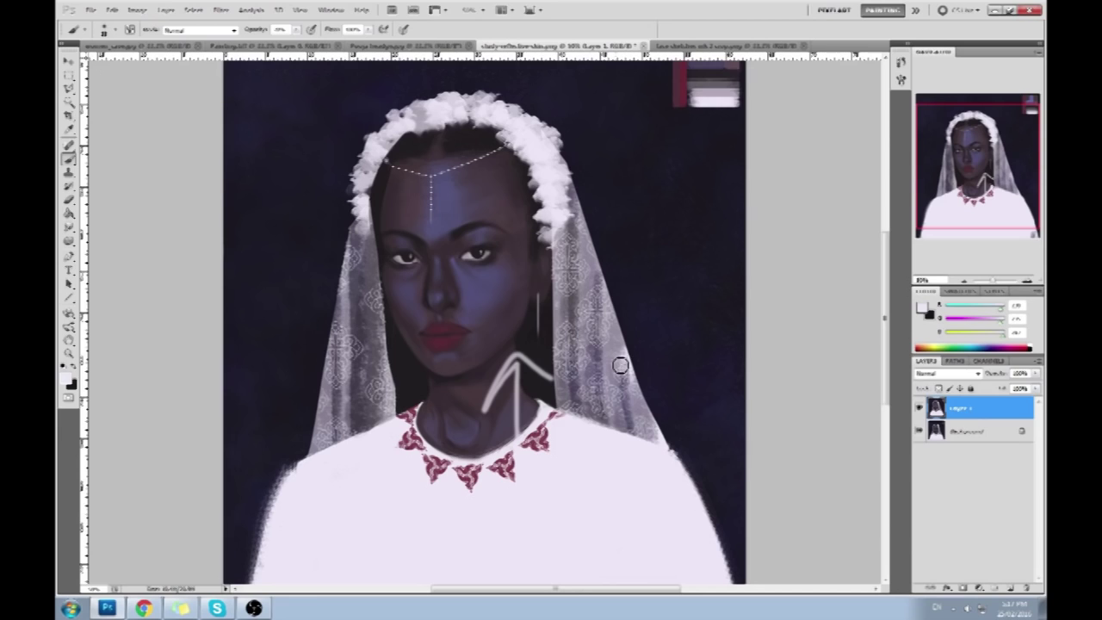
Draw guide strokes along the jaw and veil, undo them, and add a new empty layer
drag(523, 314, 473, 361)
drag(455, 301, 444, 303)
mouse_move(675, 454)
mouse_down()
mouse_move(519, 326)
mouse_move(579, 299)
mouse_up()
drag(519, 327, 547, 355)
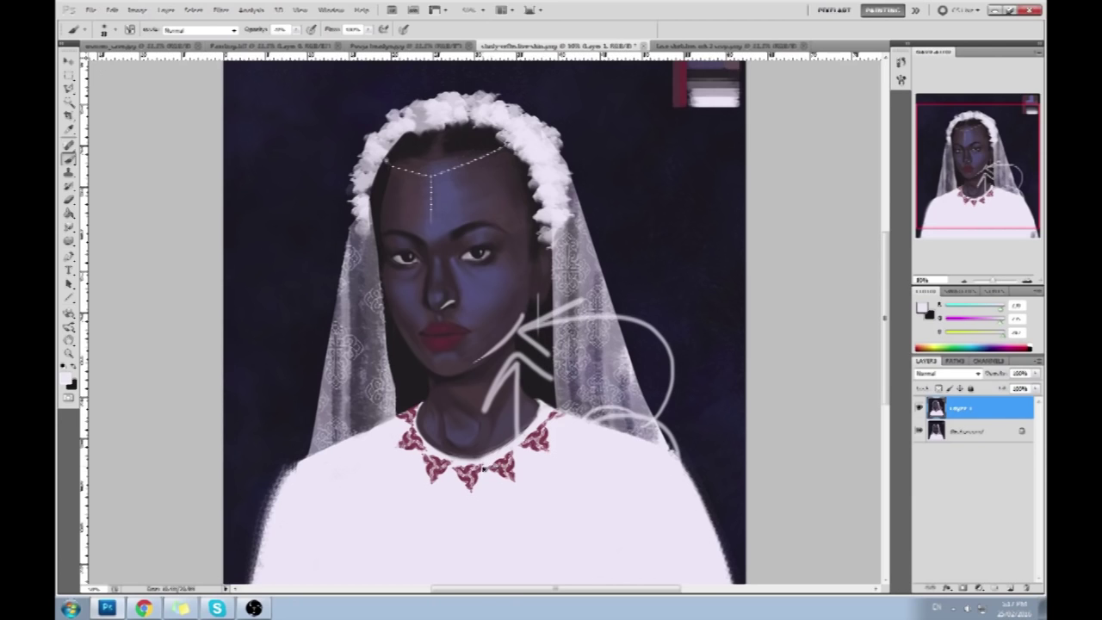
key(ctrl+alt+z)
key(ctrl+alt+z)
key(ctrl+alt+z)
key(ctrl+alt+z)
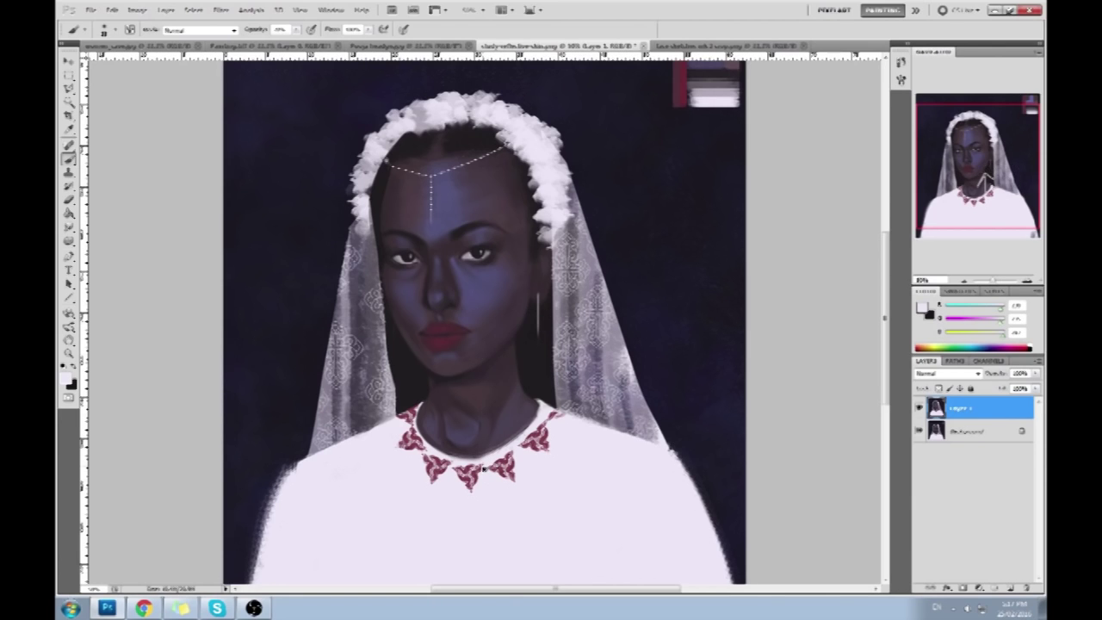
click(1010, 588)
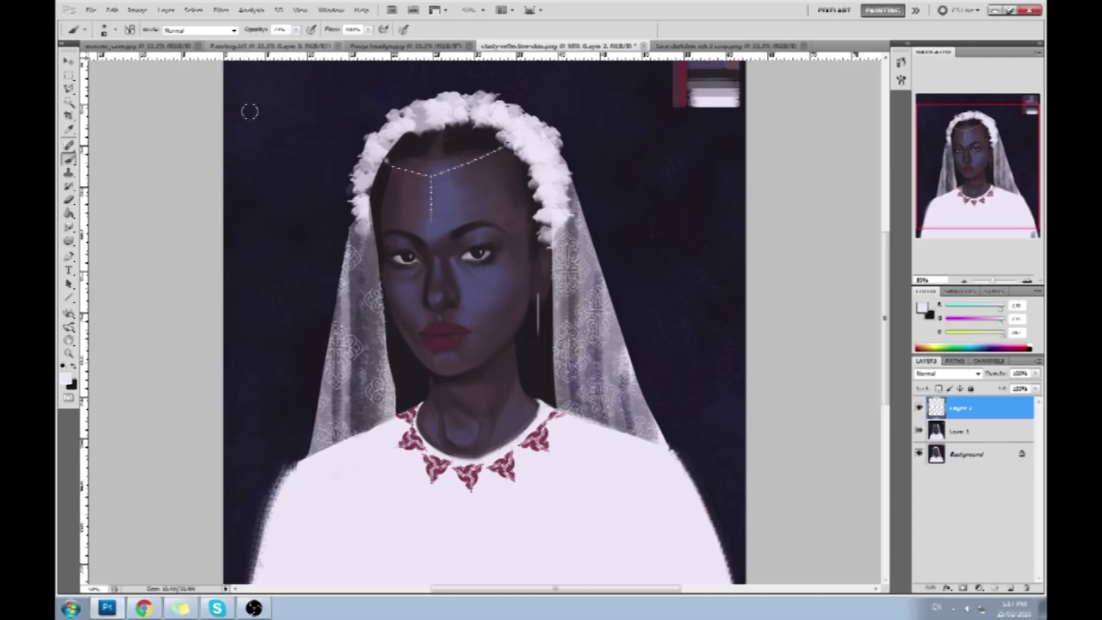
Try a white stroke on the cheek near the earring, then undo it and return to the Brush
drag(521, 320, 476, 356)
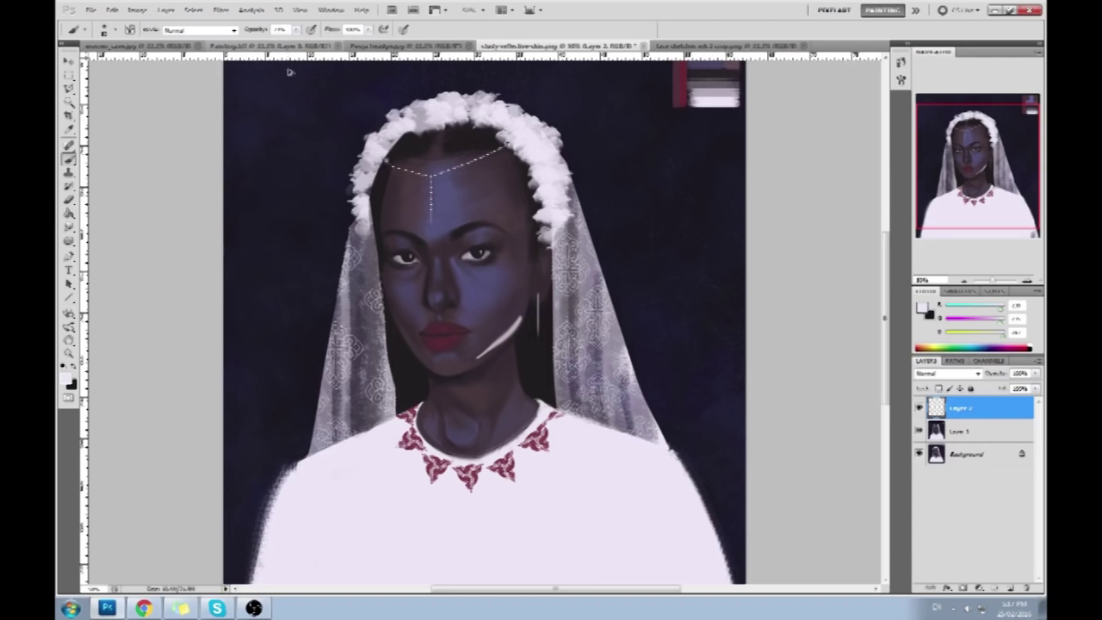
key(ctrl+z)
key(ctrl+z)
key(ctrl+z)
key(ctrl+z)
key(ctrl+z)
key(ctrl+z)
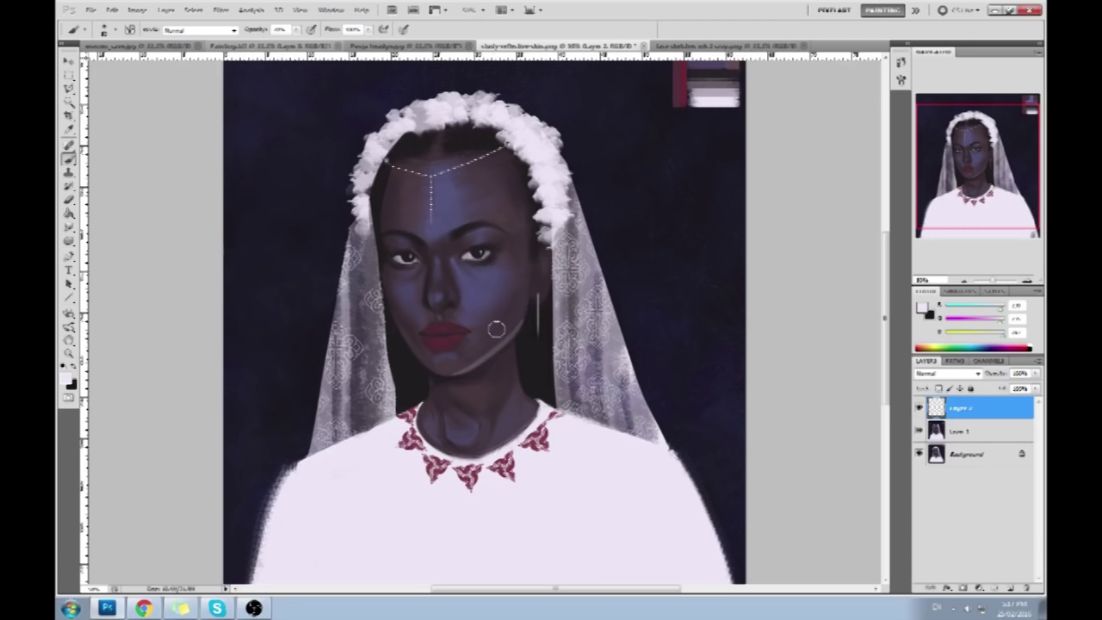
key(e)
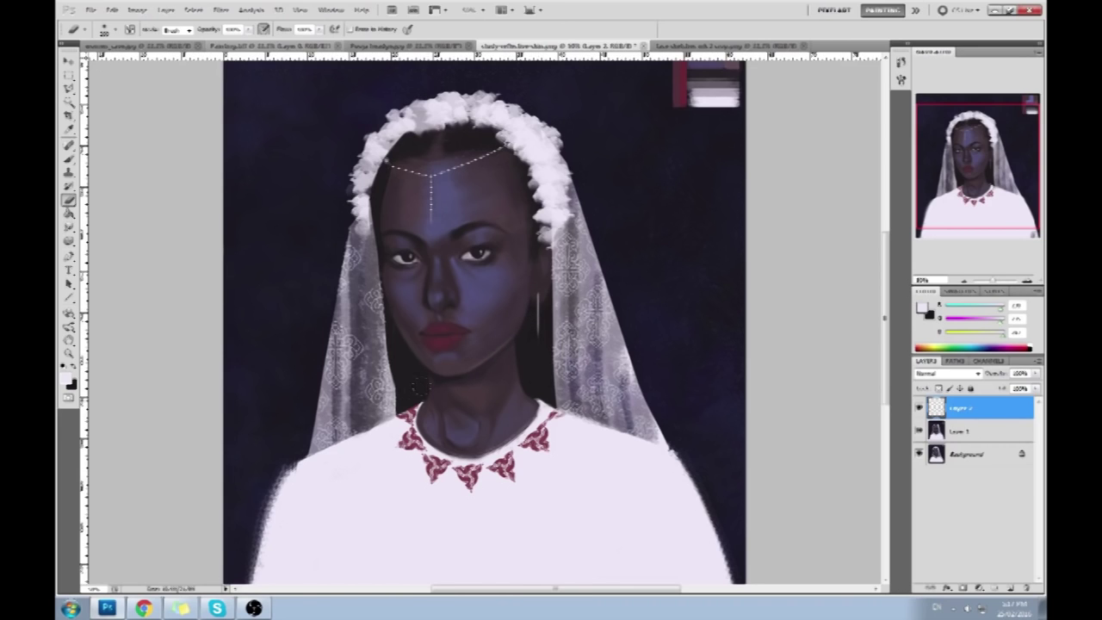
key(b)
Sample dark brown, jaw skin and light dress colours, and turn on Airbrush build-up
alt+click(495, 353)
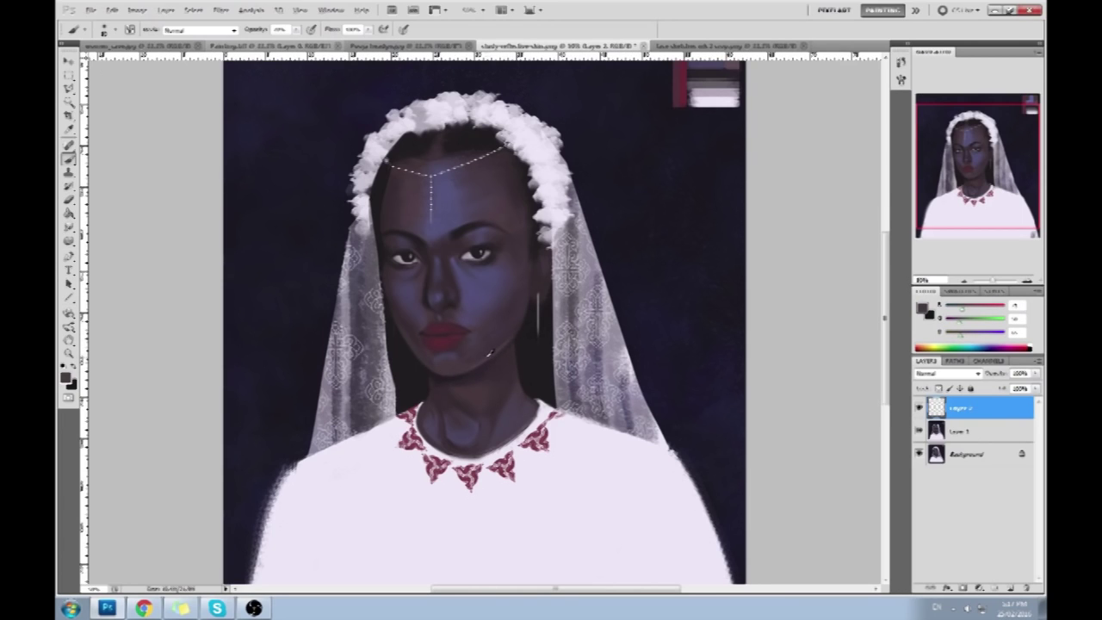
alt+click(503, 351)
alt+click(524, 440)
alt+click(497, 348)
click(296, 29)
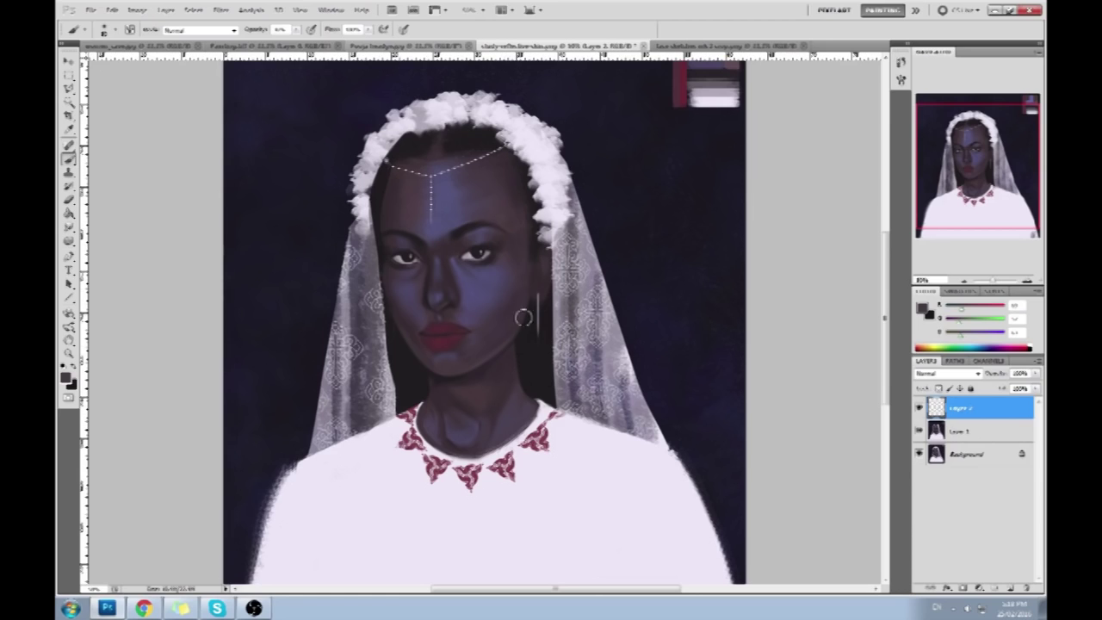
Shrink the brush and dab dark and lighter nose tones onto the nostril
key(bracketleft)
key(bracketleft)
click(451, 297)
key(bracketleft)
key(bracketleft)
alt+click(452, 298)
alt+click(445, 300)
right_click(974, 409)
Undo merging Layer 2 down and set Layer 2's blend mode to Lighten
click(975, 376)
key(ctrl+z)
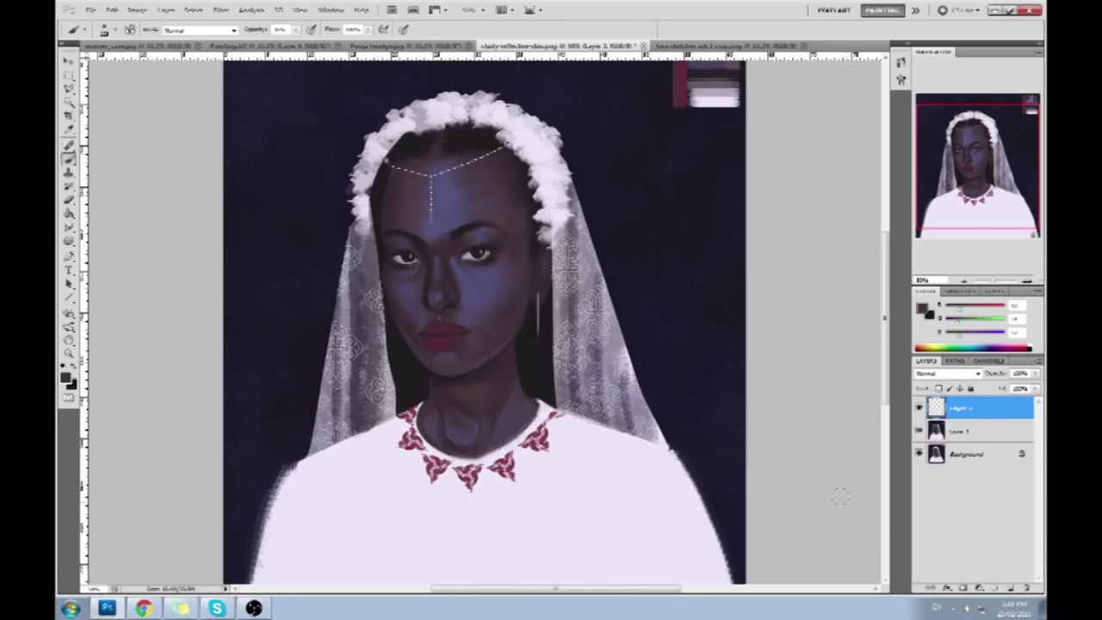
click(959, 377)
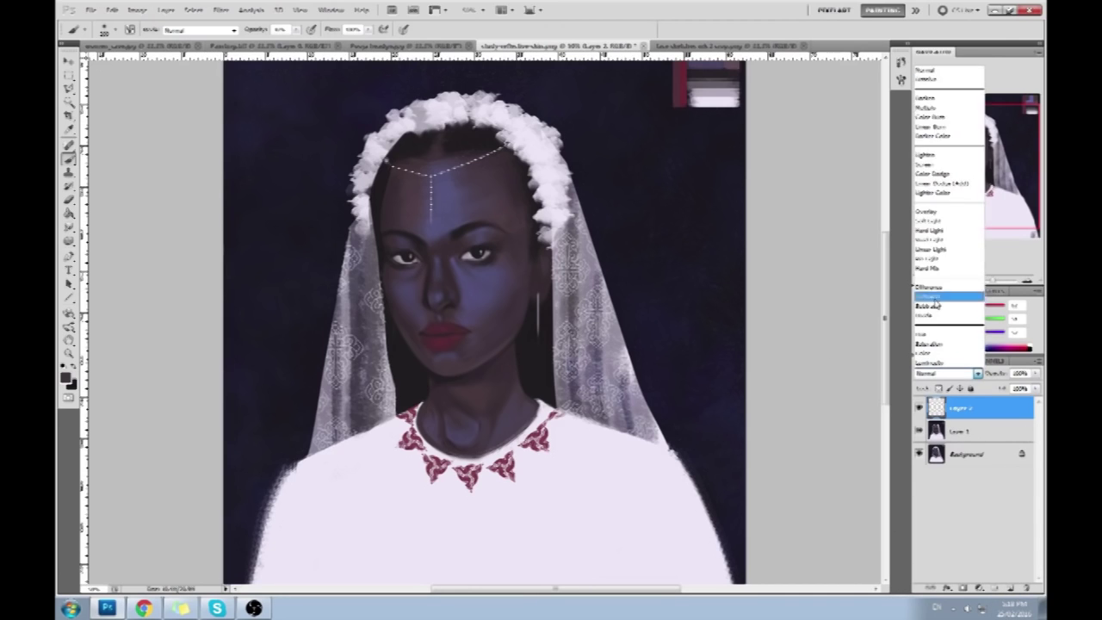
click(925, 154)
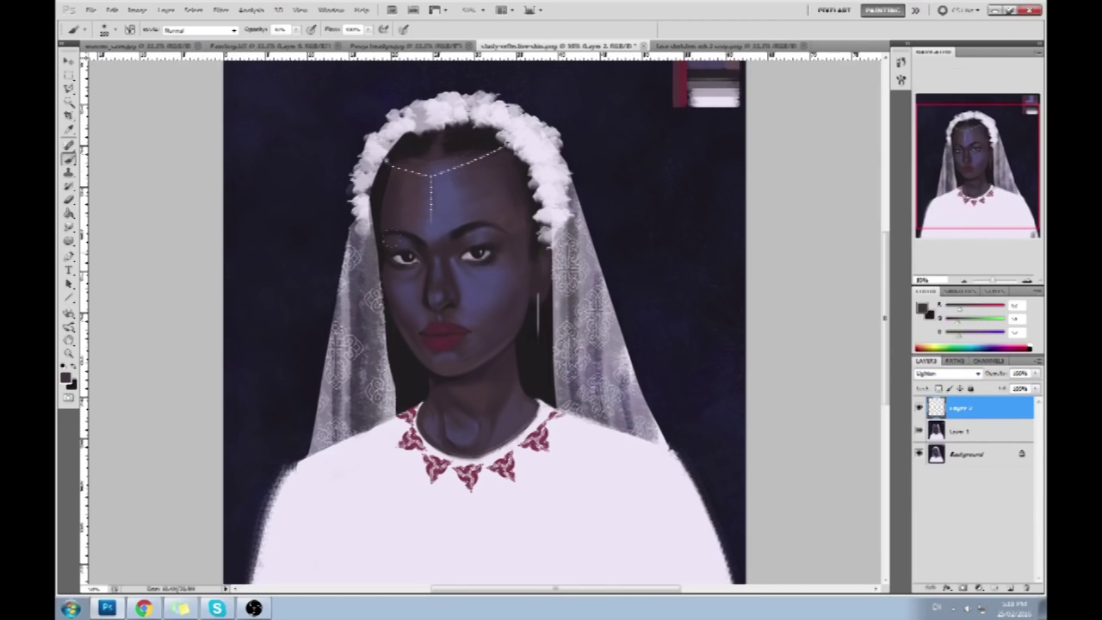
Sample darker, nose, purple and near-black brow tones from the face
alt+click(437, 273)
alt+click(453, 306)
alt+click(469, 279)
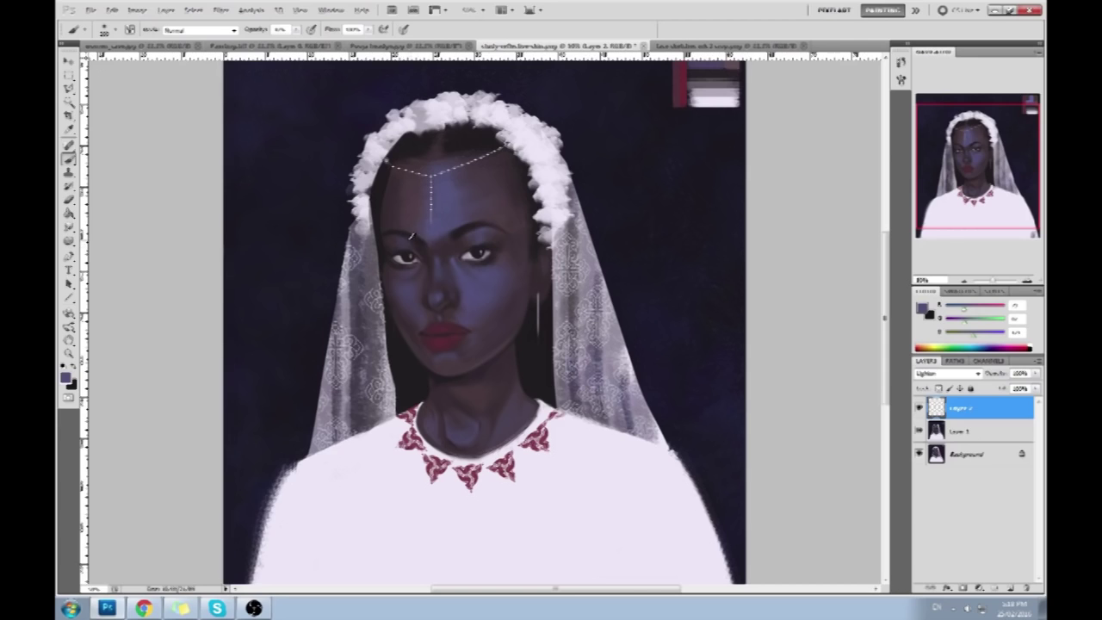
alt+click(451, 244)
right_click(966, 423)
Merge Layer 2 down into Layer 1 and zoom in on the face
click(968, 441)
right_click(971, 416)
key(Escape)
key(ctrl+plus)
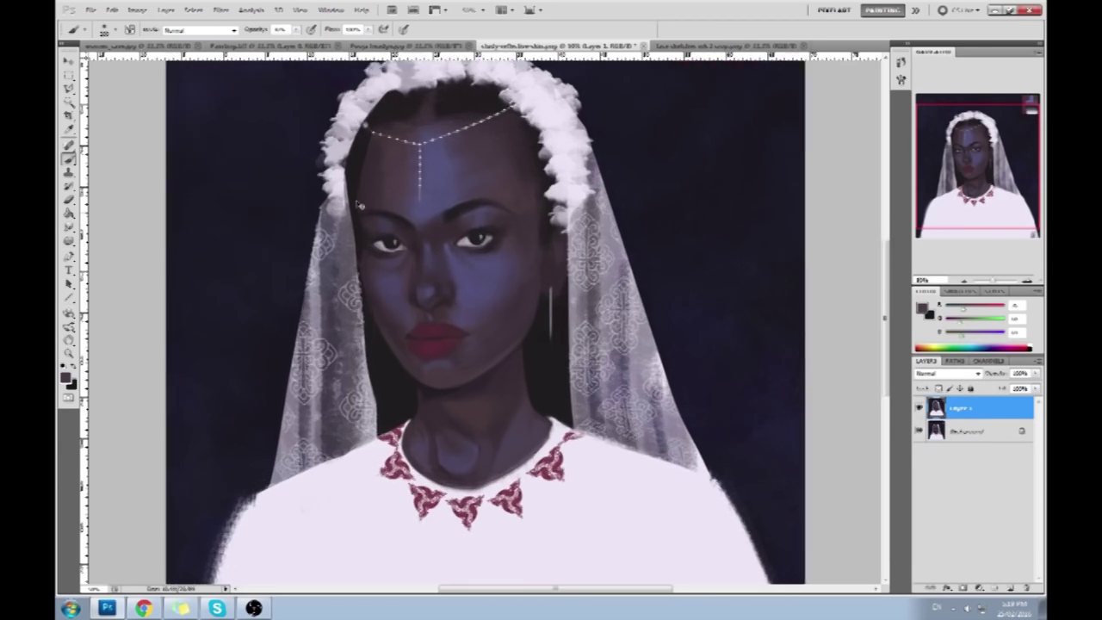
Paint a small dark ring at the nostril and darken the lips at 10% opacity
alt+click(478, 229)
drag(448, 298, 437, 299)
alt+click(406, 348)
drag(398, 346, 397, 350)
key(1)
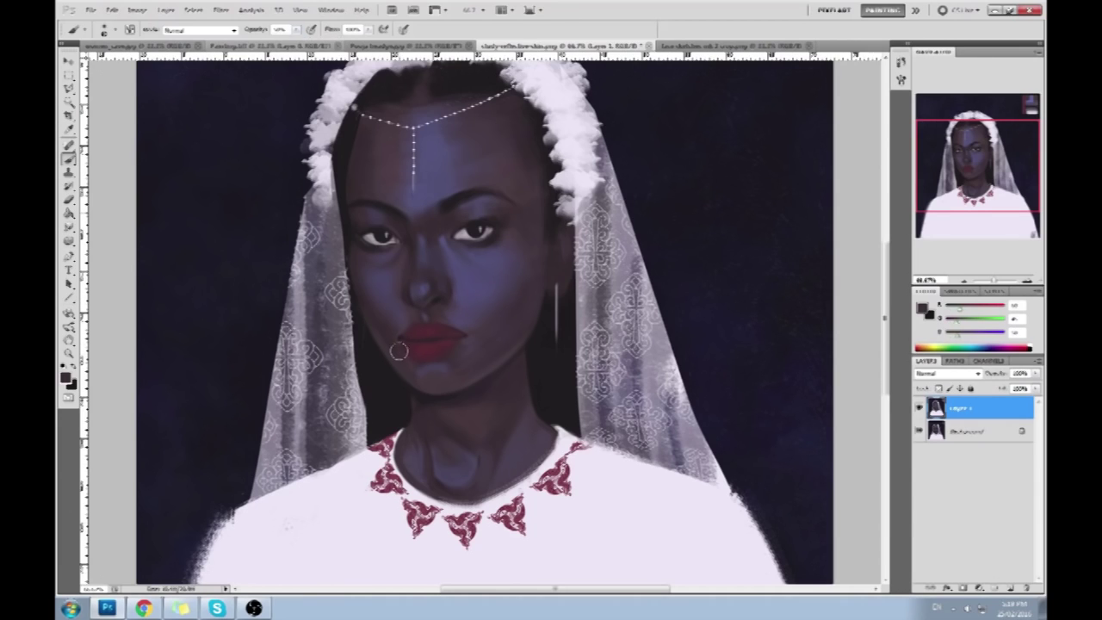
alt+click(447, 350)
mouse_move(447, 350)
mouse_down()
mouse_move(462, 337)
mouse_move(434, 358)
mouse_up()
Sample lip-corner and eye shades and lower the brush opacity to about 6%
alt+click(457, 328)
alt+click(457, 325)
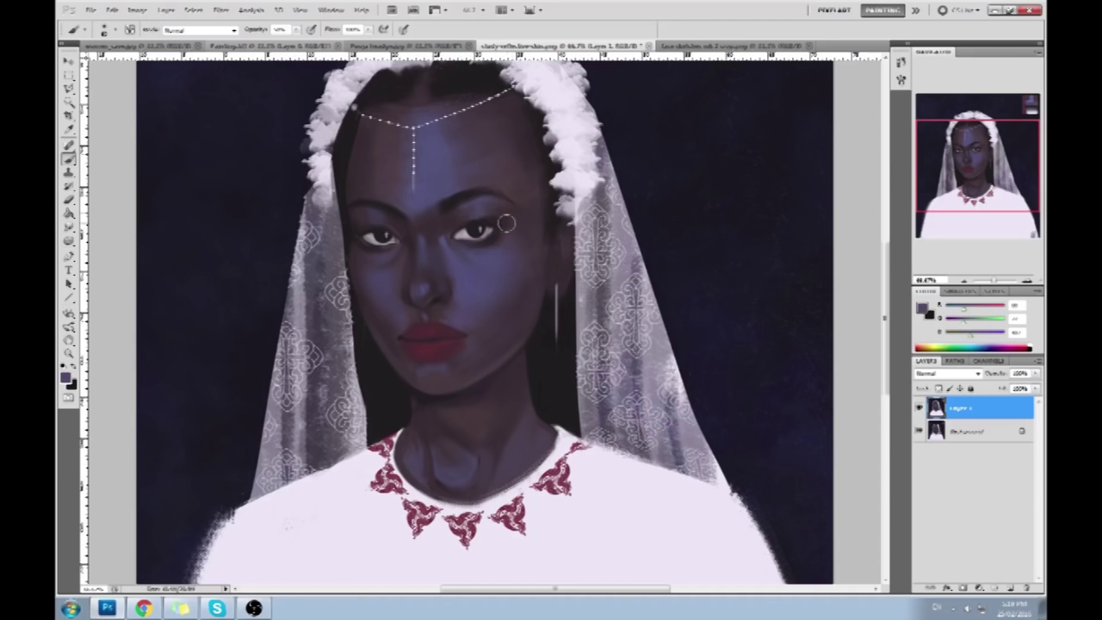
alt+click(478, 225)
click(296, 30)
drag(301, 42, 295, 41)
click(505, 289)
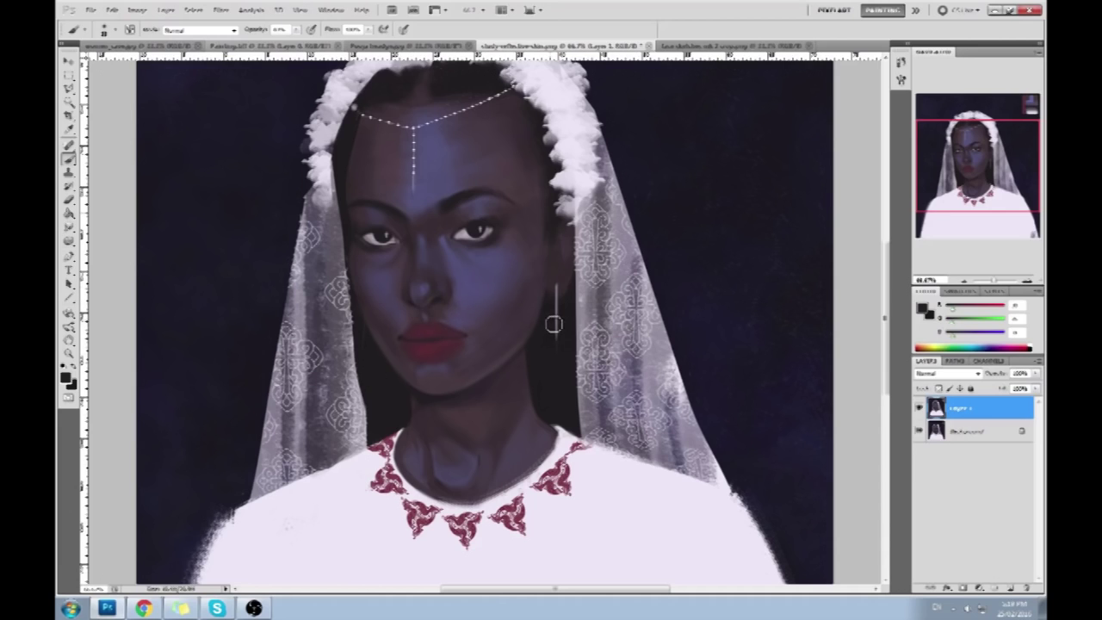
At 200% zoom, sample purplish nose tones and adjust brush opacity from 40% to about 14%
key(ctrl+plus)
key(ctrl+plus)
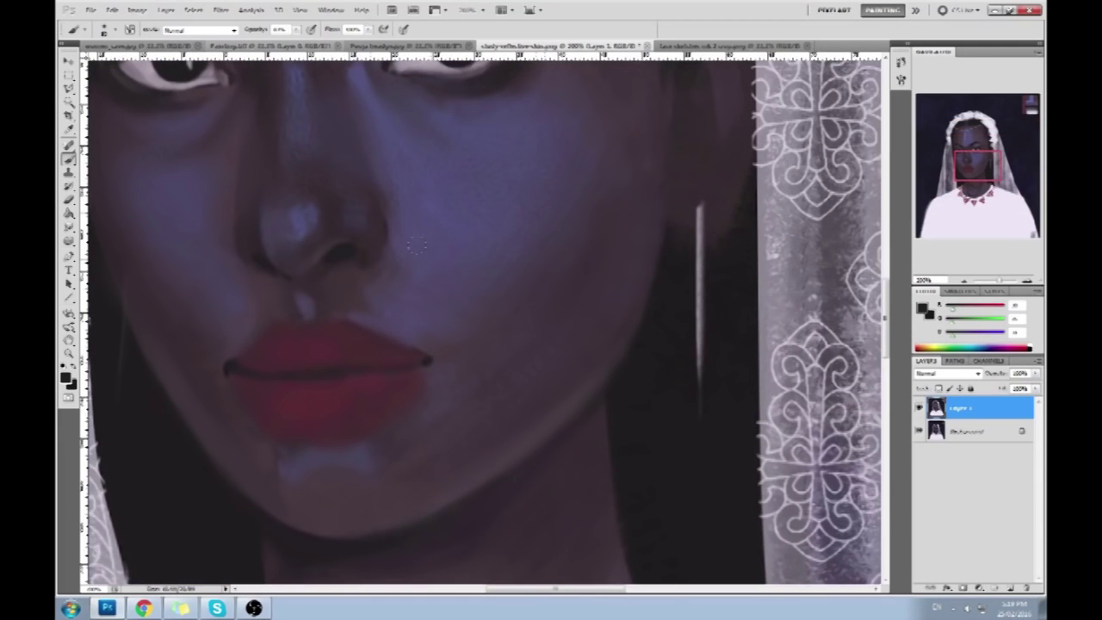
alt+click(376, 217)
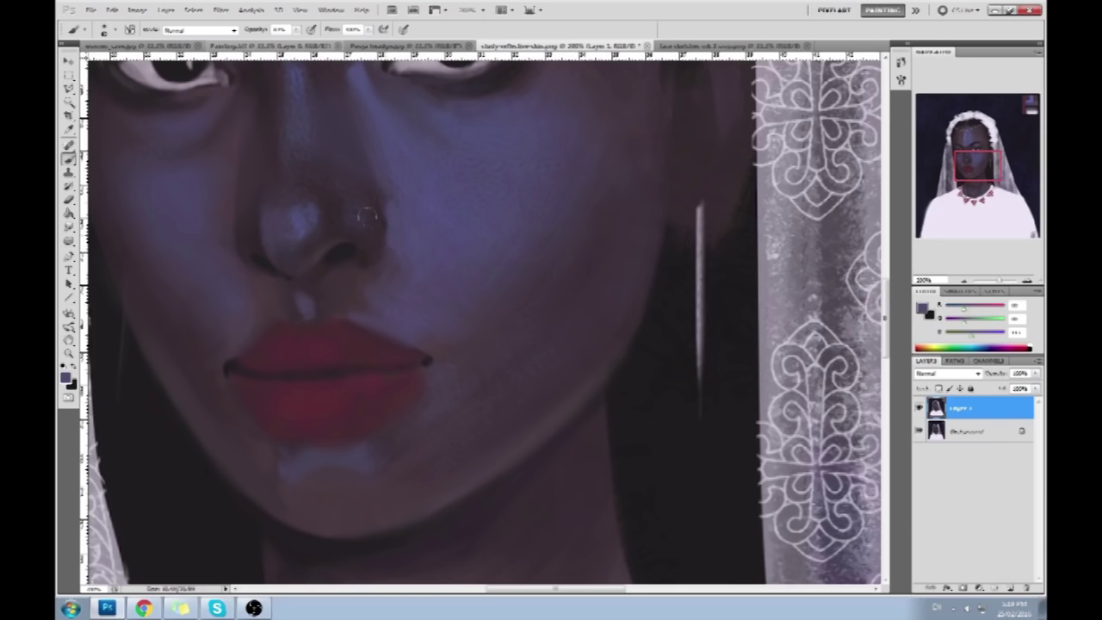
alt+click(360, 200)
drag(349, 246, 522, 256)
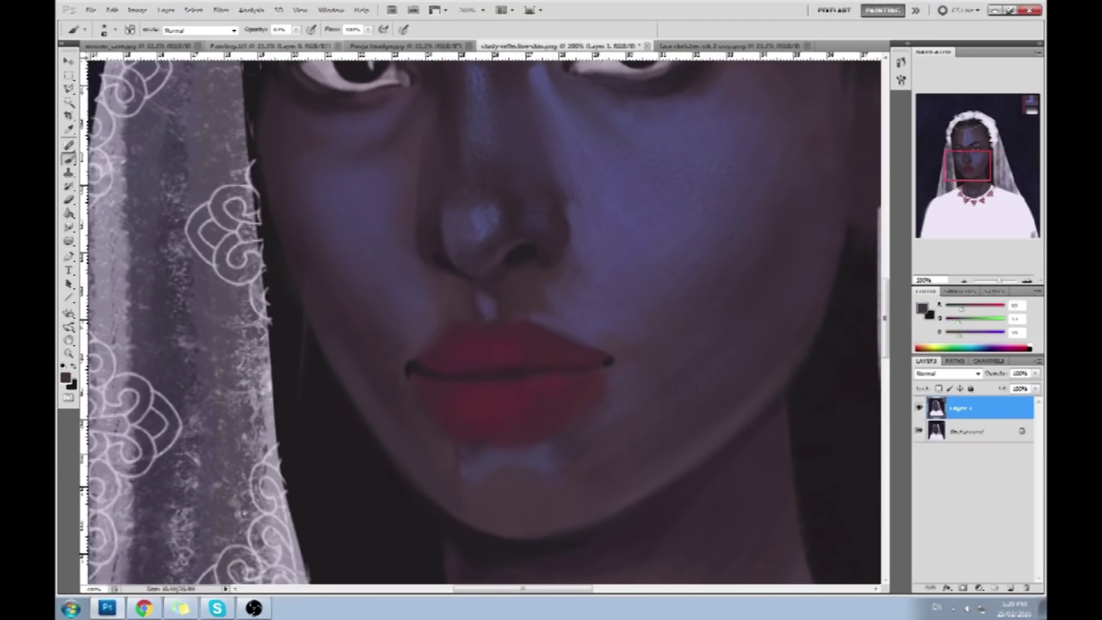
key(4)
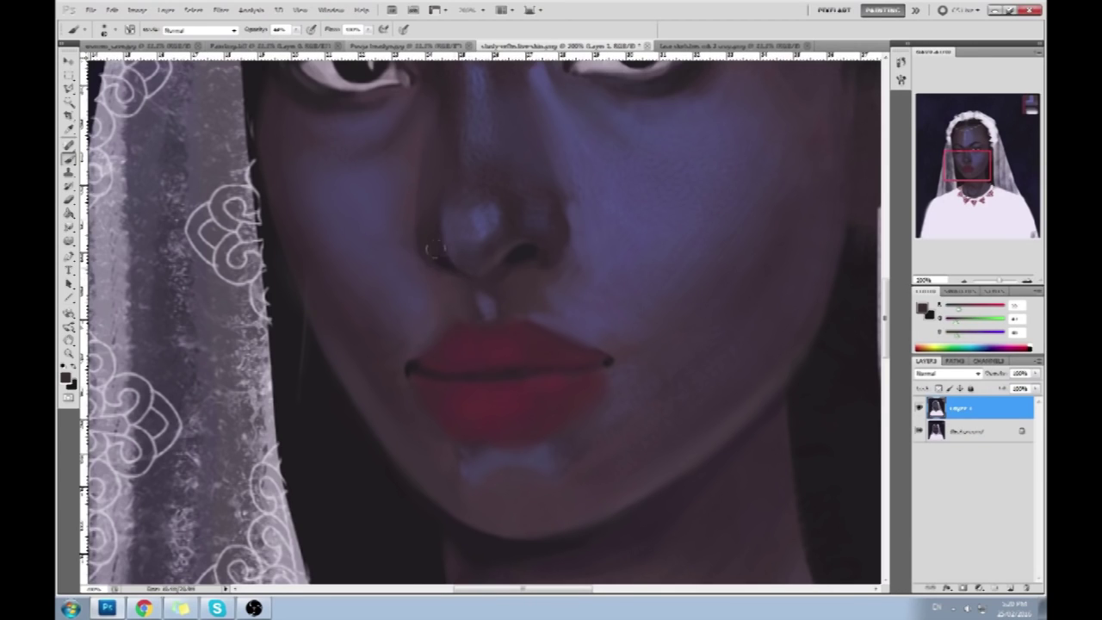
alt+click(426, 271)
drag(289, 29, 273, 43)
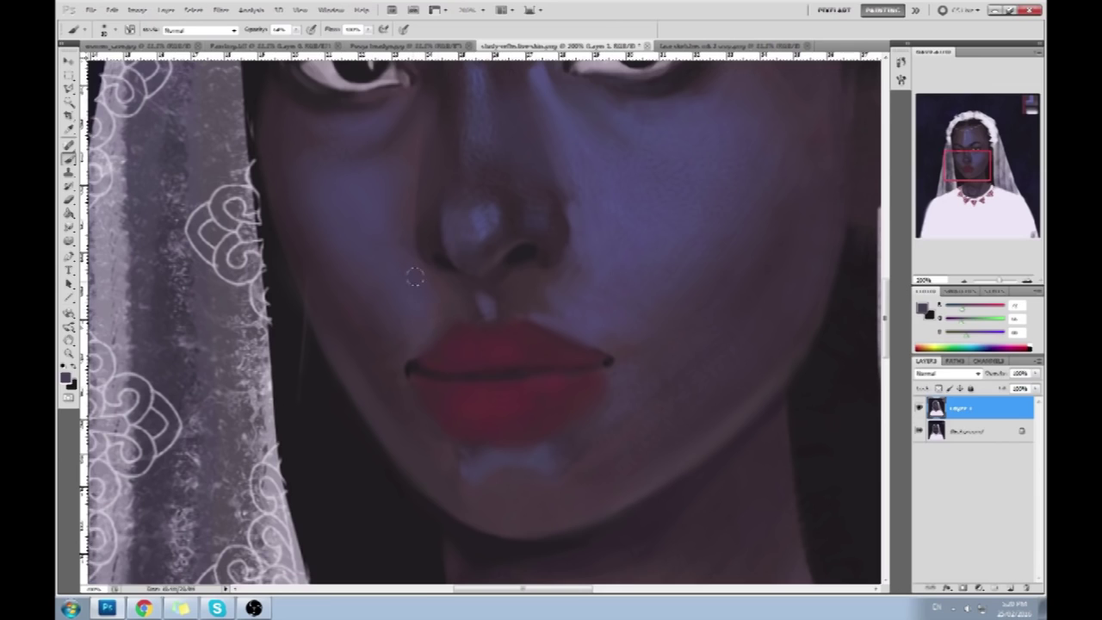
Resample skin beside the nostril, pick the Smudge tool, and fit the portrait in view
alt+click(592, 256)
alt+click(564, 241)
drag(68, 226, 103, 251)
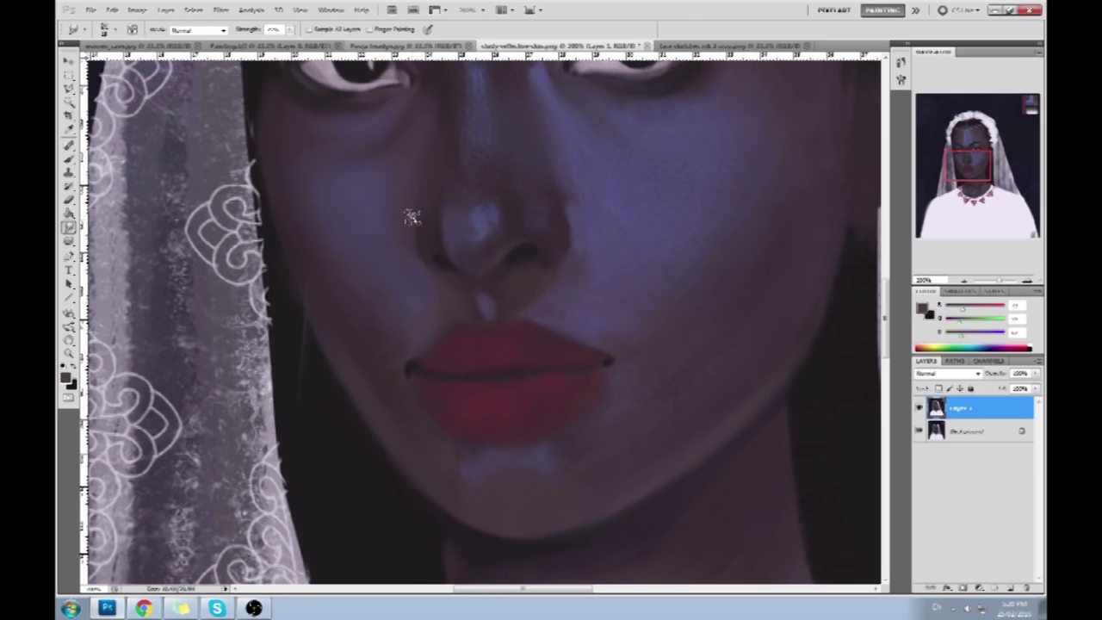
key(ctrl+0)
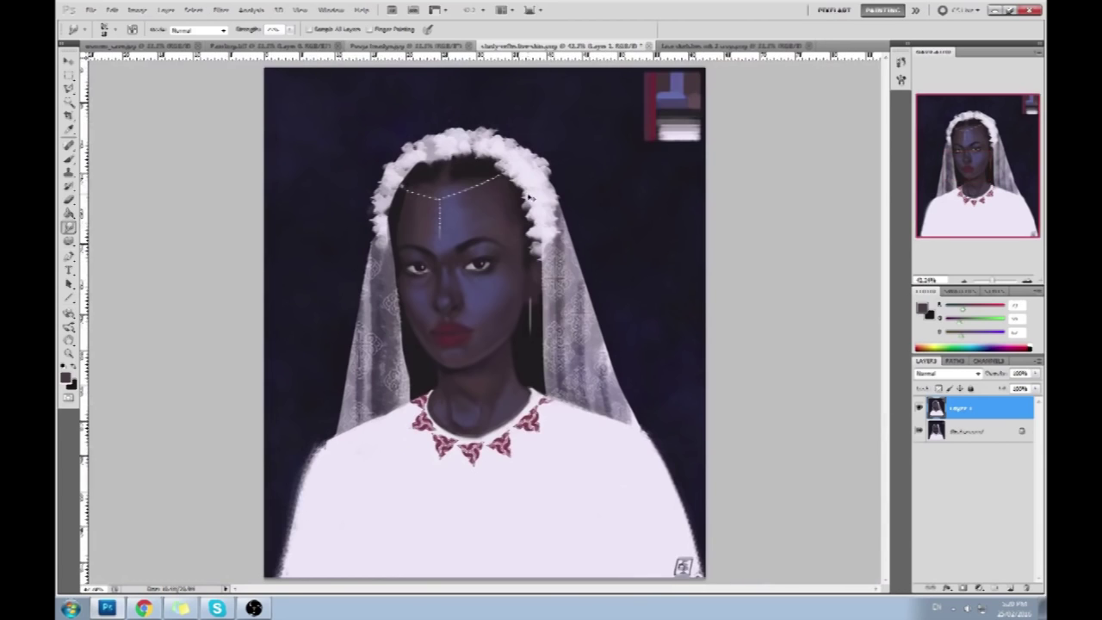
Add a new empty layer and set its blend mode to Lighten
key(ctrl+plus)
key(ctrl+plus)
key(b)
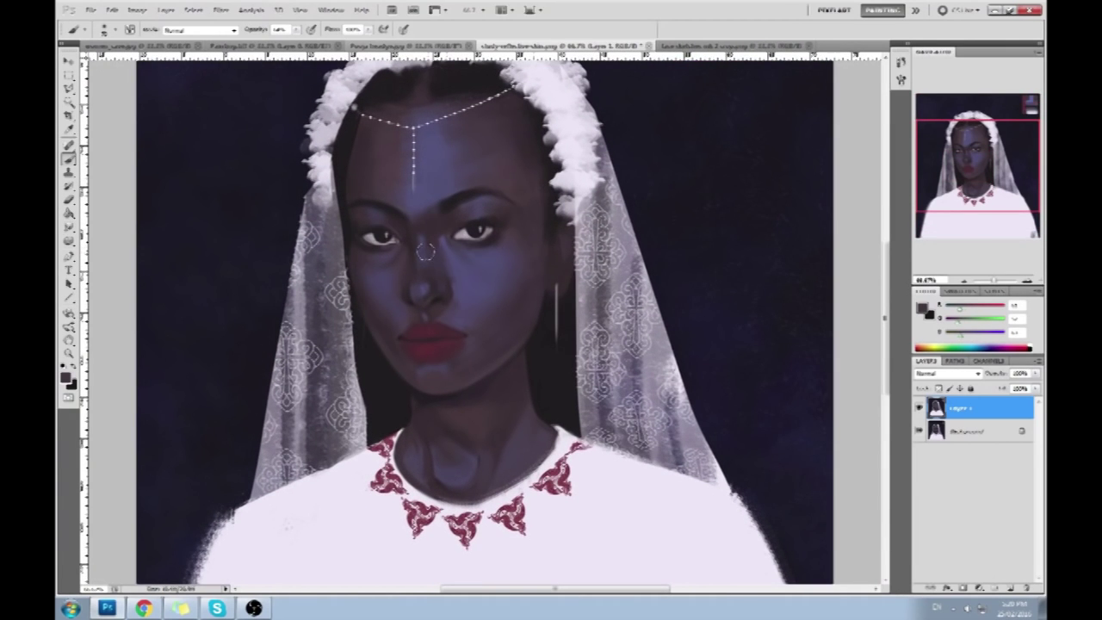
click(1009, 588)
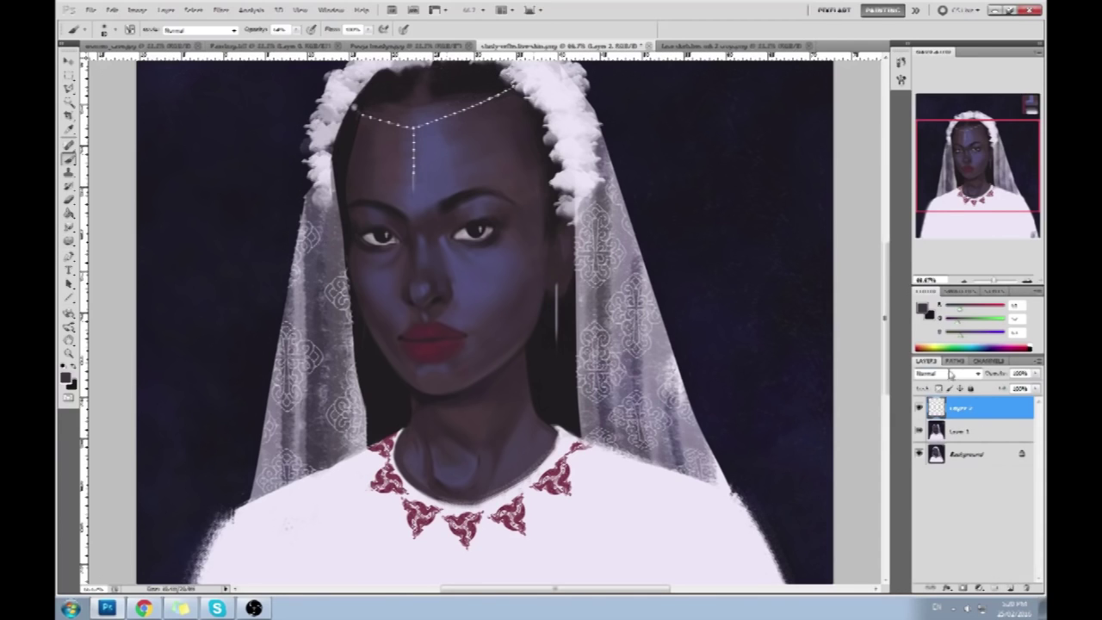
click(945, 373)
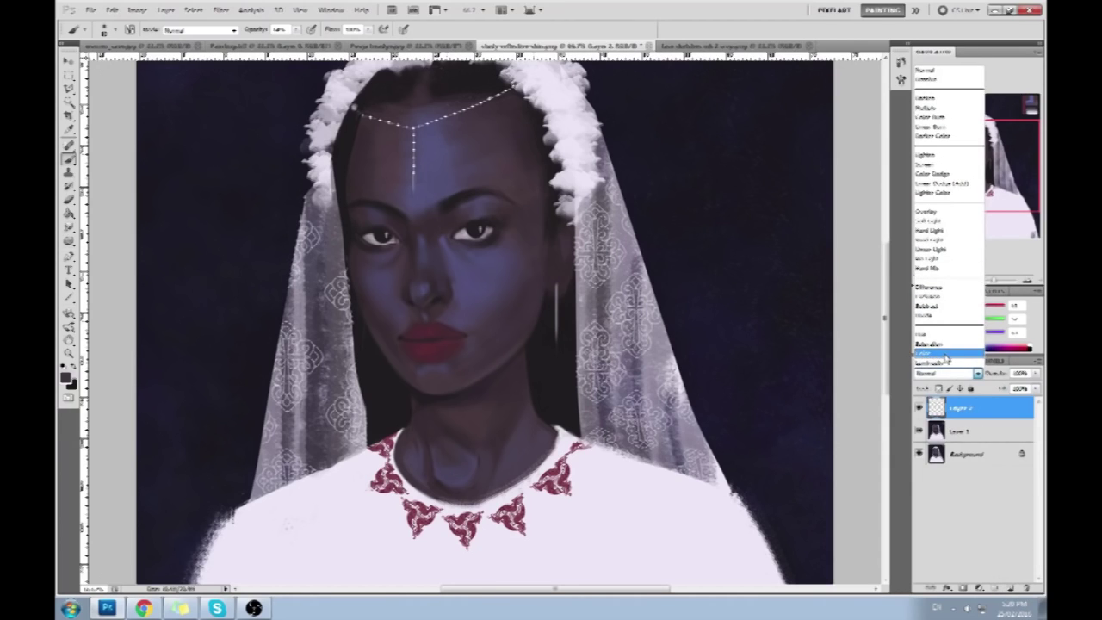
click(929, 165)
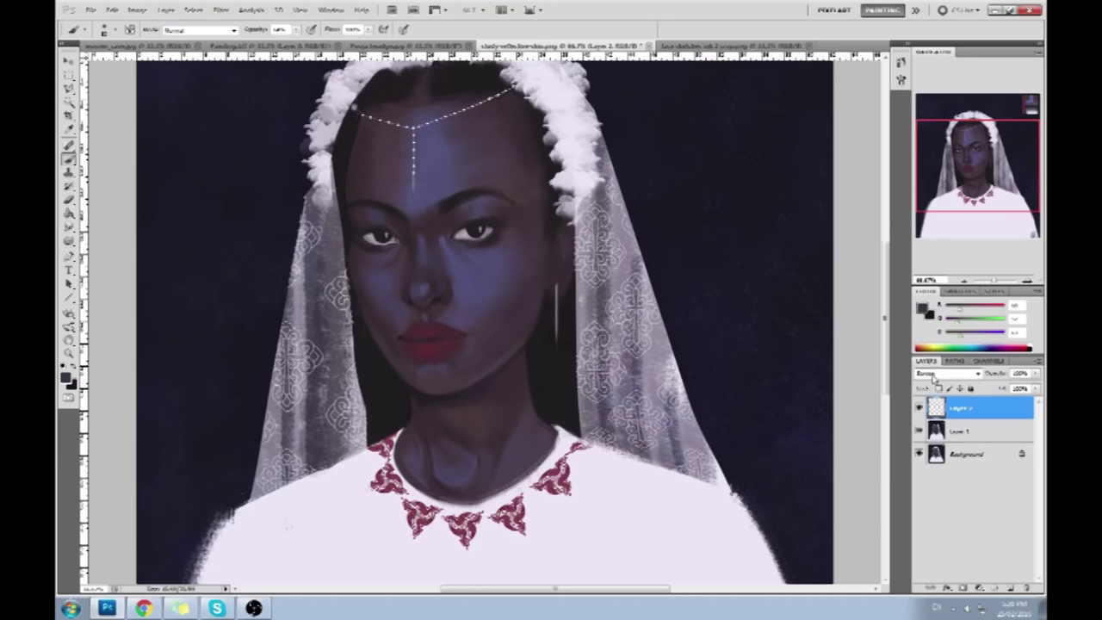
click(945, 373)
click(921, 164)
click(779, 178)
Paint a dark nose ring under the nostril and merge it into Layer 1
click(407, 260)
alt+click(406, 292)
drag(408, 291, 411, 302)
right_click(951, 404)
click(968, 383)
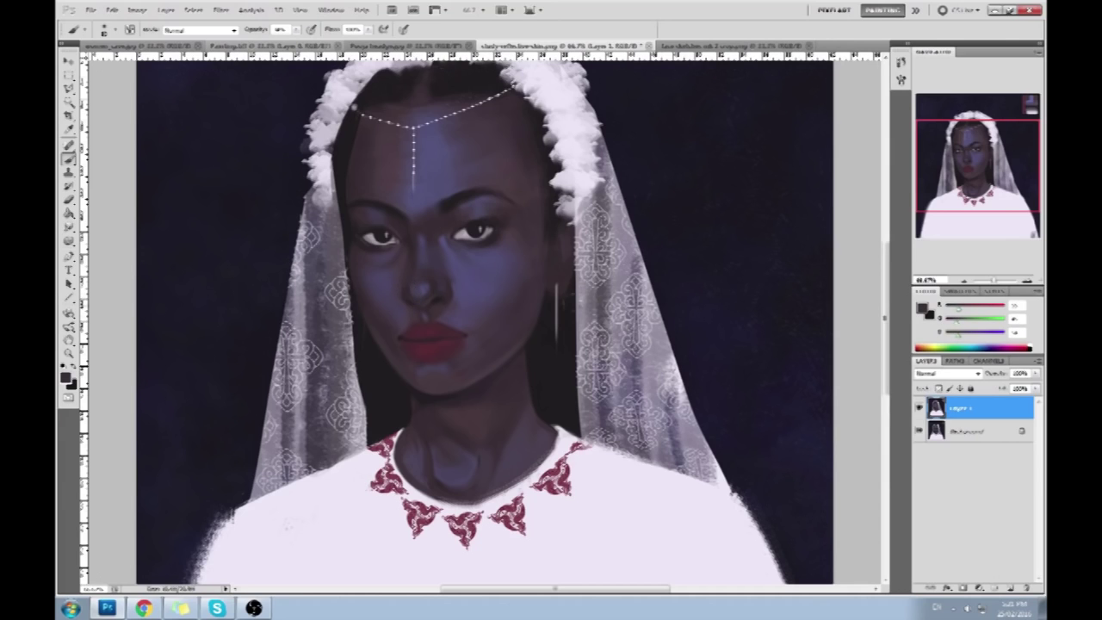
alt+click(420, 246)
Sample face tones and dab tear-like light dots below the right eye
alt+click(419, 230)
alt+click(399, 250)
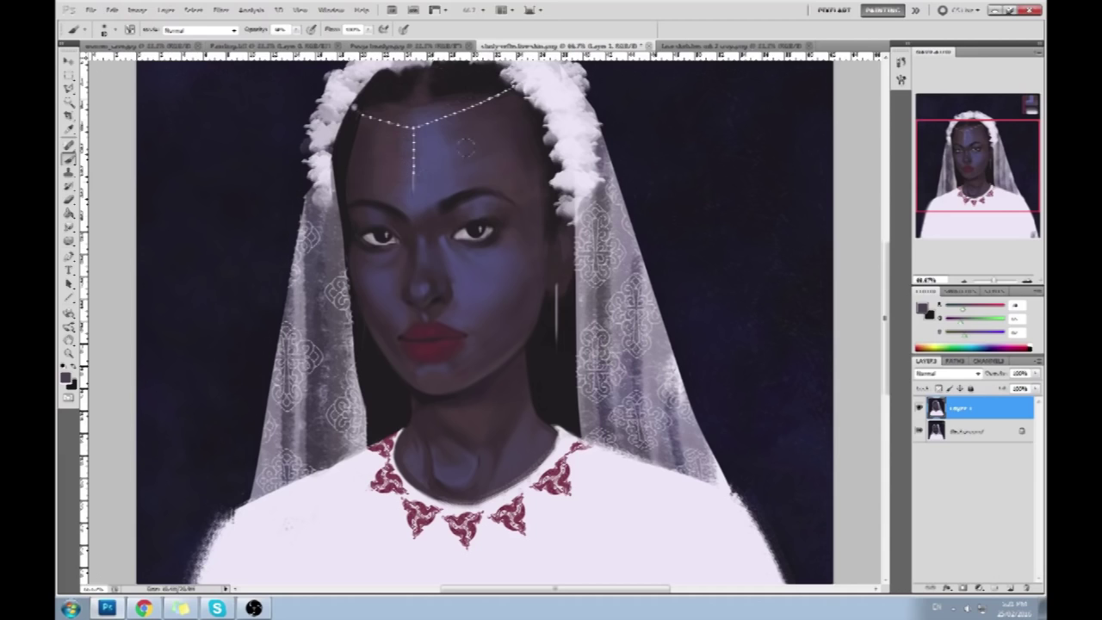
alt+click(454, 240)
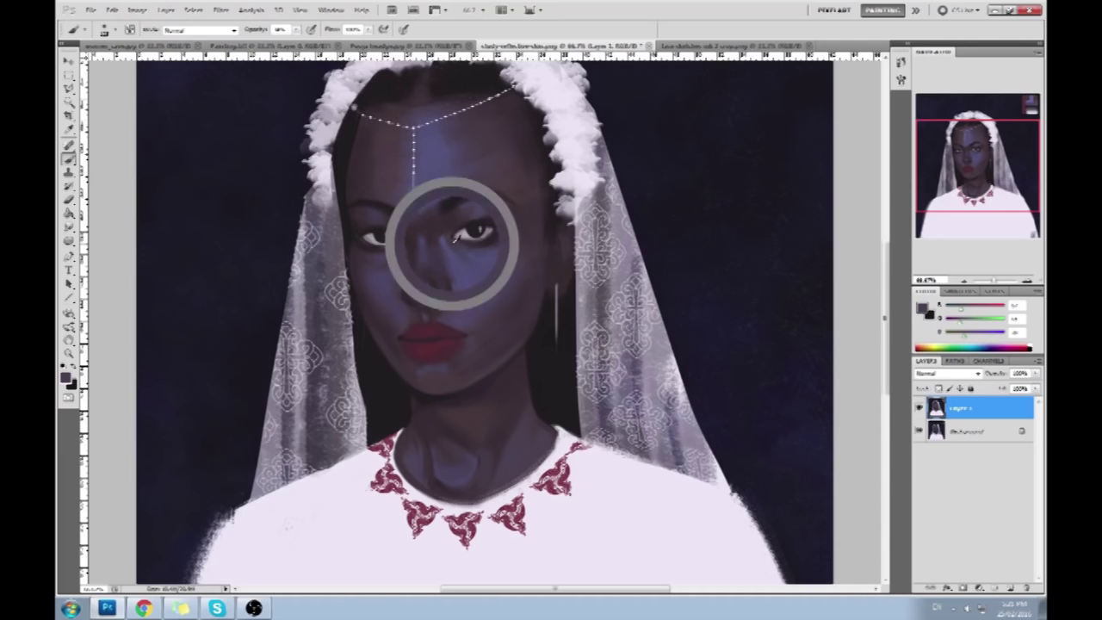
alt+click(454, 239)
drag(467, 245, 469, 255)
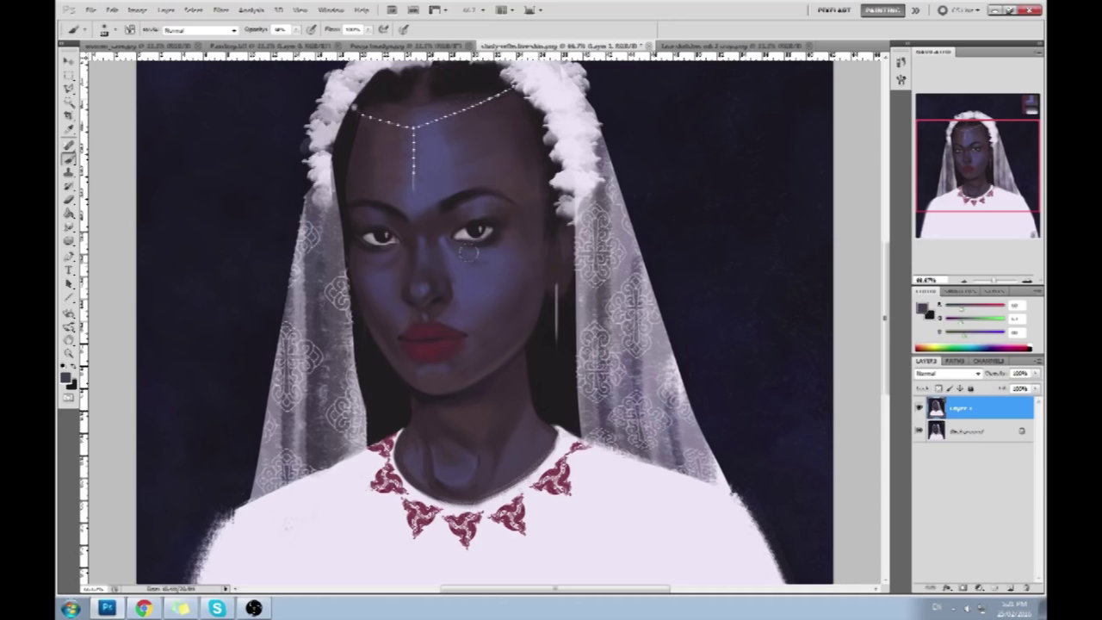
Zoom the face to 139% and sample light purple, dark eye and cheek tones
alt+click(494, 252)
key(ctrl+space)
drag(268, 126, 601, 358)
alt+click(500, 272)
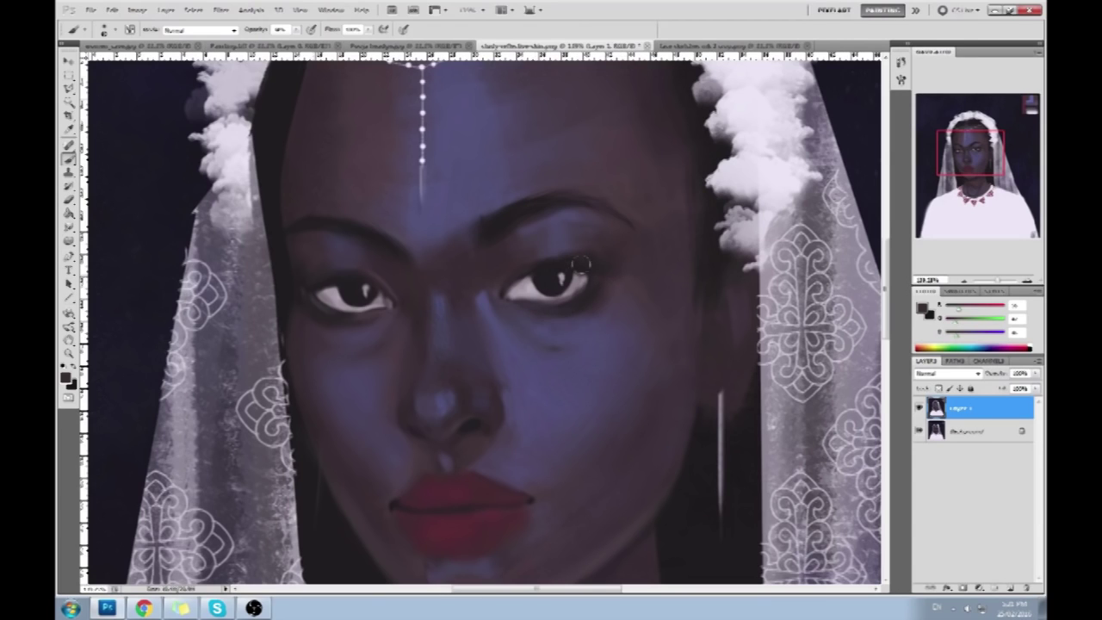
alt+click(547, 342)
alt+click(333, 274)
click(1014, 587)
click(946, 372)
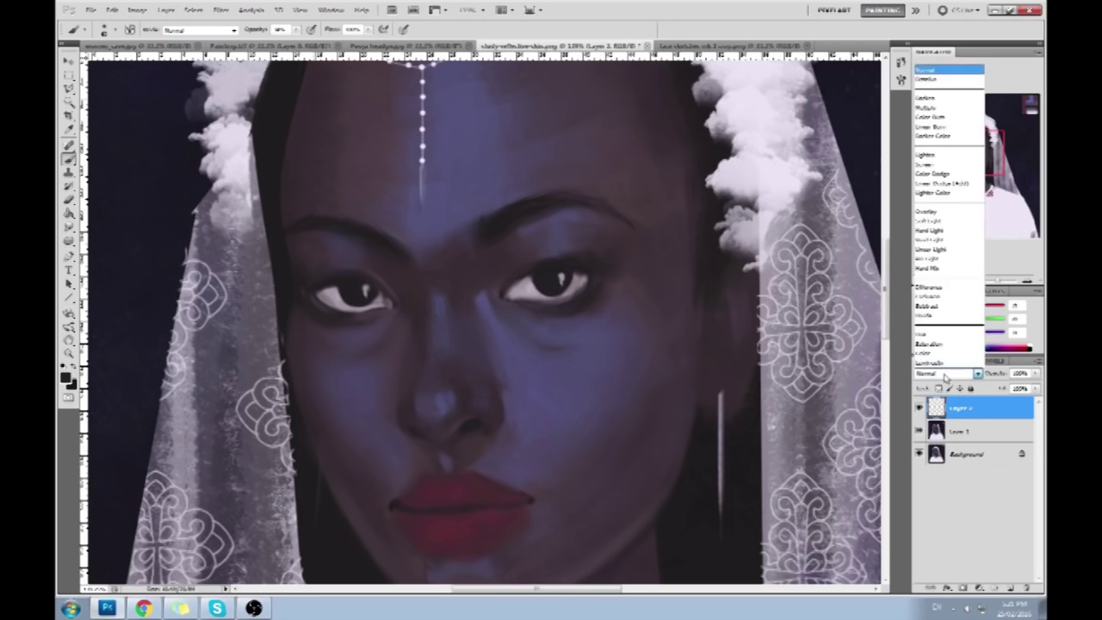
click(942, 100)
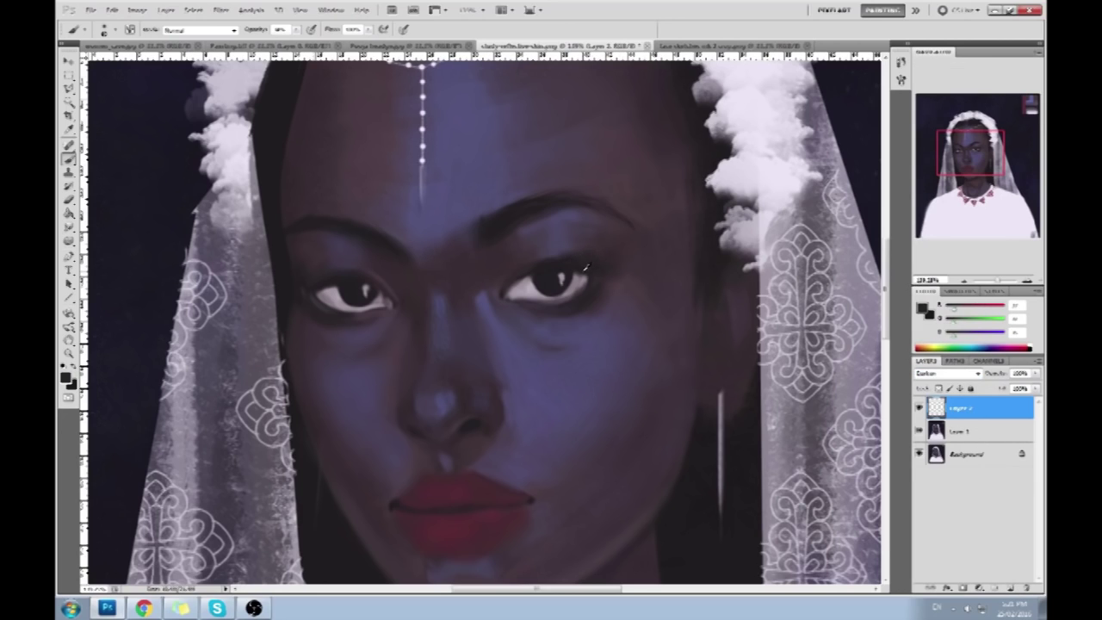
drag(587, 277, 506, 289)
drag(389, 300, 319, 294)
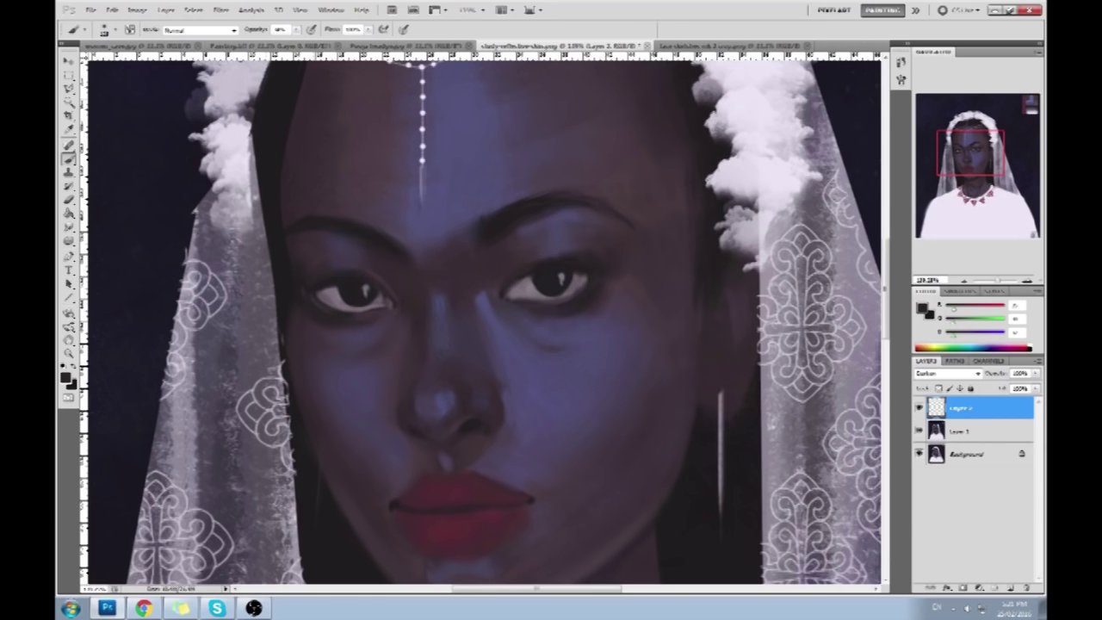
key(ctrl+minus)
key(ctrl+minus)
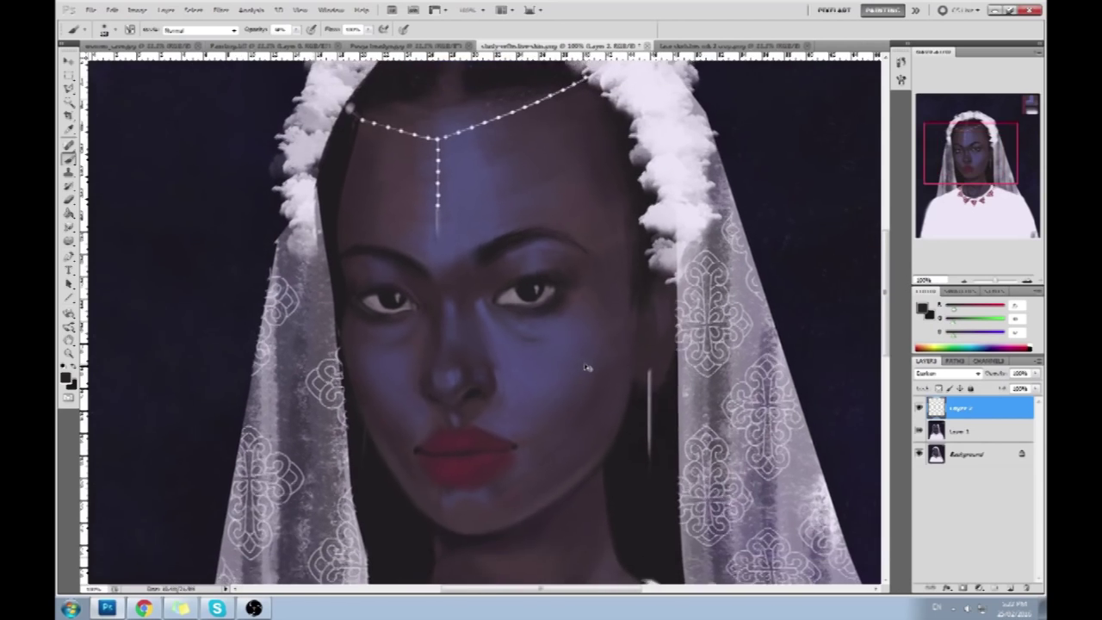
drag(597, 356, 587, 281)
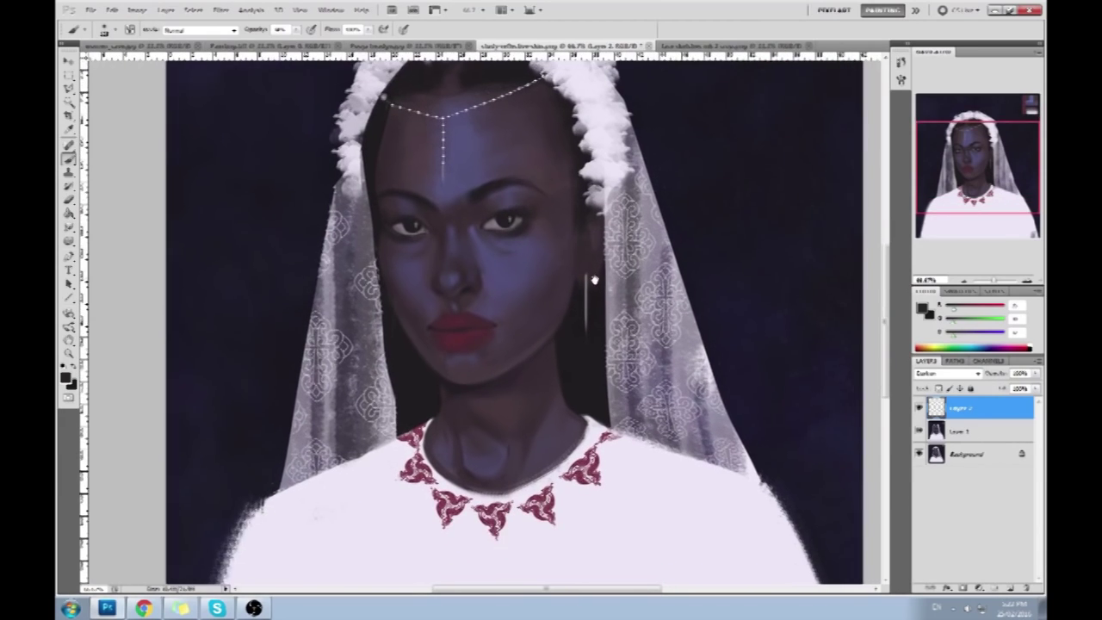
click(918, 407)
click(918, 407)
click(919, 407)
click(918, 407)
click(919, 407)
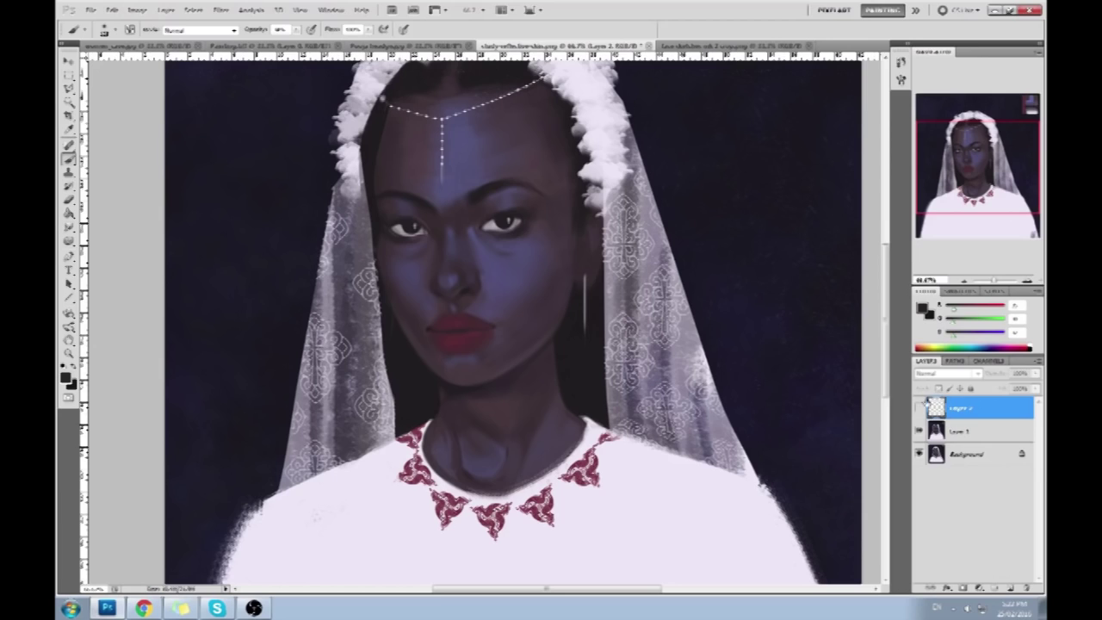
Show the eyeliner layer again and merge it down into Layer 1
click(918, 408)
key(e)
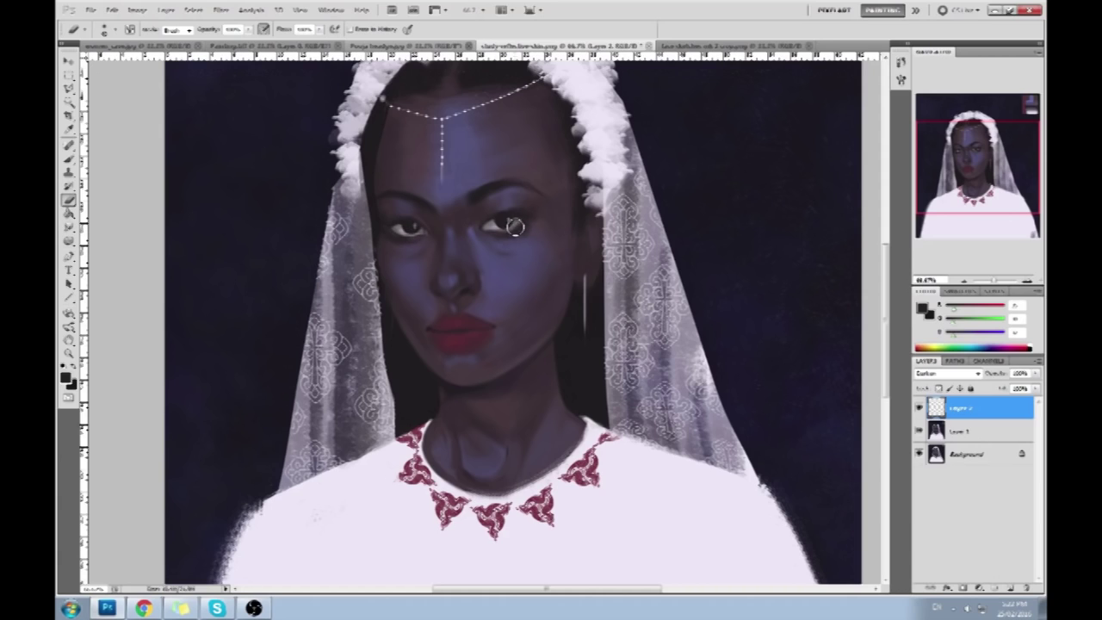
right_click(975, 413)
click(960, 372)
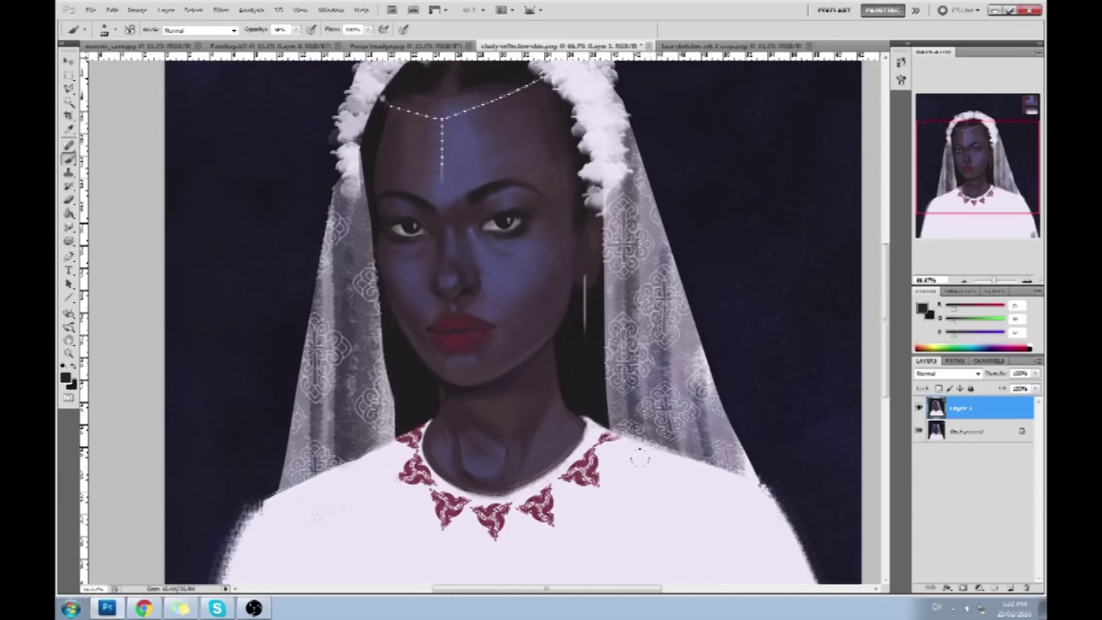
Dab white highlights on the right-hand eye, sampling nearby colours, and zoom in on the eyes
key(x)
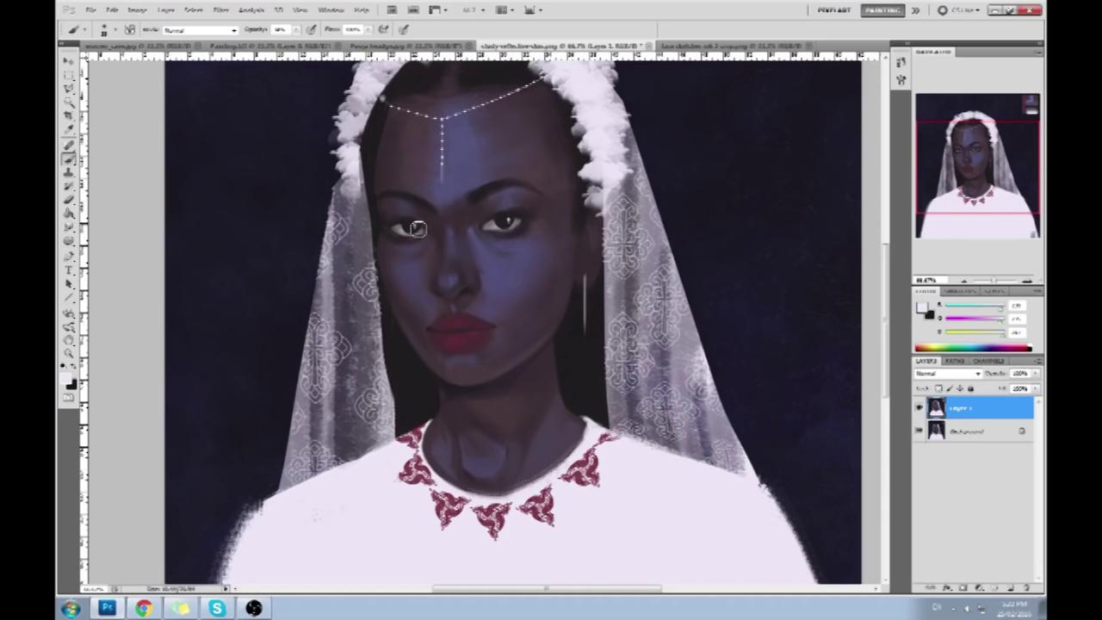
click(513, 215)
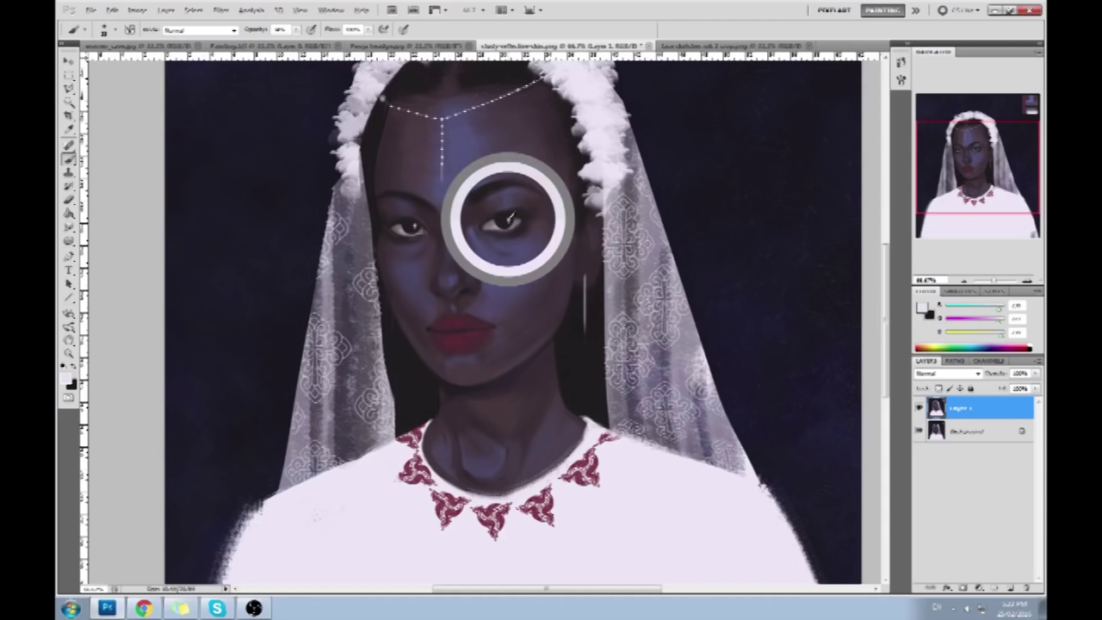
click(512, 216)
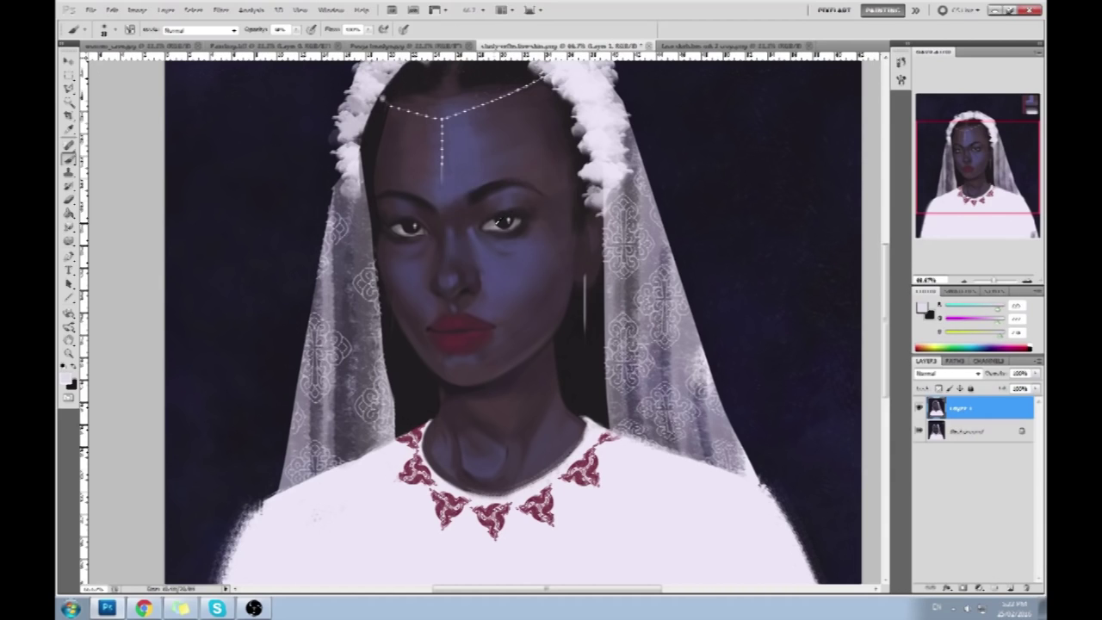
click(492, 225)
click(493, 226)
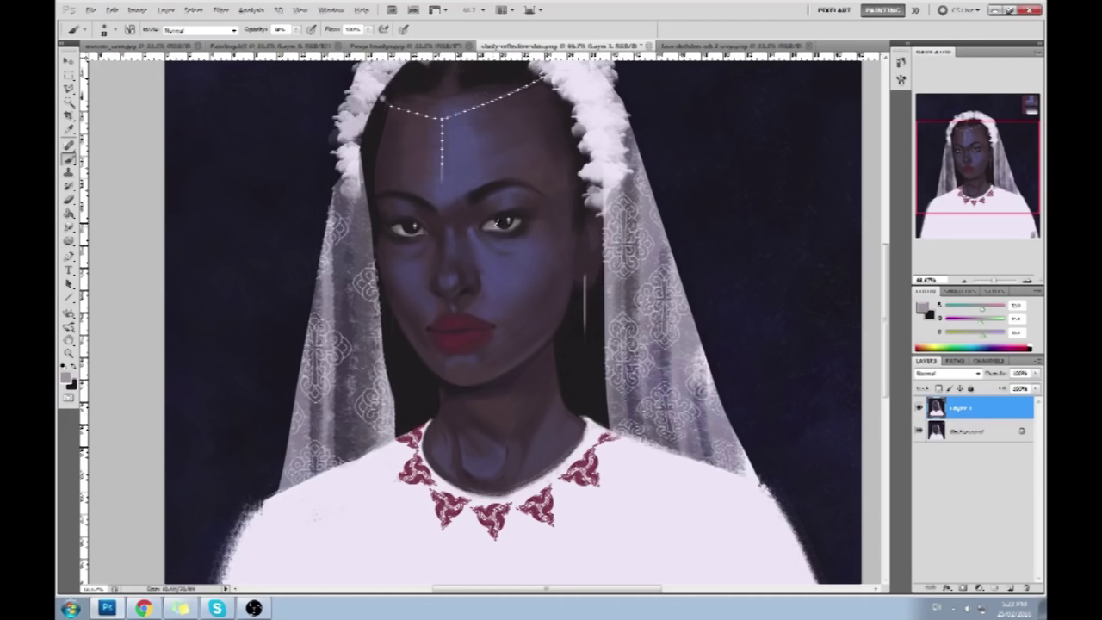
click(492, 226)
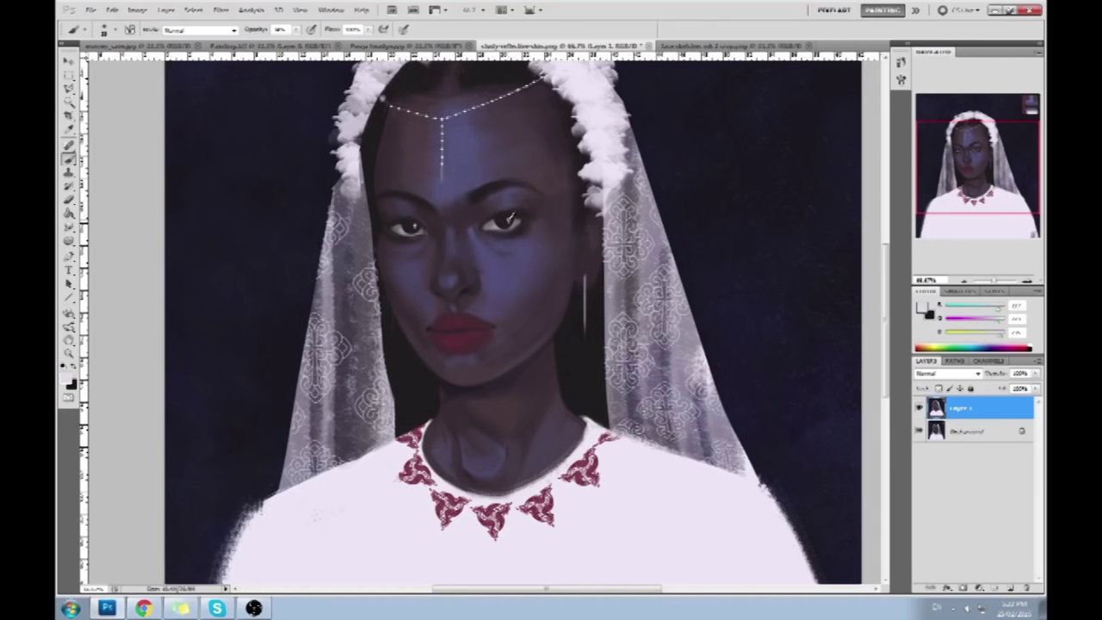
click(508, 219)
click(508, 220)
key(z)
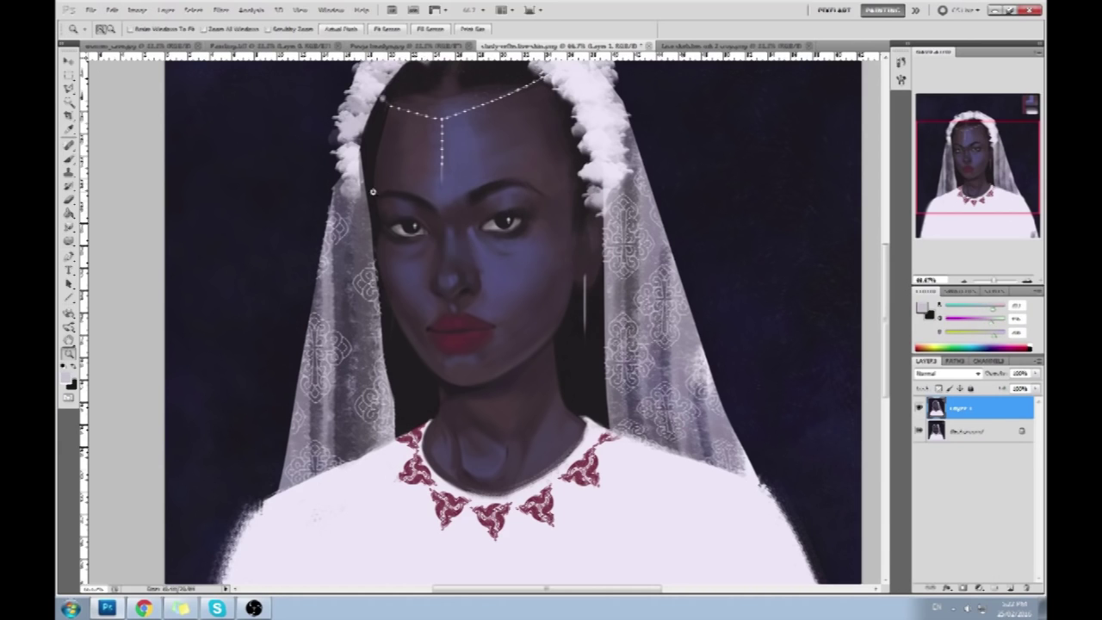
drag(554, 255, 555, 257)
Paint a catchlight on the right-hand eye using sampled greys and a lighter picked colour
key(b)
click(611, 340)
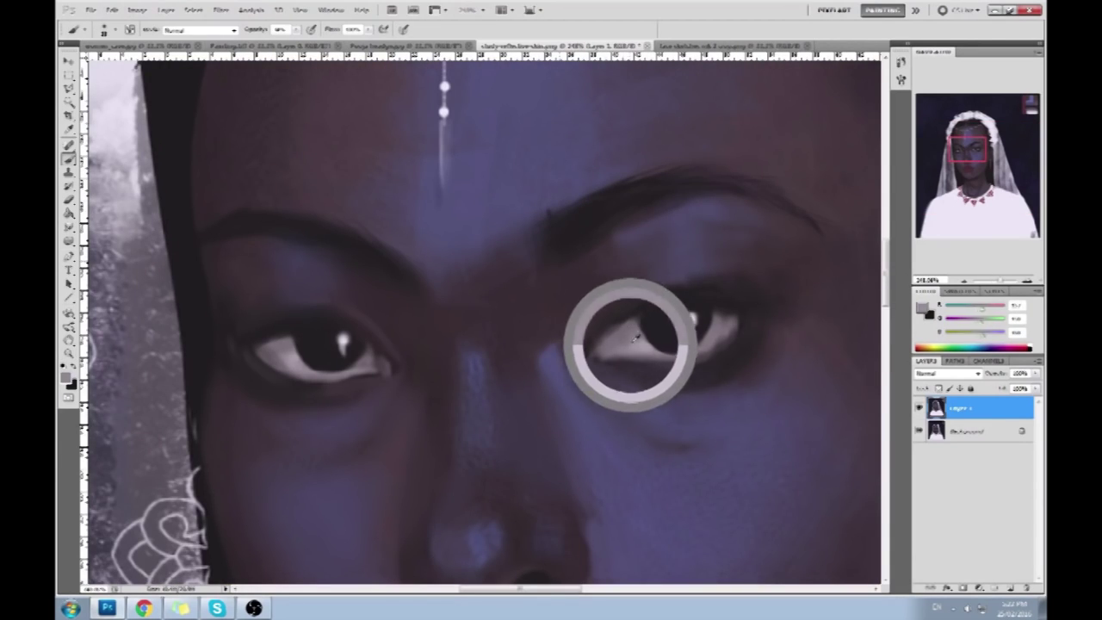
alt+click(686, 321)
alt+click(697, 315)
alt+click(692, 318)
alt+click(693, 318)
alt+click(629, 335)
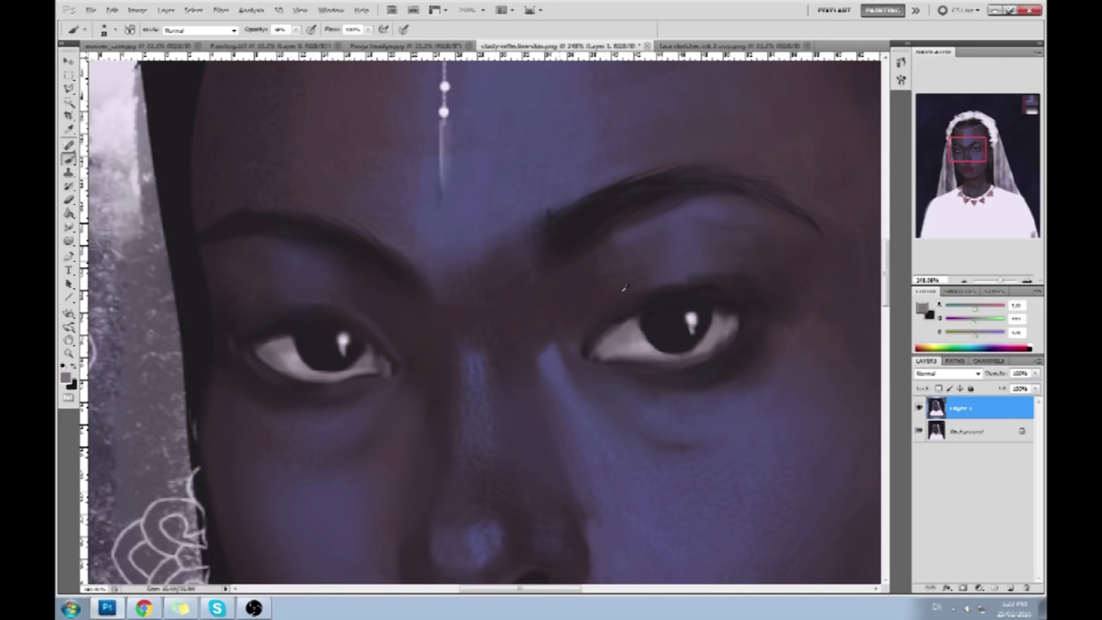
alt+click(691, 318)
alt+click(694, 318)
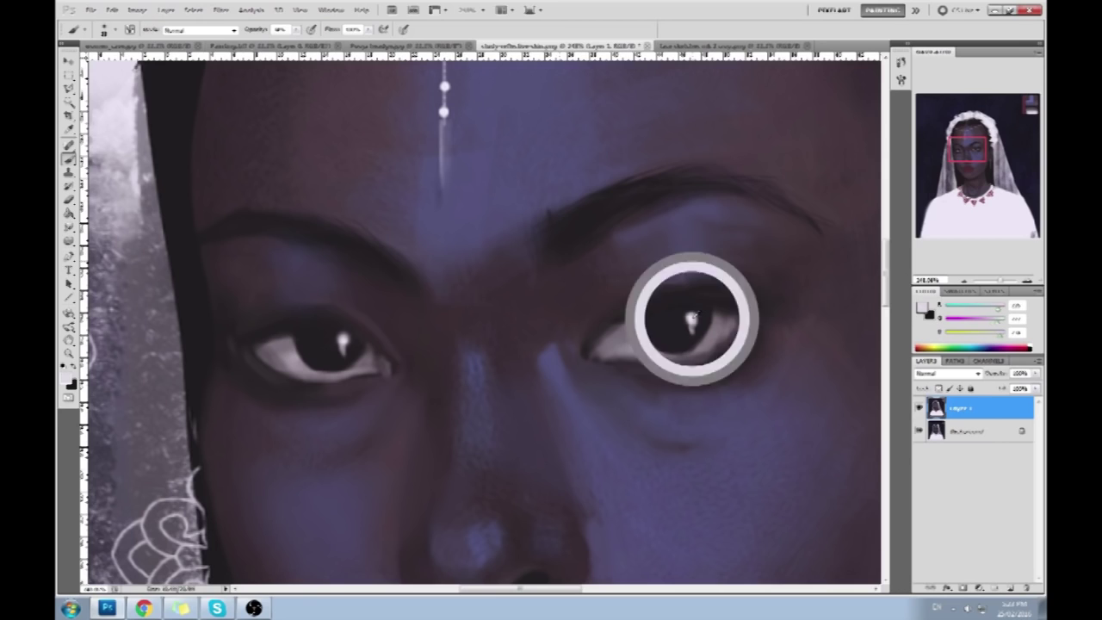
click(923, 307)
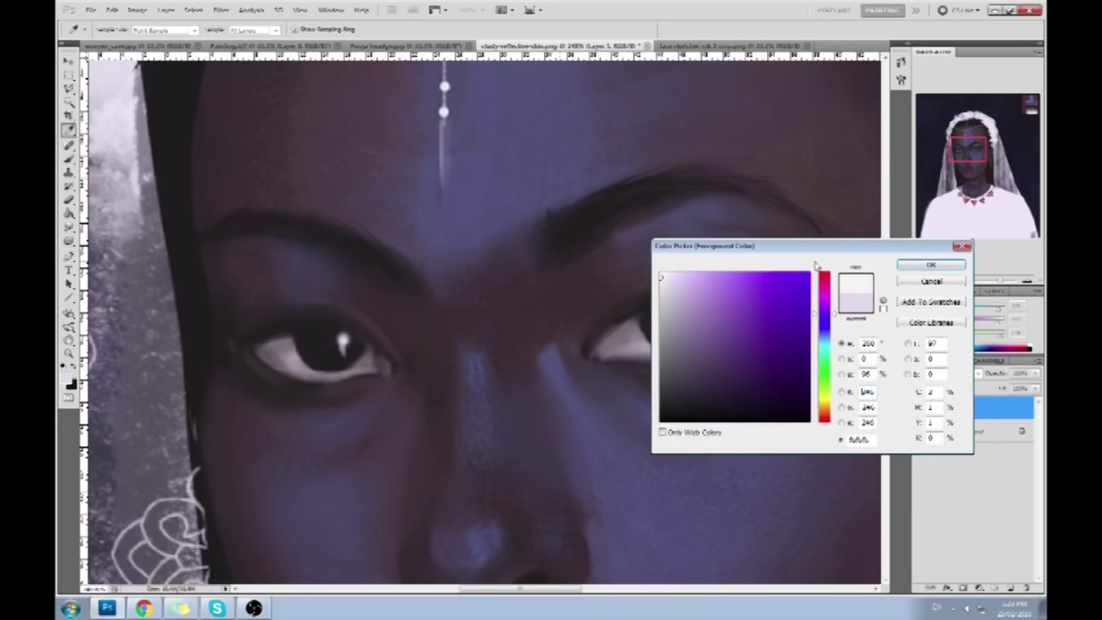
click(919, 267)
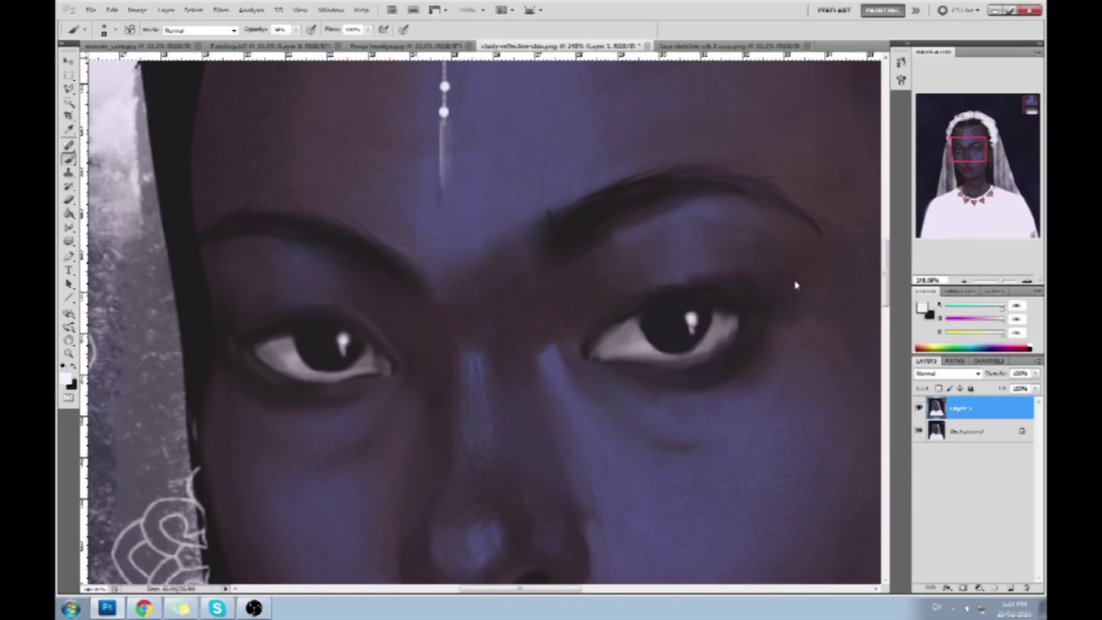
Refine catchlights in both eyes with sampled dark and light tones, zooming out to the face
alt+click(334, 316)
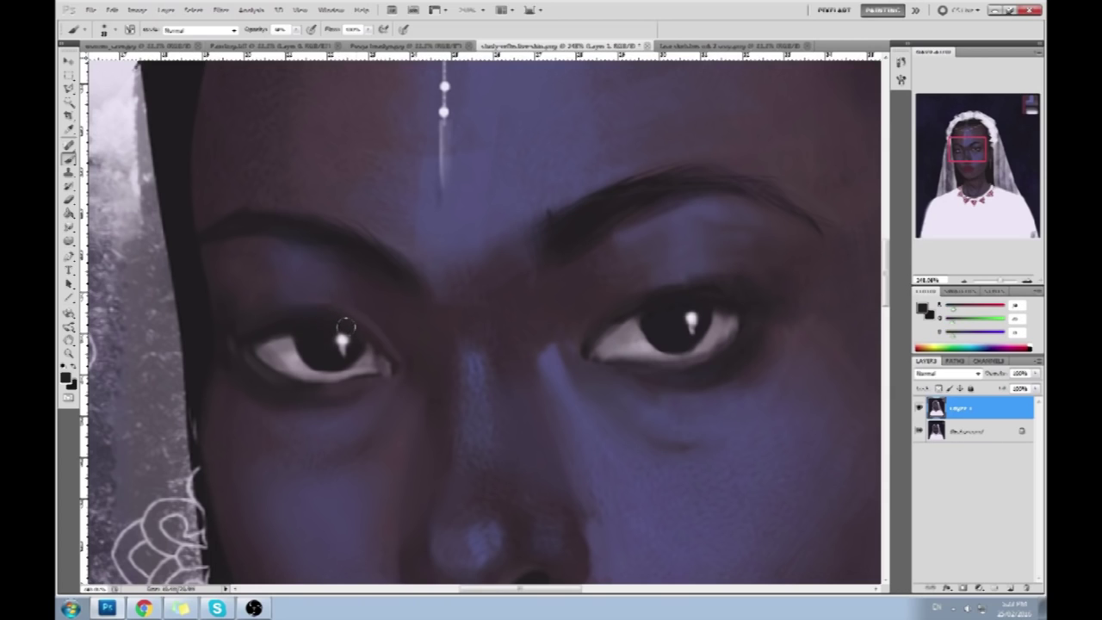
alt+click(693, 301)
alt+click(609, 338)
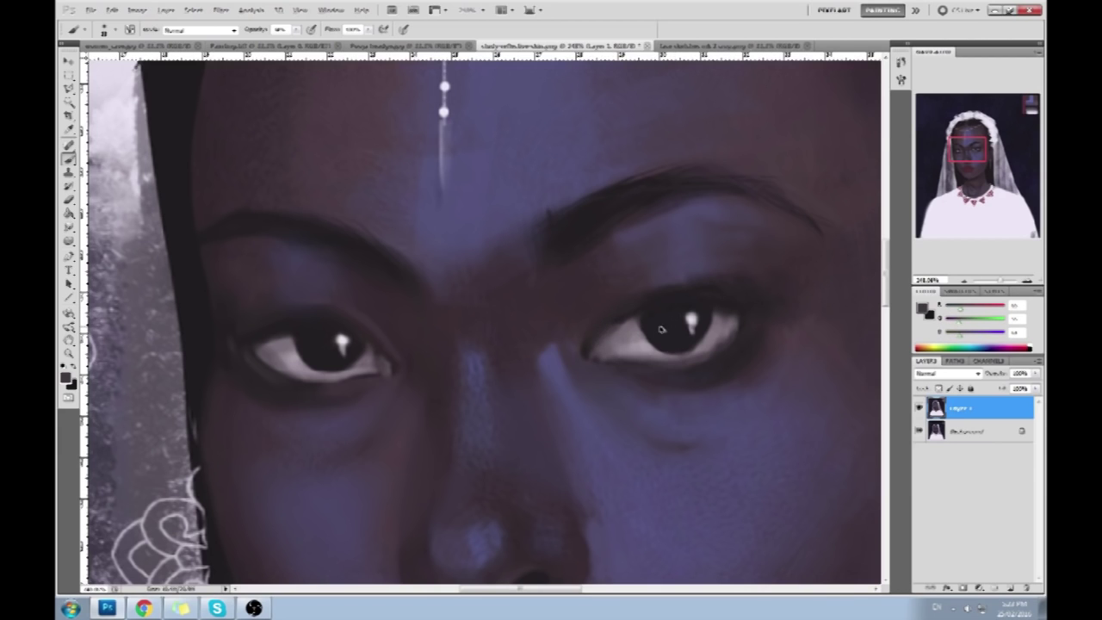
key(ctrl+minus)
key(ctrl+minus)
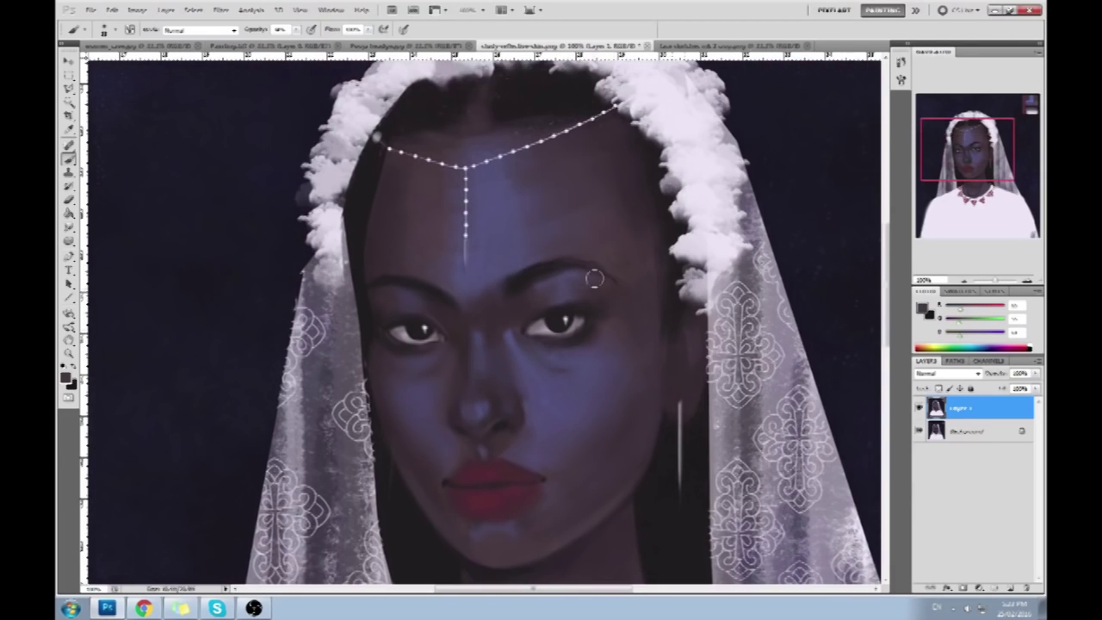
alt+click(540, 332)
alt+click(549, 320)
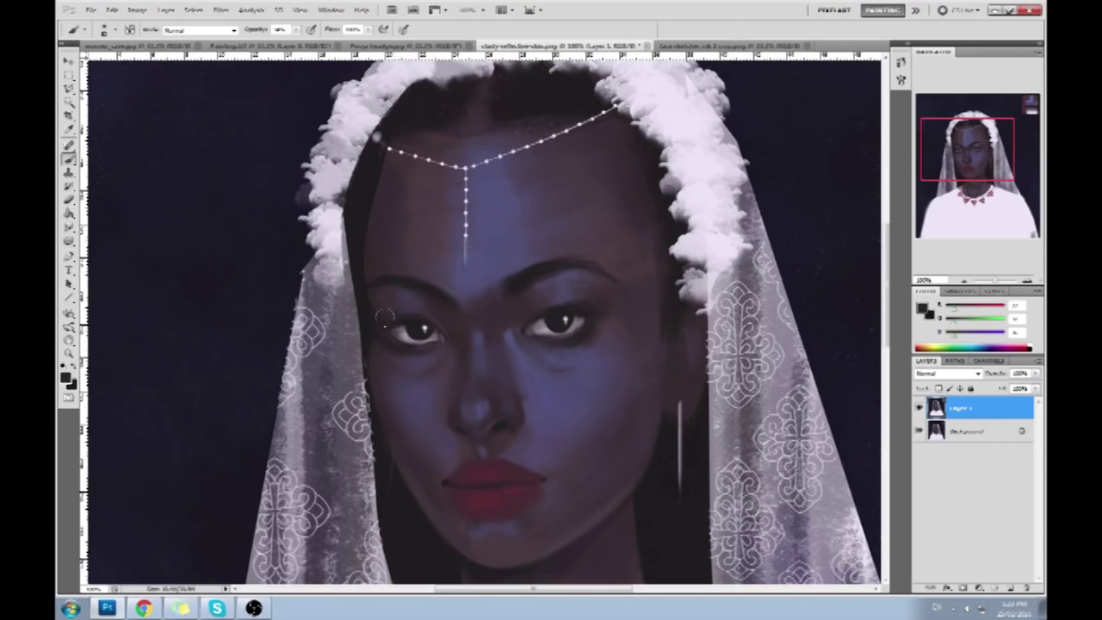
Add a new empty layer above Layer 1
scroll(605, 321, up, 1)
scroll(488, 212, down, 1)
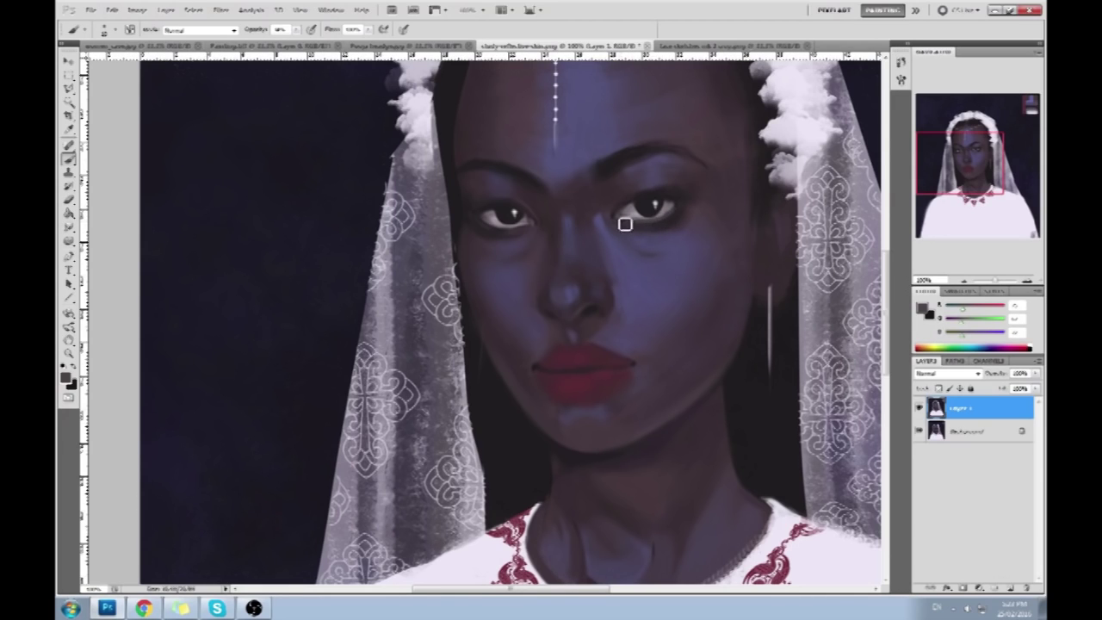
click(1010, 587)
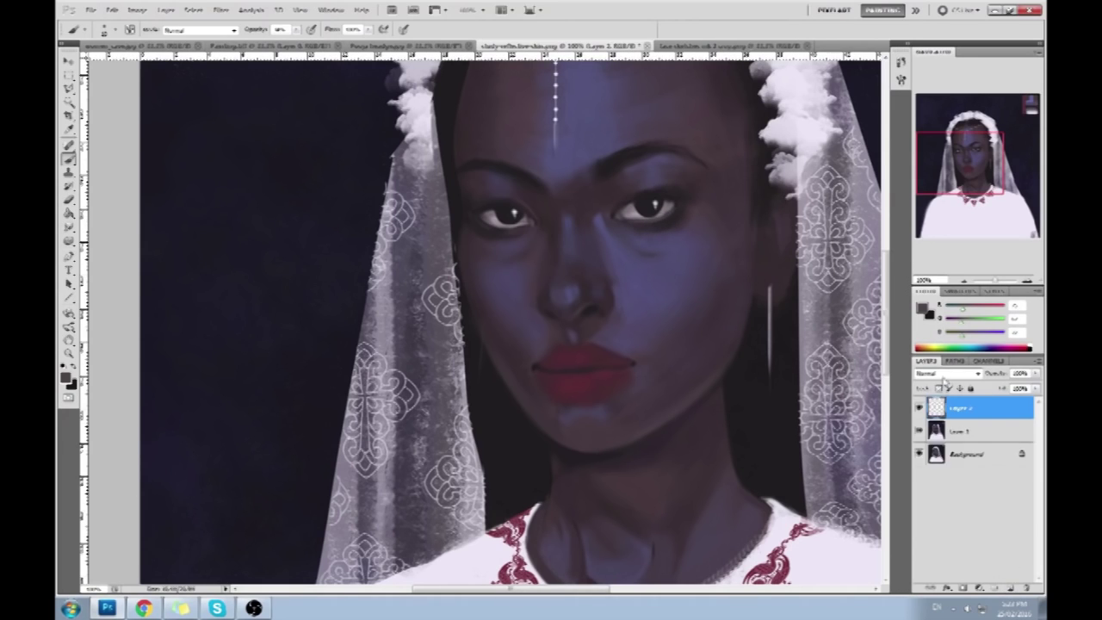
Set the new layer to Color blending and choose pink as the painting colour
click(944, 379)
key(i)
click(66, 377)
click(708, 296)
drag(829, 404, 825, 423)
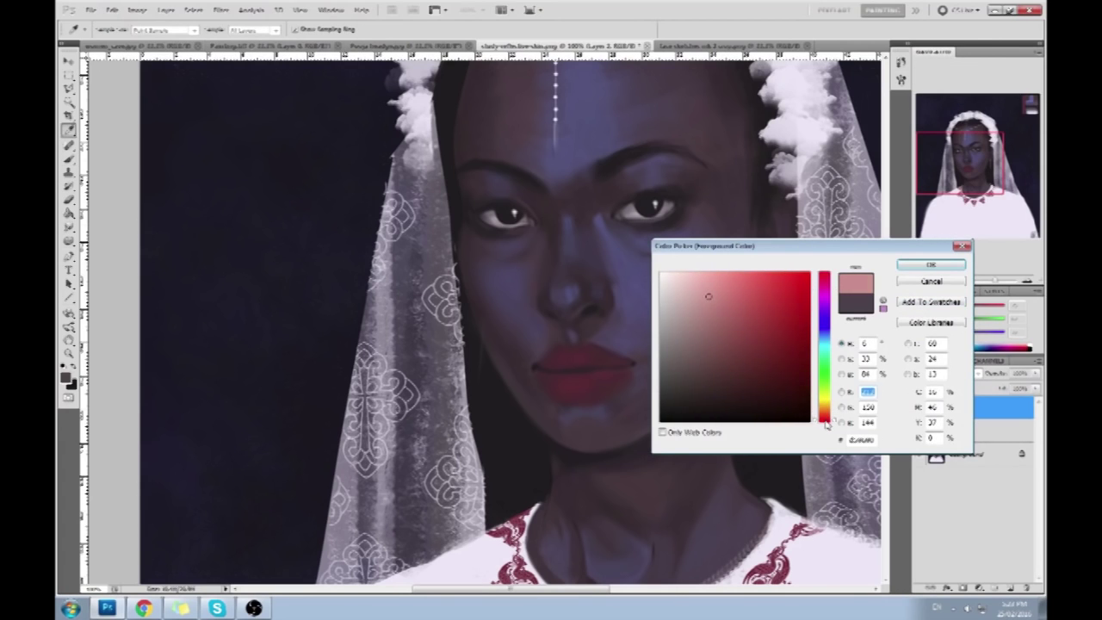
click(929, 264)
key(b)
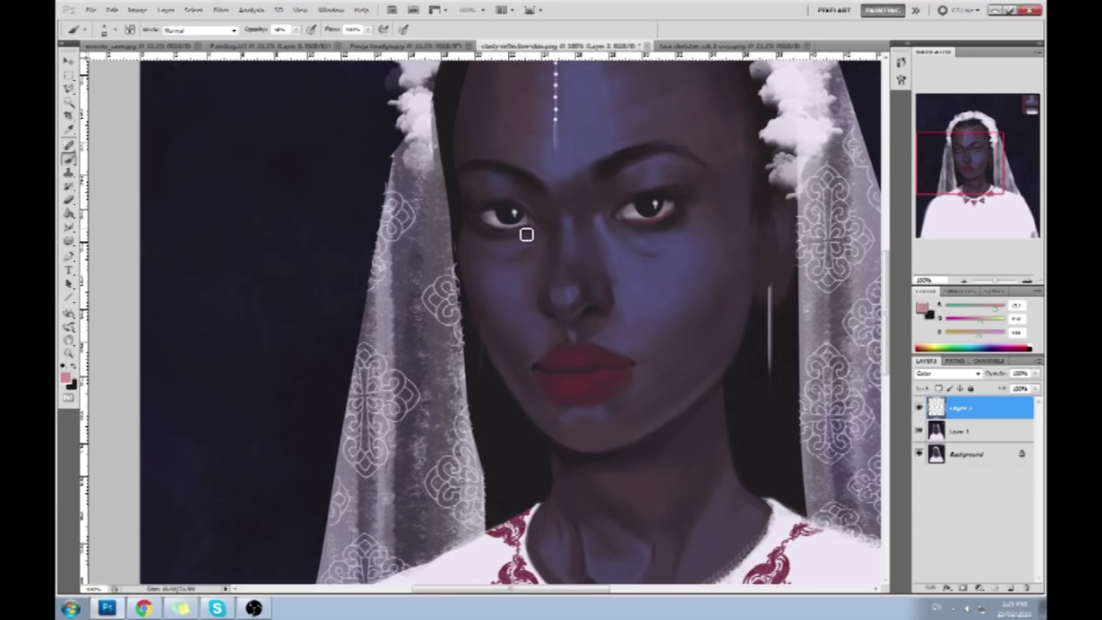
Sample dark brown from the eye, shrink the left-eye catchlight, and merge Layer 2 down
click(974, 430)
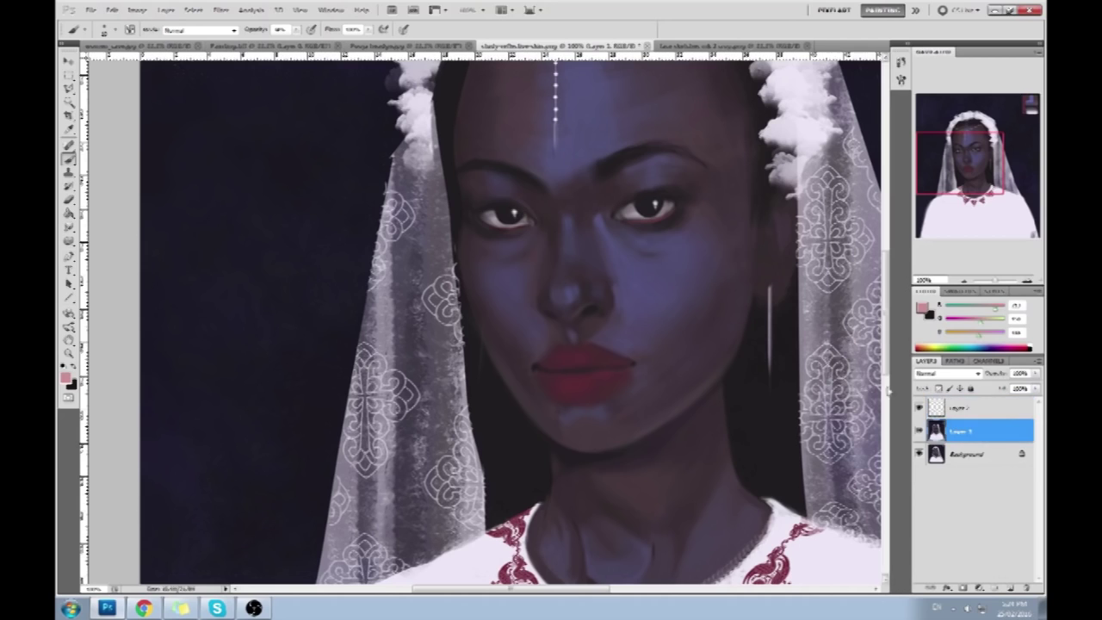
alt+click(659, 217)
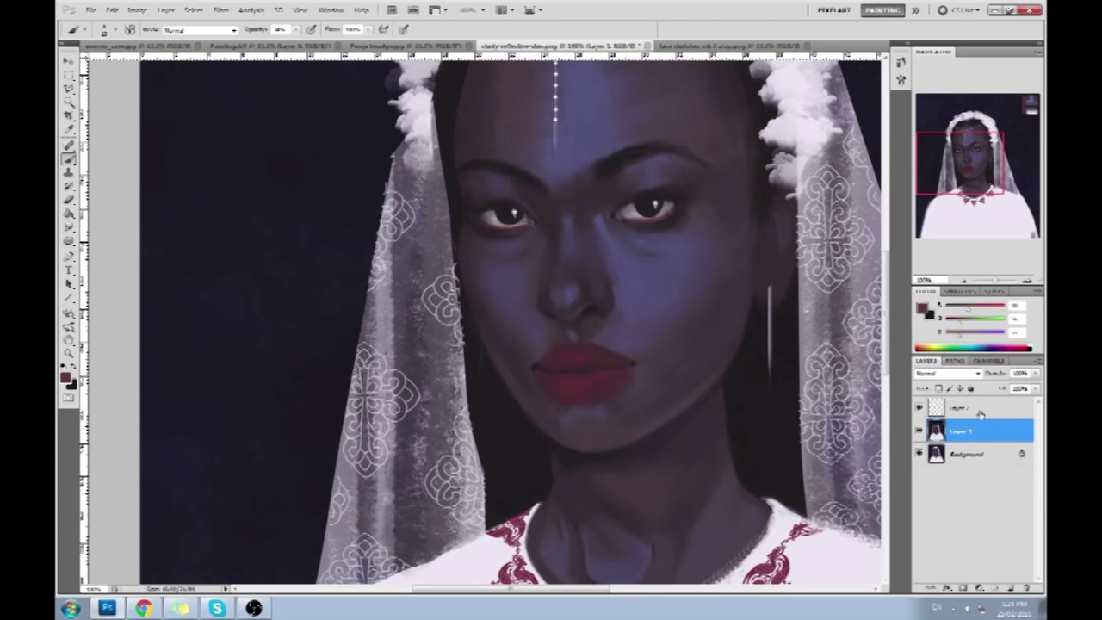
click(986, 413)
key(e)
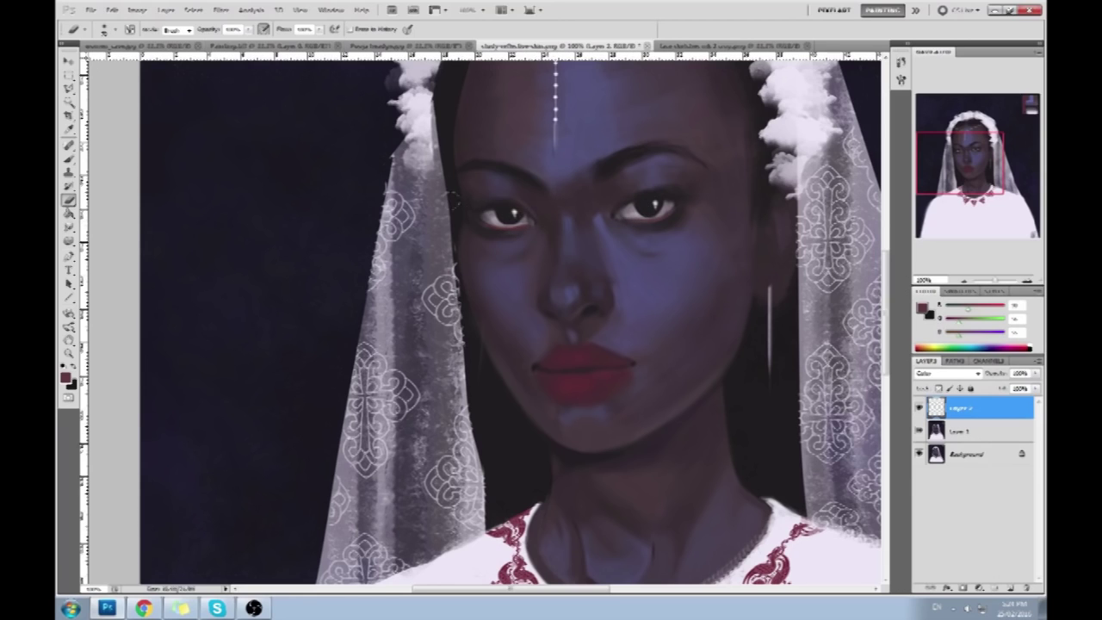
drag(514, 211, 509, 211)
right_click(955, 413)
click(962, 386)
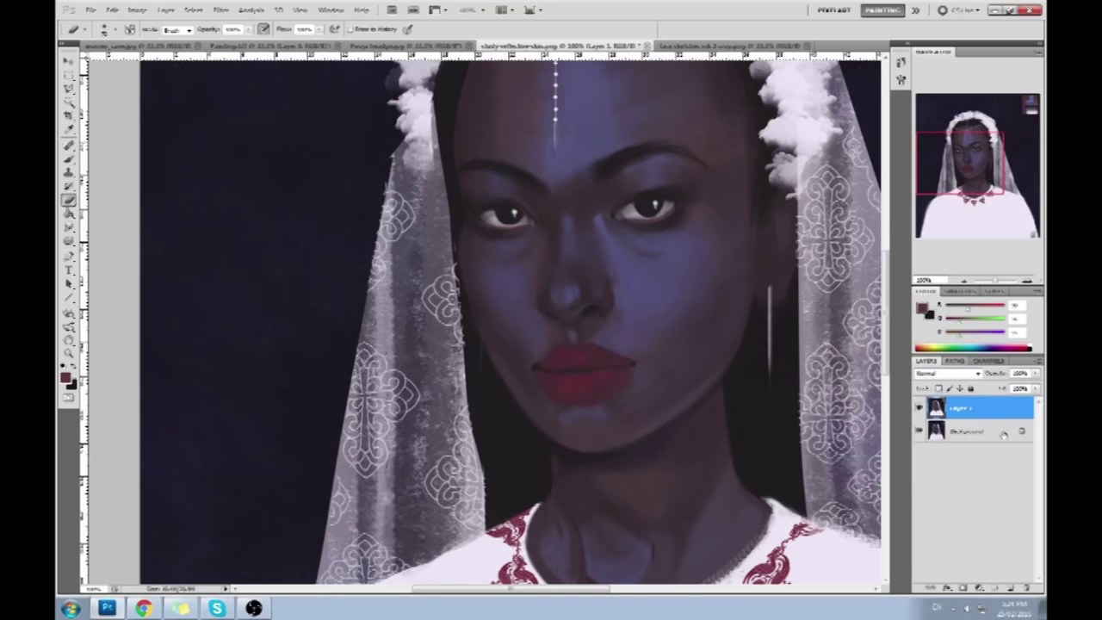
Add a new Color-blend layer and paint a faint bluish tint under the eye at about 11% opacity
click(1009, 588)
click(946, 373)
click(942, 362)
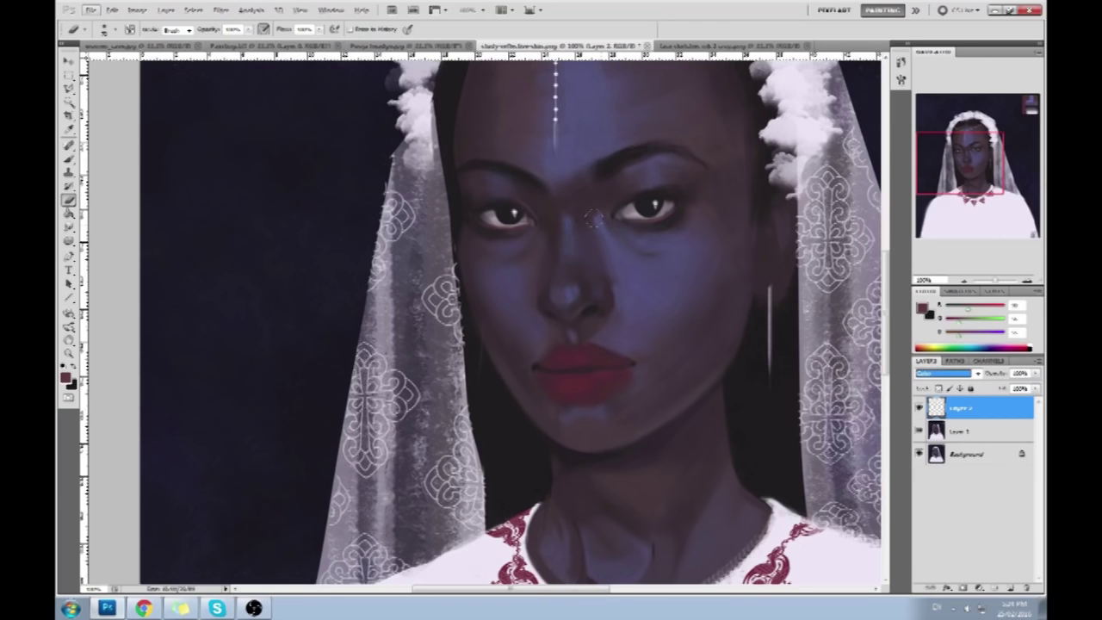
key(b)
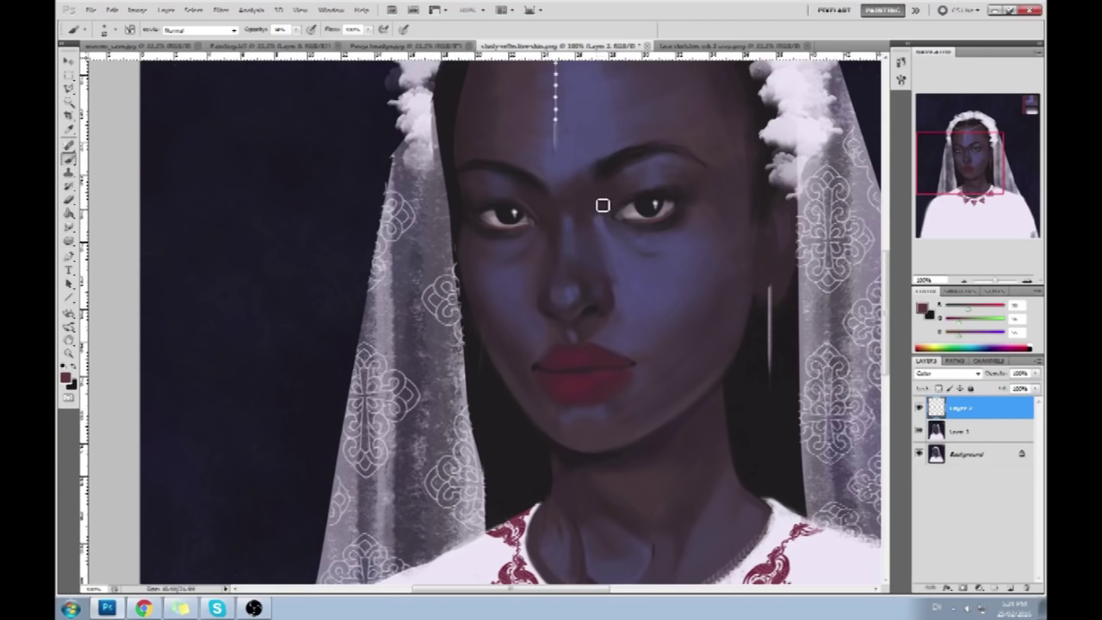
drag(605, 224, 613, 222)
alt+click(602, 223)
key(1)
key(1)
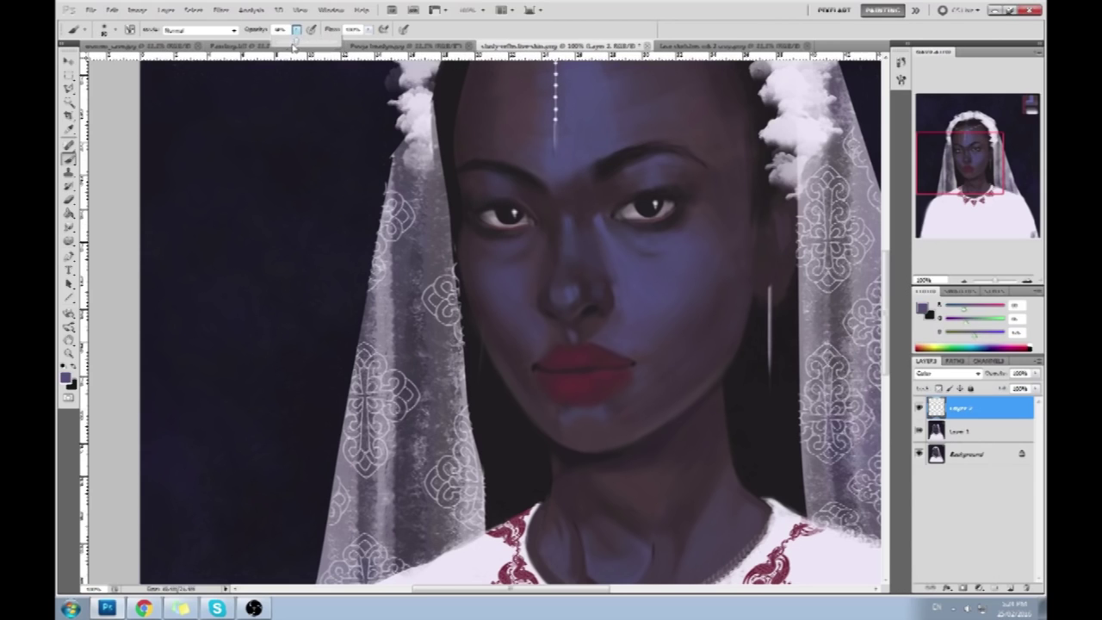
drag(524, 226, 479, 216)
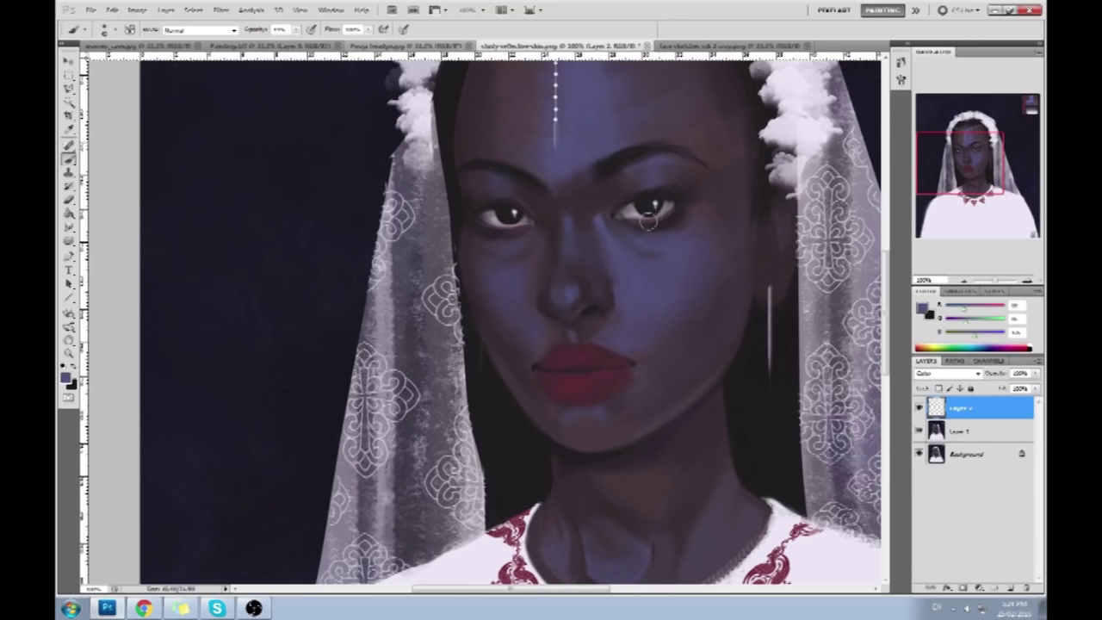
key(ctrl+minus)
key(ctrl+minus)
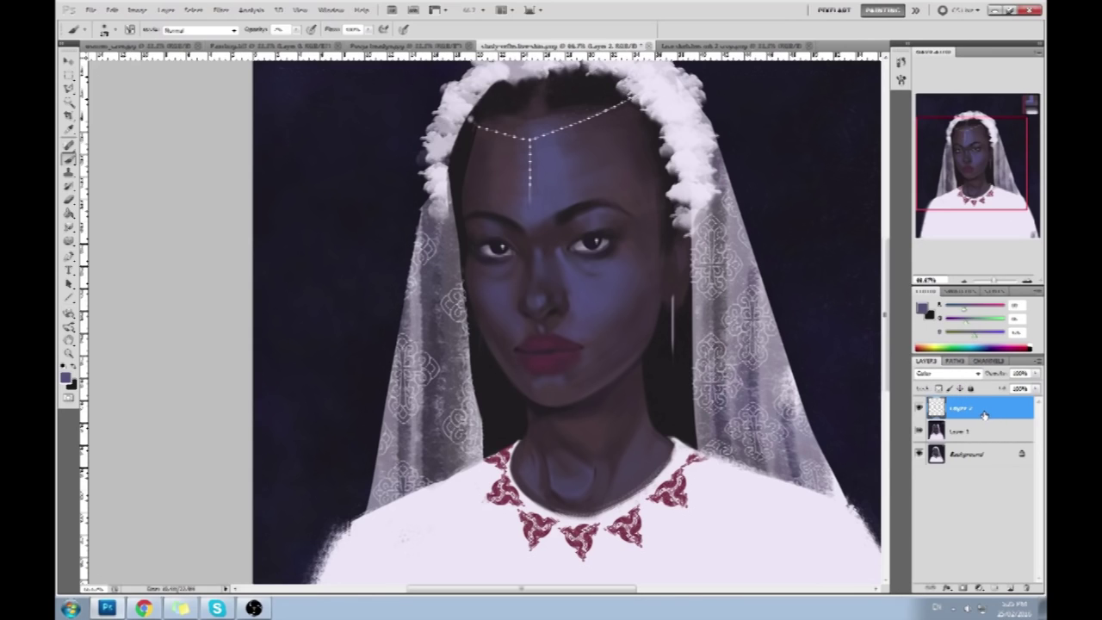
Merge the Color-blend Layer 2 down into Layer 1, then return to the Brush and sample a dark tone
right_click(983, 414)
click(918, 407)
click(918, 408)
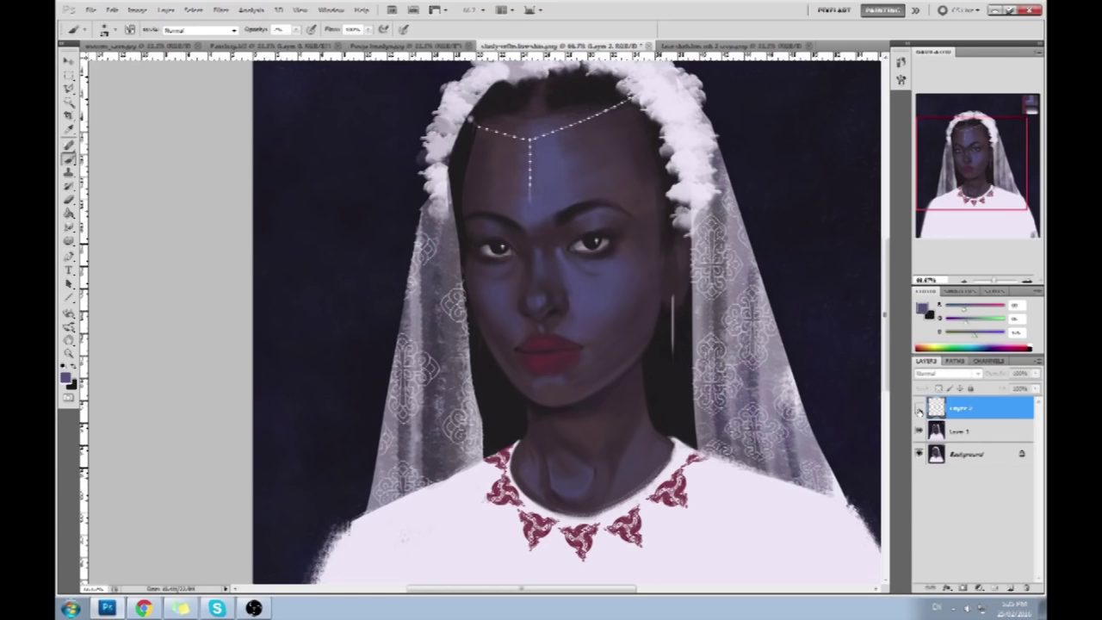
key(e)
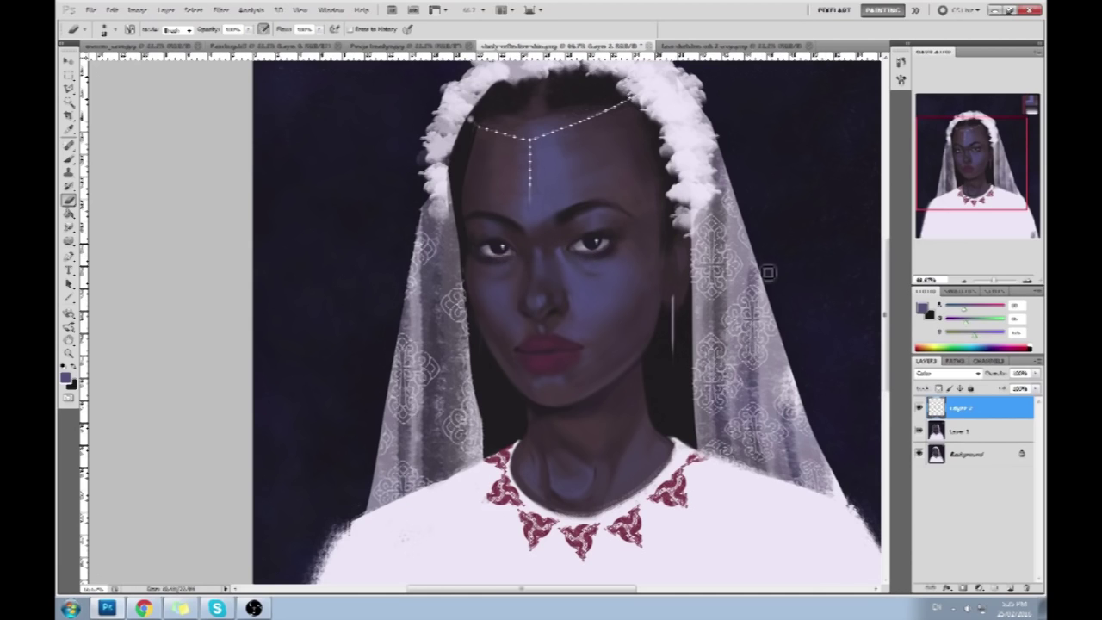
right_click(965, 411)
click(962, 380)
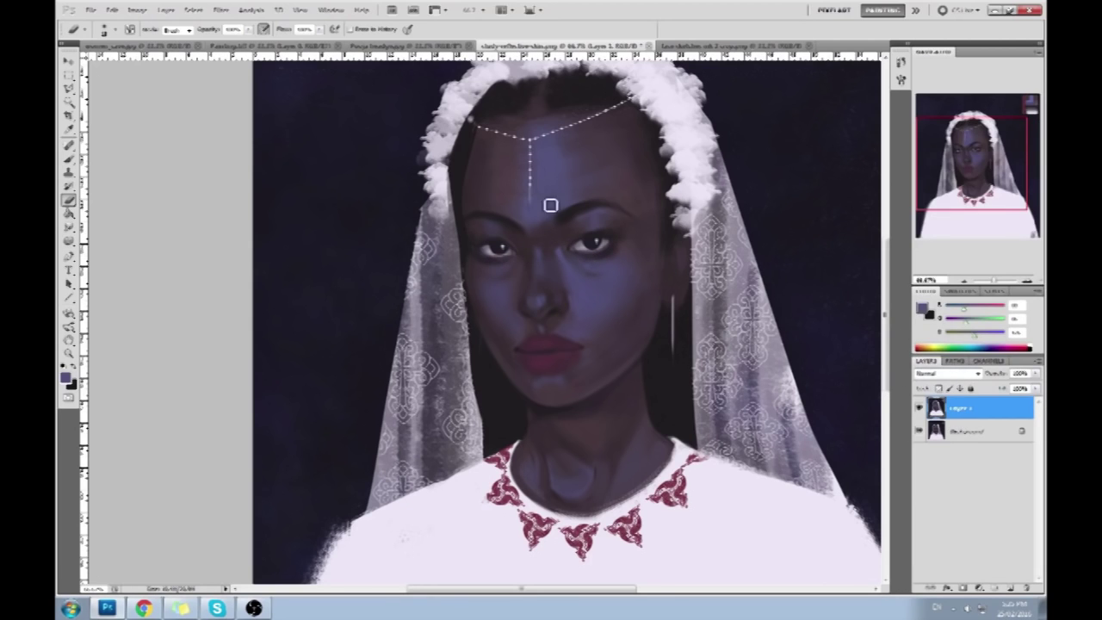
key(b)
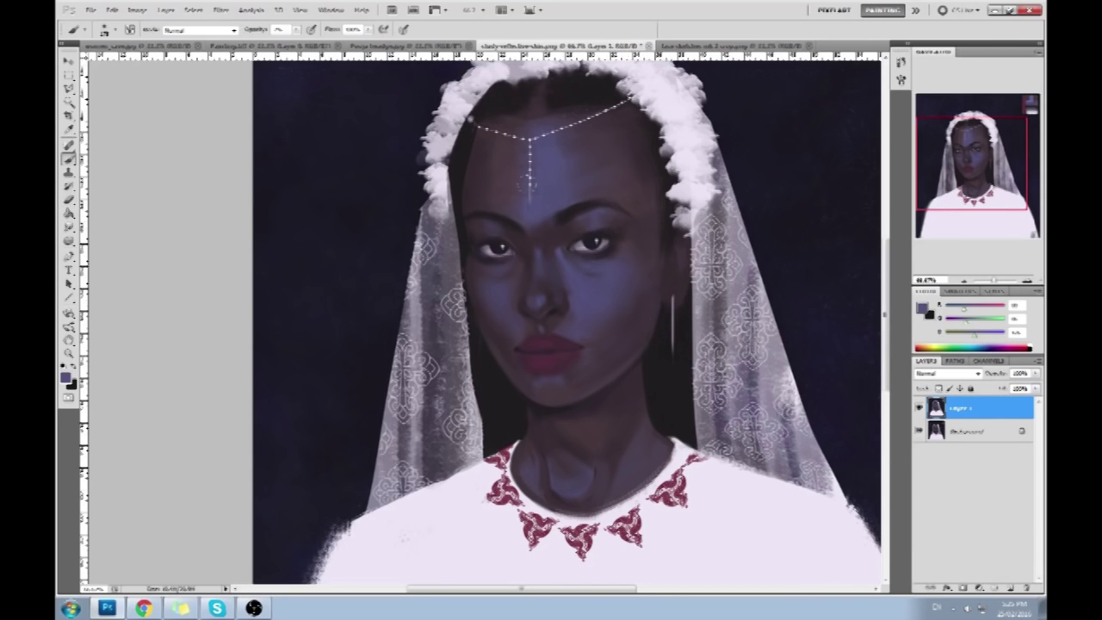
alt+click(495, 211)
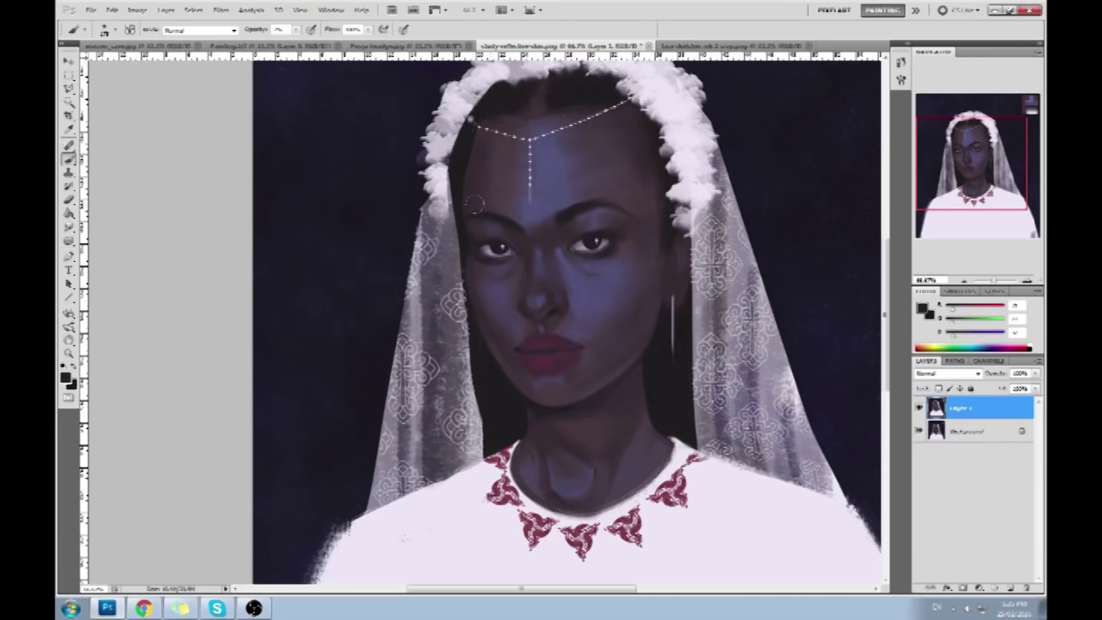
Repaint the forehead with skin, dark and purplish tones sampled from it
alt+click(506, 210)
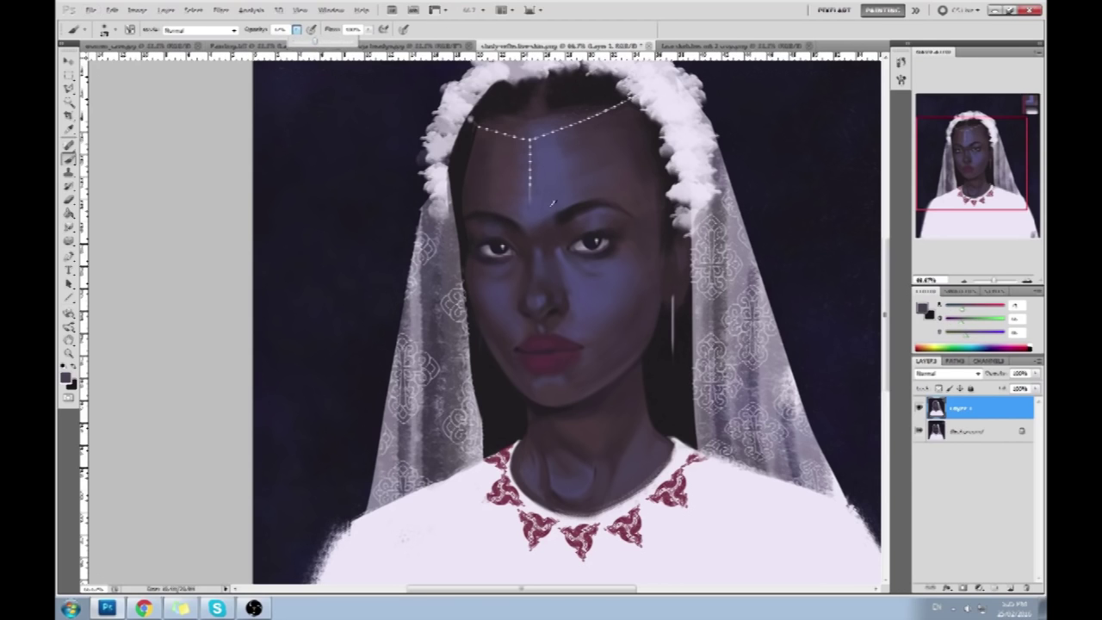
alt+click(531, 222)
alt+click(572, 214)
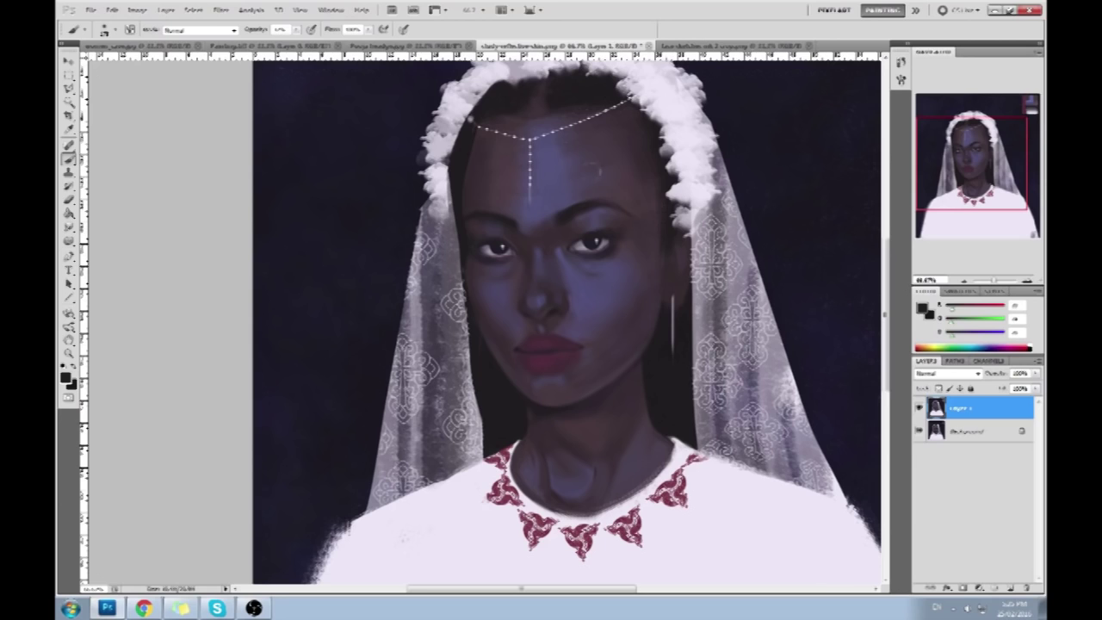
alt+click(506, 212)
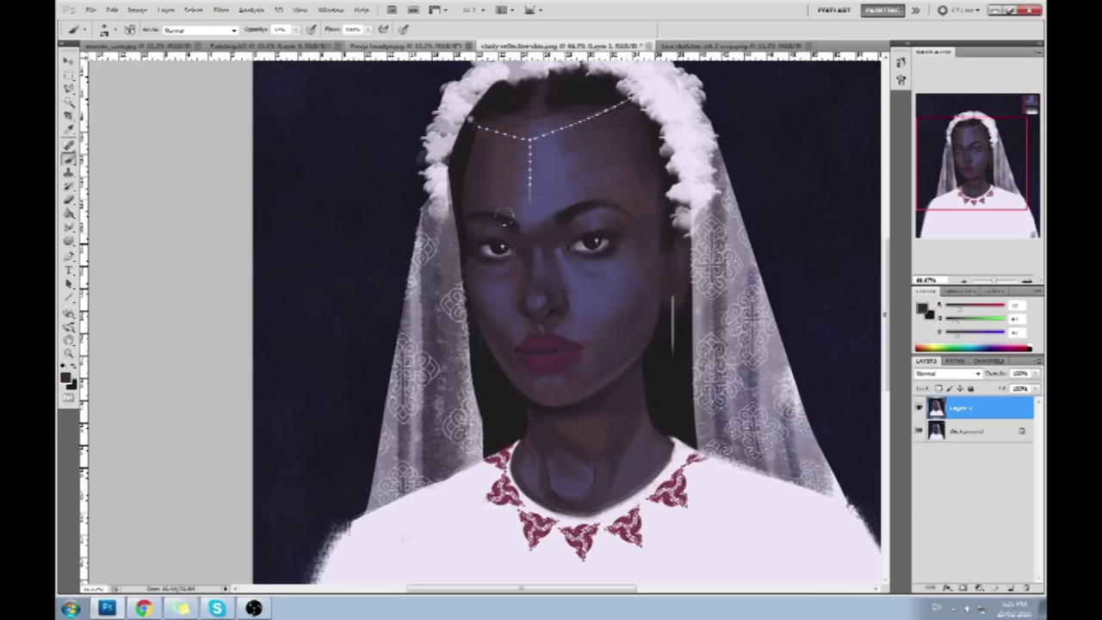
alt+click(526, 203)
alt+click(501, 211)
alt+click(572, 187)
alt+click(569, 178)
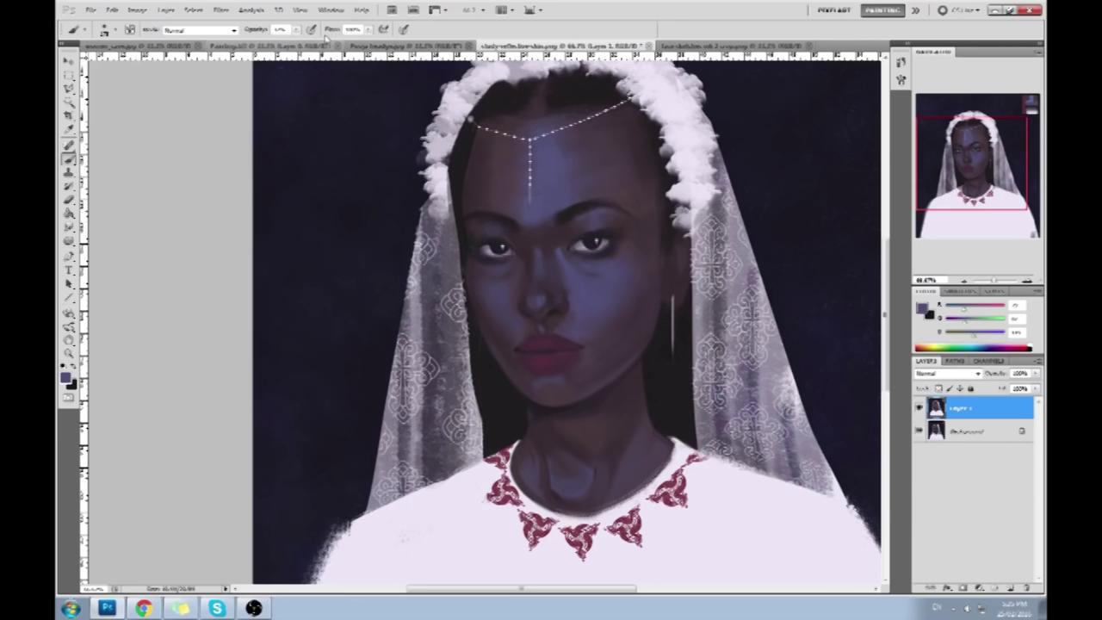
alt+click(562, 182)
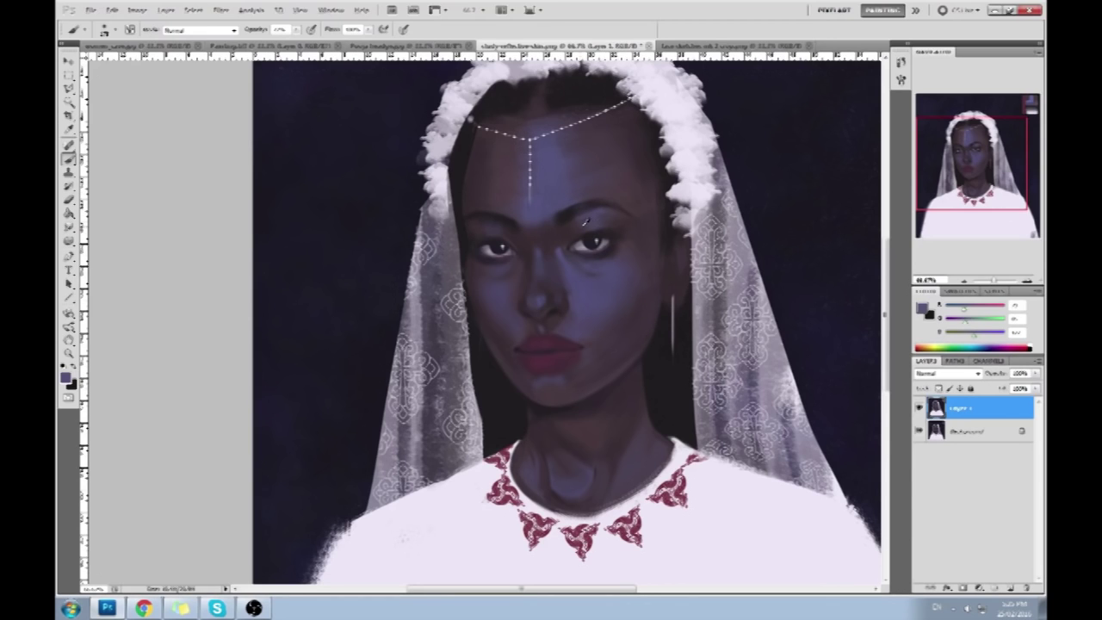
Repaint around the eyes with darker and near-black tones sampled from the eye area
alt+click(596, 230)
alt+click(594, 239)
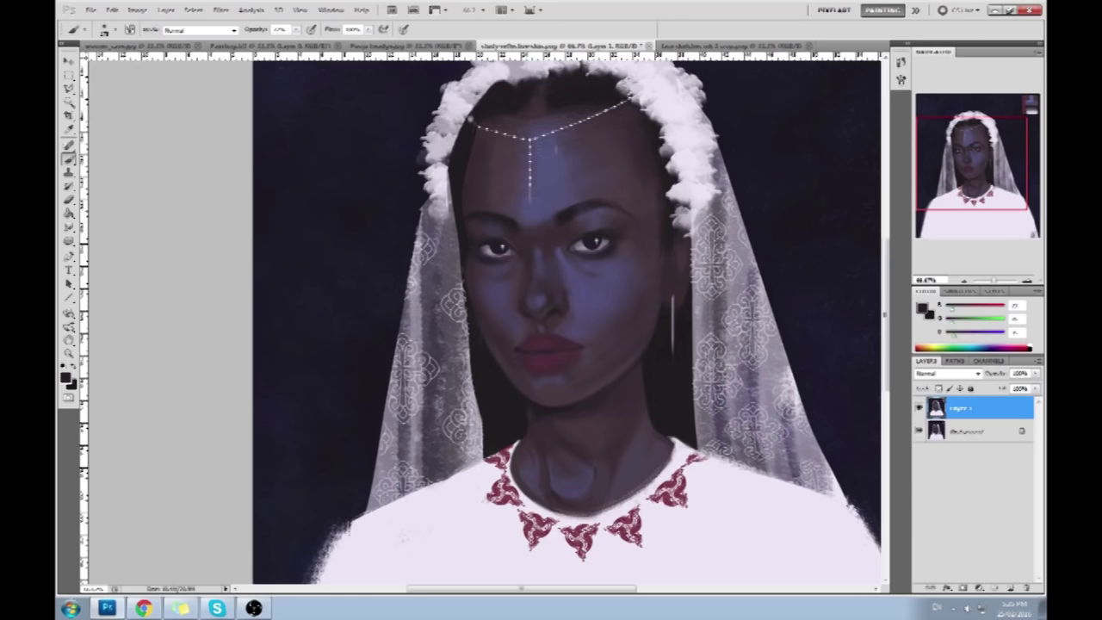
alt+click(603, 233)
alt+click(599, 235)
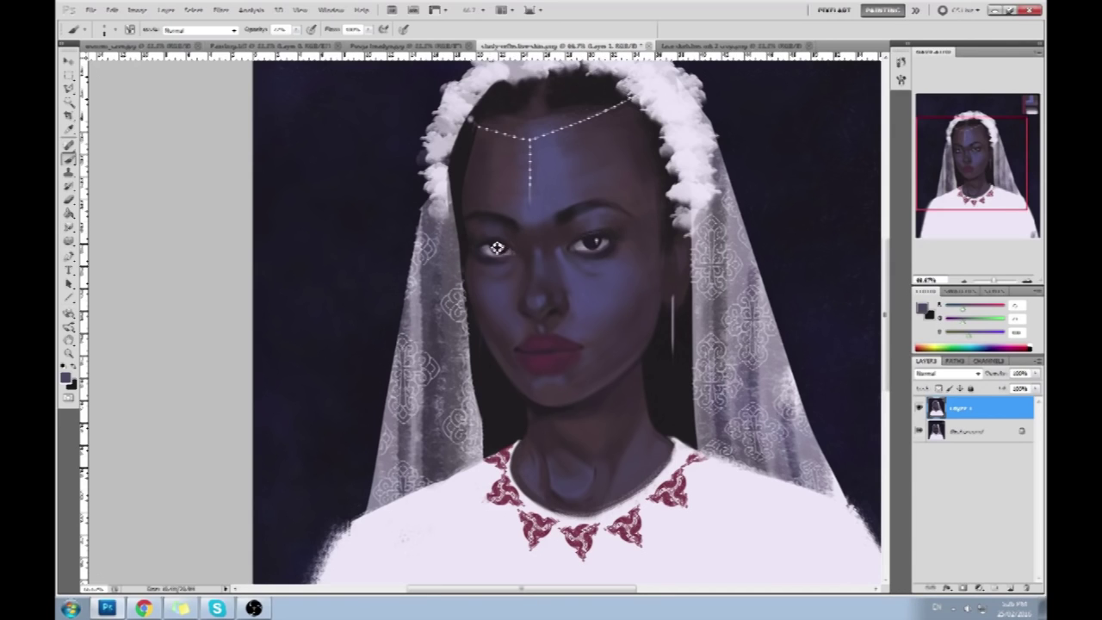
alt+click(514, 248)
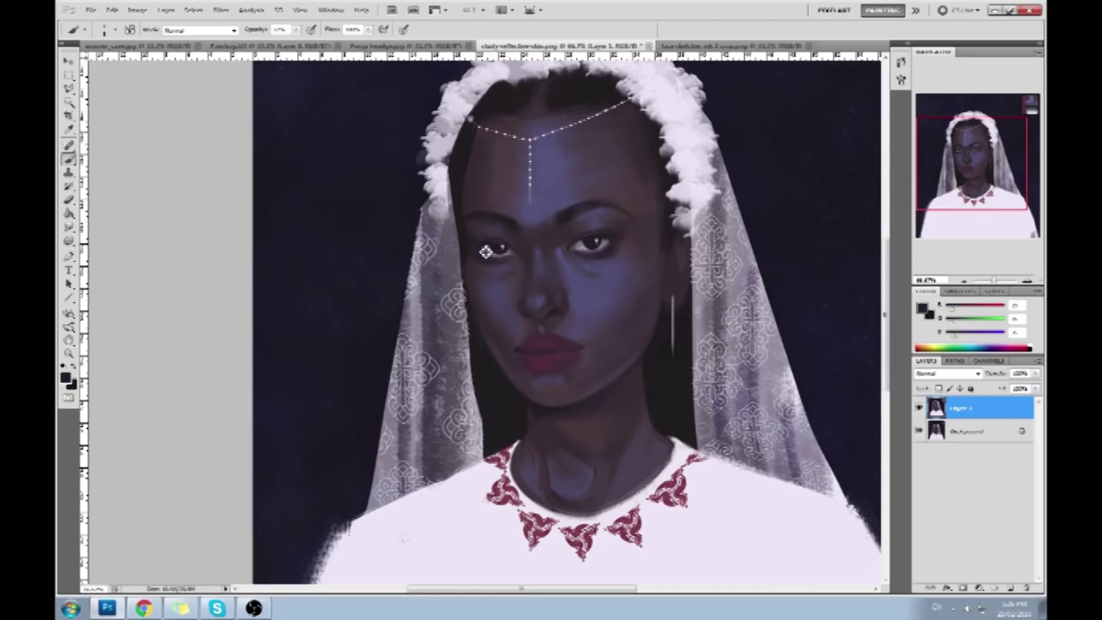
alt+click(501, 241)
alt+click(516, 252)
click(68, 228)
click(121, 249)
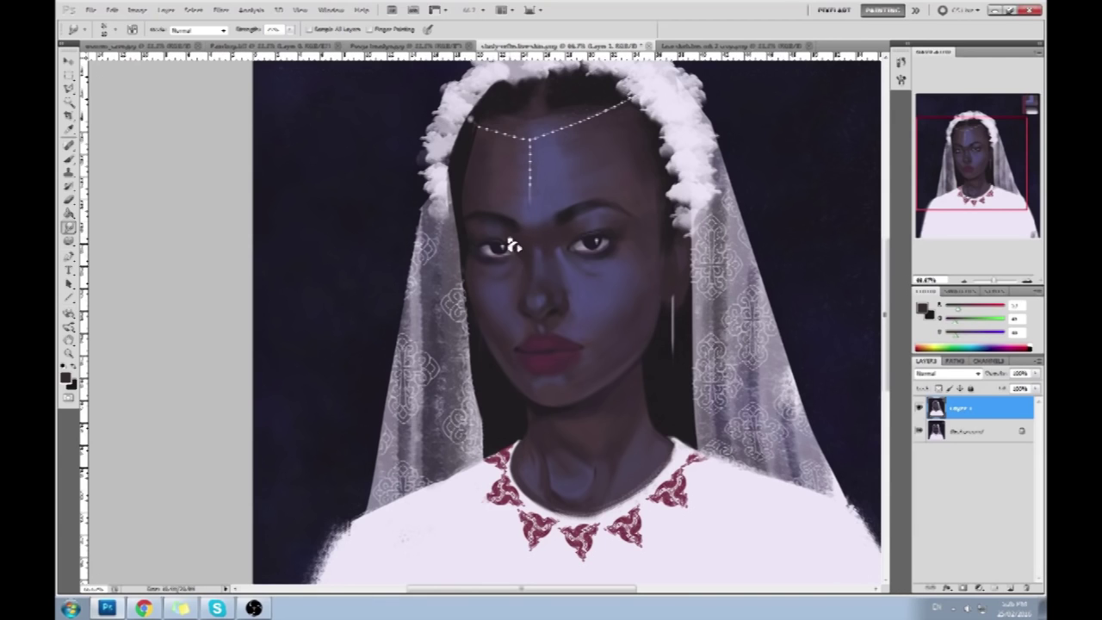
Sample a dark tone near the nose and dot small freckles on the cheek beside it
key(b)
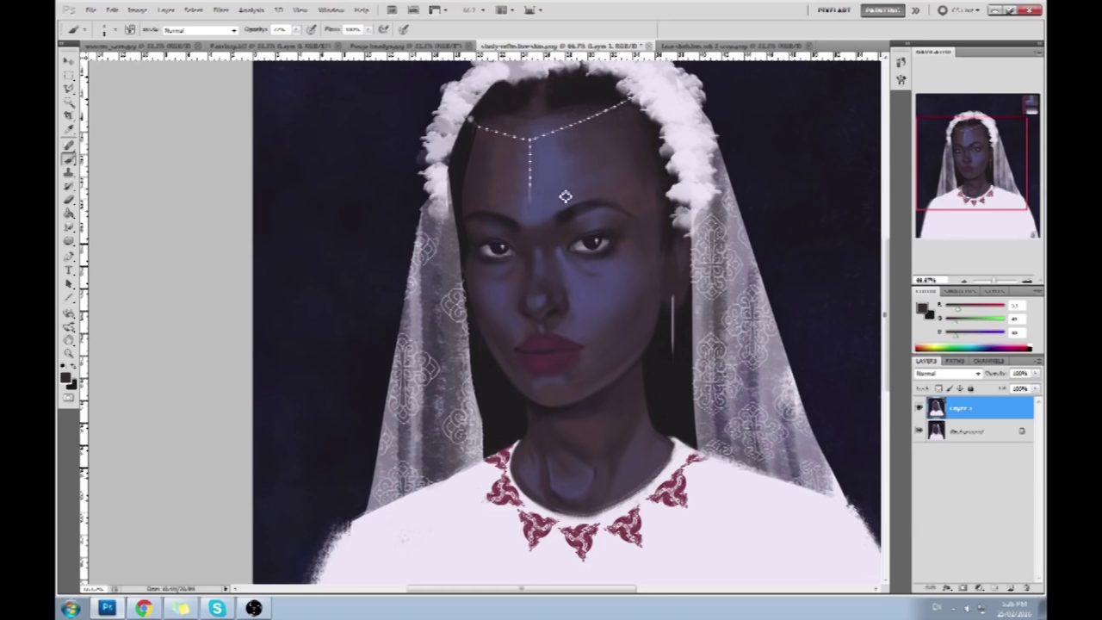
alt+click(515, 250)
alt+click(515, 252)
alt+click(553, 310)
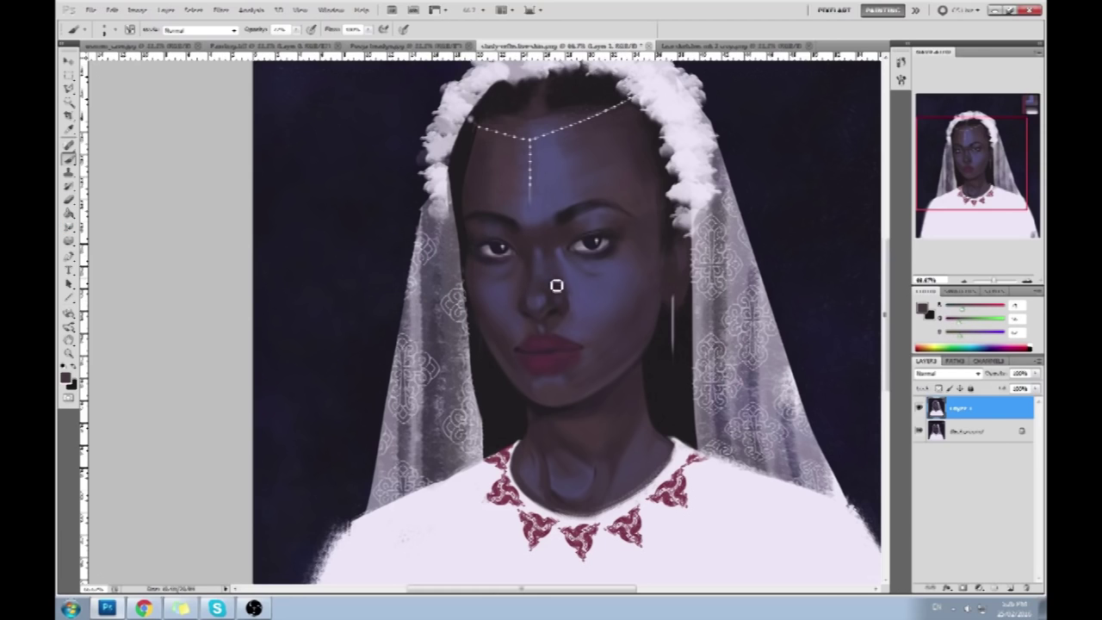
click(503, 287)
click(68, 241)
click(112, 238)
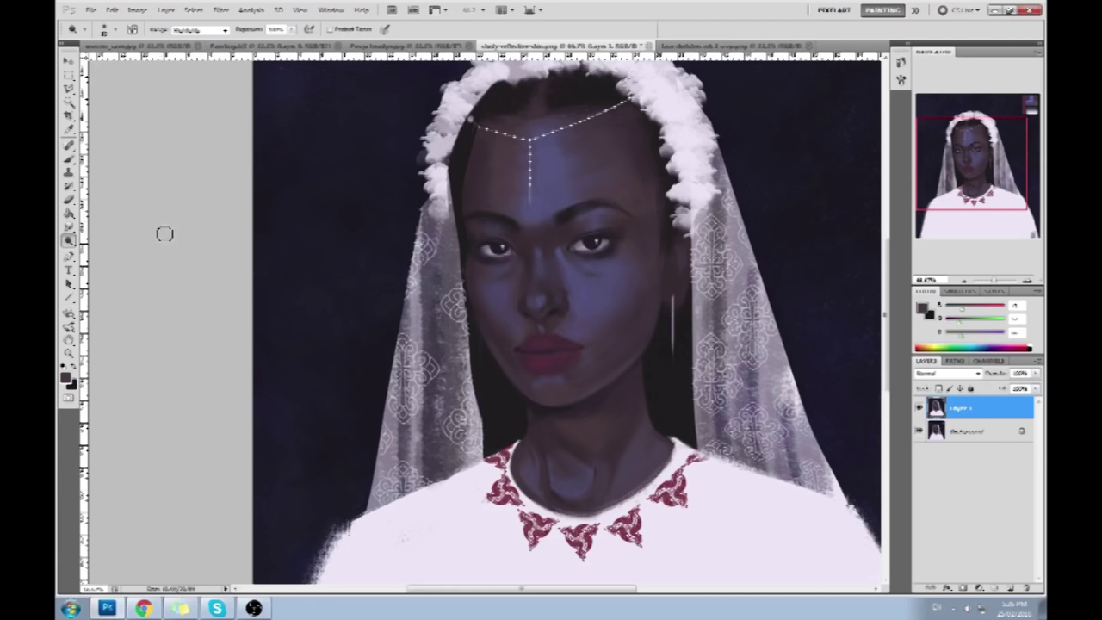
Dodge the nose bridge and nostril, and add catch-lights and sparkles under both eyes
key(ctrl+minus)
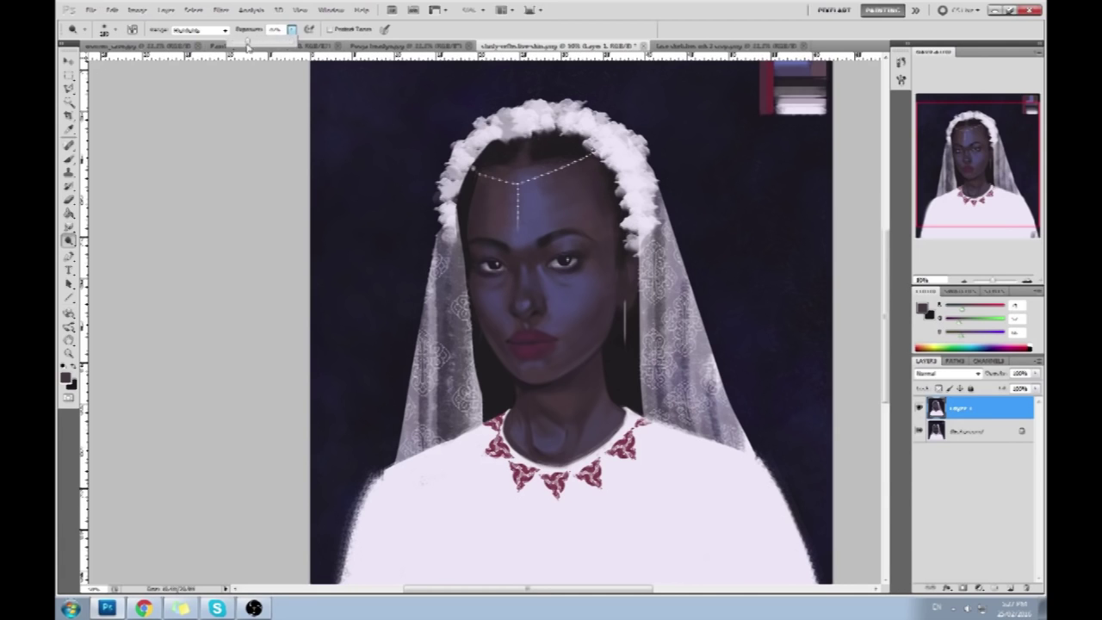
mouse_move(535, 308)
mouse_down()
mouse_move(504, 284)
mouse_move(506, 251)
mouse_up()
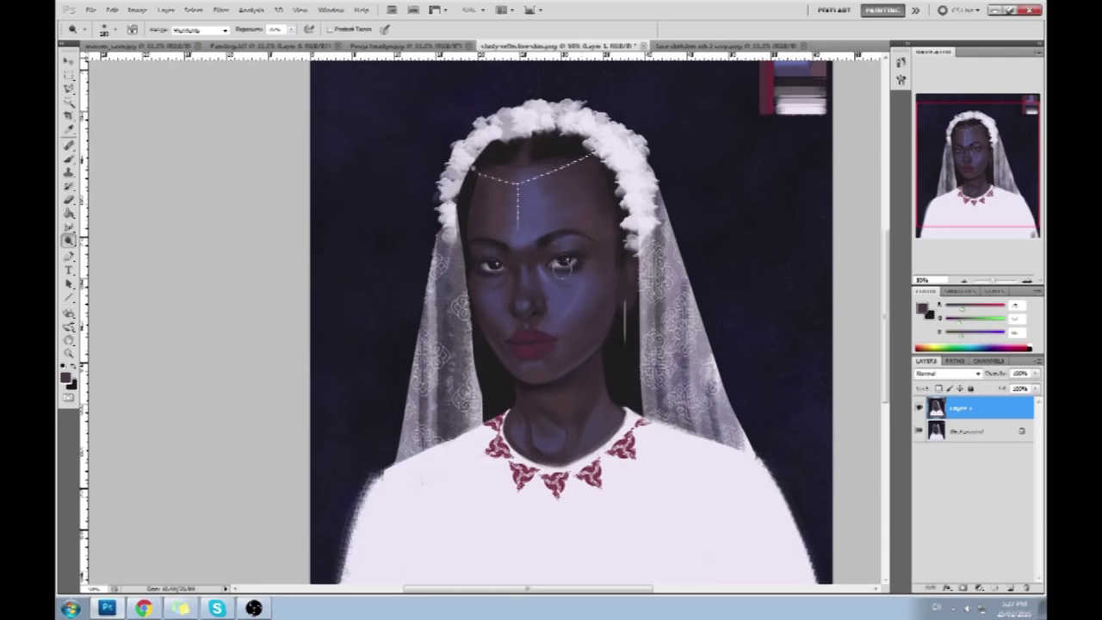
click(568, 256)
drag(568, 256, 559, 268)
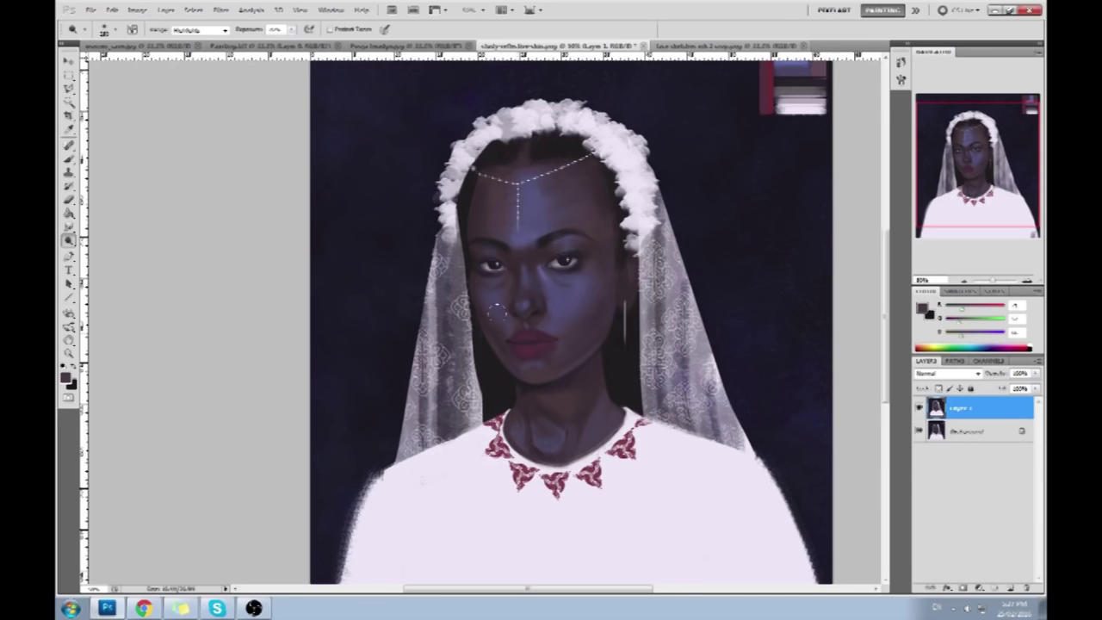
key(ctrl+z)
drag(511, 308, 522, 314)
drag(561, 260, 561, 273)
drag(478, 267, 487, 281)
key(b)
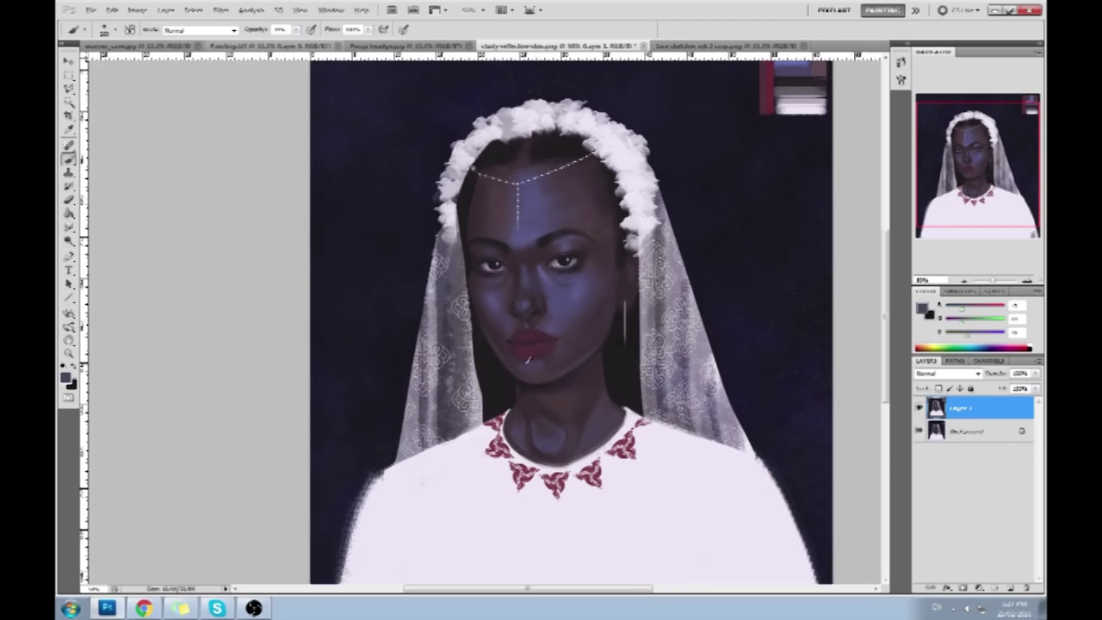
Paint a small nose ring on the nostril and fine muted-purple speckles under the right eye
alt+click(504, 349)
drag(517, 308, 528, 313)
alt+click(555, 315)
alt+click(556, 315)
key(bracketleft)
click(558, 284)
Set the new Layer 2 to the Color blend mode
click(943, 372)
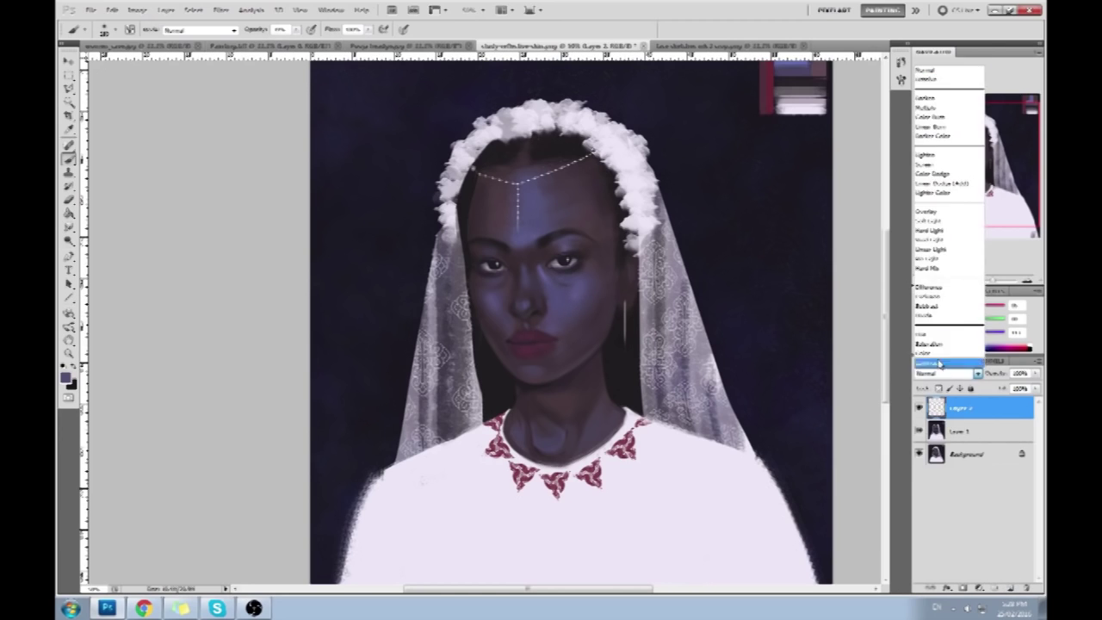
click(938, 356)
click(921, 310)
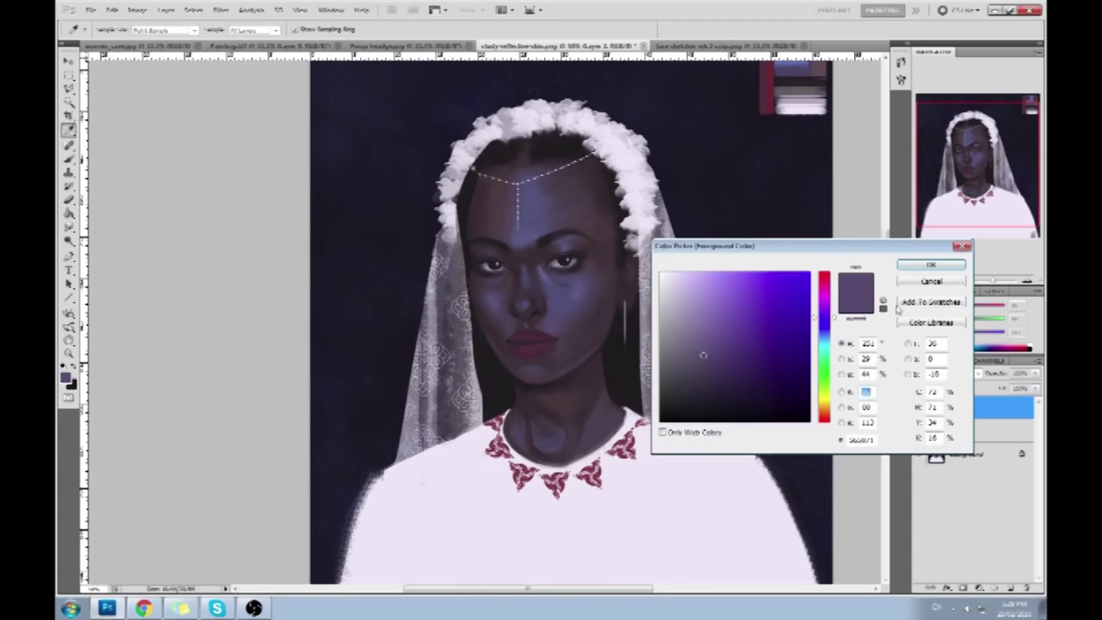
Brush a trial purple ring under the nose at adjusted opacity, then add Layer 3 above Layer 2
click(938, 282)
alt+click(548, 303)
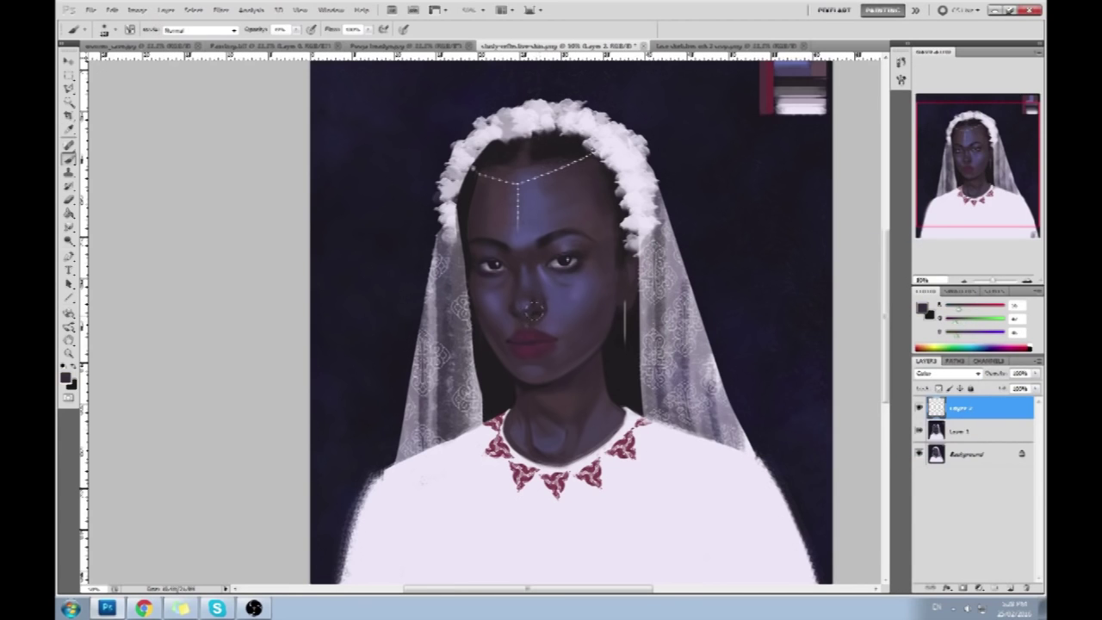
alt+click(544, 303)
mouse_move(540, 310)
mouse_down()
mouse_move(547, 320)
mouse_move(528, 323)
mouse_up()
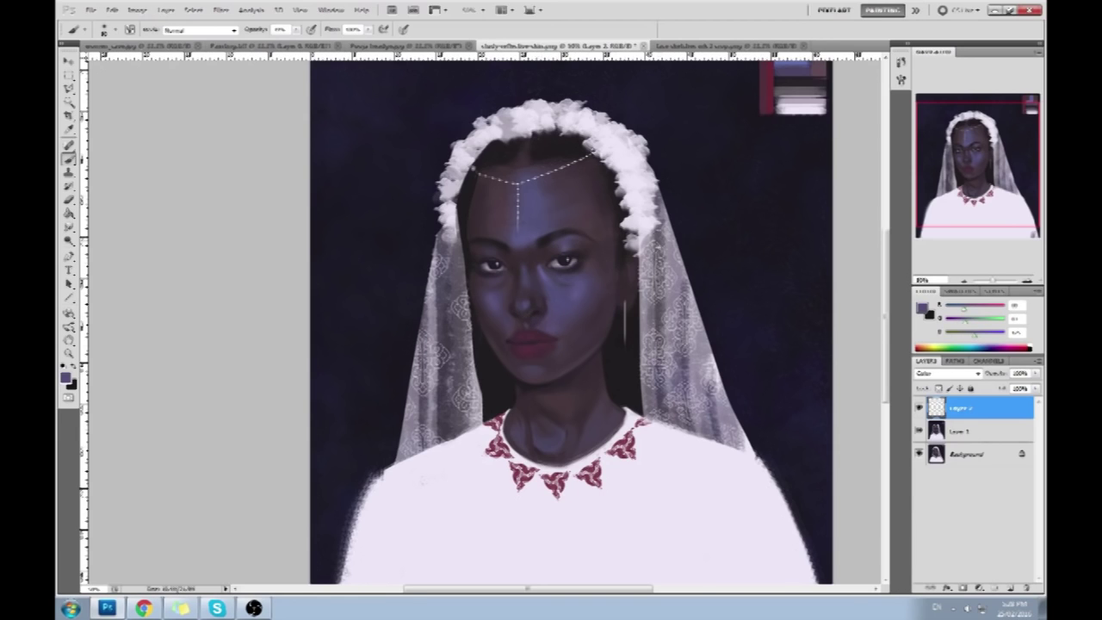
click(297, 29)
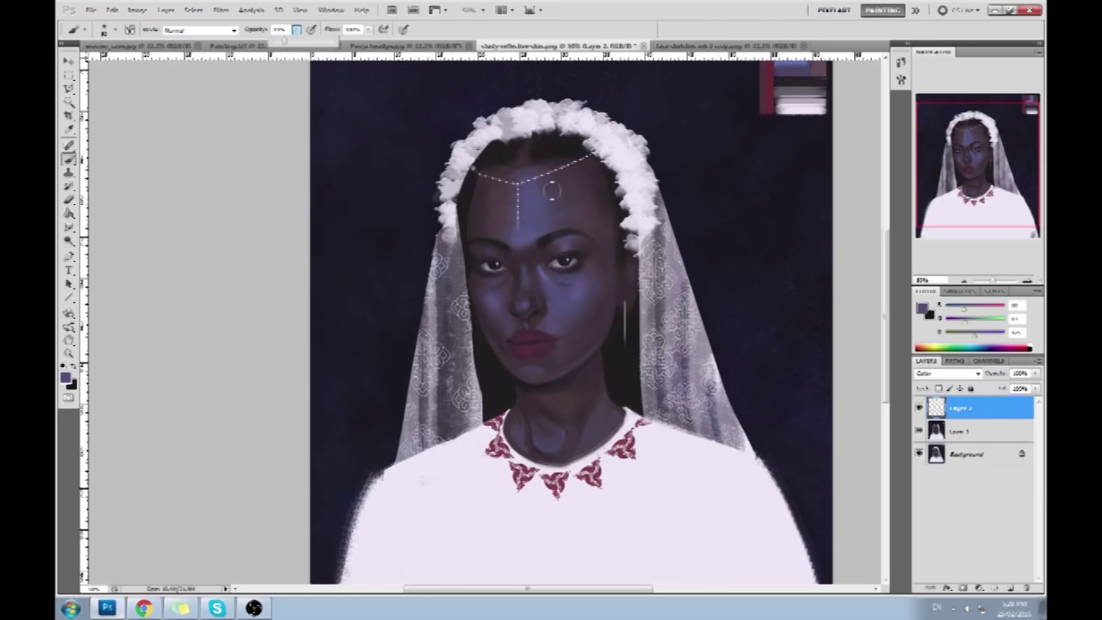
click(533, 317)
alt+click(596, 254)
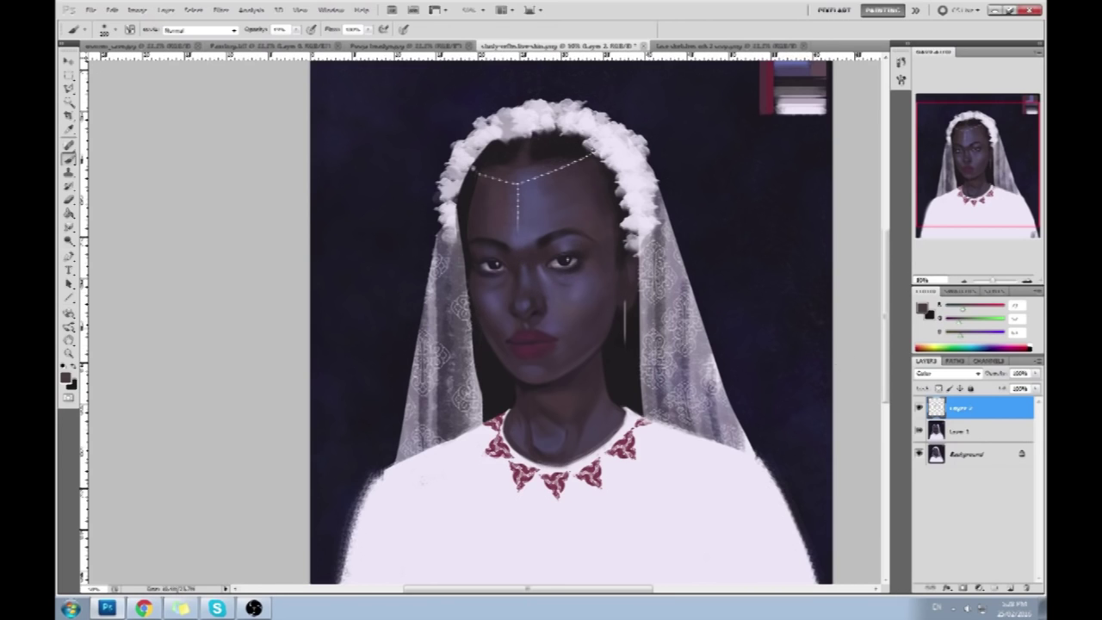
click(1010, 588)
Set Layer 3 to Color blending and try orange, olive and sampled face tones as foreground
click(944, 372)
click(933, 354)
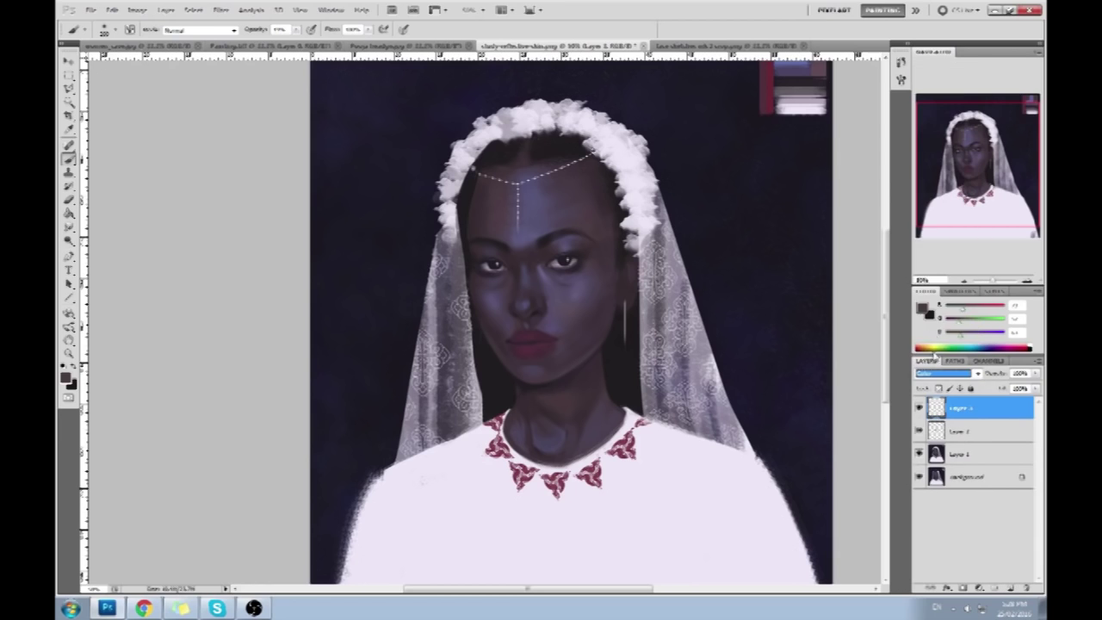
click(923, 307)
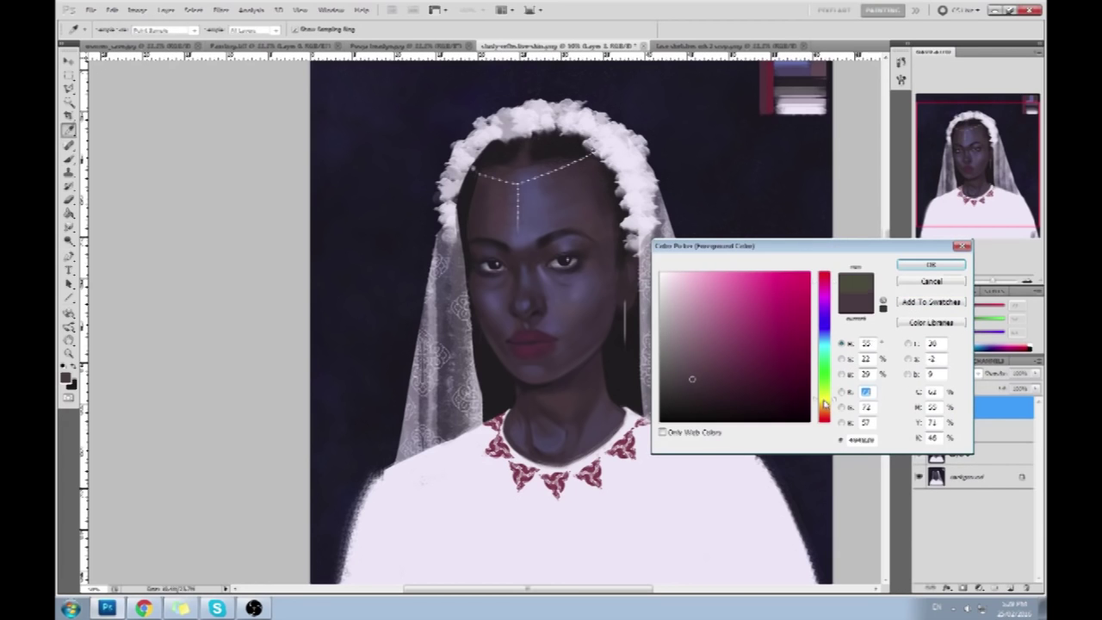
click(825, 404)
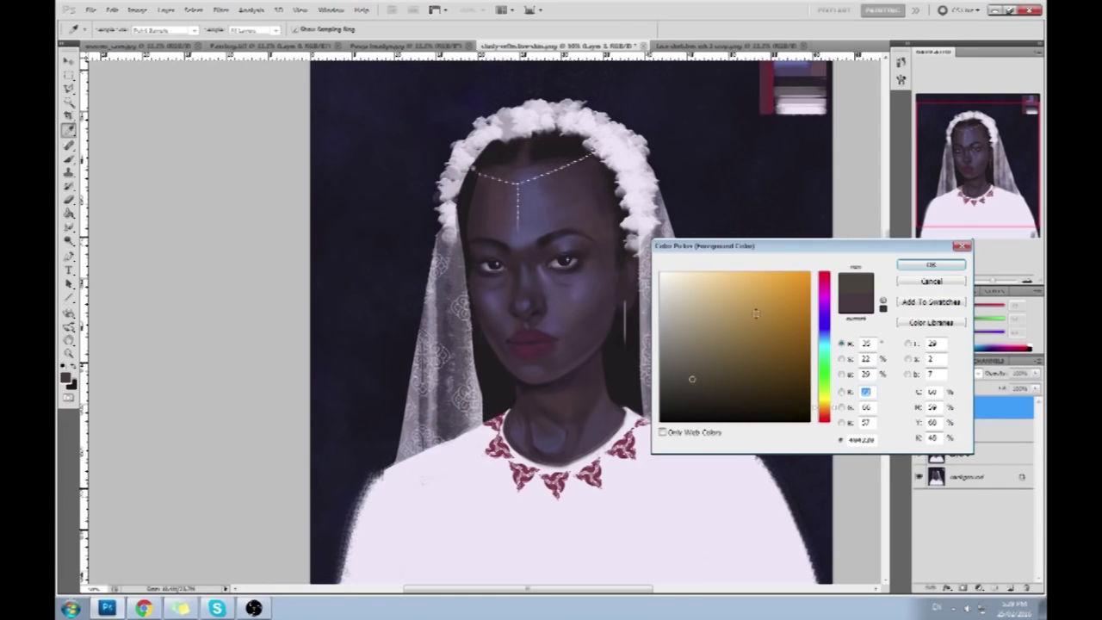
click(739, 283)
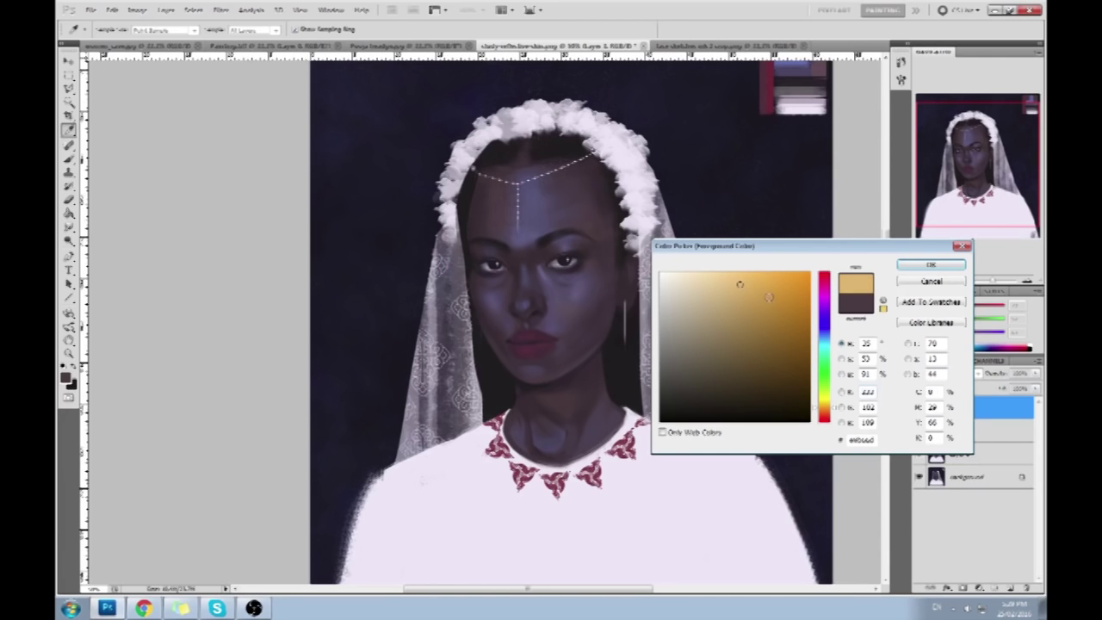
drag(824, 403, 823, 399)
click(745, 284)
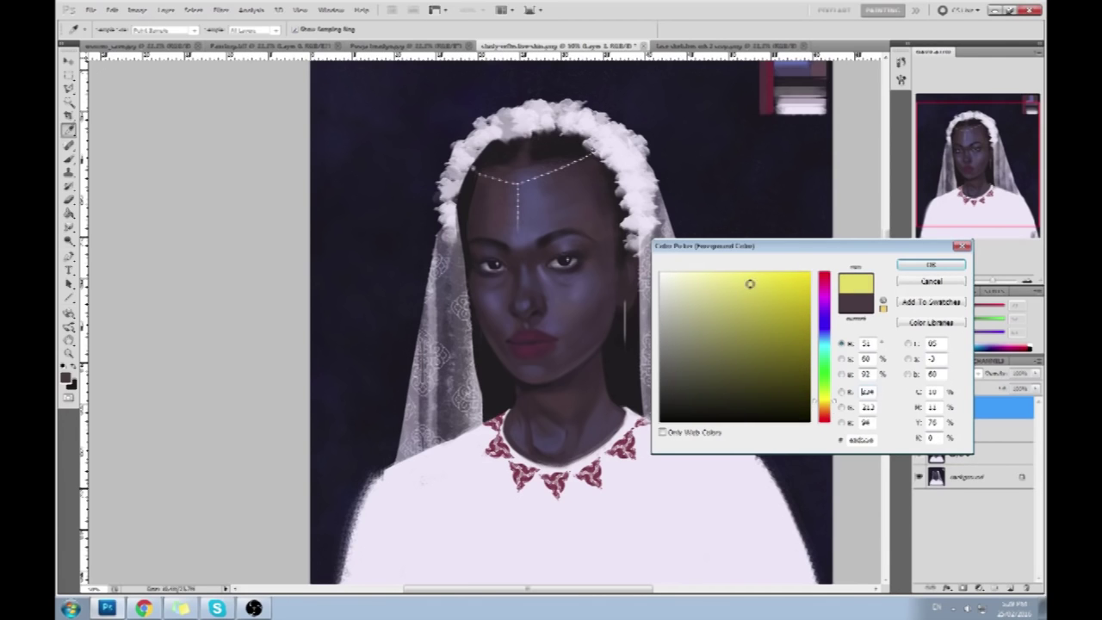
drag(745, 284, 747, 328)
click(568, 291)
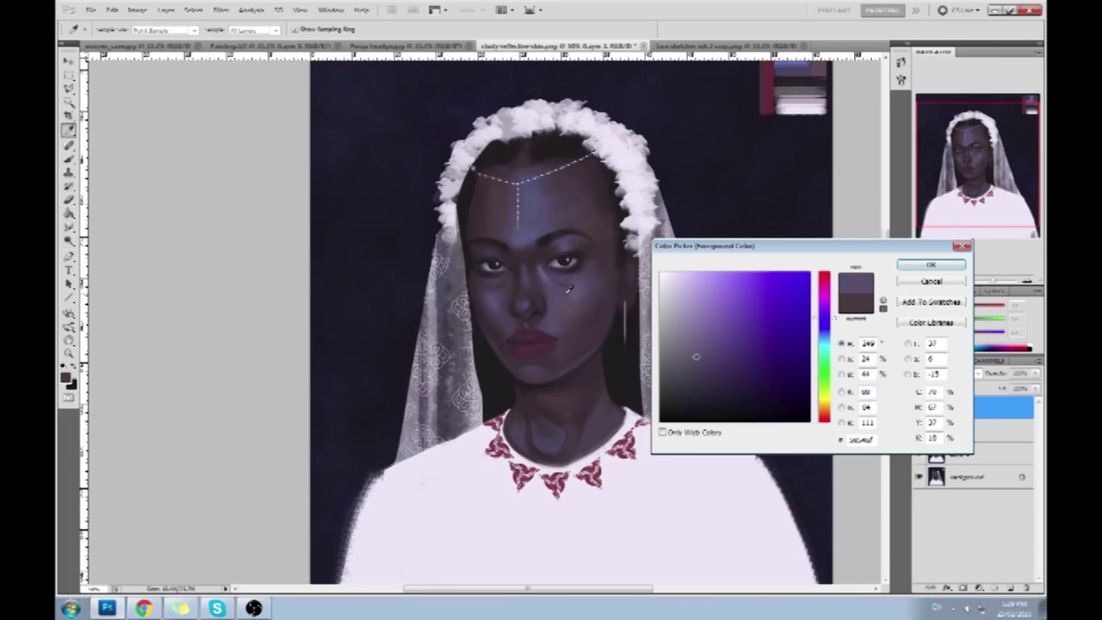
click(576, 290)
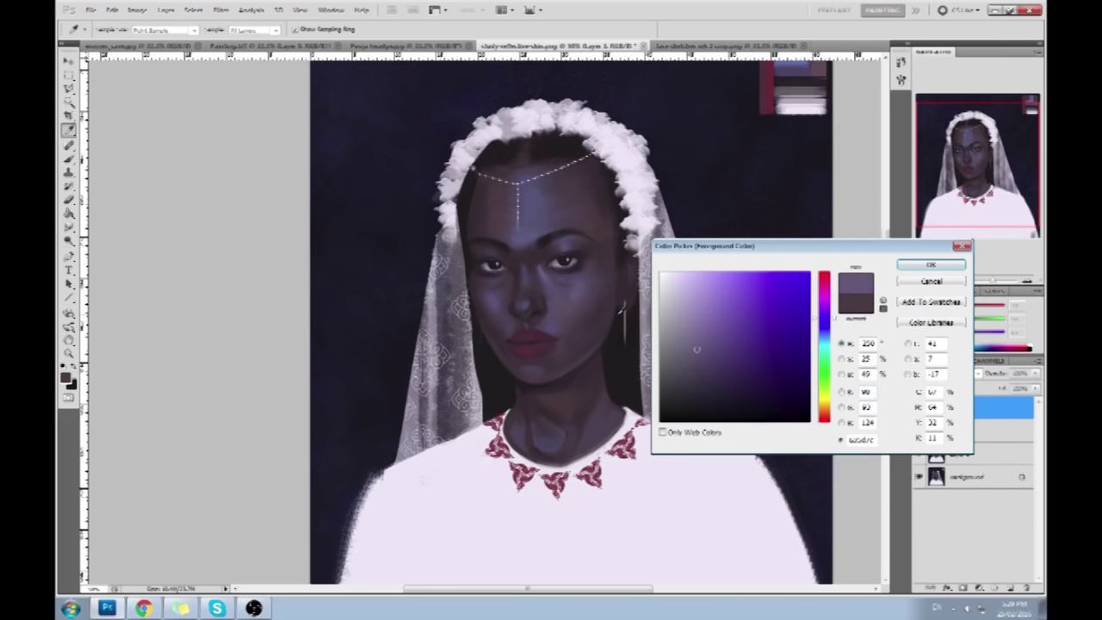
click(581, 292)
Shift the hue to orange and settle on a muted tan-brown foreground colour
click(824, 406)
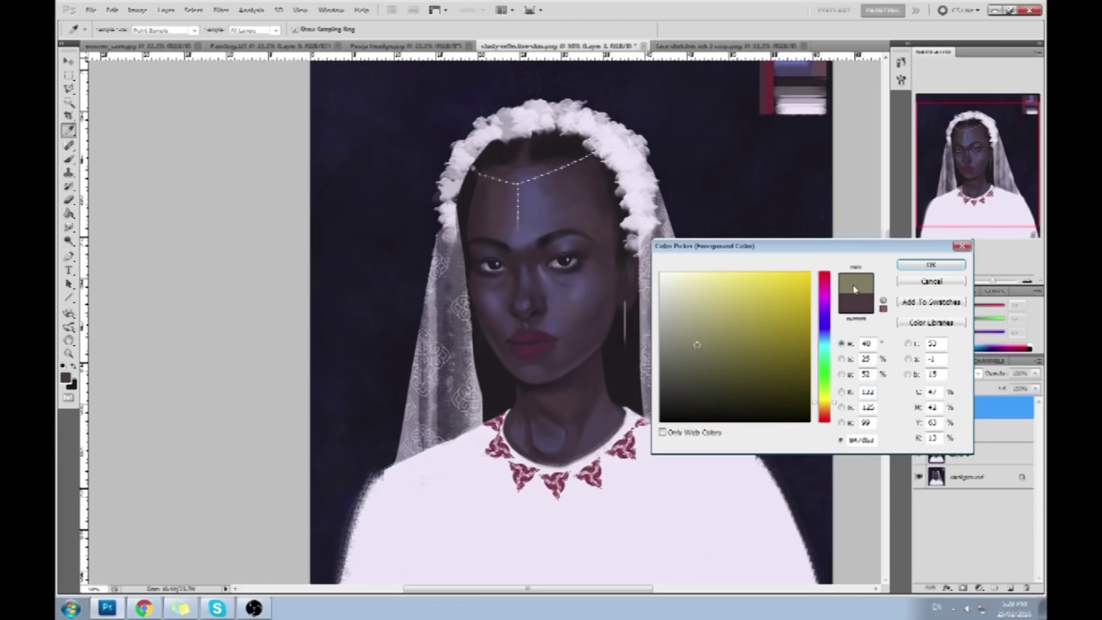
click(832, 405)
drag(834, 408, 834, 419)
click(752, 347)
drag(751, 347, 737, 342)
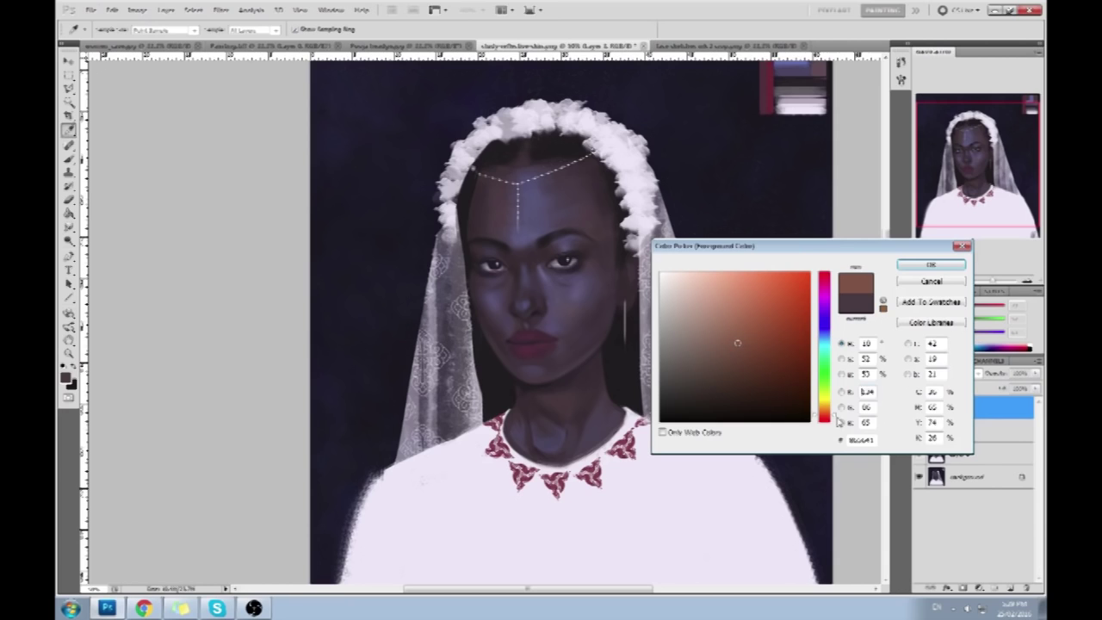
drag(836, 420, 835, 409)
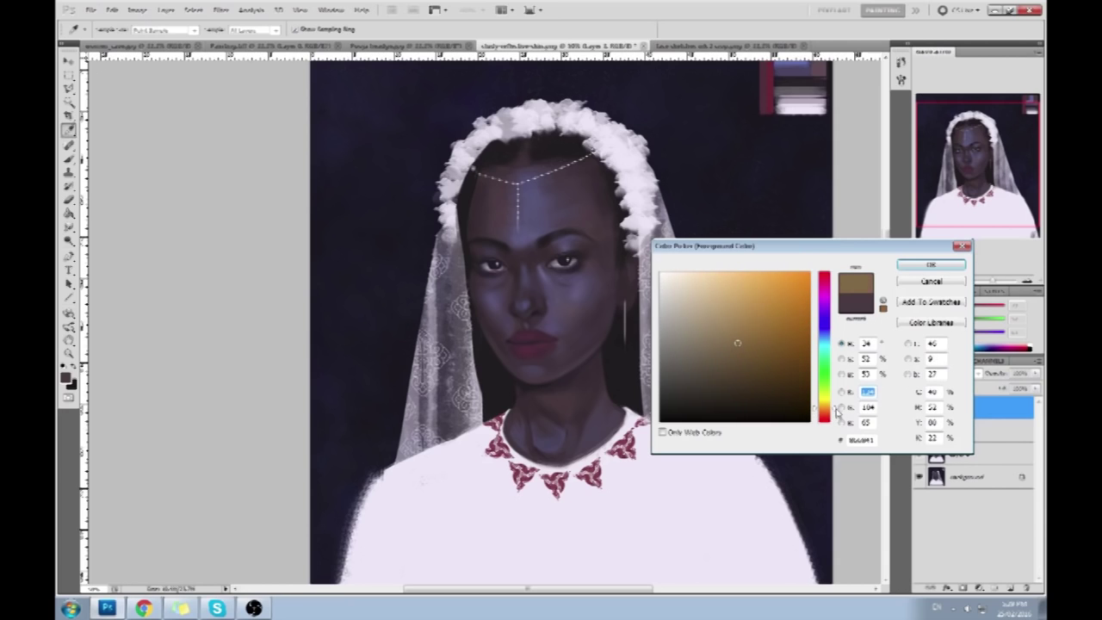
drag(737, 344, 712, 332)
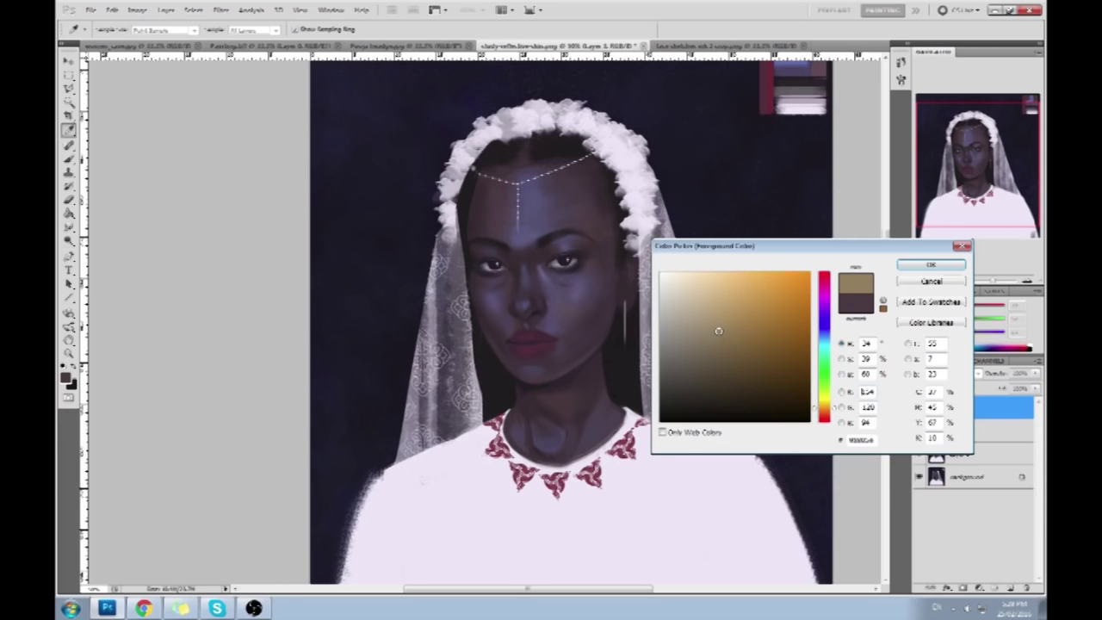
click(930, 264)
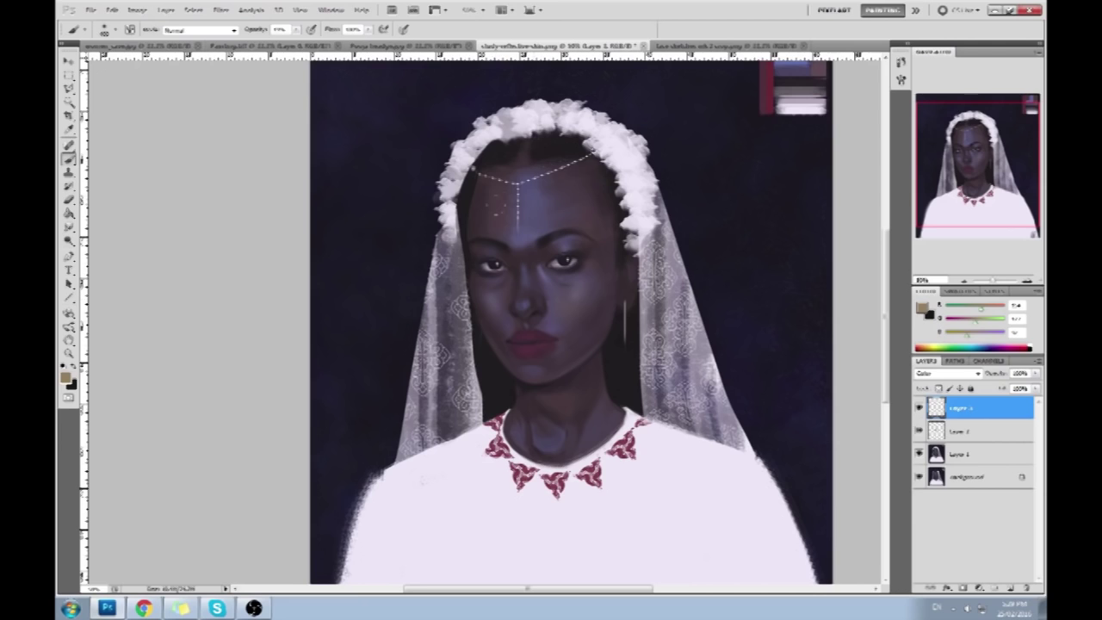
Paint a small bright bead at the end of the forehead chain
drag(535, 226, 544, 222)
click(960, 431)
key(e)
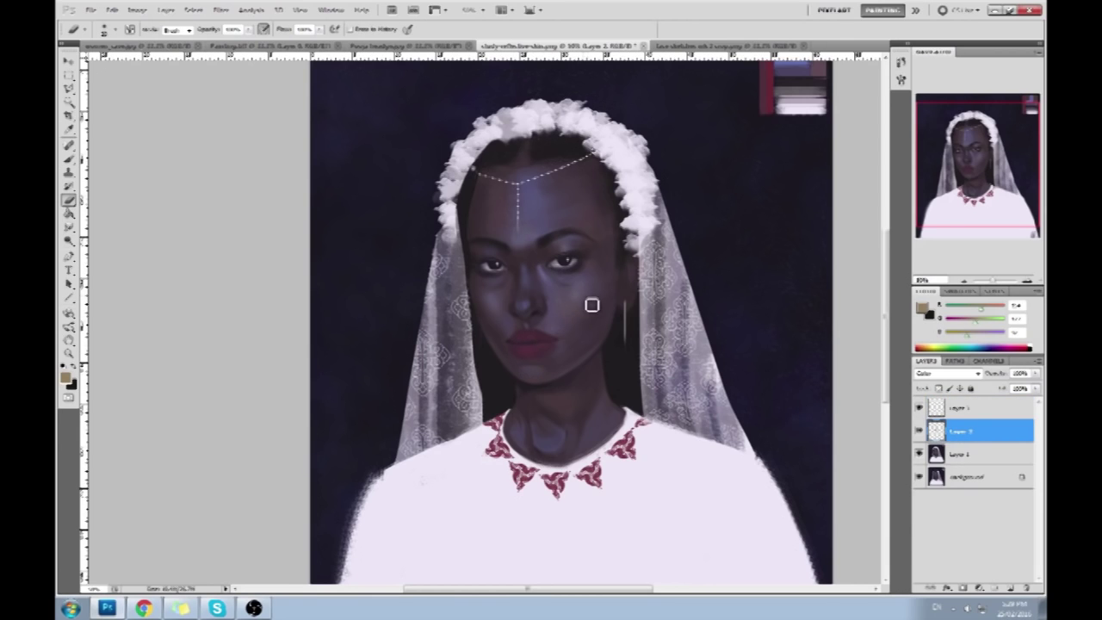
key(bracketright)
key(bracketright)
key(bracketright)
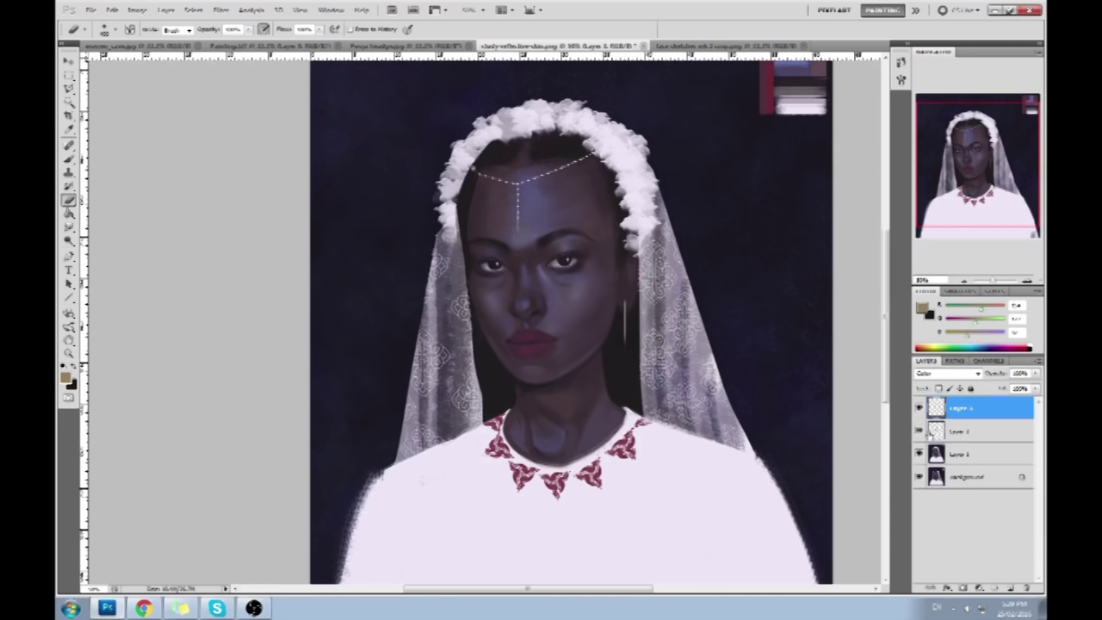
Compare the portrait with Layer 2 hidden and shown, then merge the visible layers
click(919, 431)
click(919, 431)
click(918, 431)
click(918, 432)
click(919, 432)
click(918, 431)
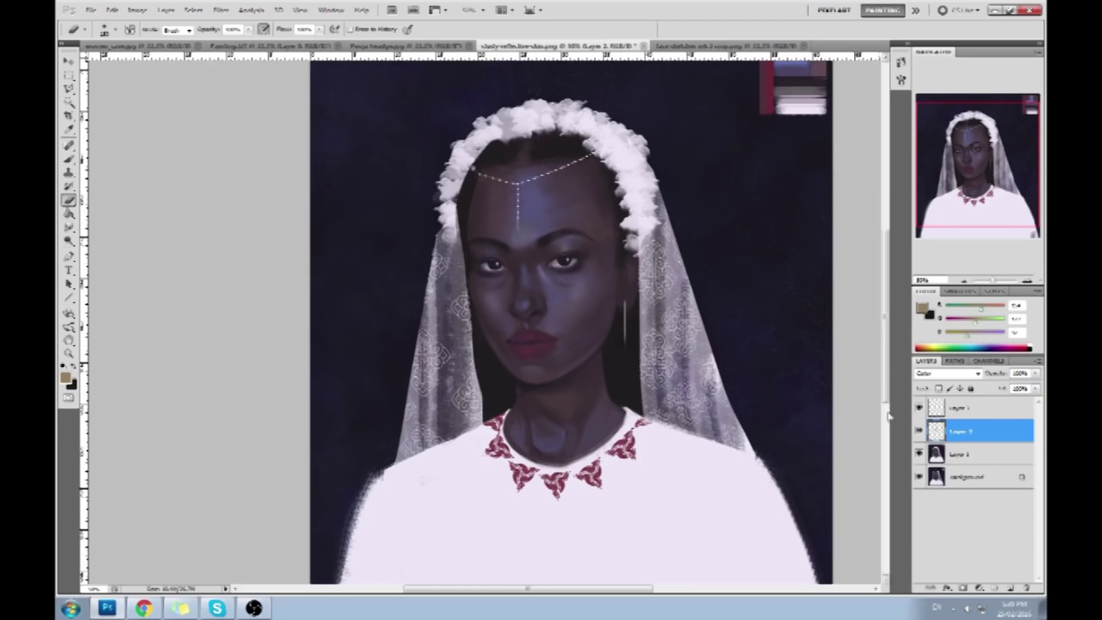
right_click(962, 433)
click(965, 411)
alt+click(565, 294)
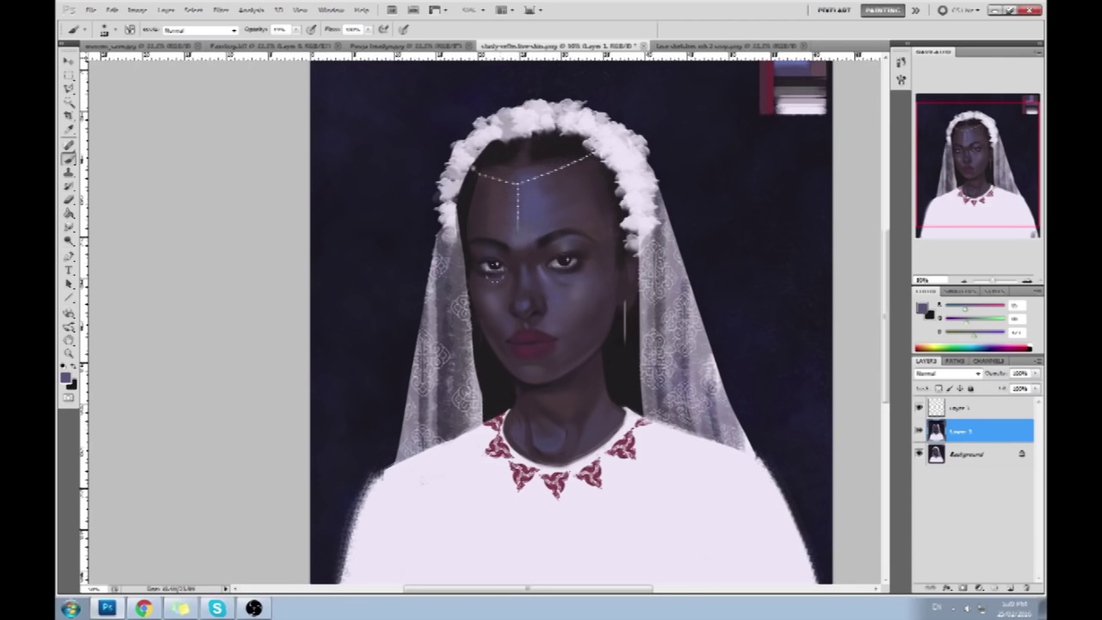
Repaint the right eye's reddish highlight with a near-black and a lighter stroke, then choose black
alt+click(492, 261)
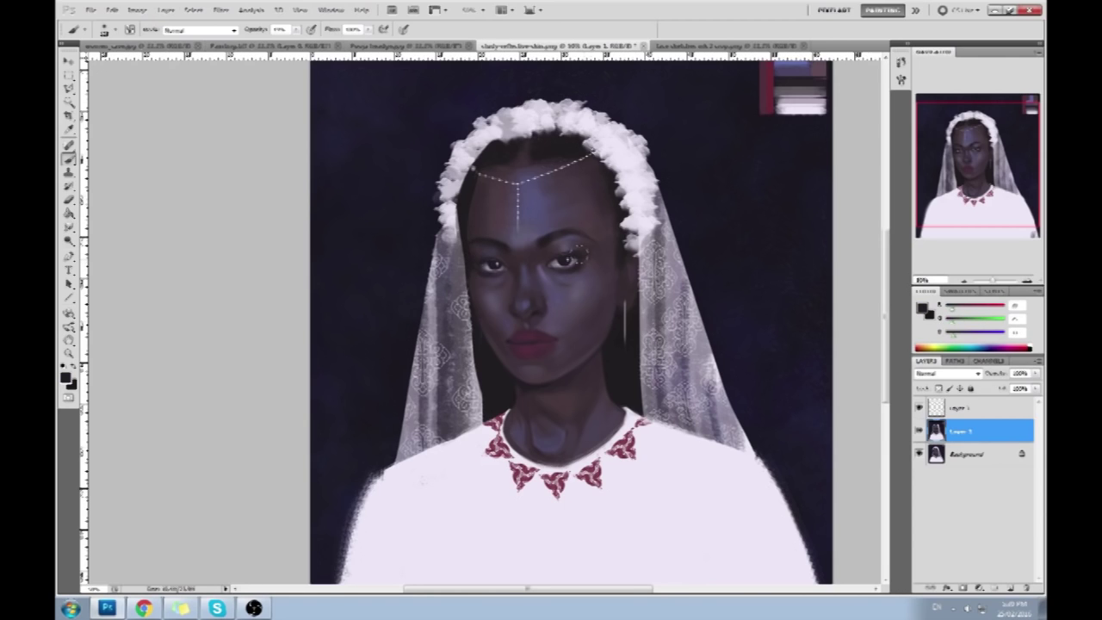
mouse_move(562, 259)
mouse_down()
mouse_move(551, 265)
mouse_move(579, 260)
mouse_move(543, 278)
mouse_move(573, 262)
mouse_up()
mouse_move(559, 256)
mouse_down()
mouse_move(500, 266)
mouse_move(506, 258)
mouse_move(506, 270)
mouse_up()
click(923, 308)
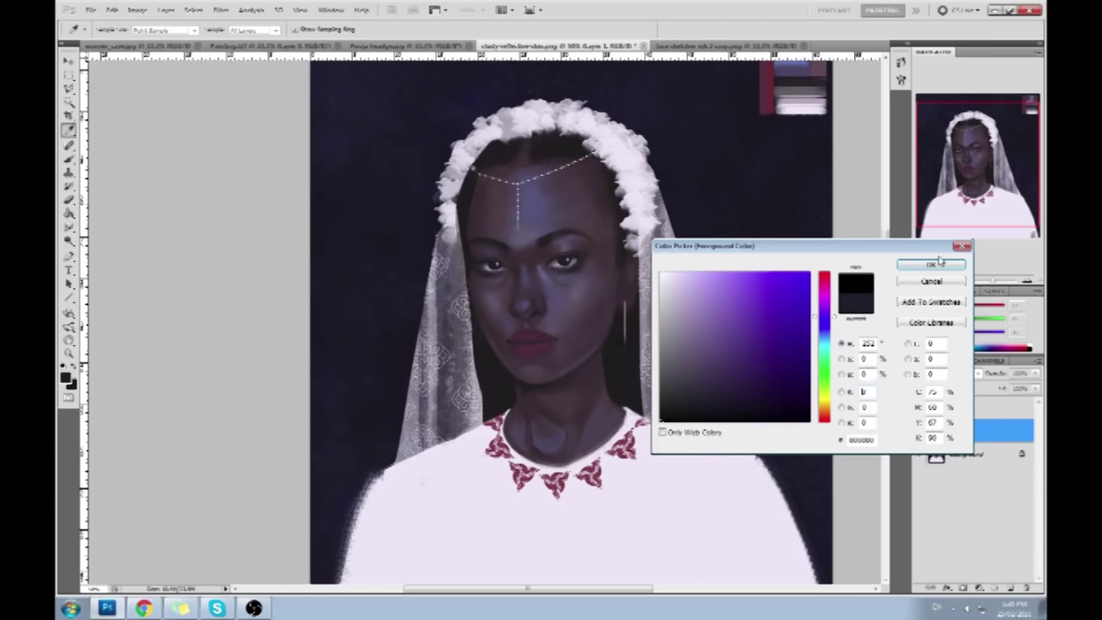
click(927, 254)
Zoom in to 50% on the face and switch to the Smudge Tool
key(ctrl+plus)
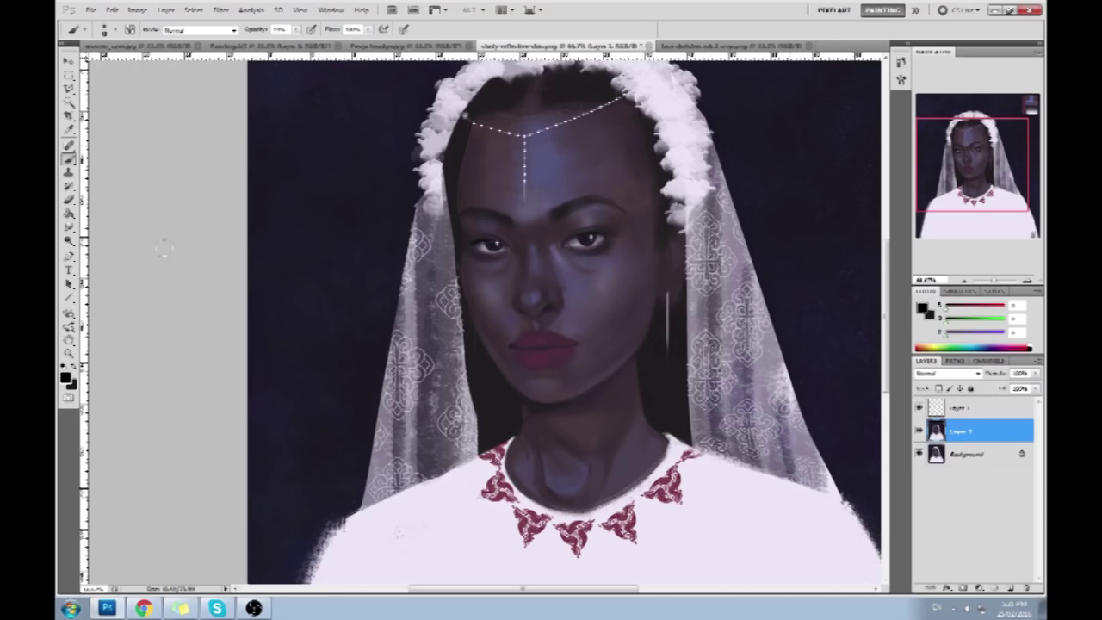
drag(72, 231, 108, 250)
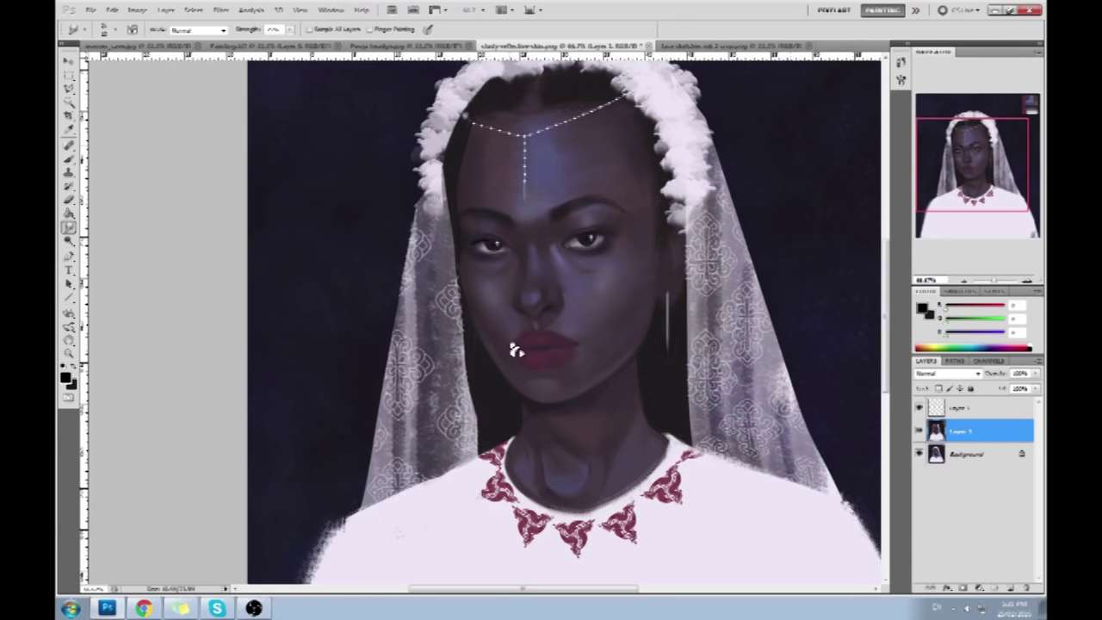
key(ctrl+minus)
key(ctrl+minus)
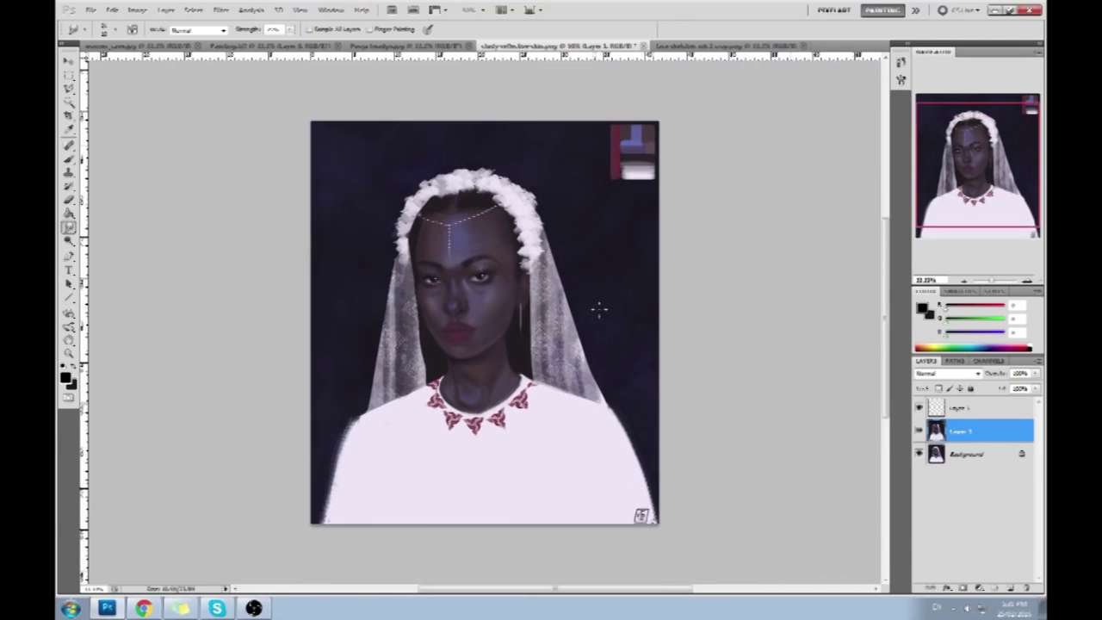
key(ctrl+plus)
drag(474, 333, 523, 304)
key(b)
drag(68, 228, 107, 247)
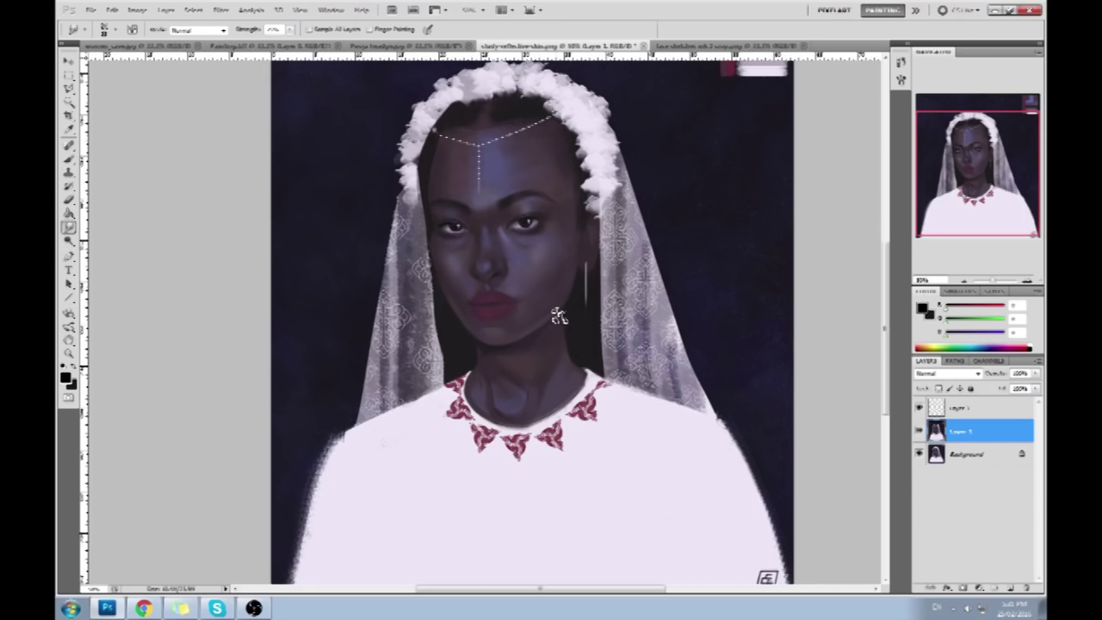
right_click(967, 410)
Merge the top layer down, then paint a sampled dark skin tone at the lip corner
click(960, 374)
key(b)
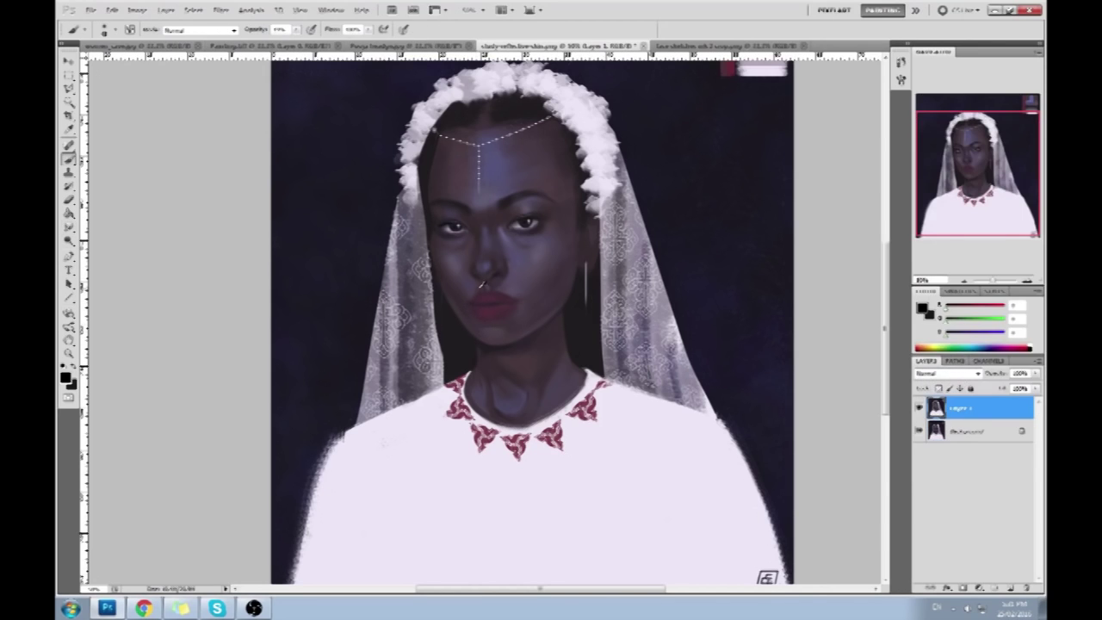
alt+click(476, 288)
drag(539, 298, 517, 300)
Sample lighter tones from the lips and the skin beside them
scroll(530, 292, up, 3)
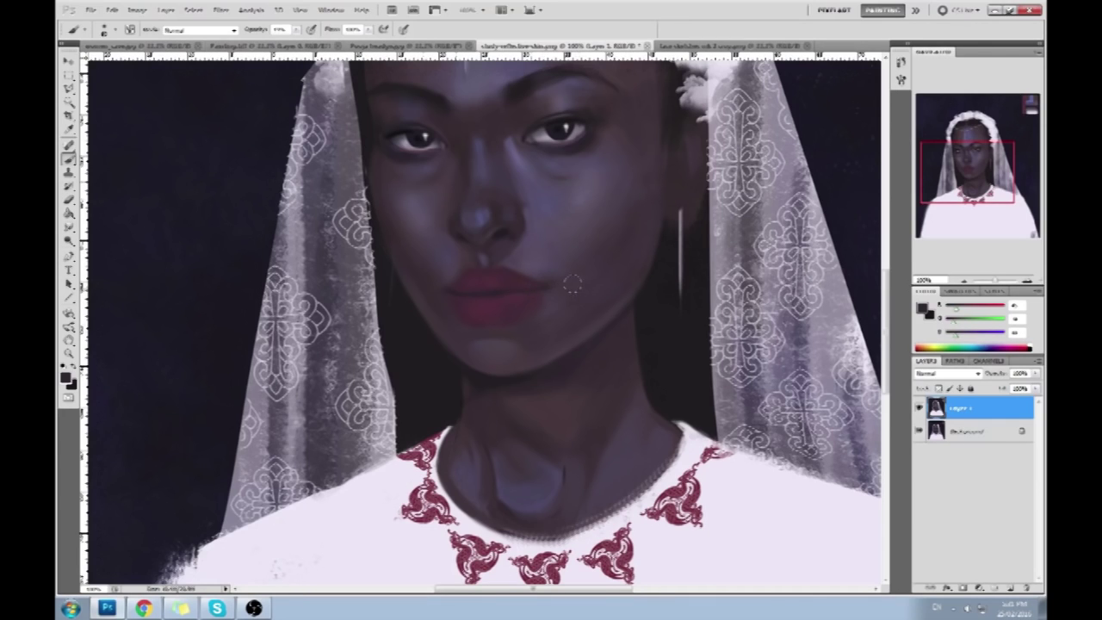
alt+click(530, 260)
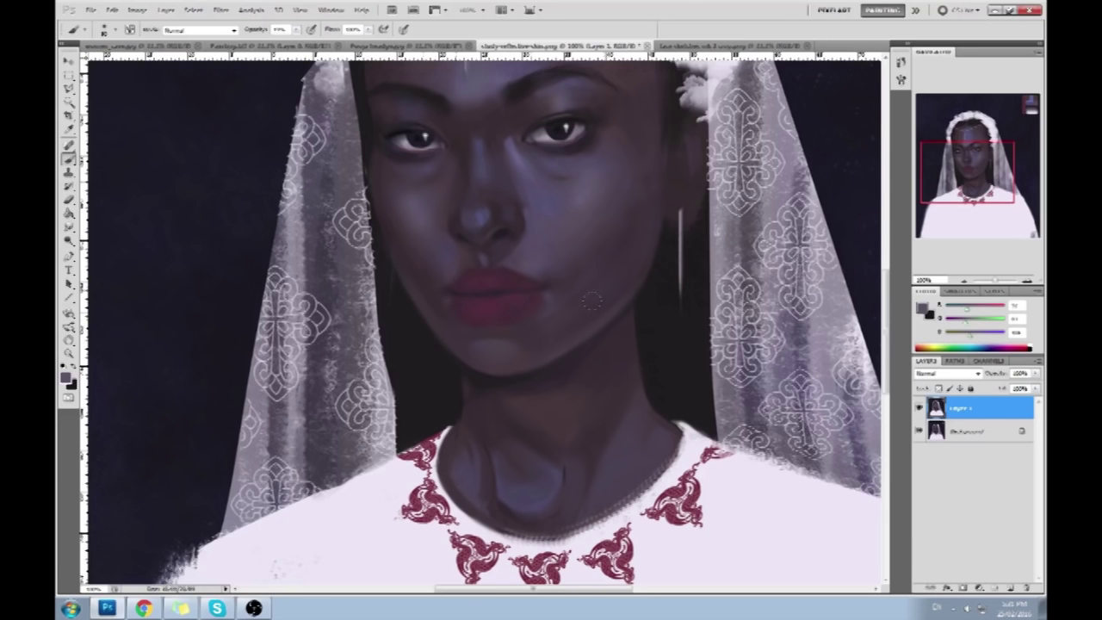
key(ctrl+minus)
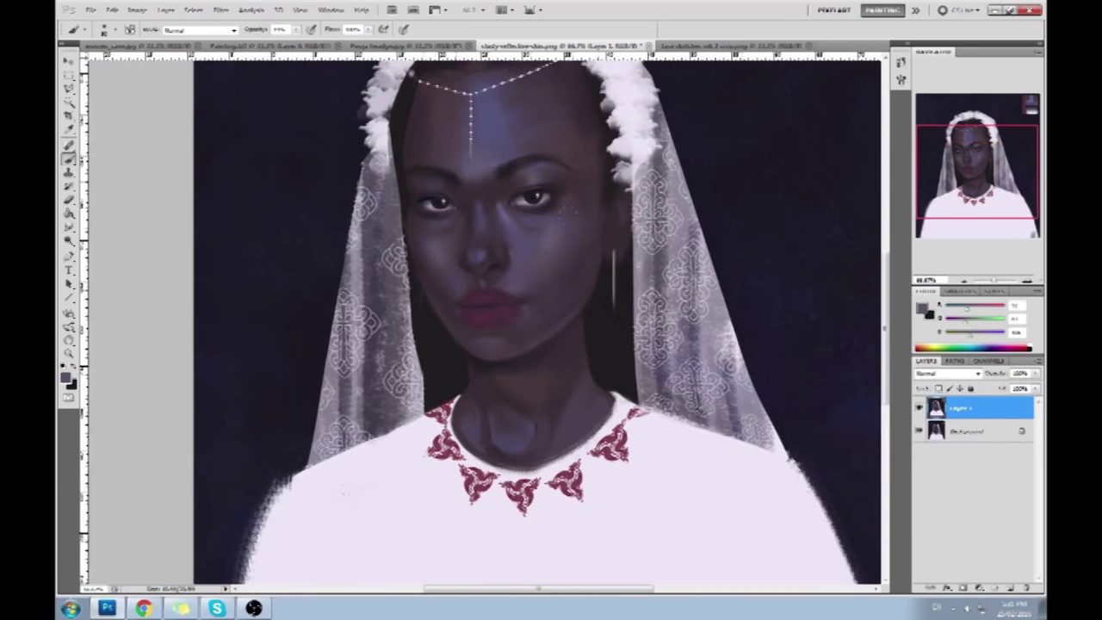
alt+click(462, 314)
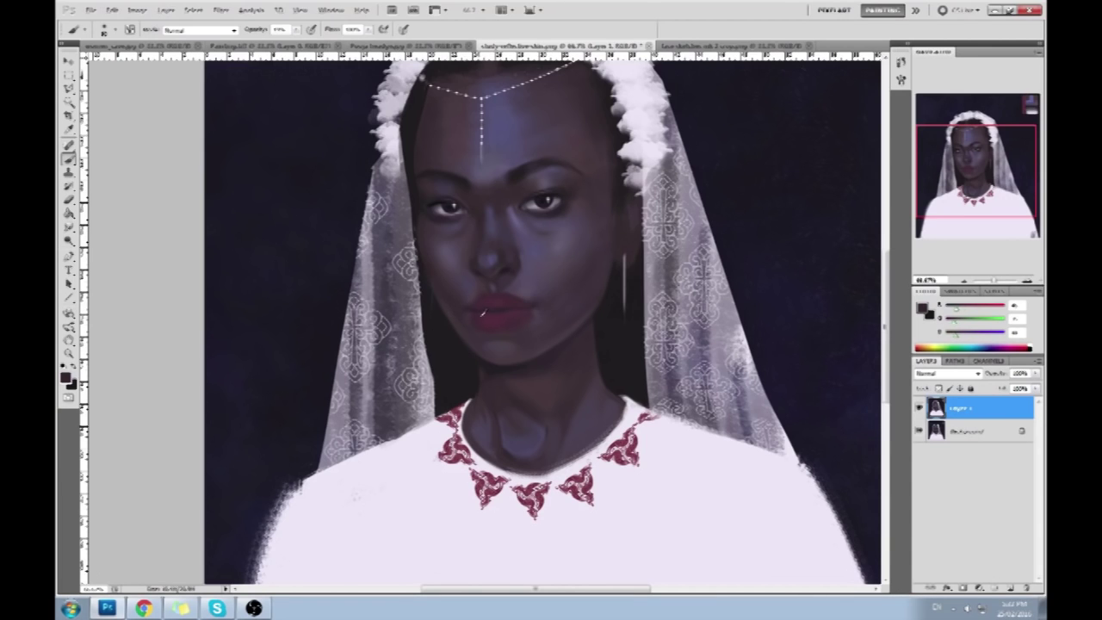
Paint the lips using skin tones sampled beside the lips, the lower lip and the cheek
click(462, 315)
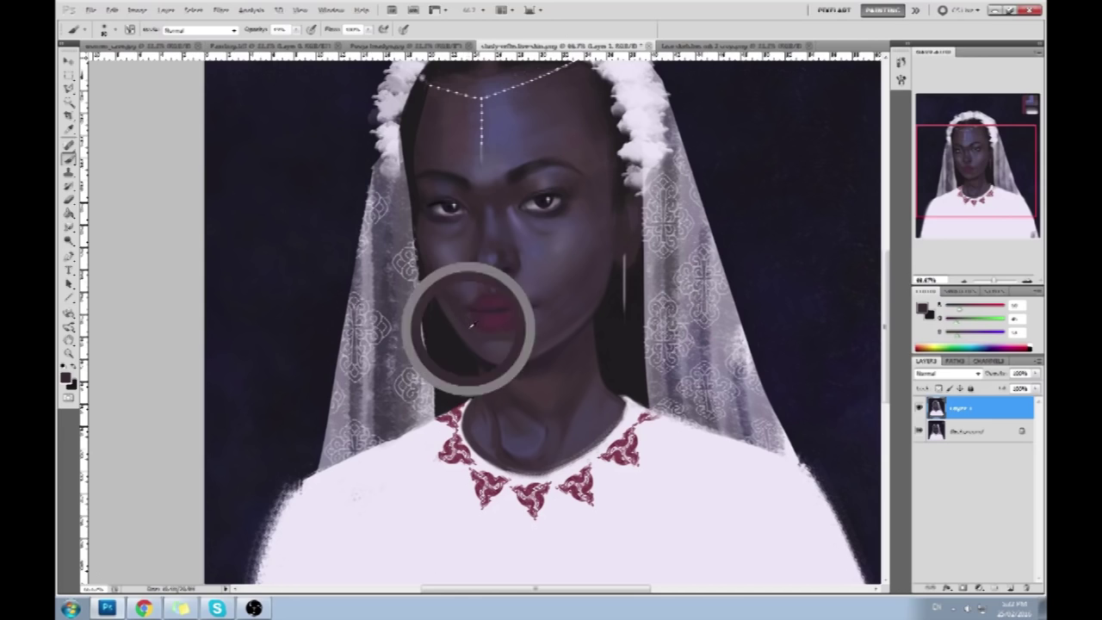
alt+click(540, 319)
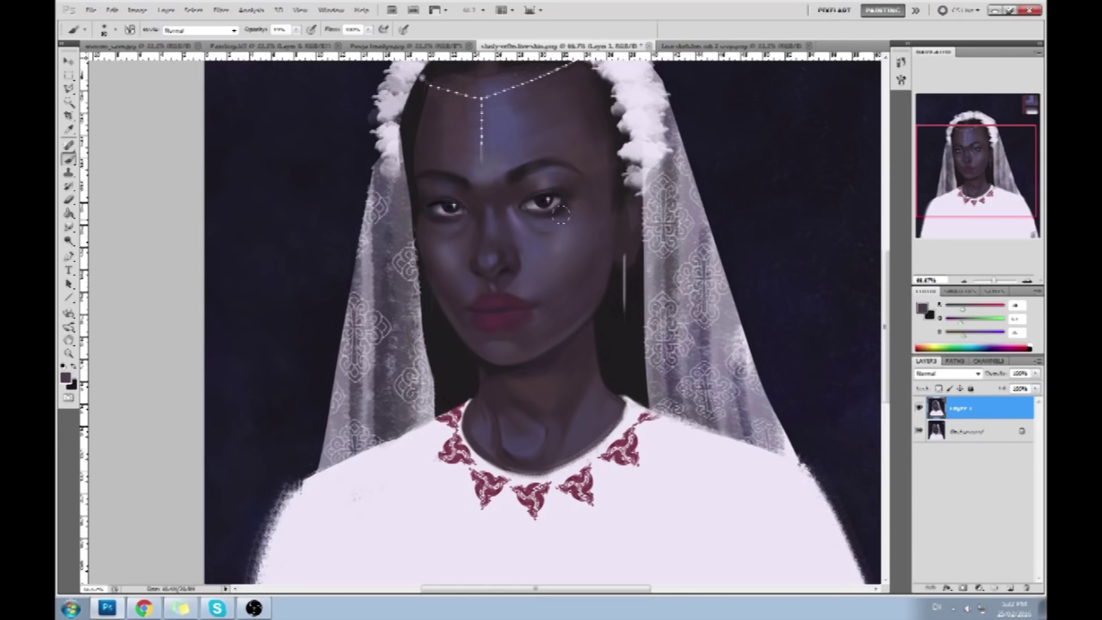
alt+click(476, 311)
alt+click(537, 308)
alt+click(493, 327)
alt+click(557, 248)
alt+click(549, 240)
key(alt)
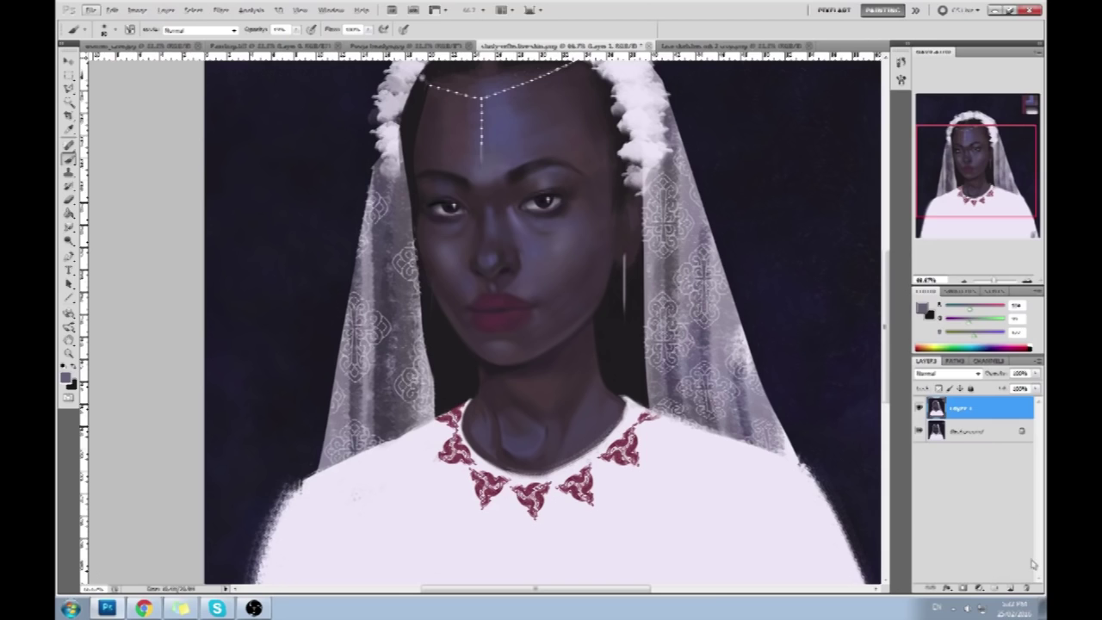
Add a Color-mode layer, tint it with a darker sampled tone, and merge it into Layer 1
click(1010, 588)
click(946, 373)
click(929, 360)
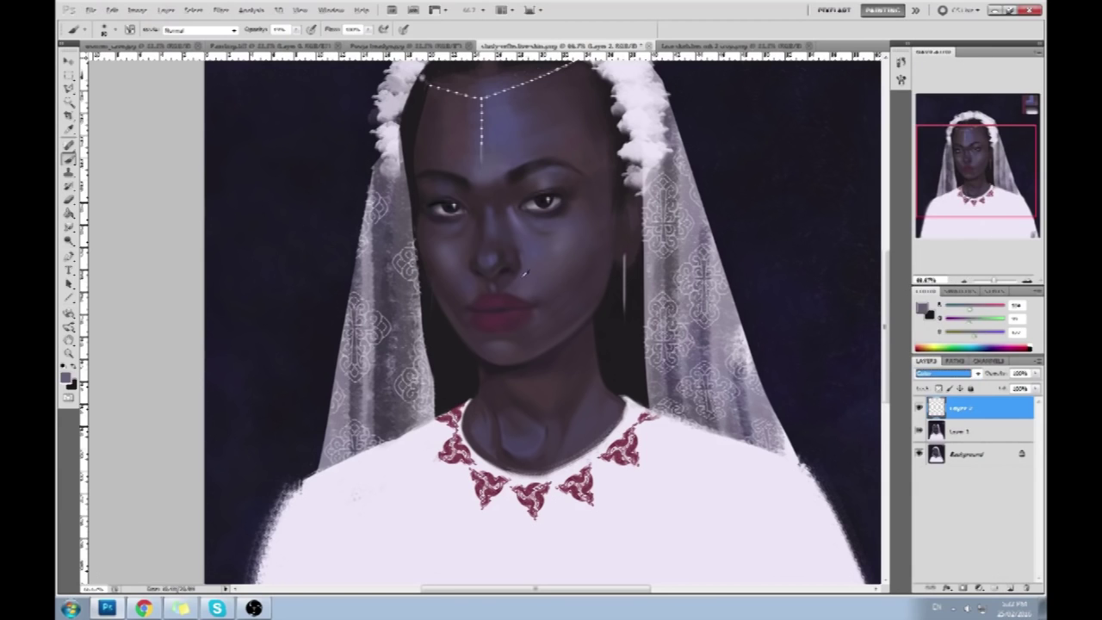
alt+click(514, 288)
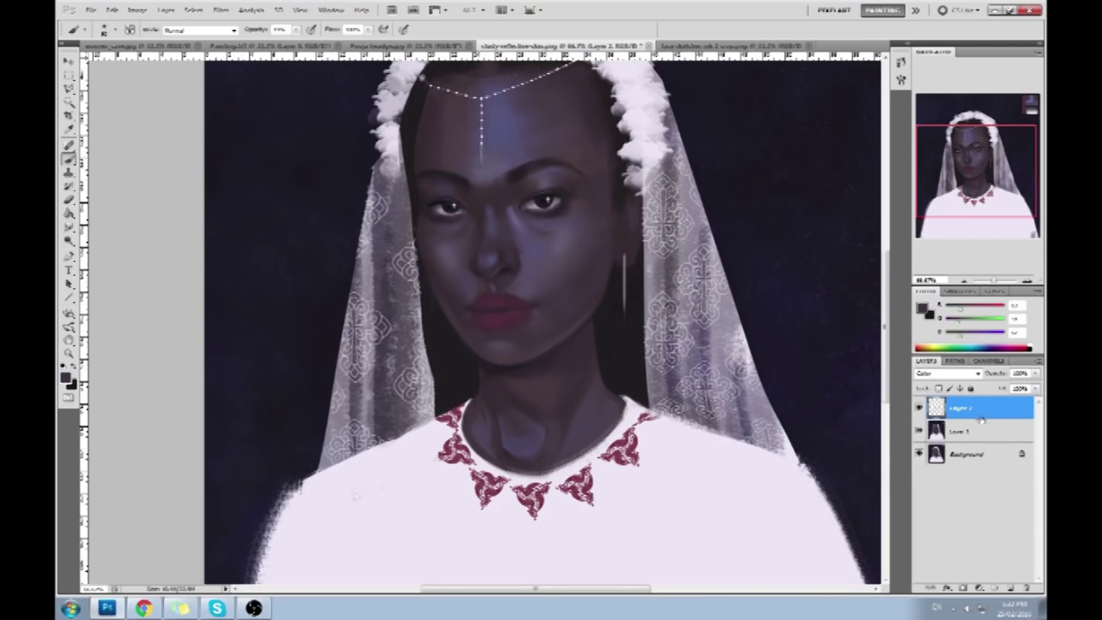
right_click(982, 420)
click(978, 389)
key(ctrl+minus)
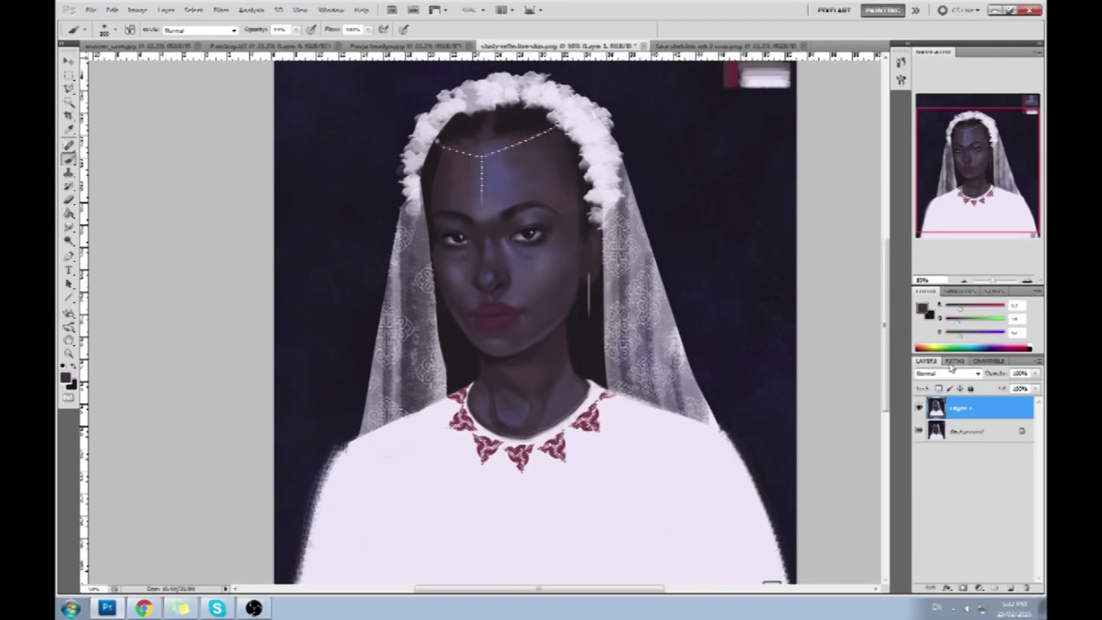
Try Darken blending on Layer 1, then return it to Normal
click(946, 373)
click(946, 103)
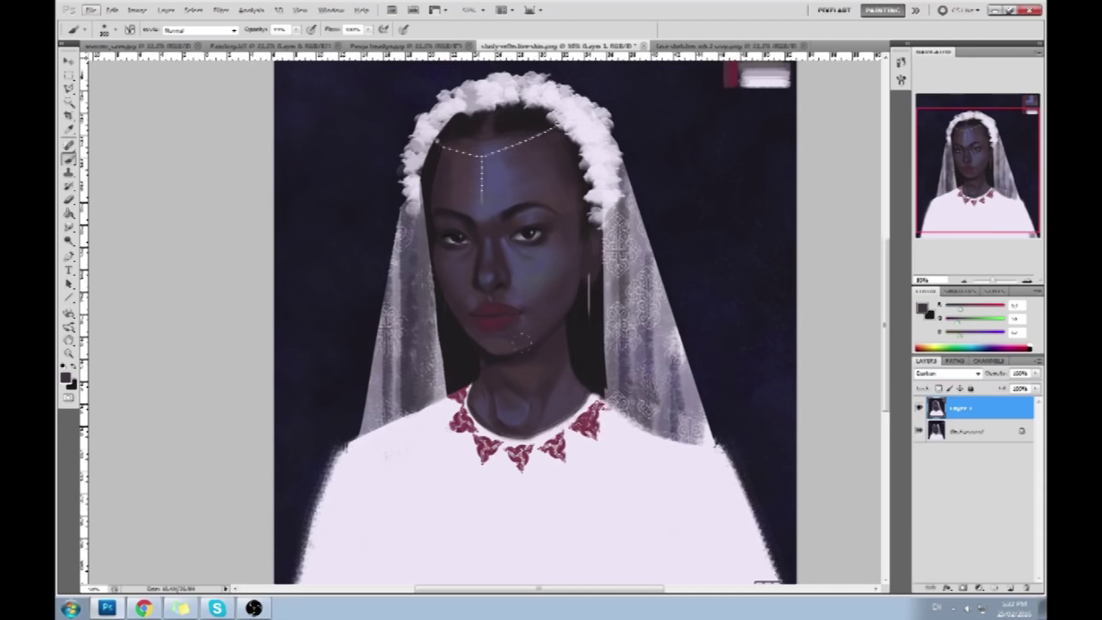
click(946, 372)
click(947, 73)
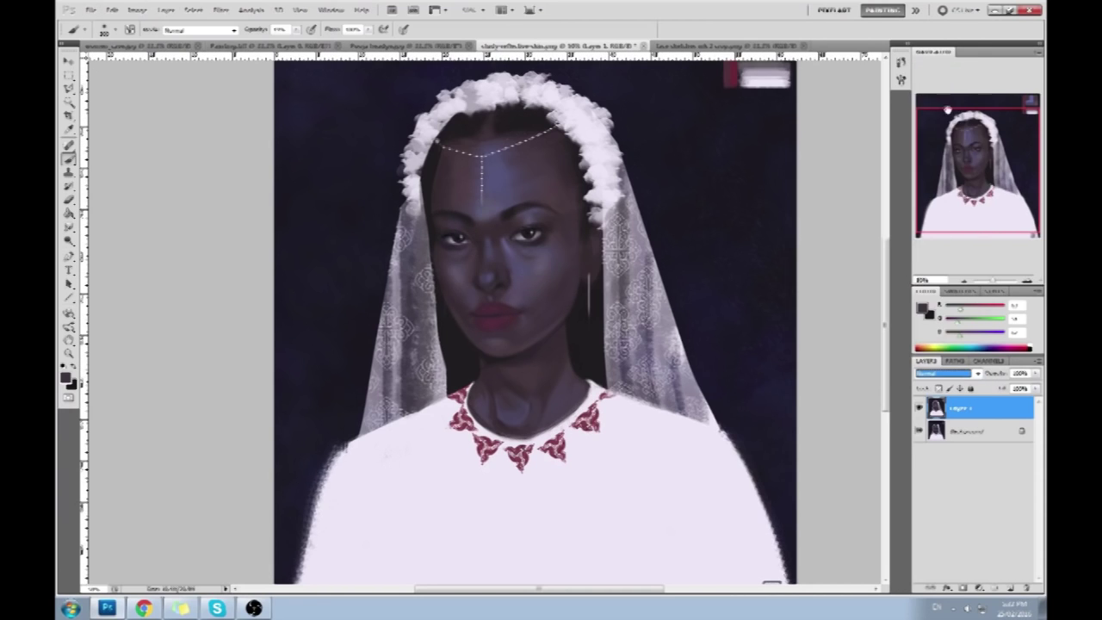
Add a Darken-mode layer, darken a small patch on the neck, and merge it into Layer 1
click(1010, 587)
click(947, 373)
click(947, 363)
click(947, 373)
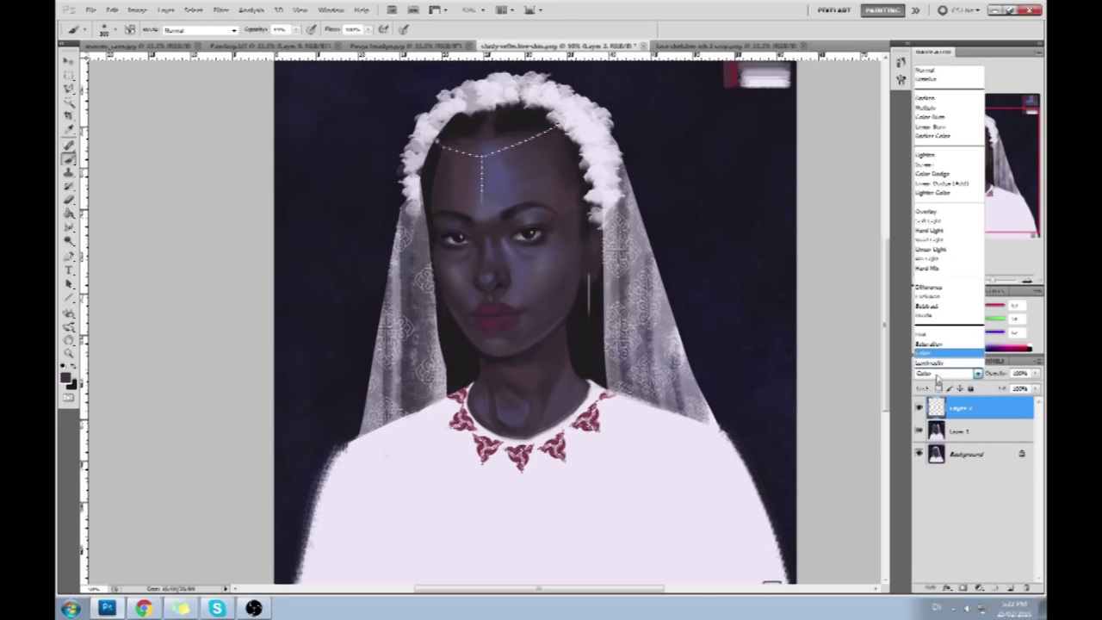
click(956, 97)
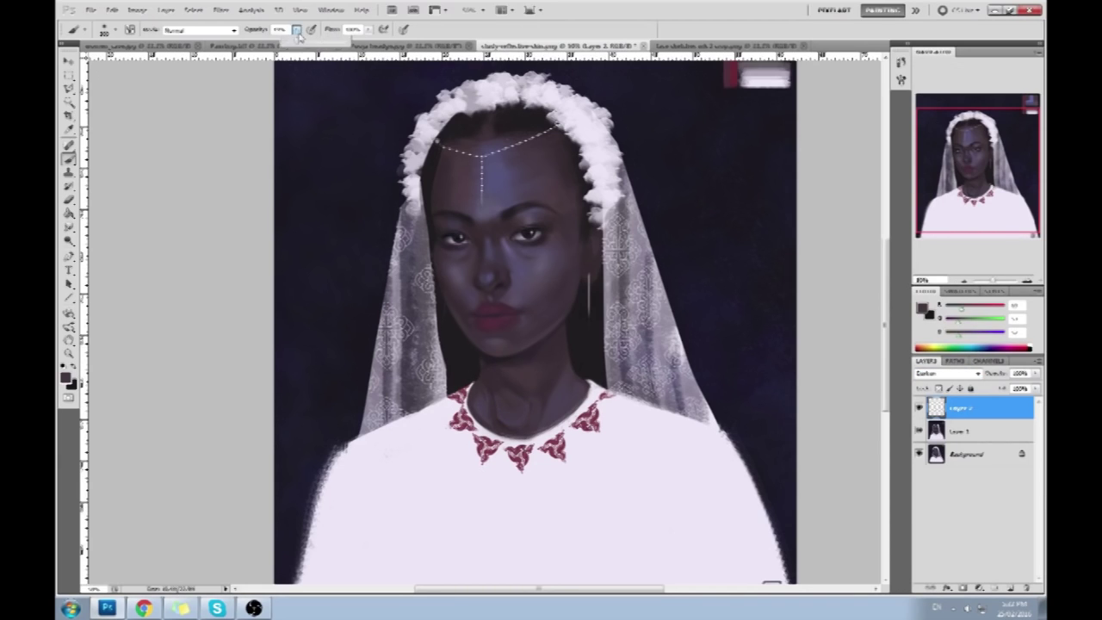
drag(480, 420, 497, 434)
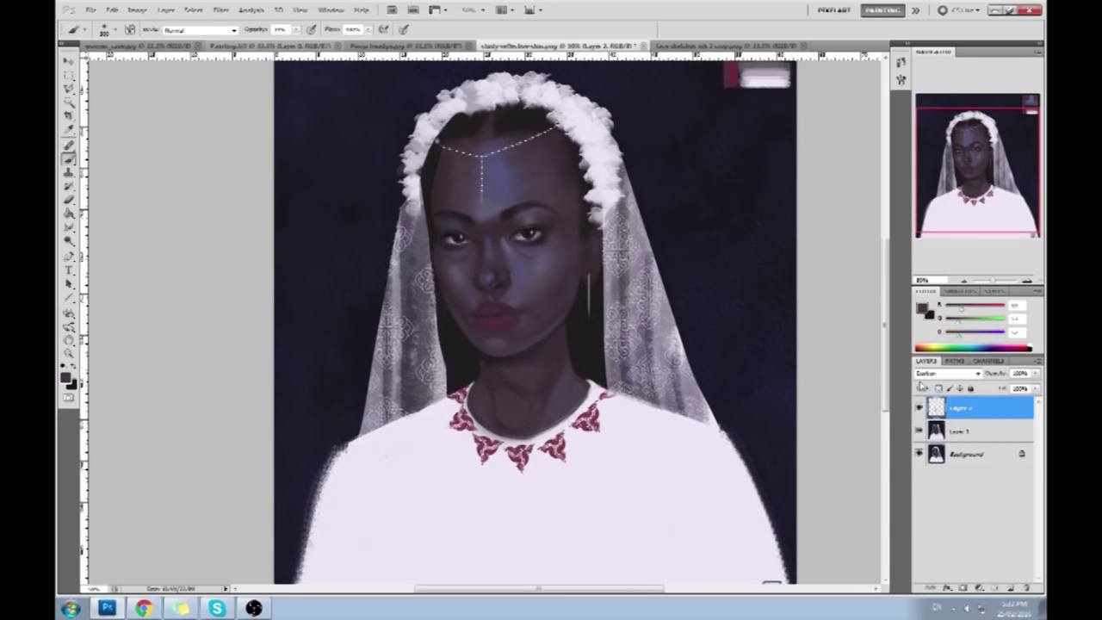
right_click(962, 406)
click(963, 384)
Smudge the paint and toggle Layer 1 to compare, then return to a smaller brush
drag(69, 228, 116, 252)
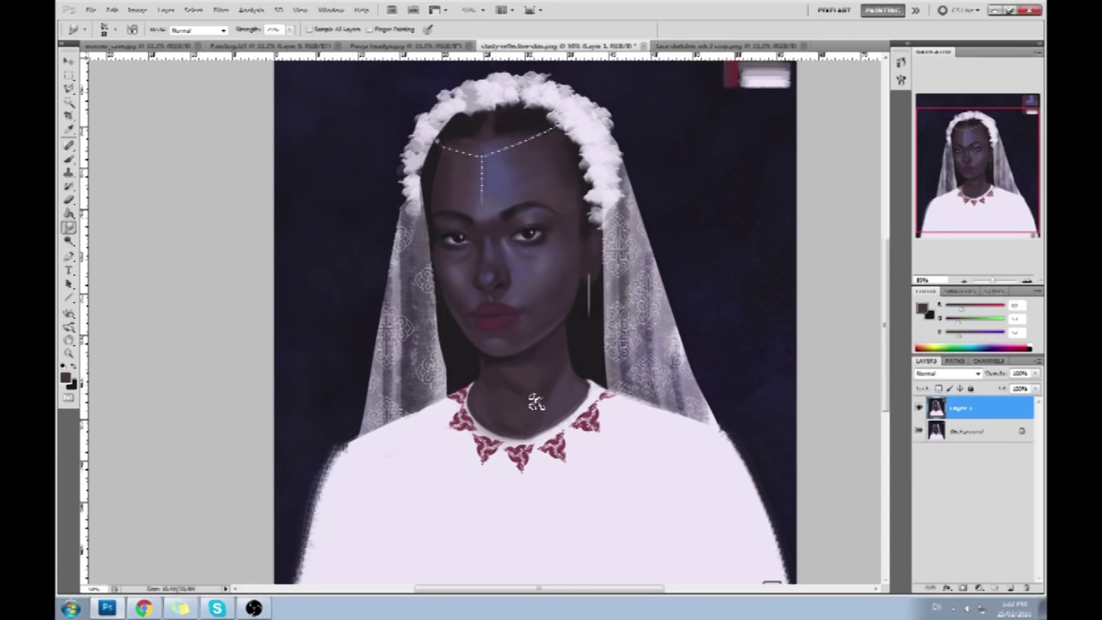
click(918, 408)
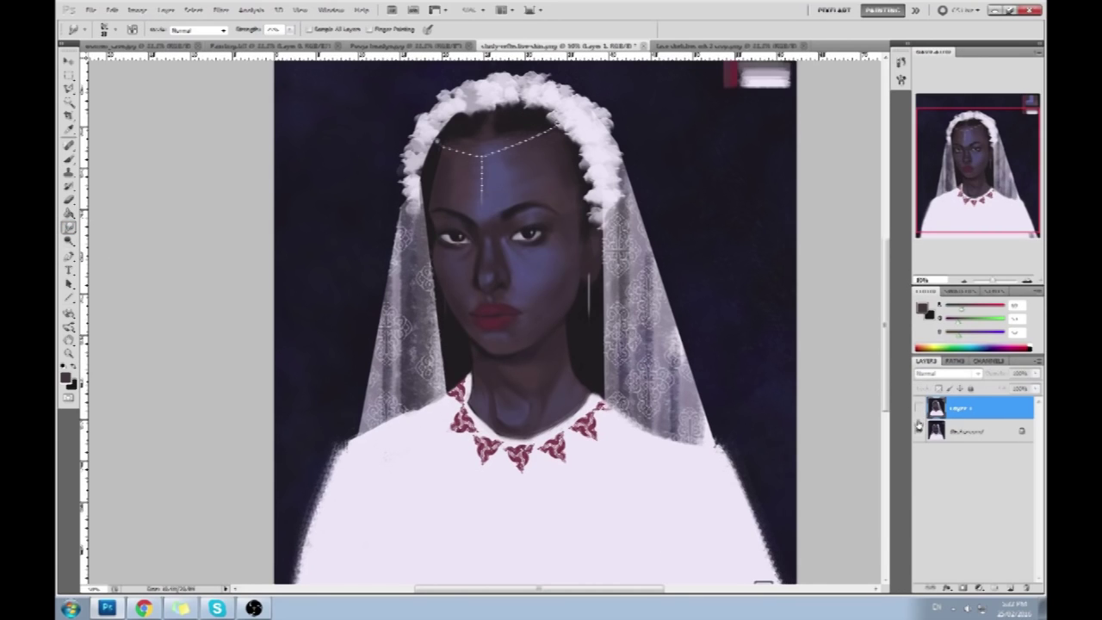
click(918, 409)
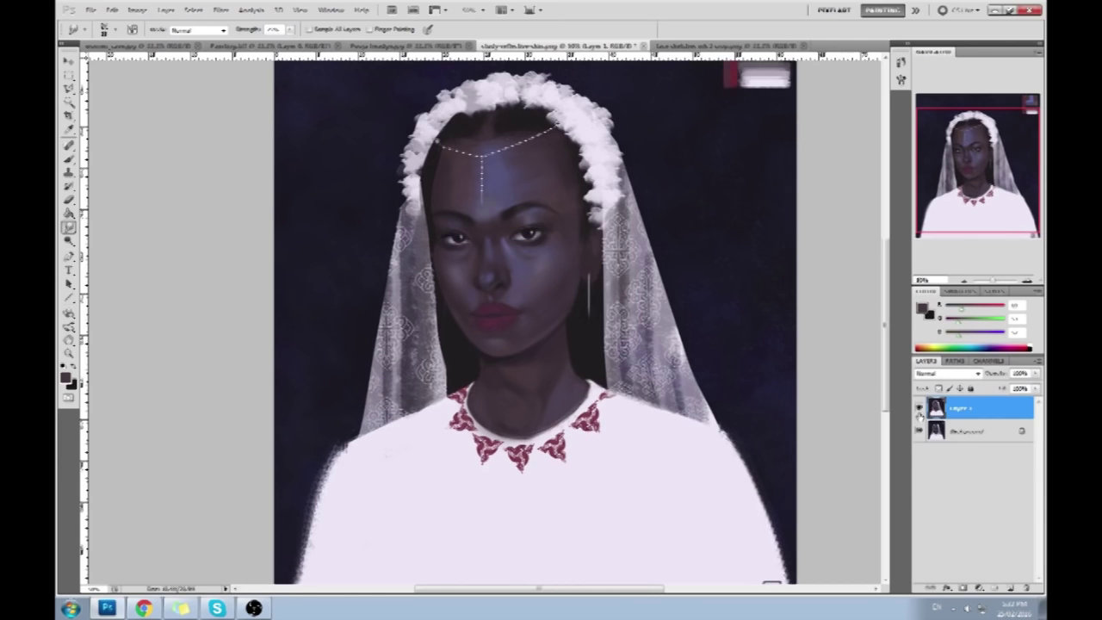
click(918, 410)
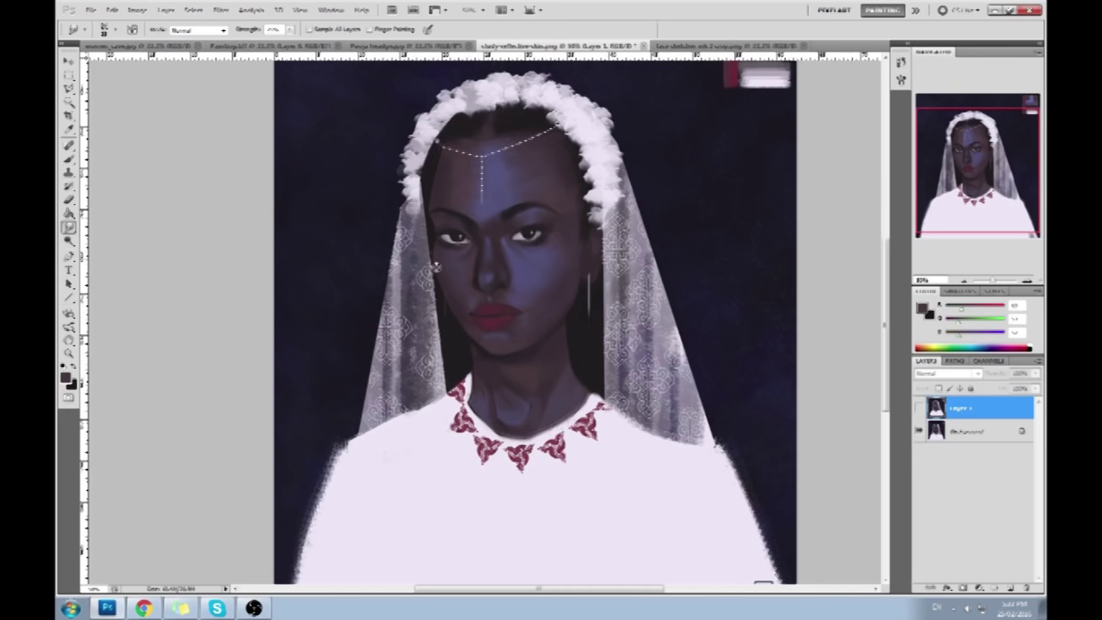
click(918, 410)
click(918, 409)
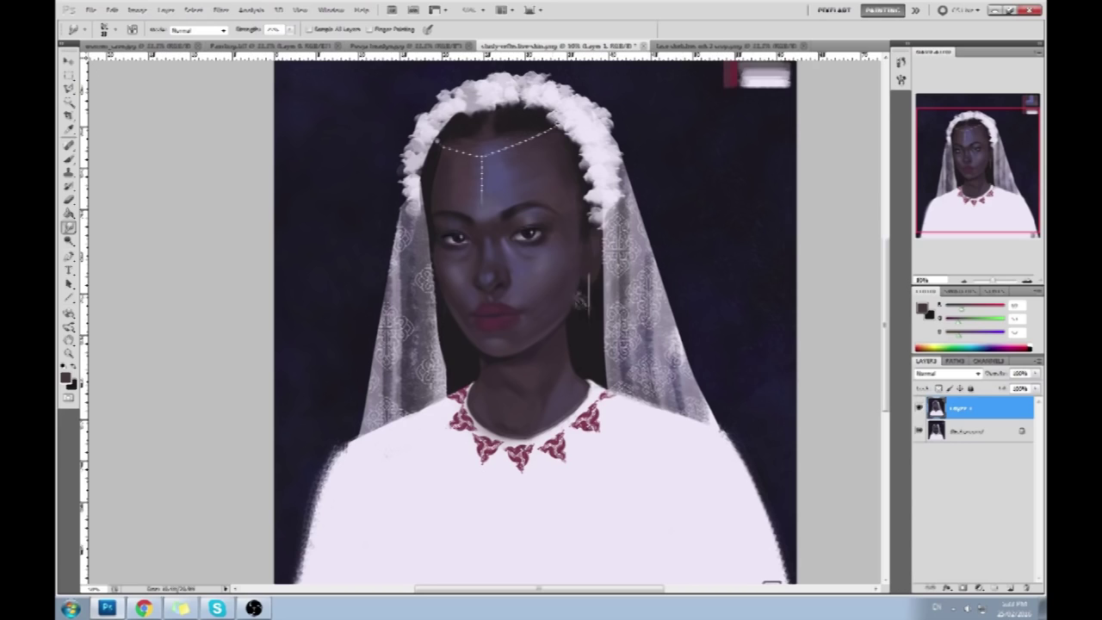
key(b)
key(bracketleft)
key(bracketleft)
key(bracketleft)
key(bracketleft)
key(bracketleft)
key(bracketleft)
key(bracketleft)
key(bracketleft)
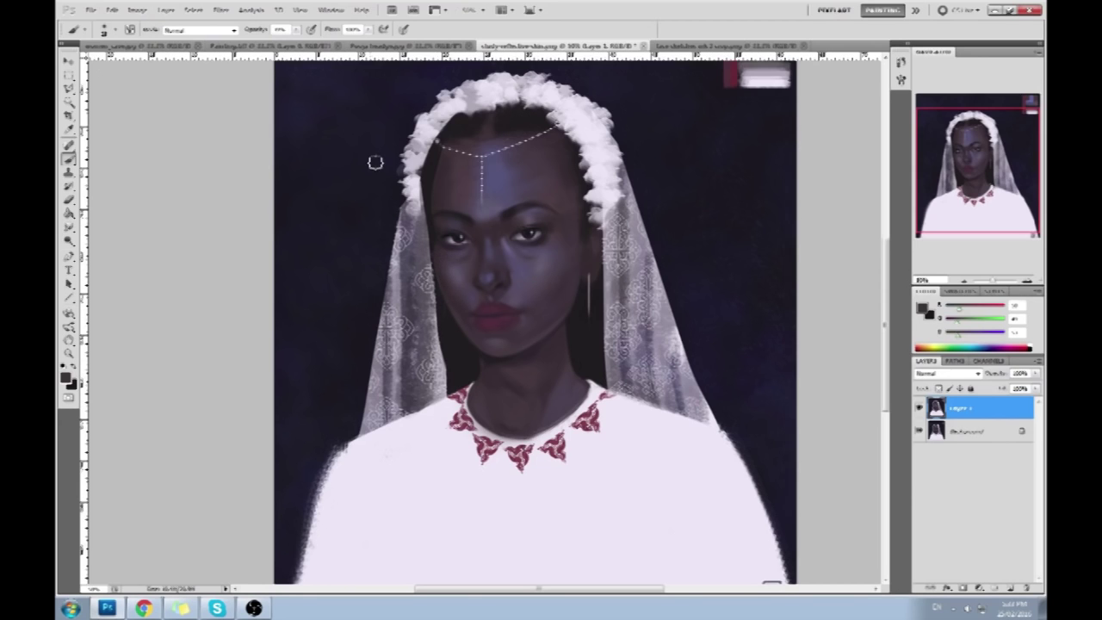
Smudge the facial shading with a lighter sampled skin tone and compare Layer 1 hidden and shown
alt+click(438, 269)
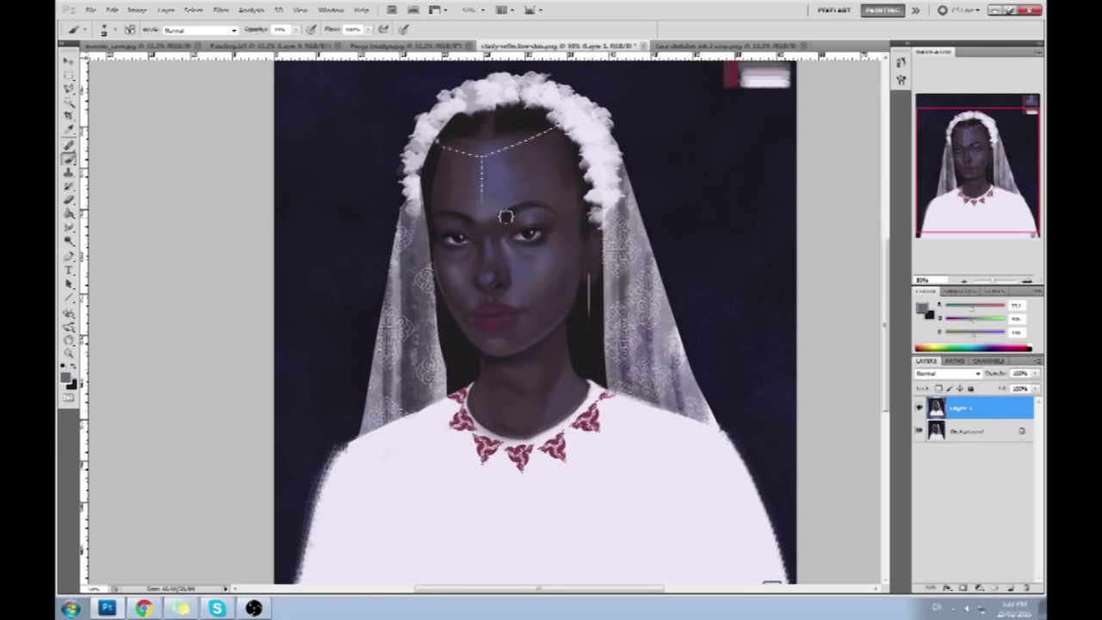
drag(69, 227, 99, 252)
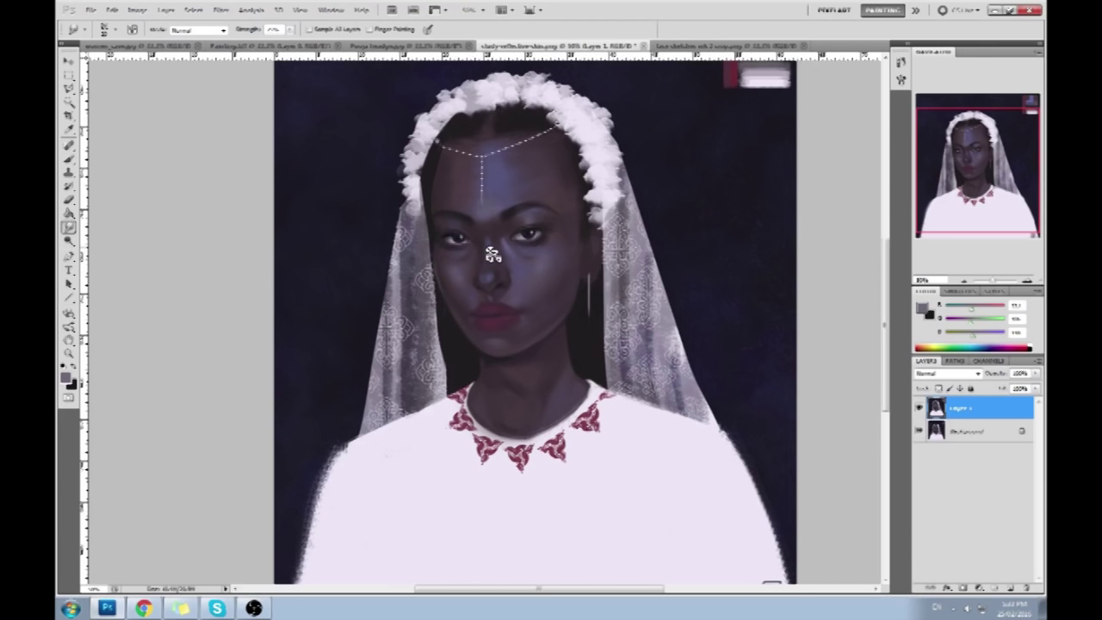
key(b)
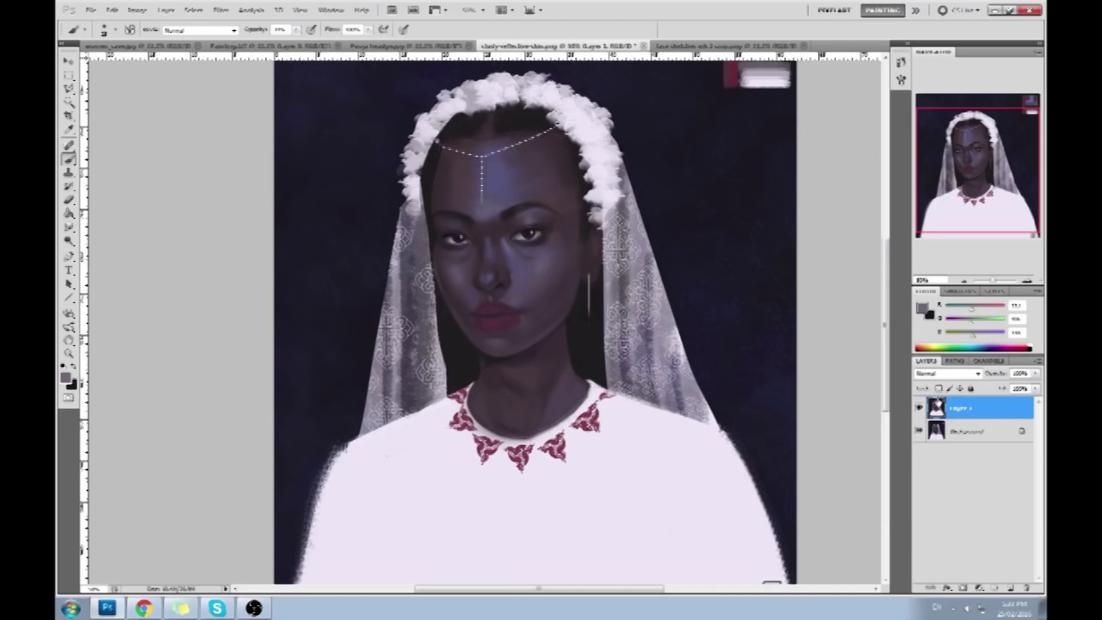
click(919, 410)
click(919, 410)
Deepen the darkest tones with Levels, moving the black input to about 10
key(ctrl+l)
drag(705, 366, 711, 370)
click(895, 254)
Set up the Dodge tool with Range set to Shadows and adjust its exposure
mouse_move(69, 228)
mouse_down()
mouse_move(103, 251)
mouse_move(70, 241)
mouse_move(107, 238)
mouse_up()
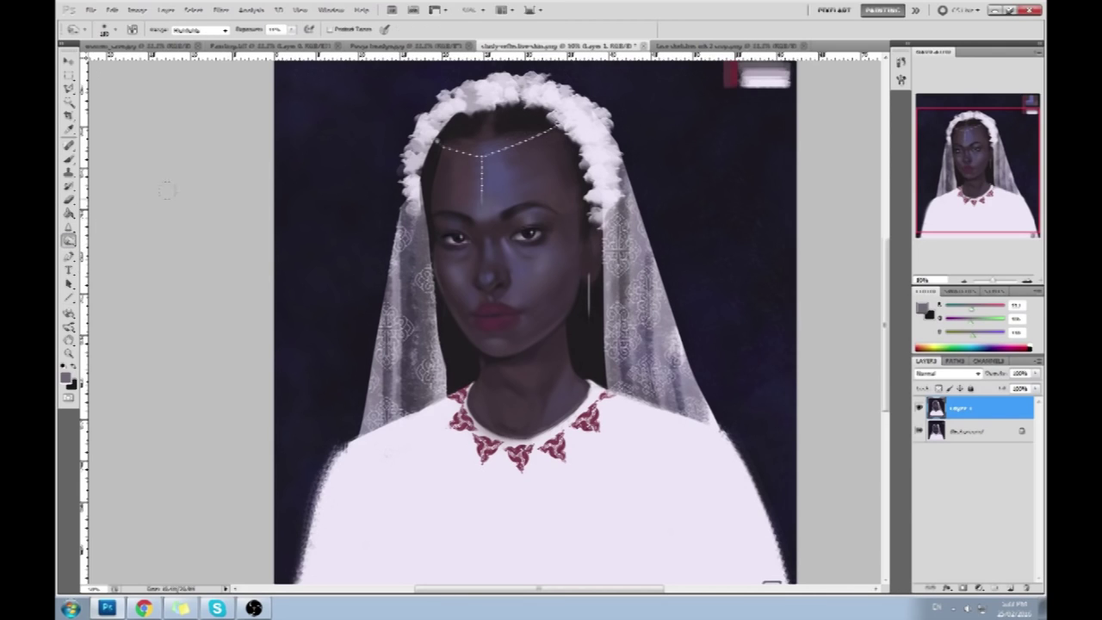
click(222, 30)
click(190, 38)
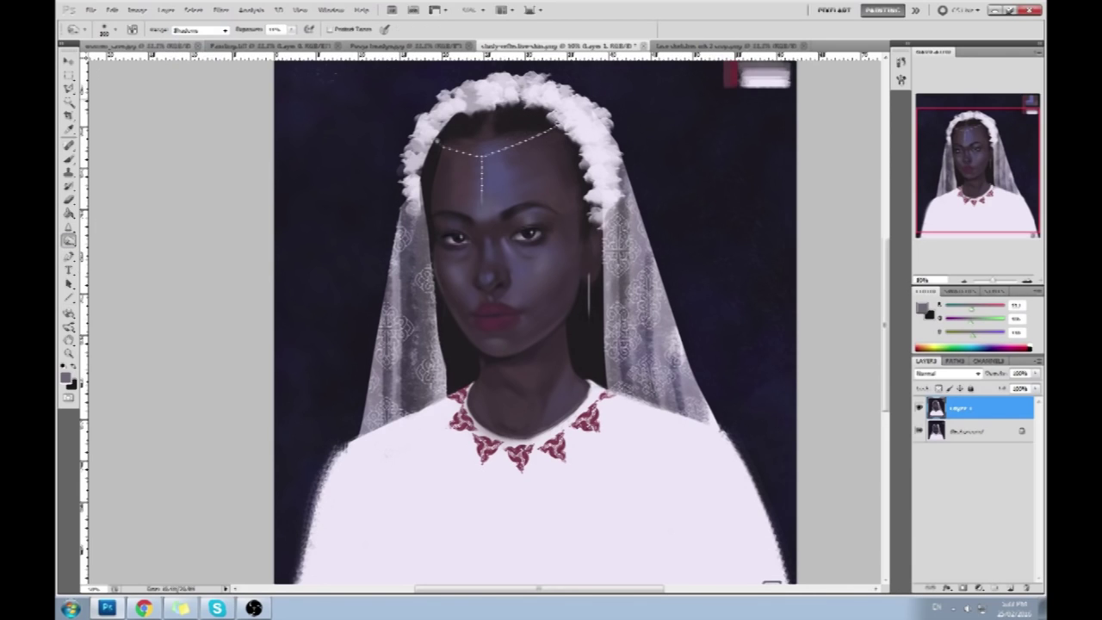
click(289, 30)
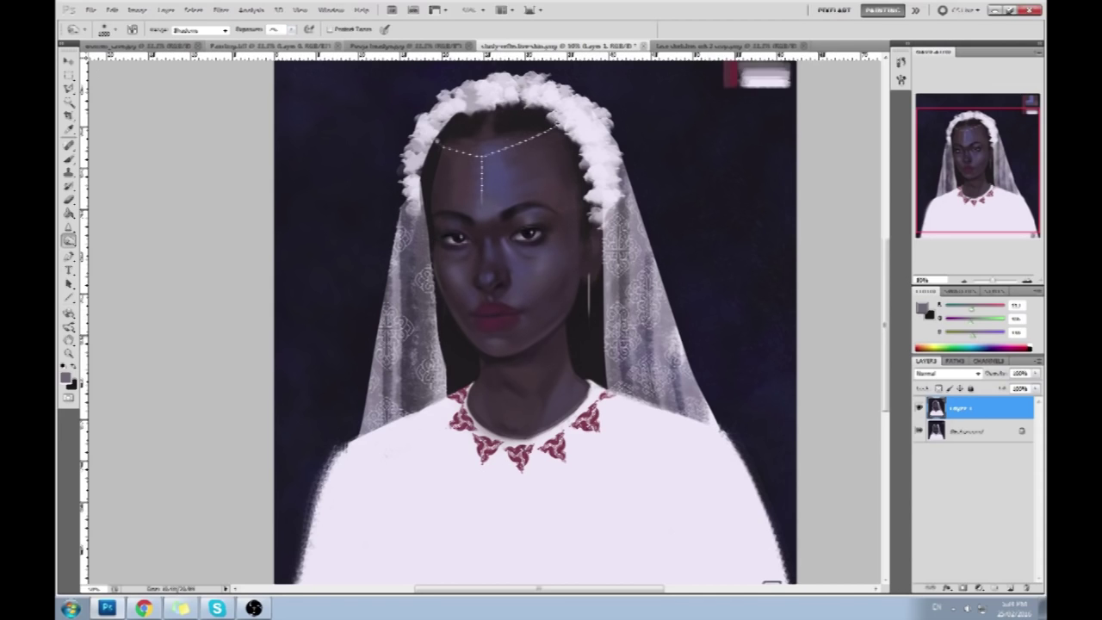
key(m)
right_click(524, 258)
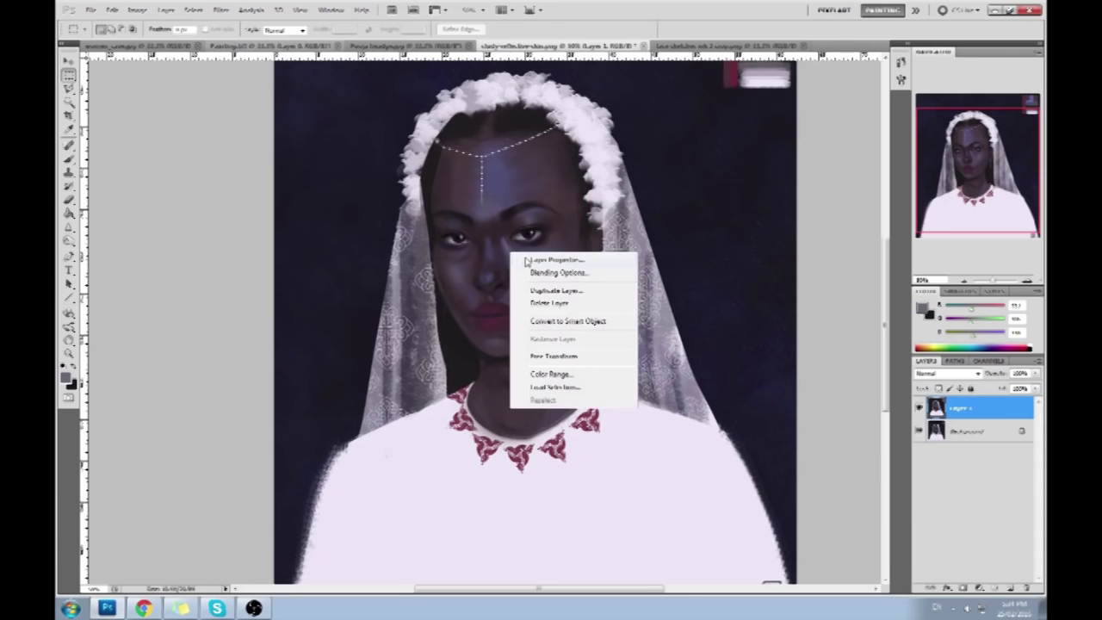
Paint soft shading near the right eye with a sampled dark tone at about 14% brush opacity
click(902, 286)
click(924, 310)
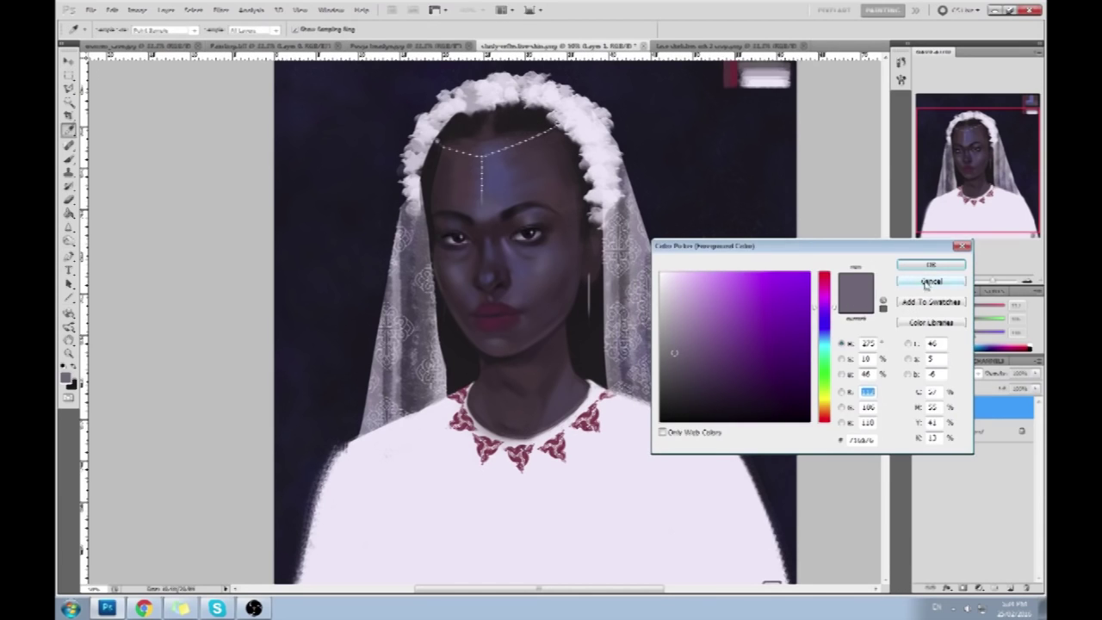
click(925, 284)
key(b)
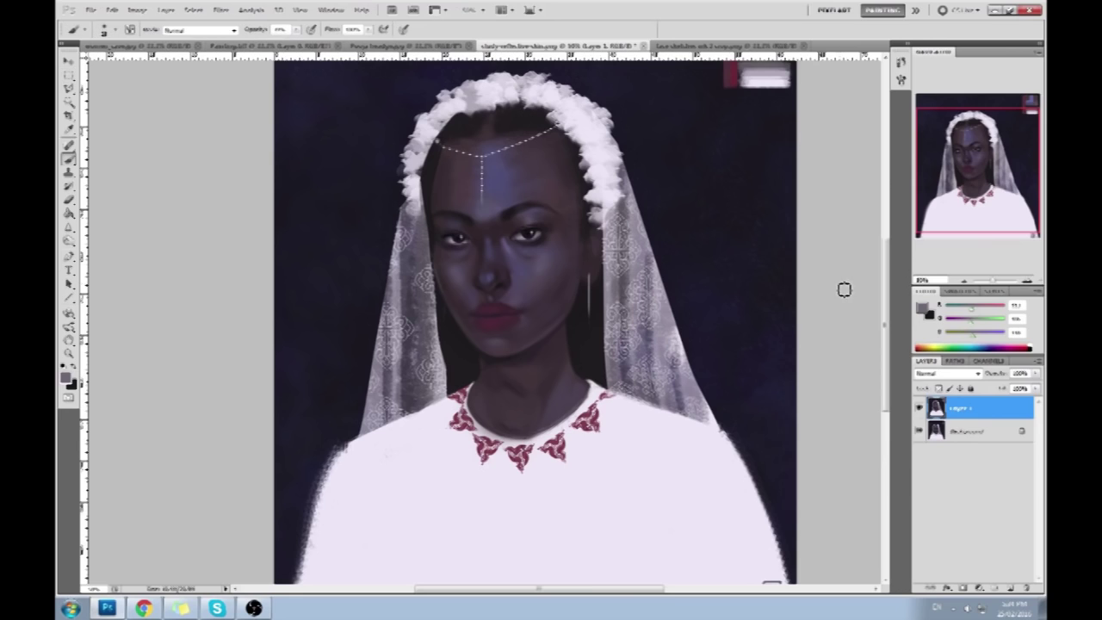
alt+click(511, 239)
drag(297, 30, 226, 45)
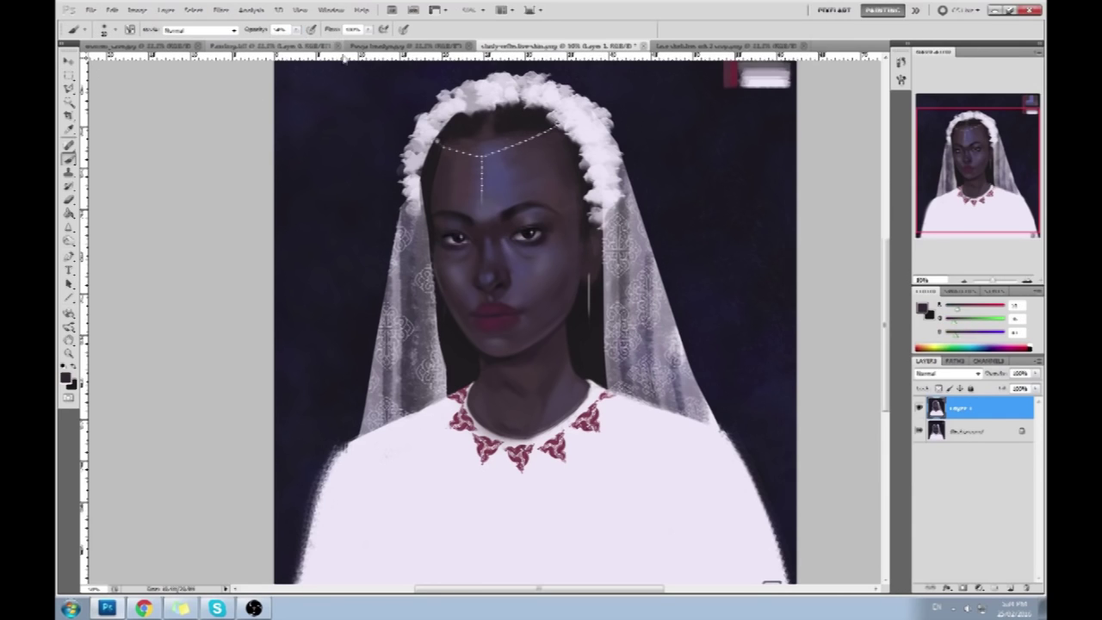
alt+click(520, 235)
click(514, 230)
Adjust a forehead-sampled tone to a darker, muted violet, then sample dark maroon from the lips
alt+click(534, 232)
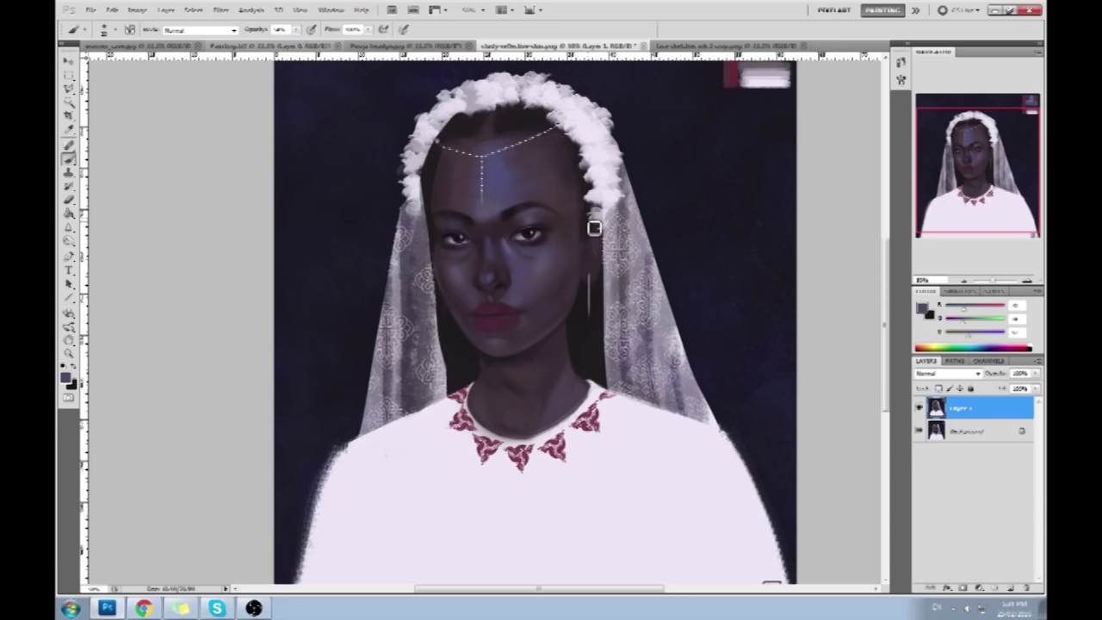
alt+click(522, 205)
alt+click(523, 203)
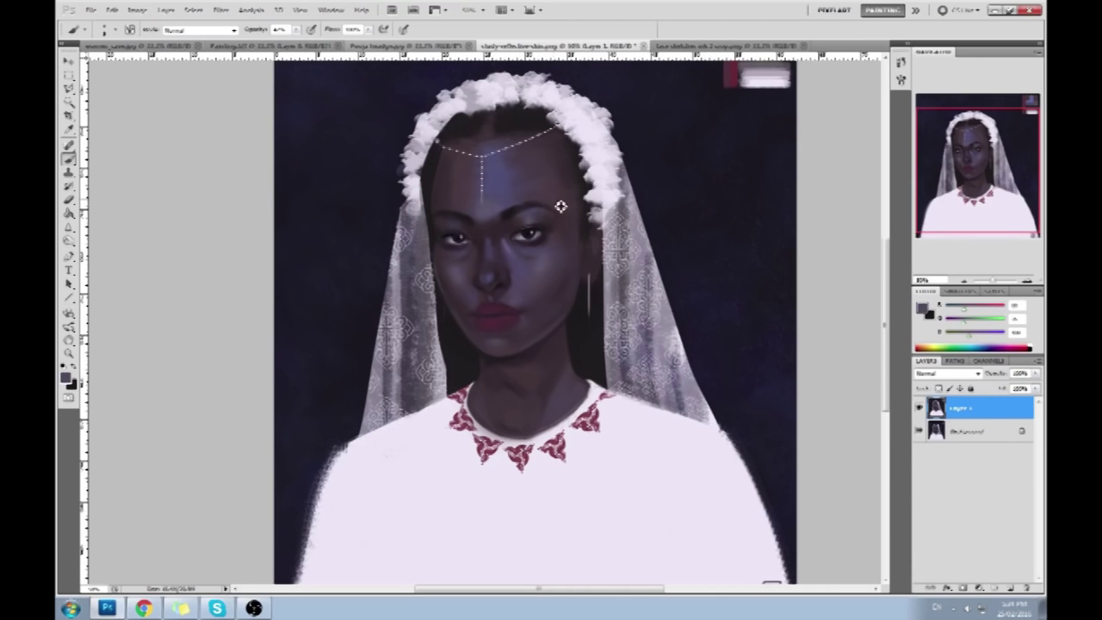
click(923, 308)
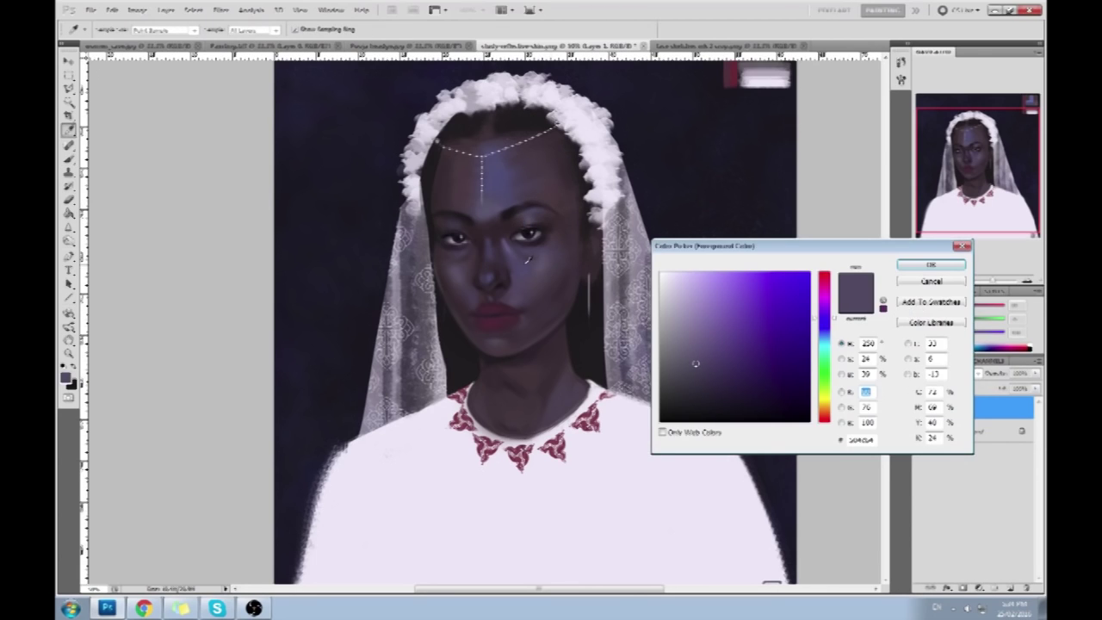
click(539, 274)
mouse_move(684, 367)
mouse_down()
mouse_move(676, 363)
mouse_move(679, 379)
mouse_move(659, 365)
mouse_move(624, 372)
mouse_move(647, 303)
mouse_move(637, 301)
mouse_up()
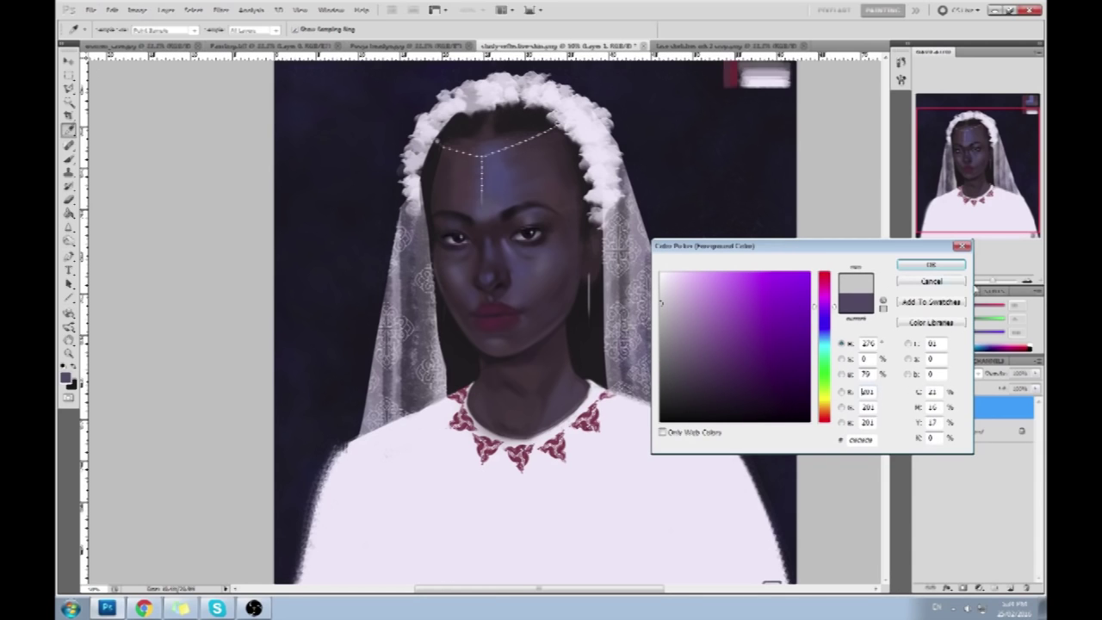
click(926, 282)
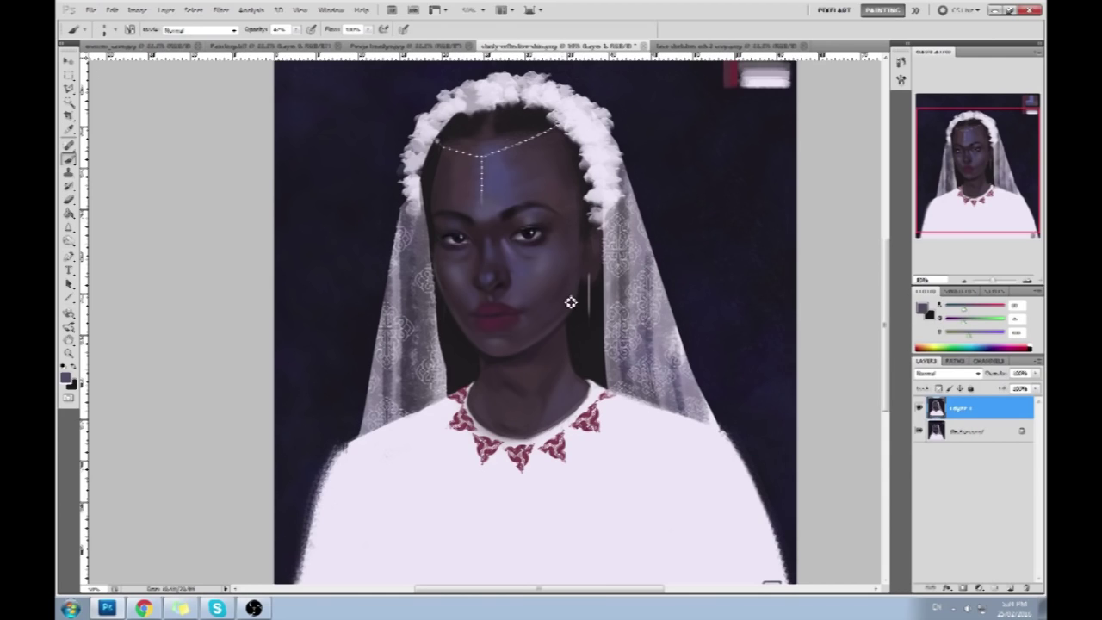
alt+click(487, 327)
drag(69, 246, 107, 250)
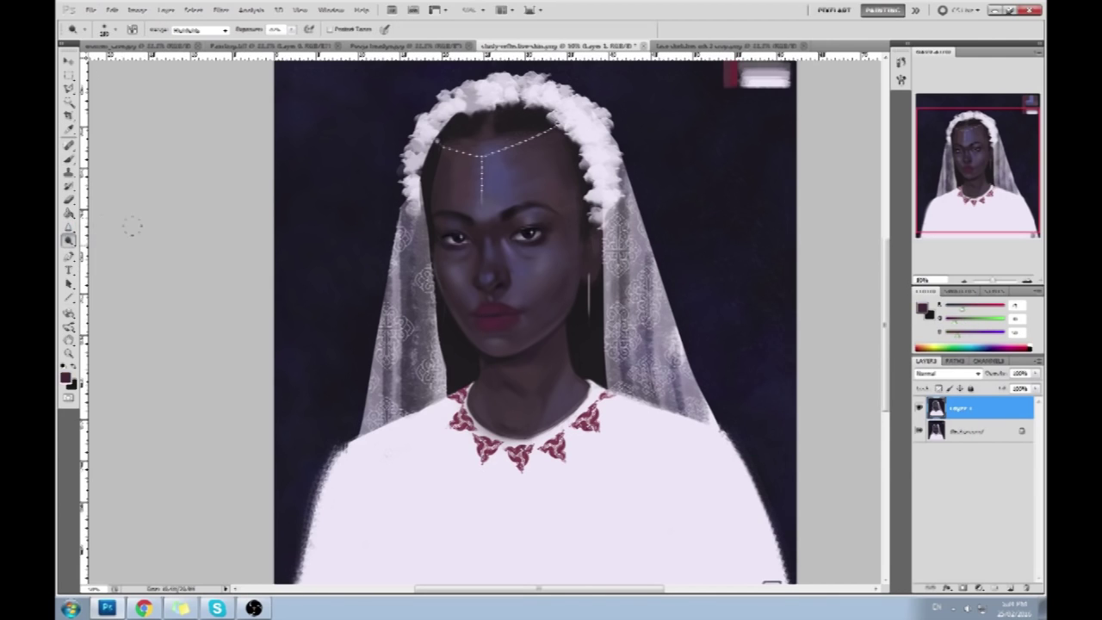
Burn deeper shading into the lips, then sample a colour near the eye with the Brush
mouse_move(508, 311)
mouse_down()
mouse_move(487, 320)
mouse_move(500, 322)
mouse_up()
key(b)
alt+click(503, 234)
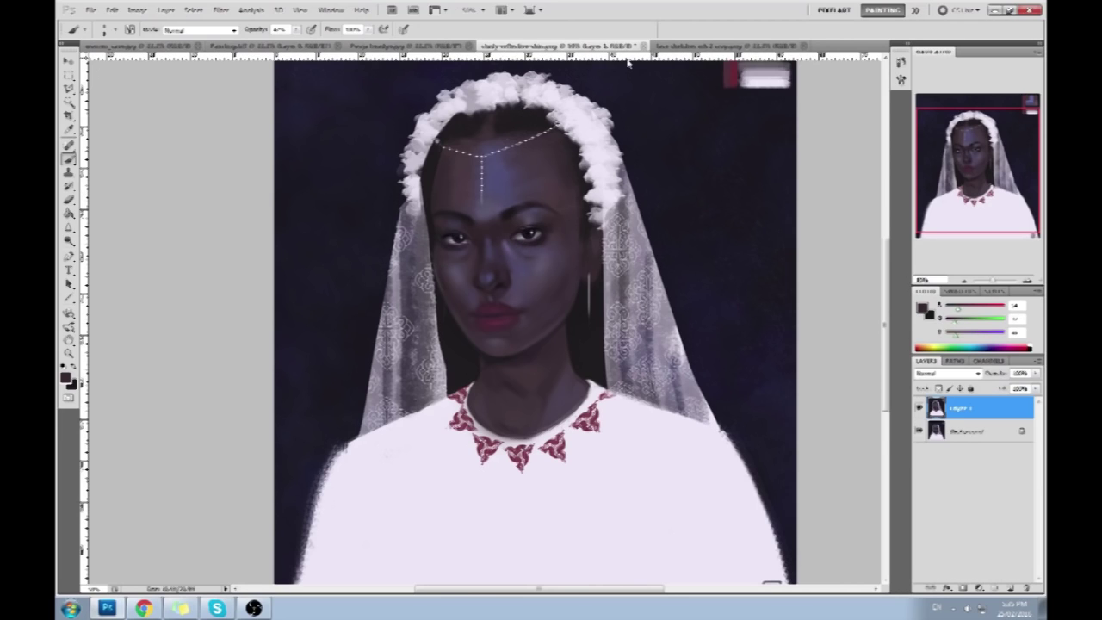
Compare by toggling Layer 1, leaving it hidden, and re-centre the face at 50% zoom
click(919, 409)
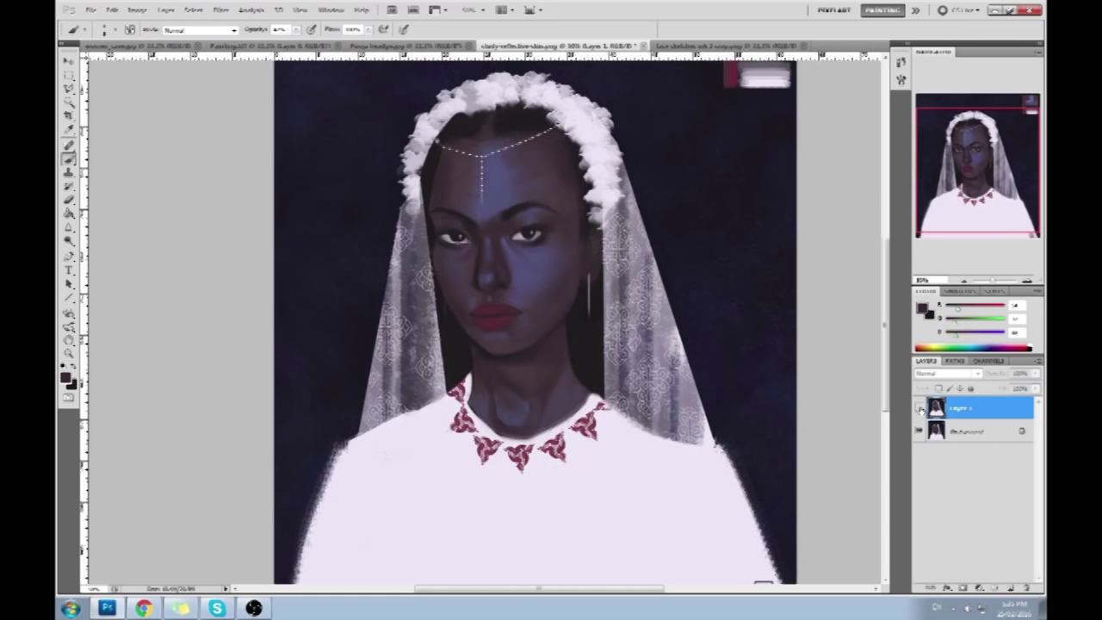
click(919, 409)
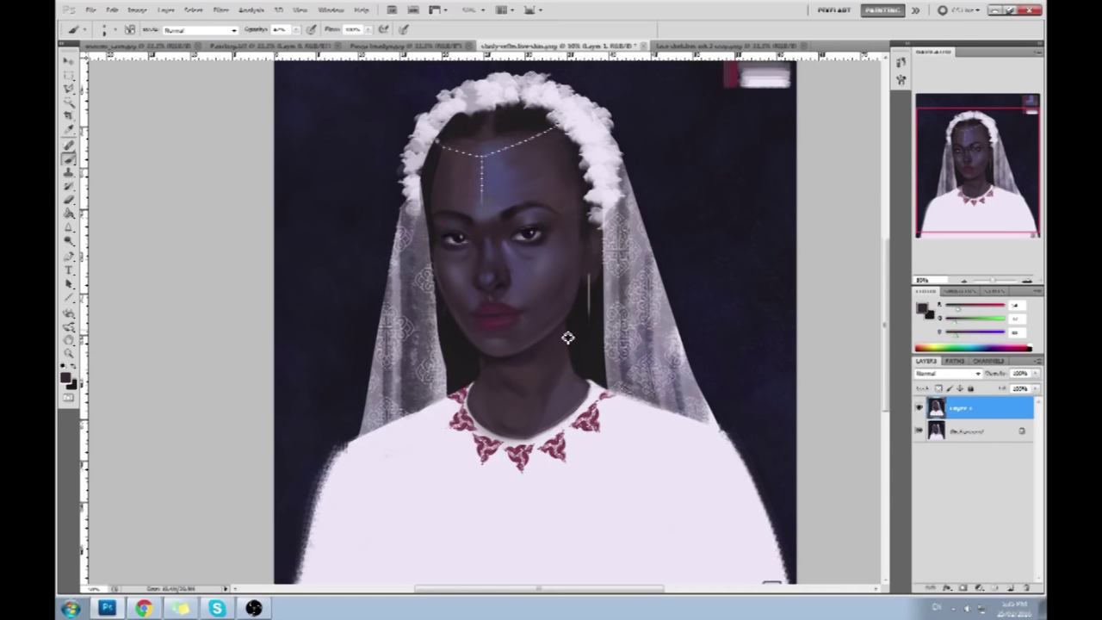
click(918, 409)
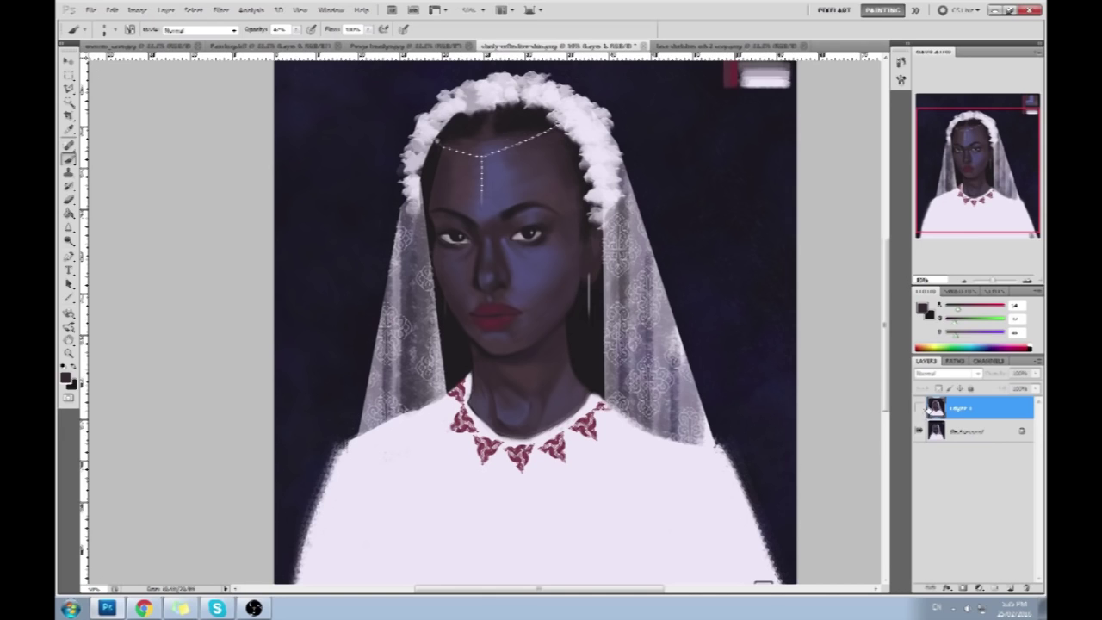
key(ctrl+minus)
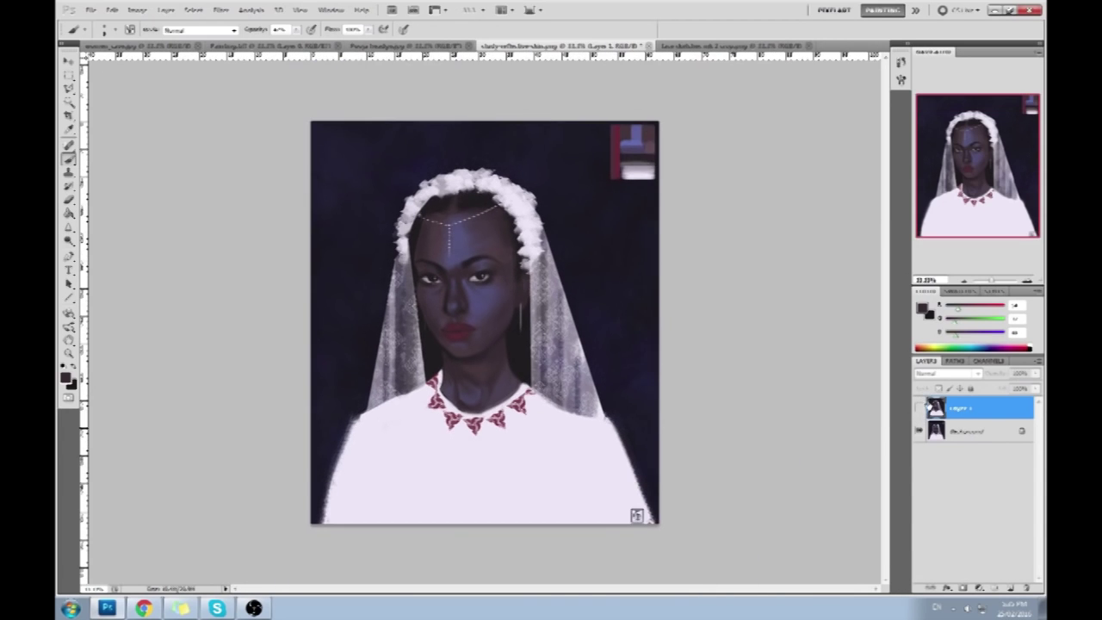
key(ctrl+plus)
drag(732, 388, 783, 362)
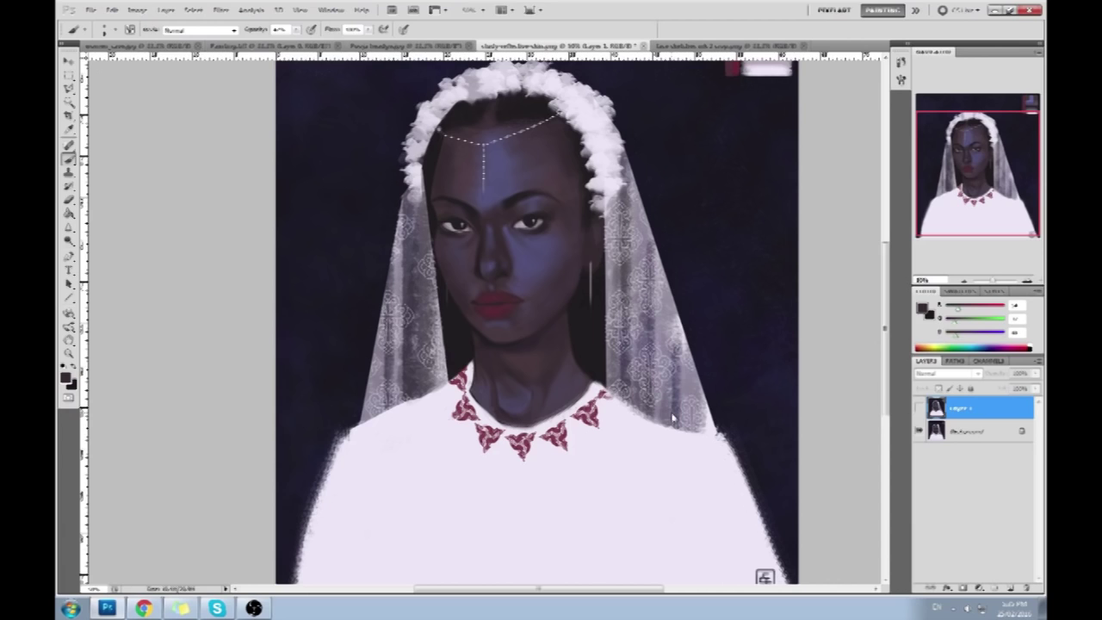
Show Layer 1 again and brush a black accent at the lips' right corner
click(919, 409)
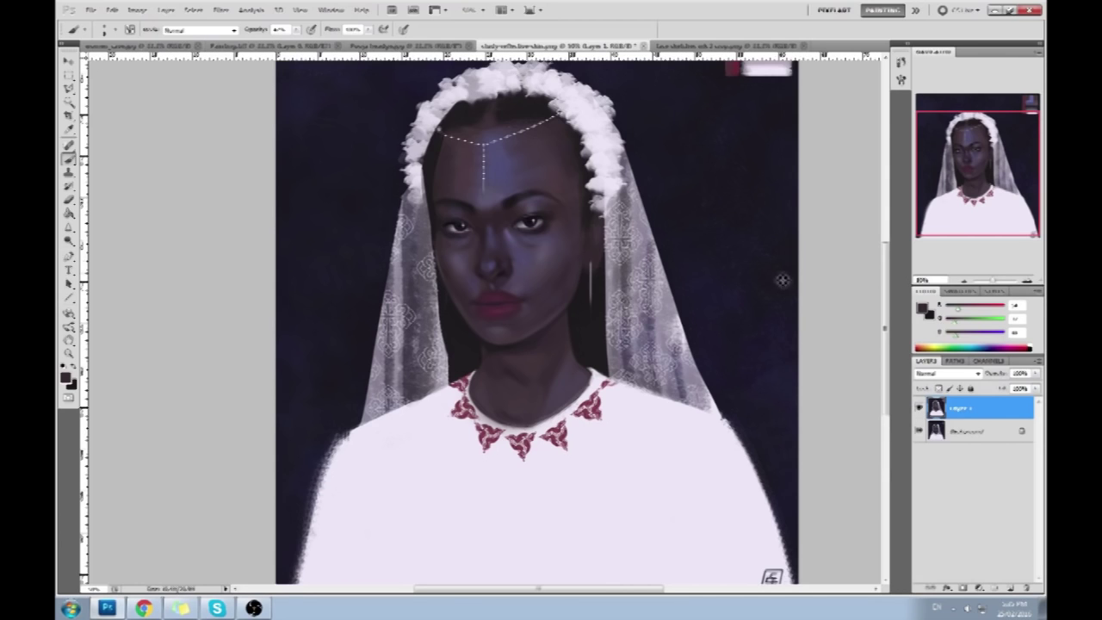
alt+click(509, 233)
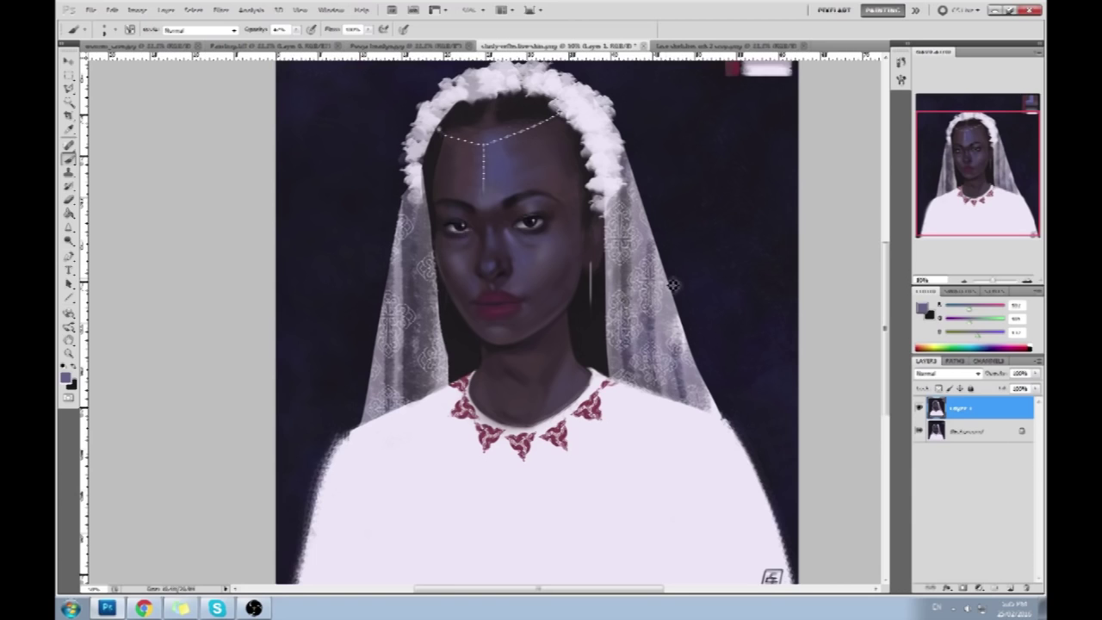
key(d)
drag(520, 301, 511, 307)
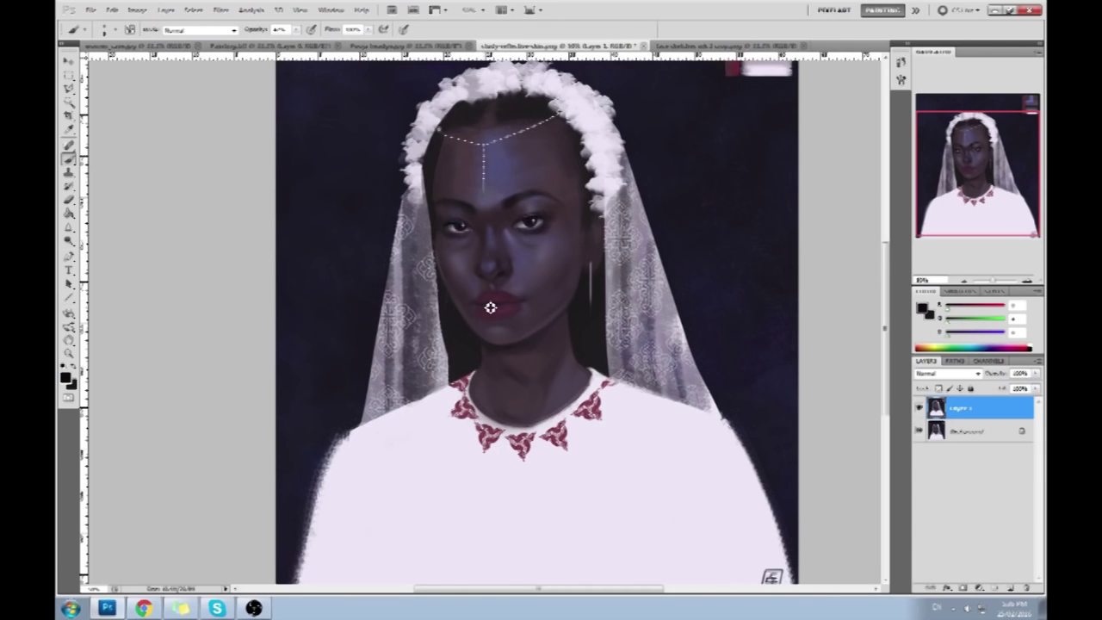
Sample skin tones between the eyebrows and forehead, zoom out, and flip the canvas horizontally
alt+click(525, 198)
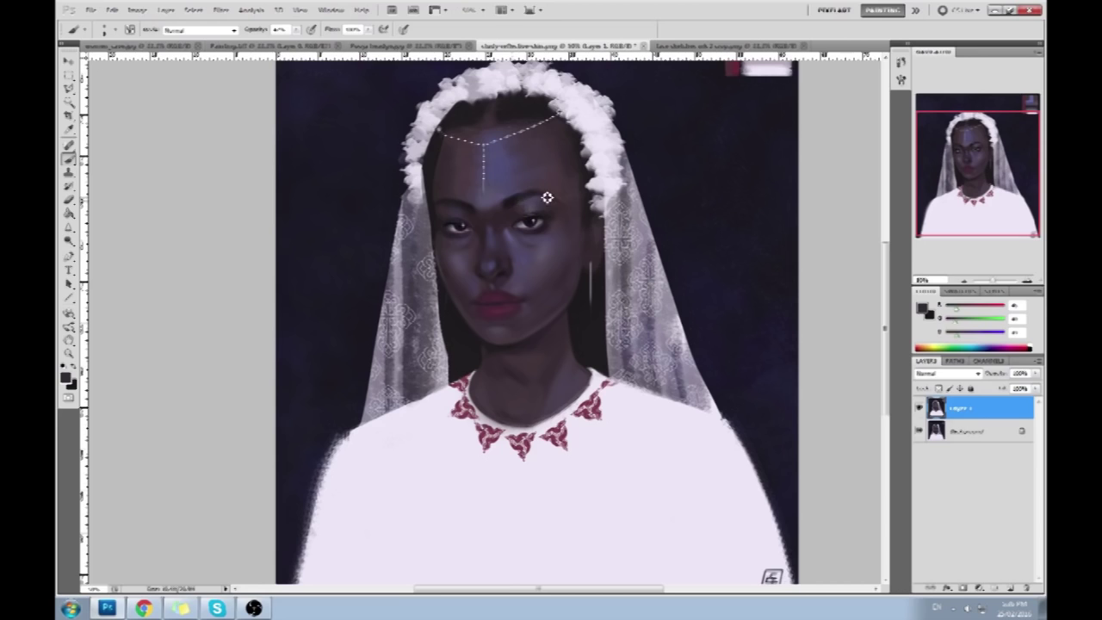
alt+click(527, 205)
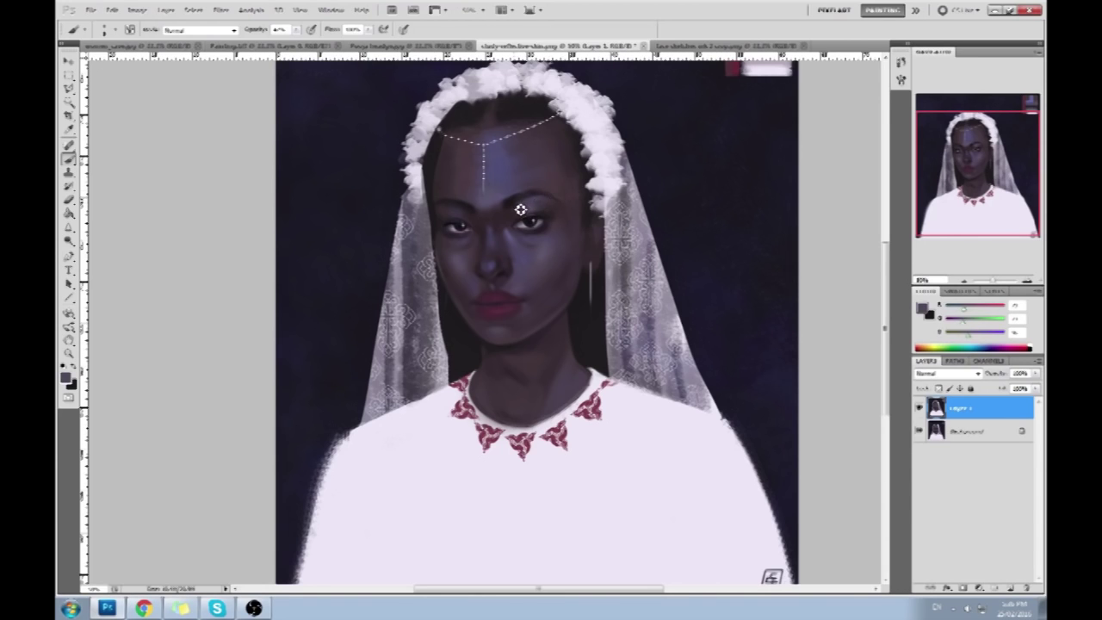
alt+click(461, 205)
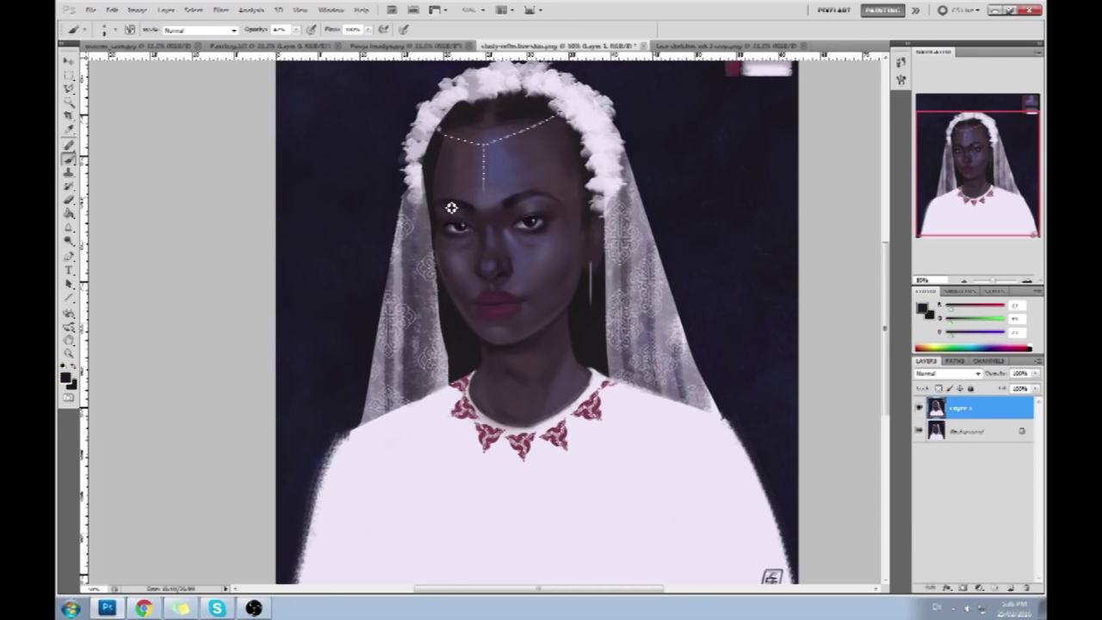
alt+click(480, 198)
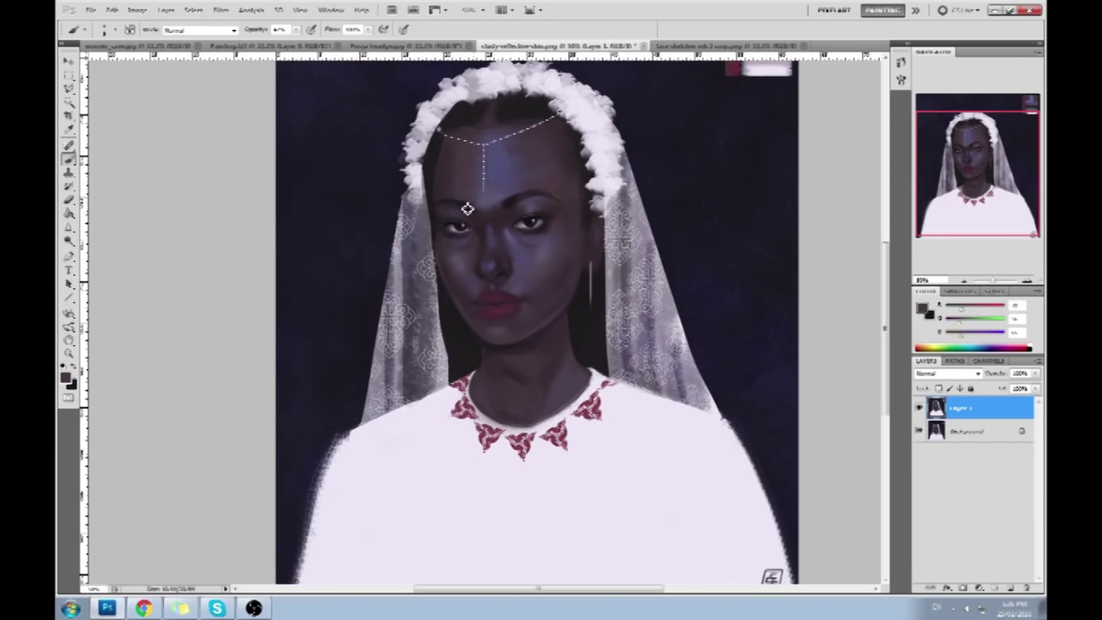
alt+click(461, 203)
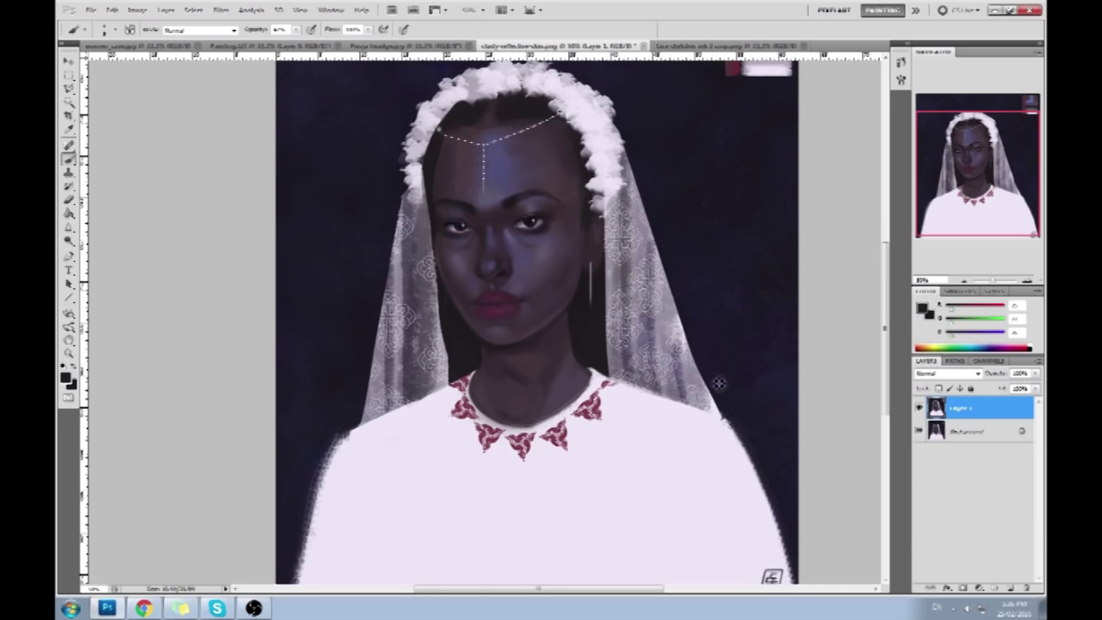
key(ctrl+minus)
key(ctrl+shift+h)
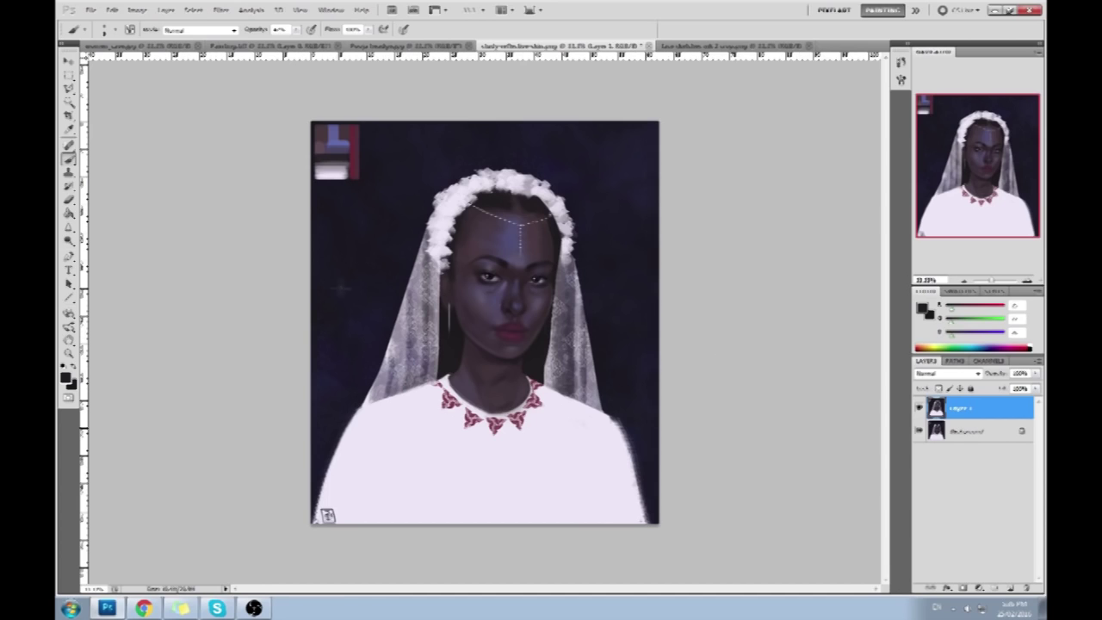
Sample a grey-violet face tone and add a new layer set to Lighten
alt+click(491, 278)
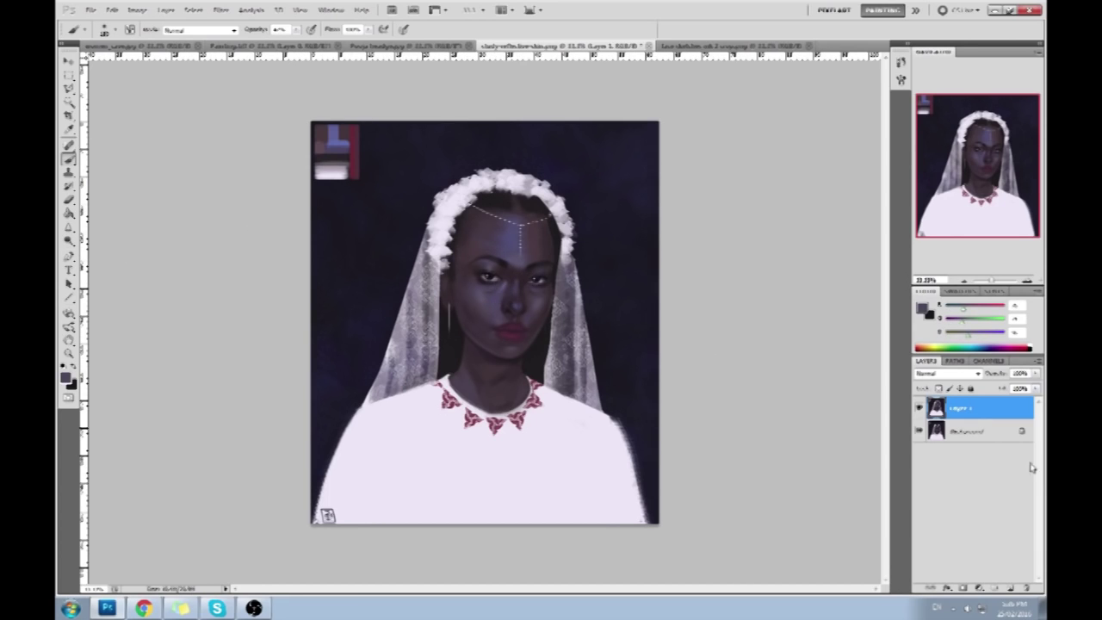
click(1010, 588)
click(953, 375)
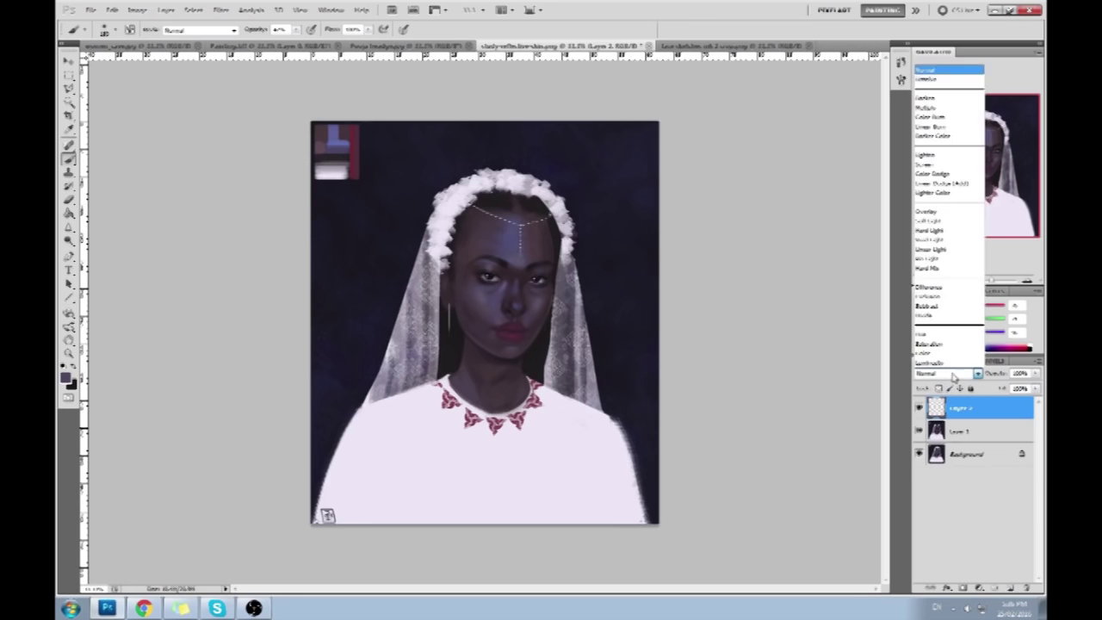
click(927, 154)
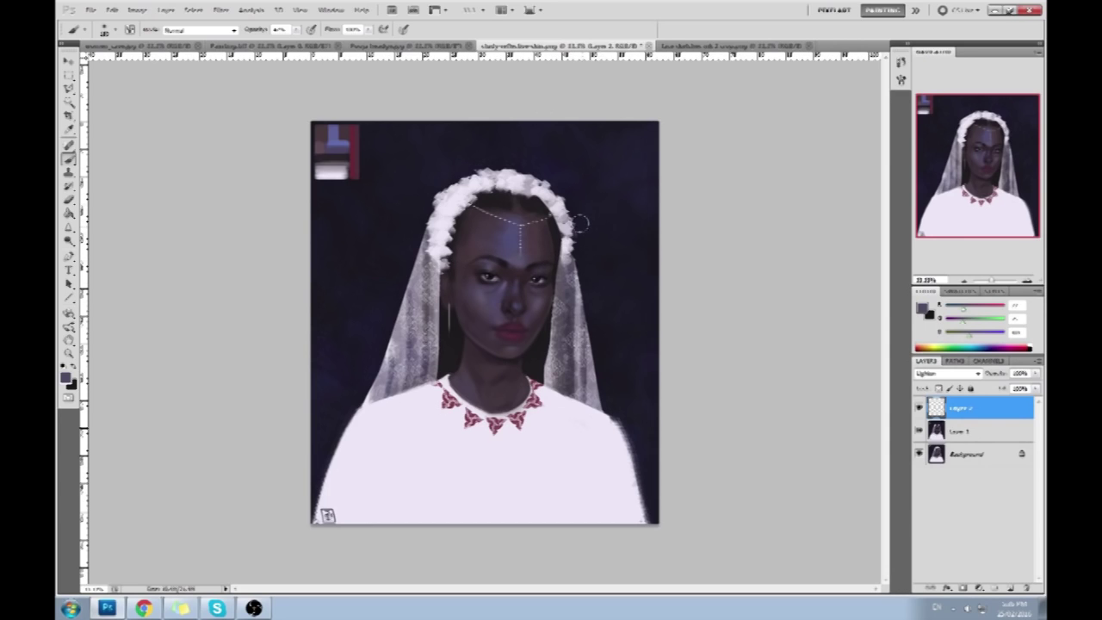
Compare Layer 1 hidden and shown, flip the canvas back, and select Layer 1
click(919, 431)
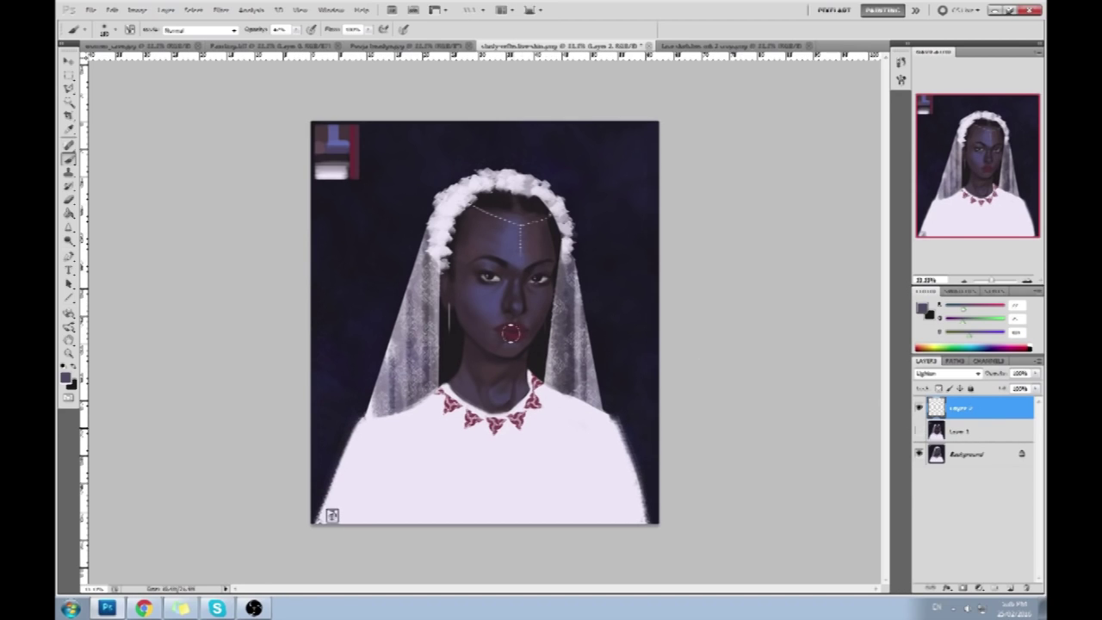
click(919, 431)
key(ctrl+shift+h)
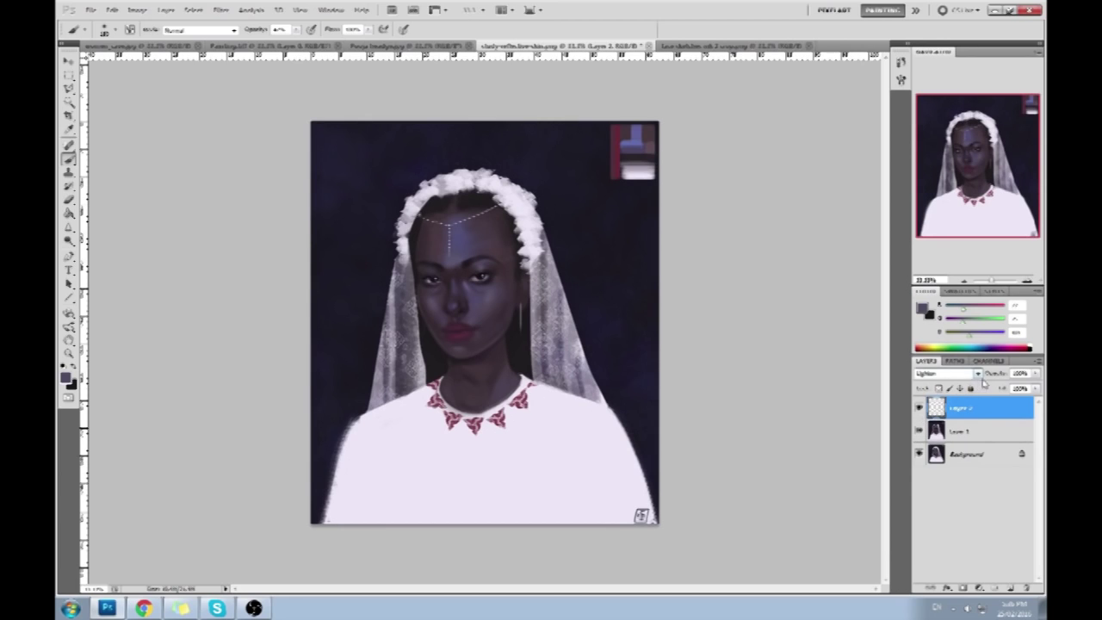
click(969, 433)
Rotate Layer 1 slightly clockwise and apply the transform
key(v)
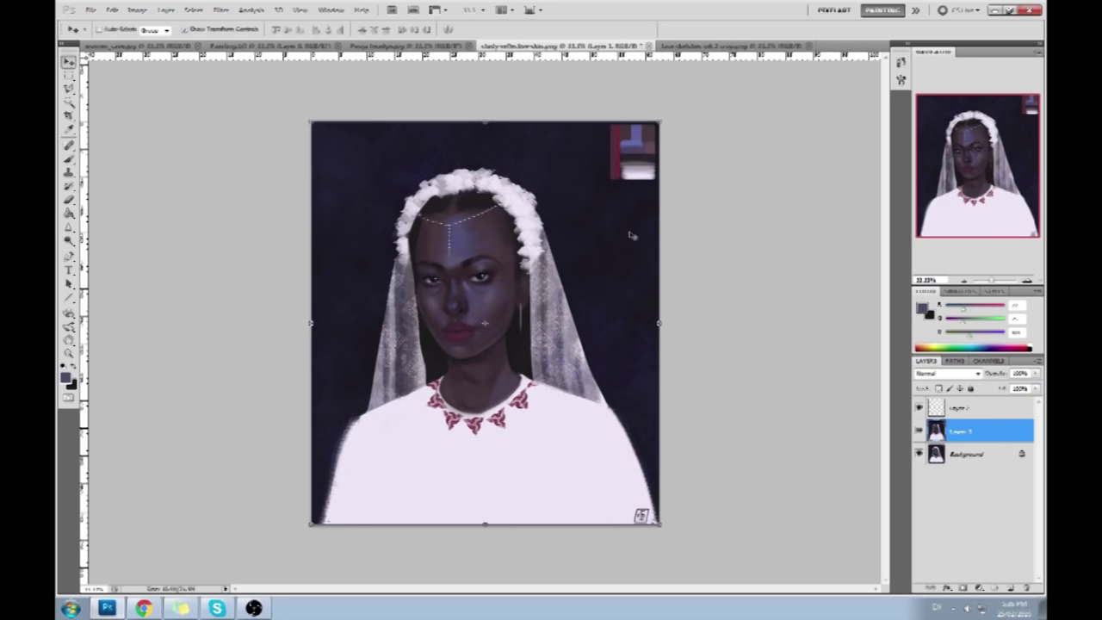
drag(676, 117, 633, 53)
click(647, 29)
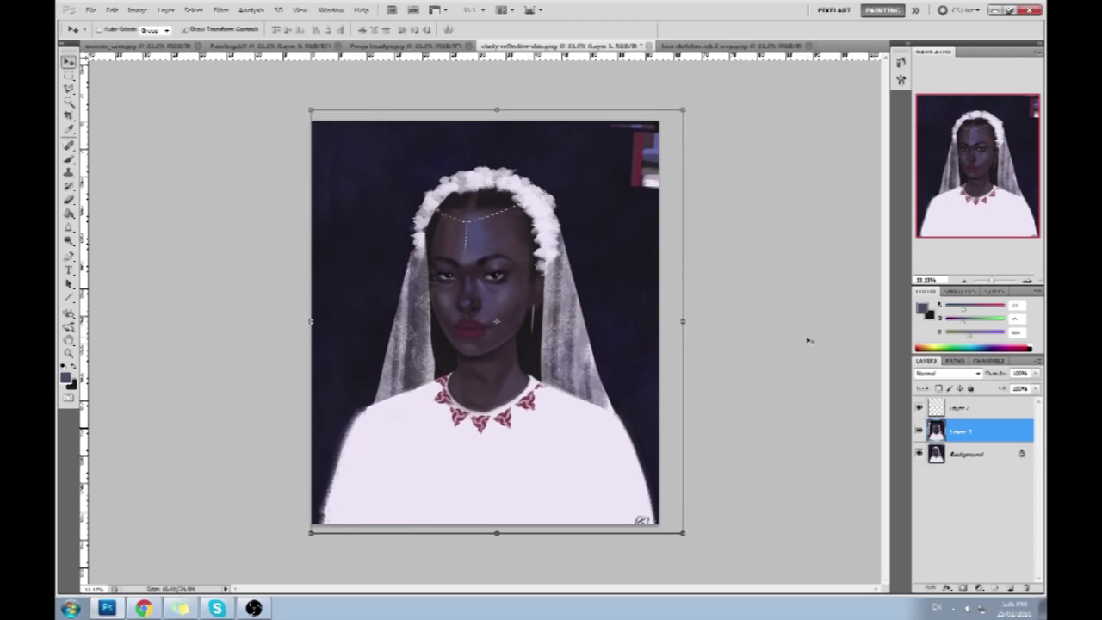
Add a layer above the Background and paint brown skin tones near the nose at 100% opacity
click(972, 453)
click(1012, 588)
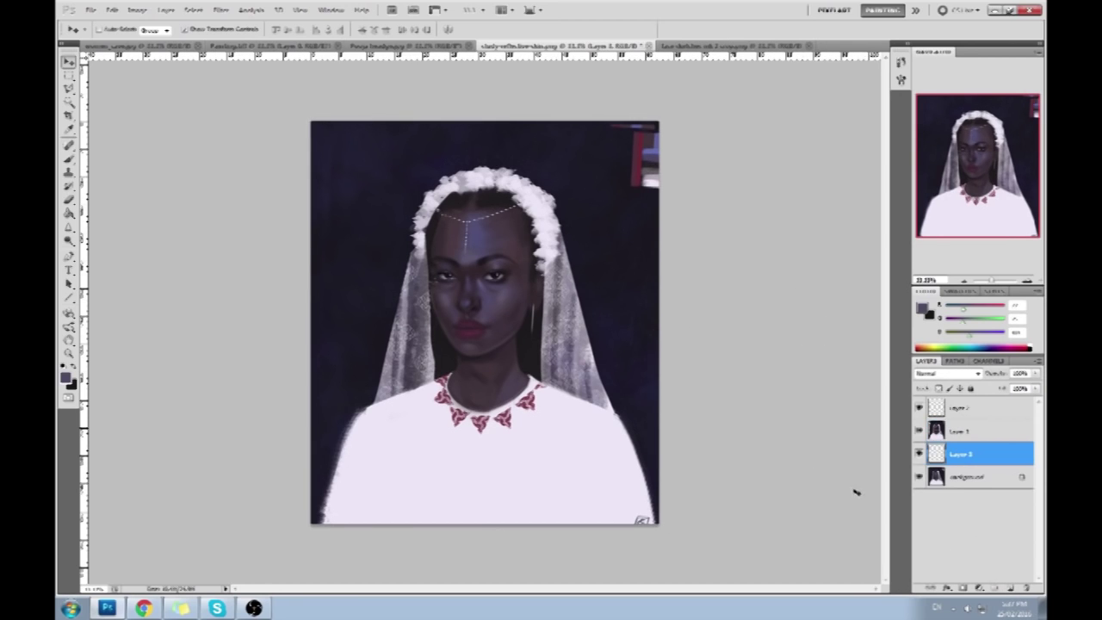
key(b)
alt+click(428, 263)
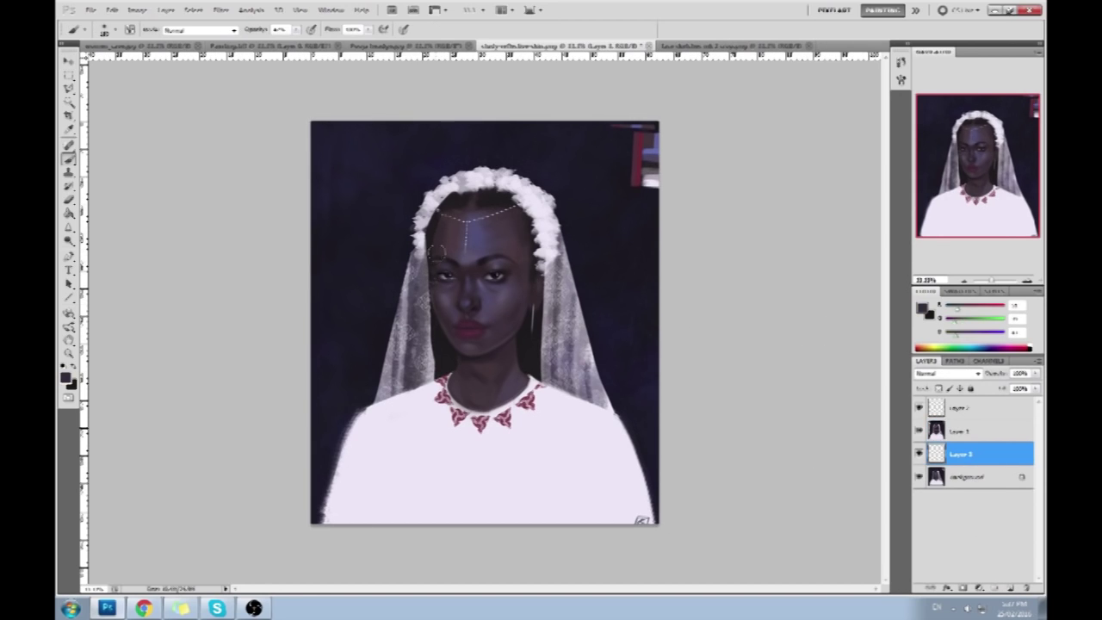
mouse_move(296, 30)
mouse_down()
mouse_move(298, 40)
mouse_move(391, 52)
mouse_up()
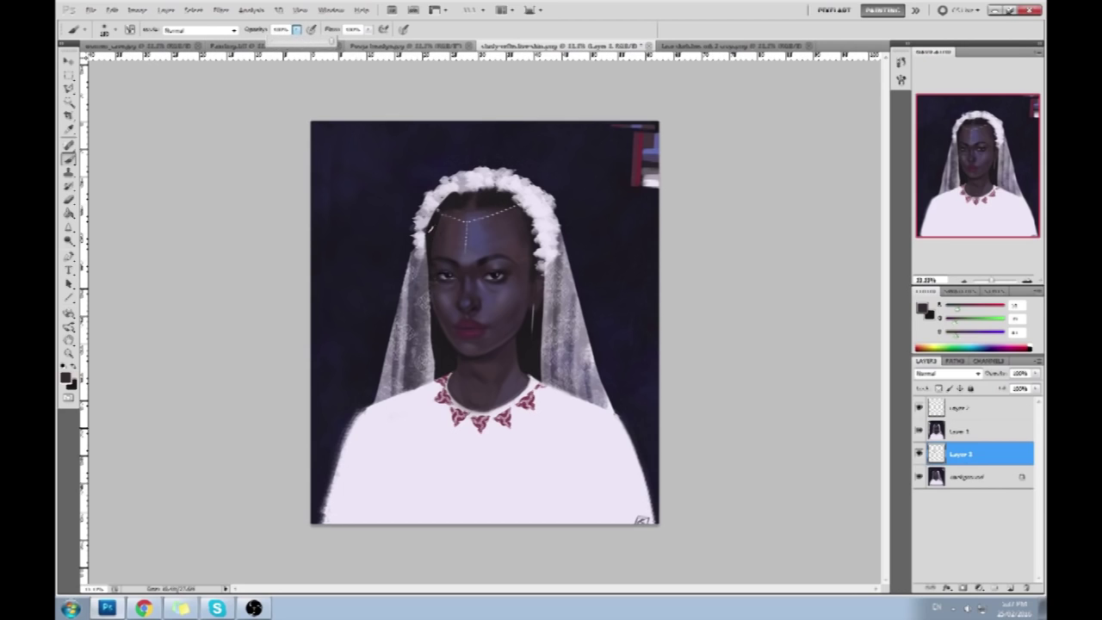
click(430, 228)
alt+click(436, 263)
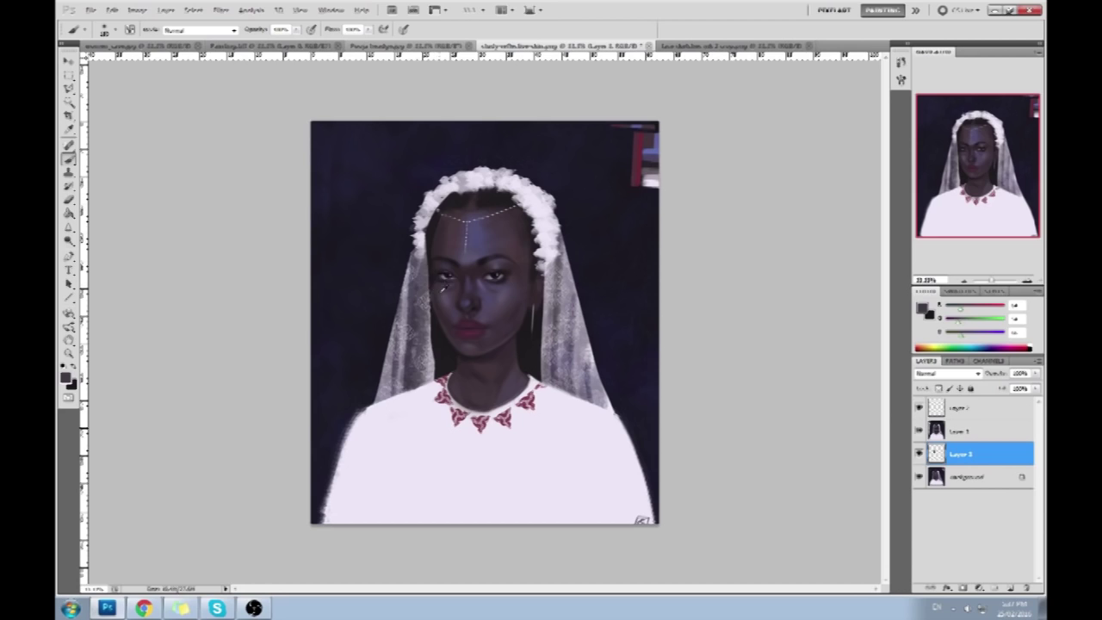
alt+click(441, 280)
alt+click(441, 280)
alt+click(436, 274)
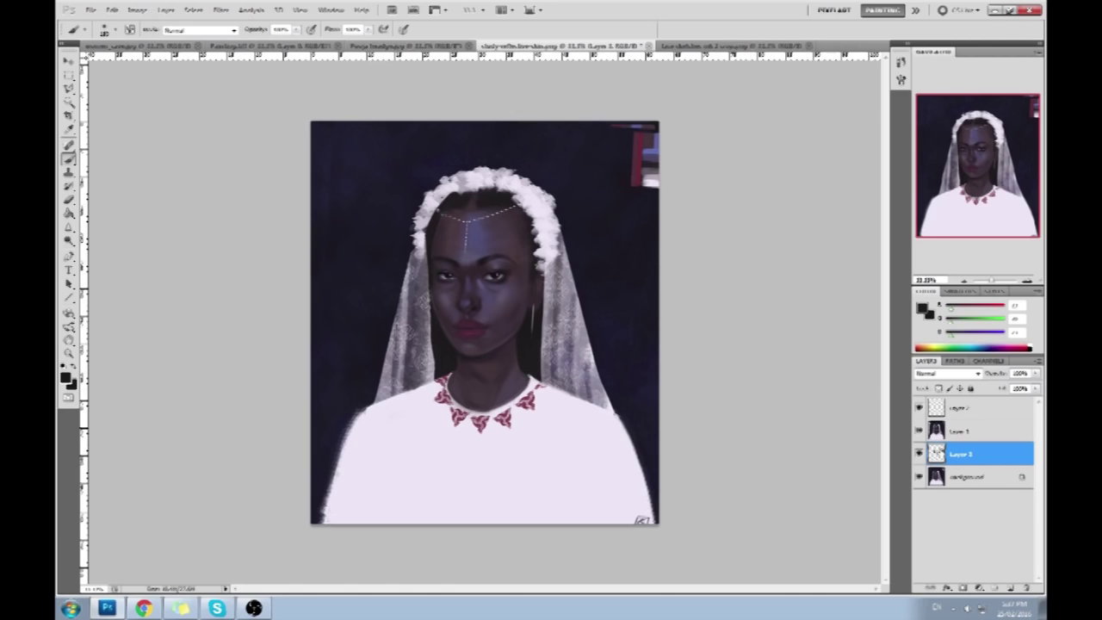
Check Layer 3 by toggling it, then merge the visible layers into Layer 2
click(919, 456)
click(919, 456)
right_click(963, 436)
click(959, 409)
click(918, 432)
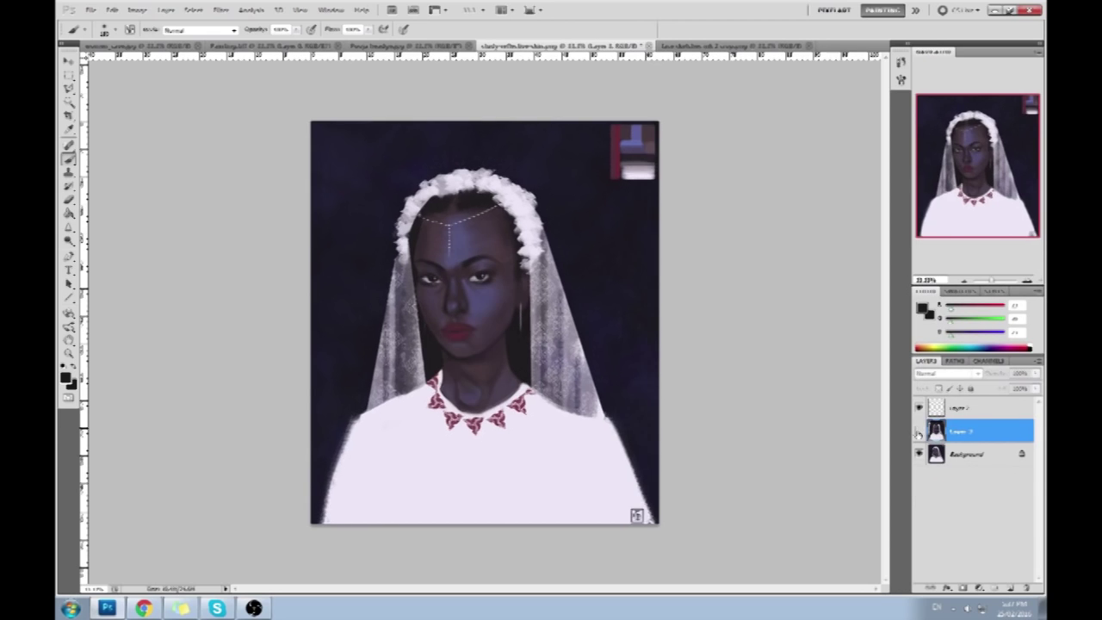
Toggle Layer 2 repeatedly to compare versions, then zoom in on the face
click(918, 433)
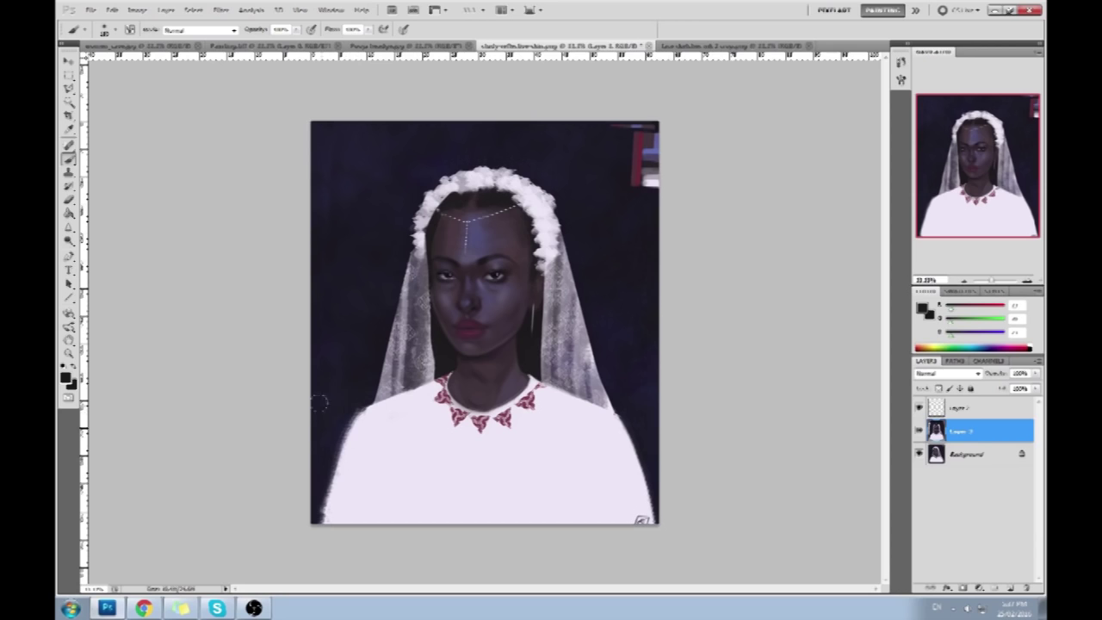
click(917, 432)
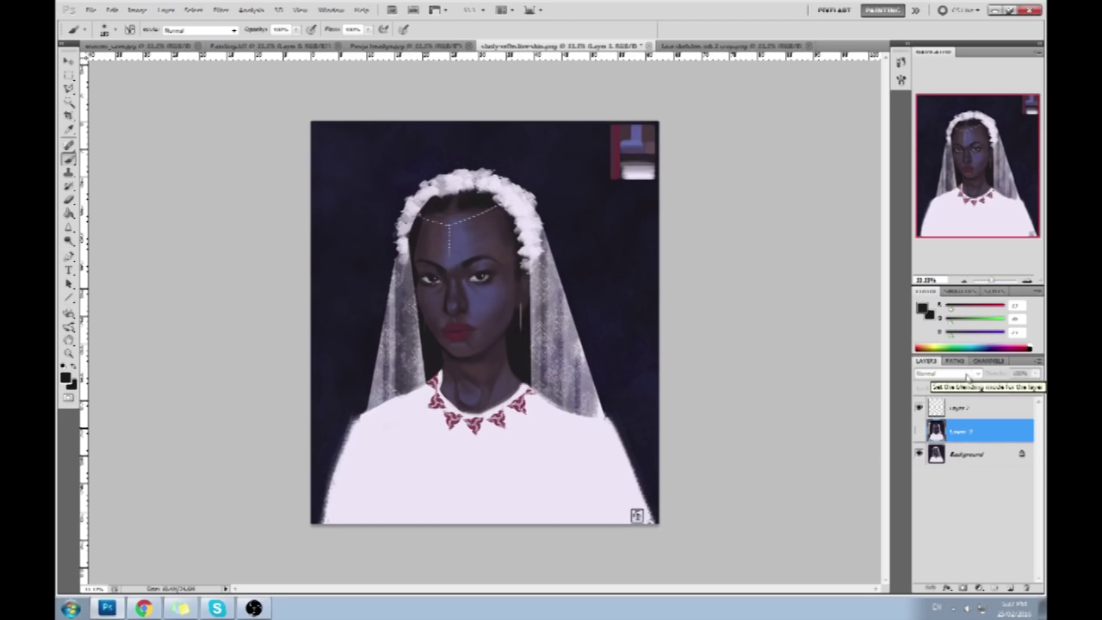
click(919, 433)
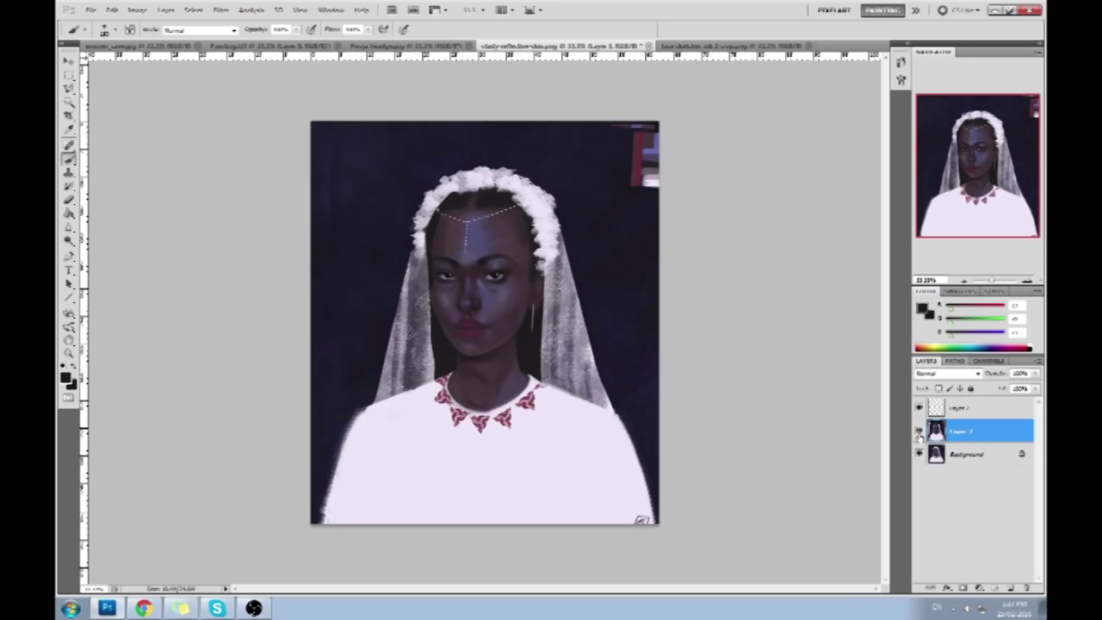
click(919, 434)
click(919, 433)
click(919, 433)
click(919, 433)
click(919, 434)
click(919, 433)
key(ctrl+plus)
key(ctrl+plus)
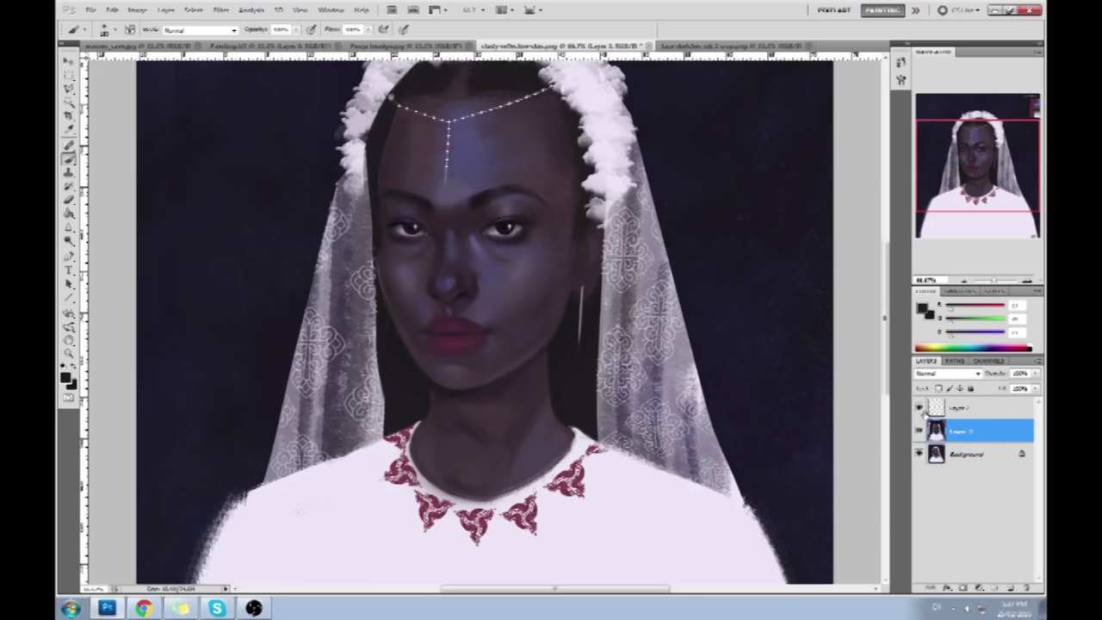
click(918, 434)
click(917, 434)
click(919, 434)
click(919, 434)
click(918, 434)
click(918, 433)
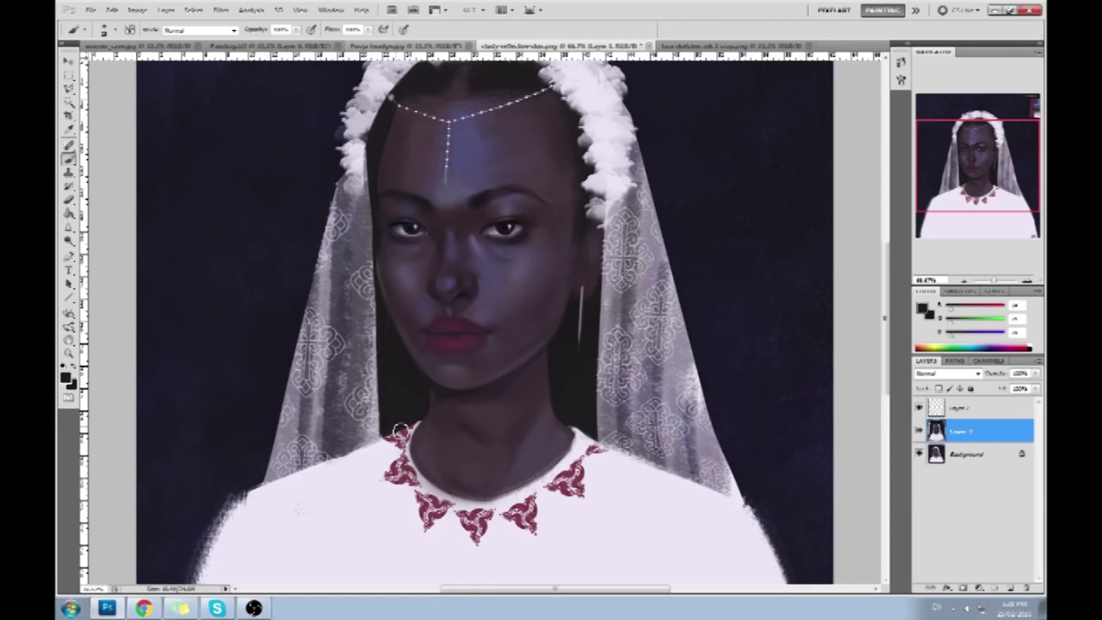
key(ctrl+0)
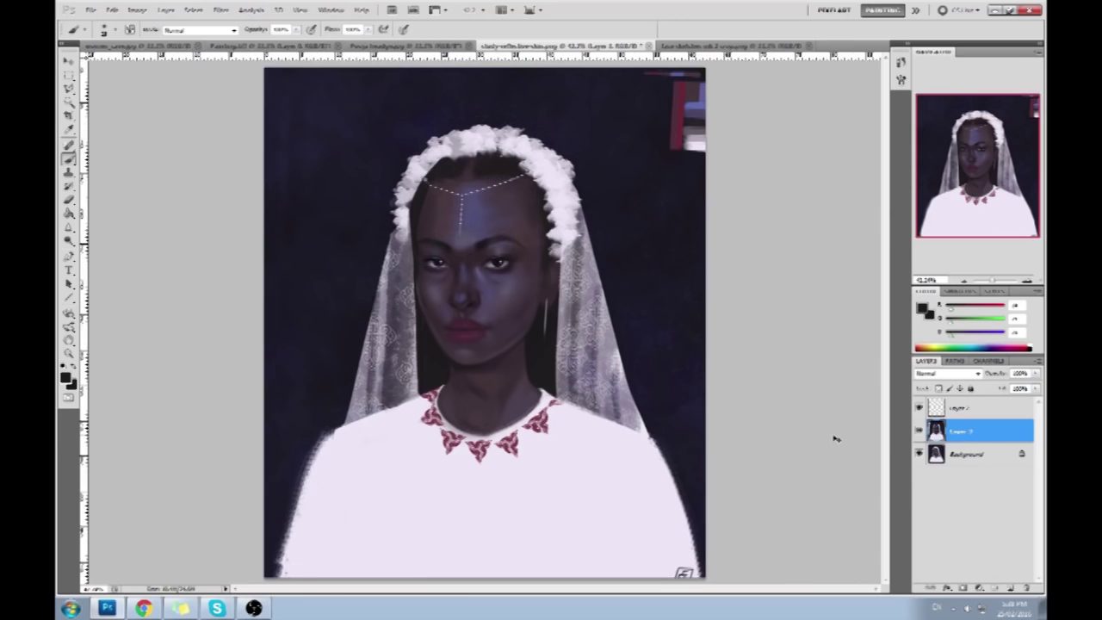
Toggle Layer 2 off and on twice to compare versions
click(918, 432)
click(918, 432)
click(918, 432)
click(918, 432)
Flatten the bridal portrait, then close it and save the changes
right_click(989, 419)
key(Escape)
click(627, 46)
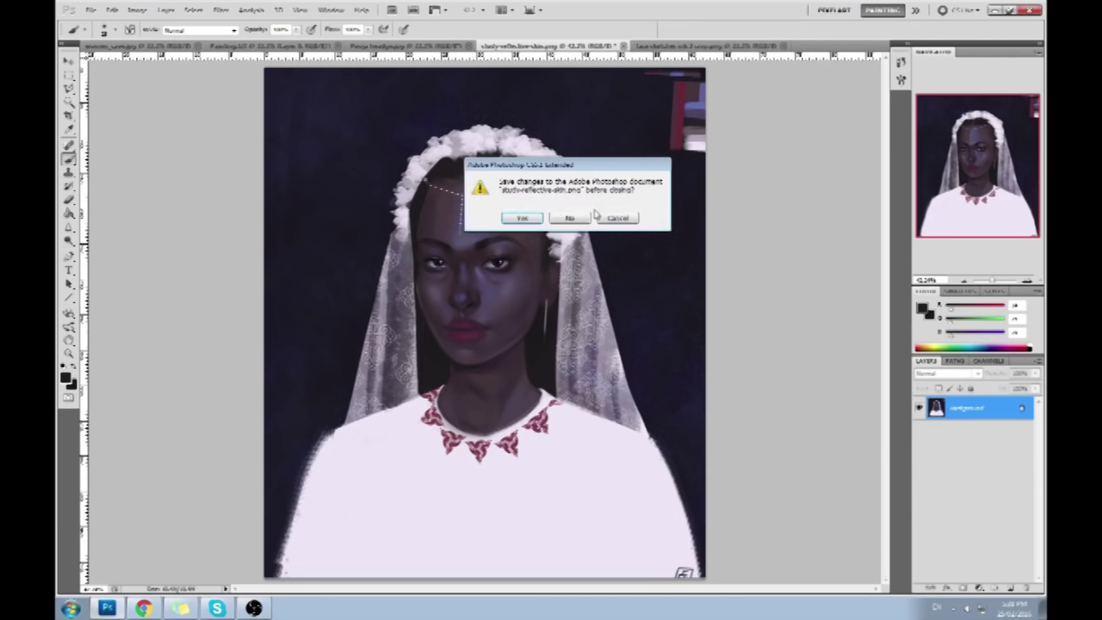
click(524, 218)
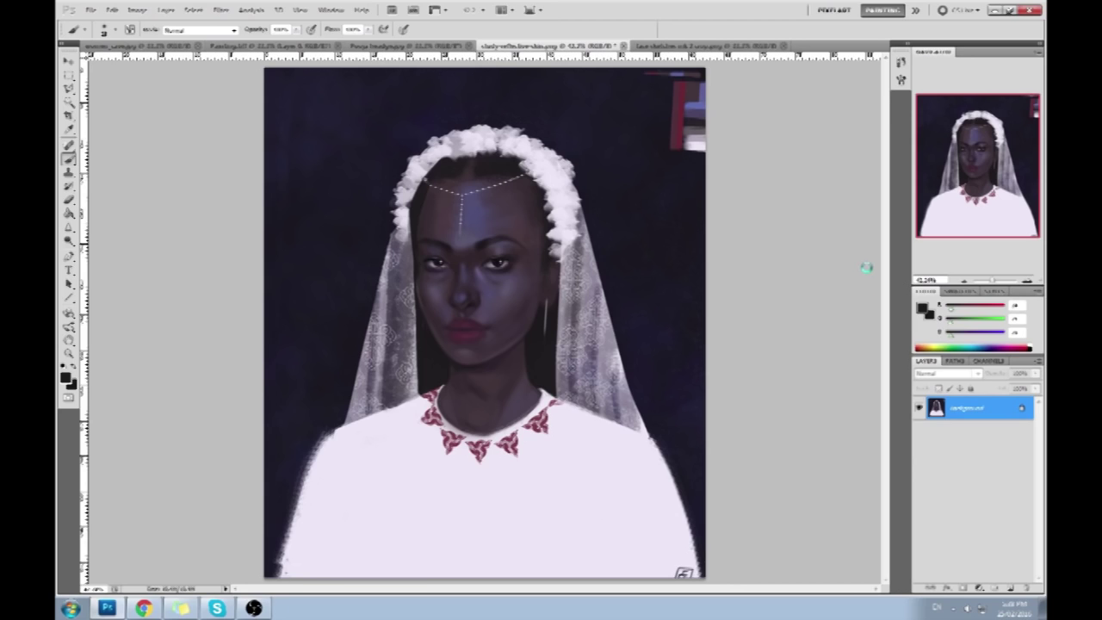
key(ctrl+w)
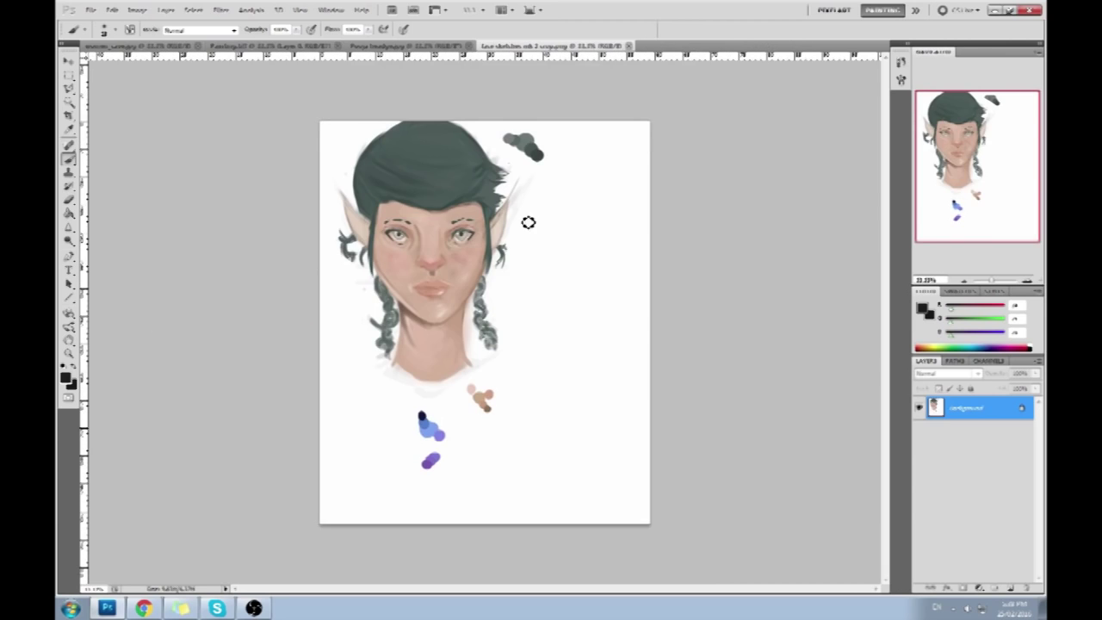
double_click(645, 31)
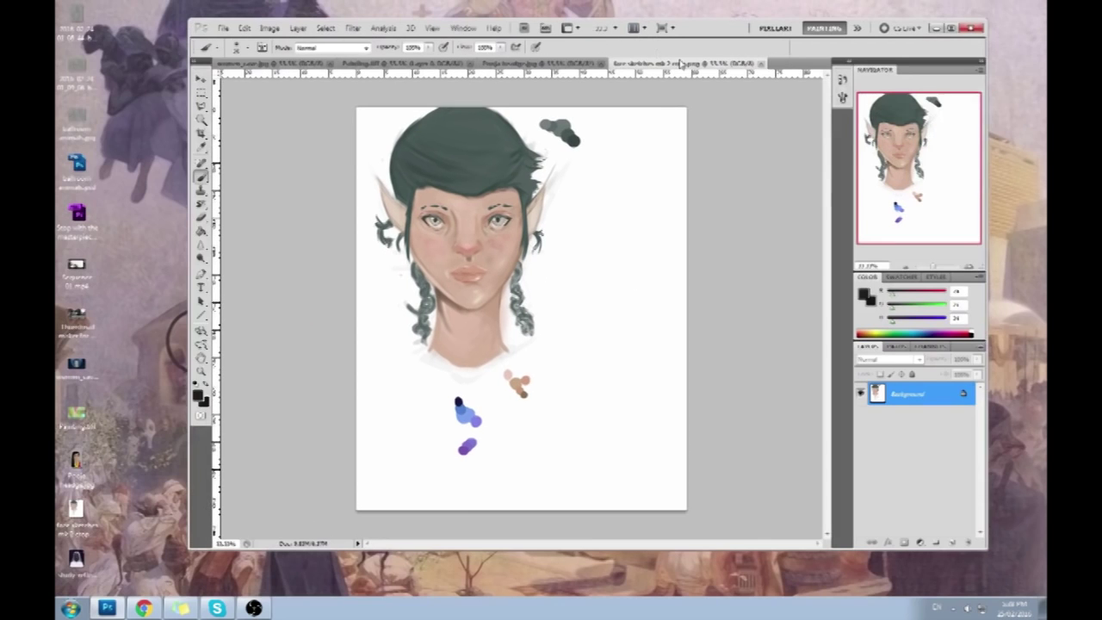
double_click(703, 32)
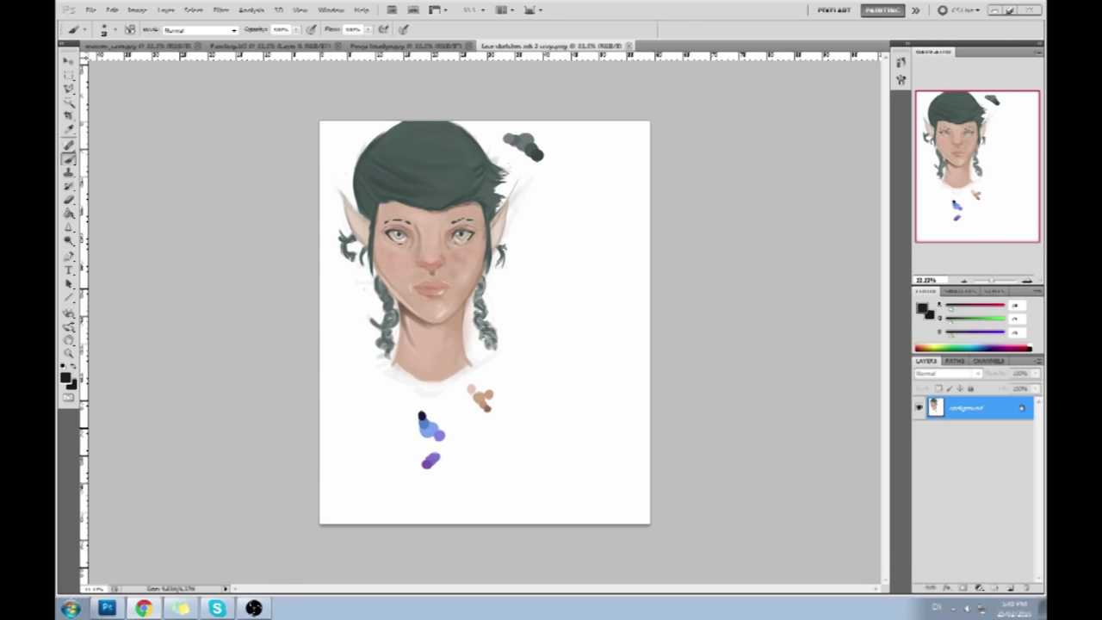
click(405, 45)
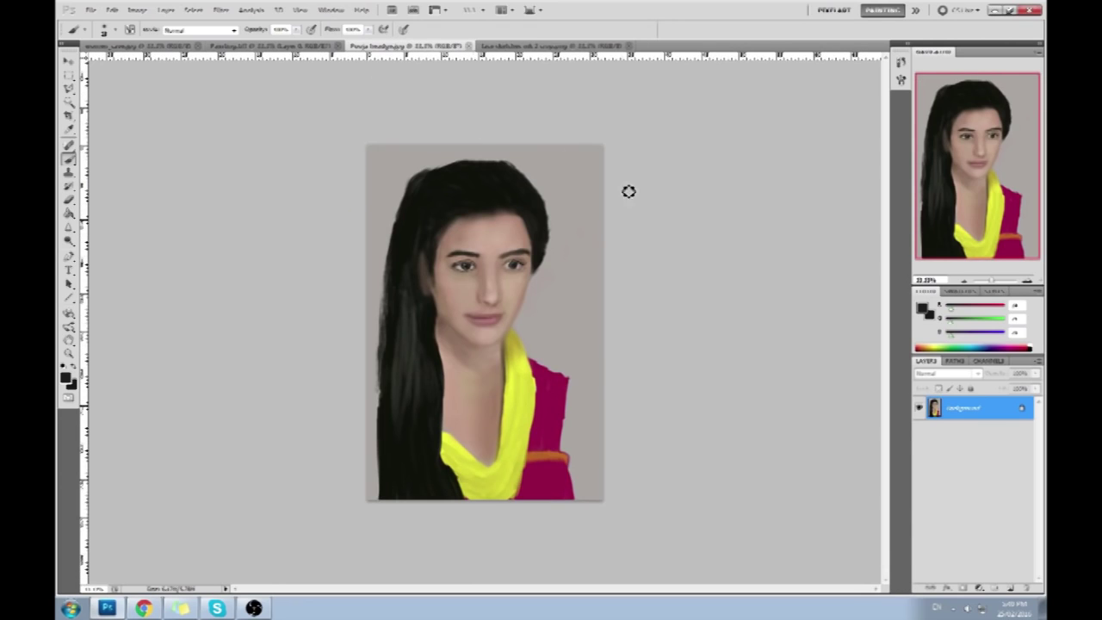
Zoom in on the woman's face and return to the Brush tool
key(z)
drag(424, 213, 589, 330)
key(b)
scroll(560, 278, down, 1)
scroll(559, 278, up, 1)
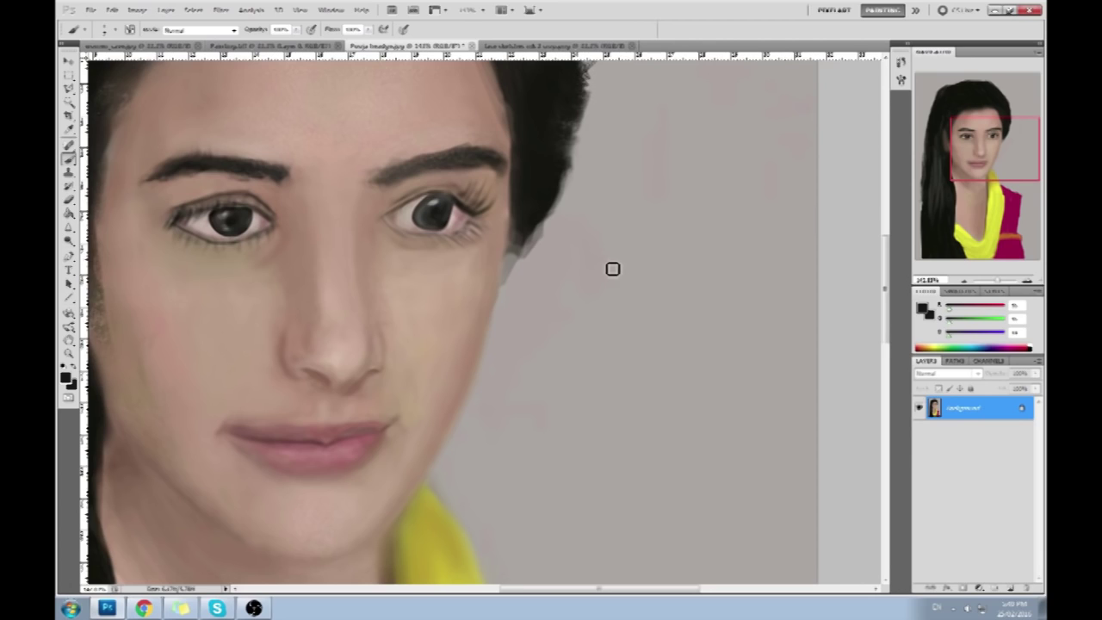
Sketch an almond eye outline beside the face, with a crease and a lower-lid line
mouse_move(597, 278)
mouse_down()
mouse_move(659, 236)
mouse_move(732, 244)
mouse_move(674, 229)
mouse_move(641, 240)
mouse_move(607, 275)
mouse_move(617, 297)
mouse_move(720, 305)
mouse_move(755, 270)
mouse_up()
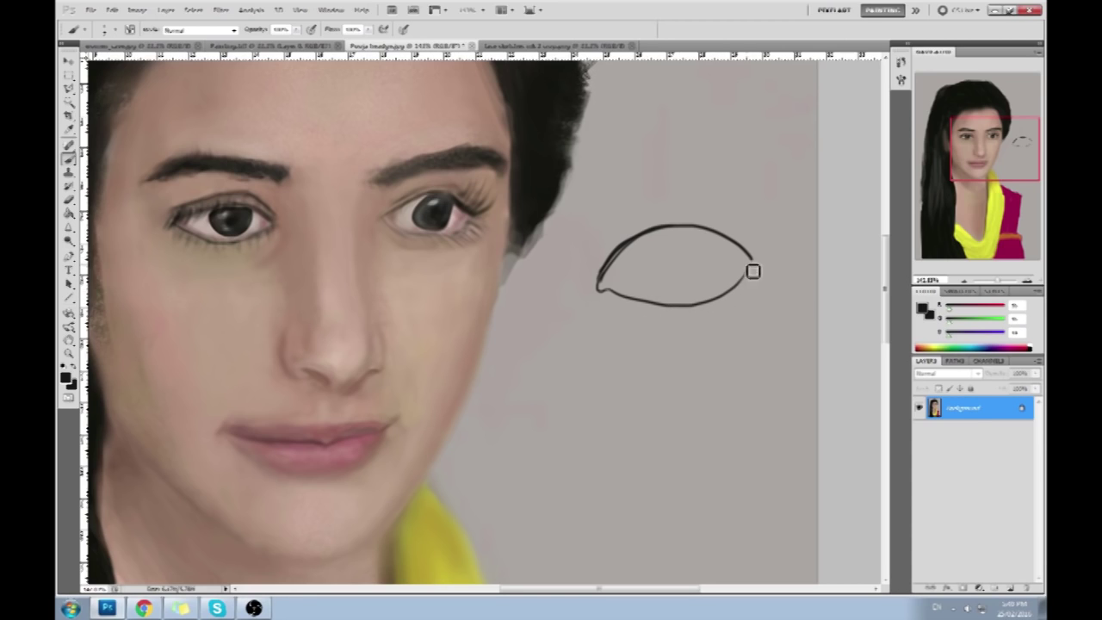
mouse_move(682, 200)
mouse_down()
mouse_move(613, 221)
mouse_move(729, 215)
mouse_up()
drag(725, 310, 756, 281)
drag(635, 320, 617, 309)
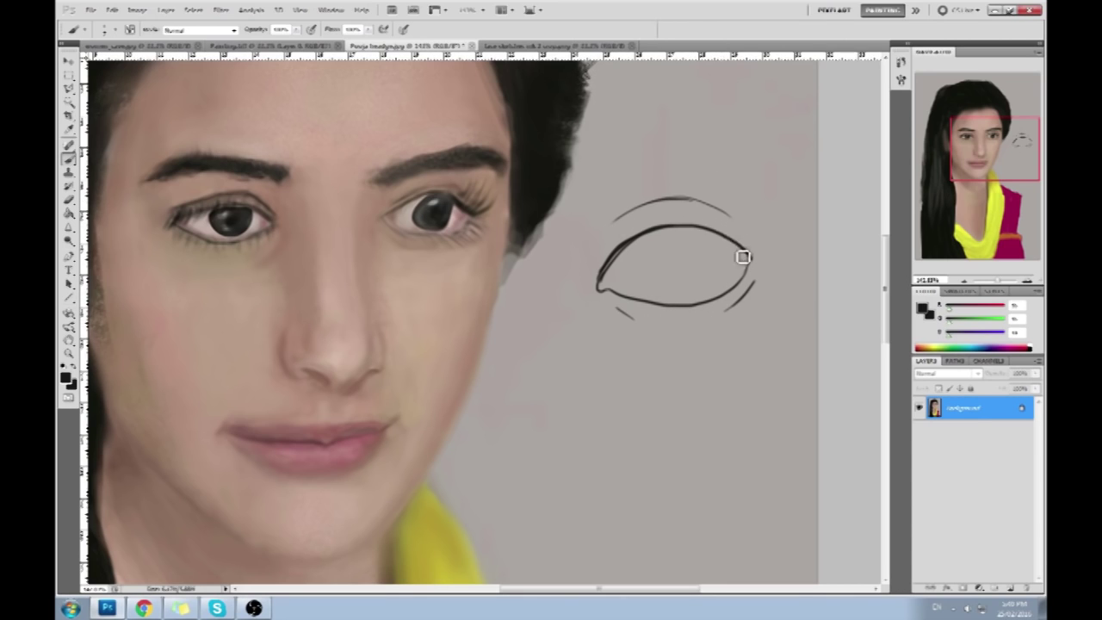
drag(629, 295, 731, 284)
key(ctrl+z)
drag(613, 290, 731, 284)
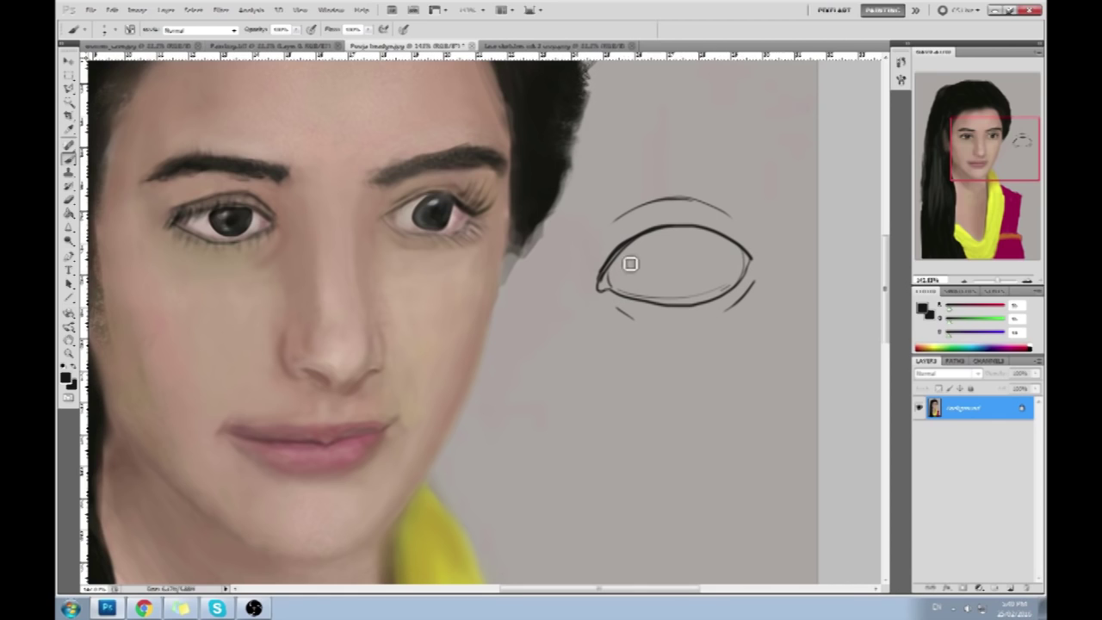
mouse_move(641, 192)
mouse_down()
mouse_move(682, 201)
mouse_move(699, 187)
mouse_up()
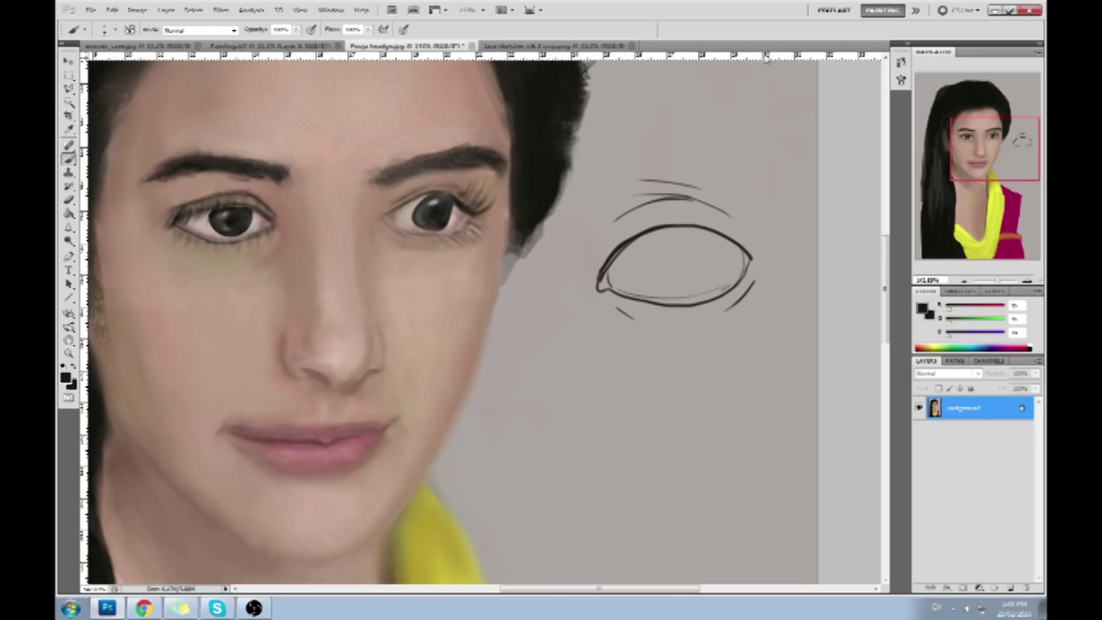
Paint a solid dark iris, then sketch a circle below the eye with an arrow beneath it
right_click(701, 269)
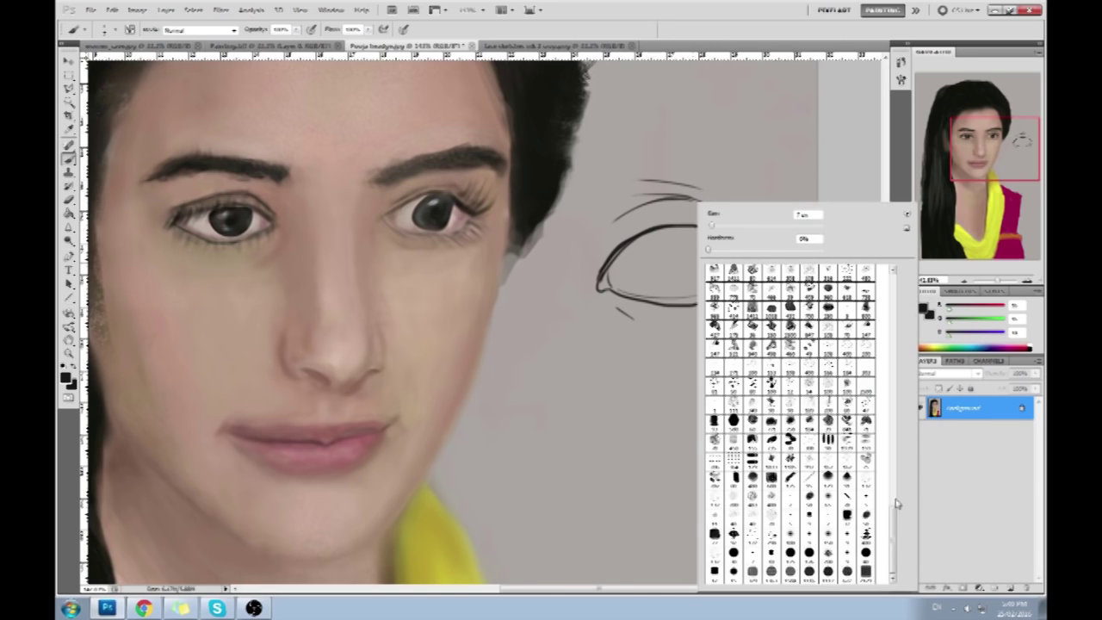
click(860, 194)
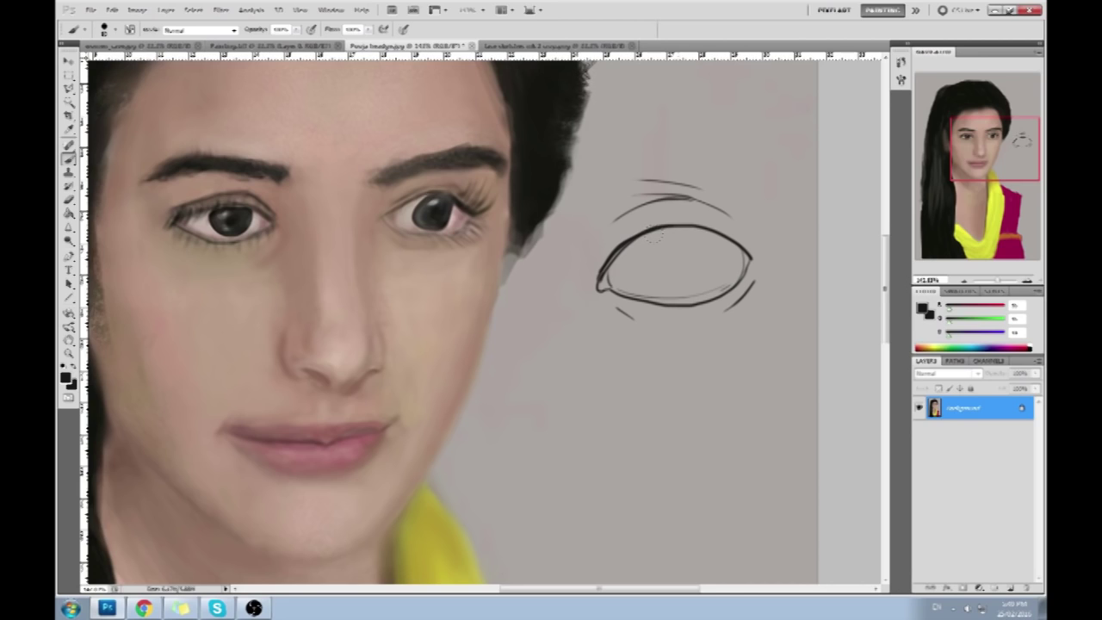
click(678, 259)
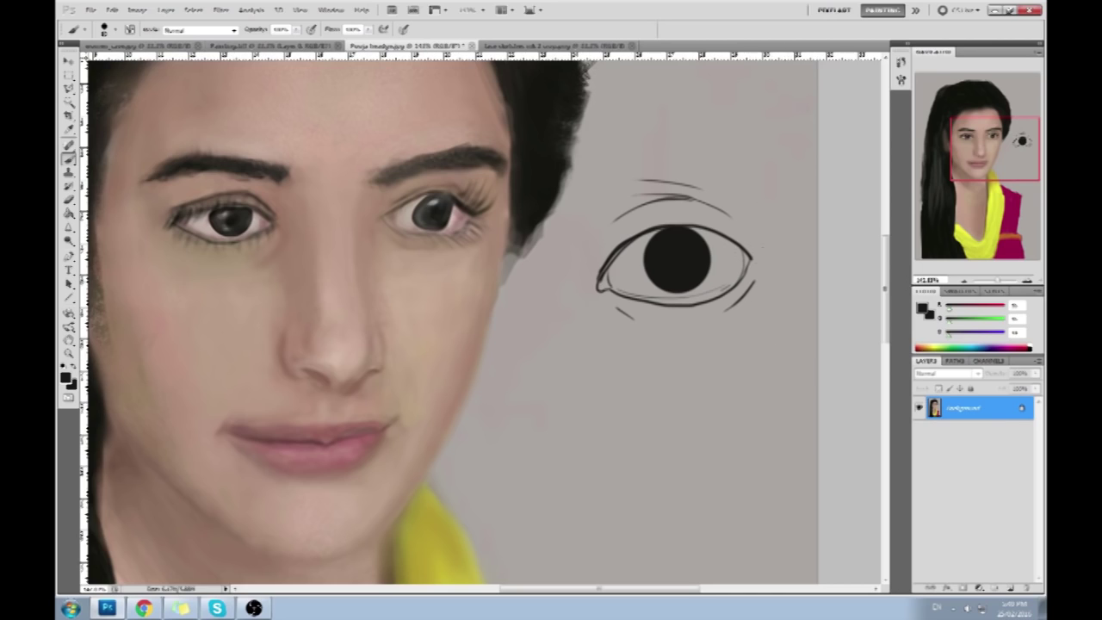
mouse_move(689, 342)
mouse_down()
mouse_move(662, 371)
mouse_move(680, 413)
mouse_move(718, 418)
mouse_move(745, 407)
mouse_move(755, 380)
mouse_move(738, 342)
mouse_move(699, 328)
mouse_move(659, 364)
mouse_up()
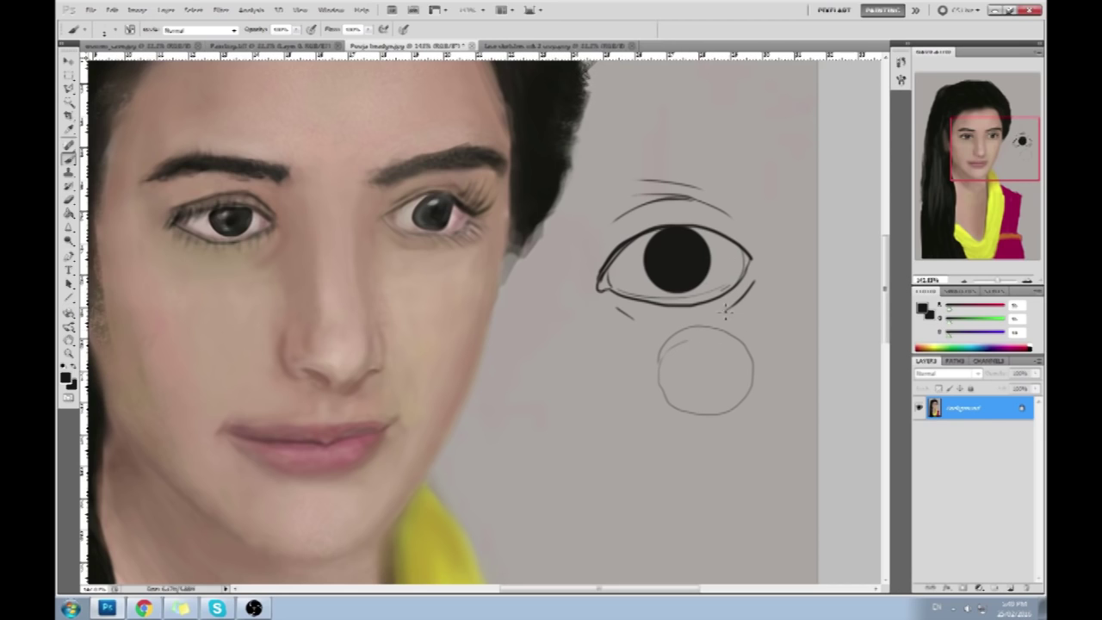
key(ctrl+alt+z)
key(ctrl+alt+z)
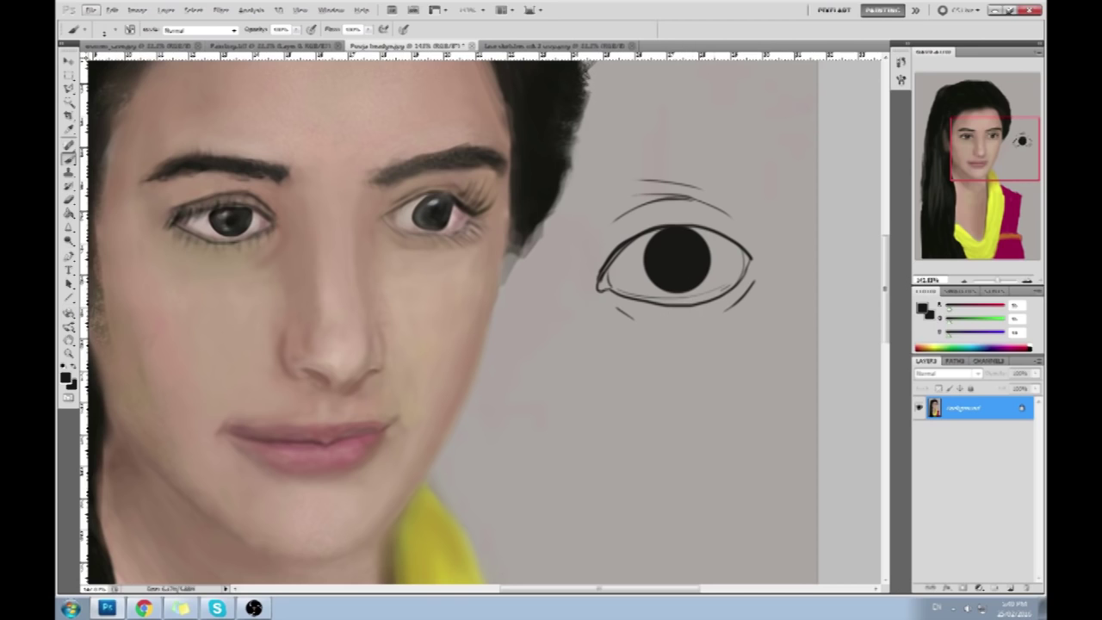
mouse_move(637, 403)
mouse_down()
mouse_move(664, 365)
mouse_move(728, 362)
mouse_move(744, 417)
mouse_move(714, 452)
mouse_move(675, 450)
mouse_move(639, 389)
mouse_up()
drag(683, 503, 687, 455)
mouse_move(664, 480)
mouse_down()
mouse_move(686, 454)
mouse_move(707, 473)
mouse_up()
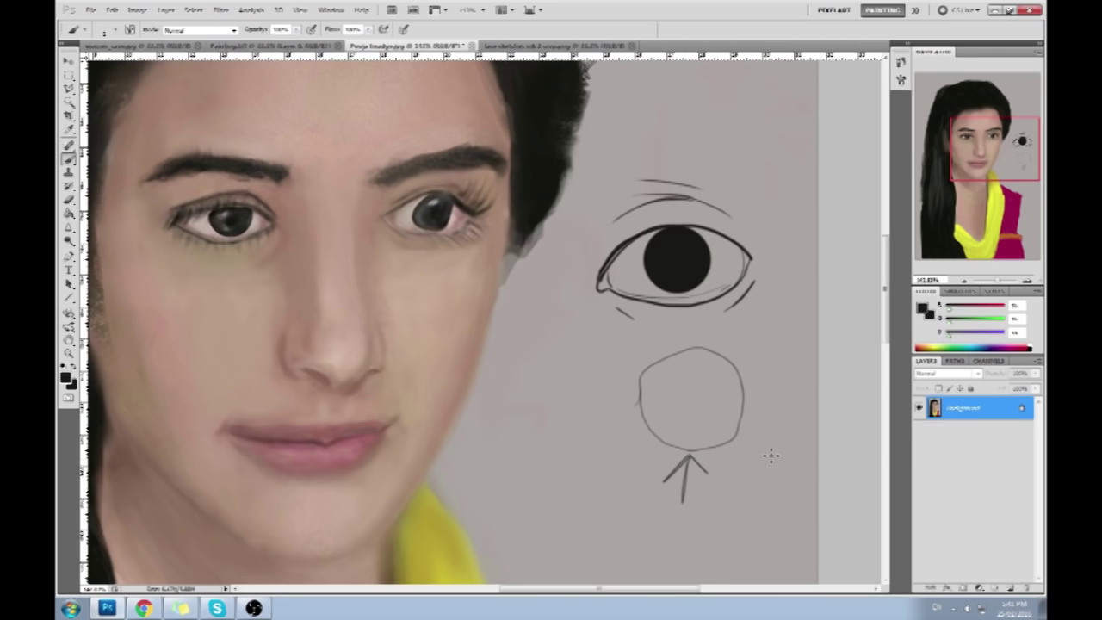
With a larger brush, add dashes around the circle, an eye-corner arrow and a bean shape
key(bracketright)
key(bracketright)
key(bracketright)
drag(727, 456, 748, 456)
drag(748, 394, 764, 394)
drag(697, 338, 707, 337)
drag(625, 373, 637, 370)
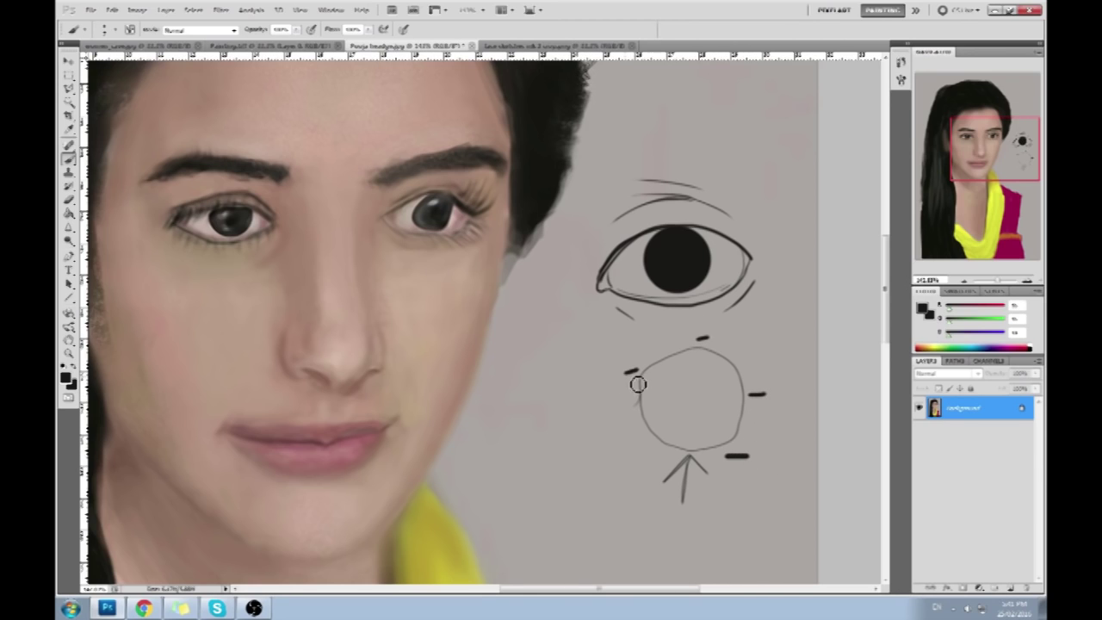
drag(632, 437, 624, 441)
mouse_move(721, 252)
mouse_down()
mouse_move(753, 220)
mouse_move(752, 246)
mouse_up()
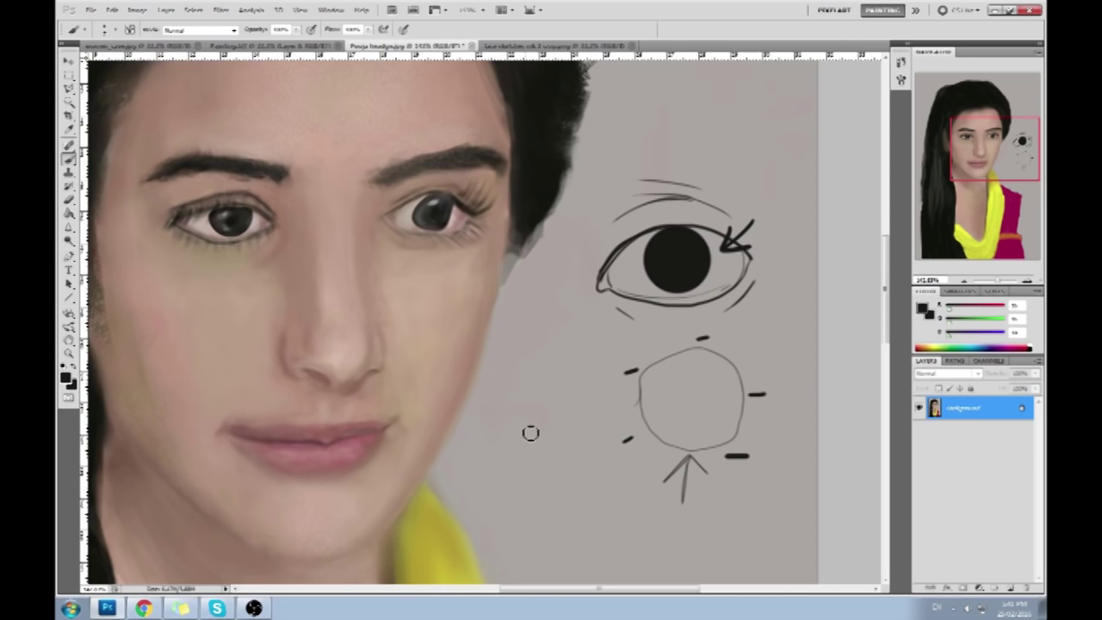
mouse_move(582, 353)
mouse_down()
mouse_move(539, 453)
mouse_move(632, 456)
mouse_move(573, 369)
mouse_move(552, 363)
mouse_up()
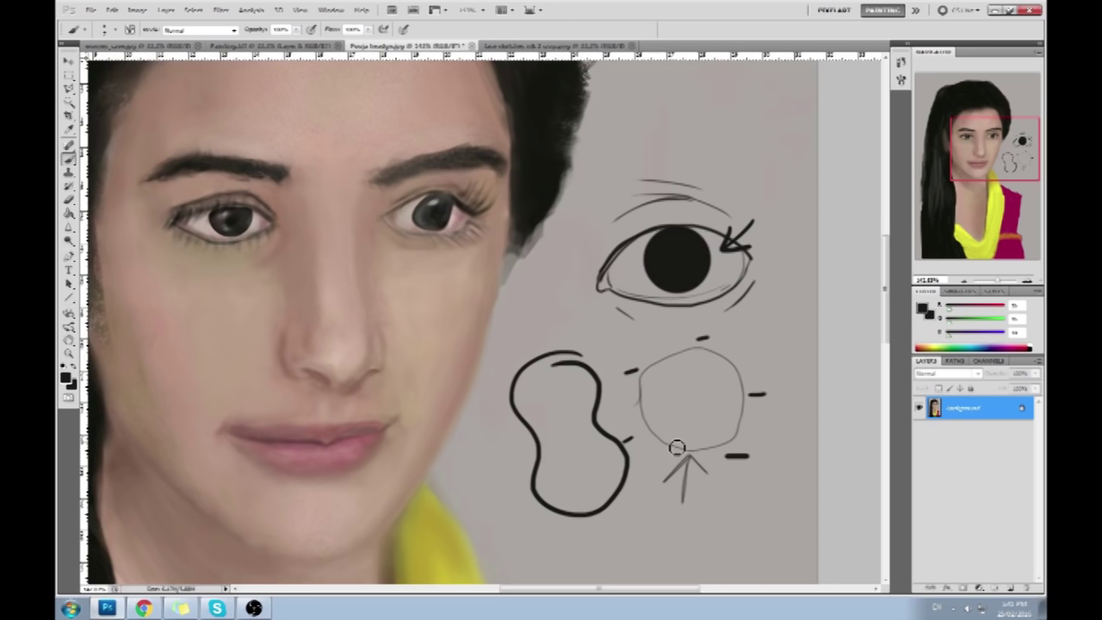
Remove the bean shape and draw arrows pointing at the eye's lids, plus an extra eye outline
key(ctrl+z)
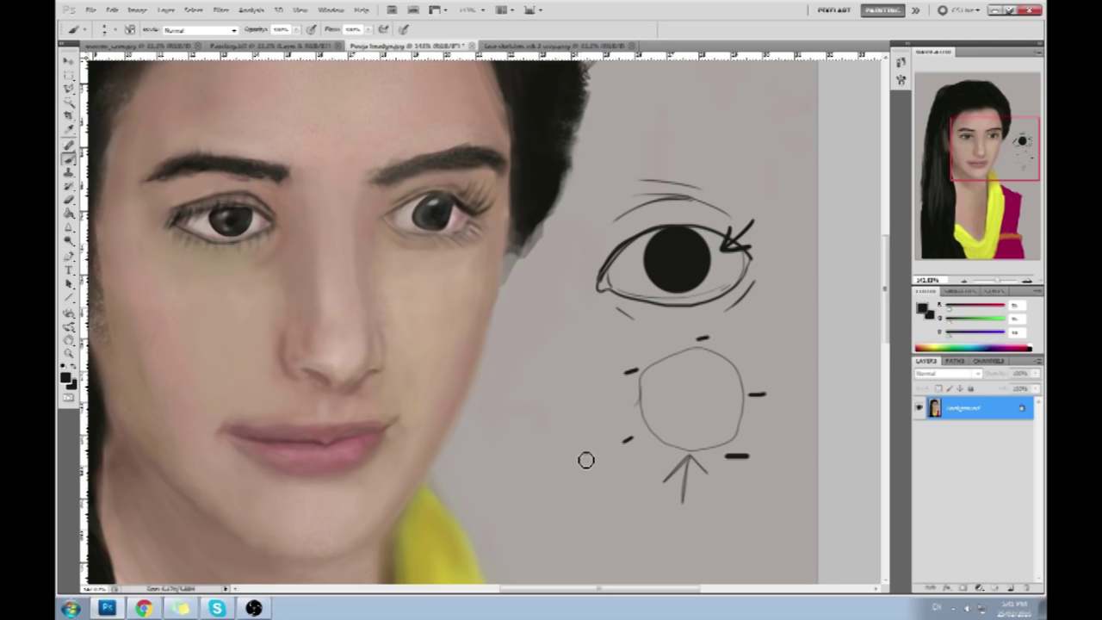
drag(702, 153, 689, 211)
drag(680, 169, 690, 211)
drag(599, 203, 640, 230)
drag(633, 202, 641, 229)
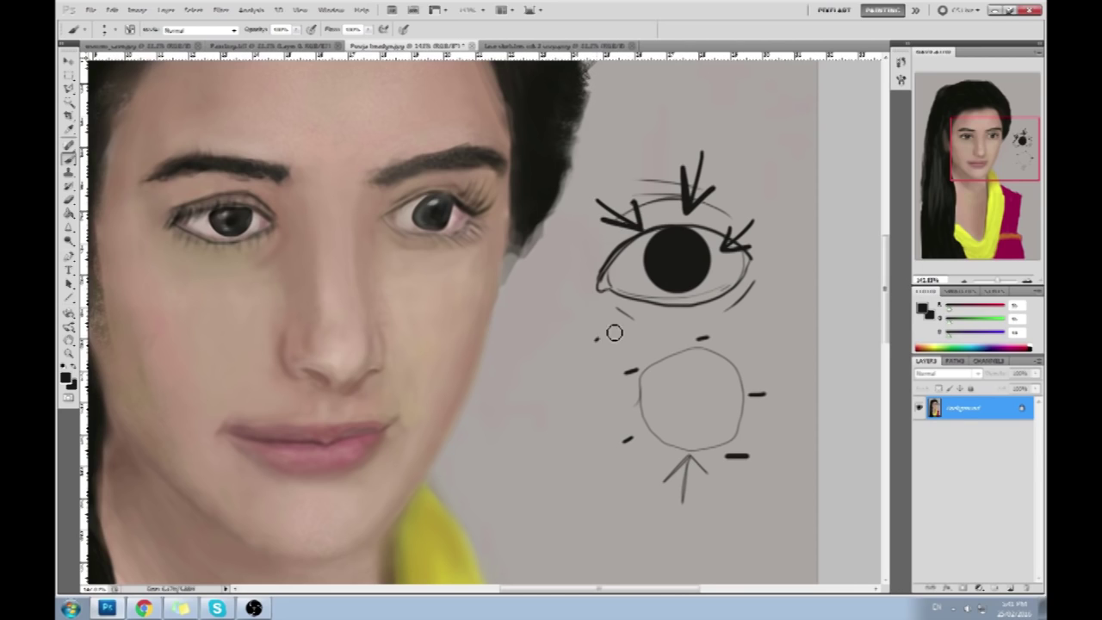
mouse_move(596, 340)
mouse_down()
mouse_move(602, 310)
mouse_move(640, 294)
mouse_up()
drag(595, 303, 641, 294)
drag(745, 341, 709, 300)
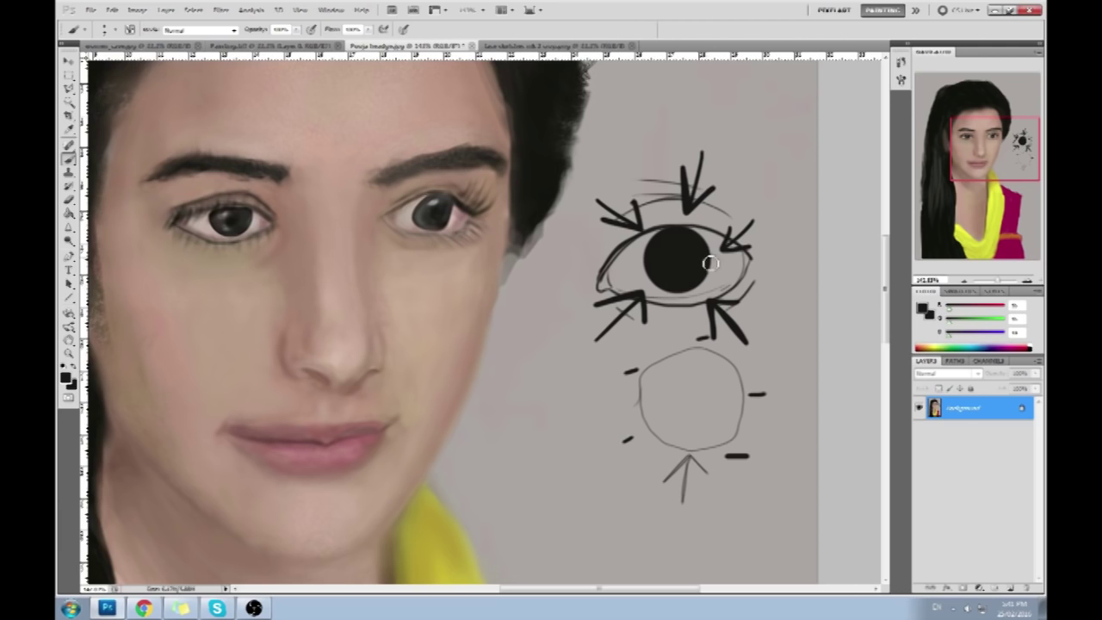
drag(726, 304, 648, 316)
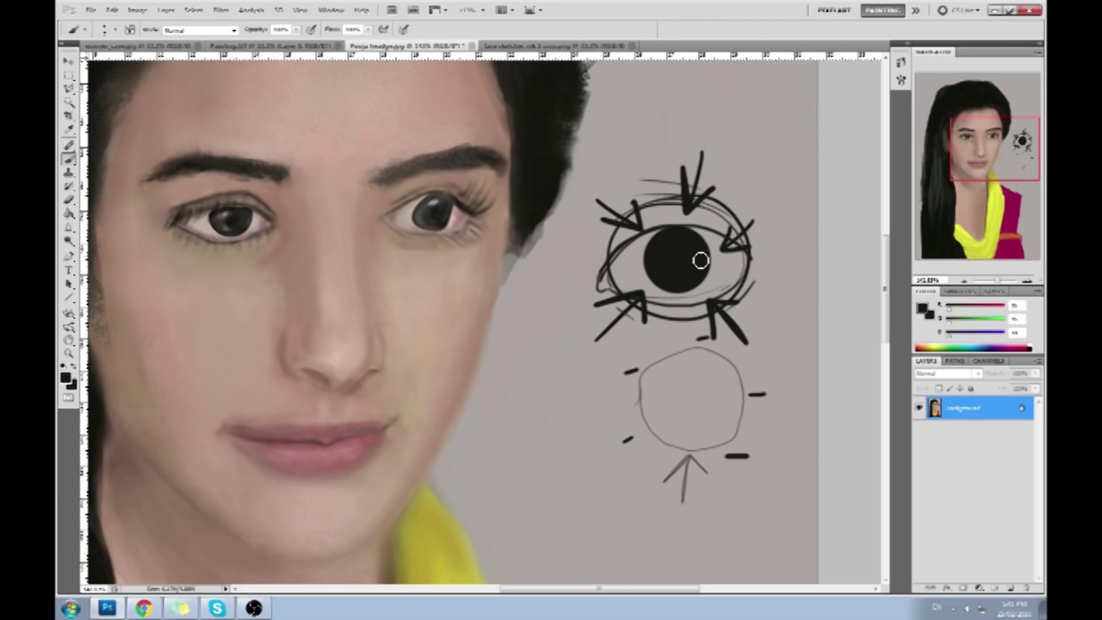
Draw a triangle above the eye with inward arrows and a small inner circle
scroll(680, 215, up, 3)
drag(694, 110, 629, 203)
drag(626, 203, 764, 209)
drag(695, 110, 766, 209)
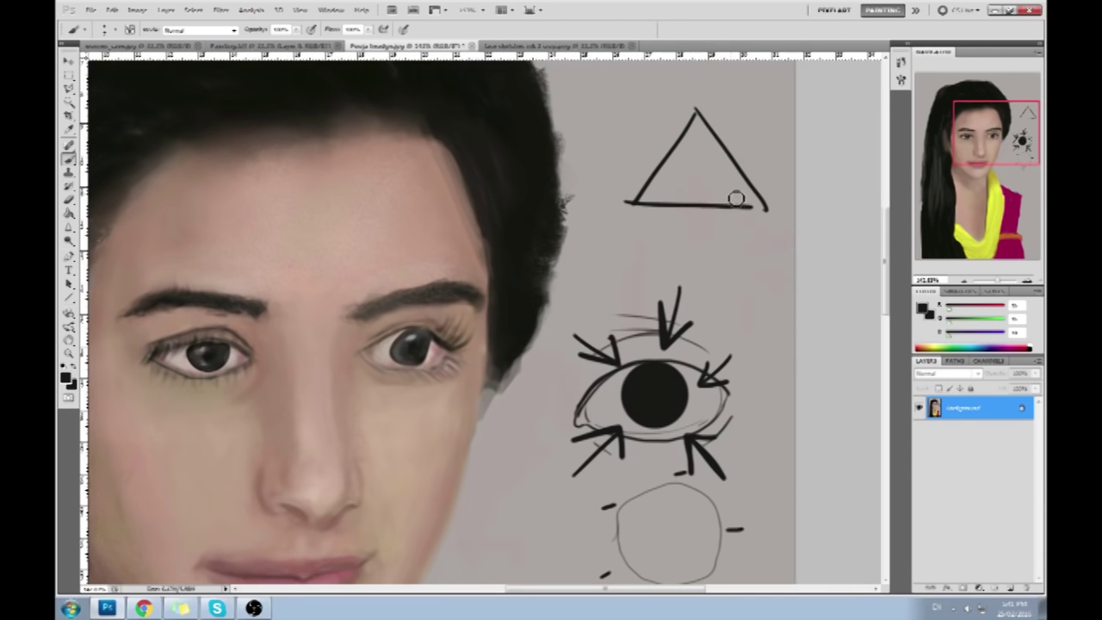
drag(759, 133, 734, 146)
drag(634, 135, 661, 141)
drag(658, 125, 661, 142)
mouse_move(699, 221)
mouse_down()
mouse_move(705, 257)
mouse_move(718, 234)
mouse_up()
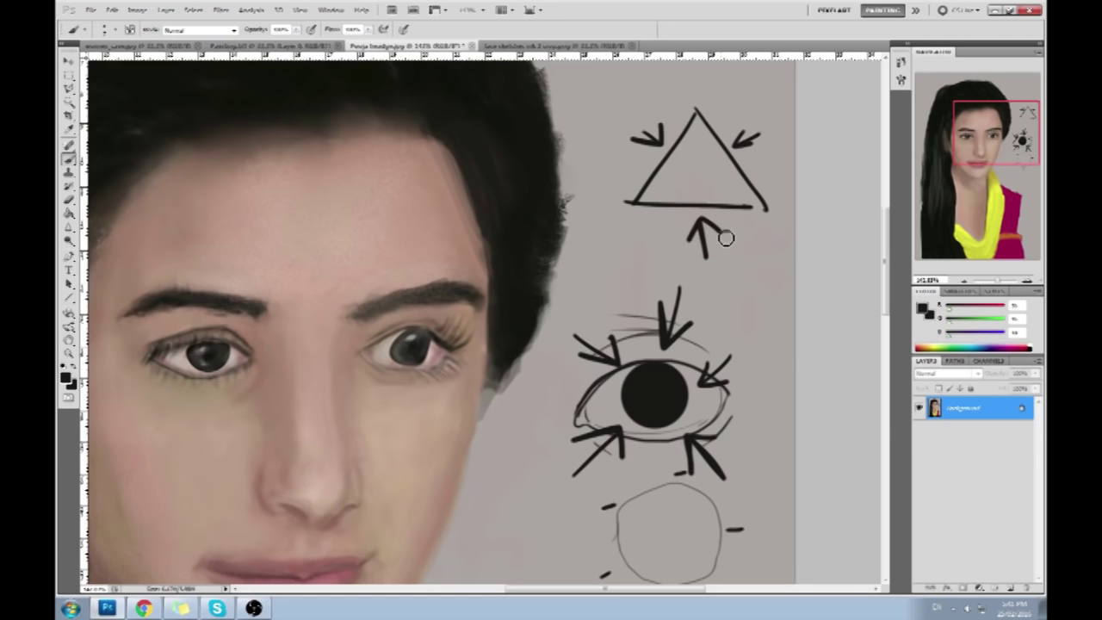
mouse_move(701, 160)
mouse_down()
mouse_move(686, 164)
mouse_move(701, 153)
mouse_up()
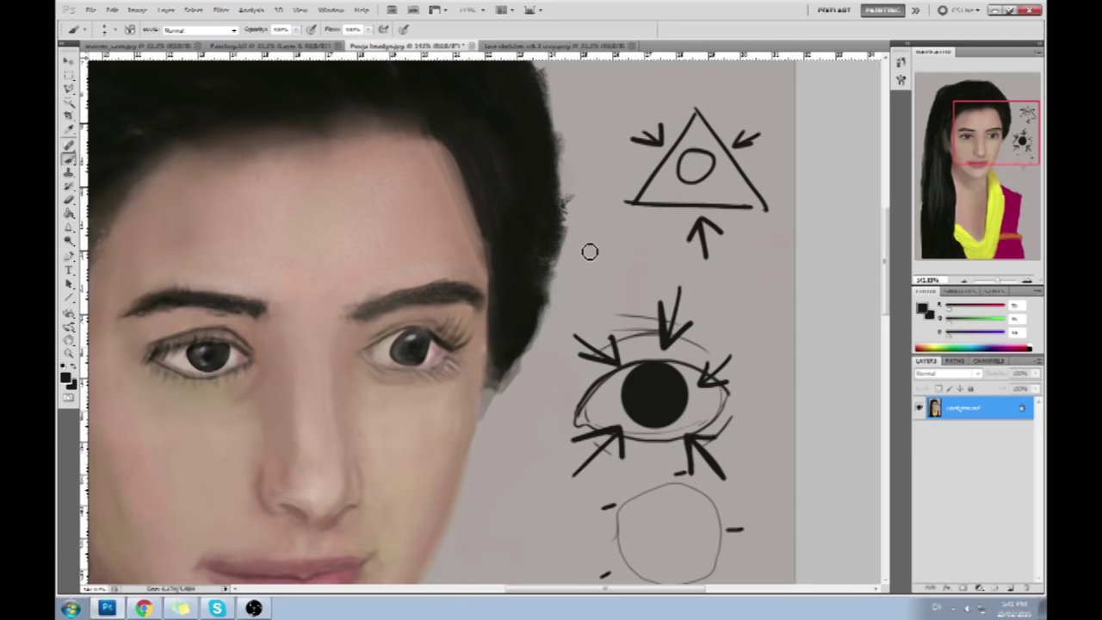
Sketch a square and a freehand blob with an arrow and inner circle above the triangle
drag(678, 200, 709, 275)
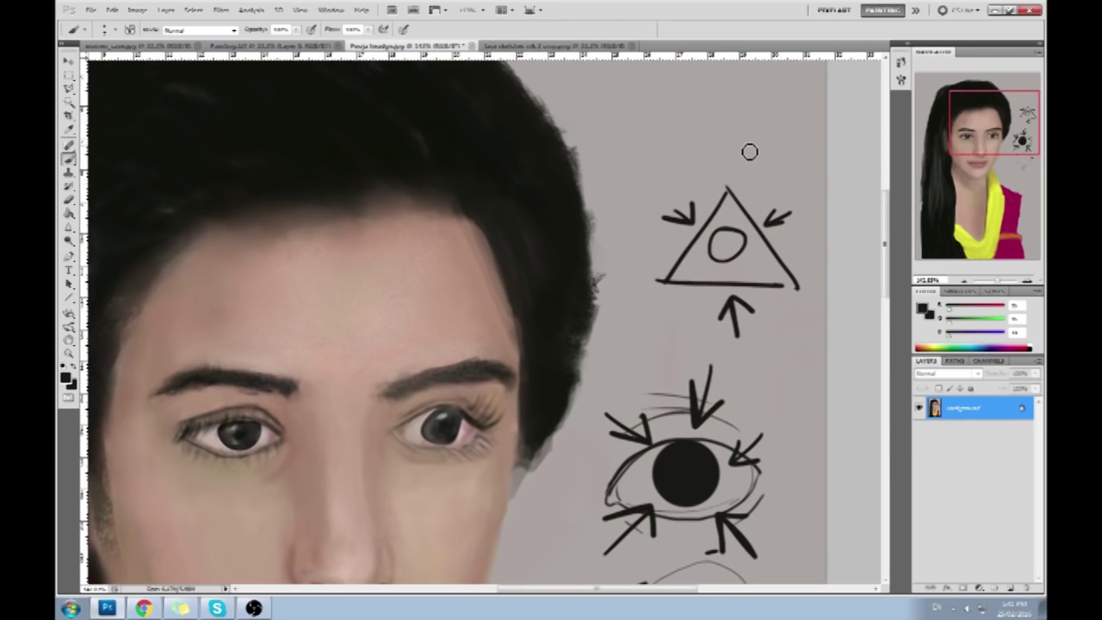
drag(738, 172, 742, 264)
mouse_move(652, 98)
mouse_down()
mouse_move(678, 167)
mouse_move(654, 97)
mouse_up()
mouse_move(780, 90)
mouse_down()
mouse_move(739, 103)
mouse_move(756, 174)
mouse_move(849, 134)
mouse_move(826, 80)
mouse_move(776, 81)
mouse_move(744, 95)
mouse_up()
mouse_move(793, 178)
mouse_down()
mouse_move(796, 212)
mouse_move(813, 188)
mouse_up()
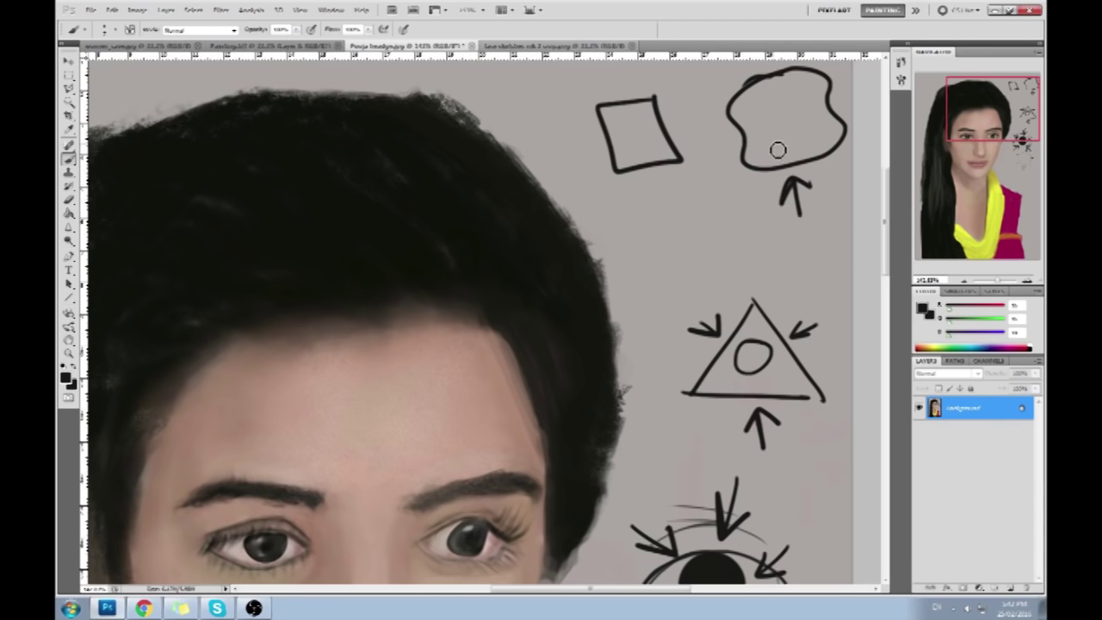
drag(786, 106, 790, 104)
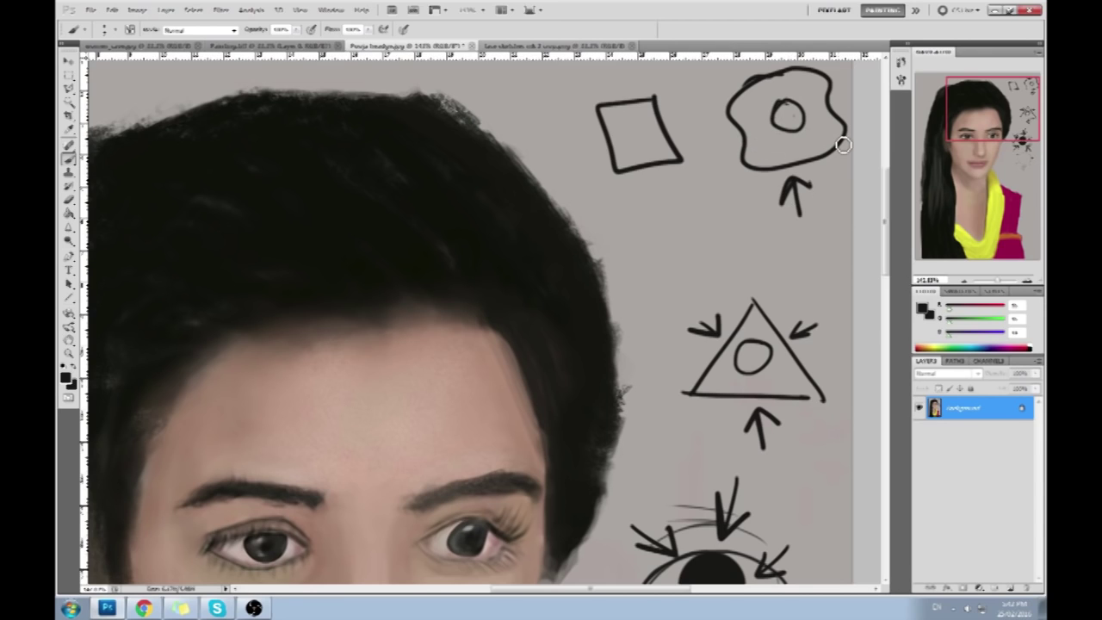
drag(786, 273, 711, 150)
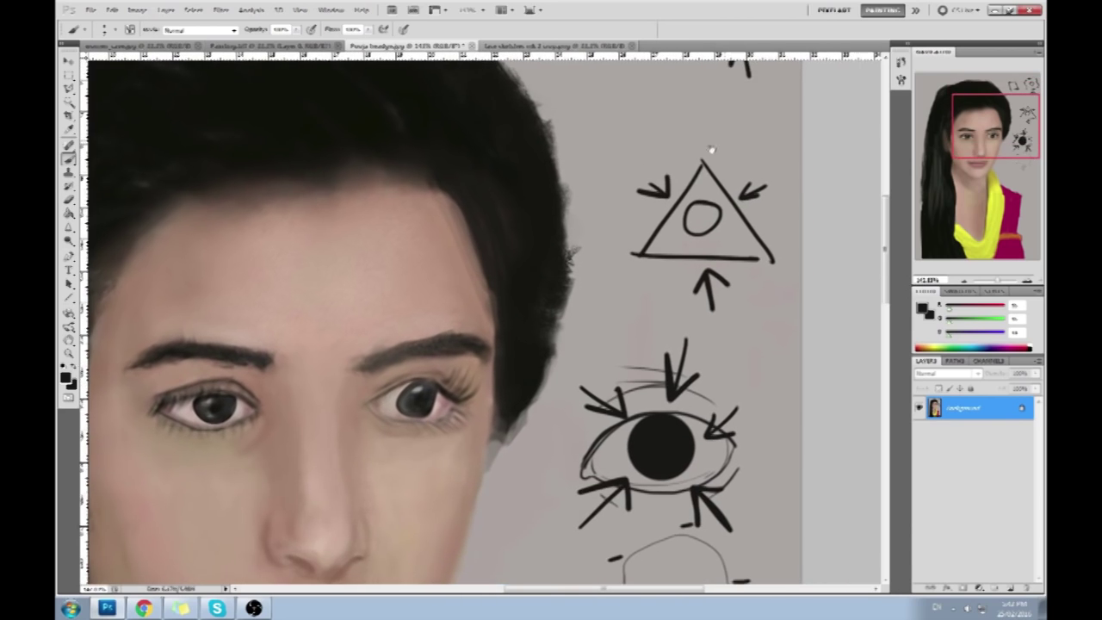
drag(664, 307, 728, 116)
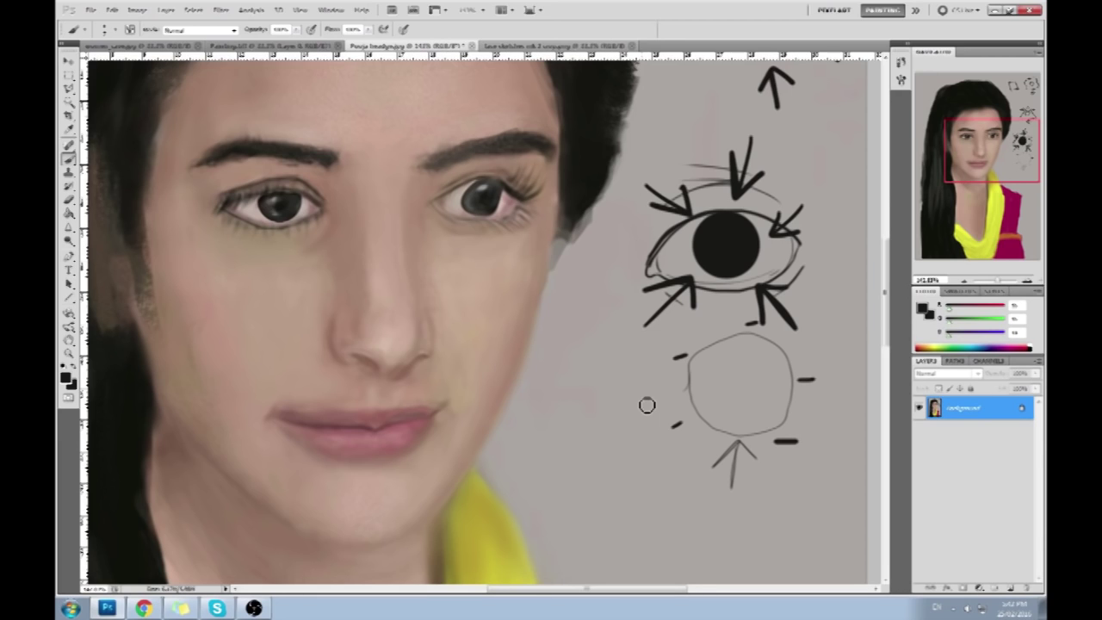
mouse_move(542, 161)
mouse_down()
mouse_move(543, 201)
mouse_move(535, 157)
mouse_up()
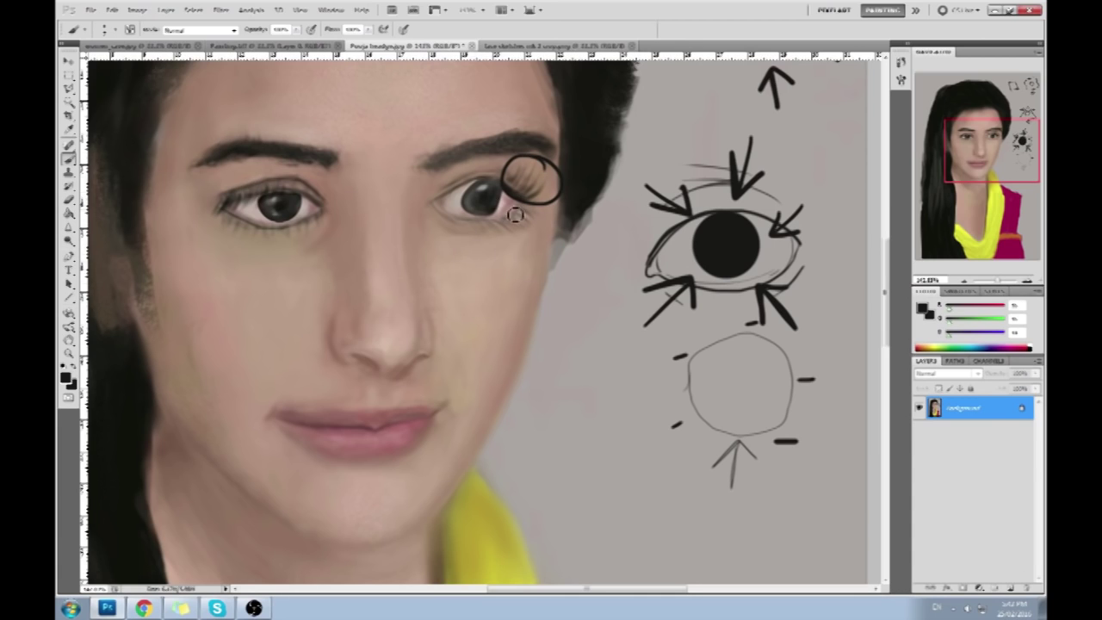
mouse_move(576, 361)
mouse_down()
mouse_move(602, 343)
mouse_move(641, 345)
mouse_move(587, 337)
mouse_move(566, 356)
mouse_move(622, 332)
mouse_move(585, 312)
mouse_move(617, 320)
mouse_move(568, 374)
mouse_move(555, 349)
mouse_move(543, 361)
mouse_up()
mouse_move(649, 345)
mouse_down()
mouse_move(618, 361)
mouse_move(672, 368)
mouse_move(668, 389)
mouse_up()
mouse_move(608, 346)
mouse_down()
mouse_move(642, 386)
mouse_move(675, 368)
mouse_move(668, 391)
mouse_move(681, 354)
mouse_up()
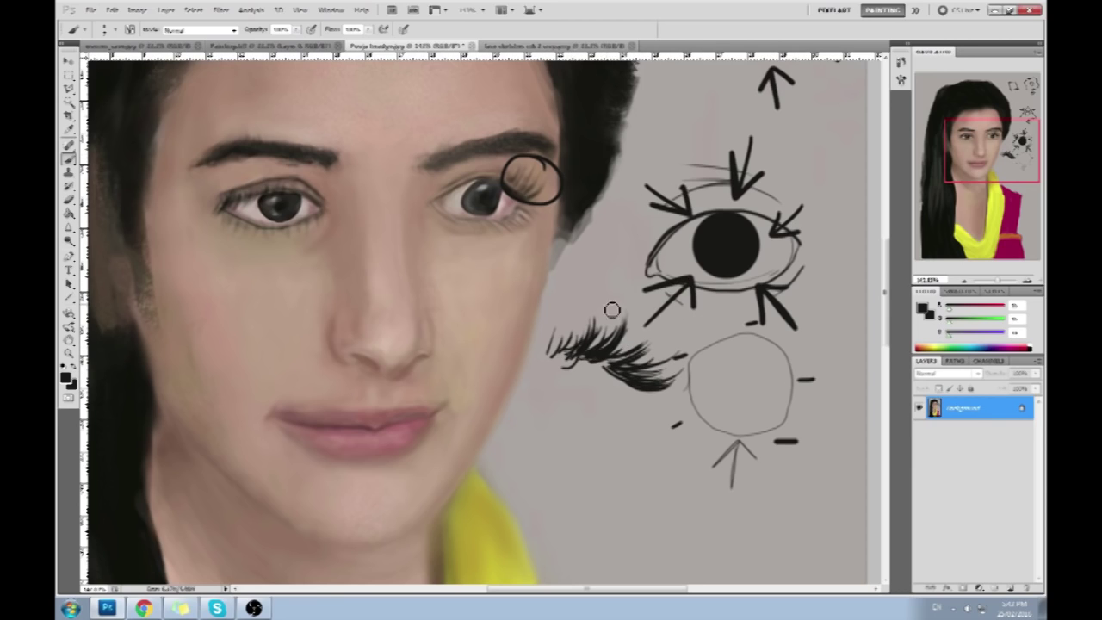
mouse_move(654, 325)
mouse_down()
mouse_move(545, 319)
mouse_move(524, 376)
mouse_up()
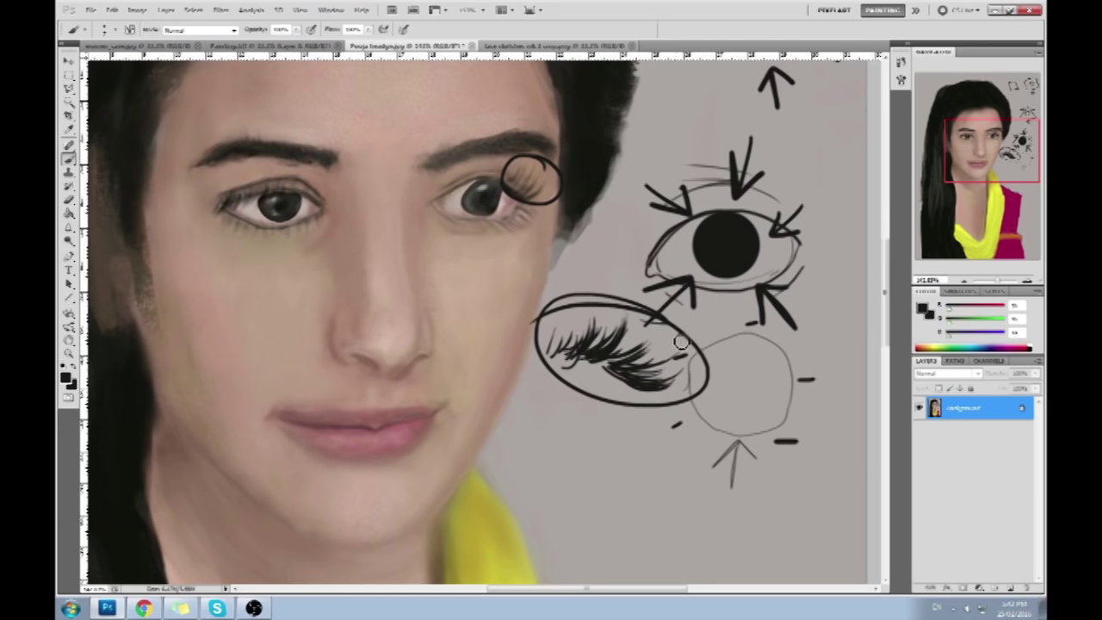
mouse_move(593, 303)
mouse_down()
mouse_move(587, 285)
mouse_move(491, 238)
mouse_move(522, 229)
mouse_up()
mouse_move(481, 190)
mouse_down()
mouse_move(476, 207)
mouse_move(469, 191)
mouse_up()
key(ctrl+alt+z)
key(ctrl+alt+z)
key(ctrl+alt+z)
key(ctrl+alt+z)
key(ctrl+alt+z)
key(ctrl+alt+z)
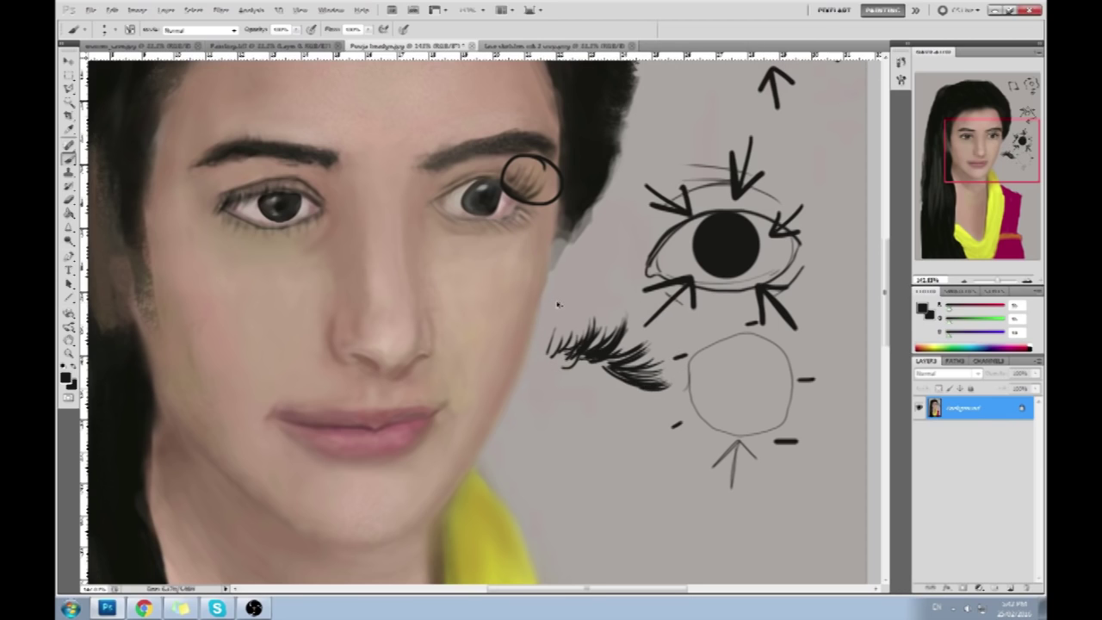
key(ctrl+alt+z)
key(ctrl+alt+z)
key(ctrl+alt+z)
key(ctrl+alt+z)
key(ctrl+alt+z)
key(ctrl+alt+z)
key(ctrl+alt+z)
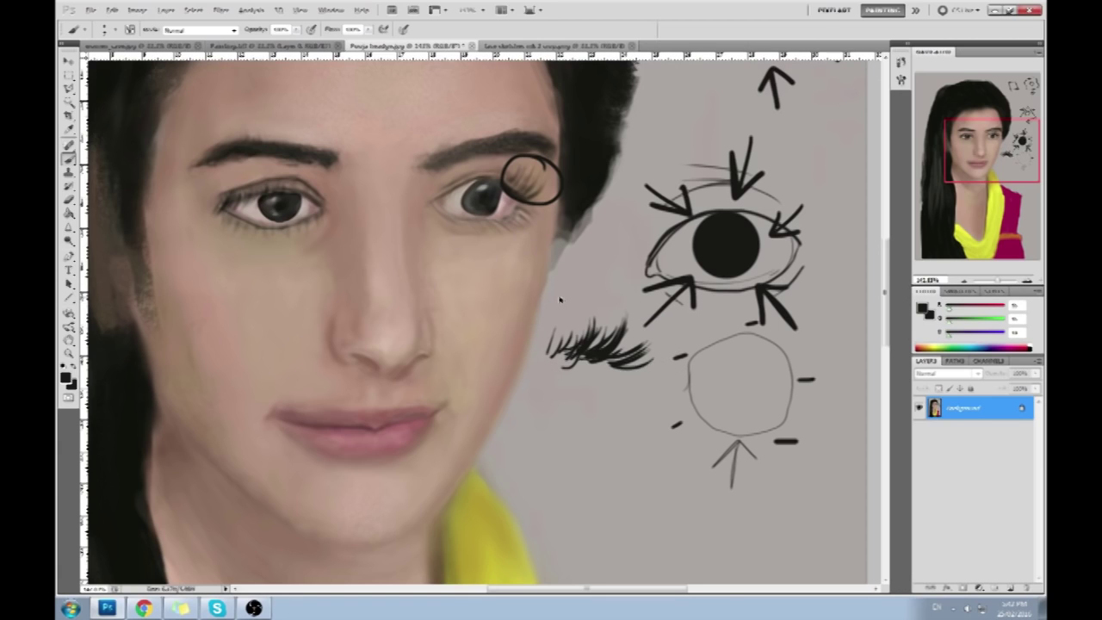
key(ctrl+alt+z)
key(ctrl+alt+z)
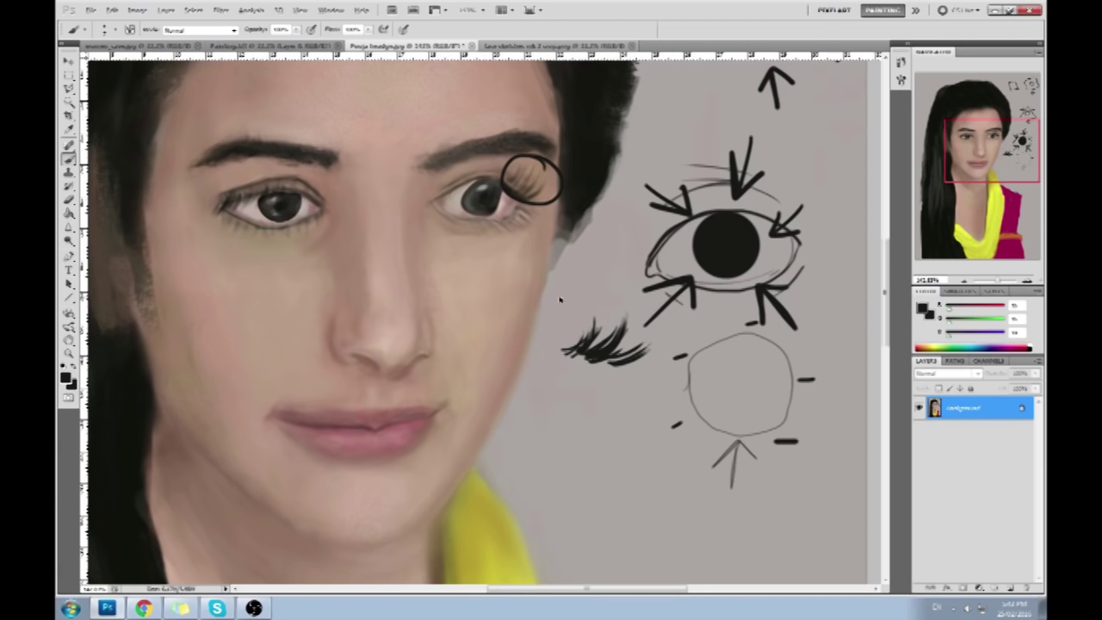
key(ctrl+alt+z)
key(ctrl+alt+z)
key(ctrl+alt+z)
key(ctrl+alt+z)
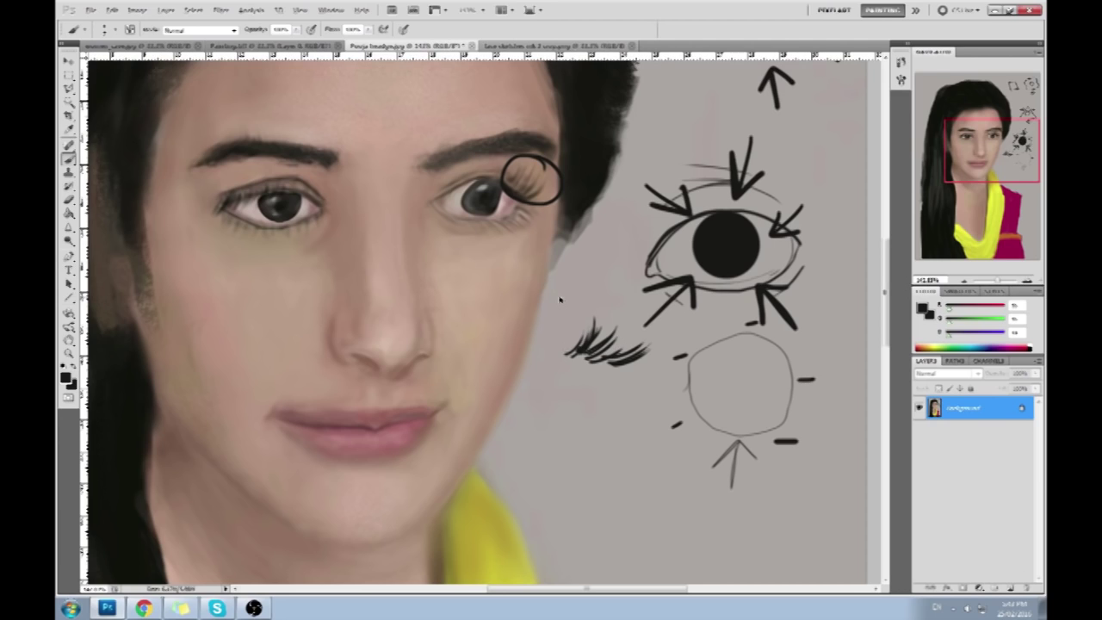
key(ctrl+alt+z)
key(ctrl+alt+z)
key(ctrl+alt+z)
key(ctrl+alt+z)
key(ctrl+alt+z)
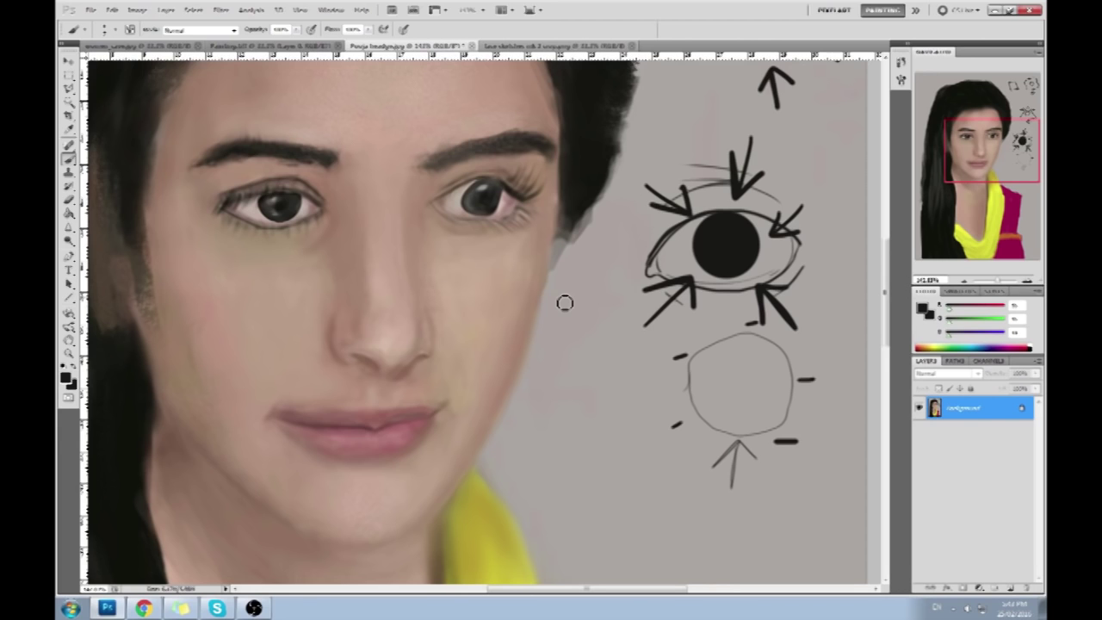
Revert the portrait to its original snapshot in the History panel
drag(593, 313, 679, 320)
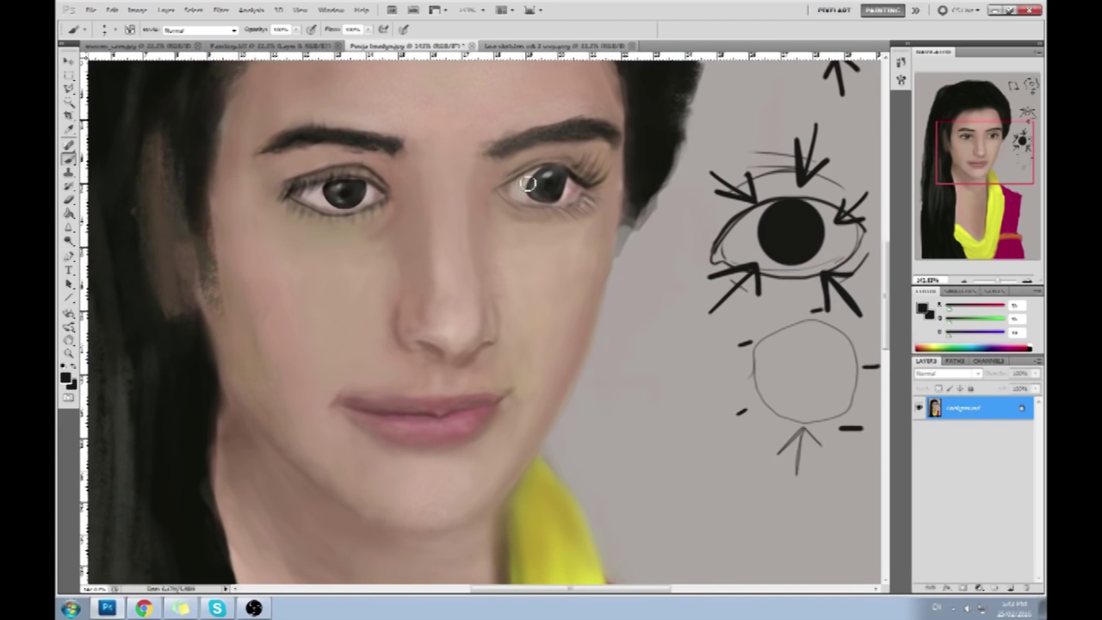
mouse_move(602, 172)
mouse_down()
mouse_move(573, 221)
mouse_move(593, 170)
mouse_up()
key(ctrl+z)
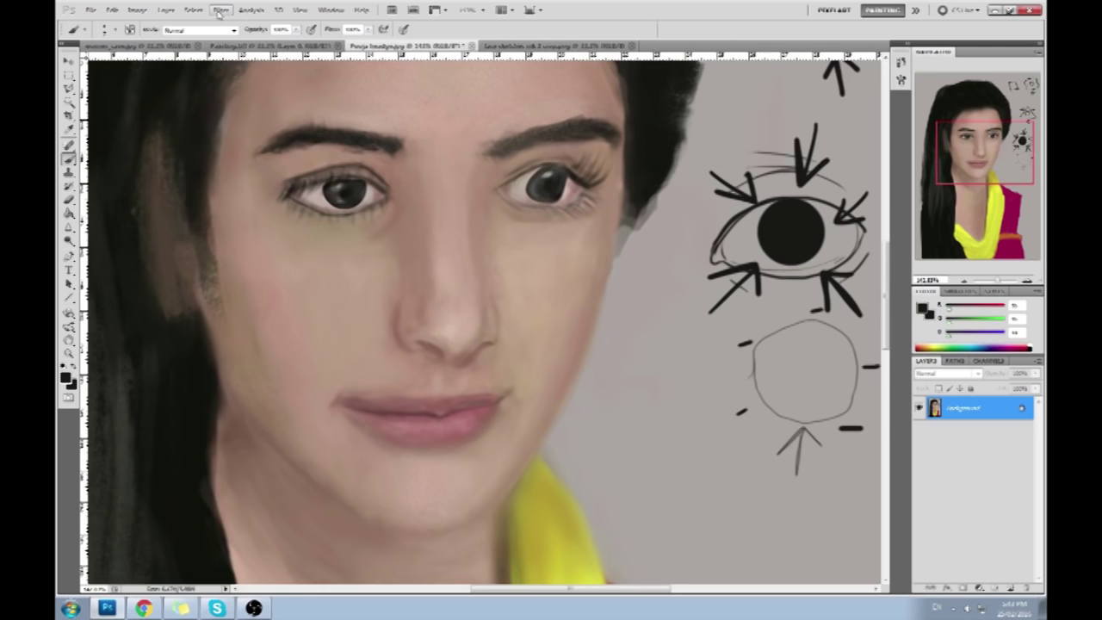
click(900, 62)
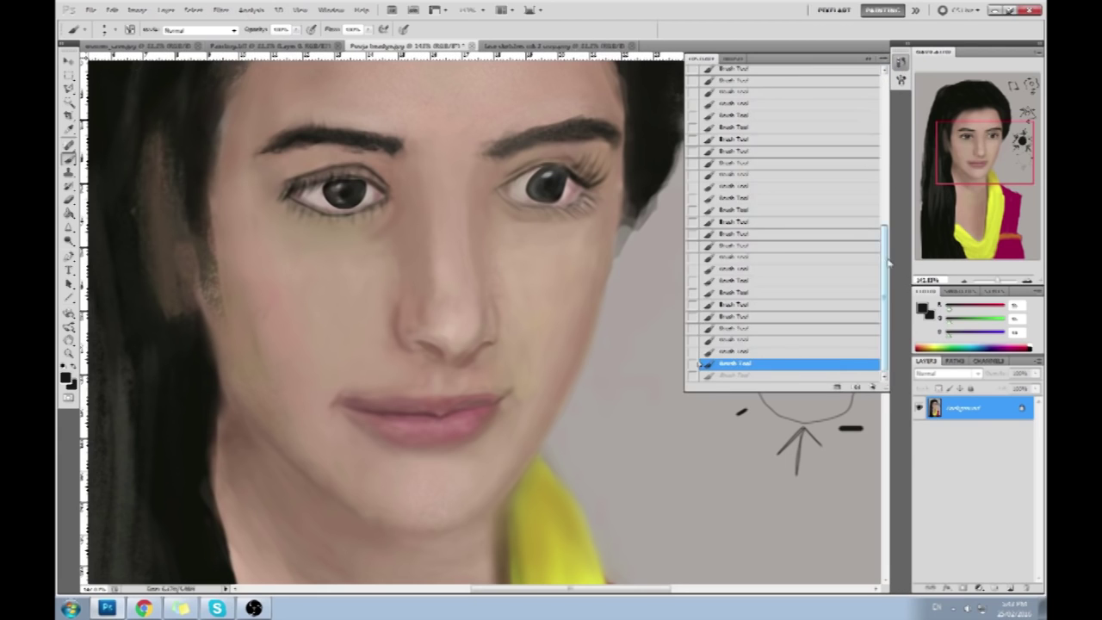
drag(885, 262, 885, 103)
click(731, 75)
In Liquify, use Forward Warp at size 106 to push the right eye and brow into shape
click(221, 10)
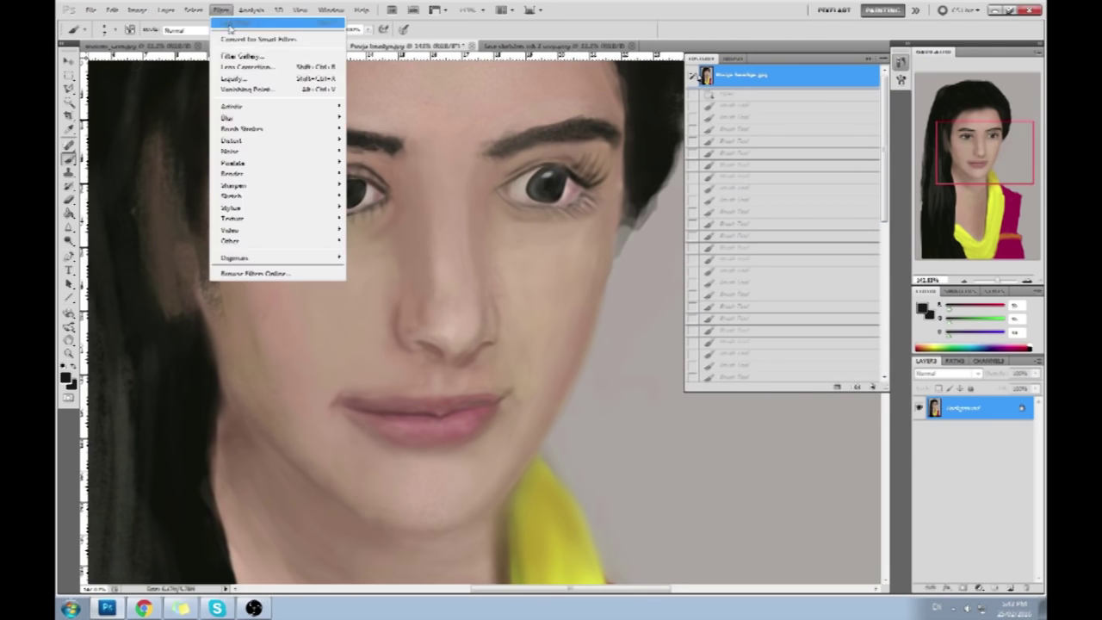
click(232, 78)
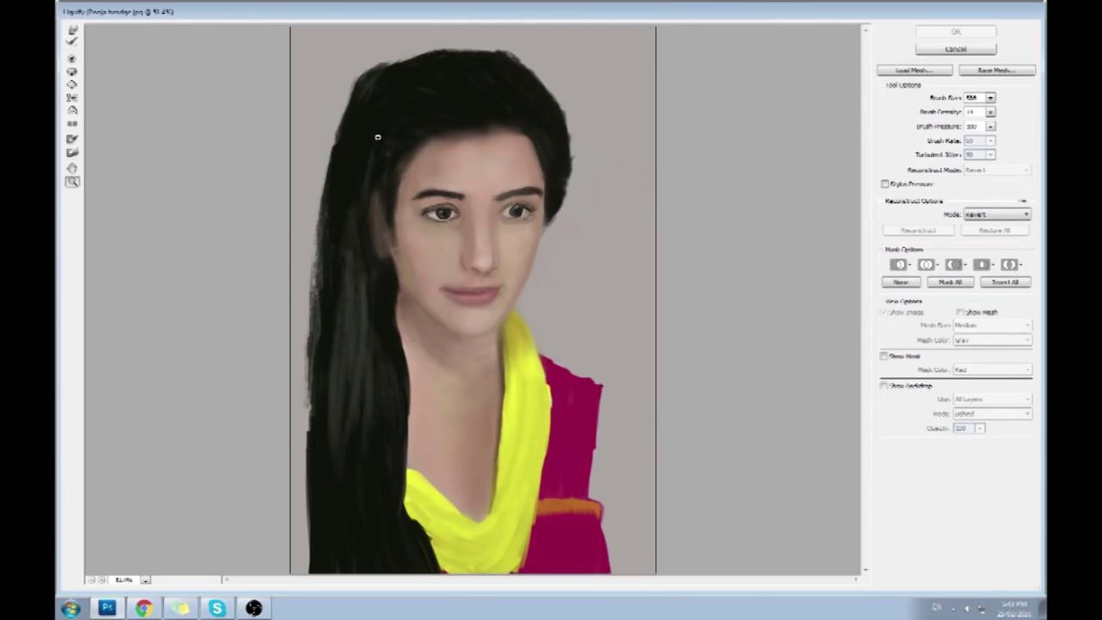
drag(617, 317, 618, 318)
key(w)
click(990, 97)
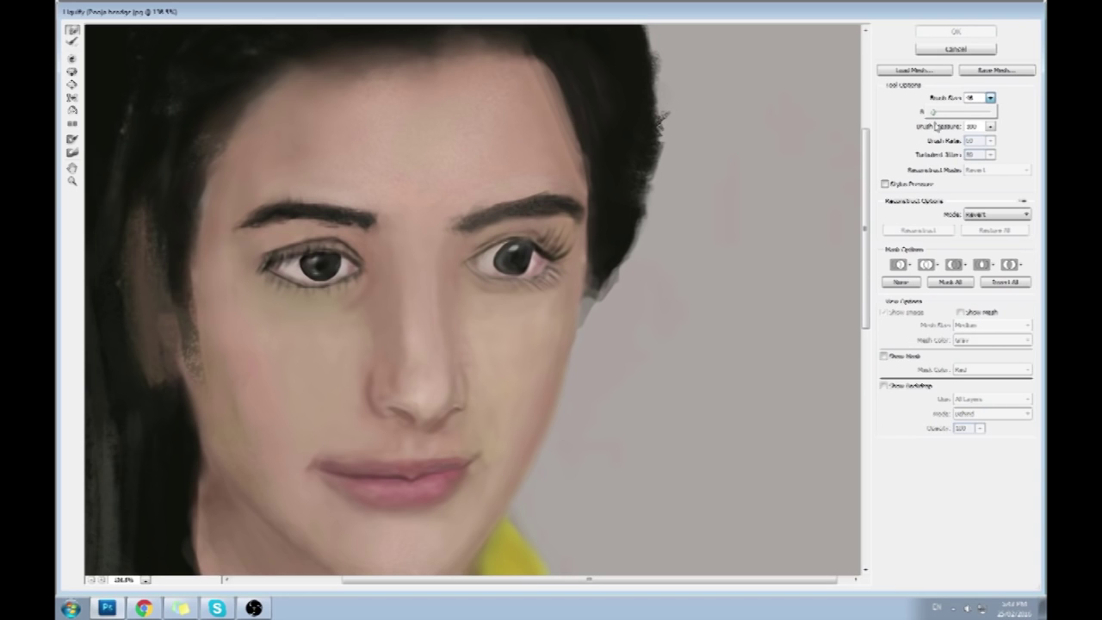
drag(933, 113, 938, 113)
click(507, 236)
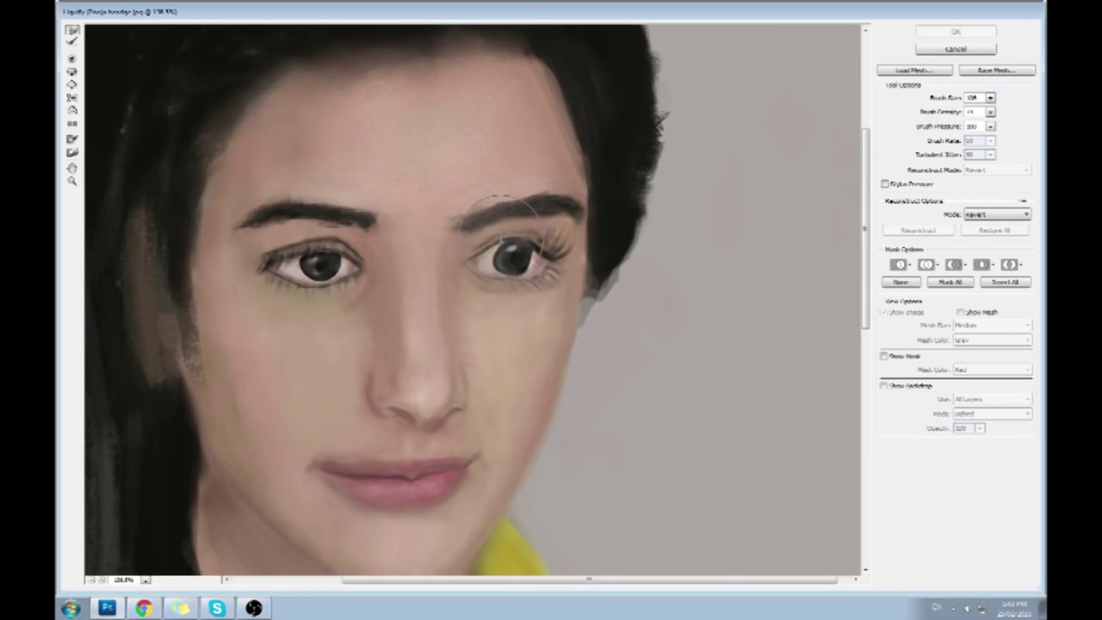
mouse_move(503, 224)
mouse_down()
mouse_move(517, 241)
mouse_move(542, 211)
mouse_move(529, 236)
mouse_move(529, 297)
mouse_up()
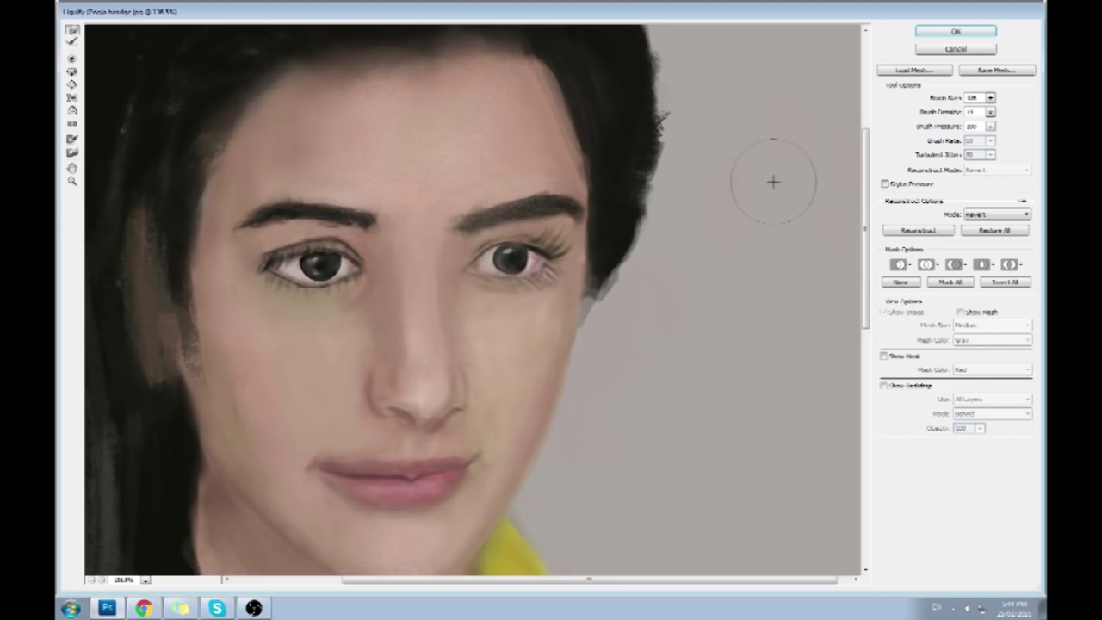
Resize the warp brush smaller and then up to 171, and zoom out to the whole face
click(990, 97)
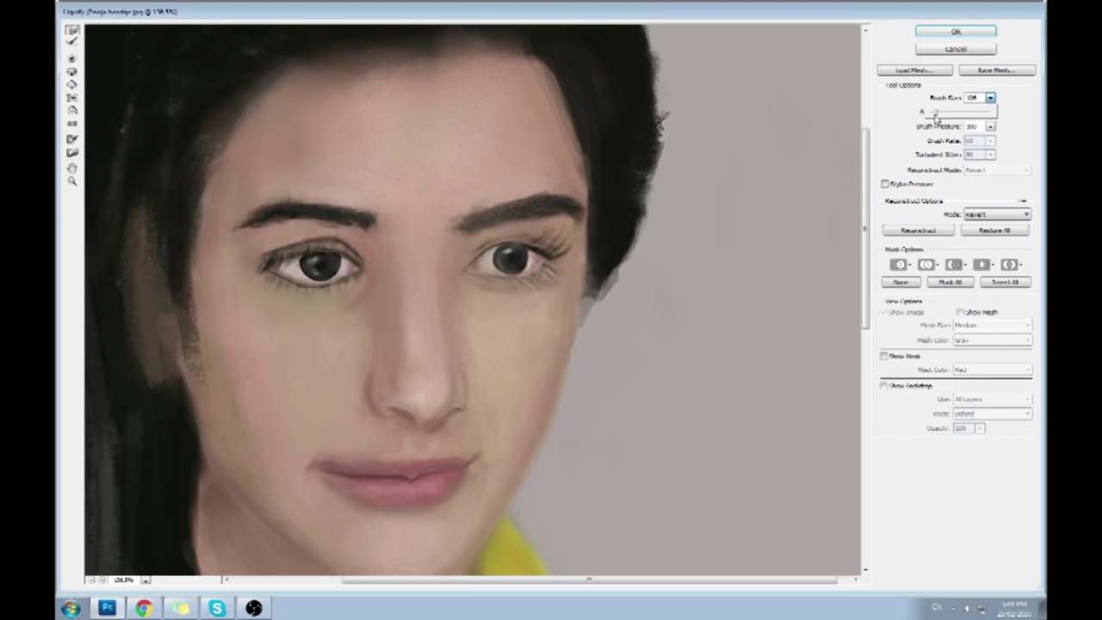
click(525, 257)
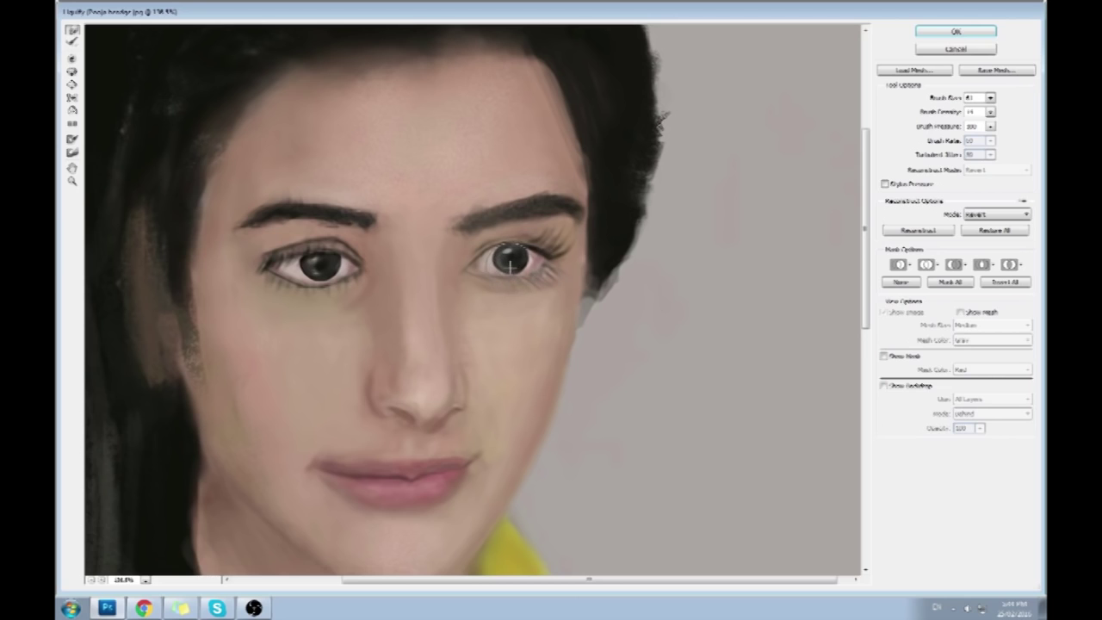
click(989, 98)
drag(938, 116, 946, 115)
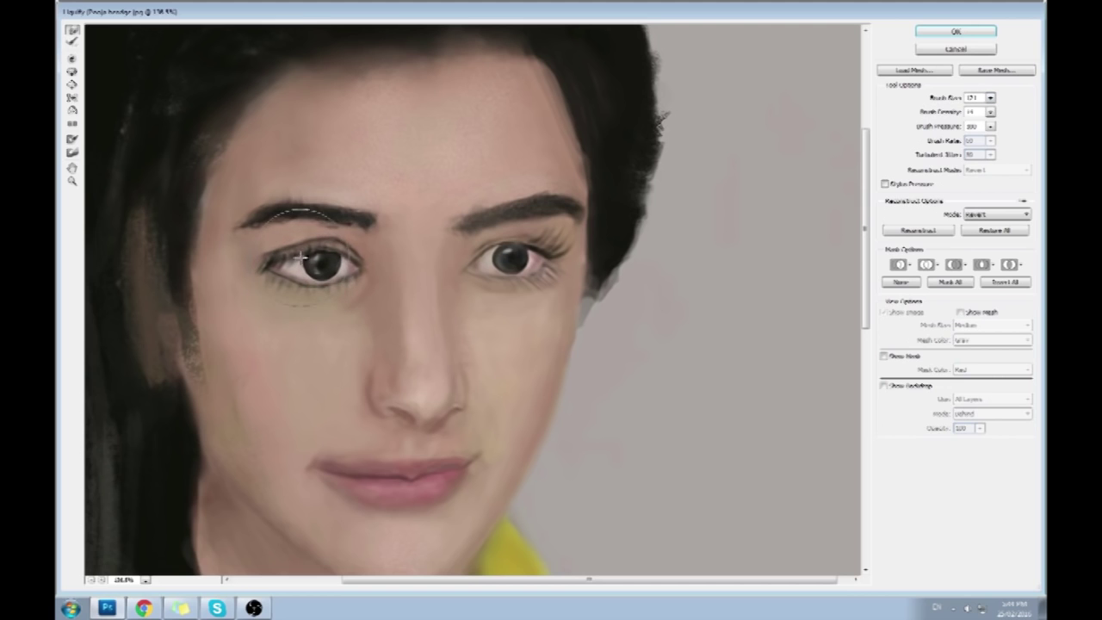
alt+click(321, 301)
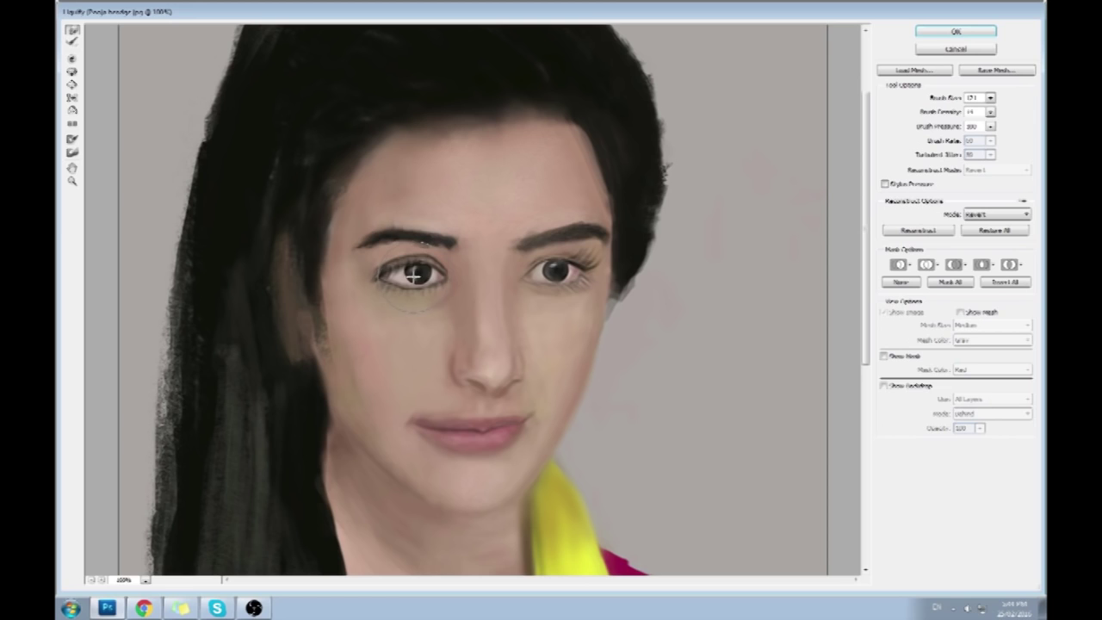
key(ctrl+minus)
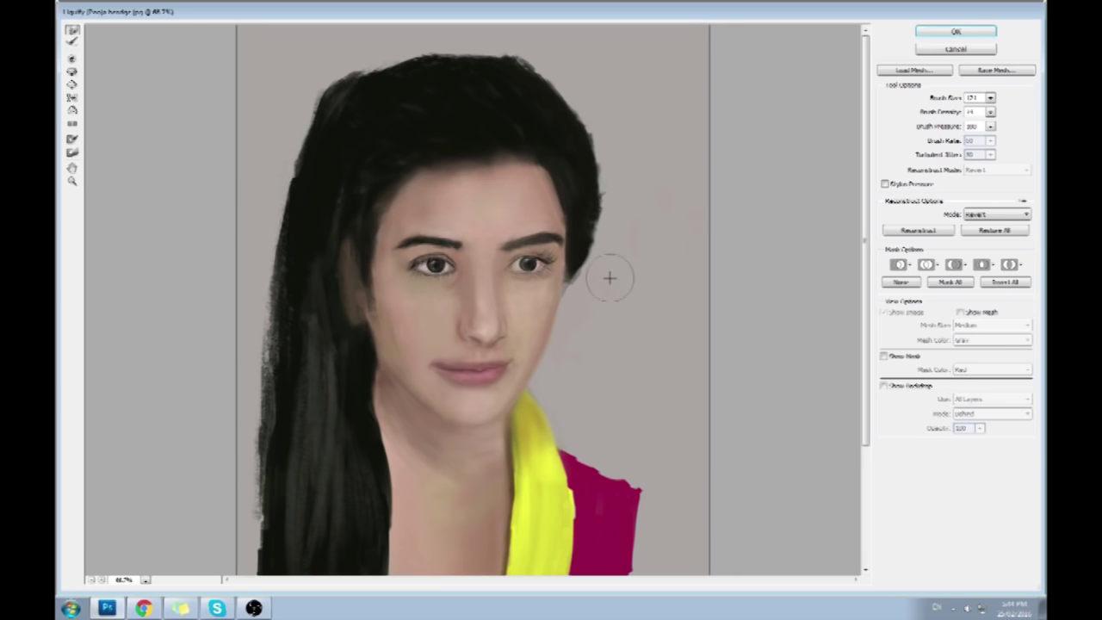
Apply a different Liquify distortion to the right eye with a smaller brush, then confirm with OK
click(989, 97)
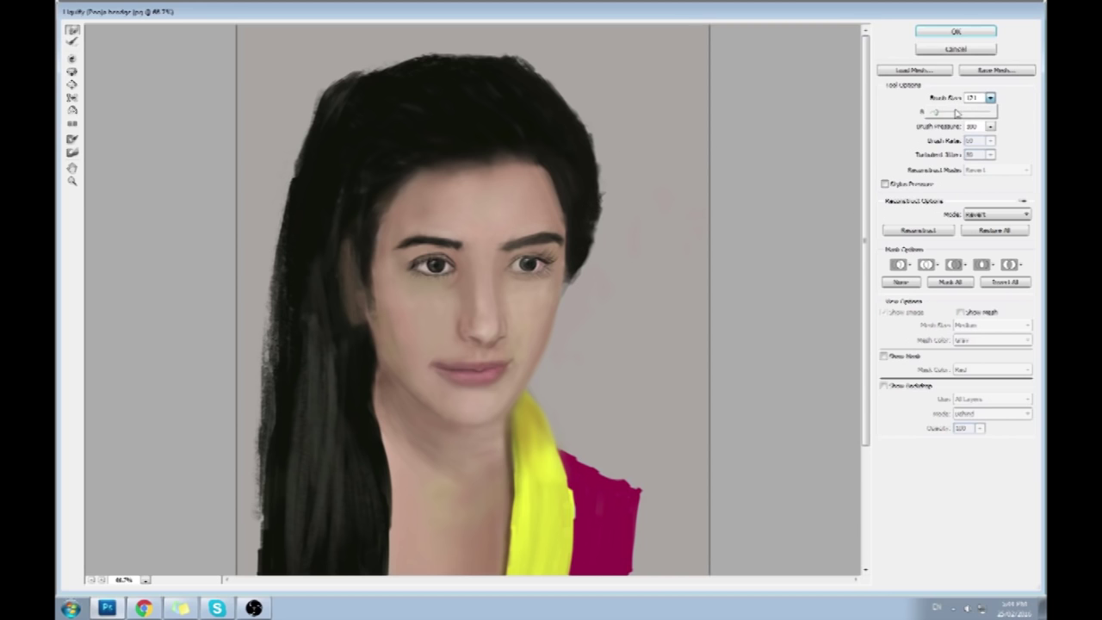
click(72, 84)
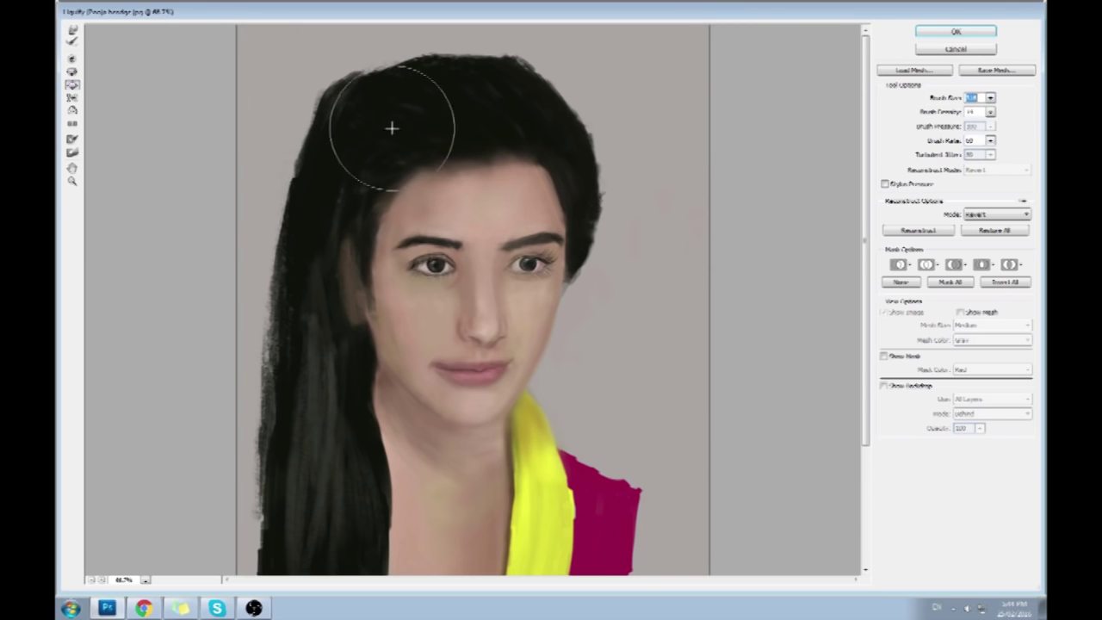
click(527, 265)
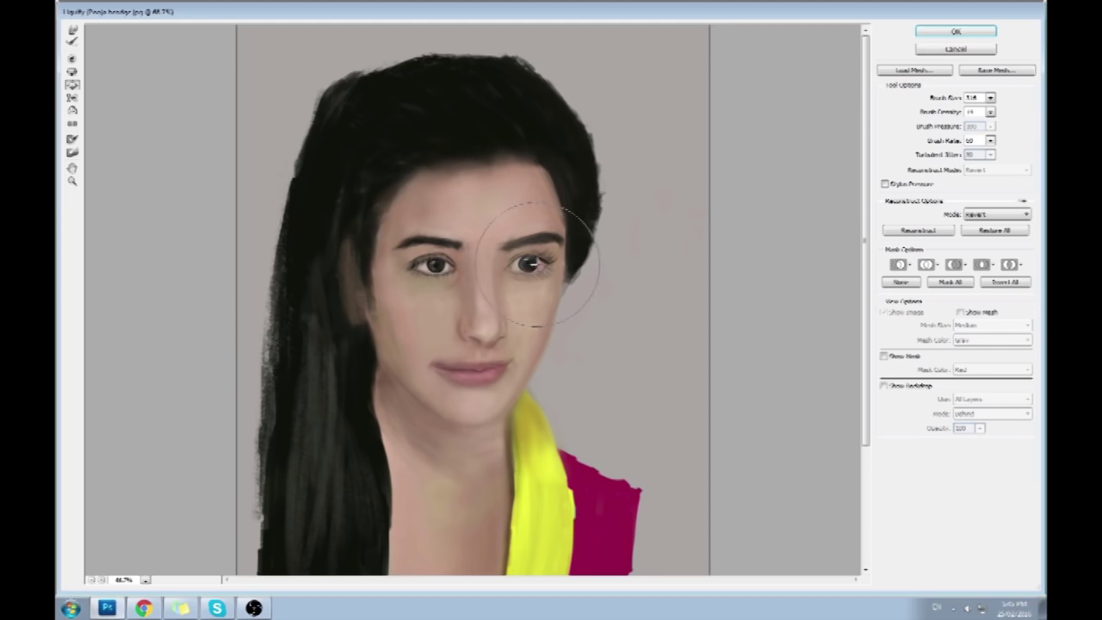
click(990, 97)
drag(965, 115, 938, 115)
click(520, 254)
click(956, 31)
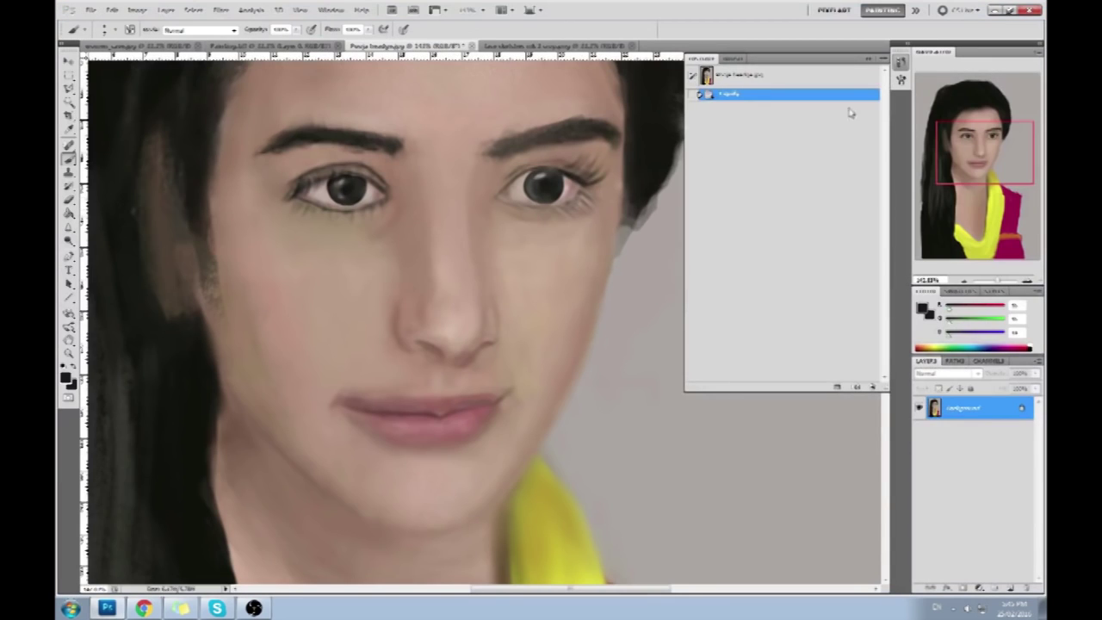
Sample a skin-brown from the face and pick a new brush tip at 40% opacity
click(867, 59)
drag(538, 200, 639, 280)
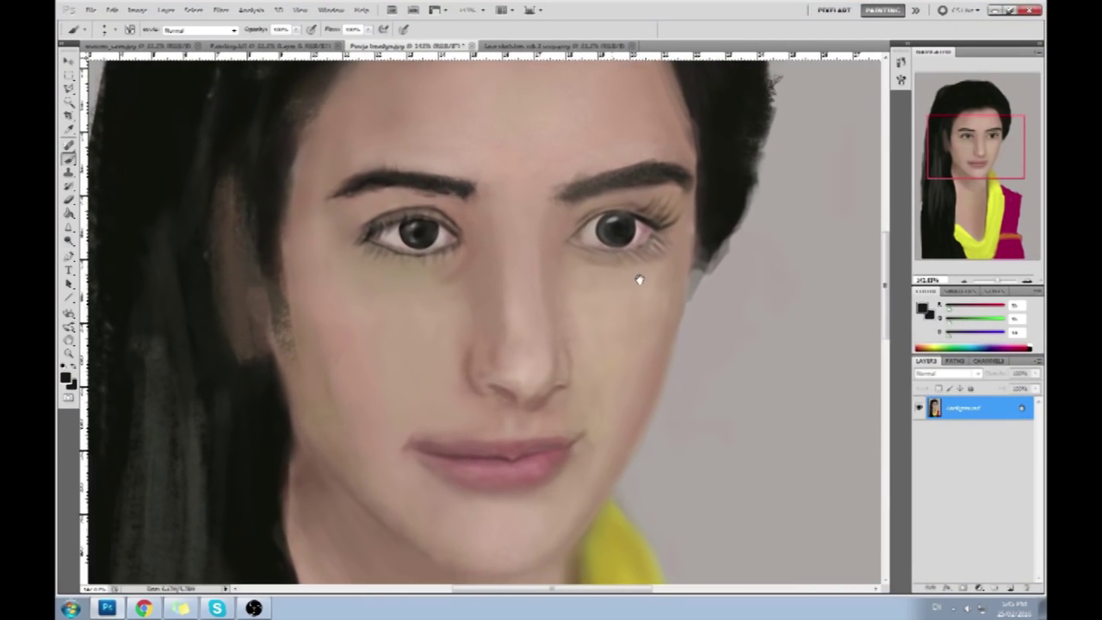
alt+click(642, 198)
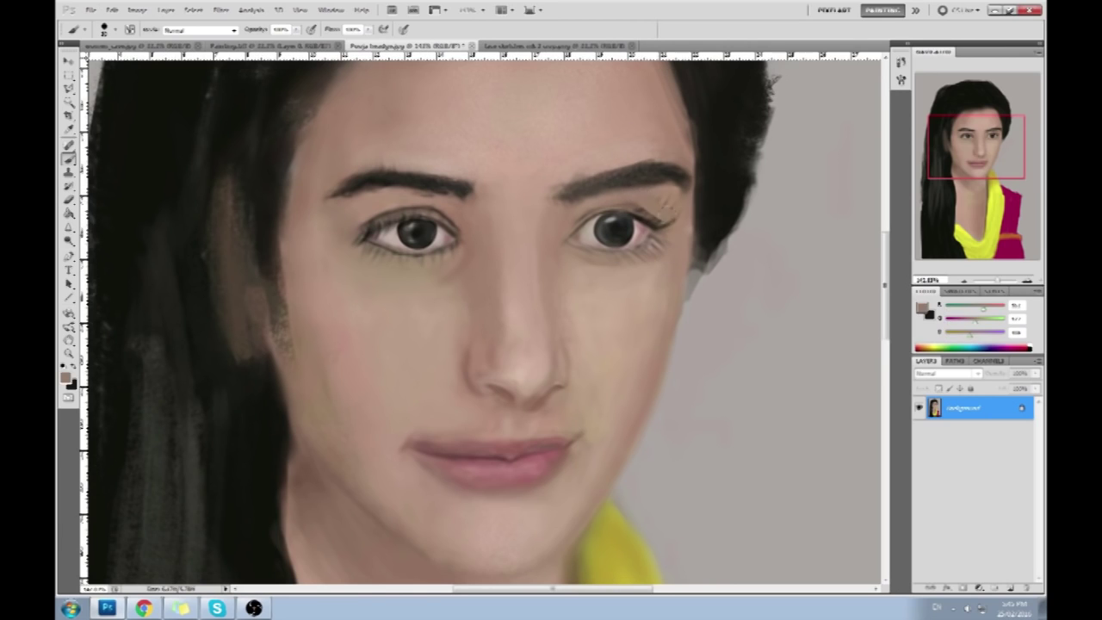
right_click(657, 211)
click(788, 488)
click(653, 195)
key(4)
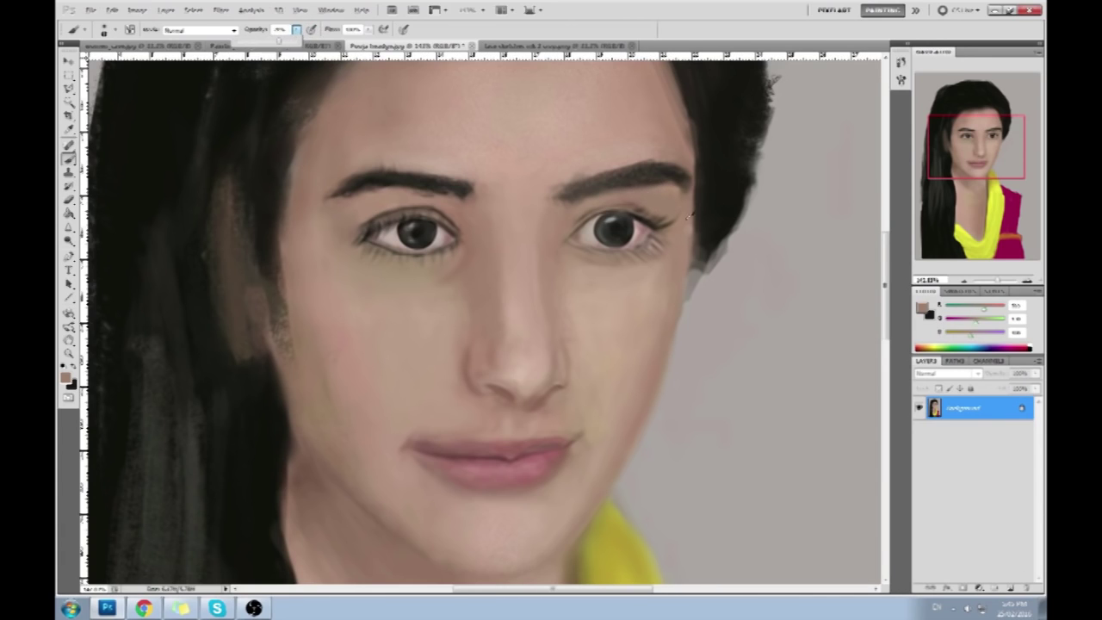
Lighten skin under the right eye's lower lashes and paint dark lashes along its upper lash line
alt+click(634, 199)
drag(637, 211, 650, 221)
alt+click(656, 222)
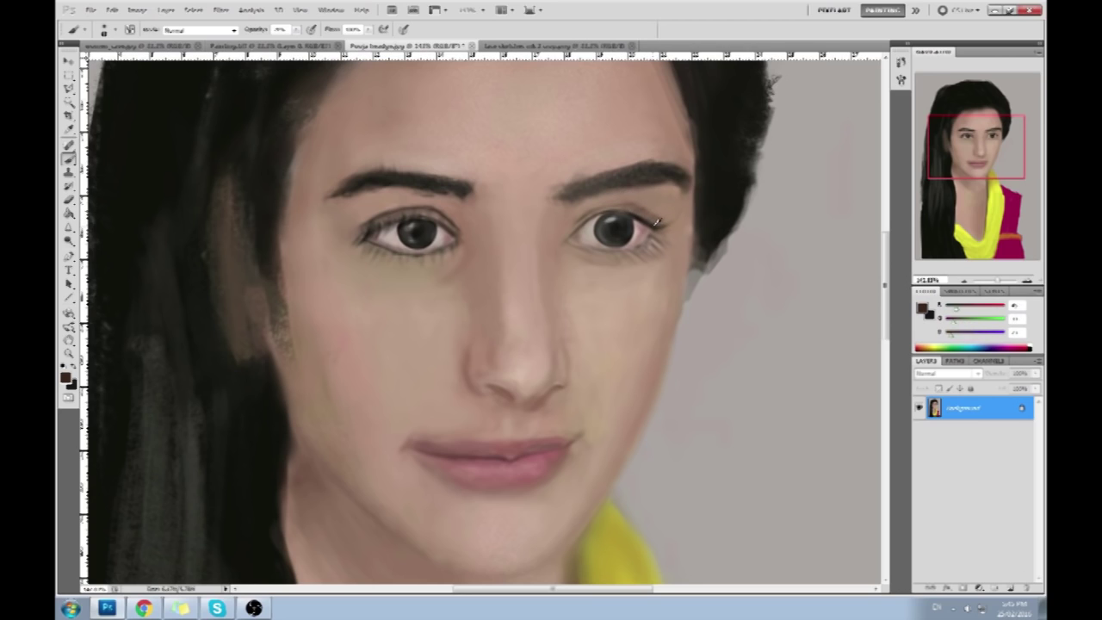
alt+click(352, 217)
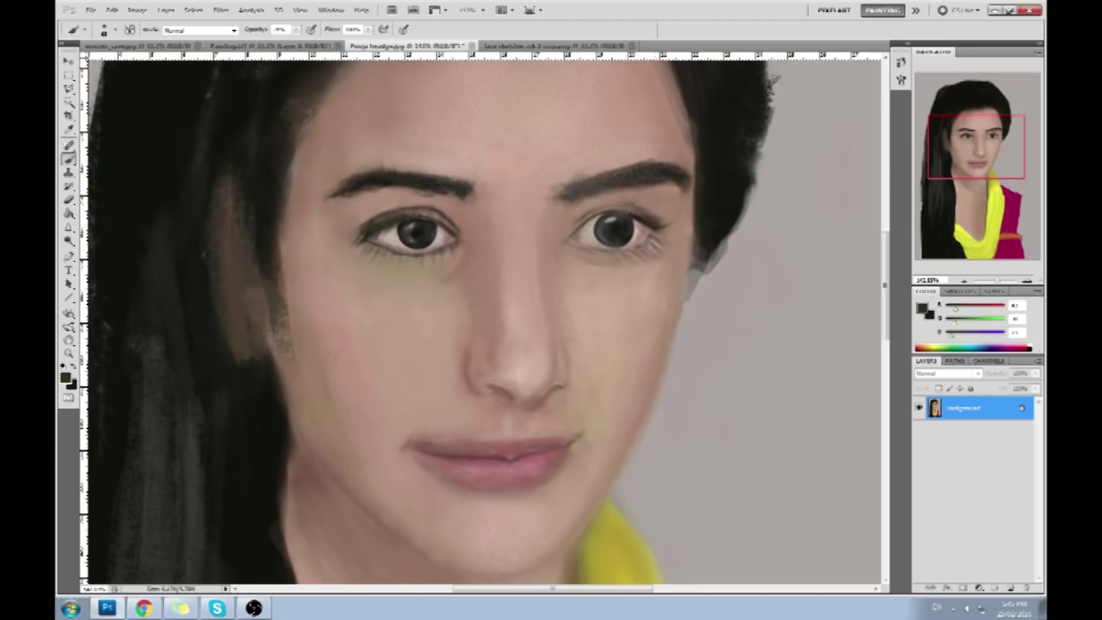
drag(653, 222, 593, 215)
Sample light skin, dark eye and iris colours from the right eye, then raise opacity to 100%
alt+click(593, 213)
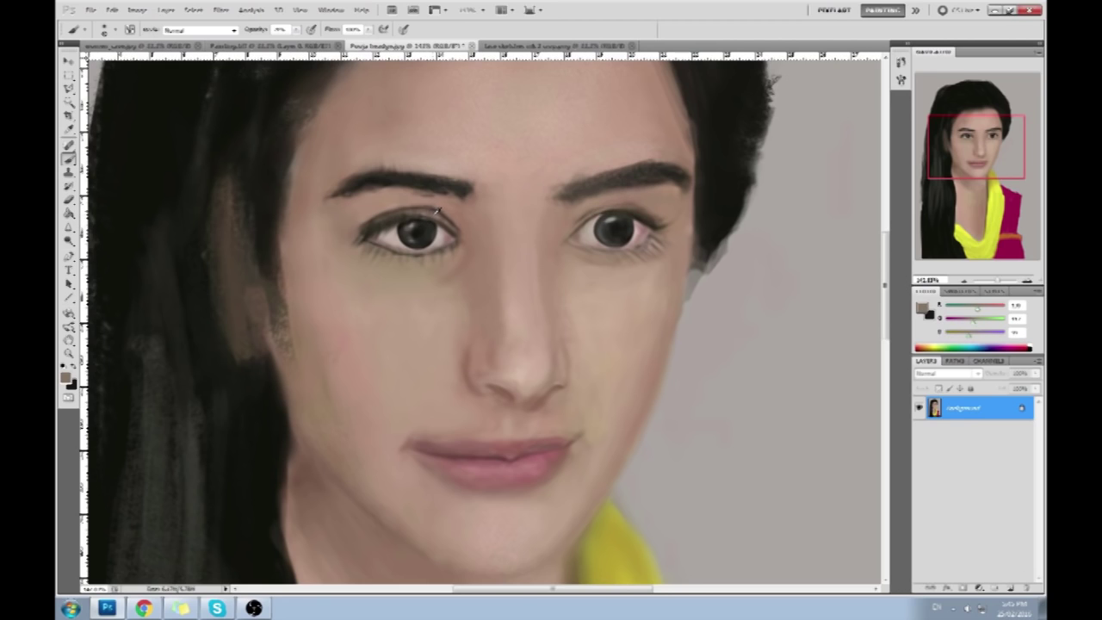
alt+click(618, 200)
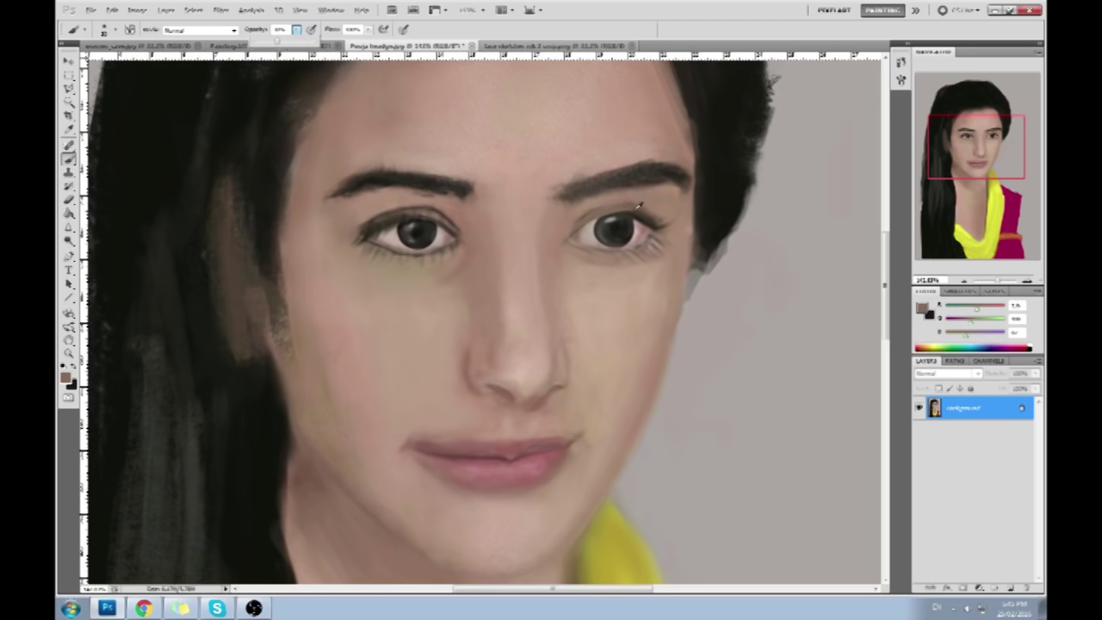
alt+click(638, 207)
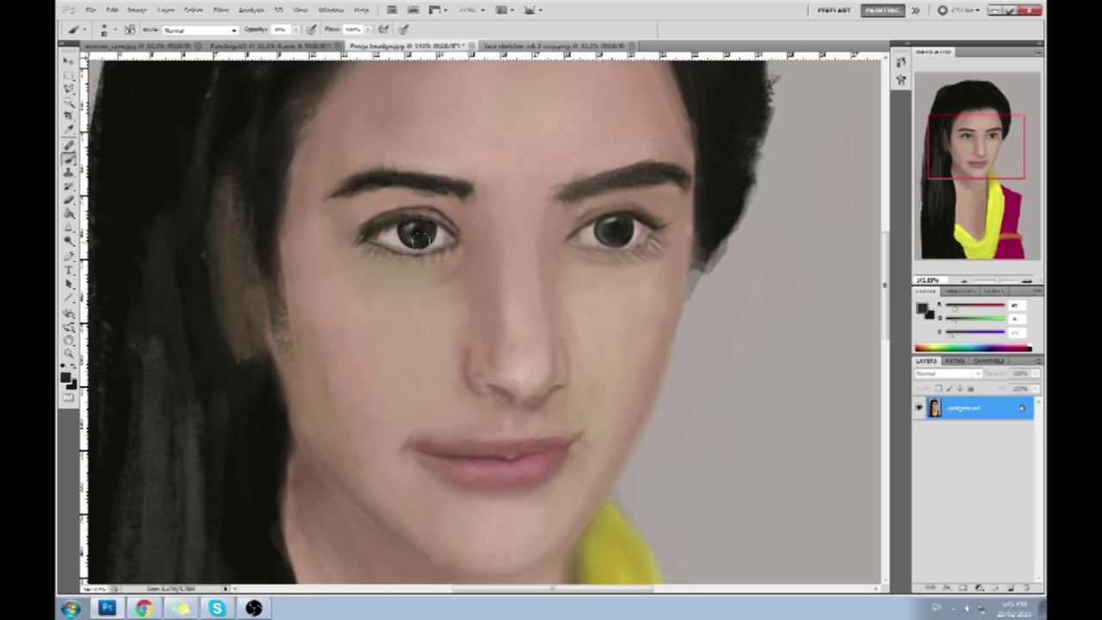
alt+click(641, 211)
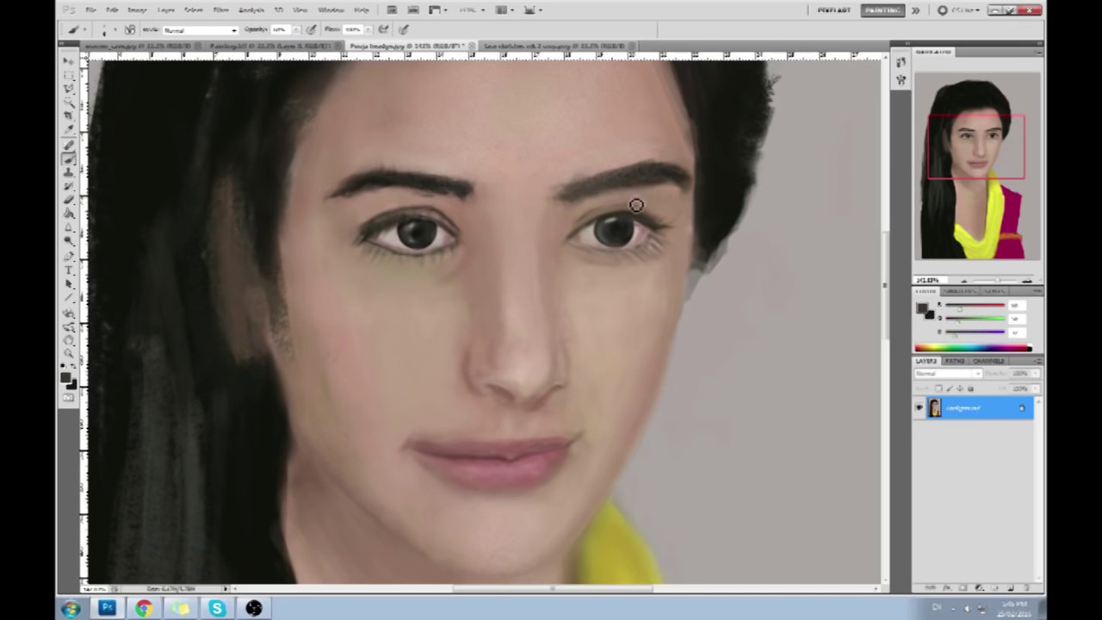
alt+click(620, 226)
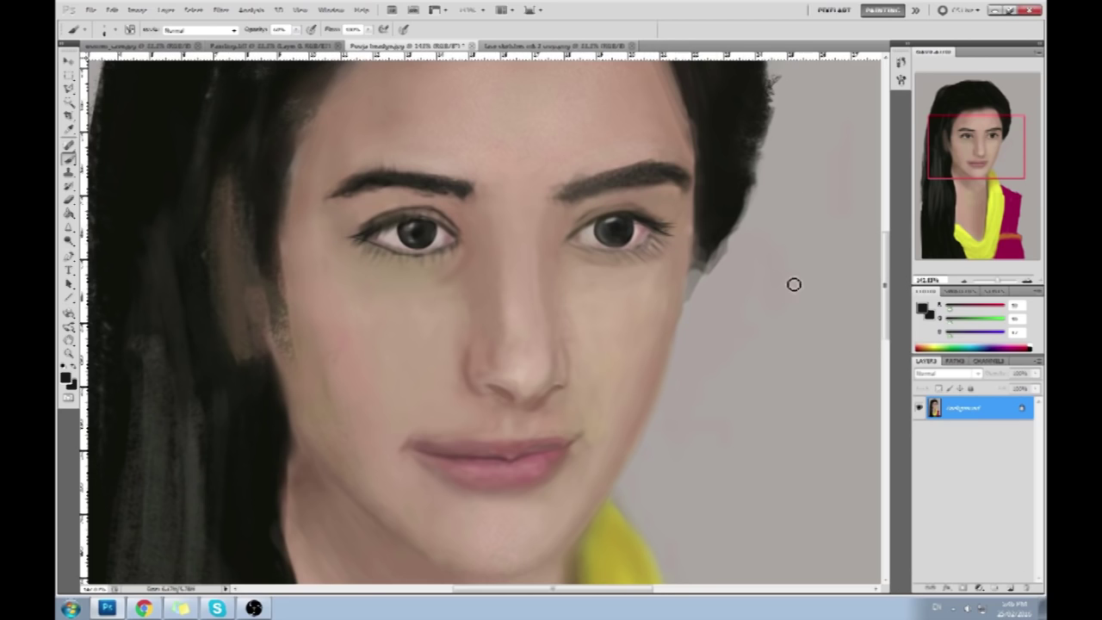
drag(289, 29, 325, 42)
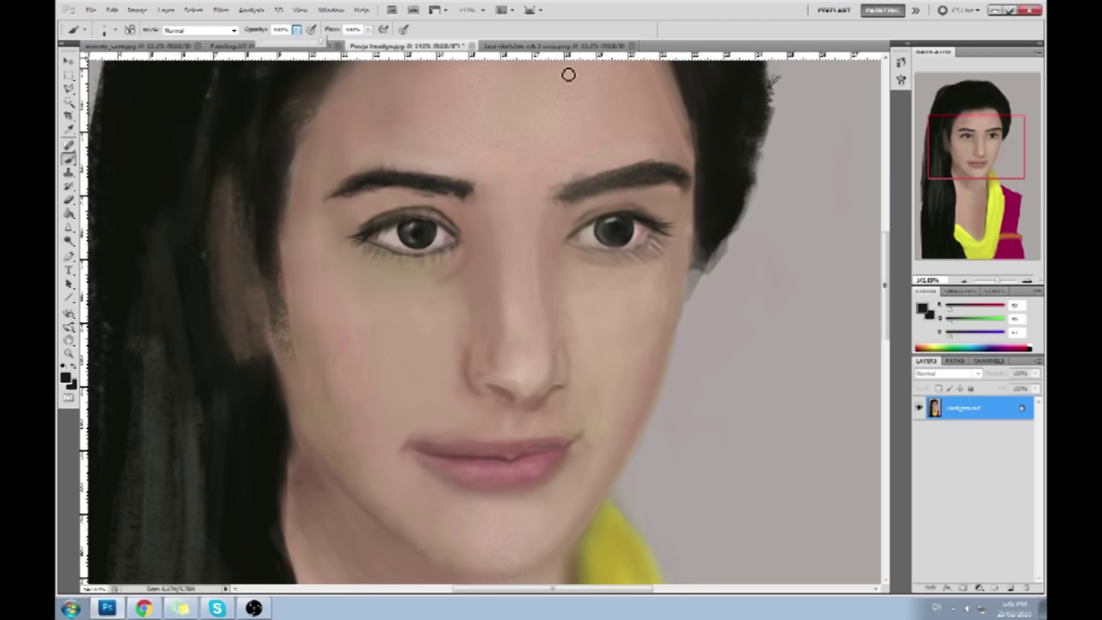
mouse_move(775, 391)
mouse_down()
mouse_move(824, 358)
mouse_move(773, 378)
mouse_move(812, 344)
mouse_up()
mouse_move(809, 392)
mouse_down()
mouse_move(769, 405)
mouse_move(808, 399)
mouse_move(779, 382)
mouse_move(781, 406)
mouse_move(818, 402)
mouse_up()
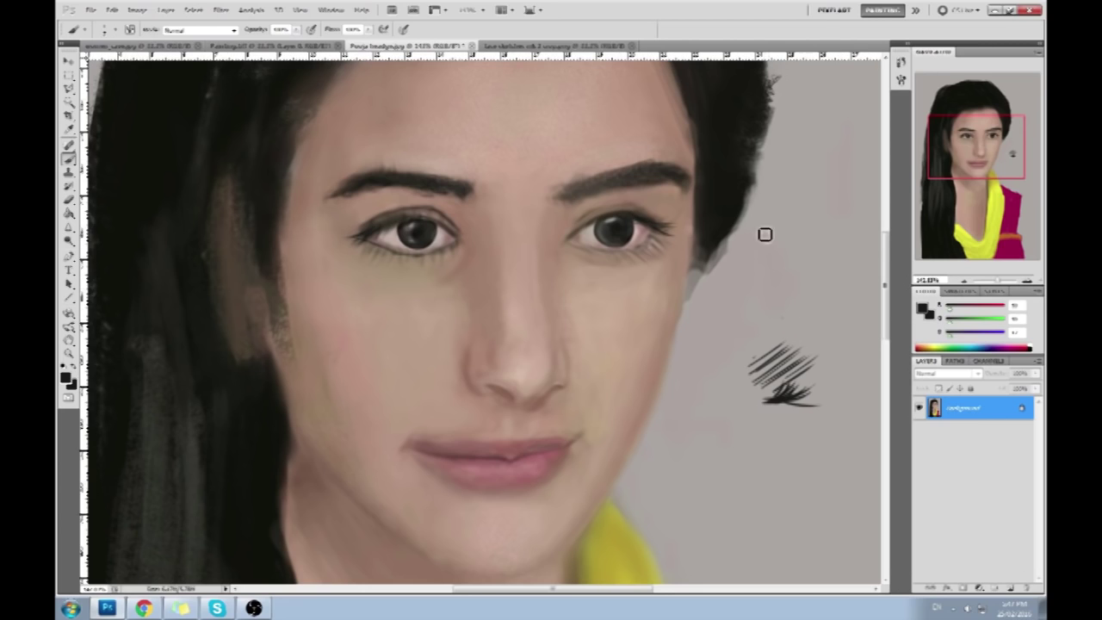
alt+click(757, 276)
drag(751, 348, 814, 400)
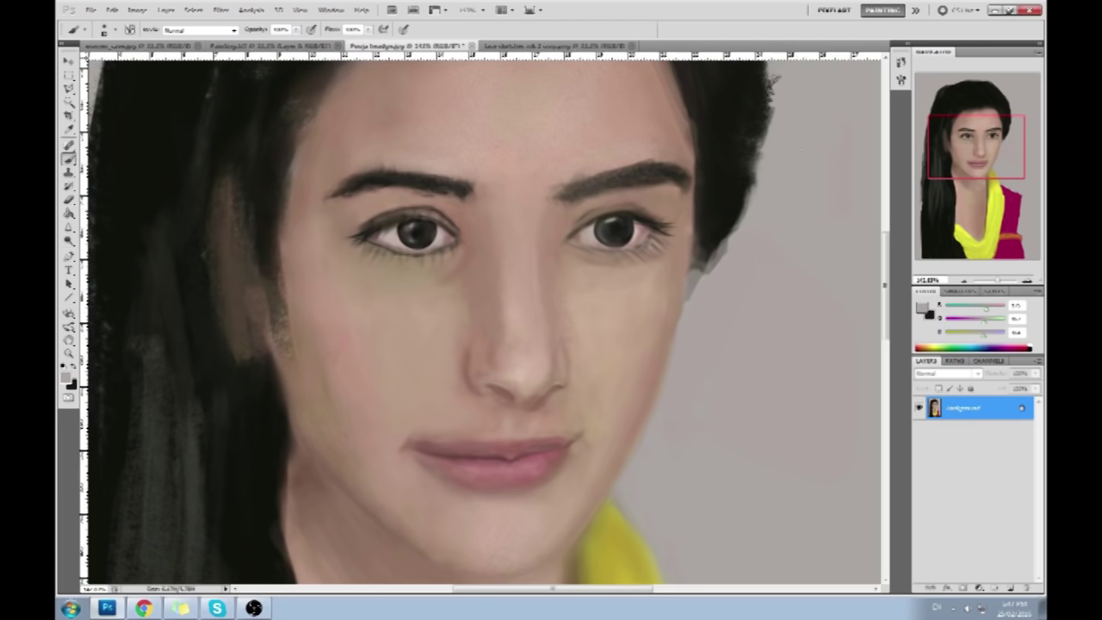
alt+click(658, 222)
key(ctrl+minus)
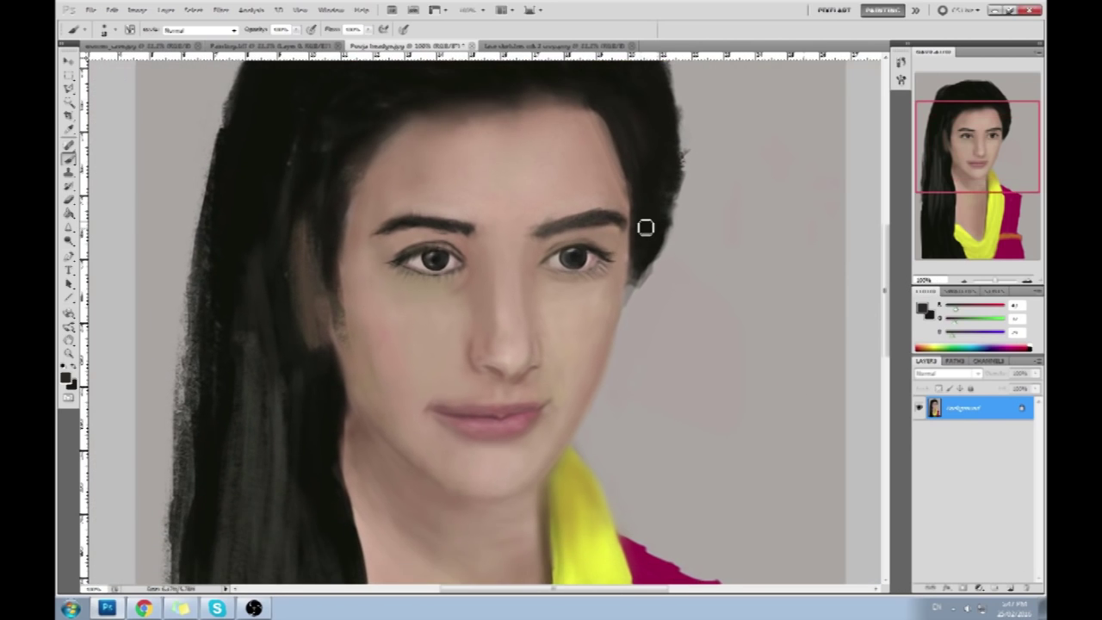
At 40% opacity, blend a sampled pinkish skin tone under both eyes
drag(294, 35, 267, 35)
click(600, 247)
alt+click(463, 258)
mouse_move(597, 259)
mouse_down()
mouse_move(585, 278)
mouse_move(595, 270)
mouse_move(562, 274)
mouse_up()
mouse_move(437, 284)
mouse_down()
mouse_move(412, 271)
mouse_move(462, 274)
mouse_move(439, 281)
mouse_move(485, 262)
mouse_move(455, 270)
mouse_up()
alt+click(456, 270)
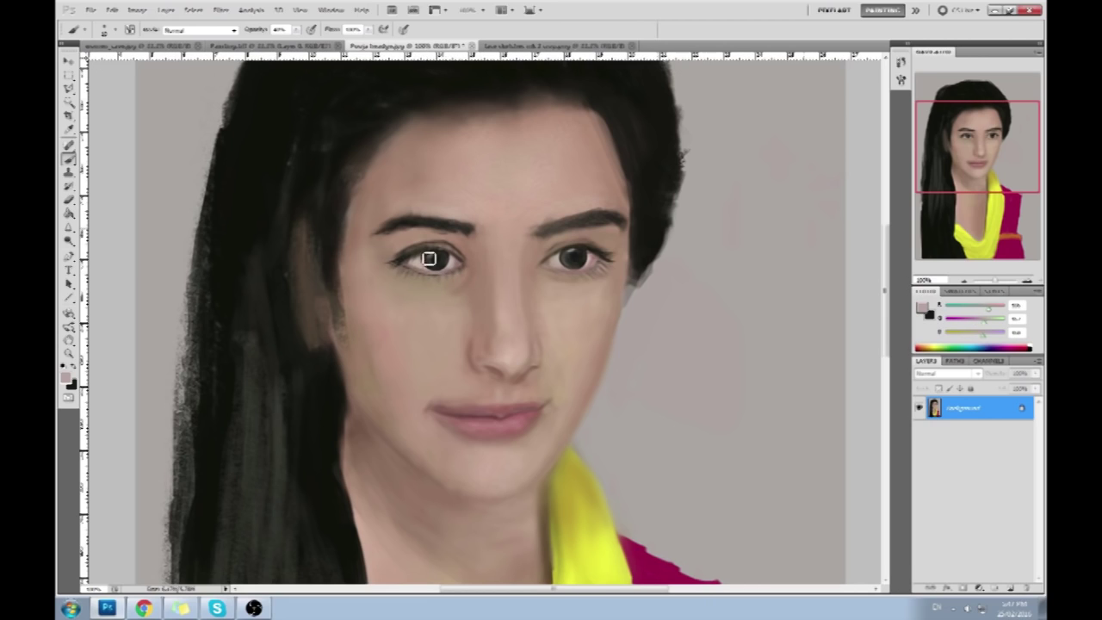
Smudge away the greenish tint under the left eye, then dab near-black there with the Brush
drag(69, 228, 99, 253)
mouse_move(419, 275)
mouse_down()
mouse_move(448, 281)
mouse_move(413, 275)
mouse_move(440, 278)
mouse_move(407, 270)
mouse_move(433, 260)
mouse_up()
key(bracketright)
key(b)
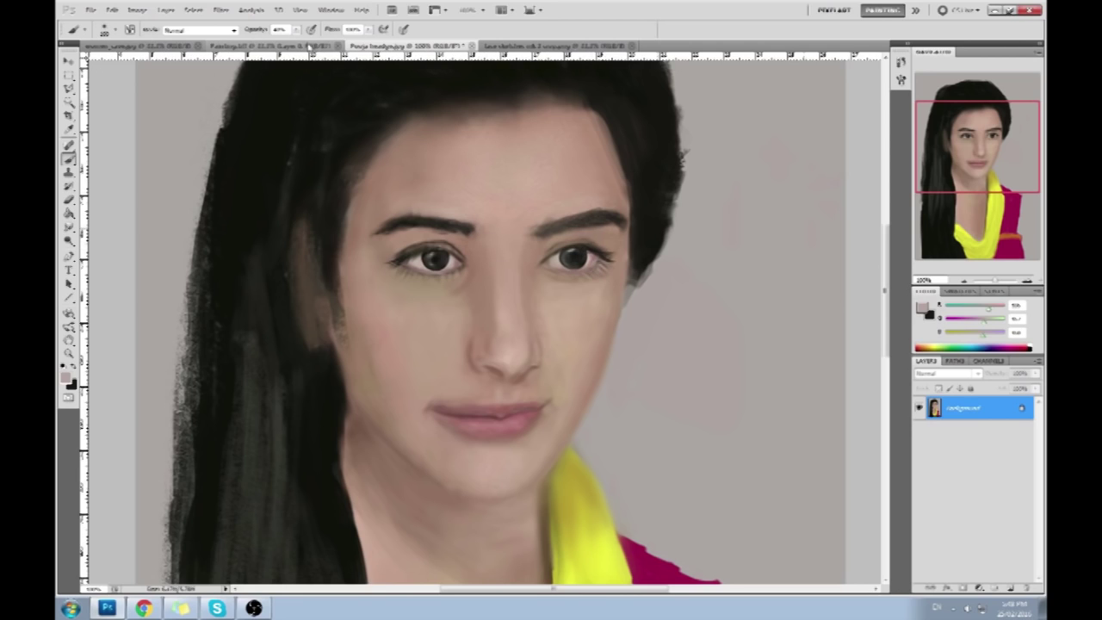
key(x)
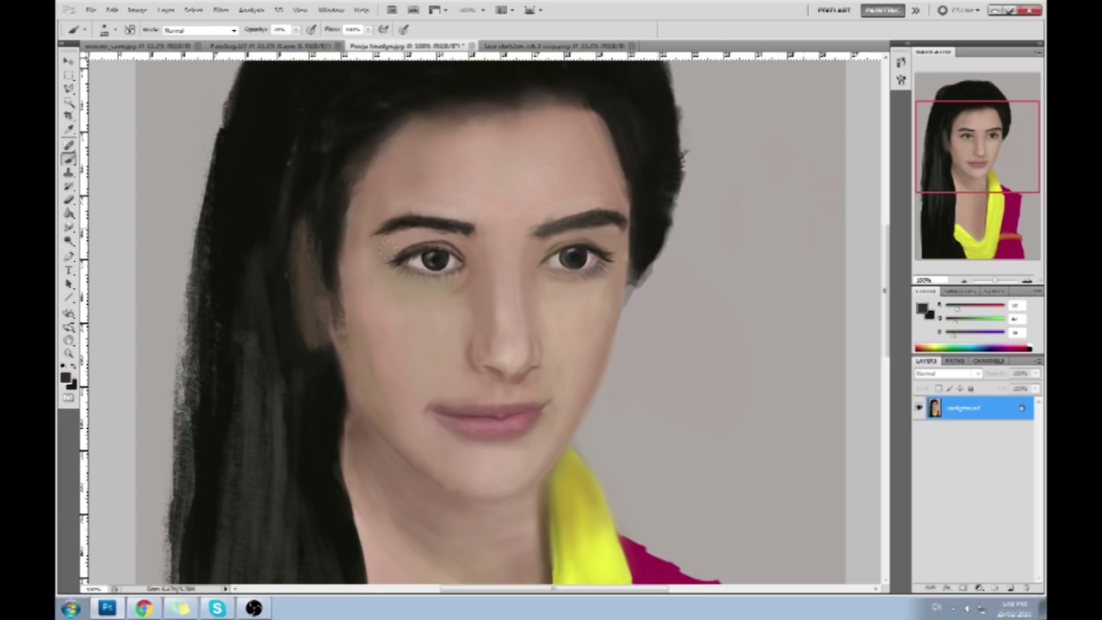
click(412, 277)
Paint a light skin-tone stroke below the left eye and enlarge the brush to about 100
alt+click(570, 300)
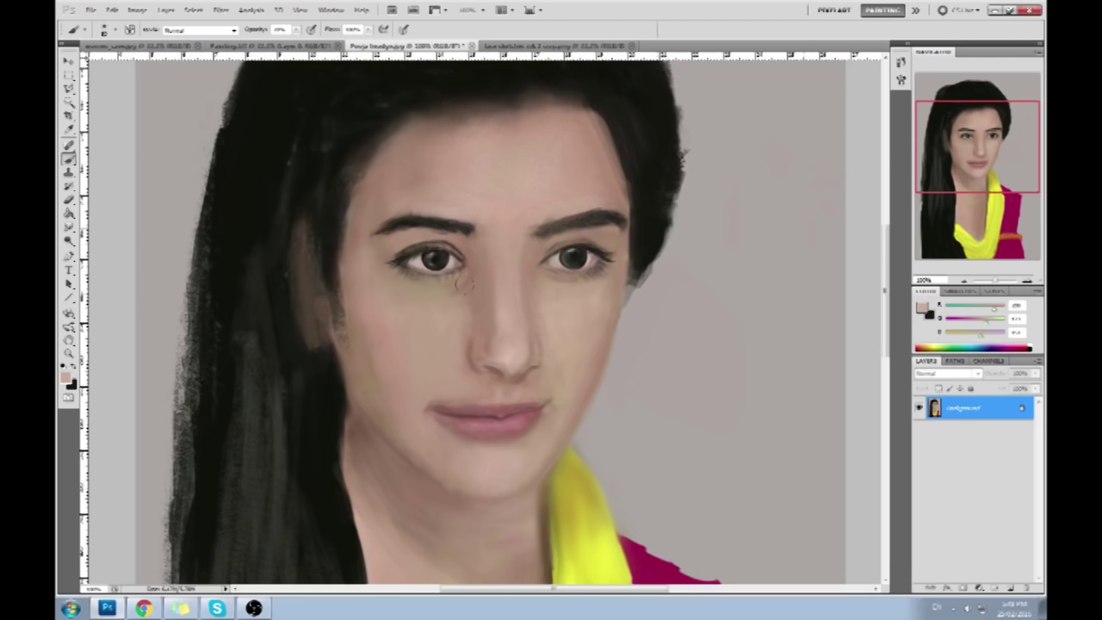
drag(450, 285, 460, 293)
key(bracketright)
alt+click(447, 294)
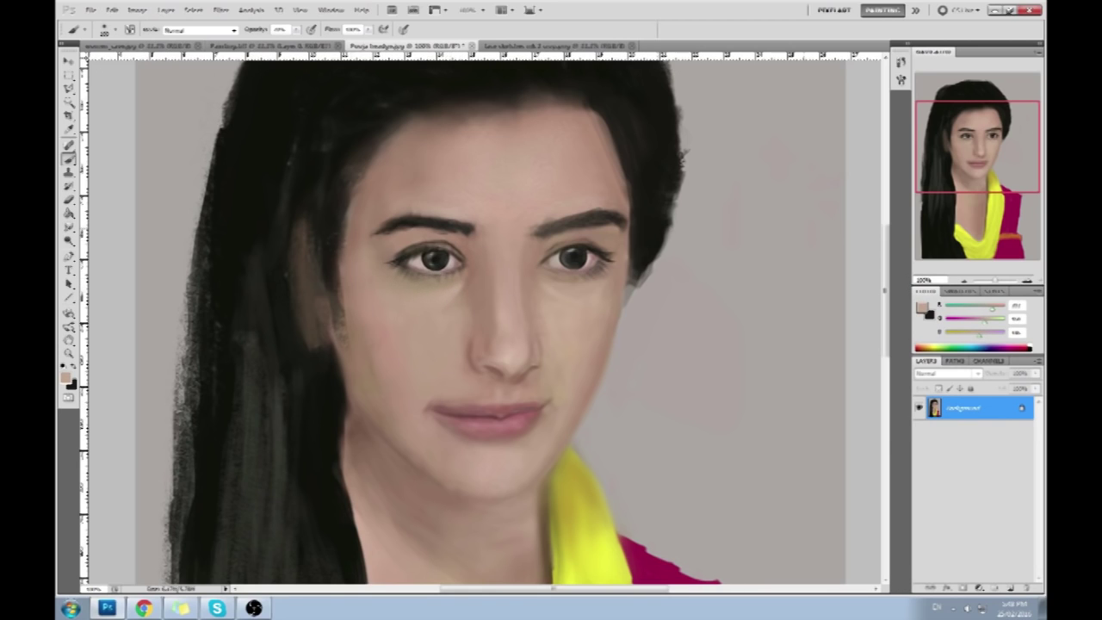
Darken the hairline near the right temple with sampled hair colour, then resample skin near the eyes
alt+click(610, 118)
drag(622, 207, 605, 129)
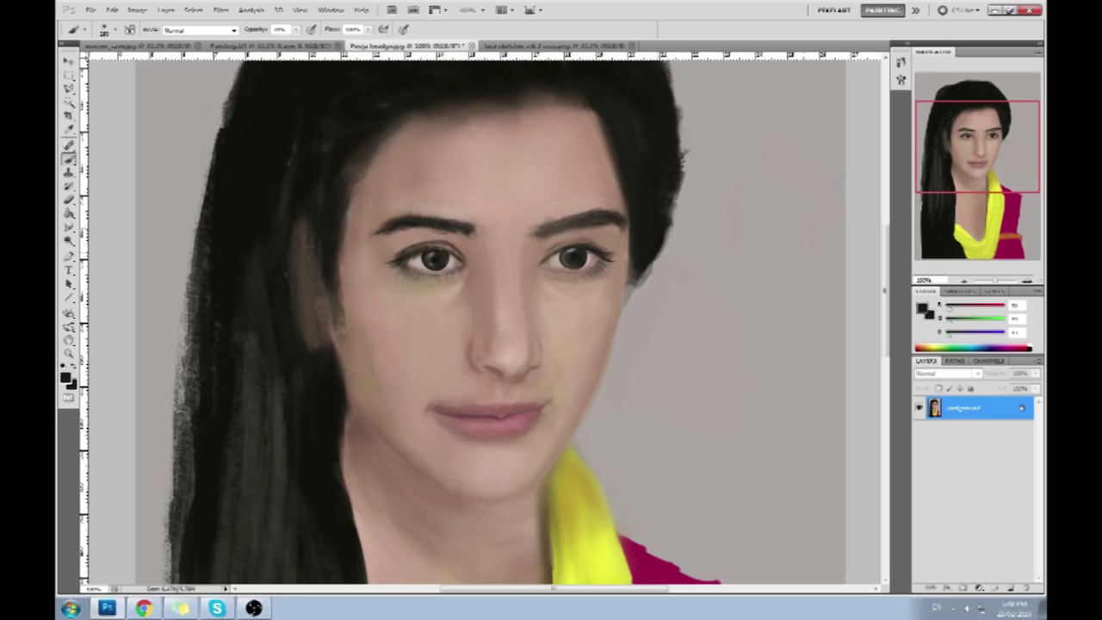
key(bracketleft)
alt+click(598, 244)
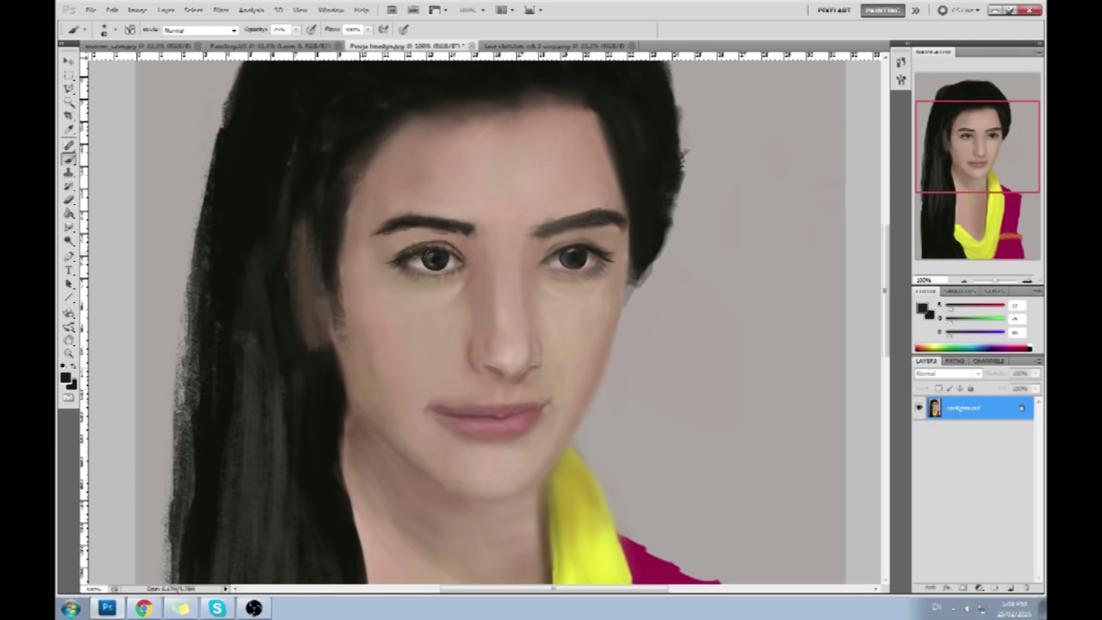
mouse_move(637, 322)
mouse_down()
mouse_move(714, 263)
mouse_move(696, 270)
mouse_up()
alt+click(517, 225)
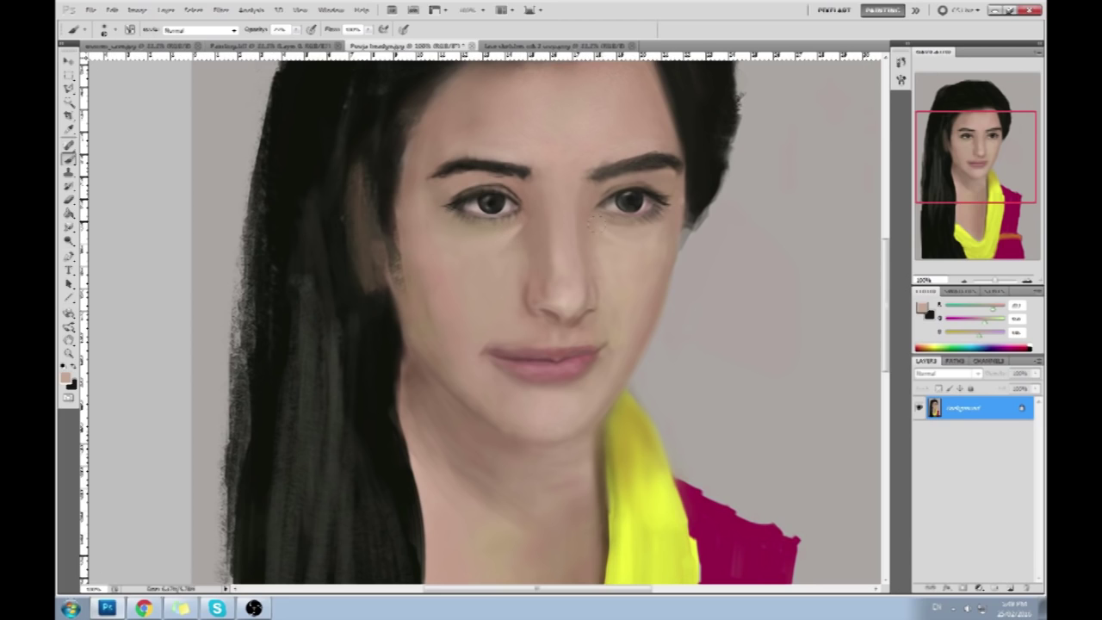
alt+click(619, 205)
Sample a dark colour near the right eye and cancel a trial light grey in the Color Picker
alt+click(635, 197)
click(919, 312)
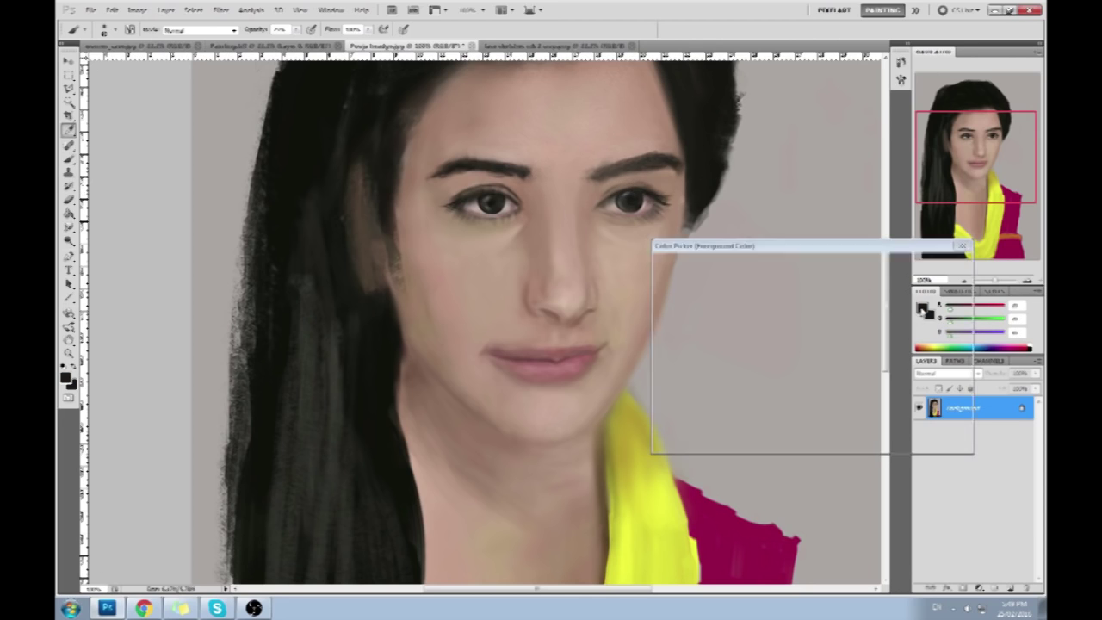
drag(693, 315, 660, 288)
click(931, 281)
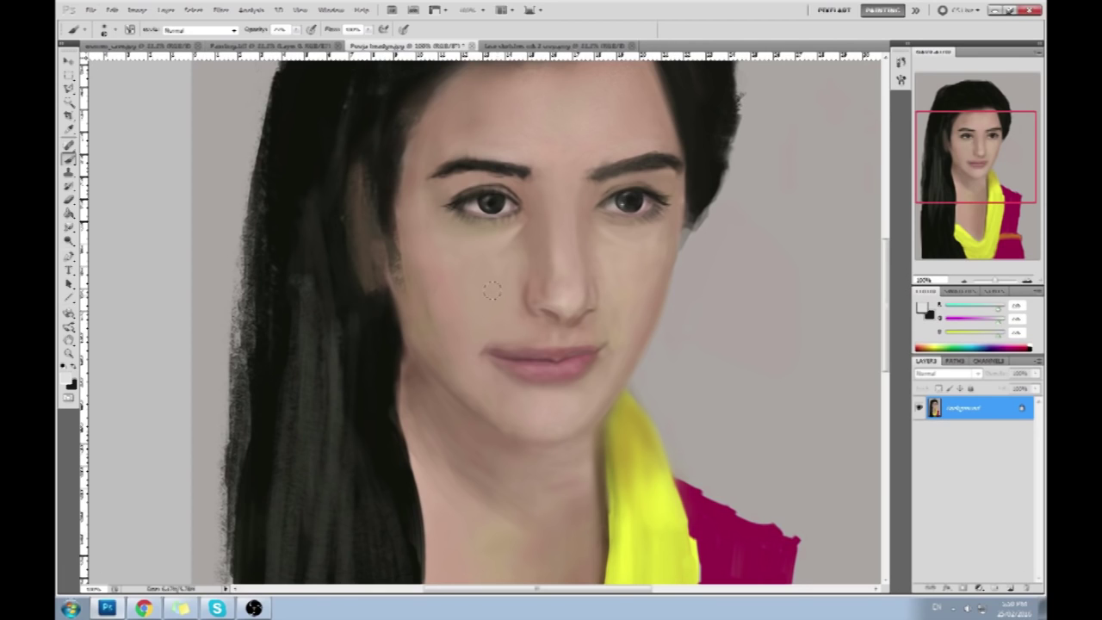
Lower the brush opacity and sample lighter skin tones around both eyes
click(296, 29)
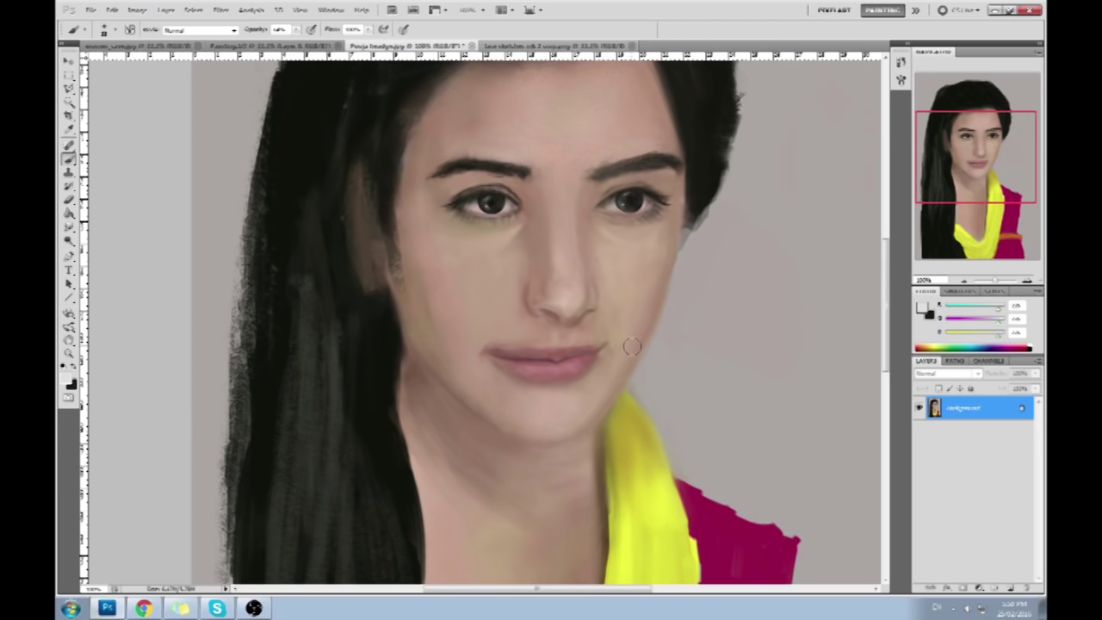
alt+click(607, 216)
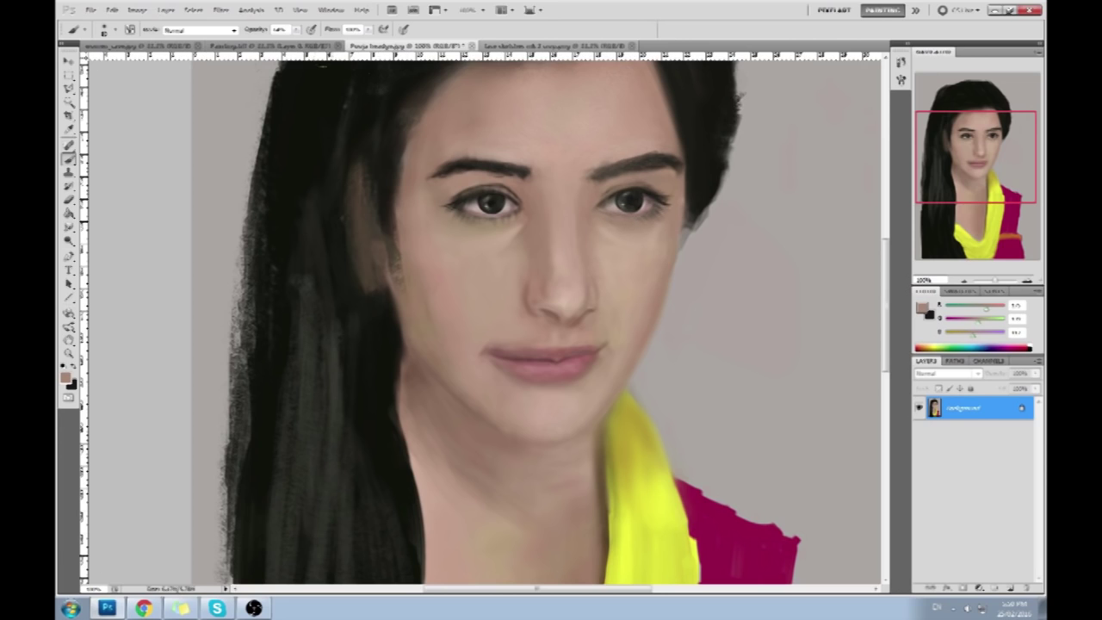
click(289, 29)
drag(284, 43, 275, 43)
click(607, 217)
alt+click(596, 221)
alt+click(516, 232)
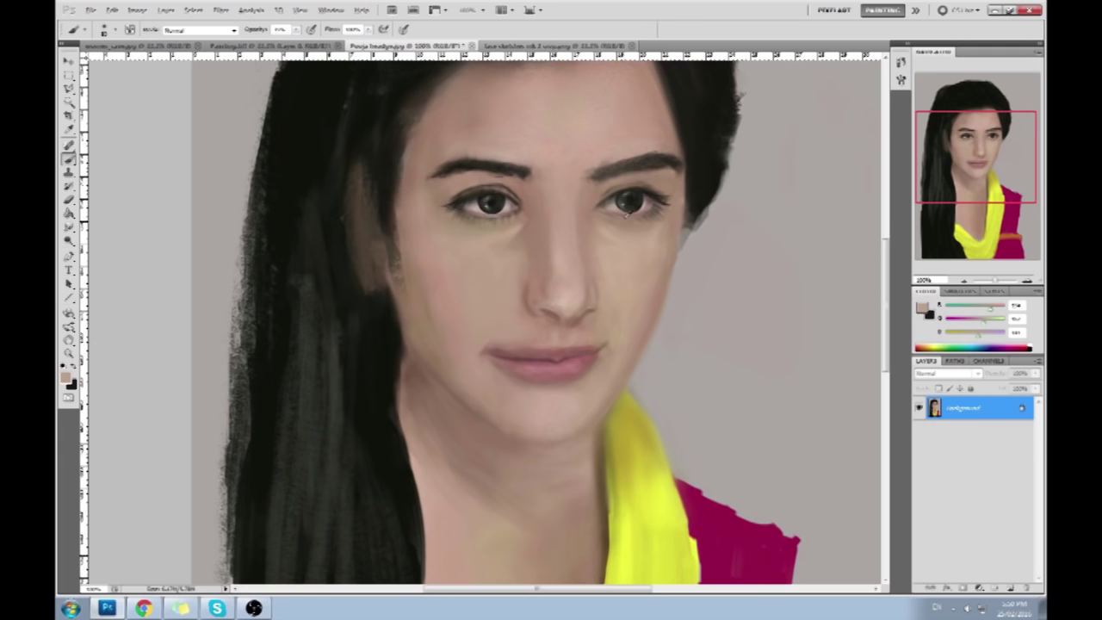
click(921, 306)
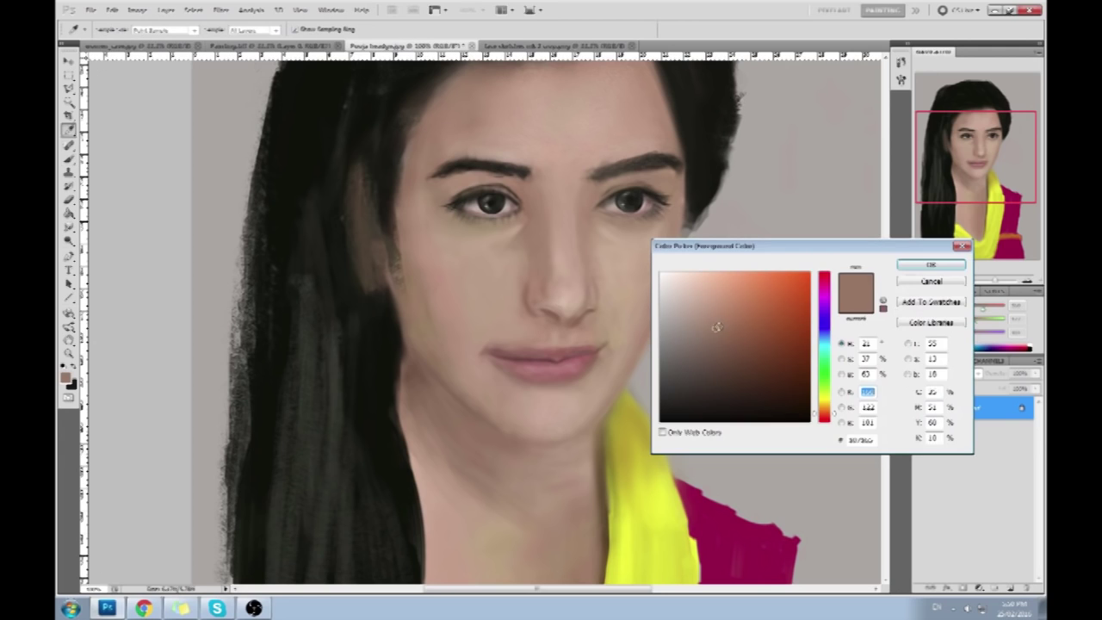
Choose a dark red-brown (hue 11°, saturation 60%, brightness 38%) and accept it
mouse_move(745, 351)
mouse_down()
mouse_move(743, 373)
mouse_move(713, 320)
mouse_move(737, 356)
mouse_up()
drag(833, 413, 833, 419)
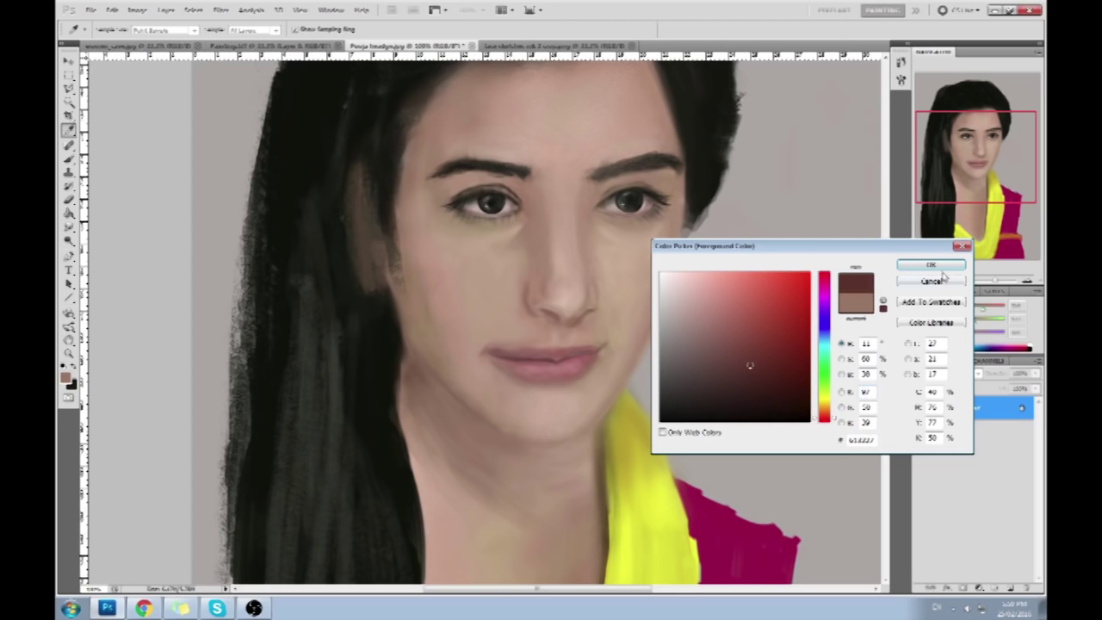
click(930, 264)
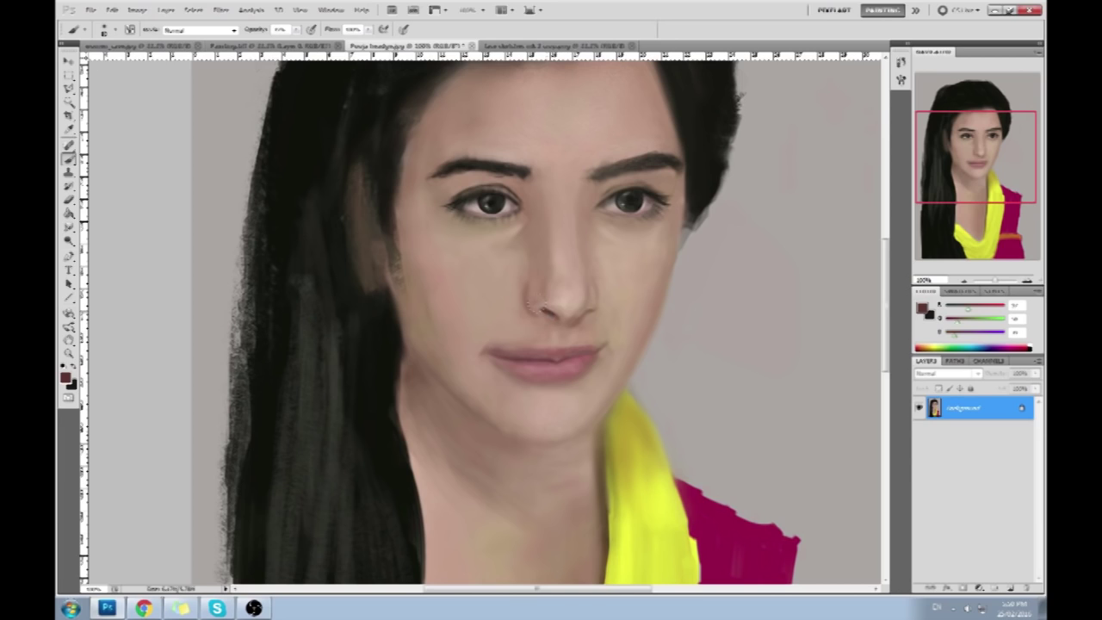
Paint a small nose ring at the left nostril, undo its bright highlight, and zoom in
drag(589, 303, 586, 315)
key(ctrl+z)
scroll(551, 314, up, 1)
scroll(572, 312, up, 1)
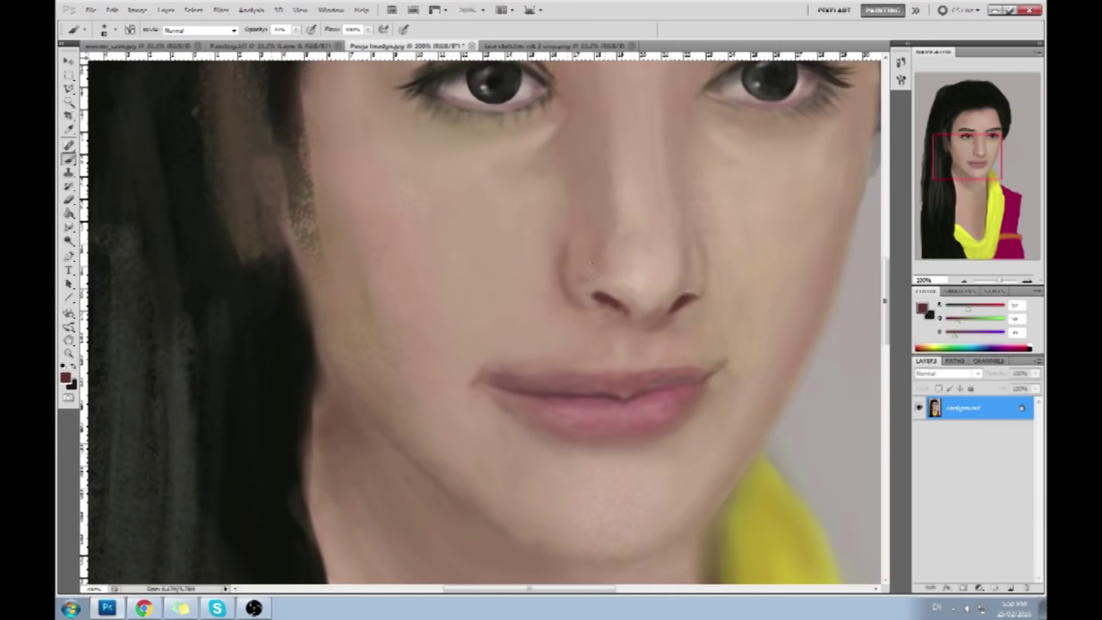
Sample the nostril's pink and dark brown, then darken the left nostril in reddish-brown
alt+click(610, 293)
alt+click(697, 293)
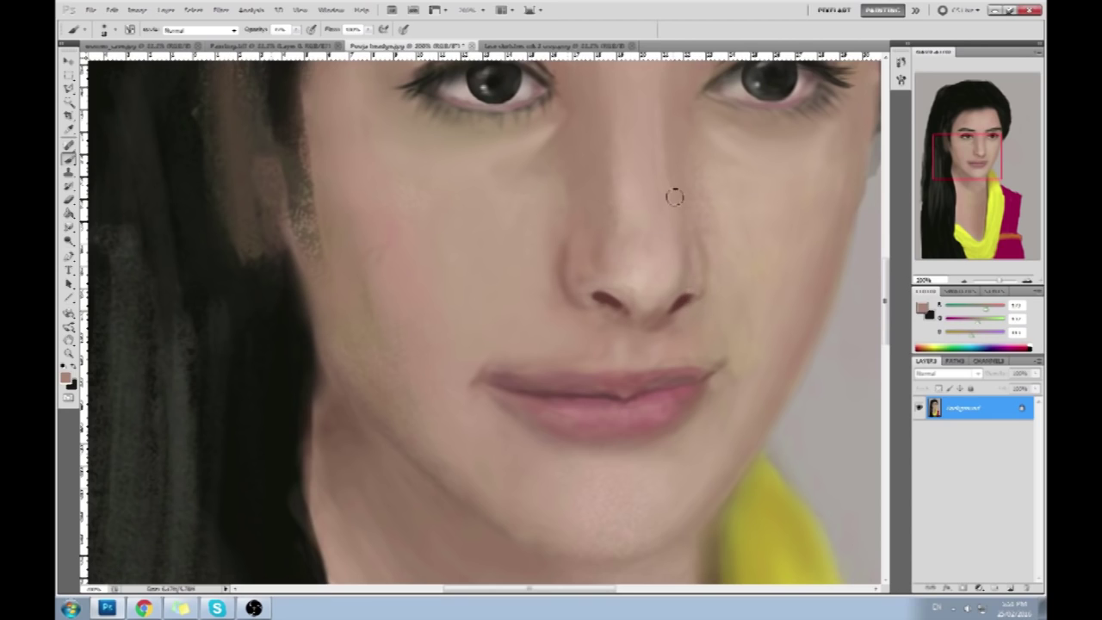
alt+click(686, 295)
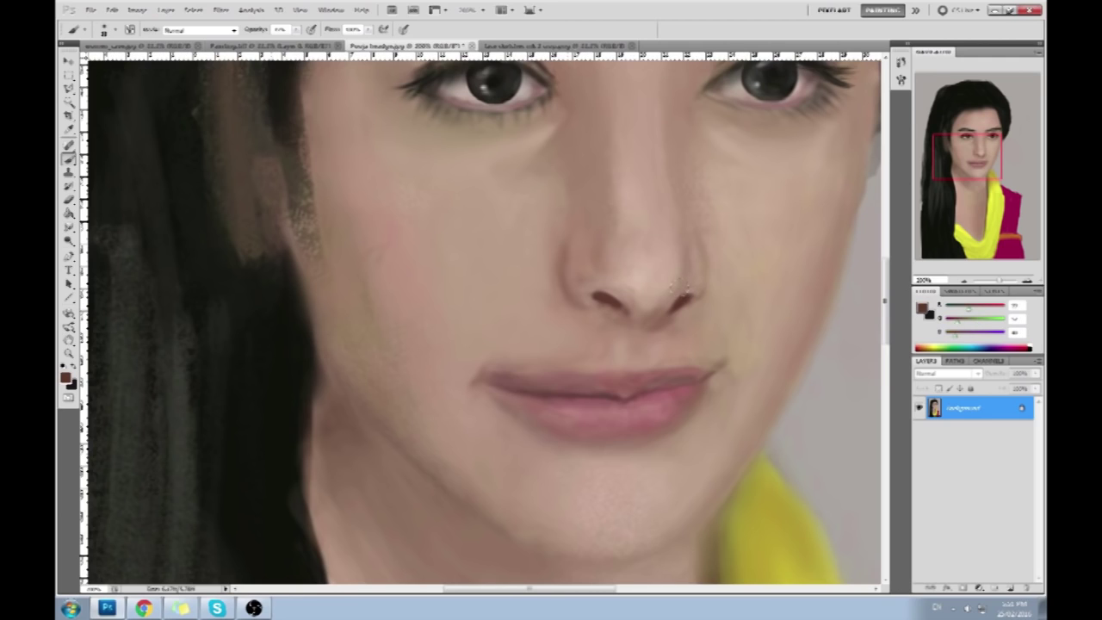
drag(616, 297, 604, 298)
Sample several nose skin tones and a darker reddish brown, then darken the left nostril slightly
alt+click(684, 318)
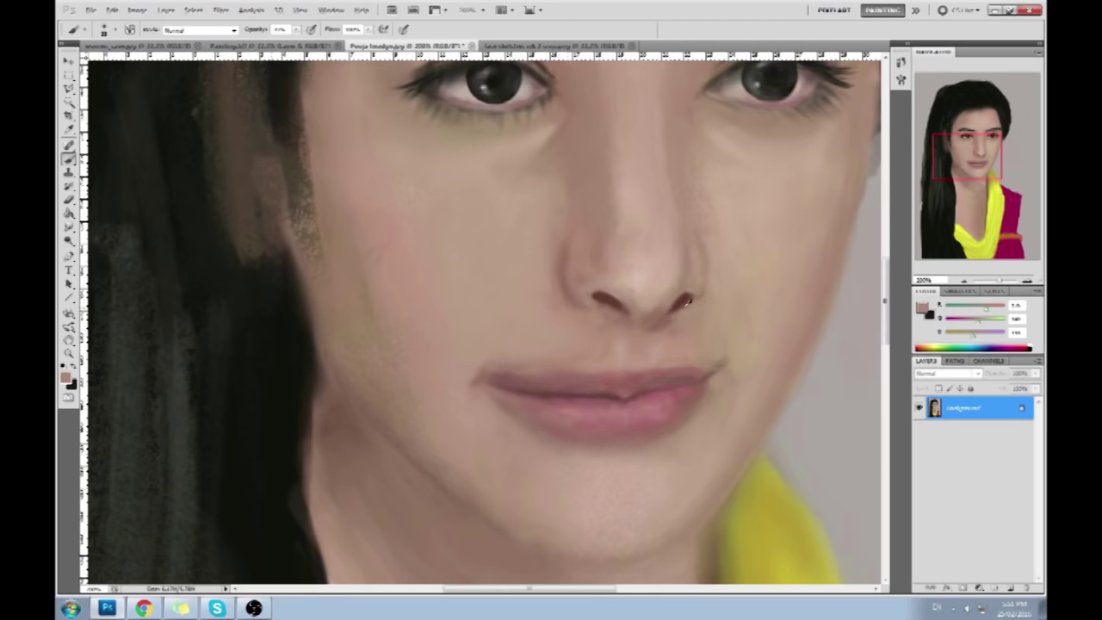
alt+click(654, 322)
alt+click(660, 293)
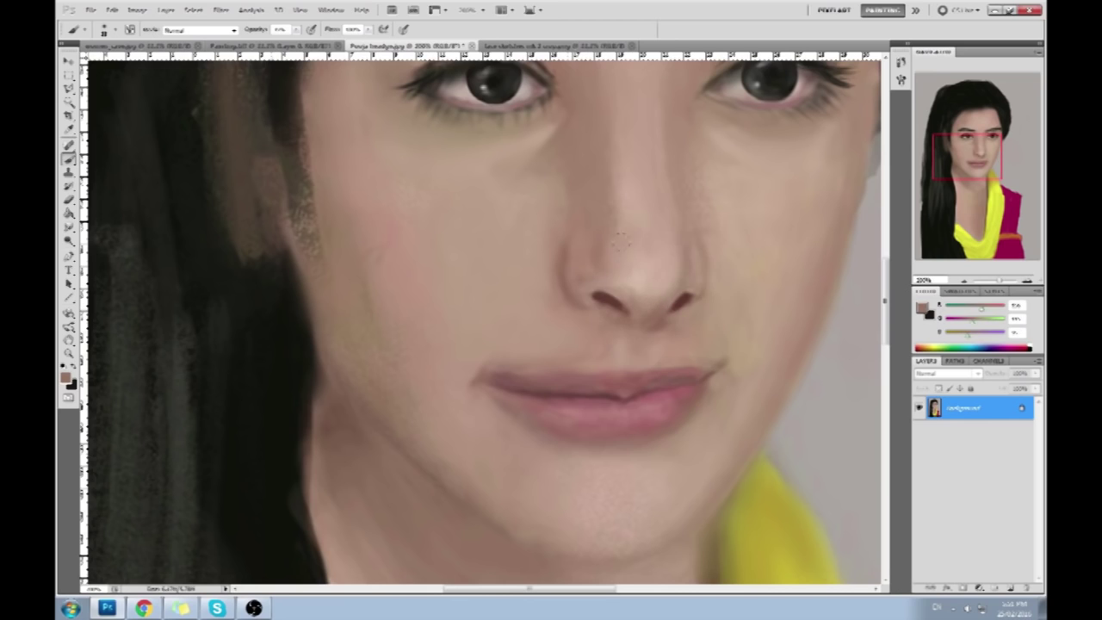
alt+click(676, 295)
alt+click(654, 264)
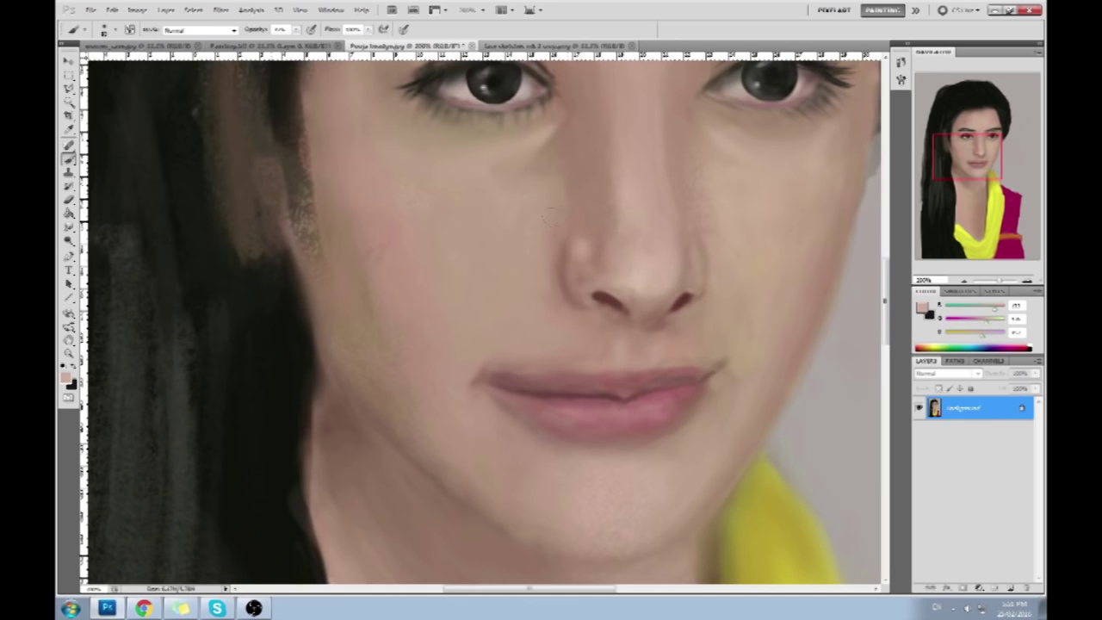
alt+click(535, 208)
key(alt)
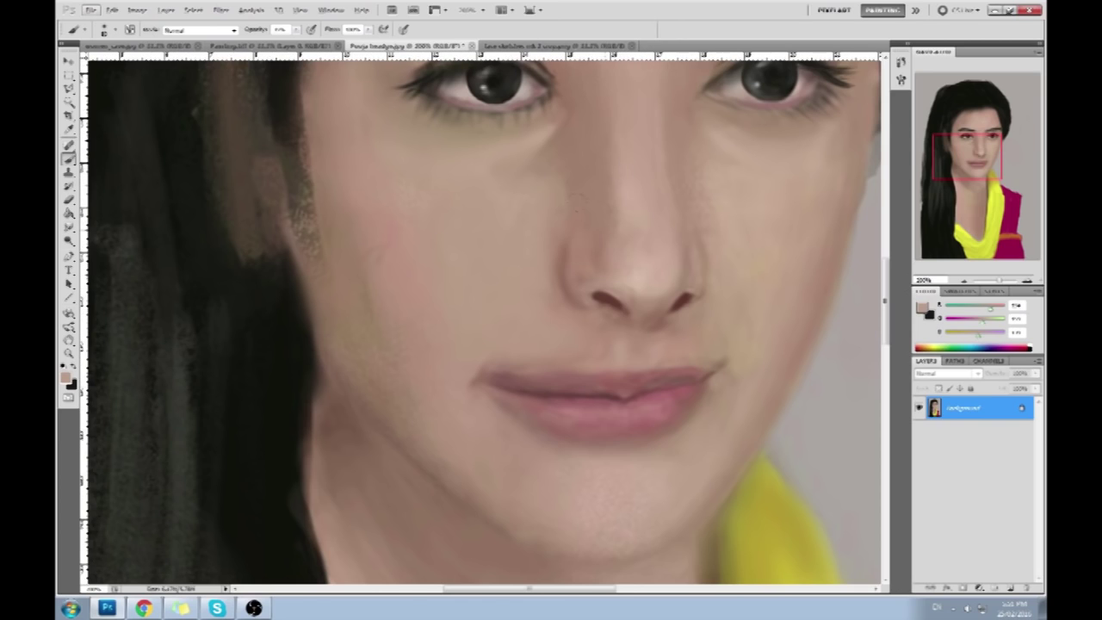
key(alt)
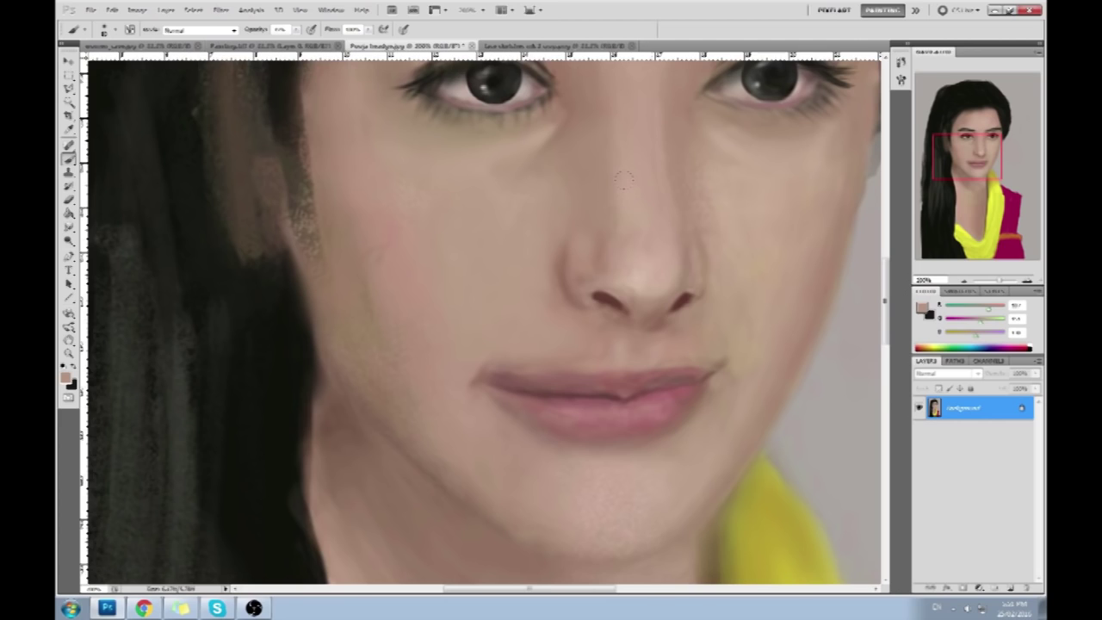
alt+click(697, 299)
alt+click(688, 296)
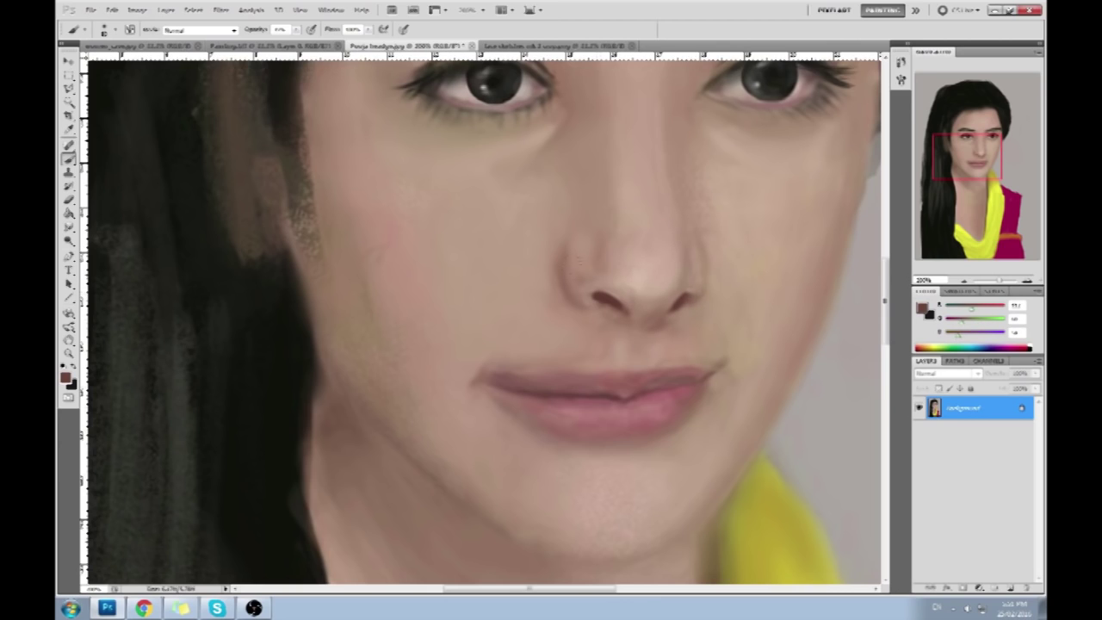
click(585, 298)
Zoom out to see the whole face and shrink the brush size
key(ctrl+minus)
key(bracketleft)
key(bracketright)
key(bracketleft)
Sample the nose's skin and nostril brown, then shade the left corner of the lips
alt+click(587, 305)
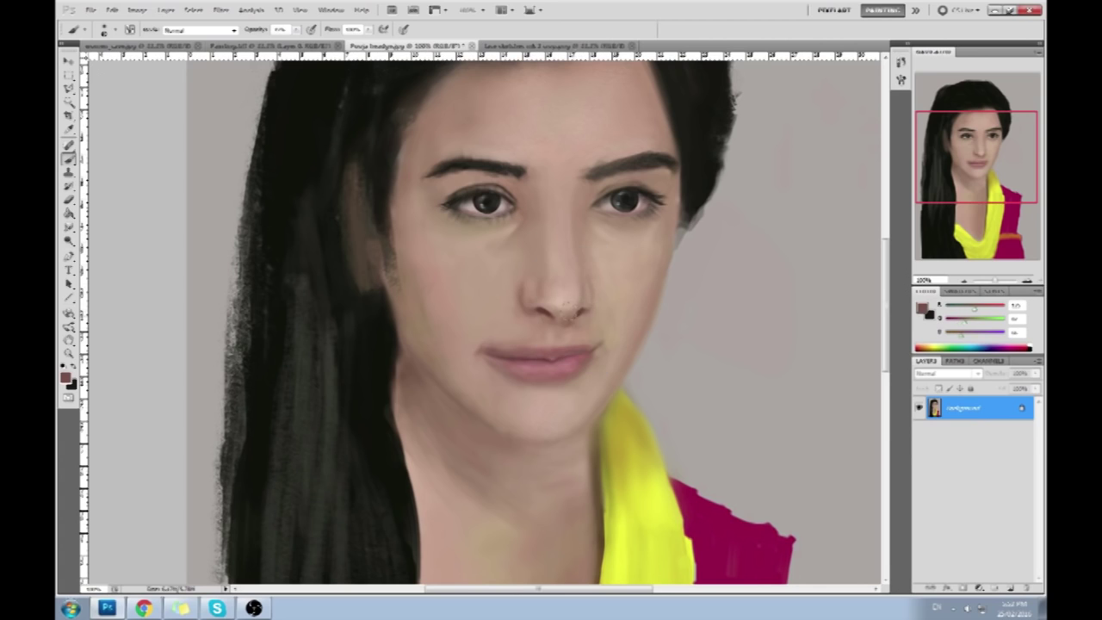
alt+click(584, 311)
alt+click(547, 308)
drag(477, 348, 487, 354)
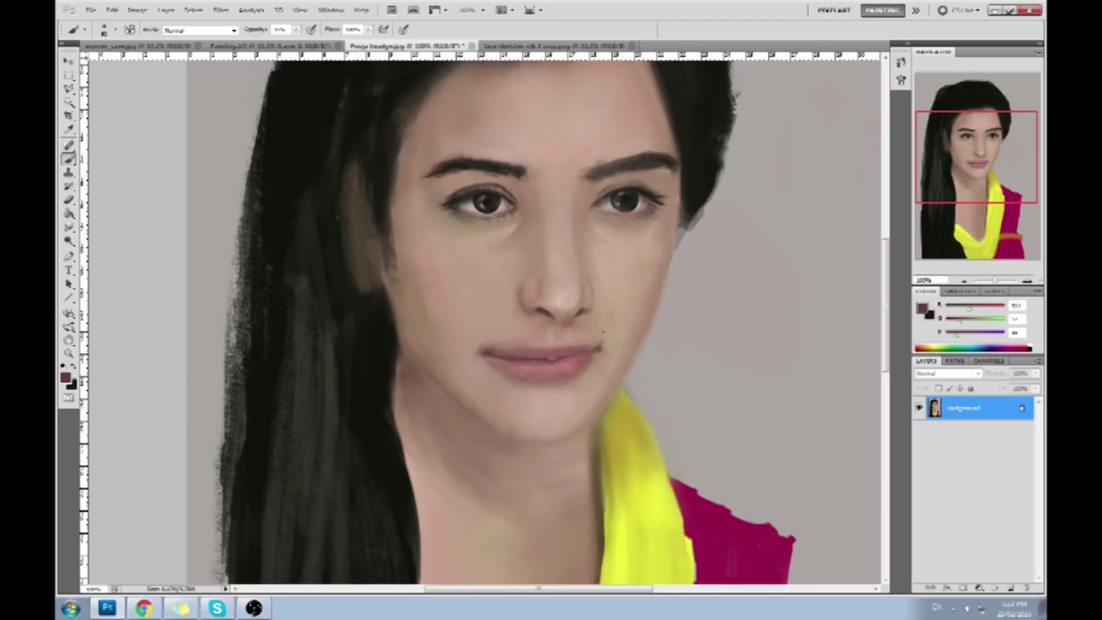
Sample pink, skin and darker reddish-brown tones around the left lip corner
alt+click(597, 348)
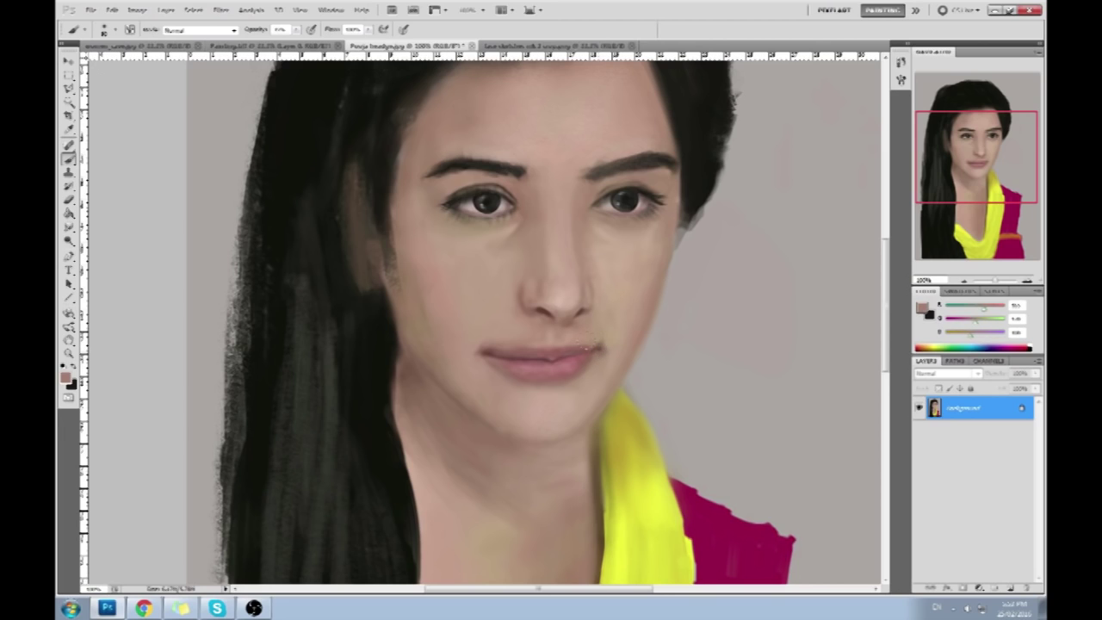
alt+click(592, 346)
alt+click(467, 351)
alt+click(475, 325)
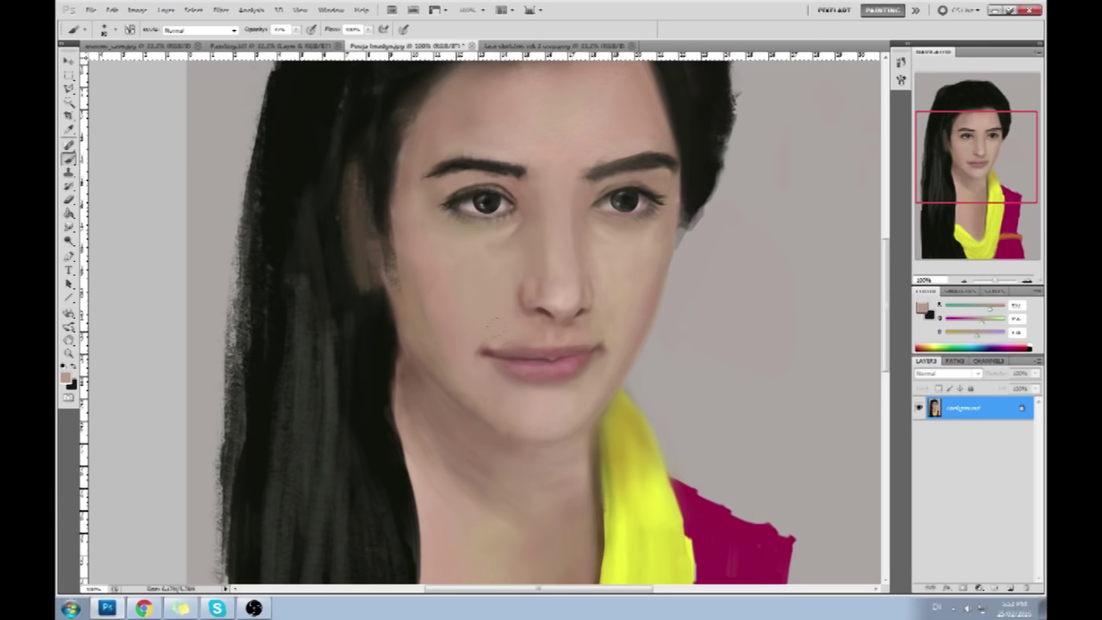
alt+click(497, 334)
alt+click(494, 348)
alt+click(471, 344)
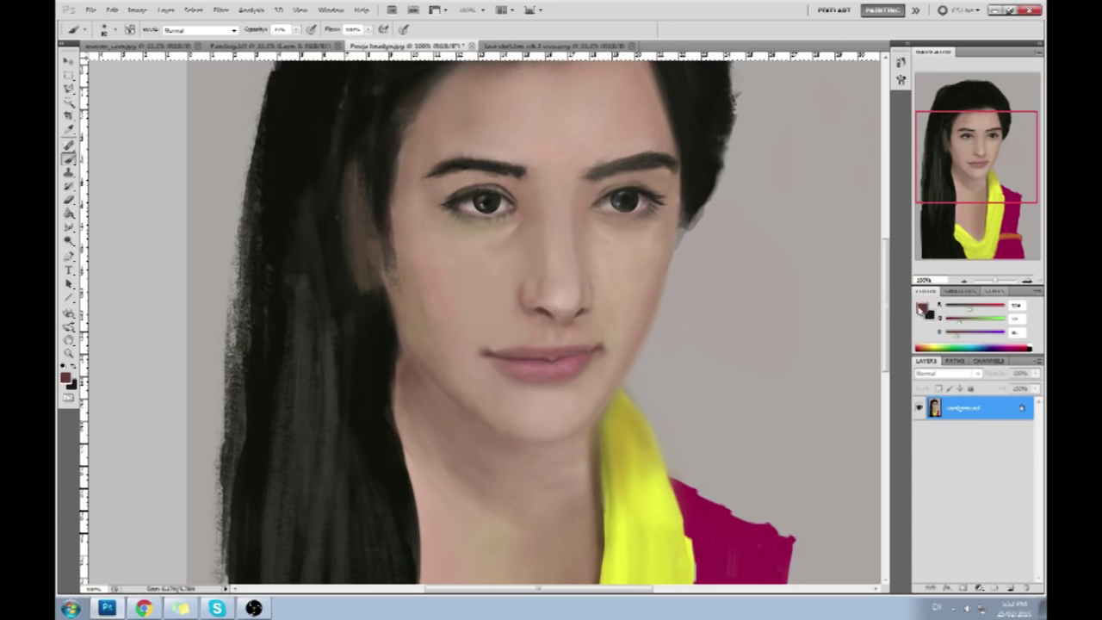
Set the foreground colour to a very dark reddish-brown maroon
click(921, 309)
drag(761, 376, 763, 391)
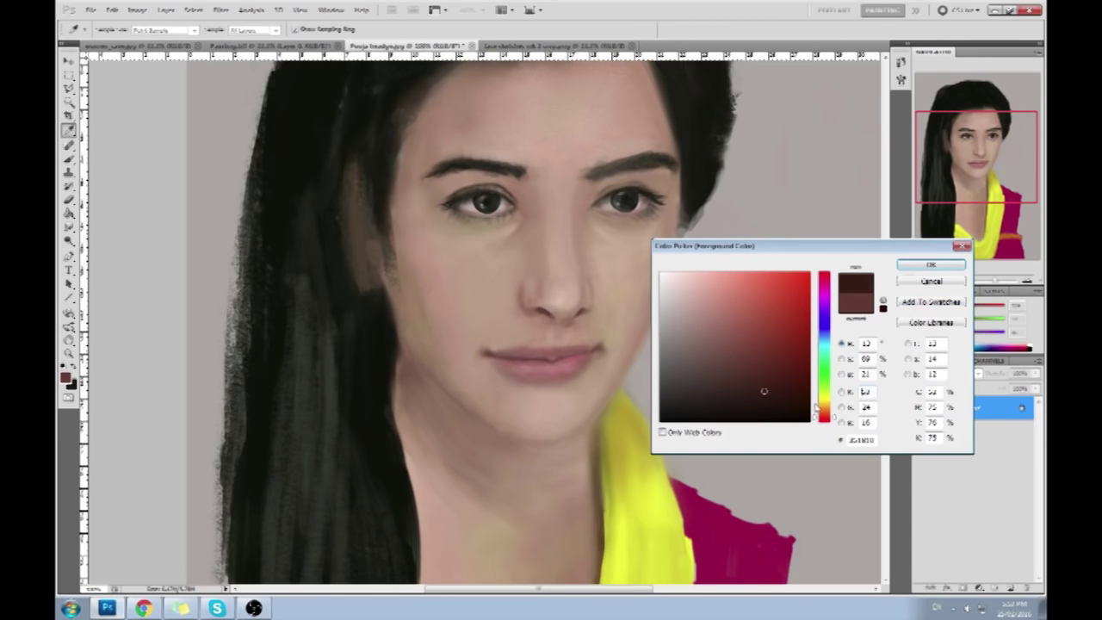
click(833, 420)
click(930, 264)
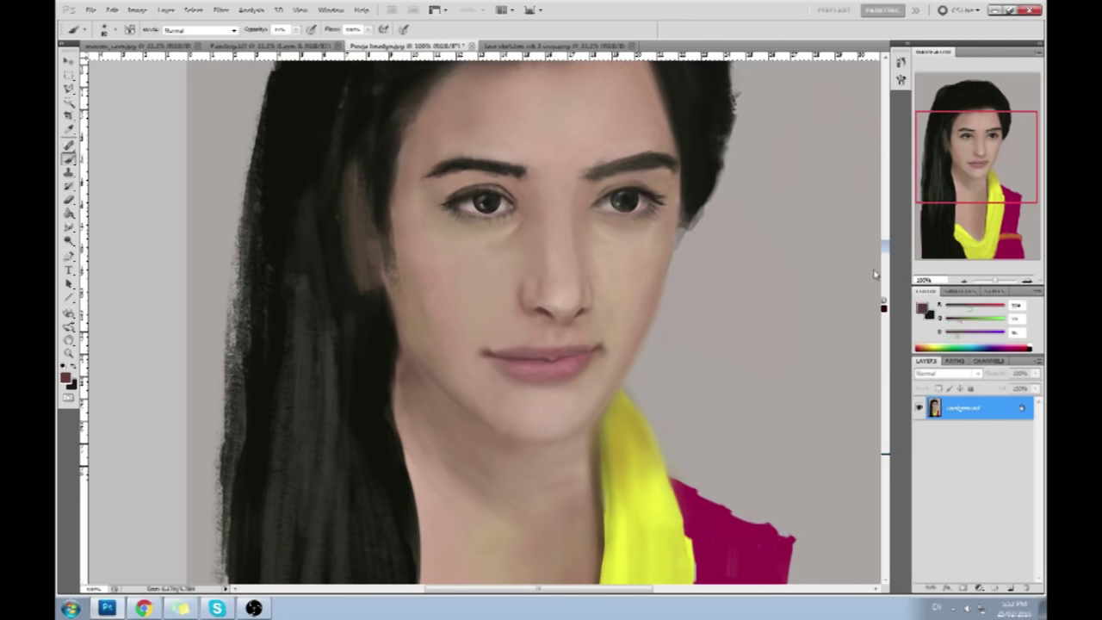
Zoom in twice onto the nose and lips and return to the Brush
key(z)
click(696, 381)
click(696, 381)
key(b)
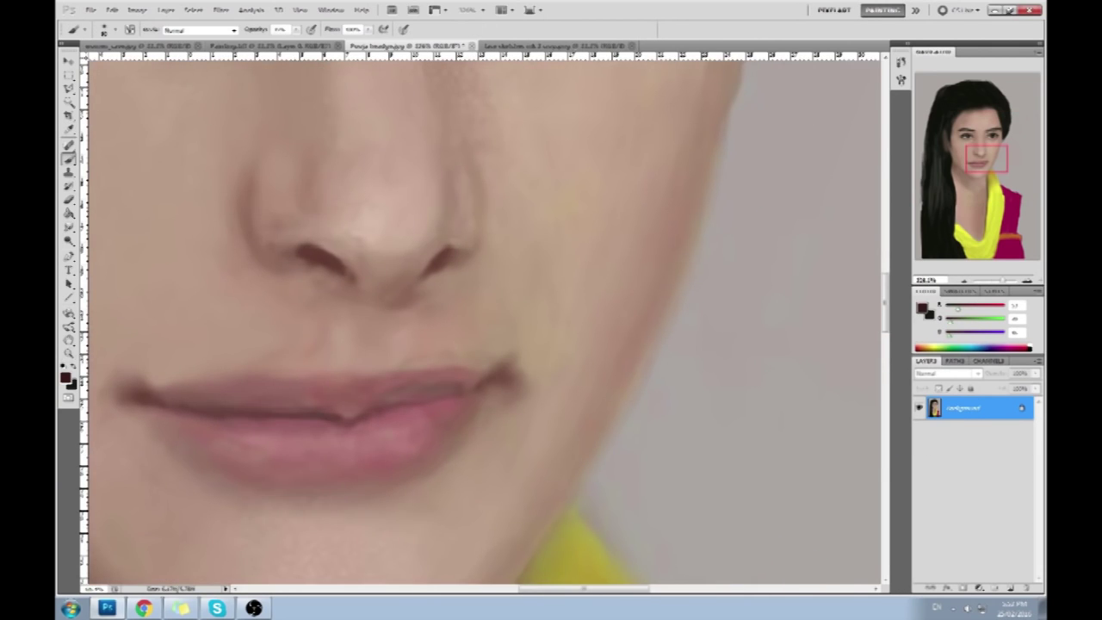
Bring the left cheek into view and set a rose-red foreground colour
drag(445, 339, 723, 357)
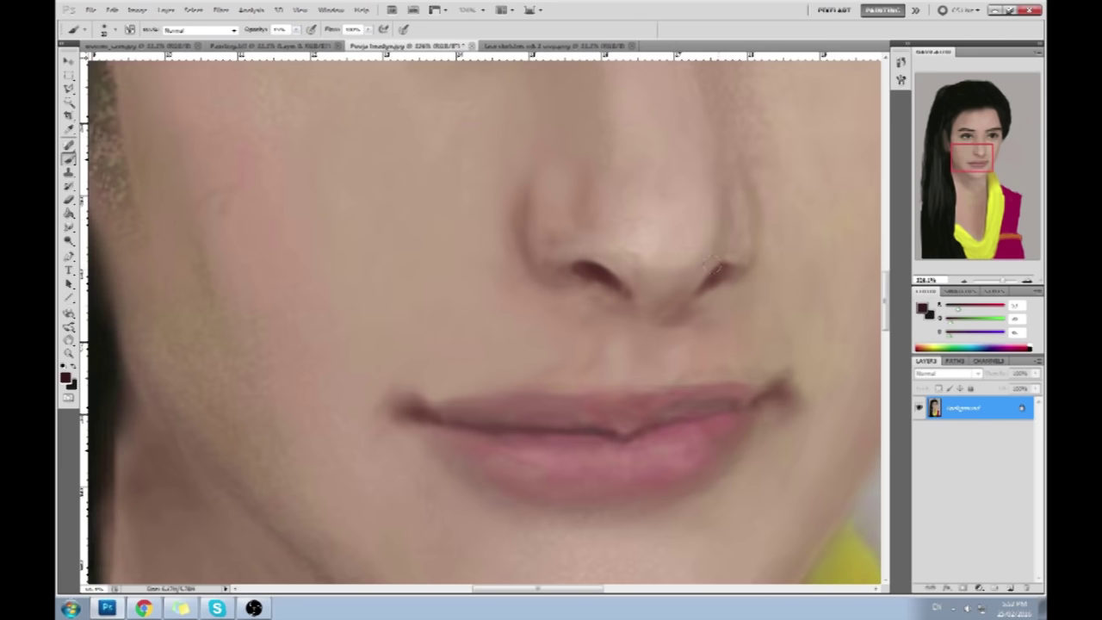
alt+click(708, 255)
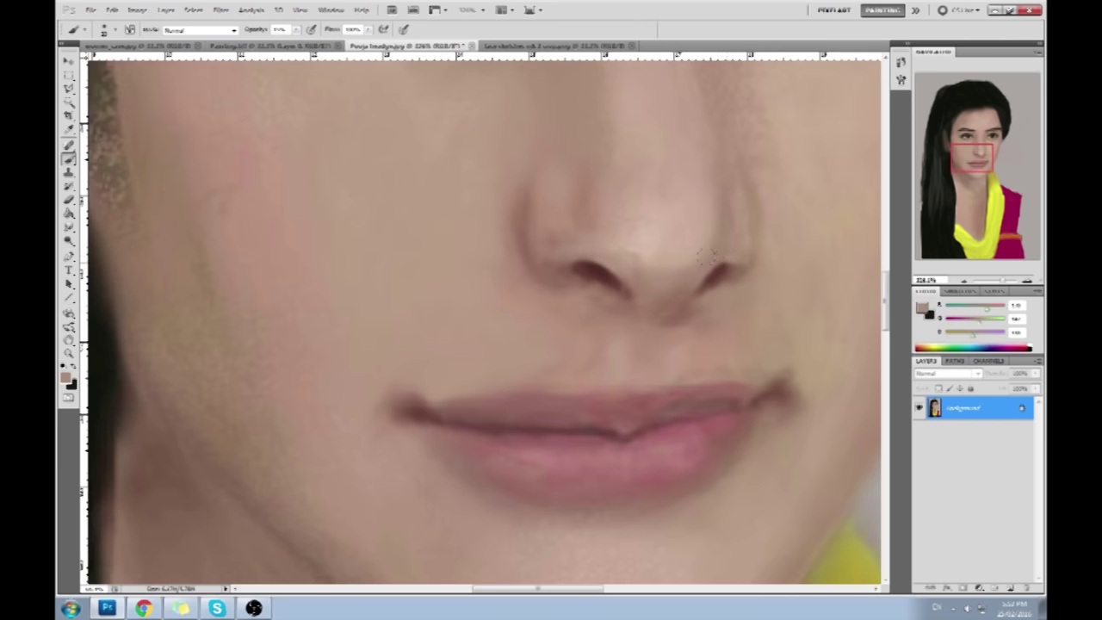
click(924, 307)
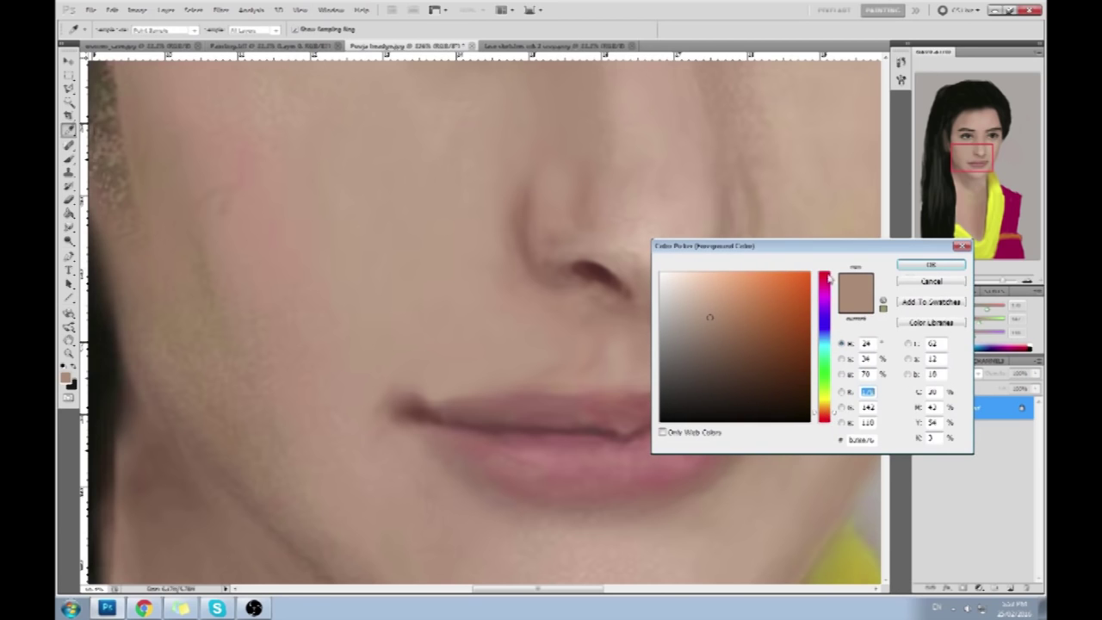
click(825, 289)
drag(825, 289, 825, 274)
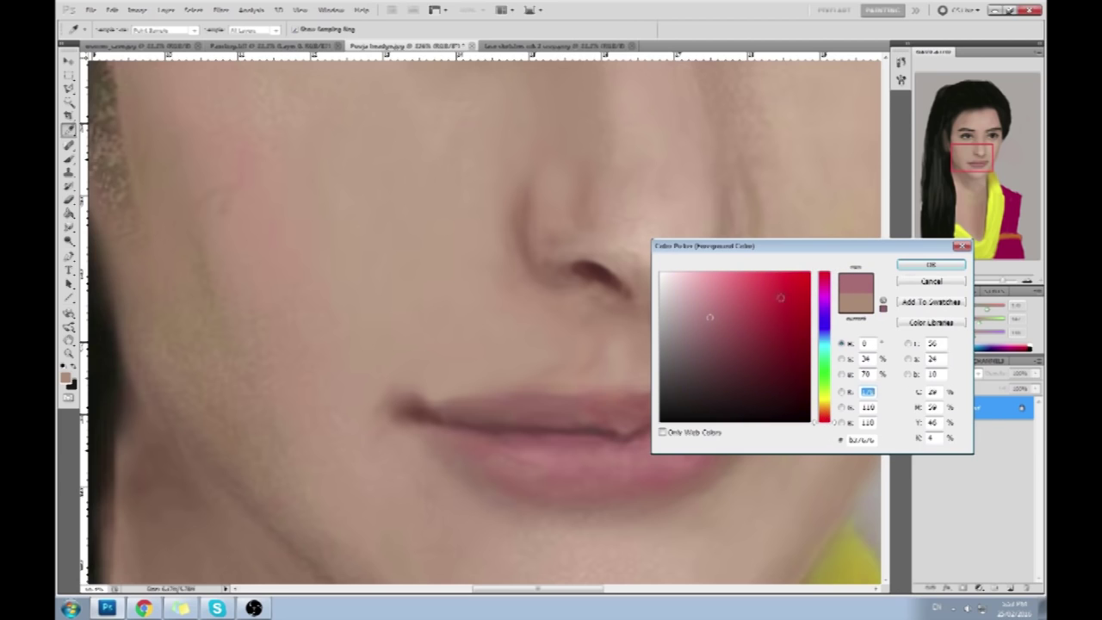
click(931, 282)
key(b)
Sample nostril browns, nose-tip pinks and lip-corner tan, then fit the portrait on screen
alt+click(587, 268)
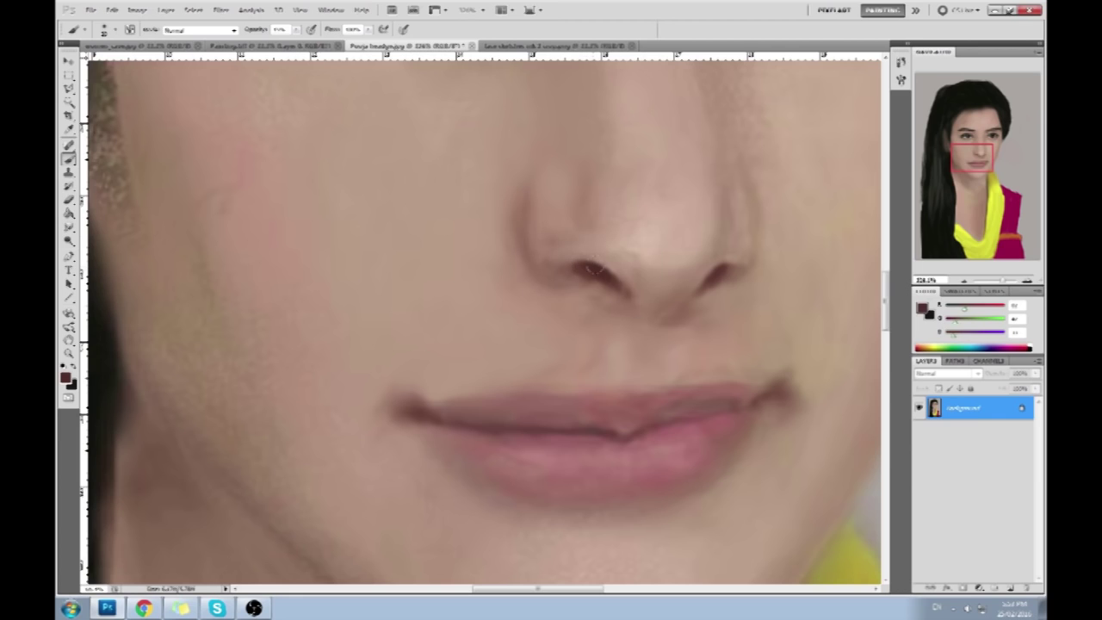
alt+click(720, 269)
alt+click(719, 262)
alt+click(572, 265)
alt+click(587, 266)
alt+click(652, 239)
alt+click(422, 374)
alt+click(666, 234)
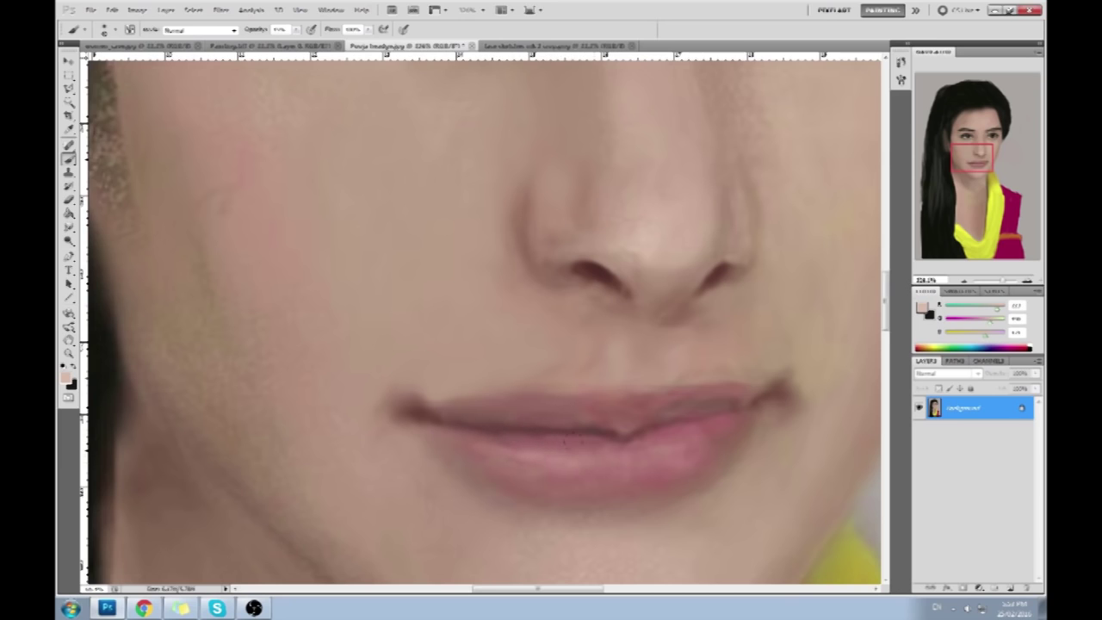
alt+click(608, 267)
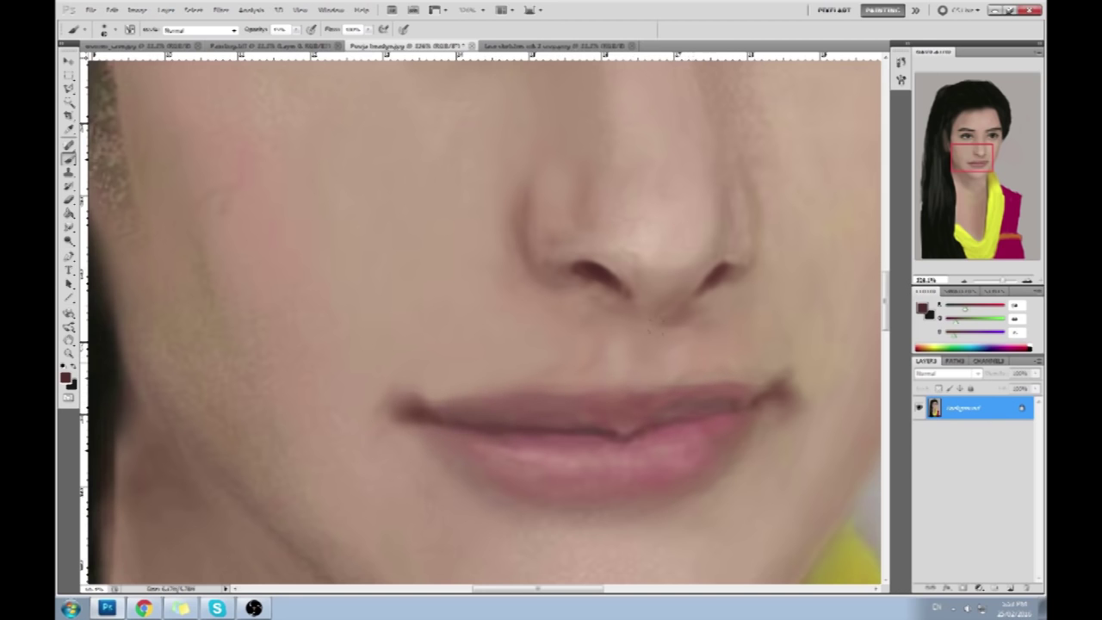
key(ctrl+0)
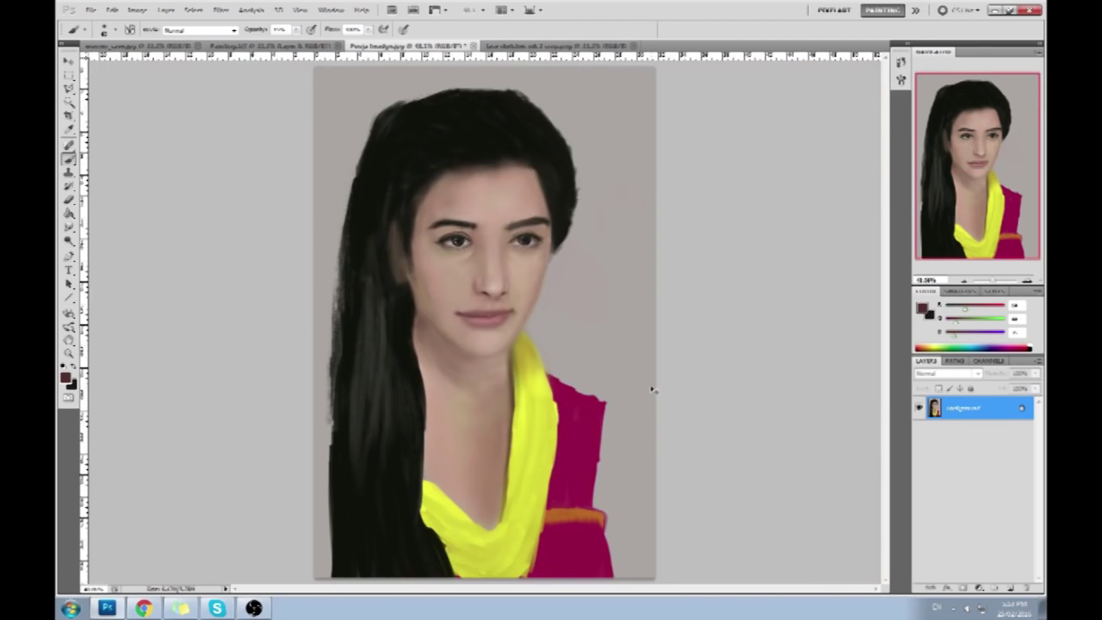
At 40% brush opacity, lighten the skin under the nose and below the left eye
key(ctrl+plus)
key(ctrl+plus)
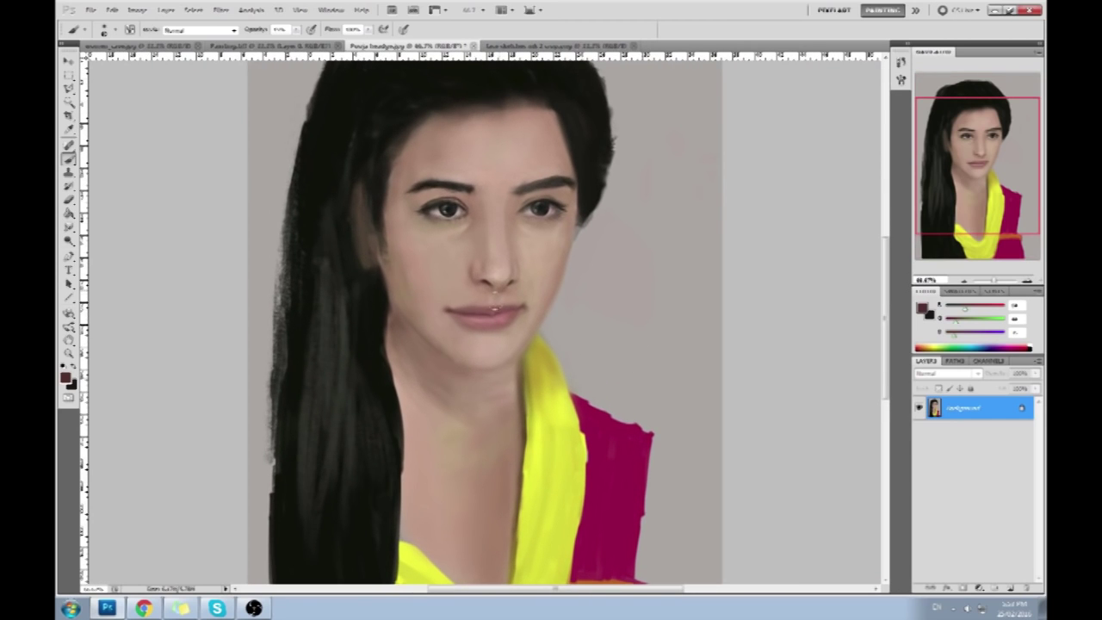
alt+click(502, 270)
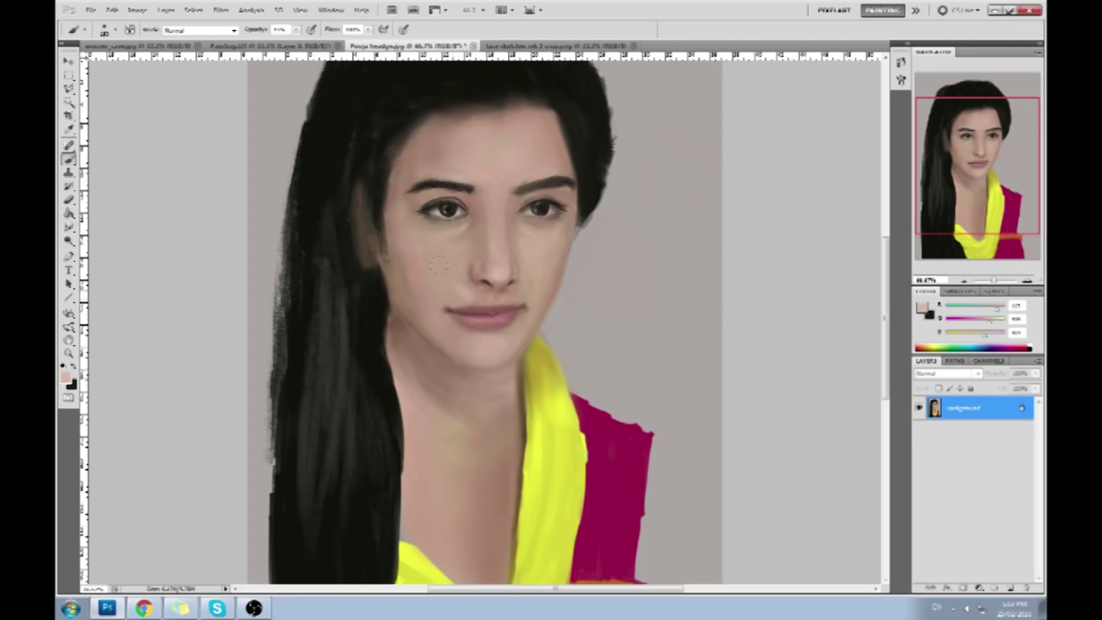
key(4)
drag(462, 277, 472, 296)
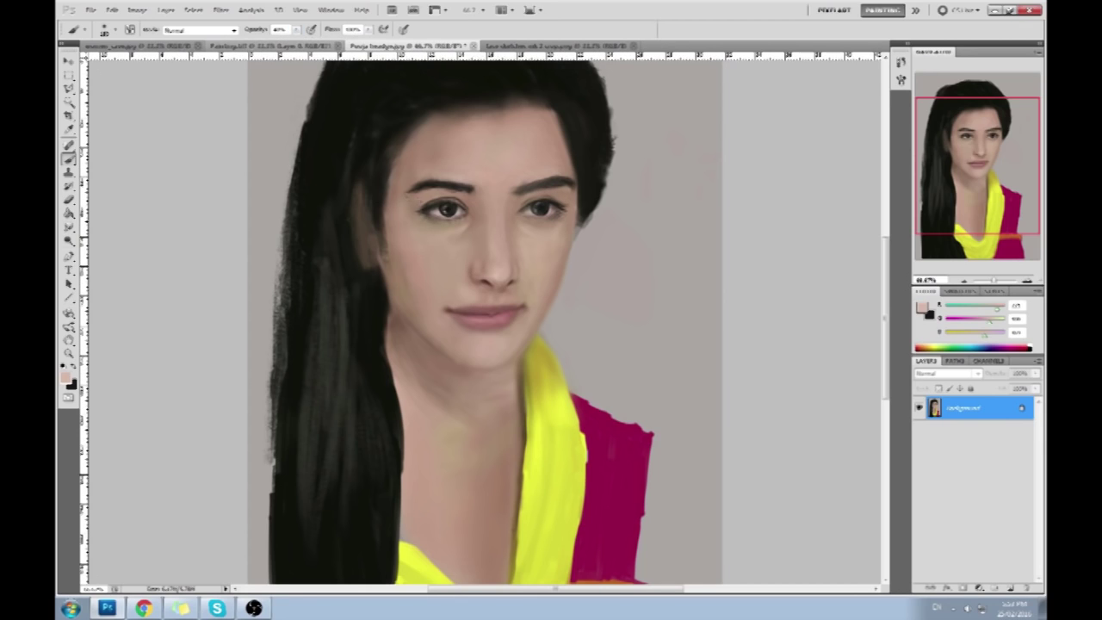
drag(424, 253, 446, 267)
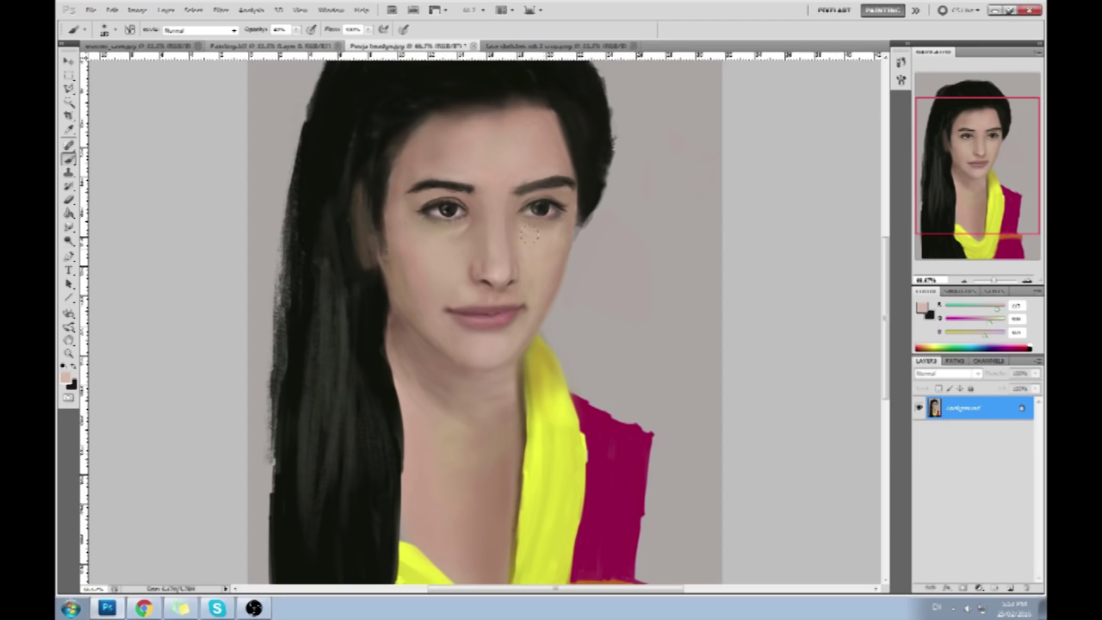
Sample cheek and chin skin tones, then select the entire canvas
alt+click(538, 269)
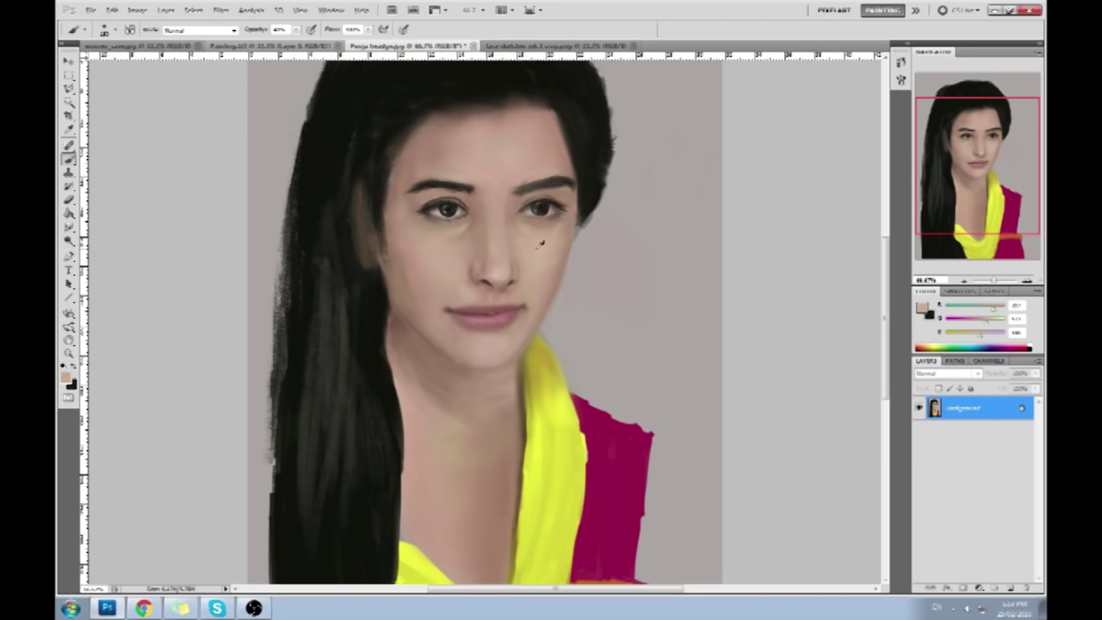
alt+click(484, 187)
alt+click(484, 315)
alt+click(507, 330)
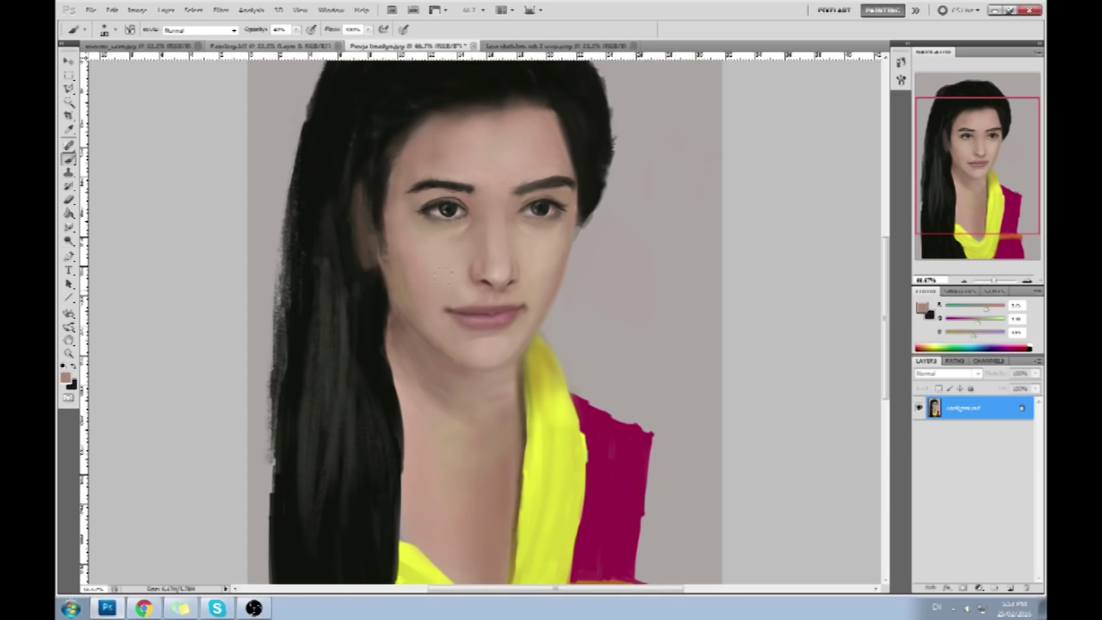
alt+click(477, 331)
alt+click(479, 330)
key(ctrl+a)
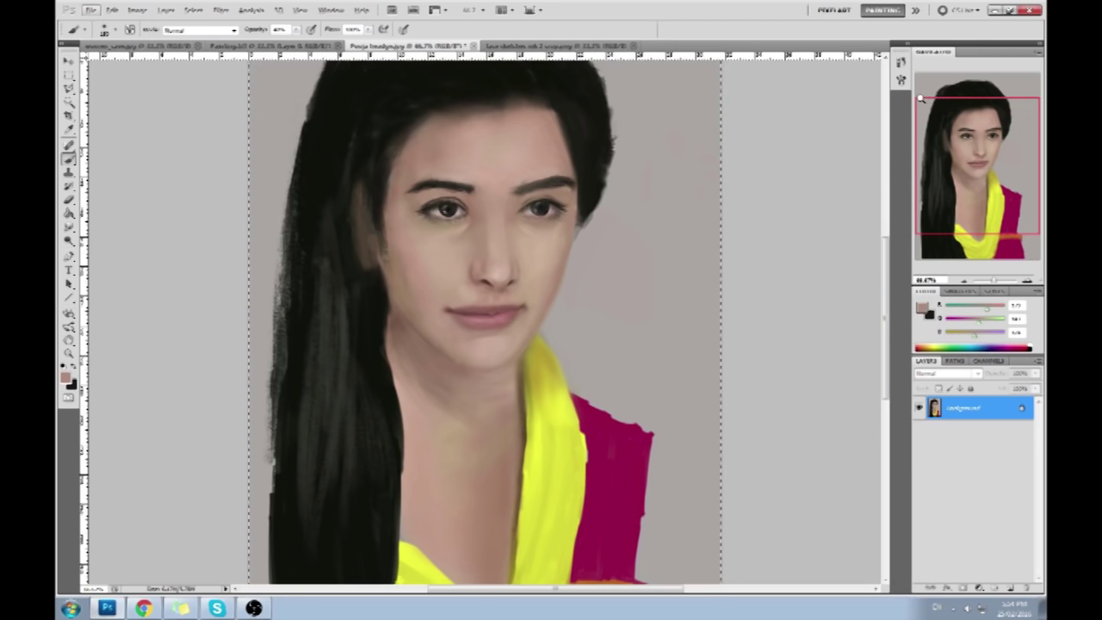
Sample near-black from the right eye and skin tones around the eyes and cheek
alt+click(549, 201)
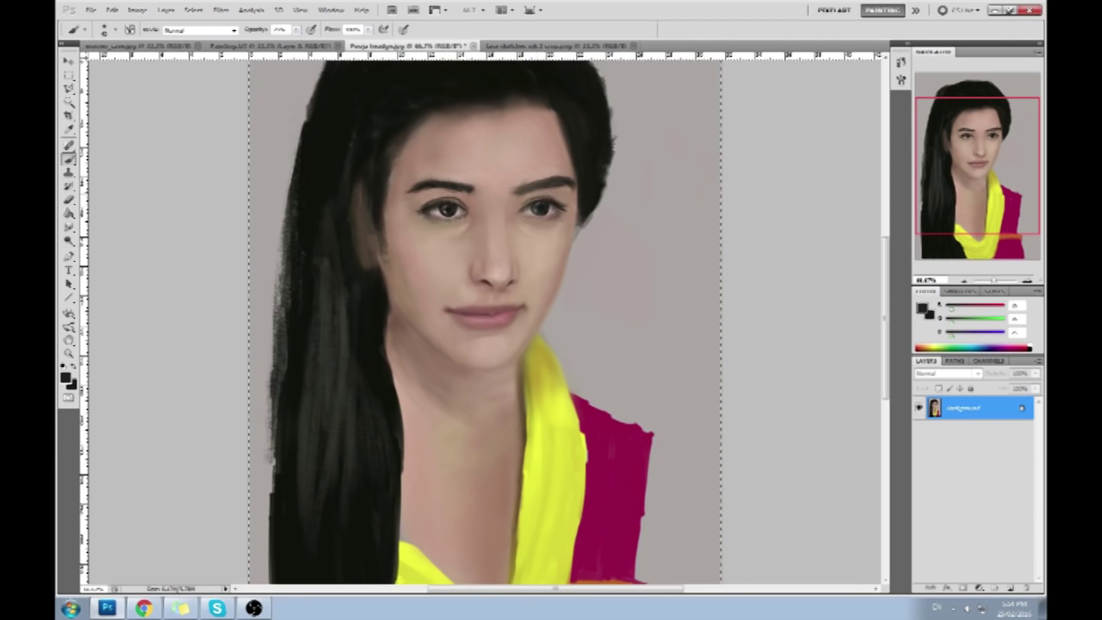
alt+click(463, 200)
alt+click(463, 270)
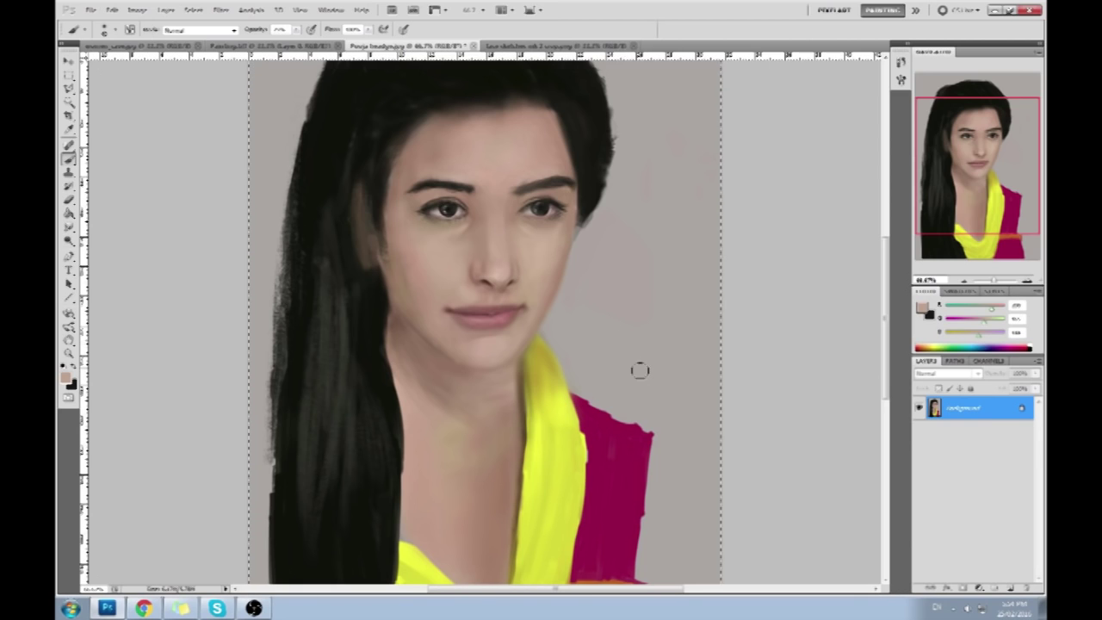
alt+click(524, 237)
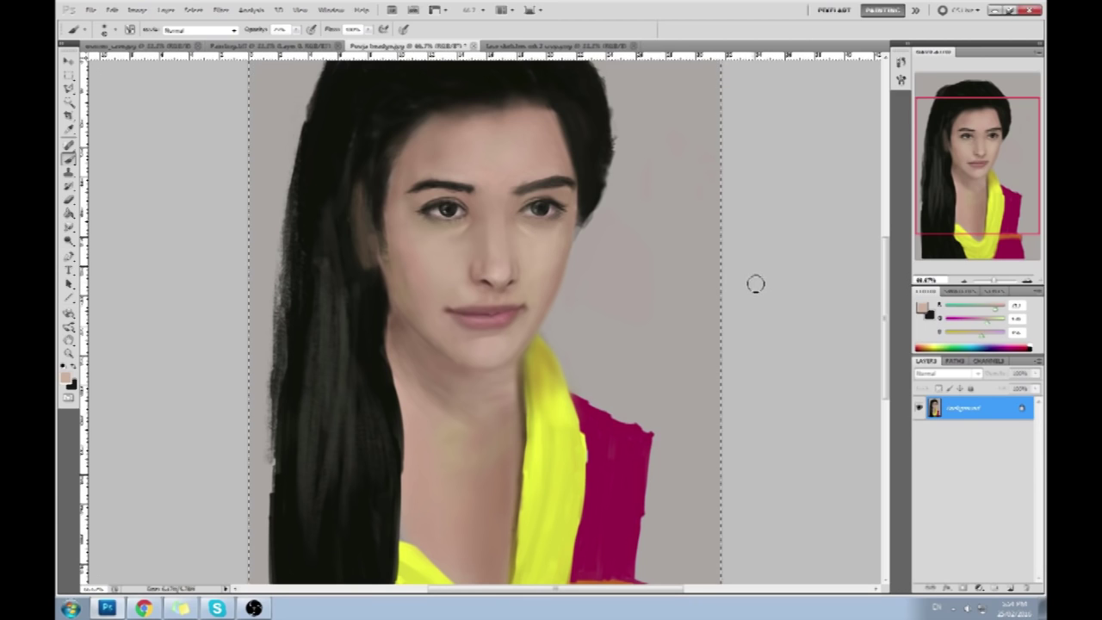
Revert to the original snapshot state from the History panel
click(900, 62)
drag(884, 365, 884, 76)
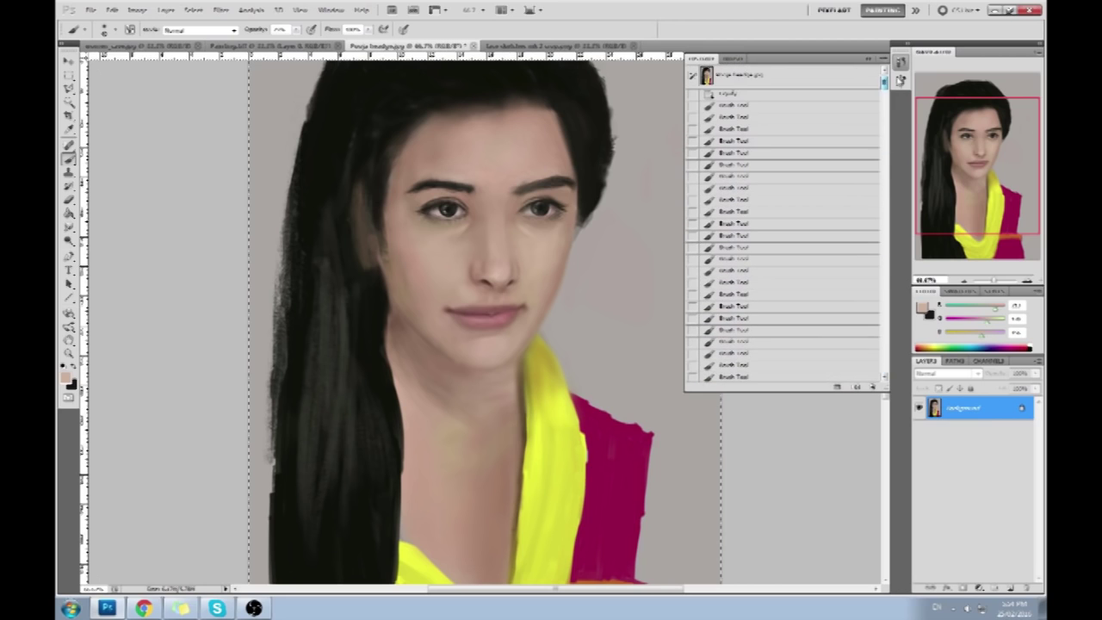
click(808, 83)
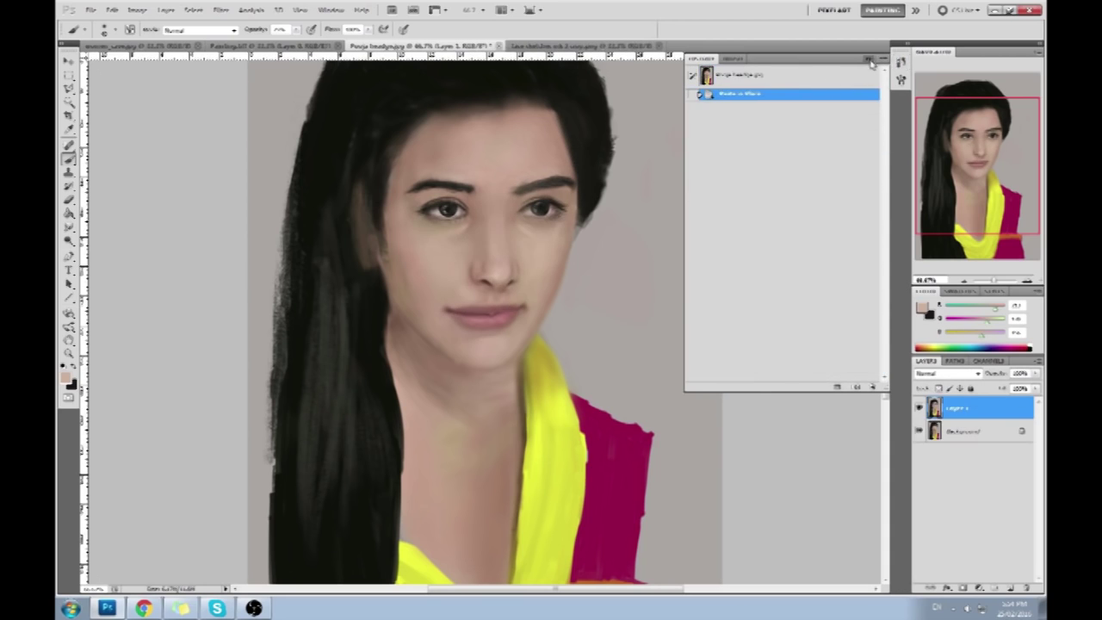
click(868, 58)
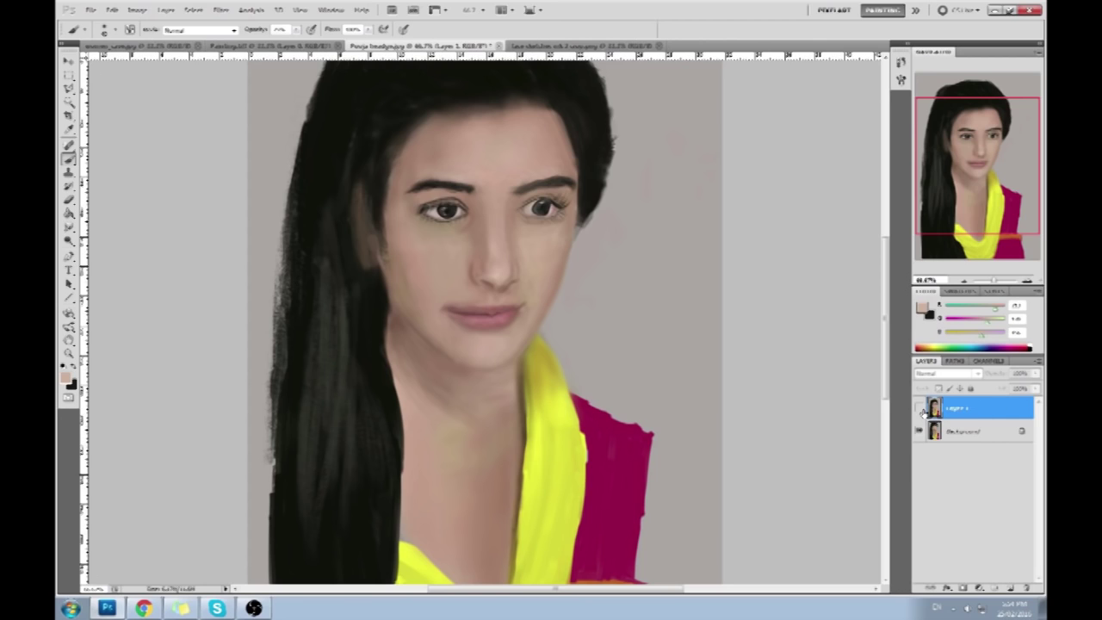
Toggle Layer 1's visibility repeatedly to compare before and after, leaving it shown
click(920, 411)
click(920, 409)
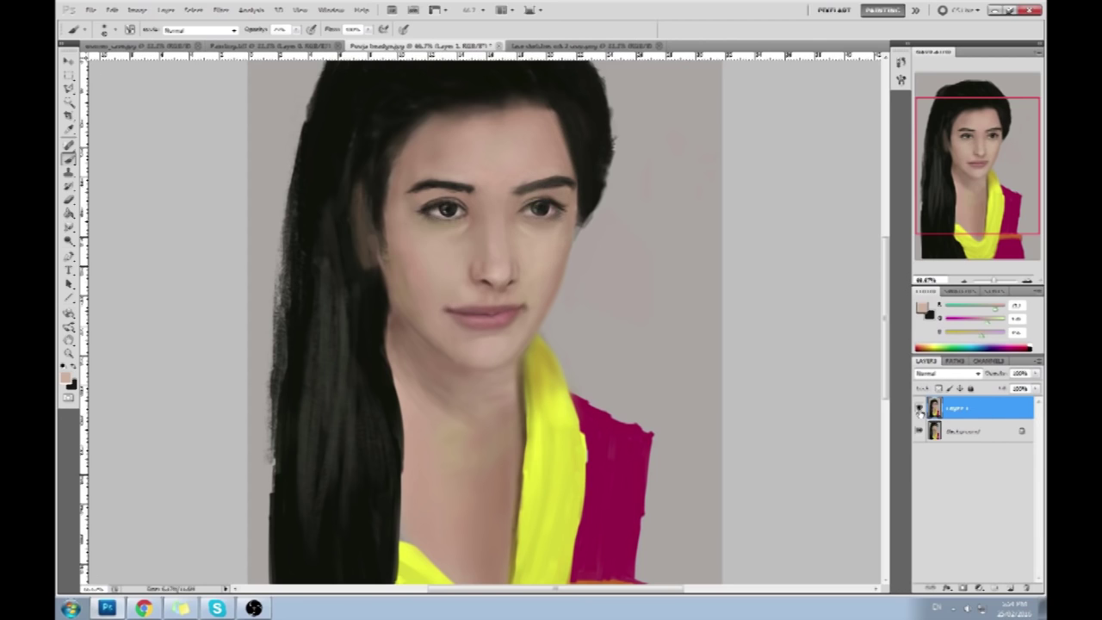
click(919, 411)
click(919, 410)
click(920, 410)
click(919, 411)
click(919, 410)
click(920, 410)
click(919, 410)
click(919, 411)
click(919, 410)
click(919, 411)
click(919, 410)
click(919, 410)
click(919, 411)
click(919, 410)
click(918, 411)
click(918, 411)
click(918, 410)
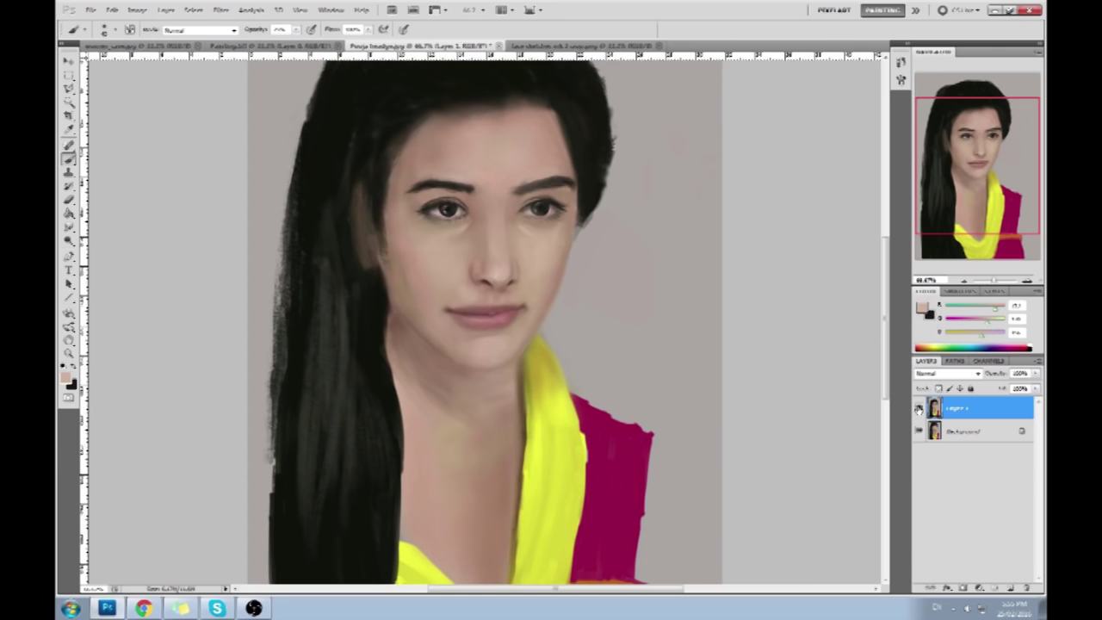
Toggle Layer 1's visibility repeatedly to compare the paintover with the original eye area
click(917, 408)
click(917, 408)
click(917, 408)
click(917, 408)
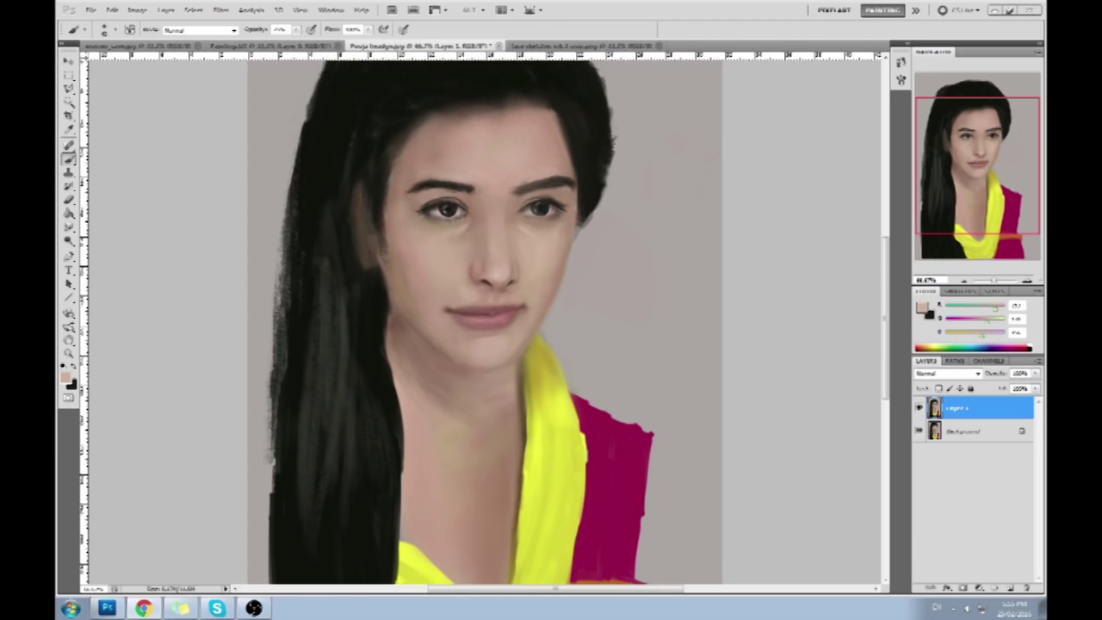
click(921, 409)
click(921, 409)
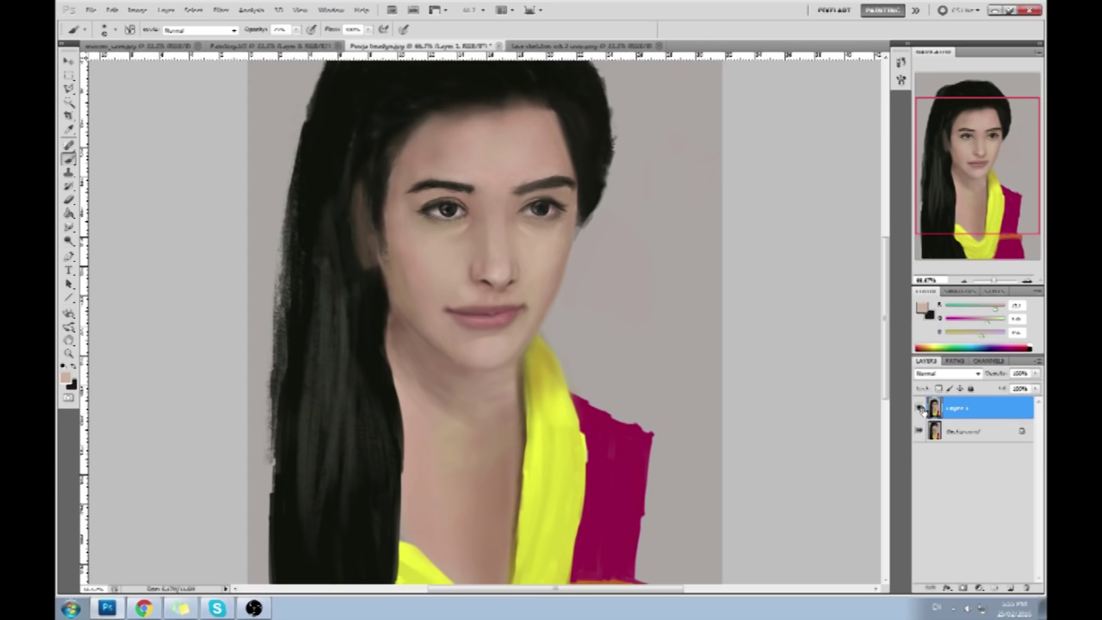
click(919, 410)
click(919, 410)
click(919, 409)
click(919, 409)
Flatten the portrait, save it as a JPEG while closing, and switch to the Painting document
right_click(997, 412)
click(960, 397)
click(473, 46)
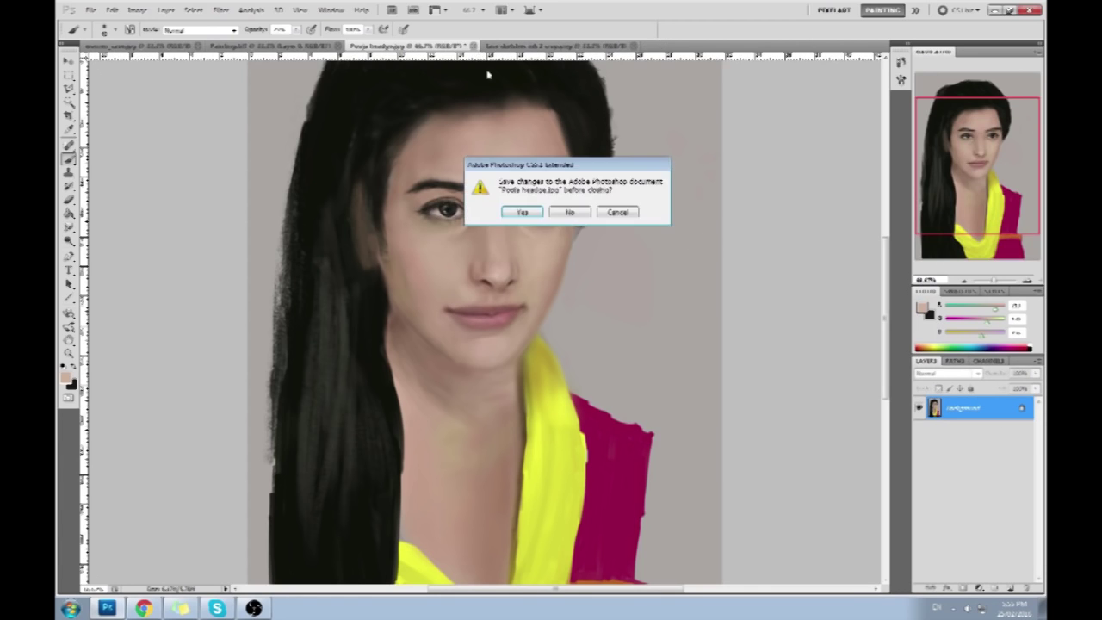
click(523, 211)
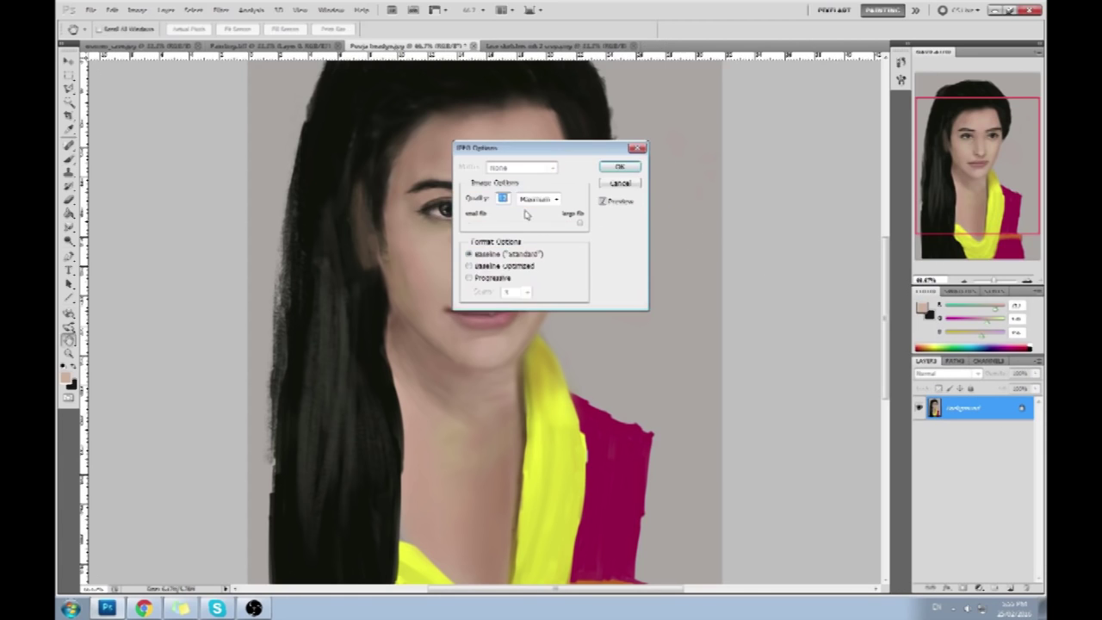
click(634, 166)
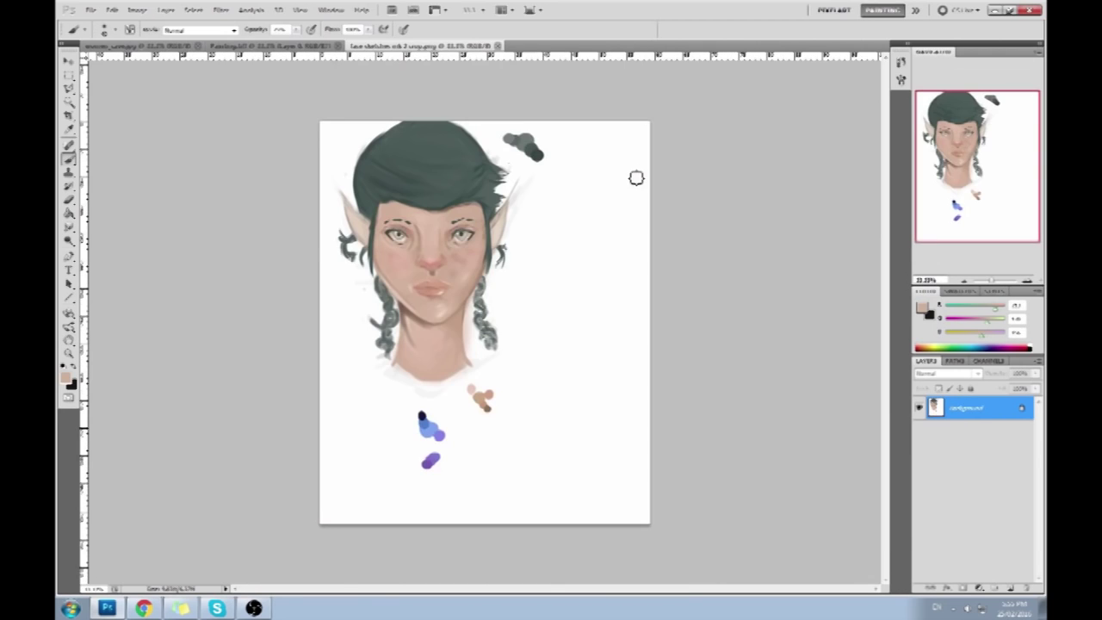
click(258, 47)
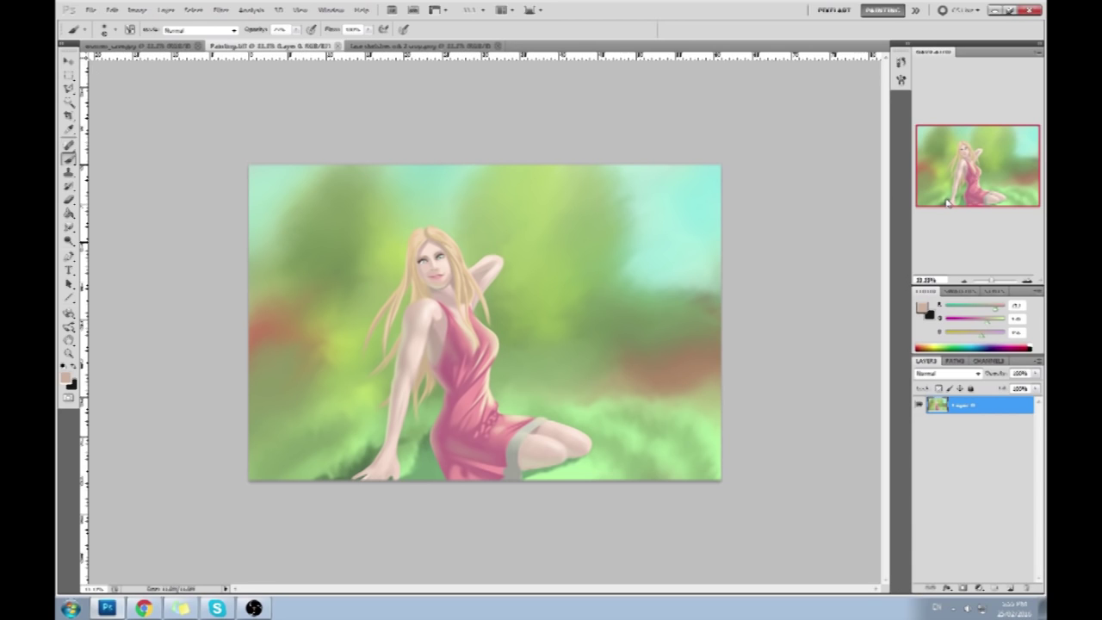
Zoom to 100% on the woman's face and sample several skin tones
key(ctrl+plus)
key(ctrl+plus)
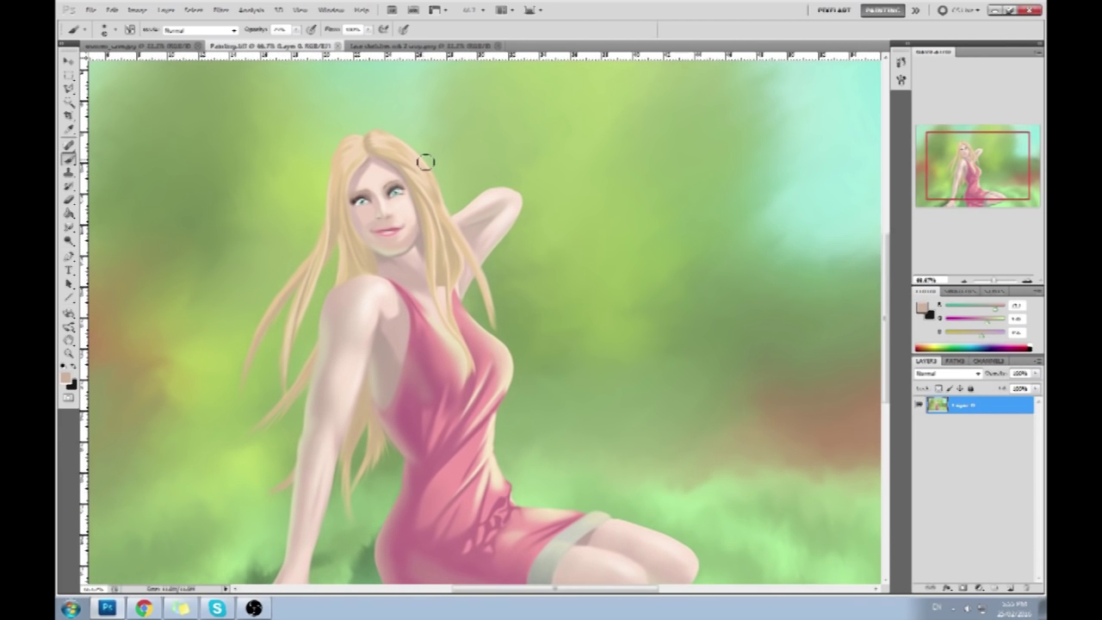
drag(470, 256, 570, 269)
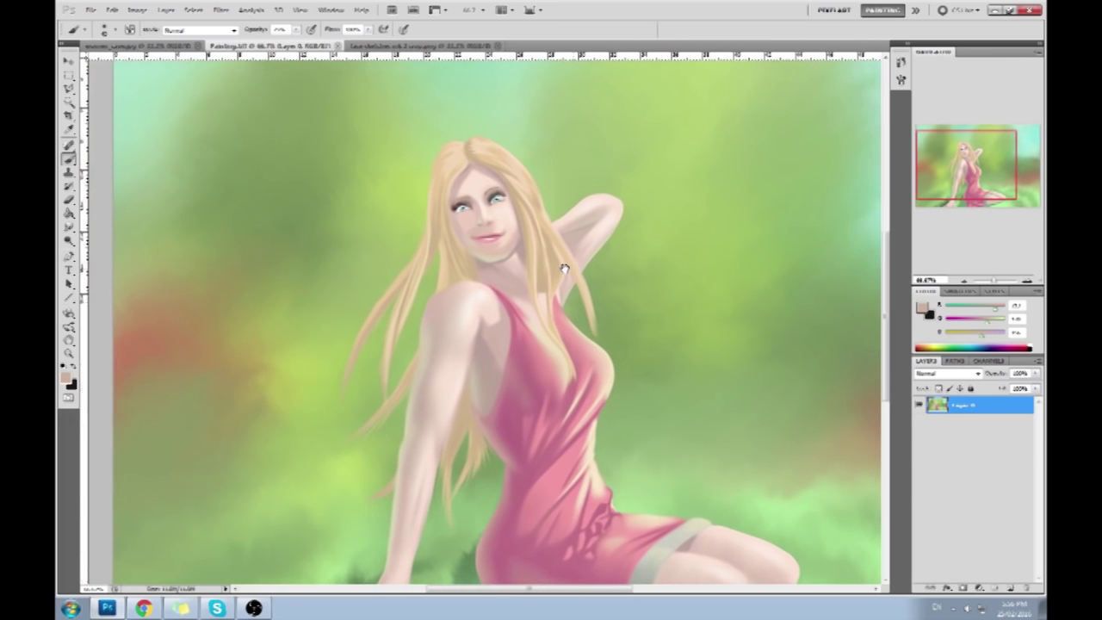
key(ctrl+plus)
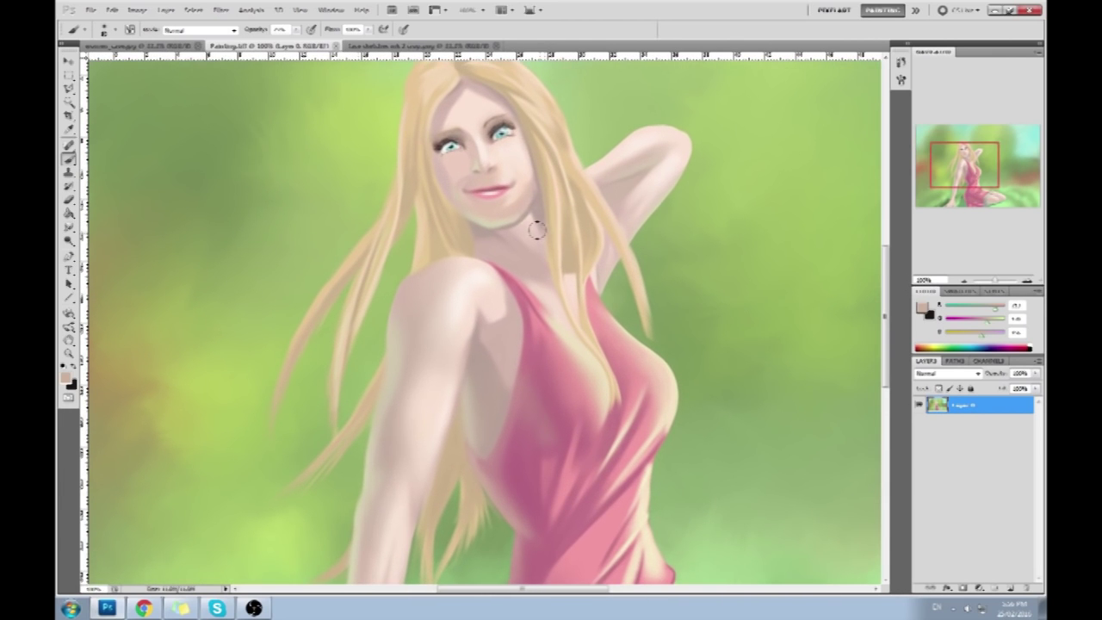
alt+click(470, 165)
click(456, 168)
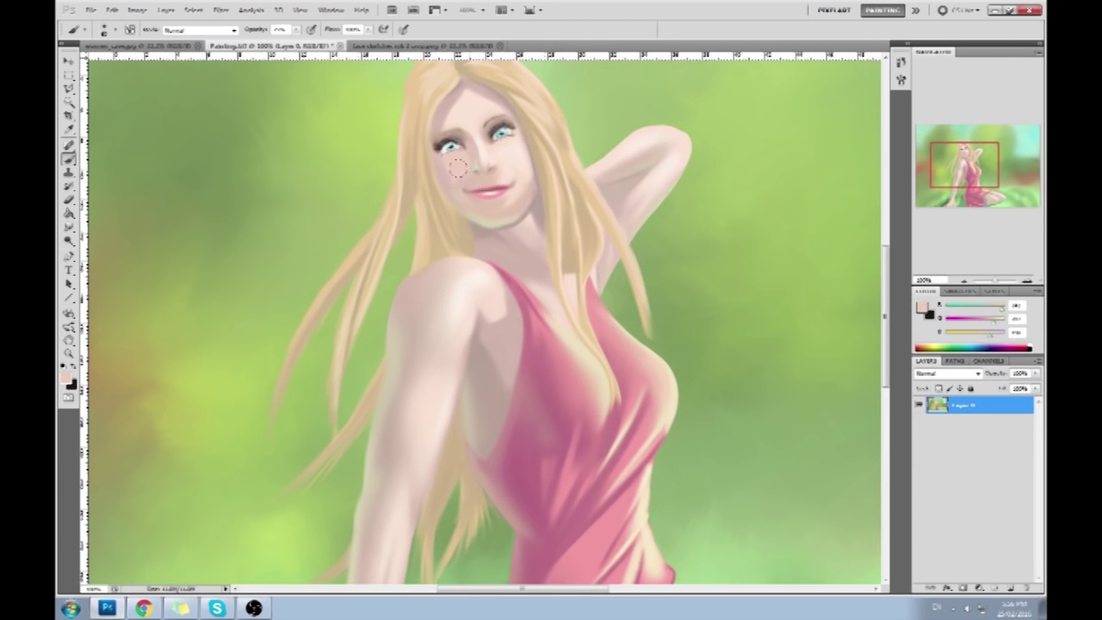
alt+click(519, 160)
alt+click(463, 174)
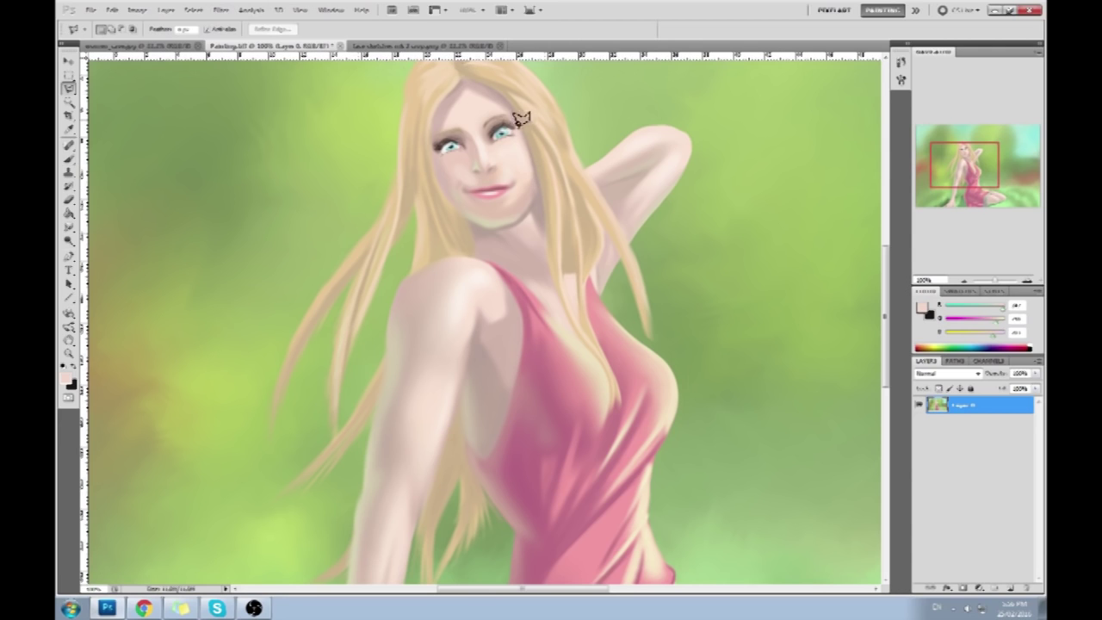
Lasso the right eye and try nudging it with Free Transform, then cancel
click(69, 87)
click(110, 84)
mouse_move(506, 101)
mouse_down()
mouse_move(487, 105)
mouse_move(480, 134)
mouse_move(518, 119)
mouse_move(506, 101)
mouse_up()
key(ctrl+t)
drag(500, 127, 503, 131)
click(629, 30)
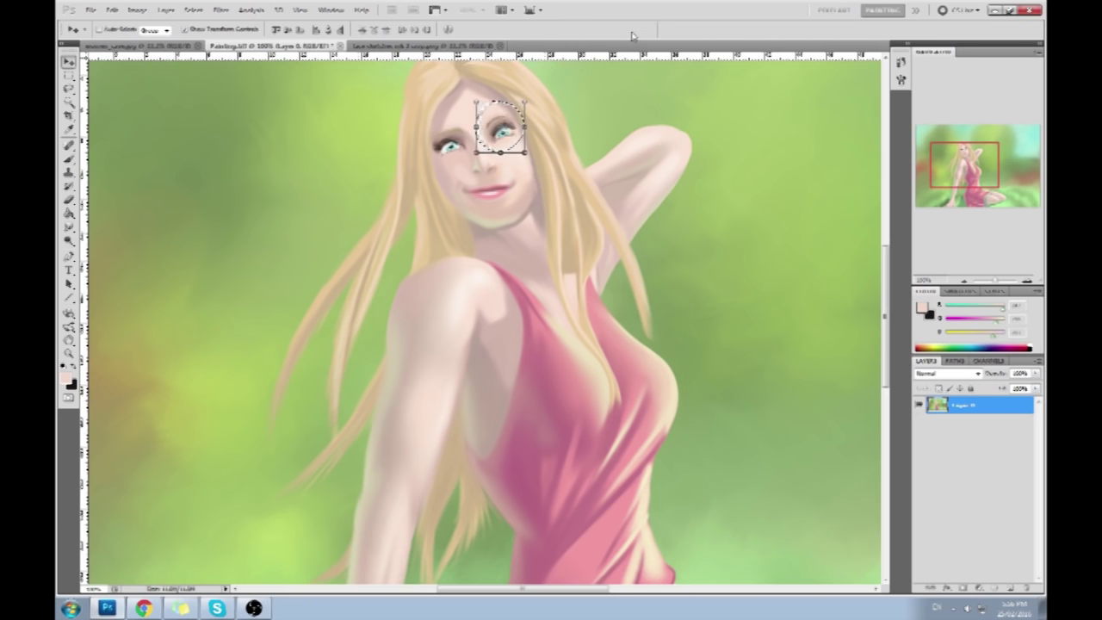
Deselect the eye and open the Liquify filter
key(m)
right_click(477, 136)
click(487, 143)
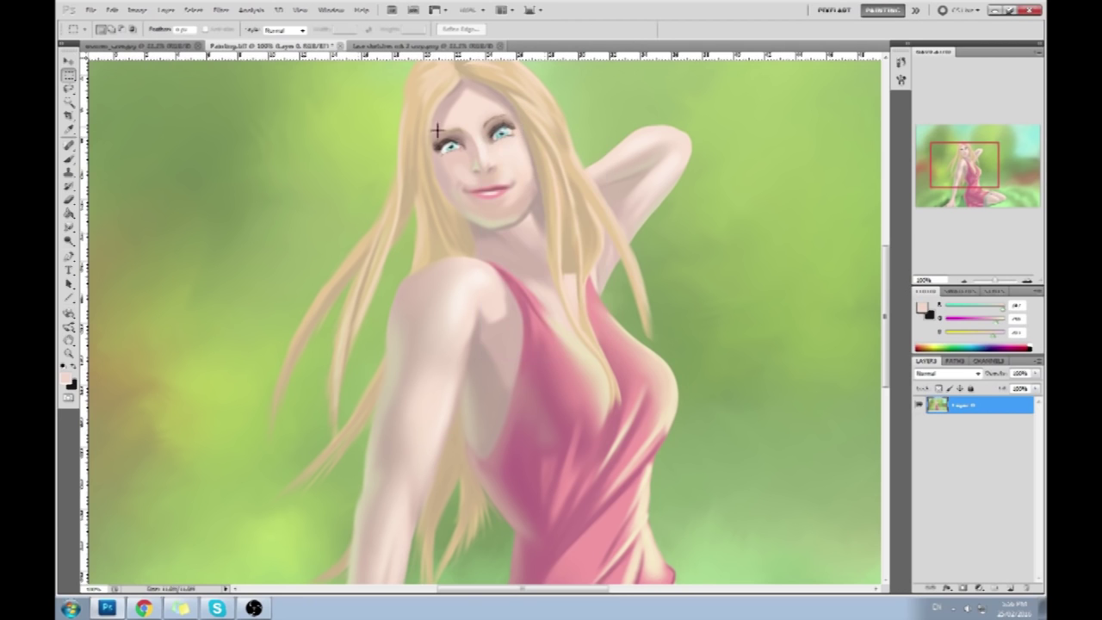
click(221, 10)
click(240, 80)
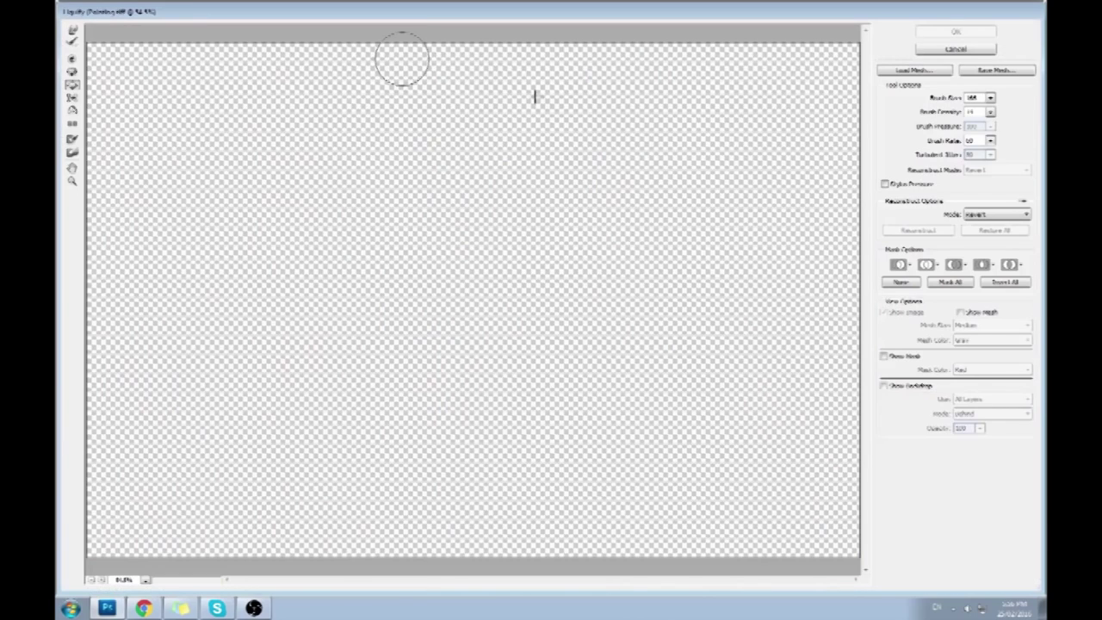
Set the Liquify brush size to 151 and undo a trial bloat on the eye
click(990, 97)
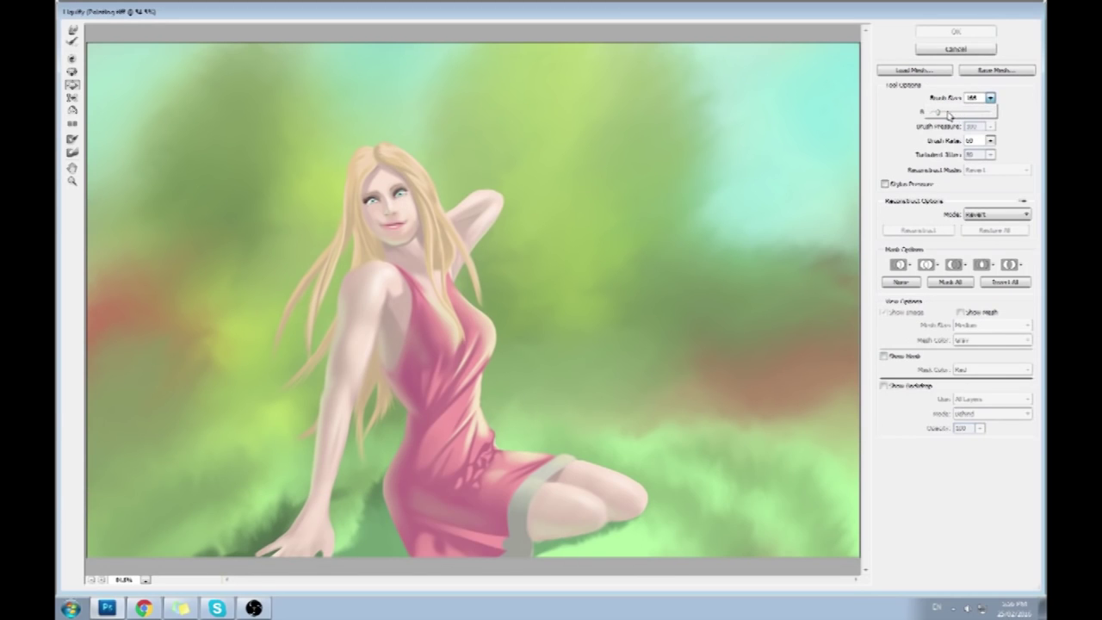
click(990, 111)
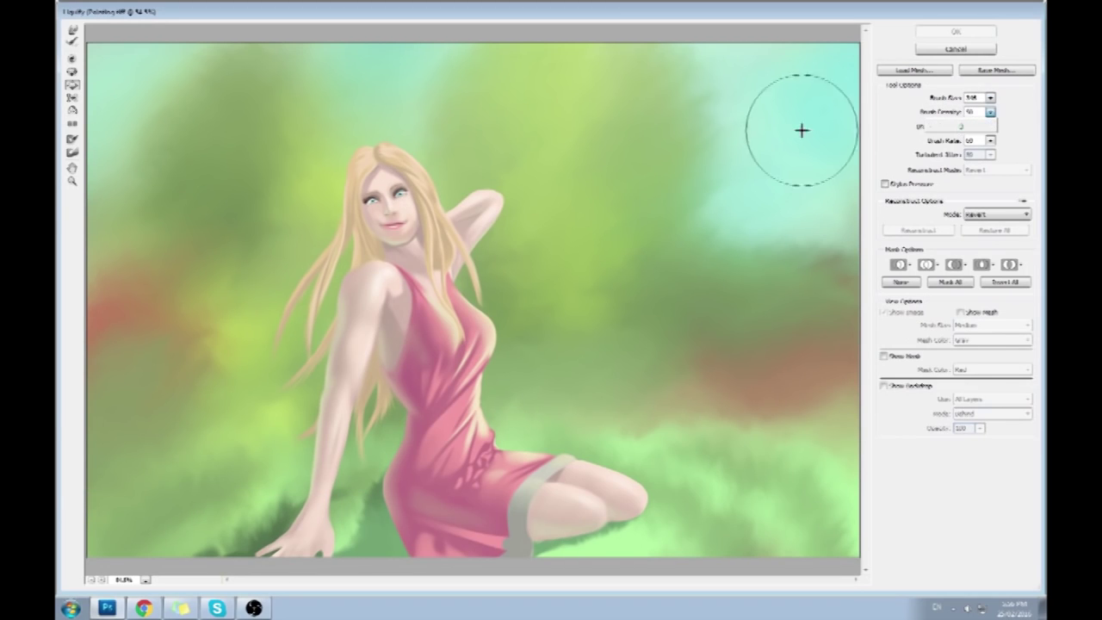
click(990, 98)
drag(941, 112, 944, 113)
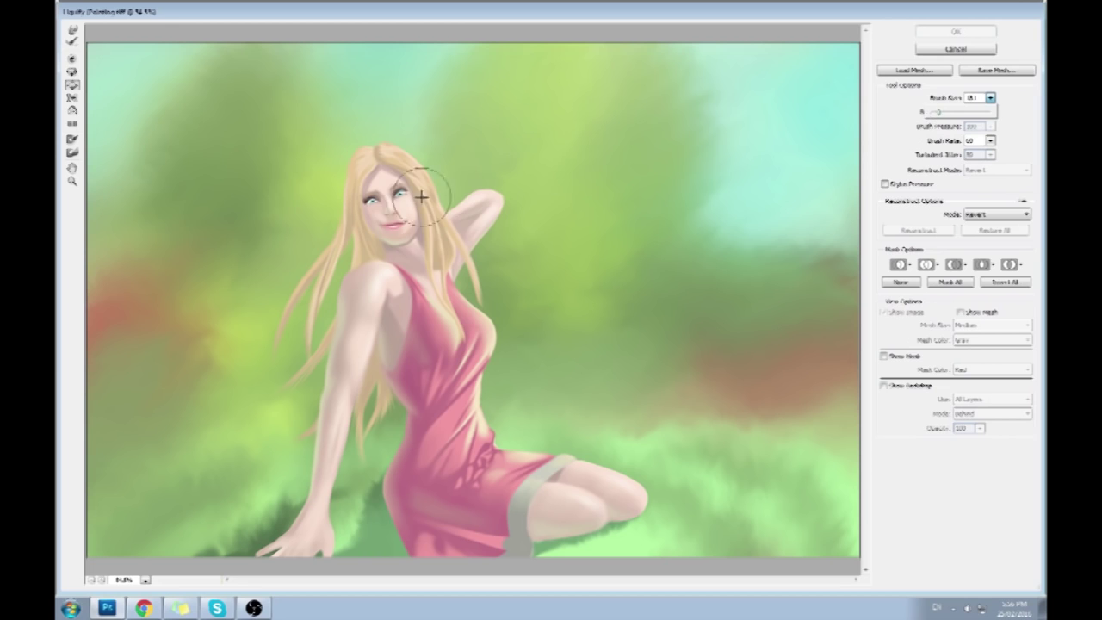
click(400, 198)
key(ctrl+z)
Push the mouth and chin slightly upward with the Forward Warp Tool and apply
click(72, 29)
drag(399, 194, 383, 210)
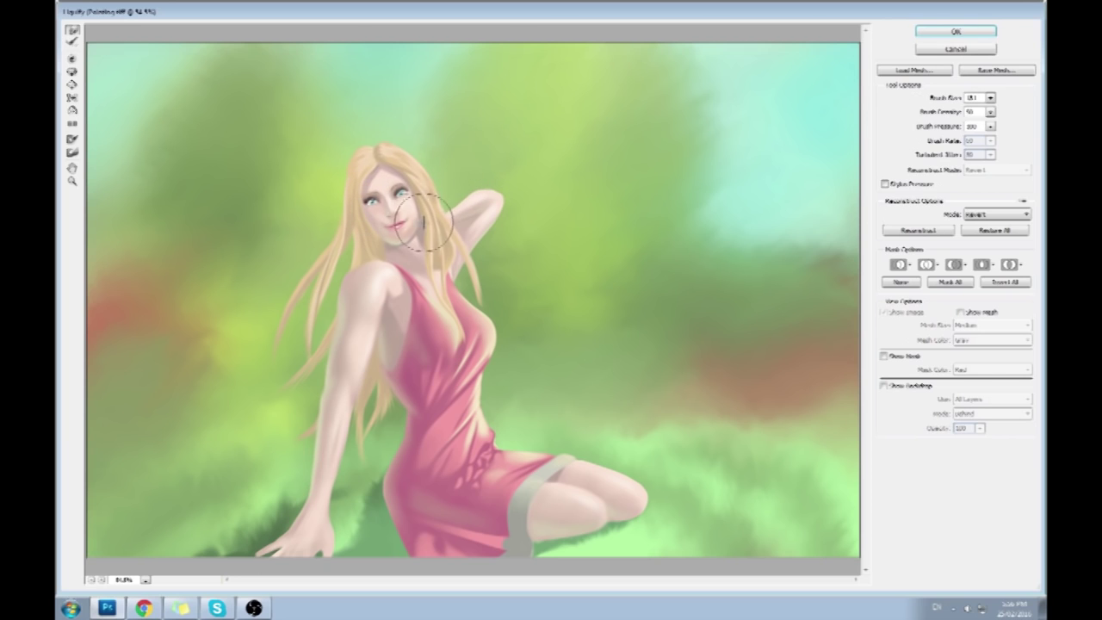
drag(397, 231, 404, 199)
click(967, 33)
Paint test arcs on the background with a dark grey-teal brush, undoing one
key(b)
alt+click(508, 128)
drag(753, 141, 331, 336)
drag(731, 110, 615, 179)
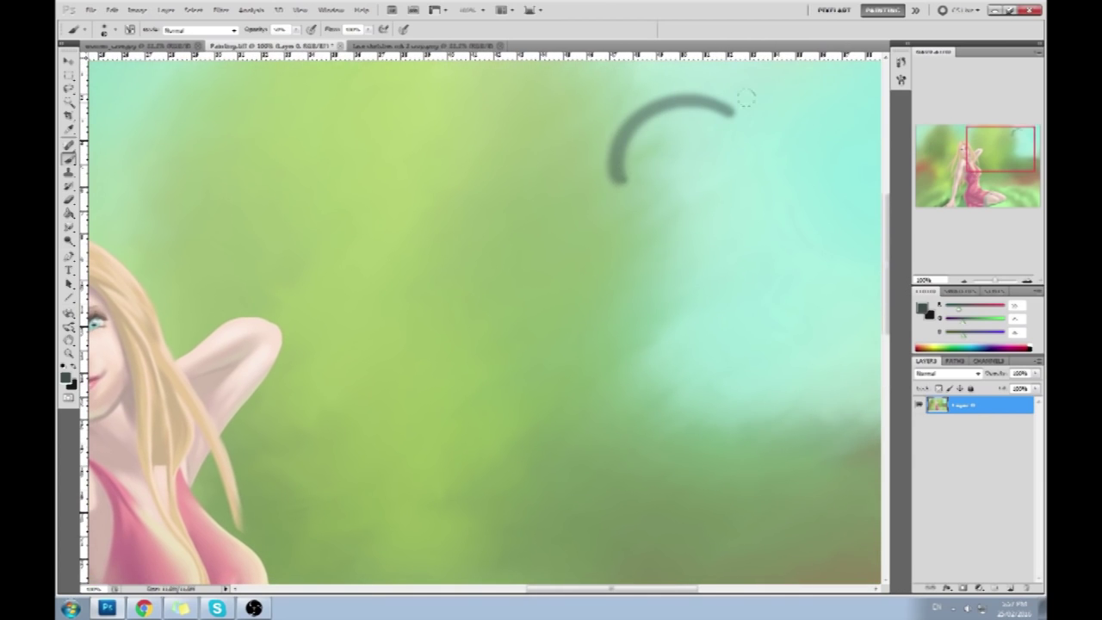
scroll(602, 231, up, 3)
scroll(602, 232, right, 5)
key(ctrl+z)
Doodle a smiley with a circle on the background, undo all its strokes, and recentre the figure
mouse_move(422, 336)
mouse_down()
mouse_move(325, 346)
mouse_move(334, 379)
mouse_up()
drag(542, 272, 469, 325)
mouse_move(555, 396)
mouse_down()
mouse_move(389, 440)
mouse_move(377, 470)
mouse_up()
drag(482, 455, 646, 290)
mouse_move(710, 101)
mouse_down()
mouse_move(435, 258)
mouse_move(633, 95)
mouse_up()
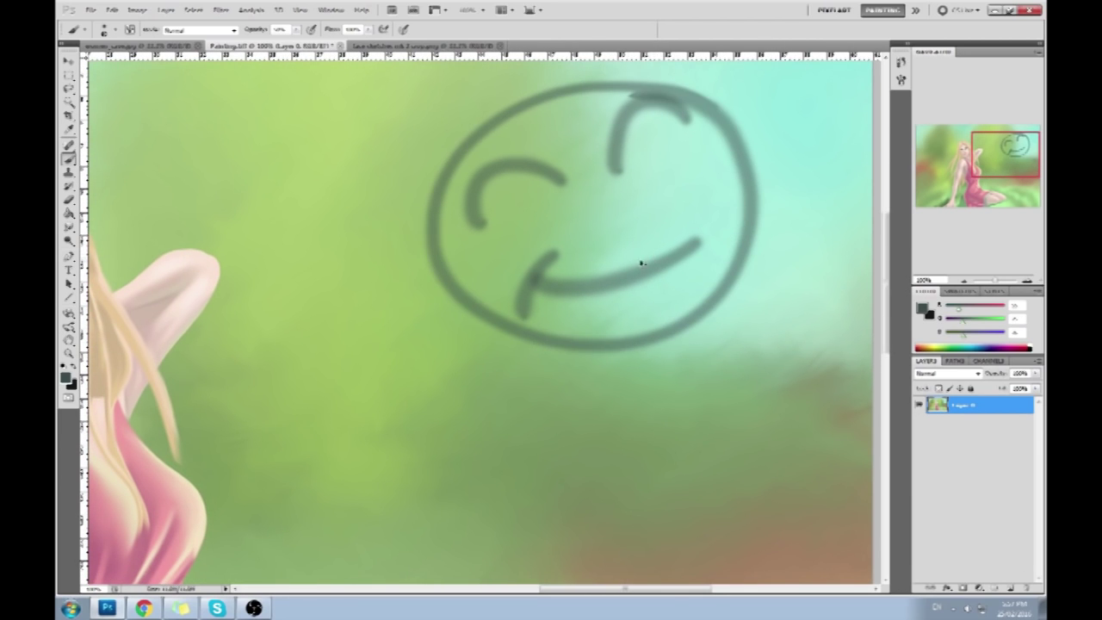
key(ctrl+alt+z)
key(ctrl+alt+z)
key(ctrl+alt+z)
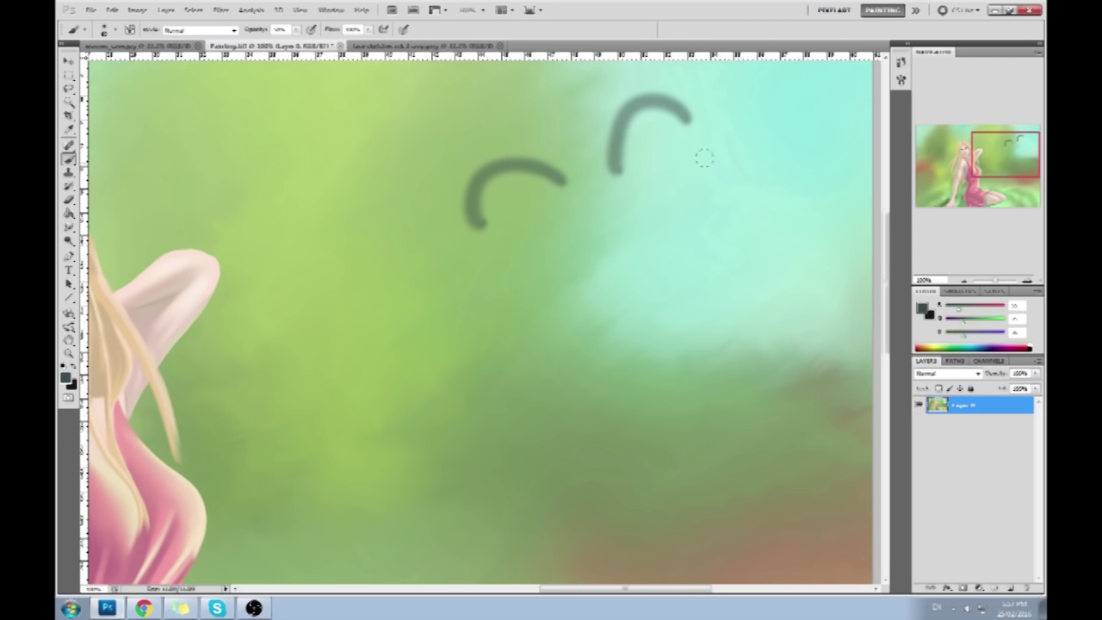
key(ctrl+alt+z)
key(ctrl+alt+z)
drag(403, 273, 553, 277)
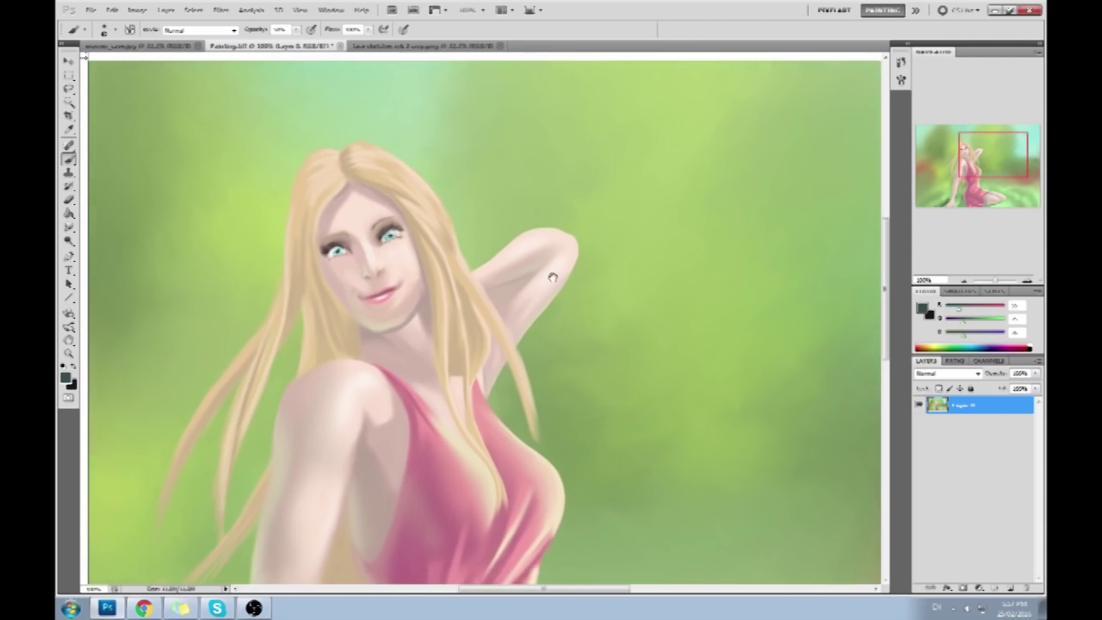
Sample skin tones around the eyes, cheeks and mouth, and paint over the freckles under the left eye
alt+click(497, 190)
alt+click(498, 200)
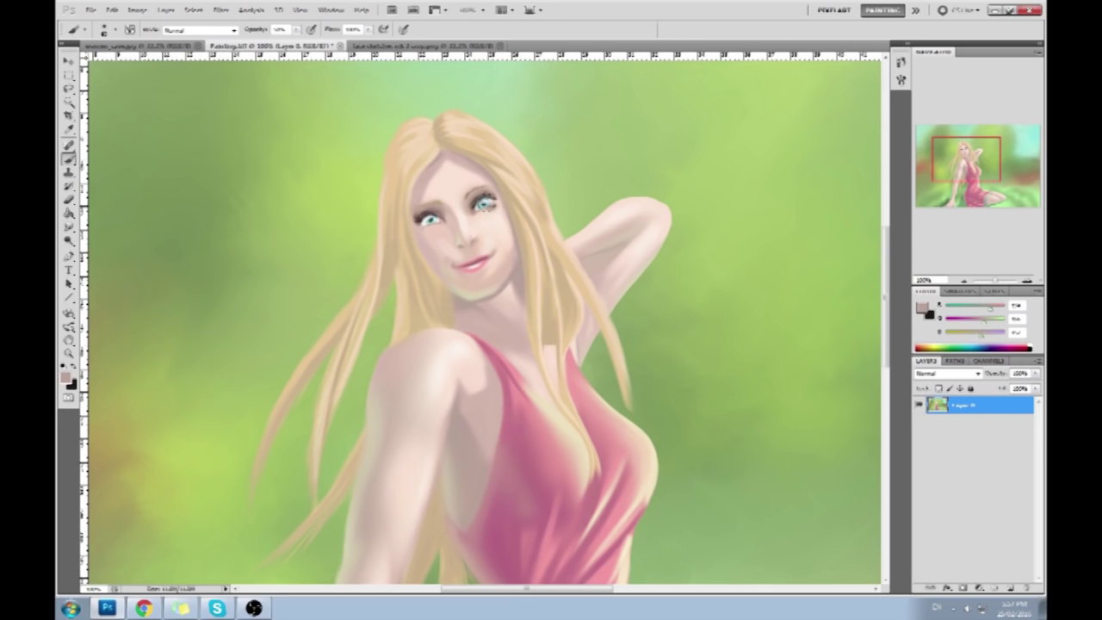
alt+click(444, 218)
alt+click(427, 222)
alt+click(432, 219)
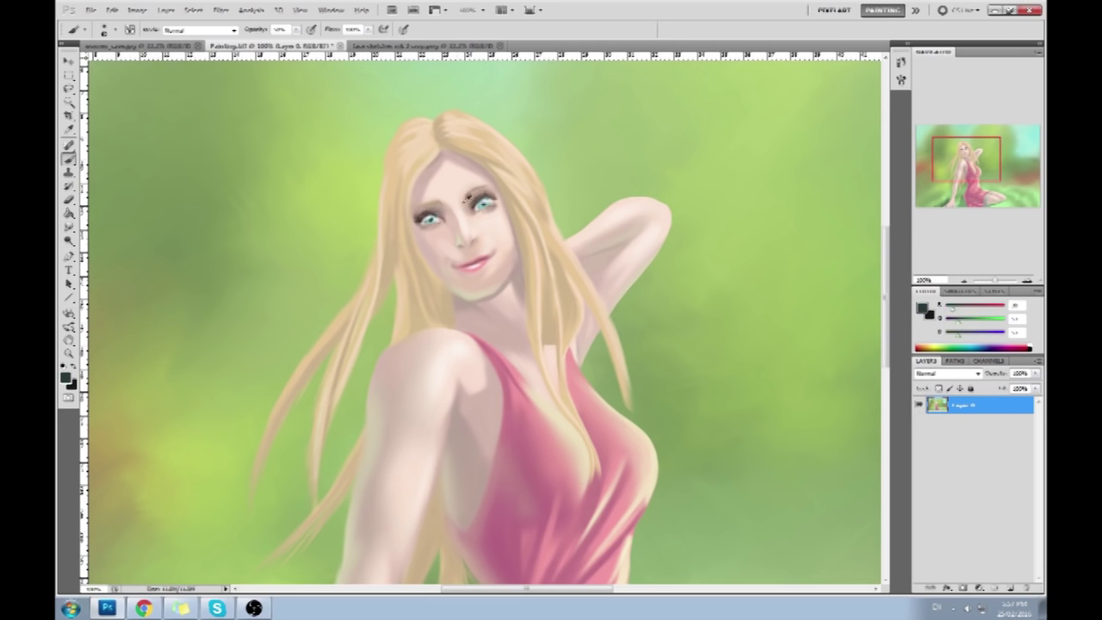
alt+click(430, 218)
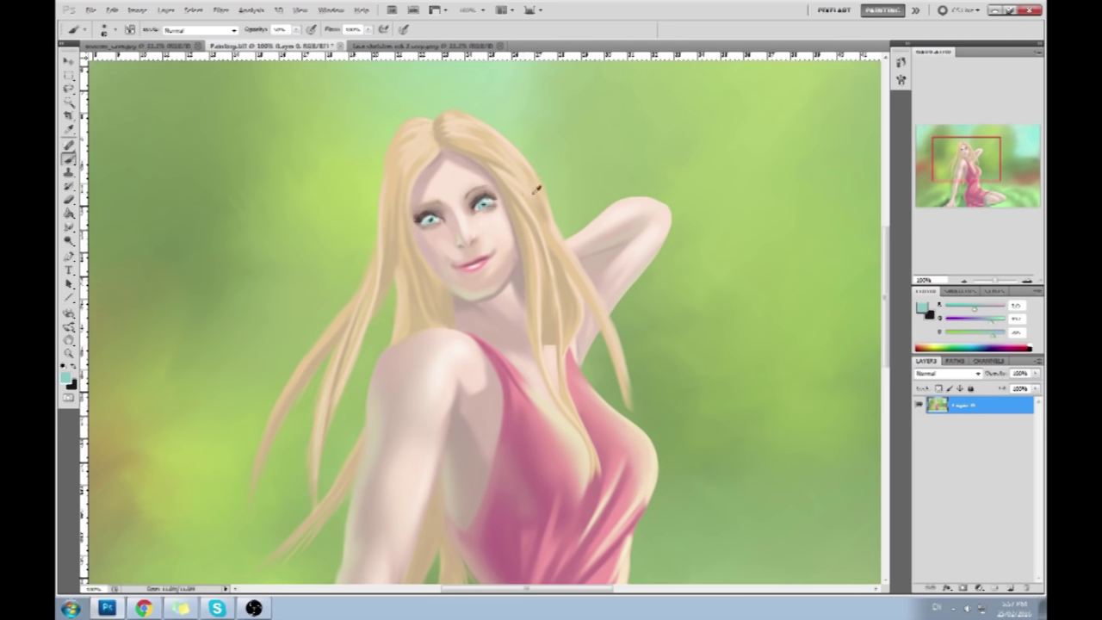
alt+click(444, 222)
alt+click(477, 216)
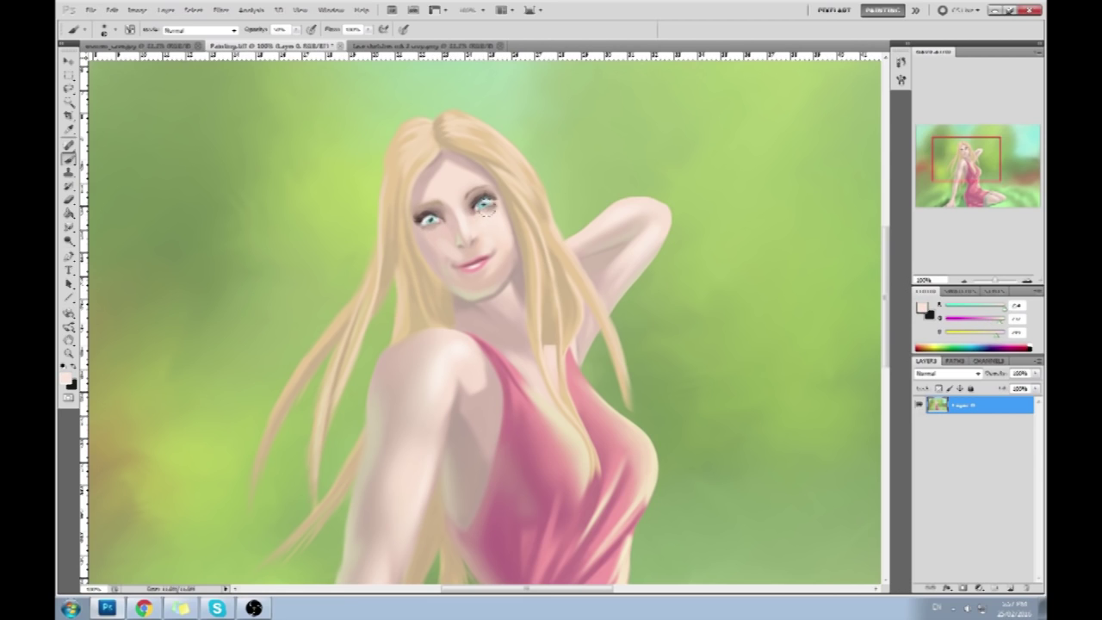
alt+click(435, 222)
alt+click(443, 250)
alt+click(493, 246)
alt+click(456, 251)
alt+click(482, 258)
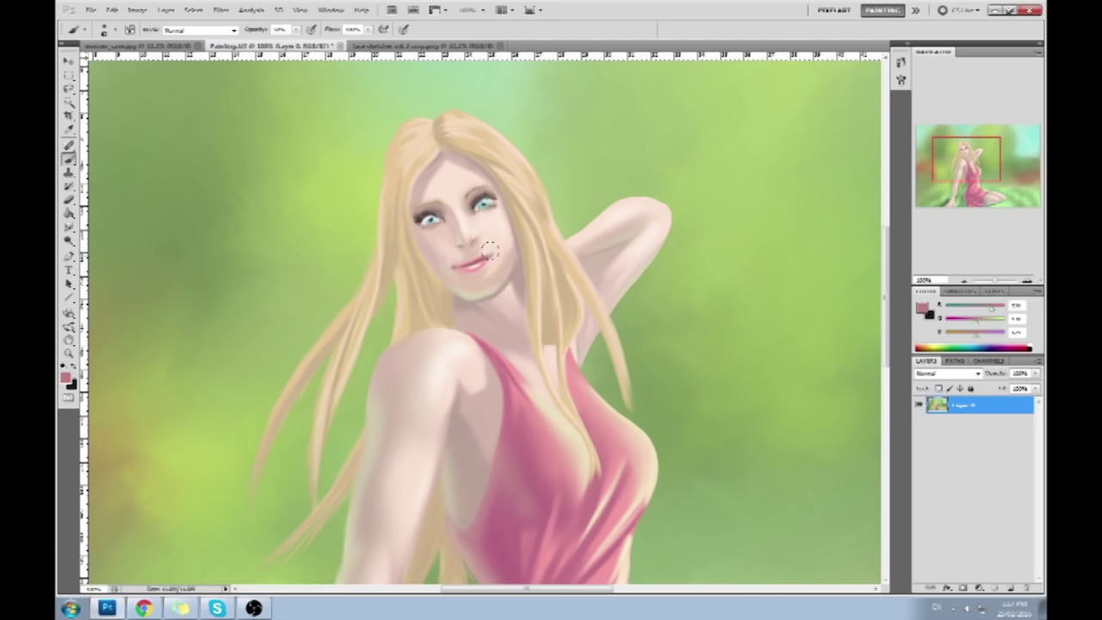
alt+click(457, 249)
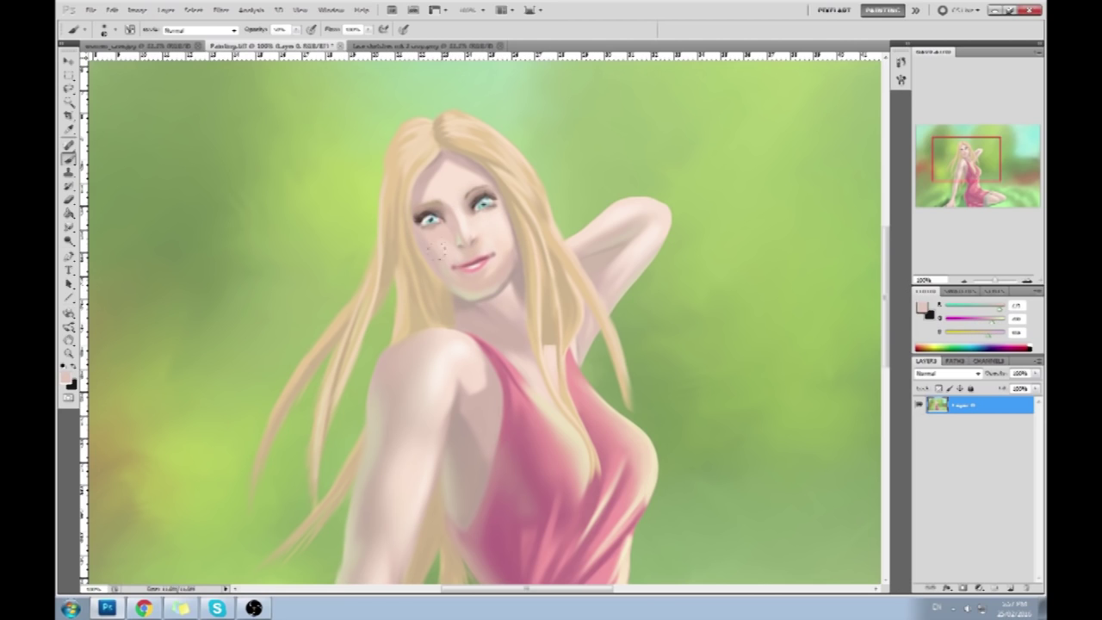
alt+click(429, 224)
drag(430, 227, 470, 244)
Sample cheek, forehead and greyer skin tones and paint soft shadows under the chin and jaw
alt+click(496, 246)
alt+click(489, 242)
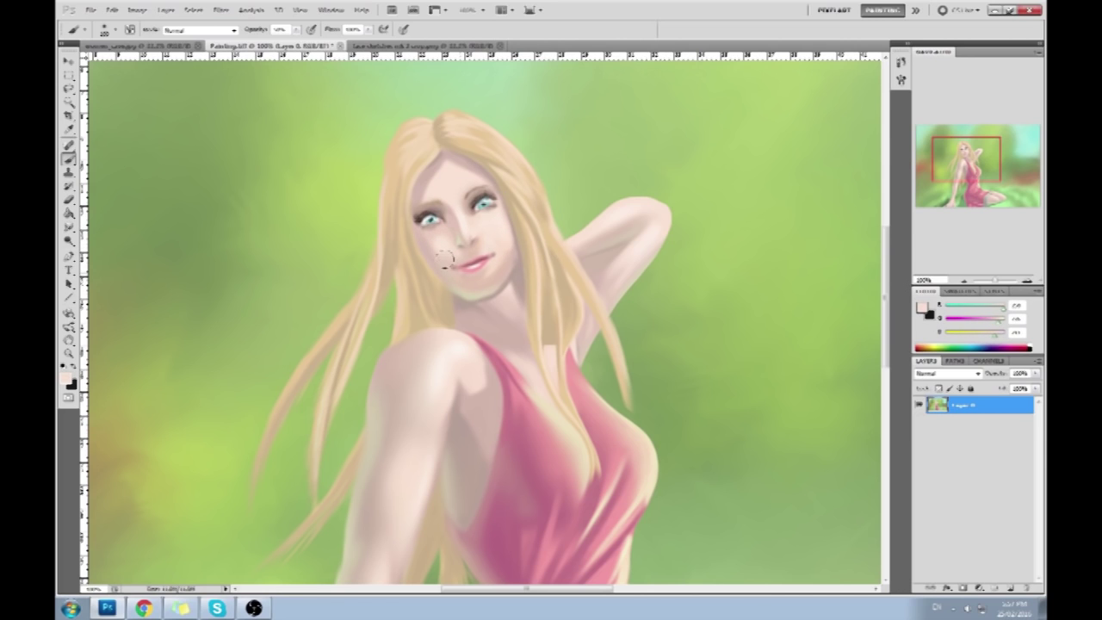
alt+click(449, 198)
alt+click(451, 203)
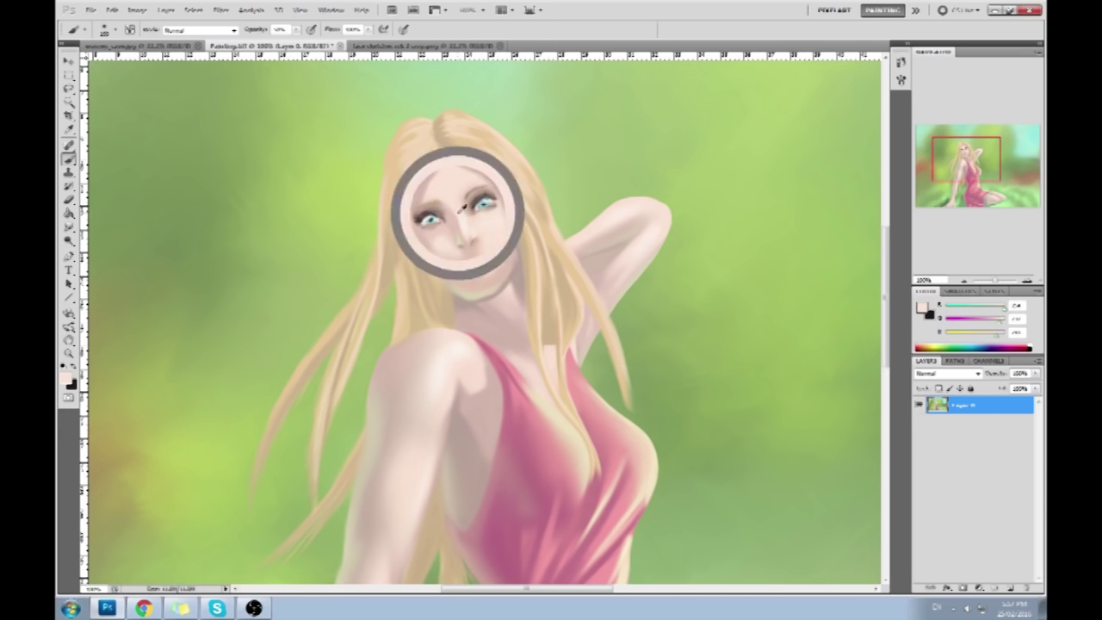
alt+click(449, 200)
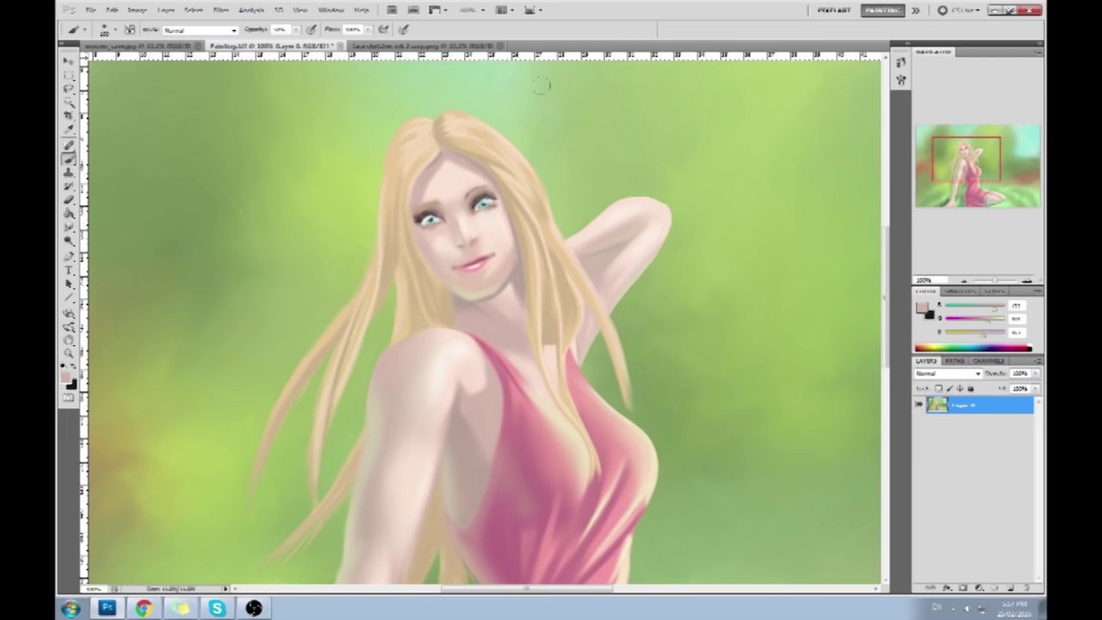
alt+click(494, 217)
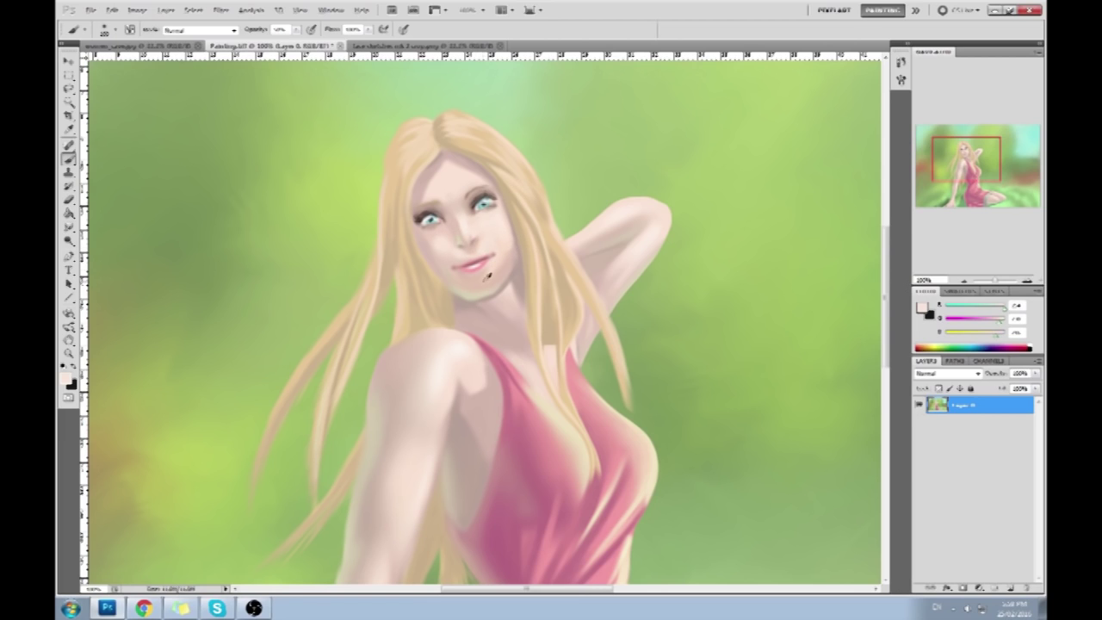
alt+click(469, 290)
mouse_move(457, 288)
mouse_down()
mouse_move(463, 302)
mouse_move(448, 292)
mouse_up()
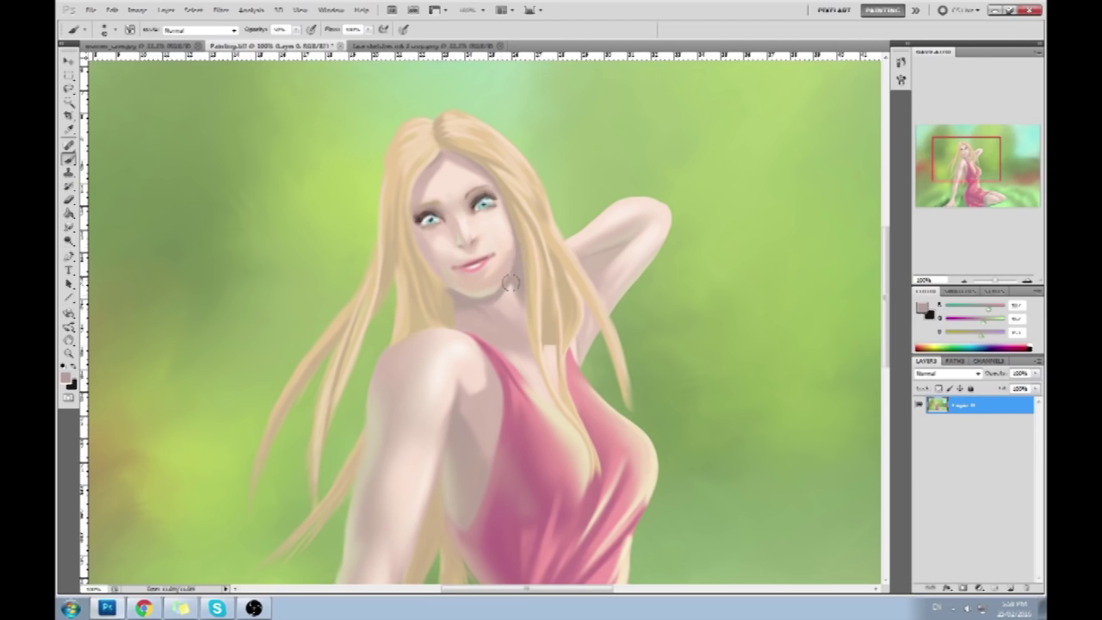
alt+click(444, 284)
alt+click(452, 320)
Set brush opacity to about 70%, sample more face tones, and open Liquify
drag(296, 29, 309, 43)
click(487, 257)
alt+click(495, 310)
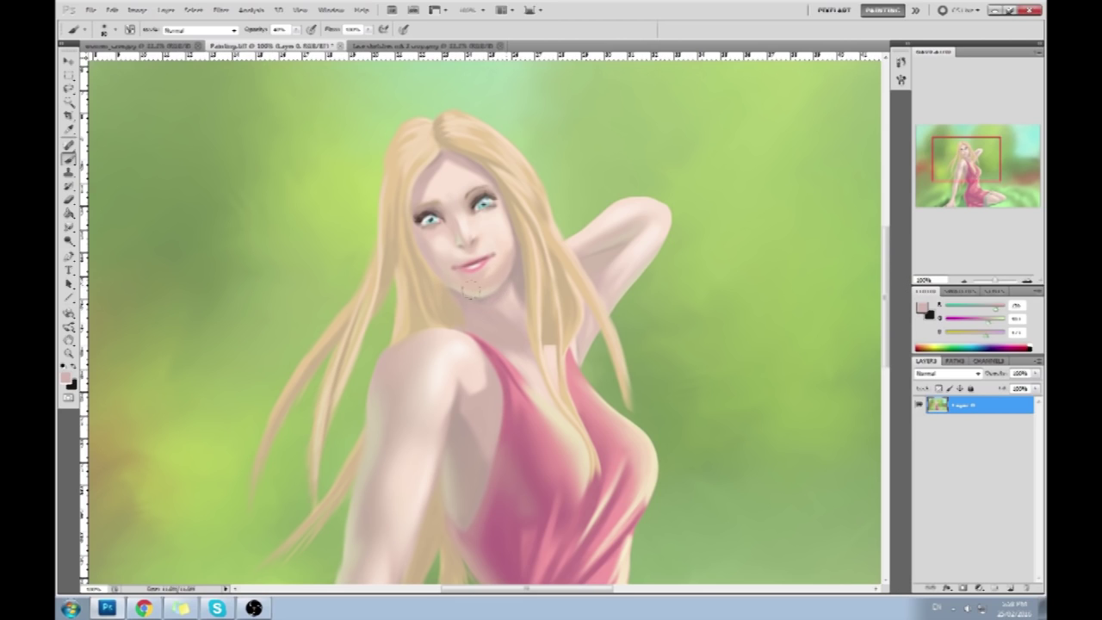
alt+click(463, 254)
alt+click(478, 247)
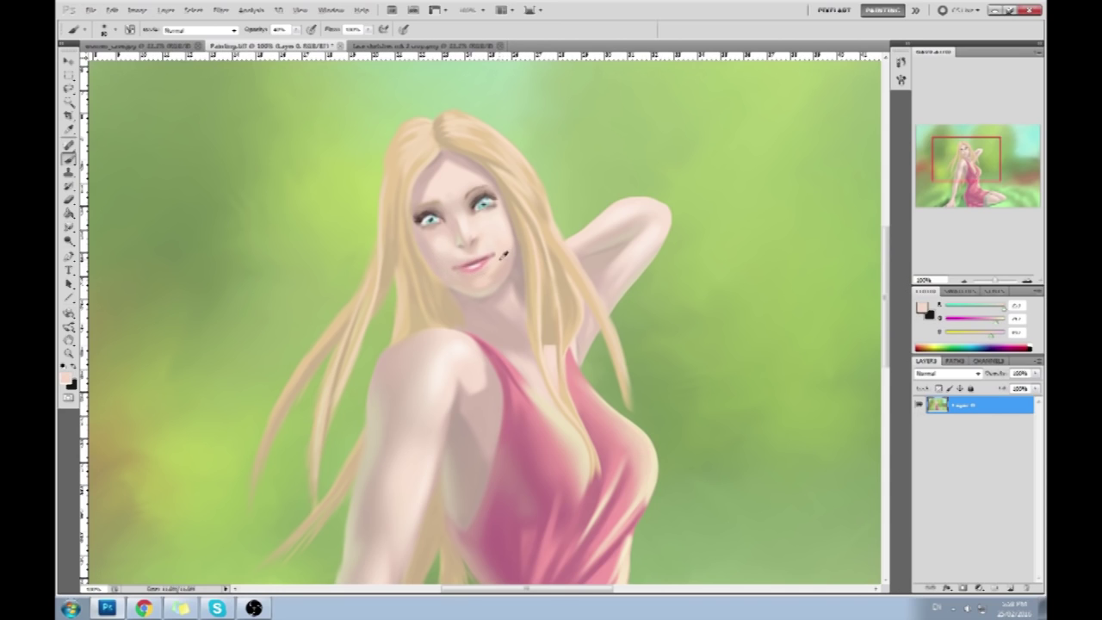
click(221, 10)
click(250, 77)
Zoom the Liquify preview on the face, warp the right cheek contour with brush size 76, and apply
key(ctrl+space)
drag(332, 160, 467, 256)
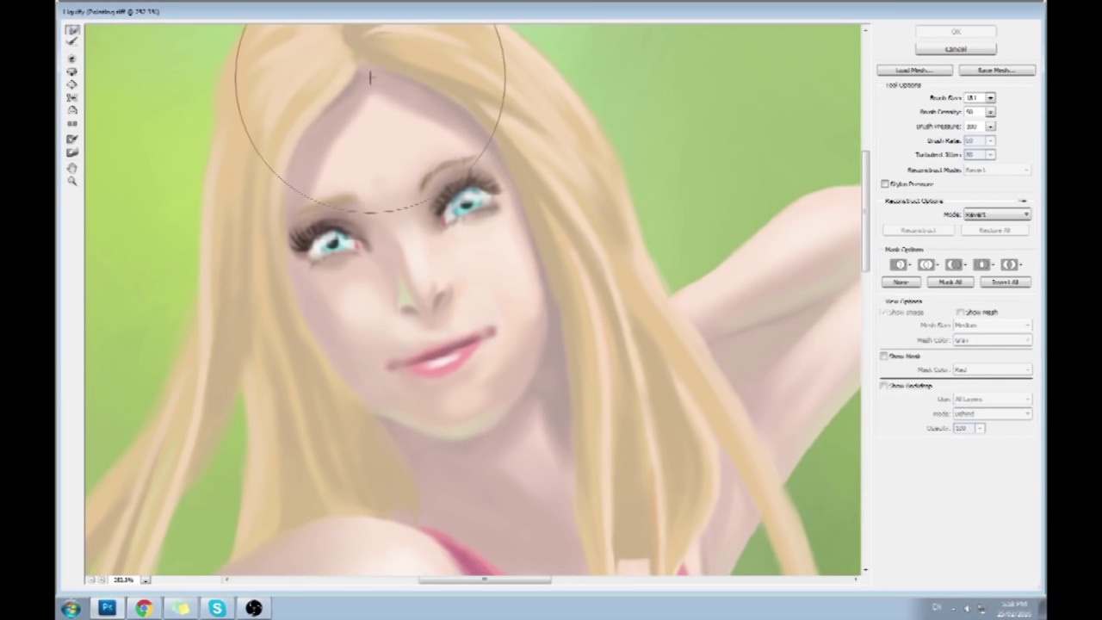
click(989, 97)
drag(936, 115, 931, 115)
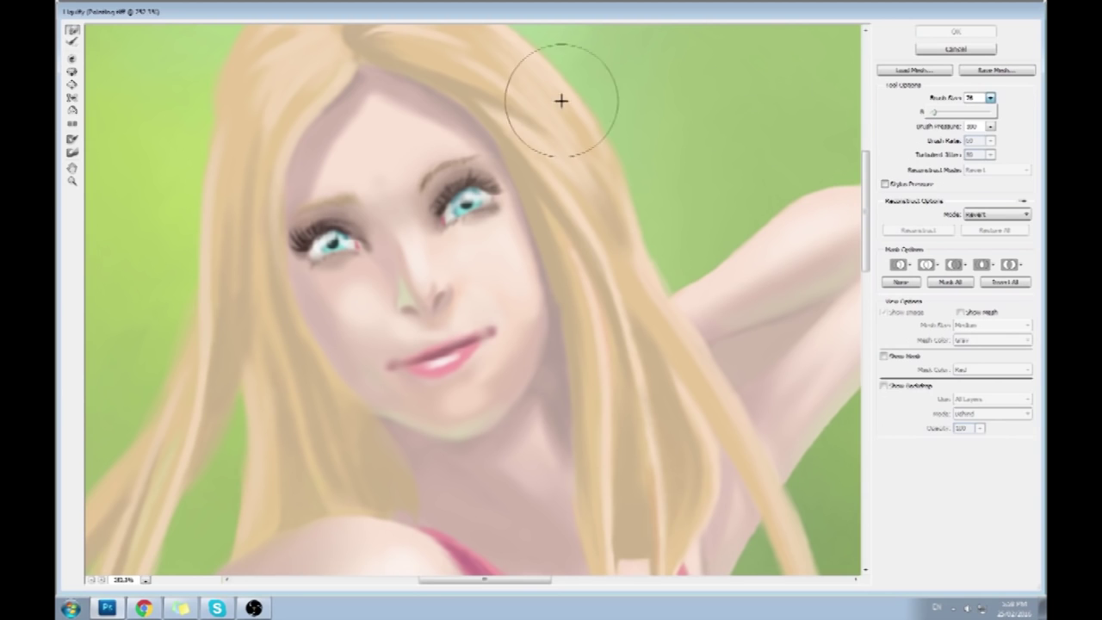
click(360, 180)
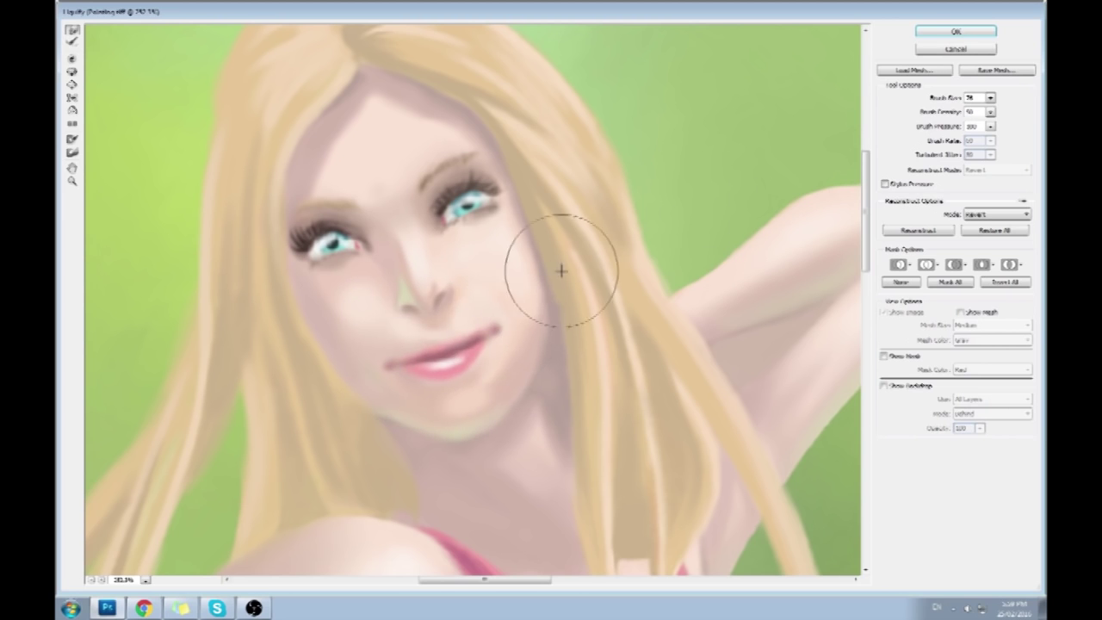
click(955, 31)
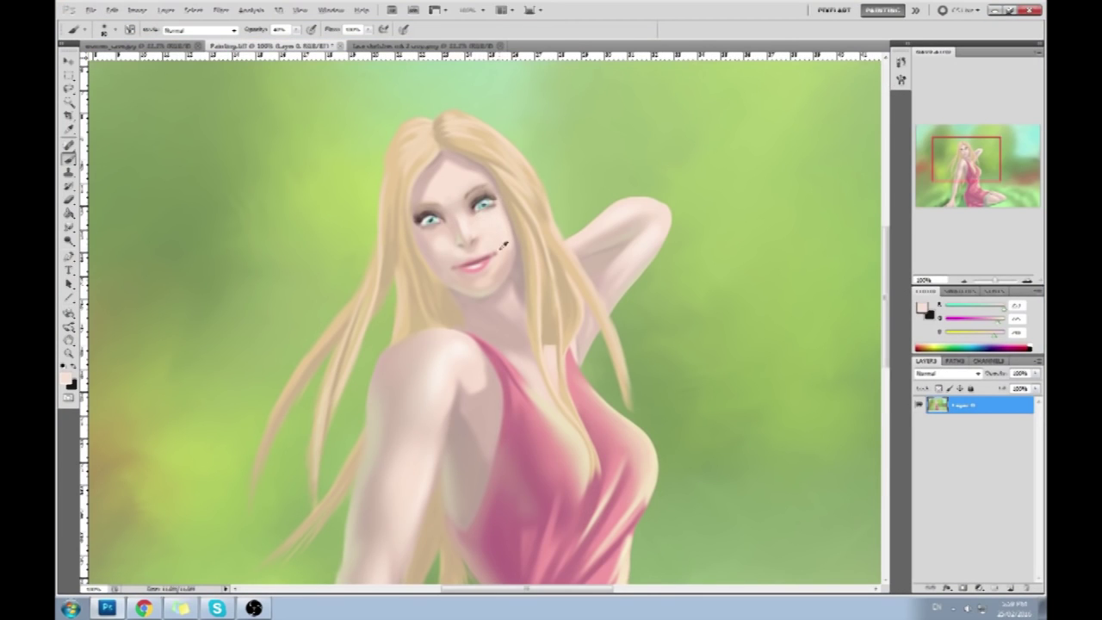
Sample skin tones from the nose, cheek, lower lip and chin for small corrections, then show the History panel
alt+click(469, 222)
alt+click(489, 234)
alt+click(497, 223)
alt+click(456, 237)
alt+click(482, 216)
alt+click(508, 246)
alt+click(506, 251)
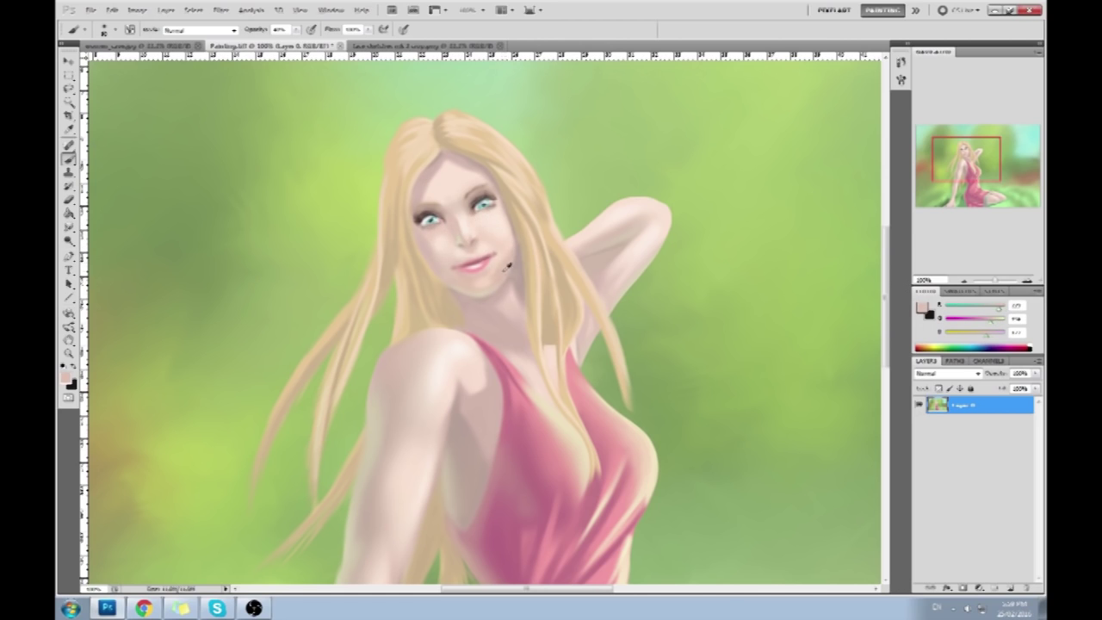
alt+click(473, 272)
alt+click(520, 253)
alt+click(503, 262)
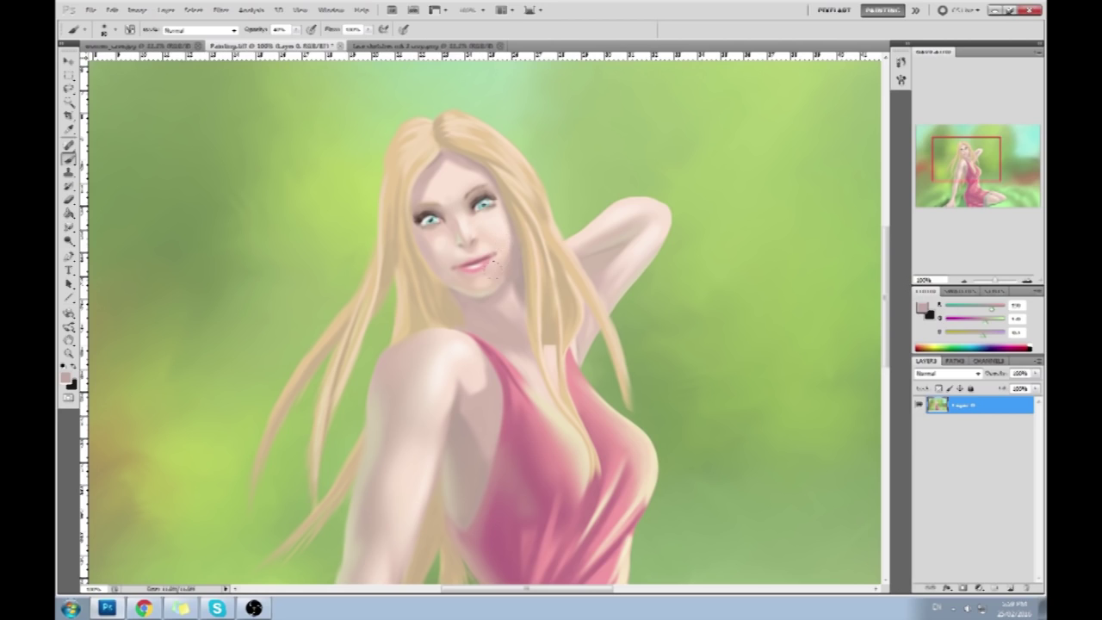
alt+click(492, 252)
click(899, 62)
Revert to the opening snapshot and paste the retouched painting in place as a new layer
drag(885, 345, 834, 79)
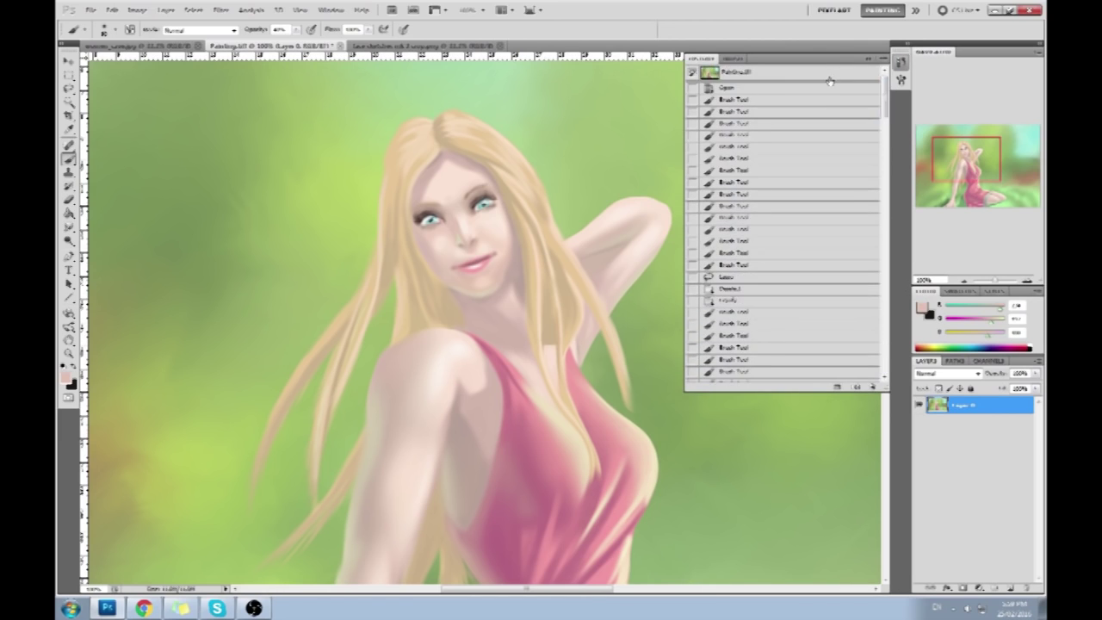
click(831, 74)
key(ctrl+shift+v)
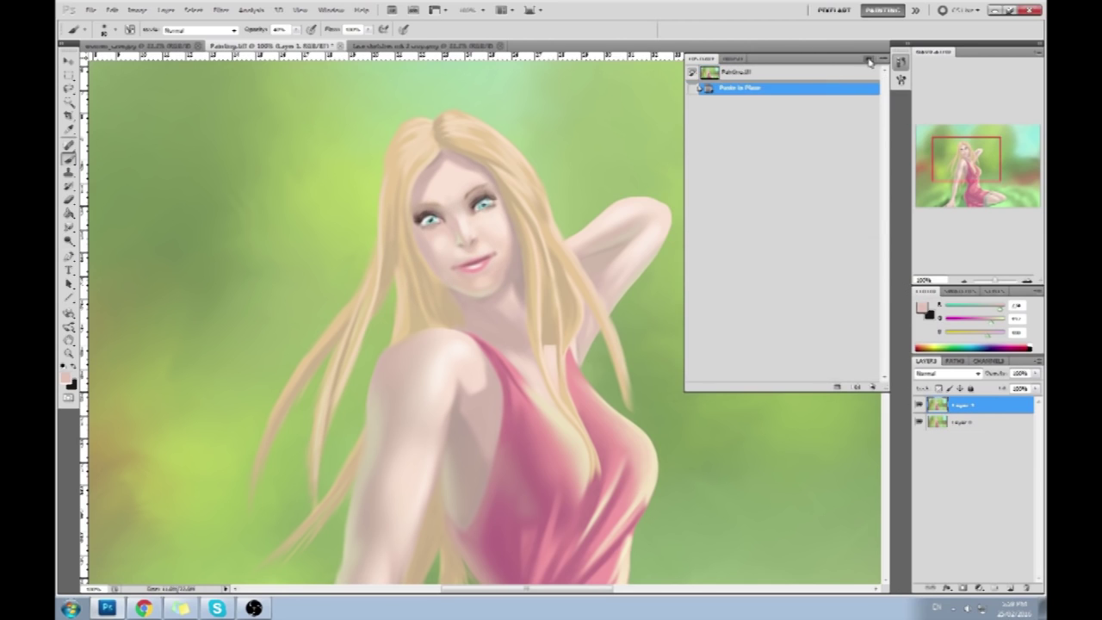
click(868, 60)
Toggle the retouched layer's visibility several times to compare before and after
click(918, 404)
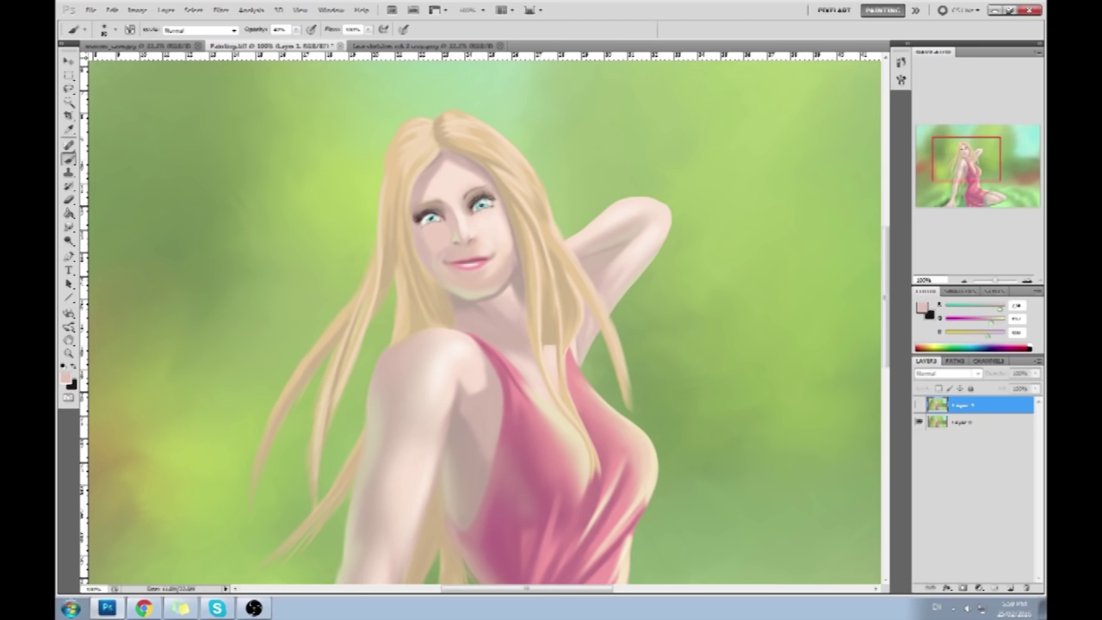
click(918, 405)
click(918, 404)
click(919, 405)
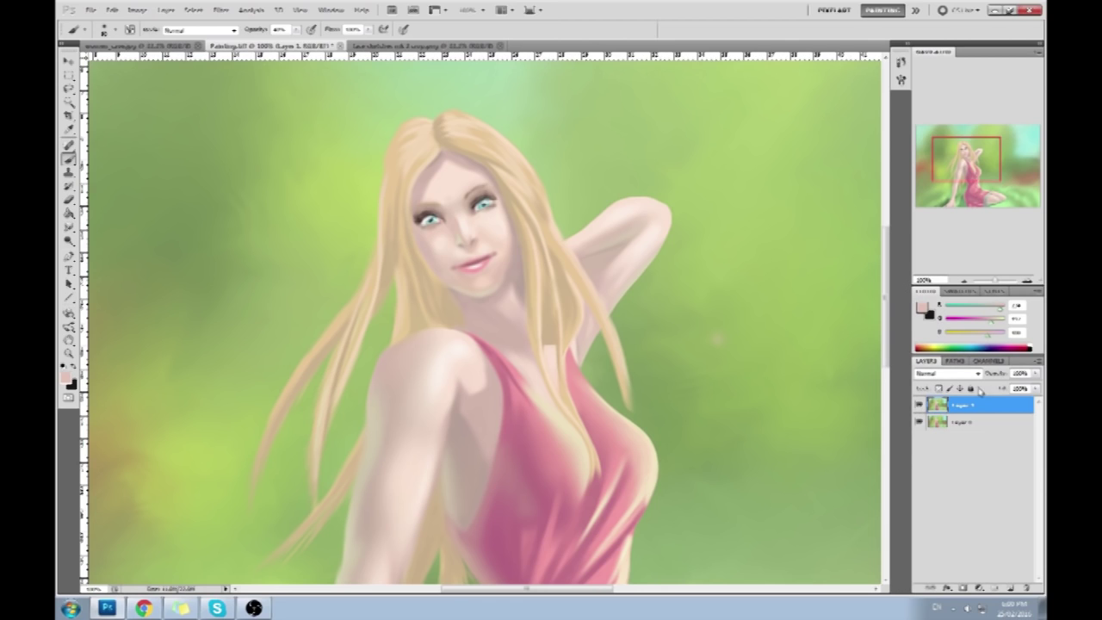
click(917, 406)
click(918, 410)
Sample the background green, raise brush opacity to 100%, and zoom out
alt+click(720, 340)
drag(302, 29, 369, 56)
key(ctrl+minus)
key(ctrl+minus)
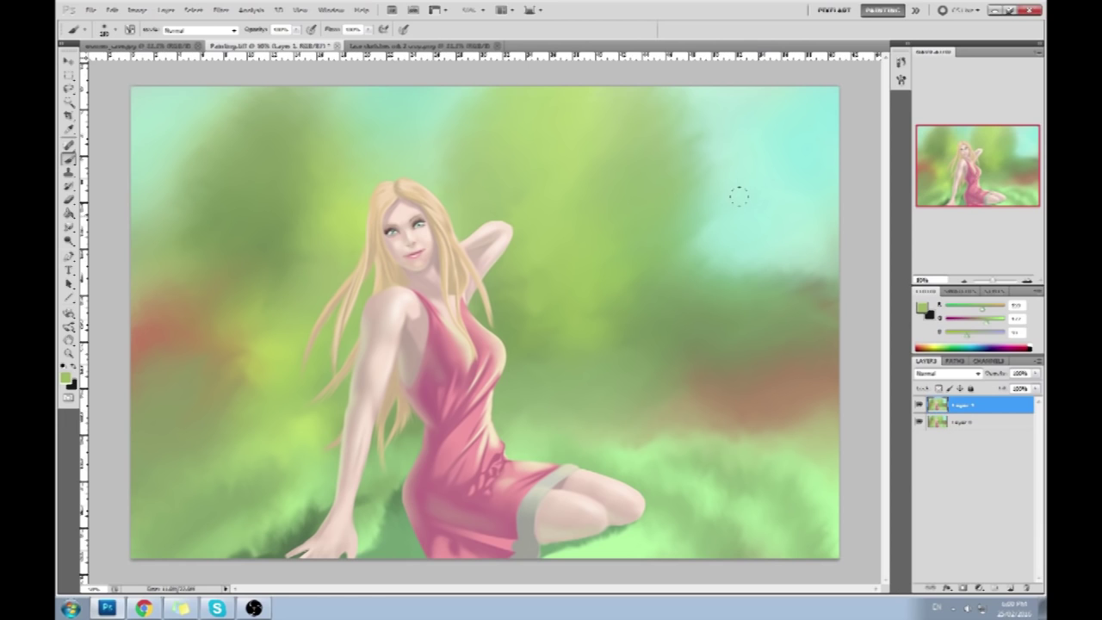
Undo a green spiral stroke and set the paint colour to cyan
mouse_move(458, 173)
mouse_down()
mouse_move(491, 362)
mouse_move(423, 256)
mouse_up()
key(ctrl+z)
click(922, 307)
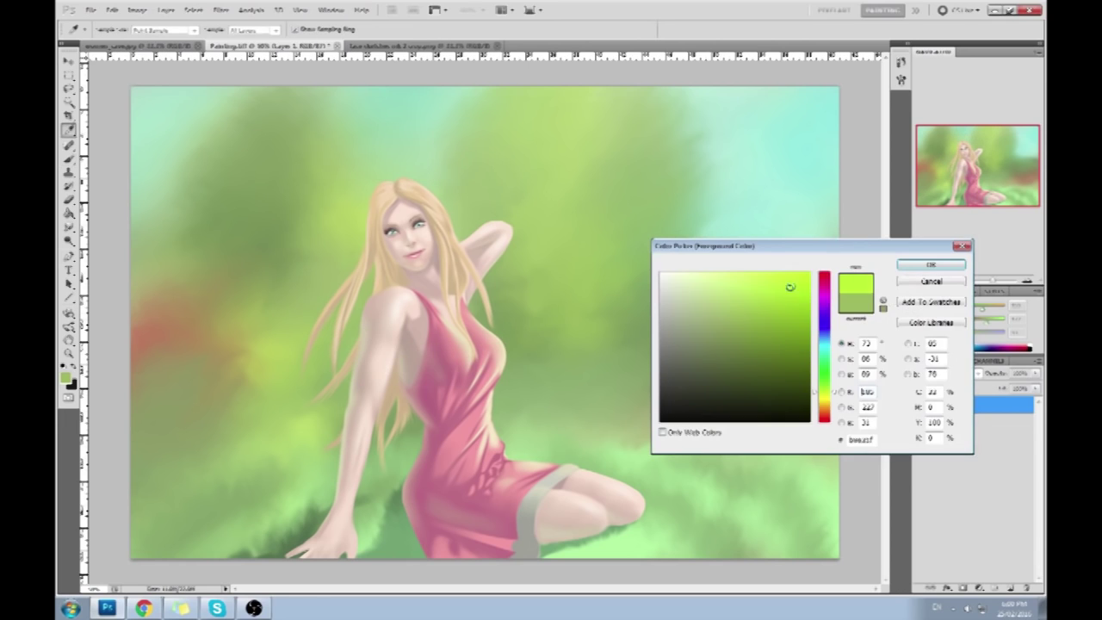
drag(829, 373, 832, 353)
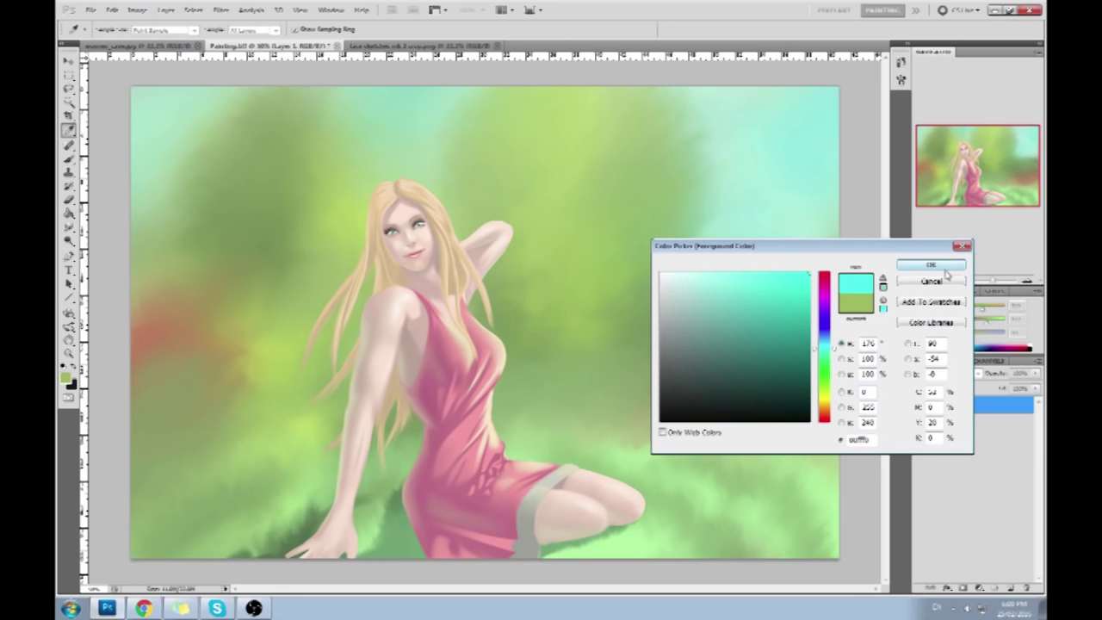
click(930, 264)
key(b)
Brush cyan check marks on the background right of the girl, undoing them afterwards
mouse_move(584, 295)
mouse_down()
mouse_move(620, 312)
mouse_move(697, 242)
mouse_up()
drag(301, 255, 202, 209)
drag(215, 450, 277, 395)
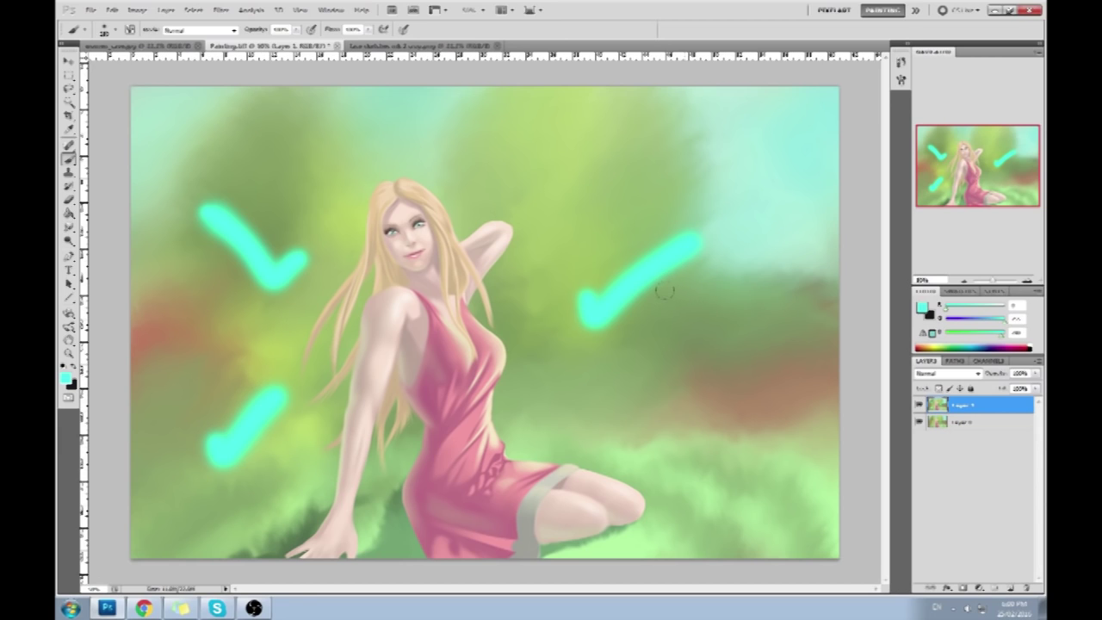
key(ctrl+alt+z)
key(ctrl+alt+z)
key(ctrl+alt+z)
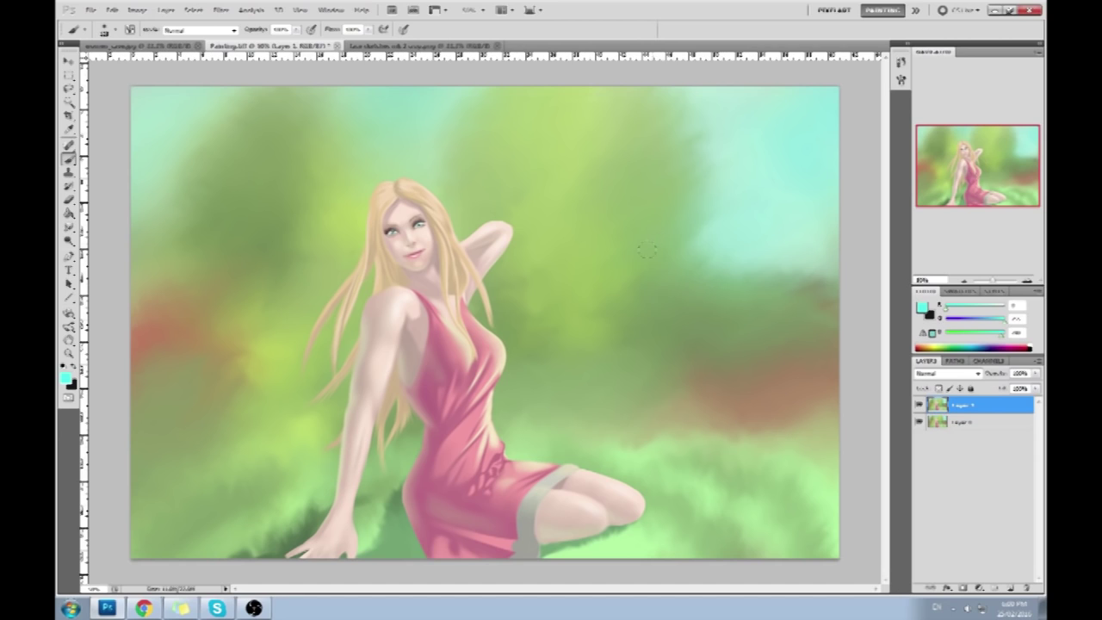
mouse_move(573, 295)
mouse_down()
mouse_move(583, 306)
mouse_move(681, 223)
mouse_up()
key(ctrl+alt+z)
Sketch a cyan arrow at her eye and a simplified head with eyes, nose and mouth
mouse_move(489, 198)
mouse_down()
mouse_move(457, 214)
mouse_move(469, 216)
mouse_up()
mouse_move(637, 168)
mouse_down()
mouse_move(702, 171)
mouse_move(613, 183)
mouse_up()
drag(599, 239, 638, 316)
mouse_move(722, 247)
mouse_down()
mouse_move(709, 293)
mouse_move(660, 329)
mouse_up()
mouse_move(719, 280)
mouse_down()
mouse_move(698, 314)
mouse_move(644, 322)
mouse_up()
drag(659, 239, 654, 277)
mouse_move(654, 277)
mouse_down()
mouse_move(671, 286)
mouse_move(660, 260)
mouse_up()
drag(639, 297, 684, 303)
drag(654, 310, 701, 294)
drag(688, 241, 697, 255)
drag(625, 251, 638, 260)
drag(693, 169, 511, 155)
Draw a square reference page at top left with an arrow to the head sketch, and add eyelashes
mouse_move(178, 123)
mouse_down()
mouse_move(322, 116)
mouse_move(192, 180)
mouse_move(180, 147)
mouse_up()
mouse_move(226, 159)
mouse_down()
mouse_move(262, 131)
mouse_move(241, 182)
mouse_move(256, 200)
mouse_move(238, 214)
mouse_move(281, 214)
mouse_move(226, 216)
mouse_move(260, 225)
mouse_move(240, 228)
mouse_up()
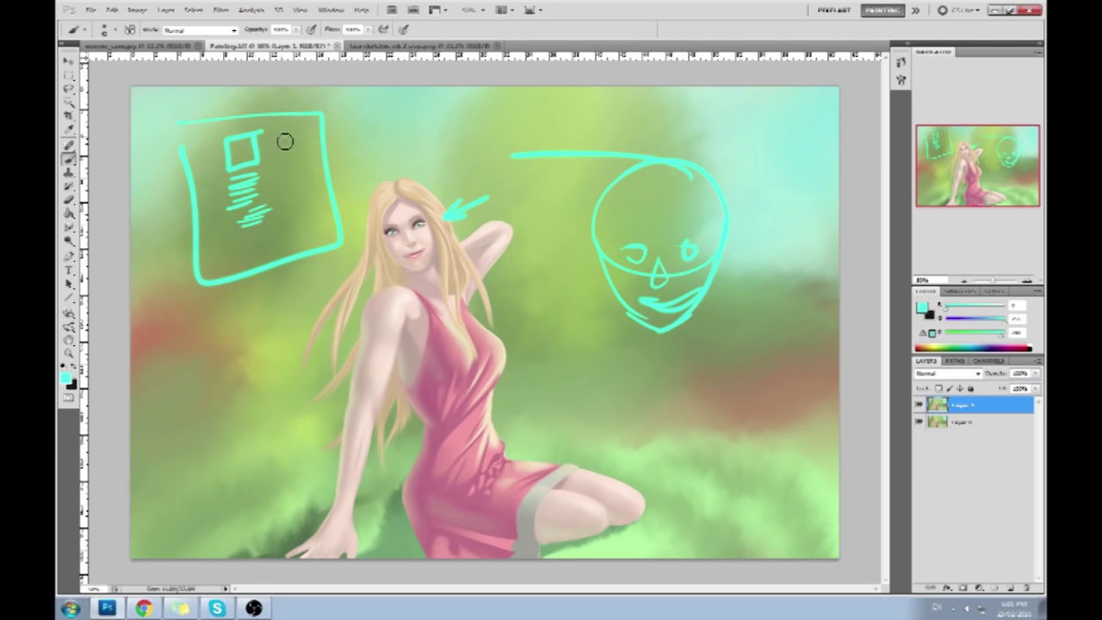
mouse_move(250, 155)
mouse_down()
mouse_move(368, 101)
mouse_move(670, 142)
mouse_move(687, 104)
mouse_up()
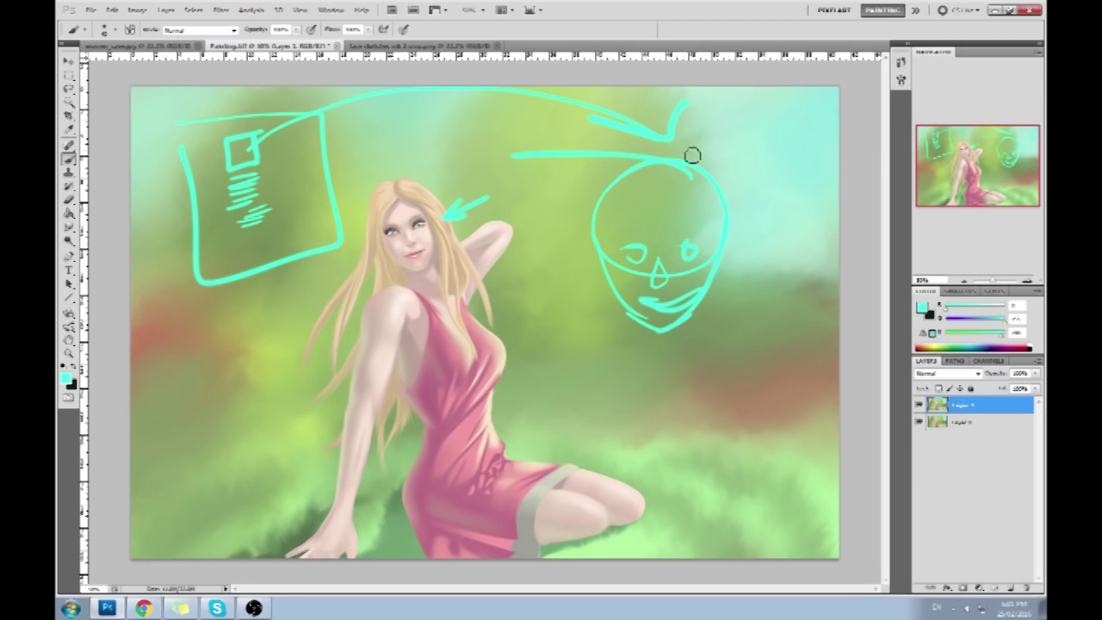
mouse_move(686, 247)
mouse_down()
mouse_move(695, 249)
mouse_move(629, 246)
mouse_up()
Start a second circle with a V below it, then undo the V's lines
mouse_move(768, 157)
mouse_down()
mouse_move(825, 221)
mouse_move(768, 157)
mouse_up()
drag(745, 249, 787, 305)
drag(835, 237, 787, 305)
key(ctrl+z)
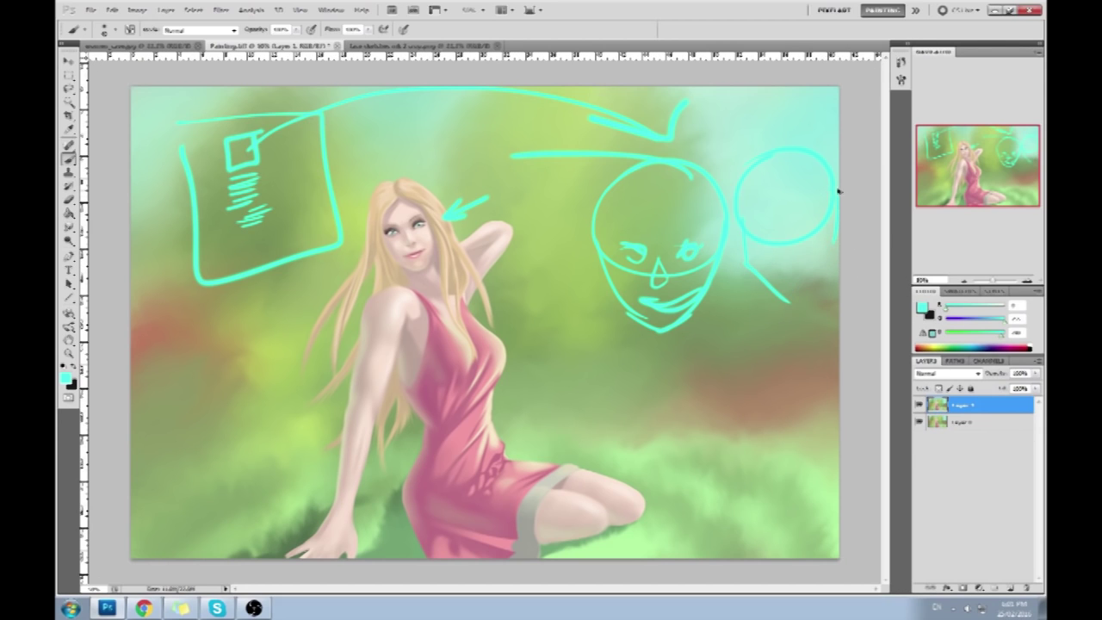
key(ctrl+z)
Draw triangles below the head, an eye dot, a curved arrow and a triangle over the face
mouse_move(611, 358)
mouse_down()
mouse_move(694, 353)
mouse_move(664, 438)
mouse_move(675, 470)
mouse_up()
drag(714, 349, 664, 480)
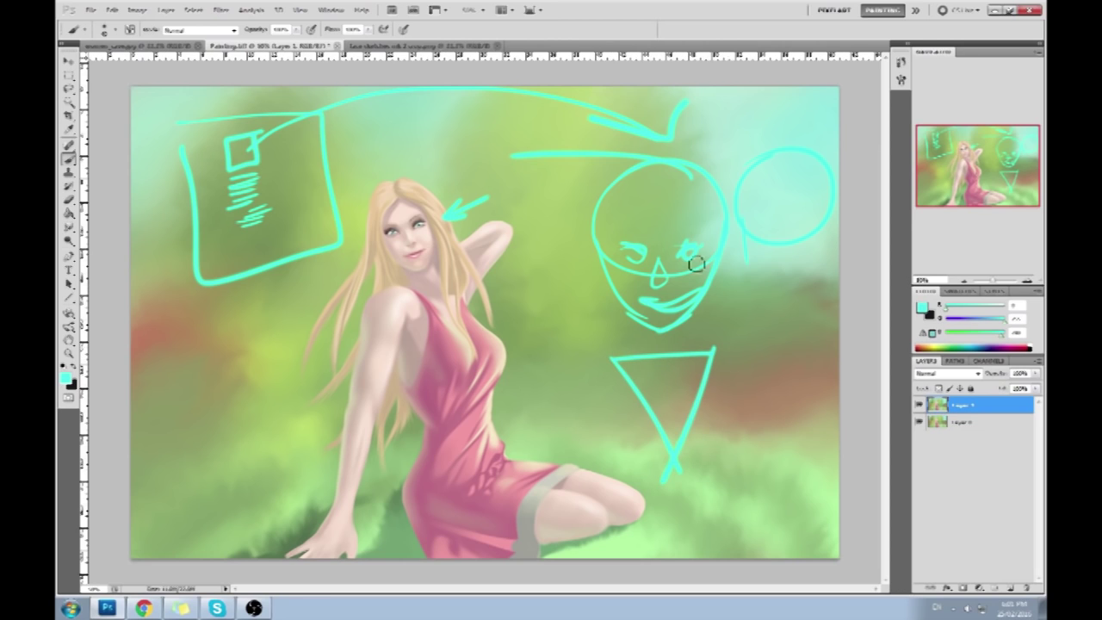
drag(693, 355, 710, 342)
drag(610, 352, 623, 346)
mouse_move(768, 336)
mouse_down()
mouse_move(741, 414)
mouse_move(804, 395)
mouse_move(781, 344)
mouse_up()
drag(736, 403, 832, 392)
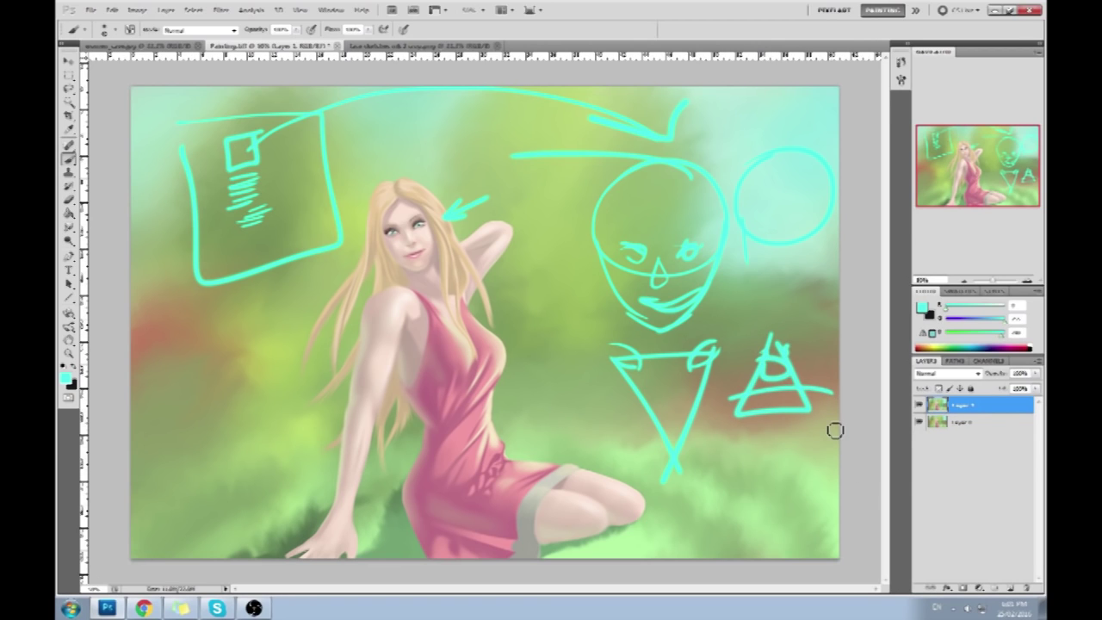
click(666, 394)
mouse_move(696, 410)
mouse_down()
mouse_move(766, 330)
mouse_move(728, 297)
mouse_up()
mouse_move(609, 230)
mouse_down()
mouse_move(635, 278)
mouse_move(609, 232)
mouse_up()
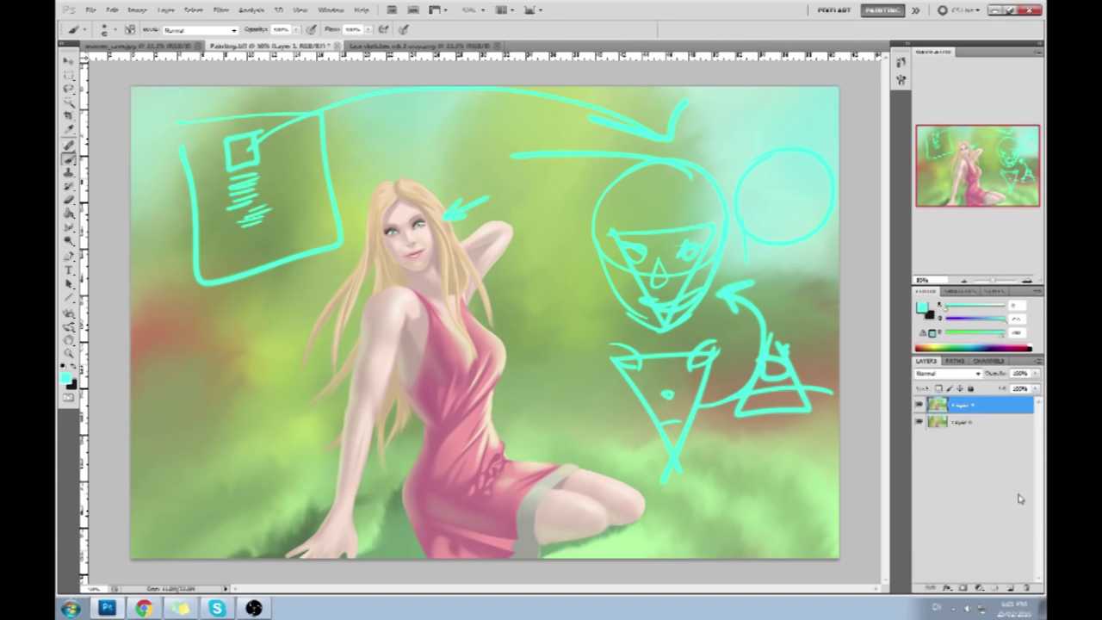
Revert the history to the original snapshot and step forward to restore the retouched layer
click(901, 62)
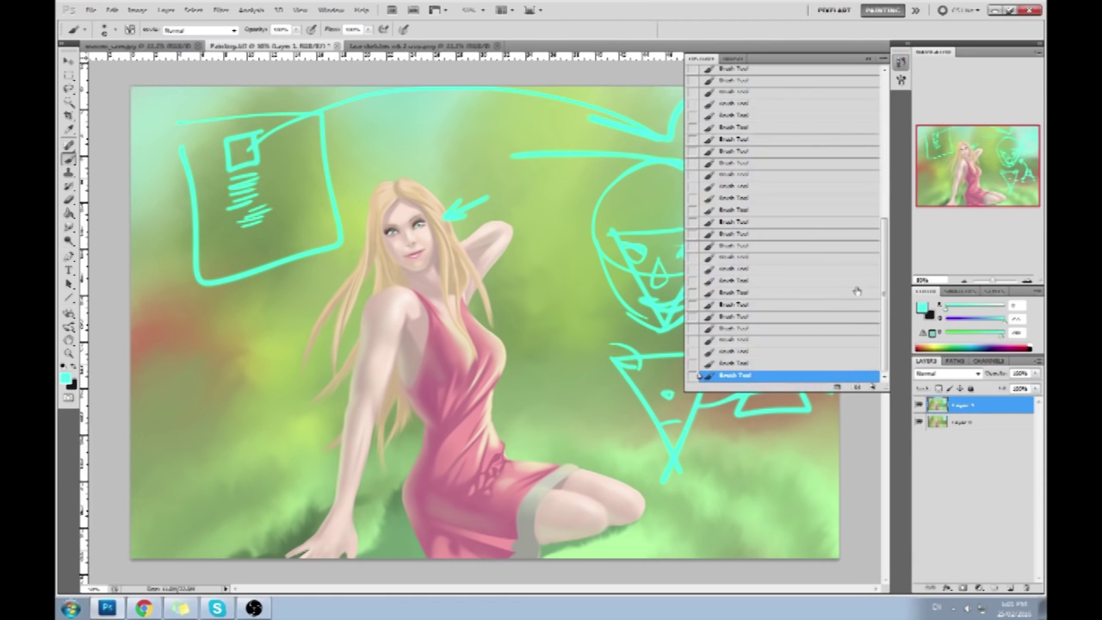
mouse_move(885, 301)
mouse_down()
mouse_move(885, 142)
mouse_move(874, 292)
mouse_up()
click(846, 79)
scroll(875, 292, up, 10)
click(779, 74)
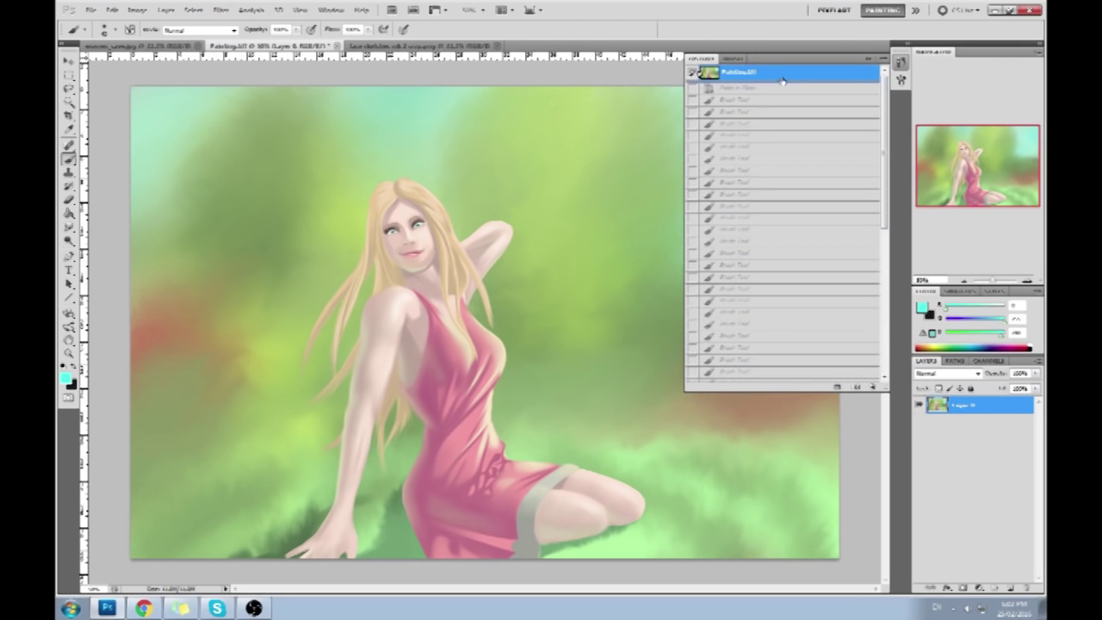
click(784, 87)
click(867, 59)
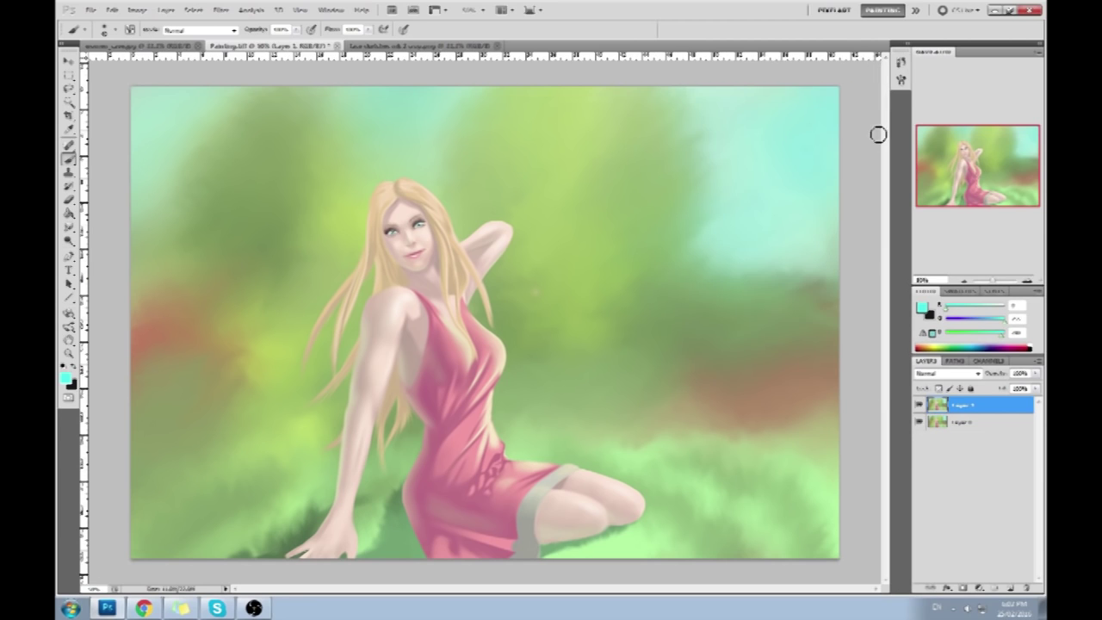
Flatten the layers, then close the painting and save the changes
right_click(975, 406)
click(968, 388)
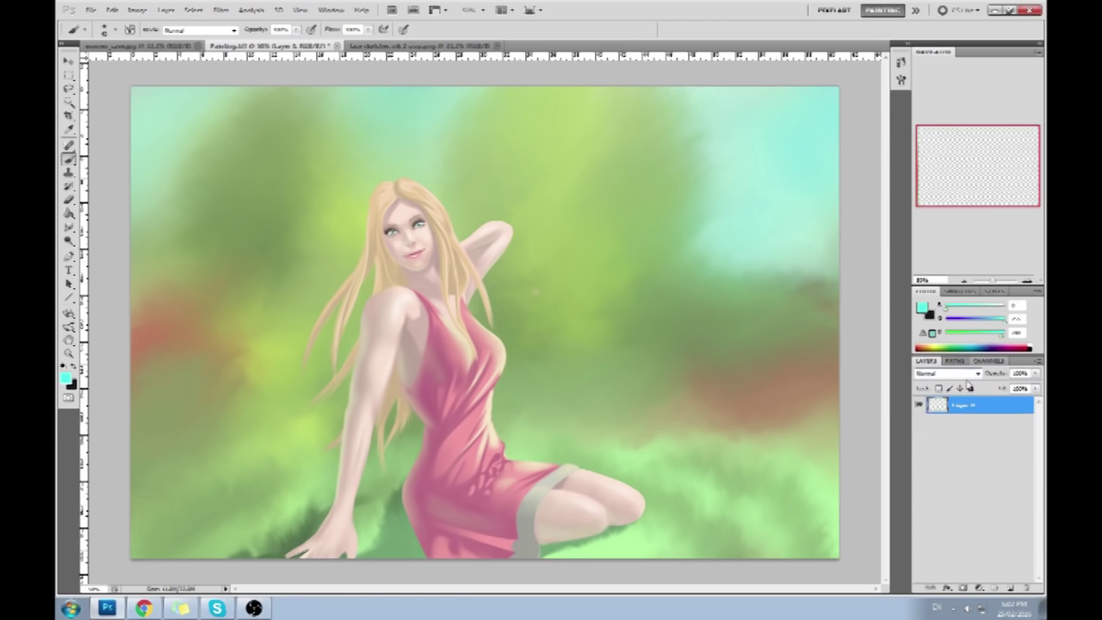
click(336, 46)
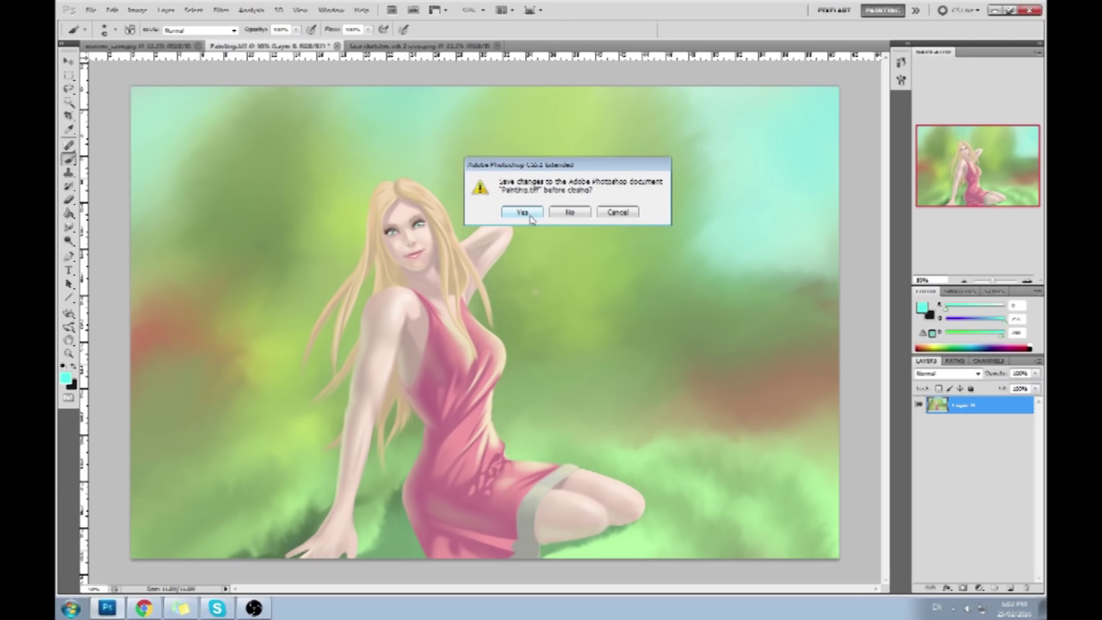
click(530, 215)
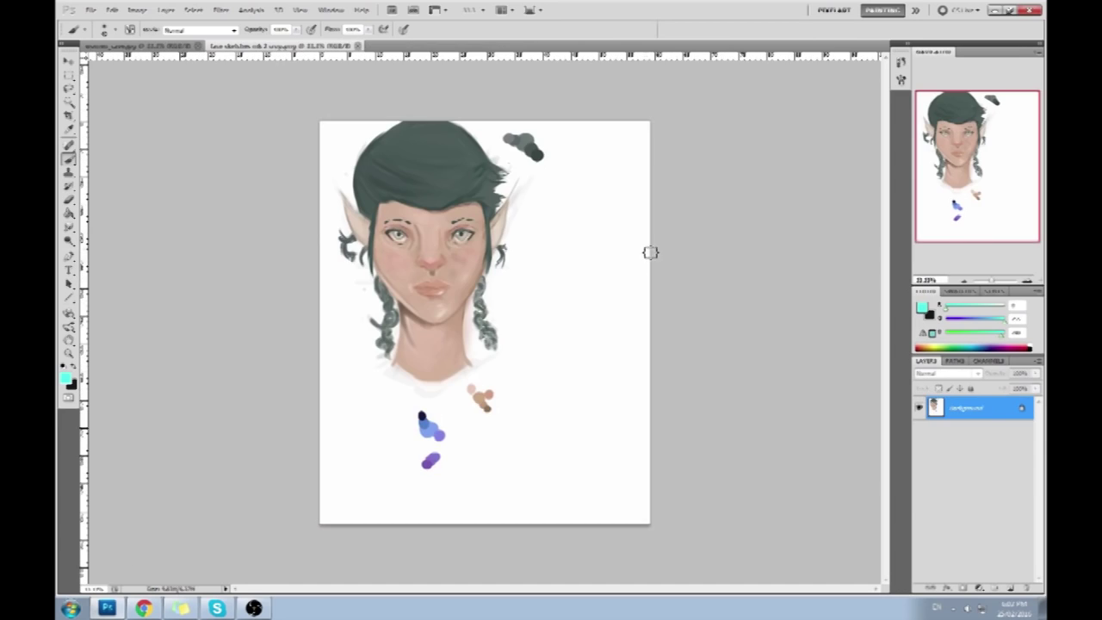
Flip between the cave painting and elf face sketch tabs, then restore down the Photoshop window
click(172, 47)
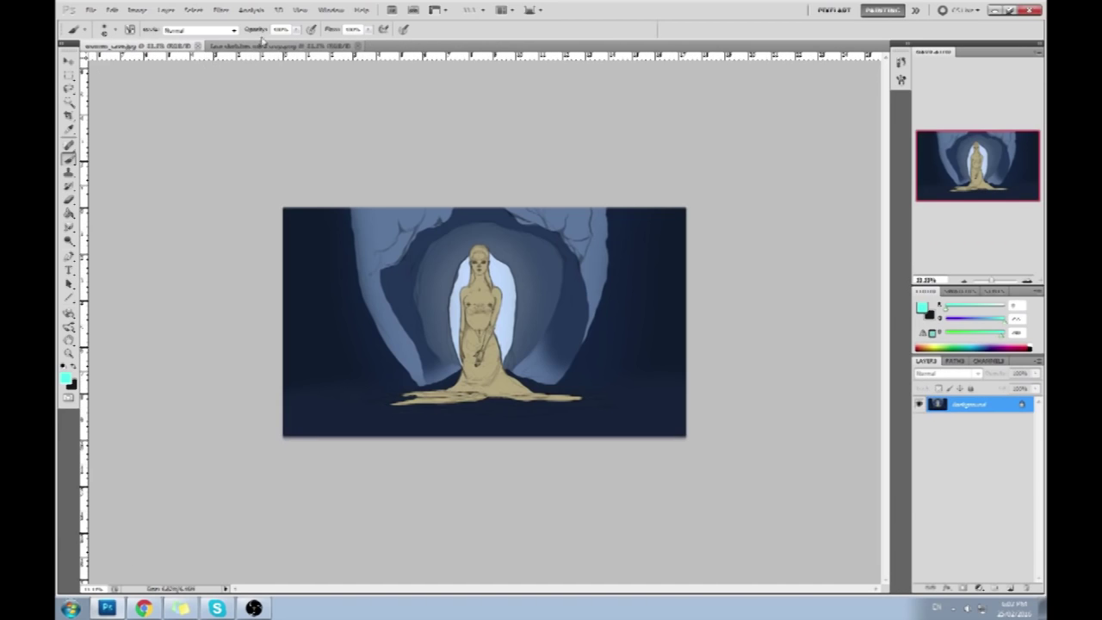
click(293, 48)
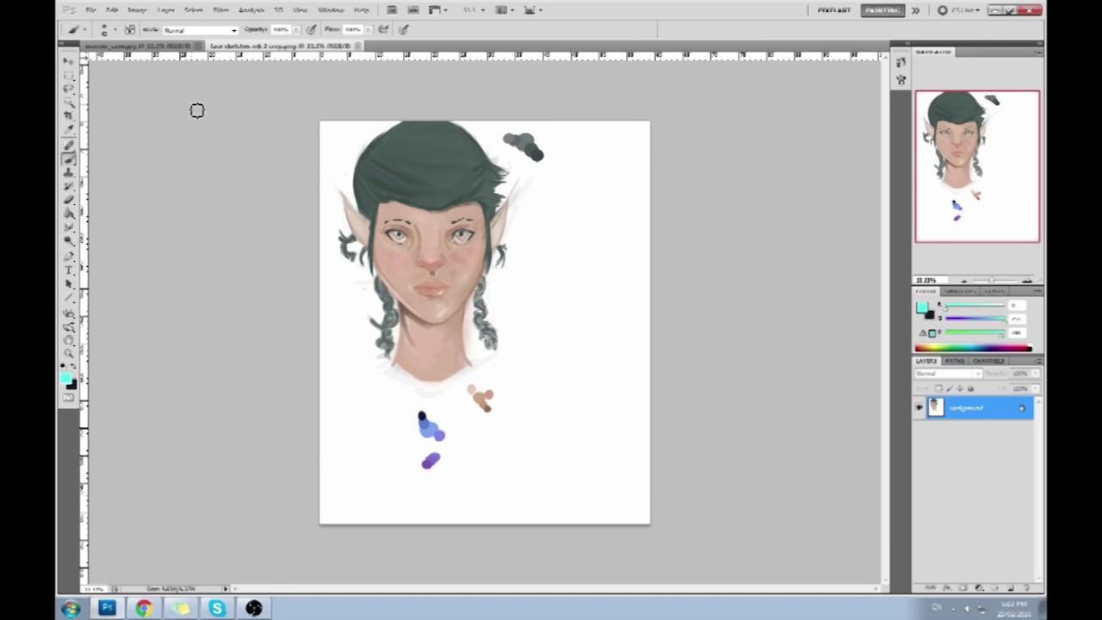
click(284, 46)
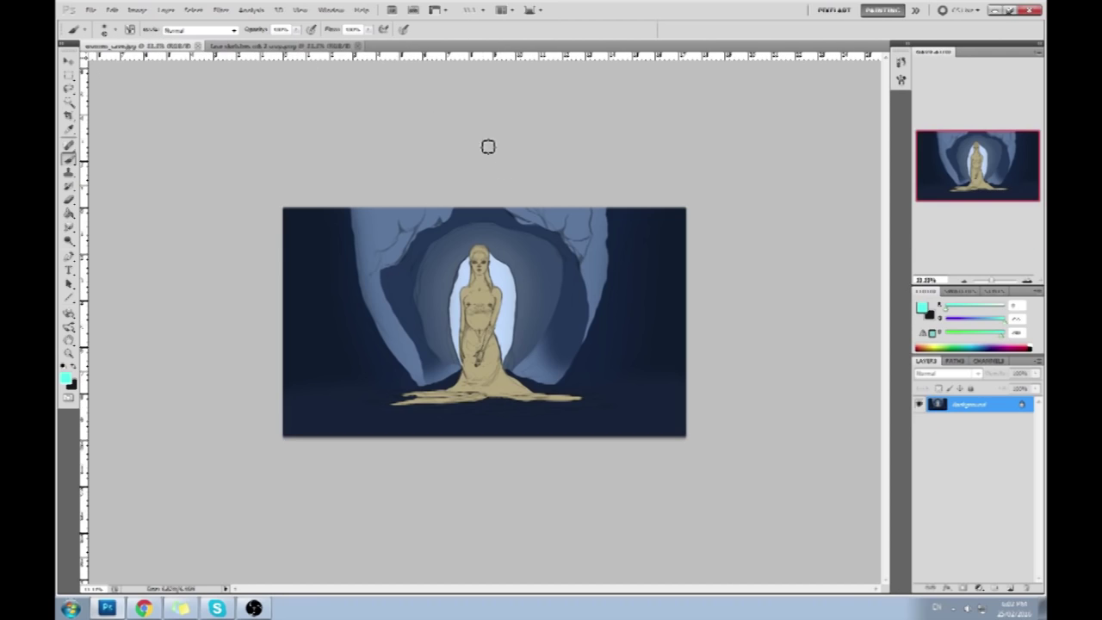
key(ctrl+Tab)
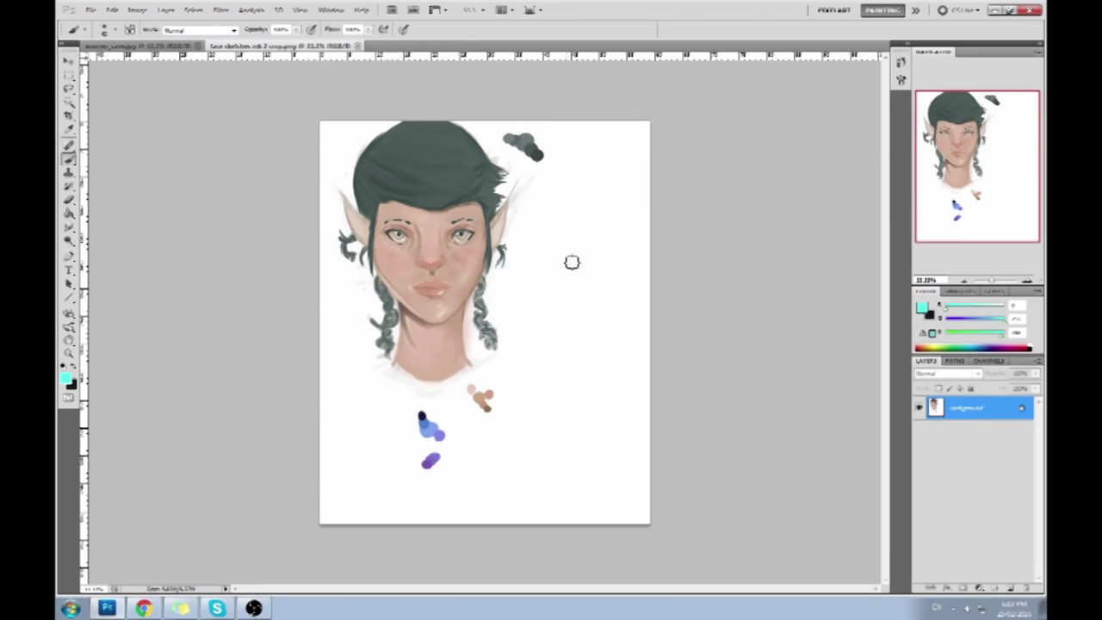
click(175, 47)
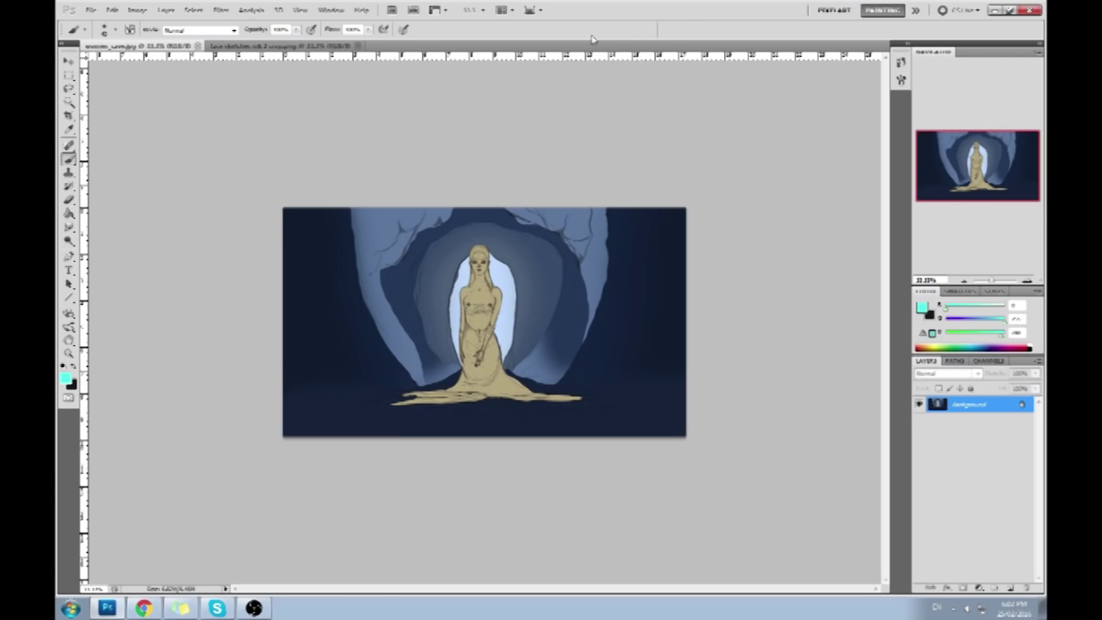
key(super+Down)
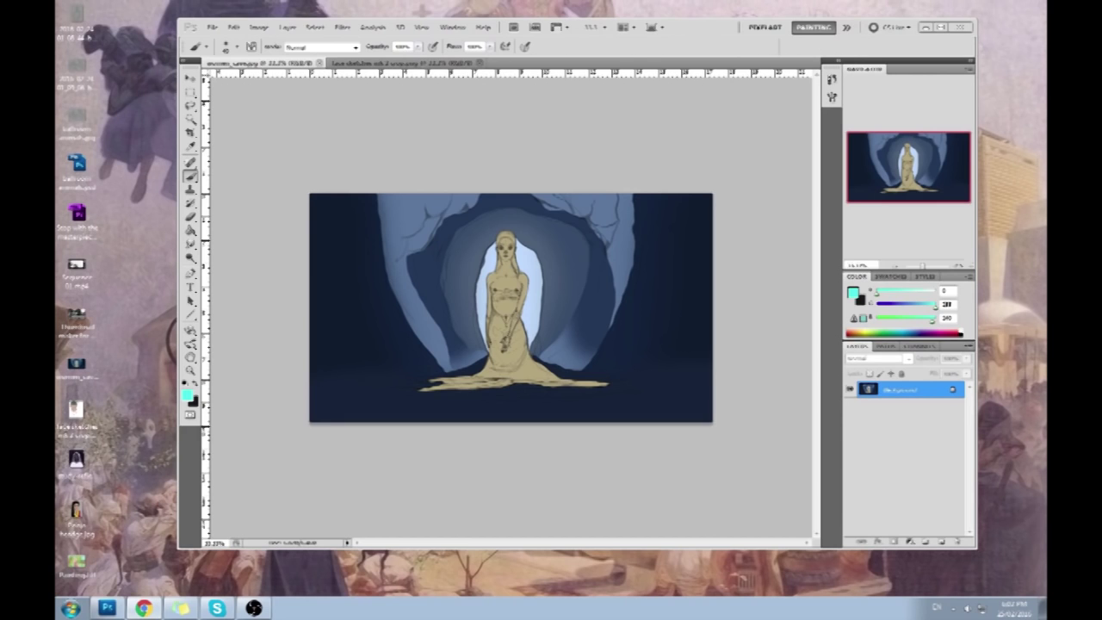
Open Chrome maximized and load the Google+ community page from the 'comm' address suggestion
click(143, 607)
double_click(451, 40)
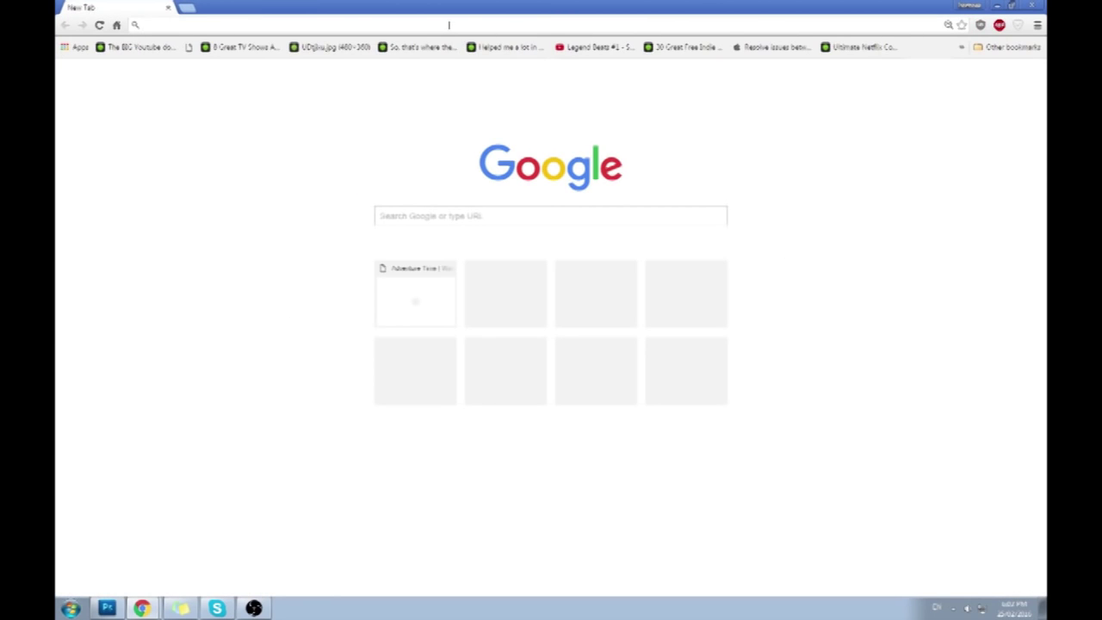
text(www.de)
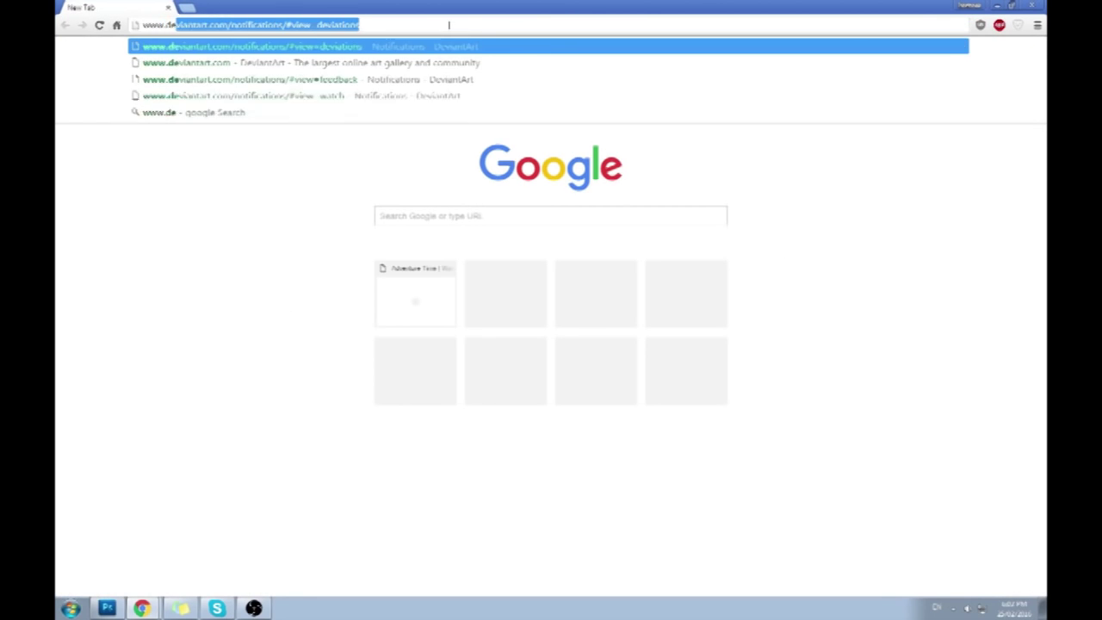
key(BackSpace)
key(BackSpace)
text(comm)
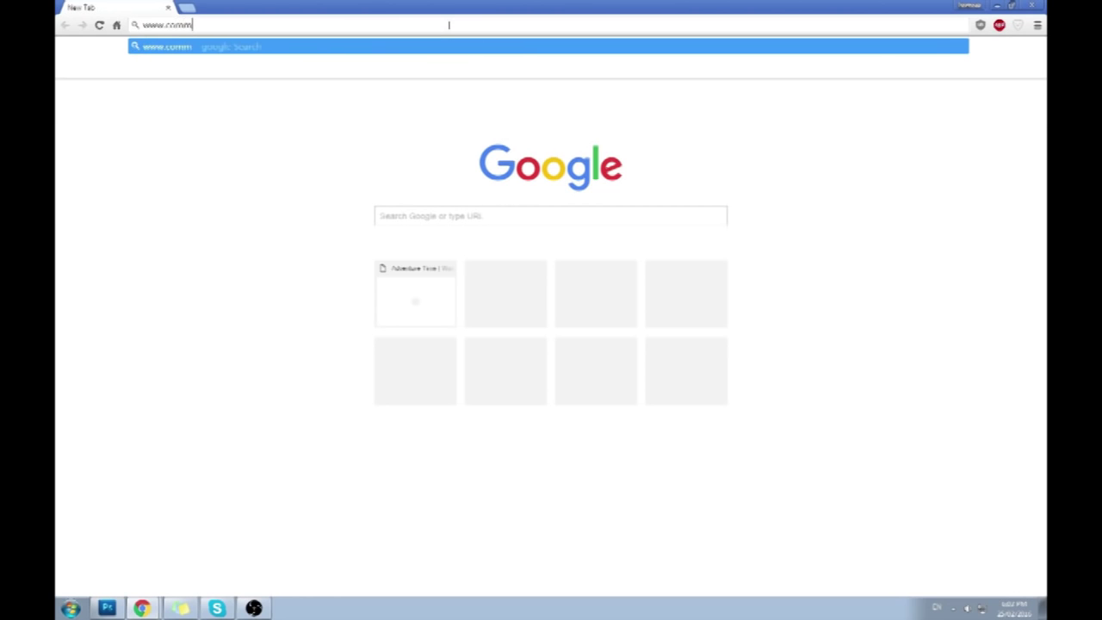
key(ctrl+a)
text(comm)
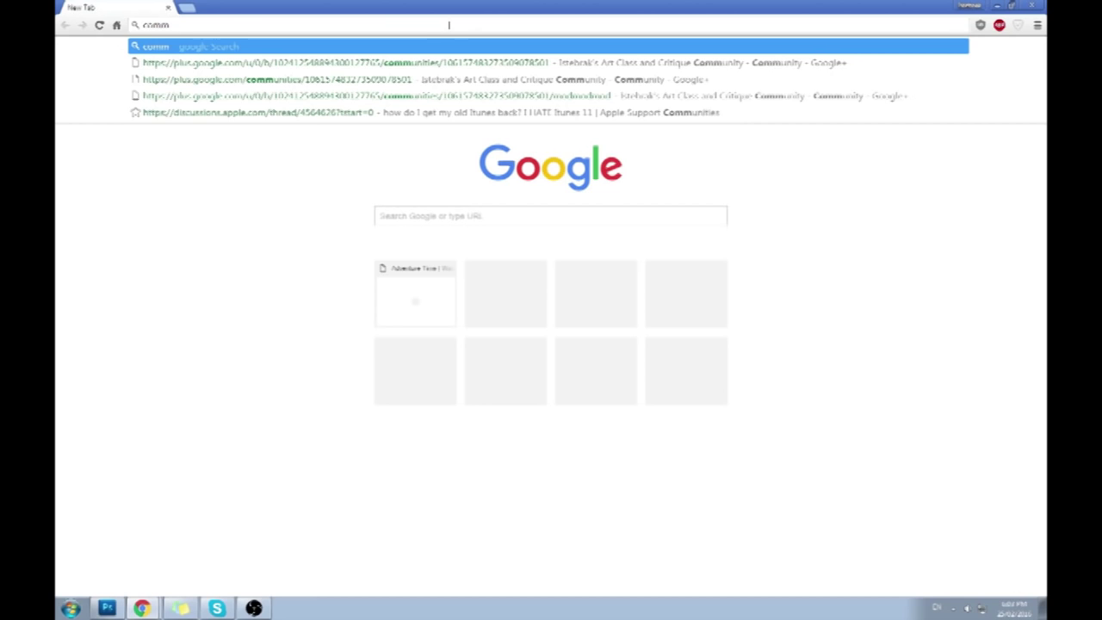
key(Down)
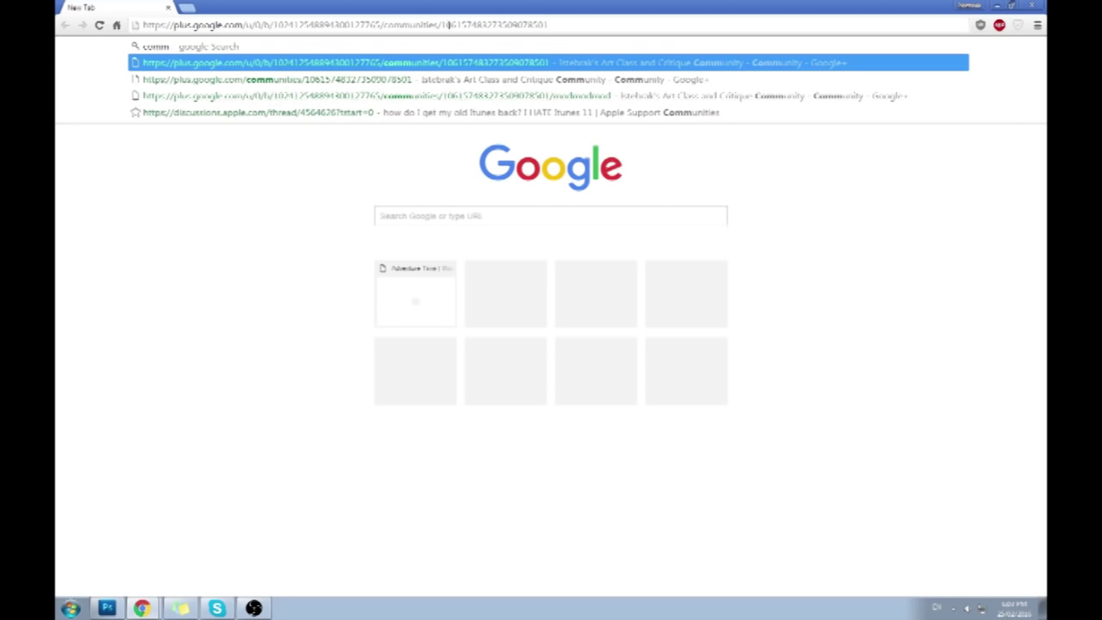
key(Return)
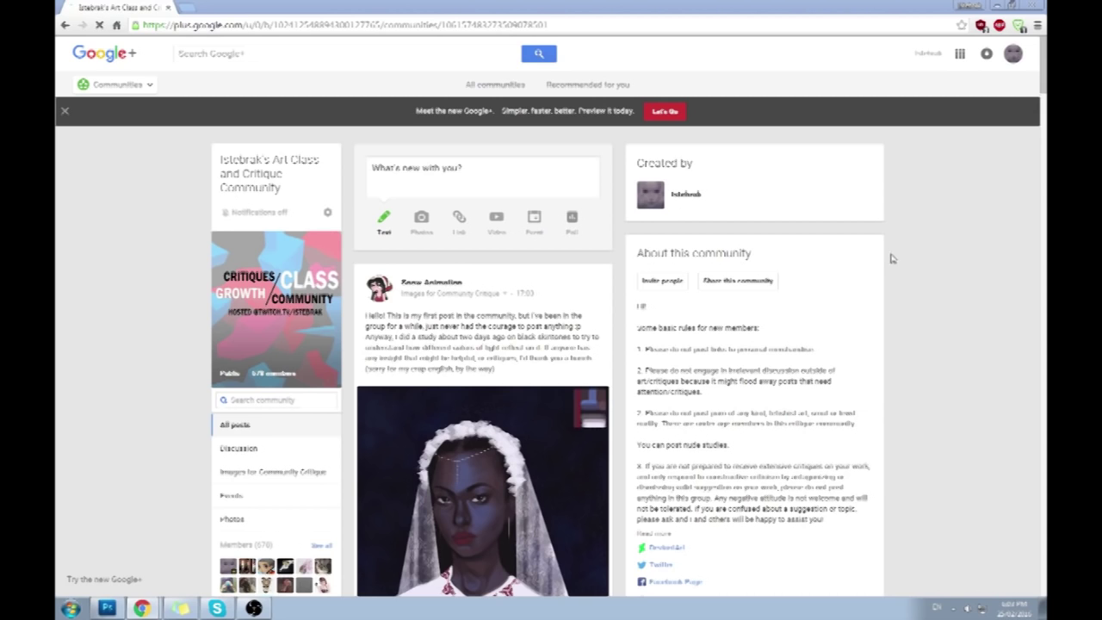
Scroll the community feed to the Day 14 bald face study and open it in the photo viewer
scroll(952, 246, down, 10)
scroll(946, 255, down, 9)
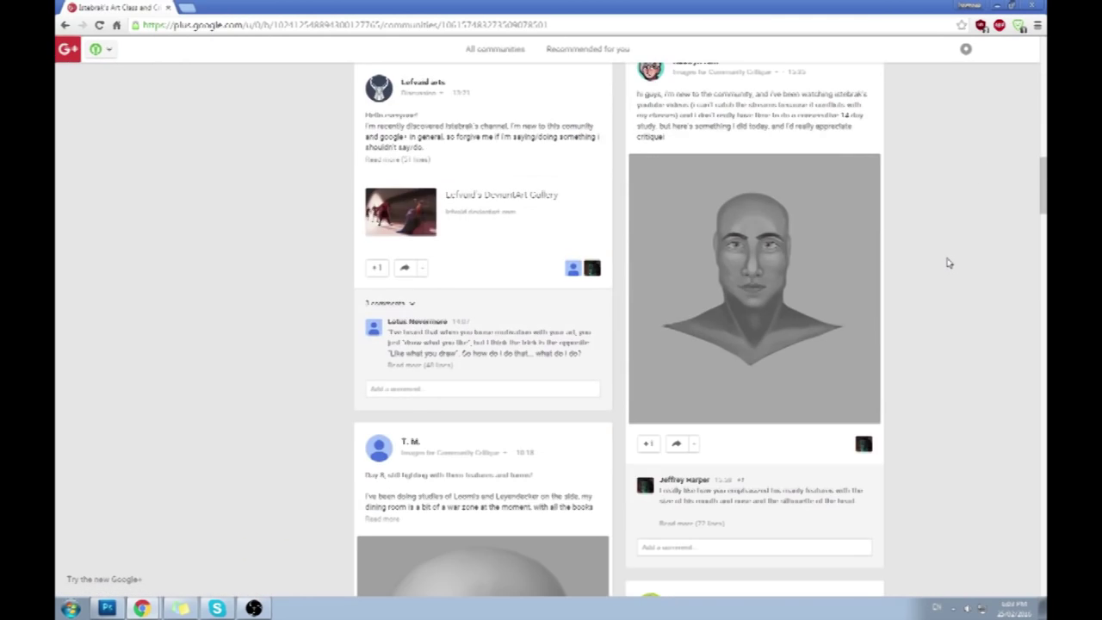
scroll(939, 270, up, 1)
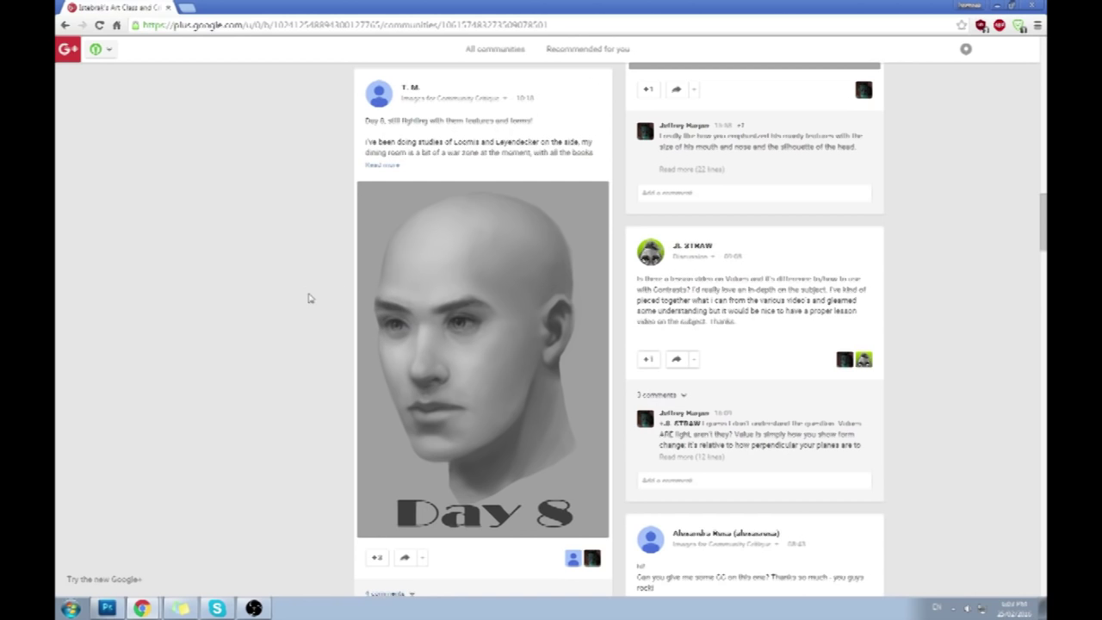
scroll(194, 292, down, 1)
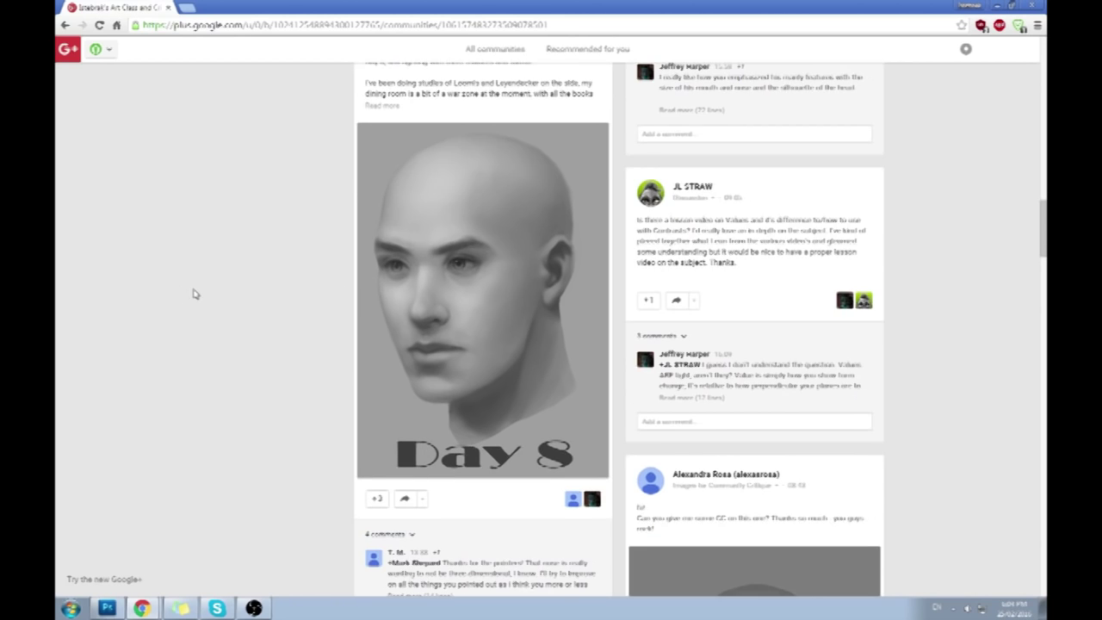
scroll(194, 293, up, 1)
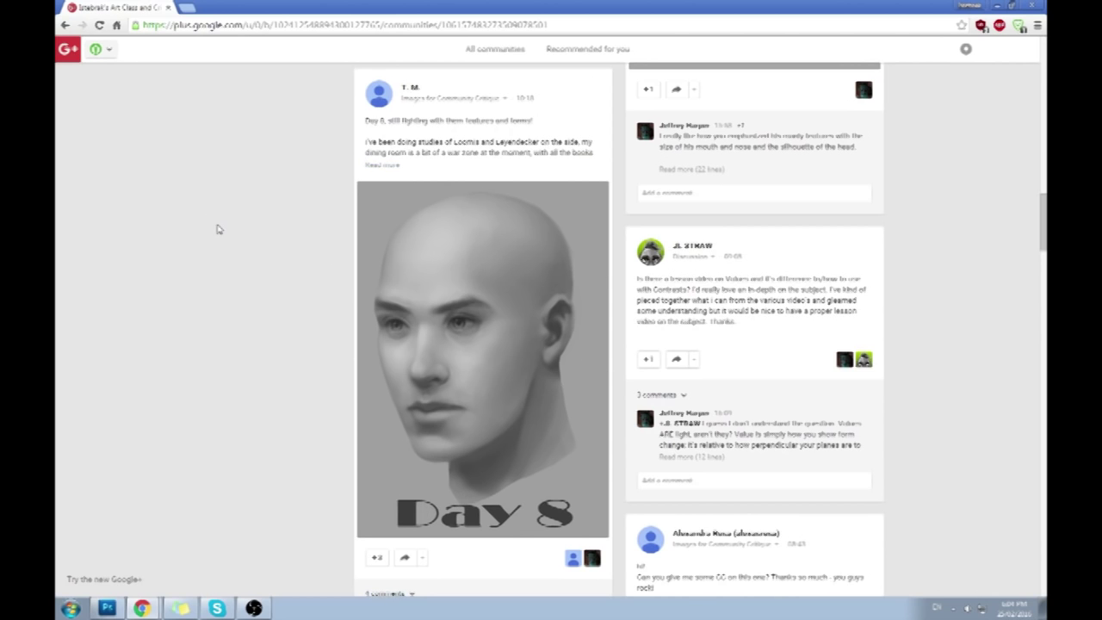
scroll(214, 241, down, 5)
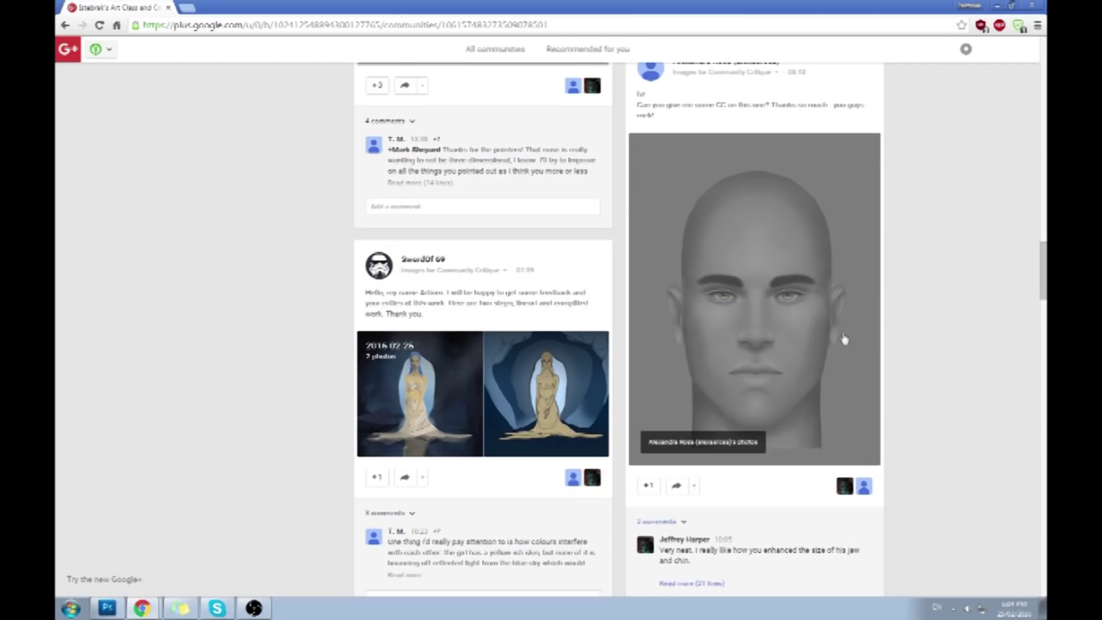
scroll(986, 381, up, 1)
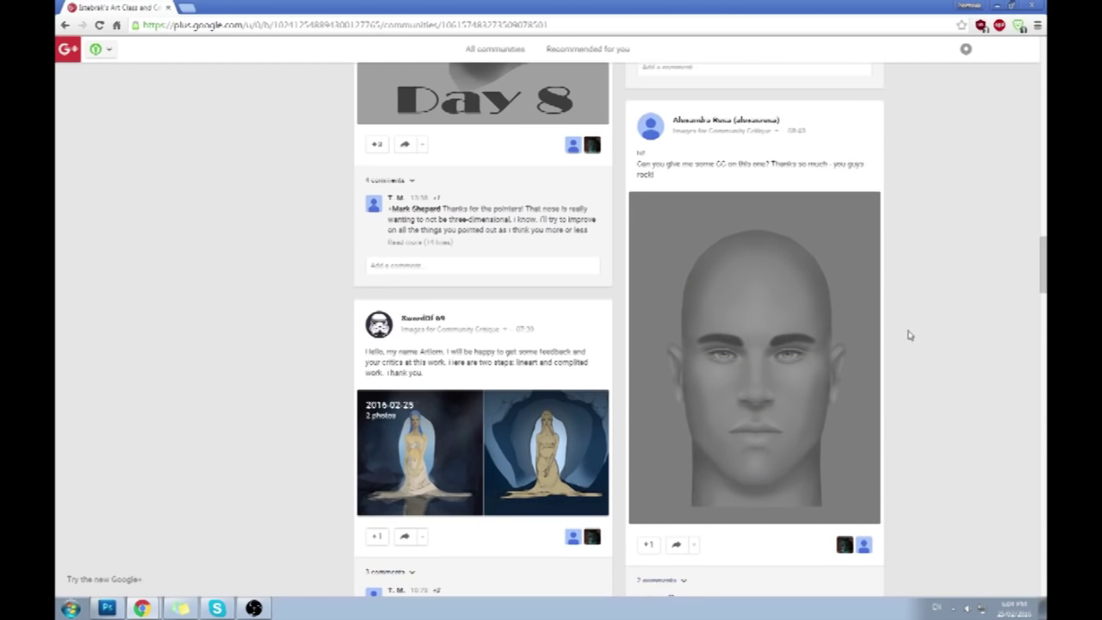
scroll(889, 270, down, 3)
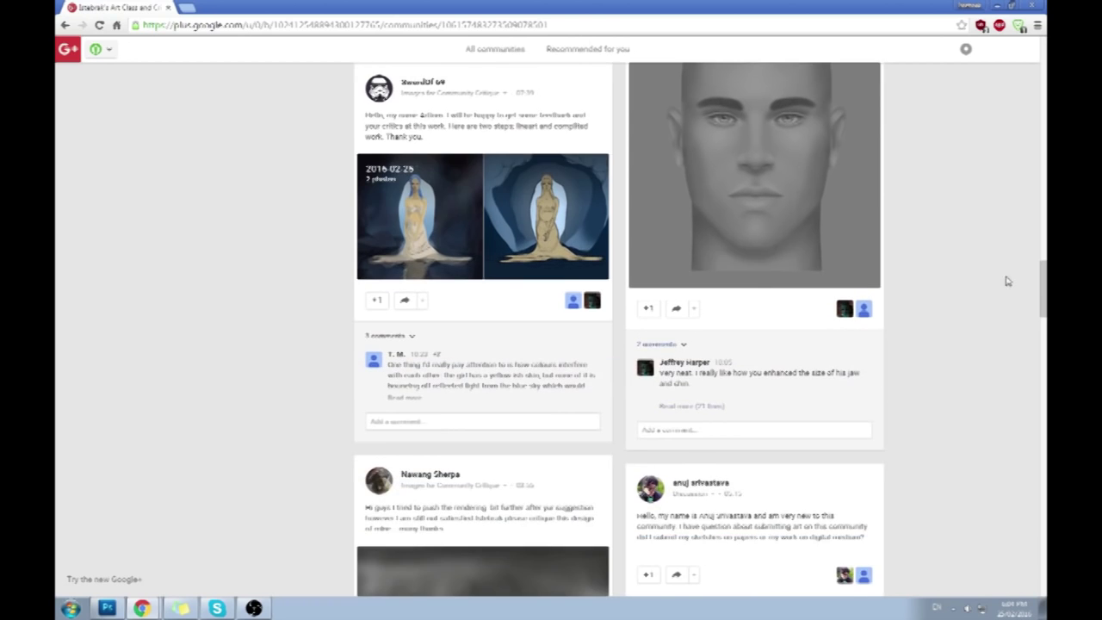
scroll(951, 278, down, 8)
scroll(952, 278, down, 4)
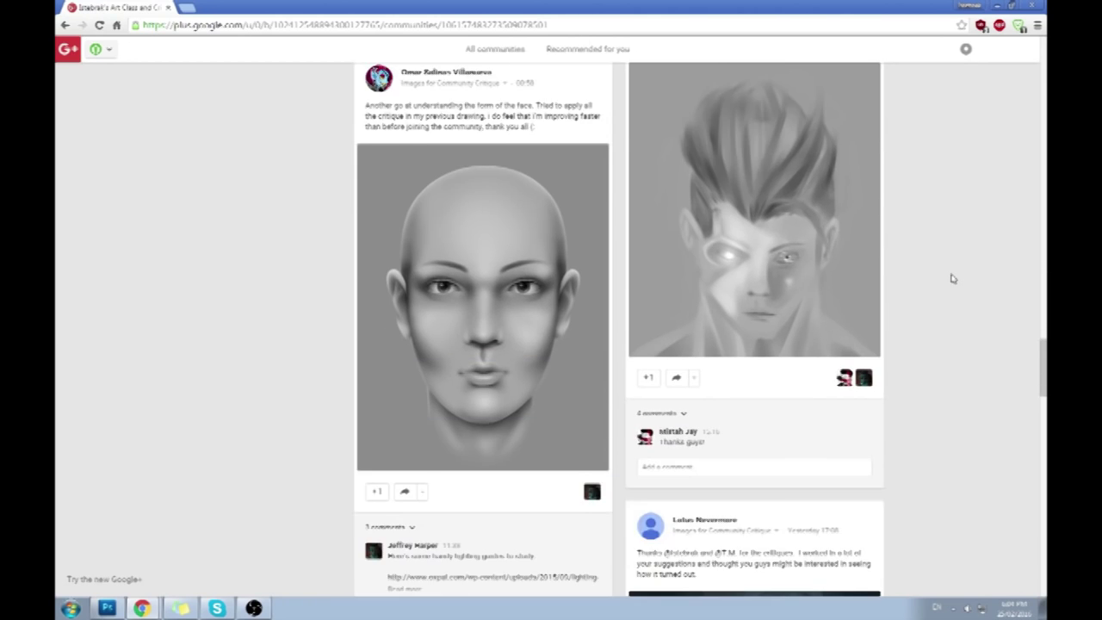
scroll(952, 278, down, 15)
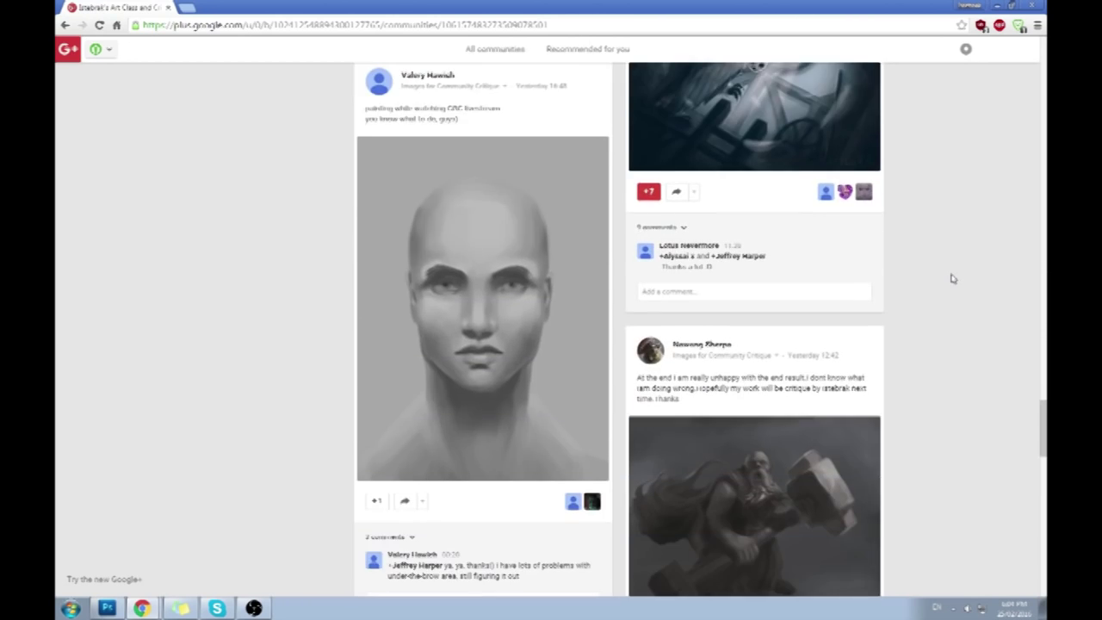
scroll(952, 278, down, 15)
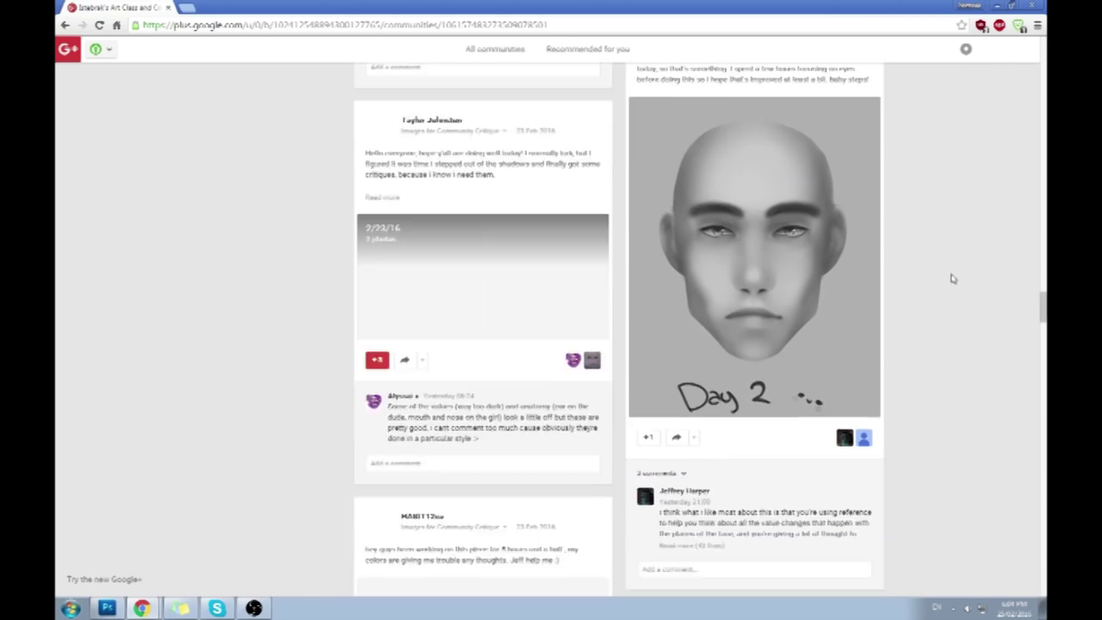
scroll(952, 281, down, 6)
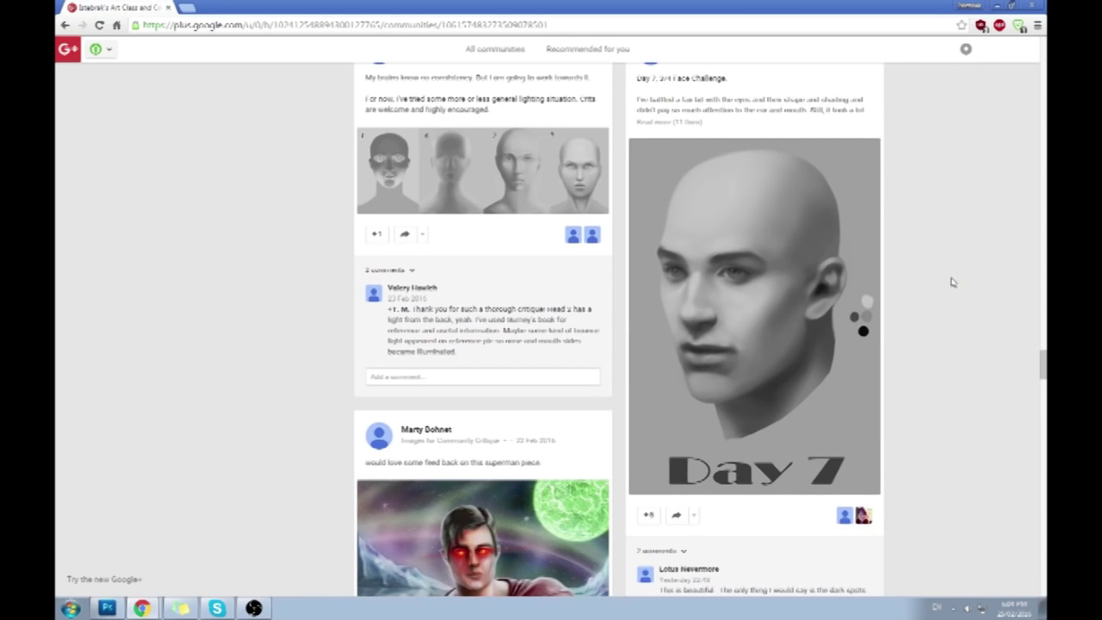
scroll(952, 282, down, 10)
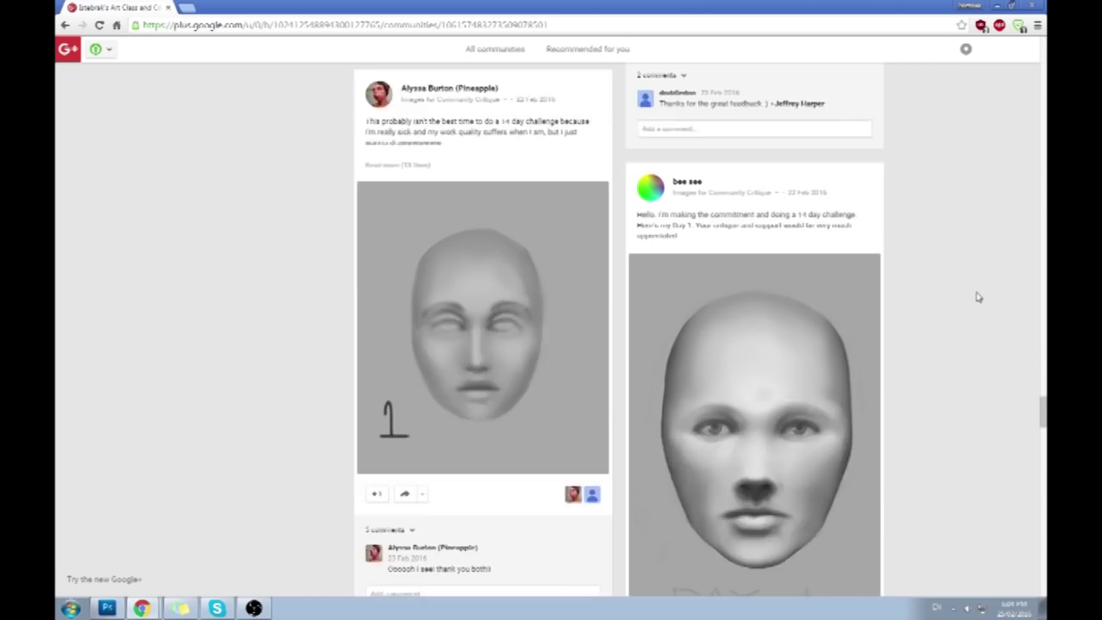
scroll(974, 299, down, 20)
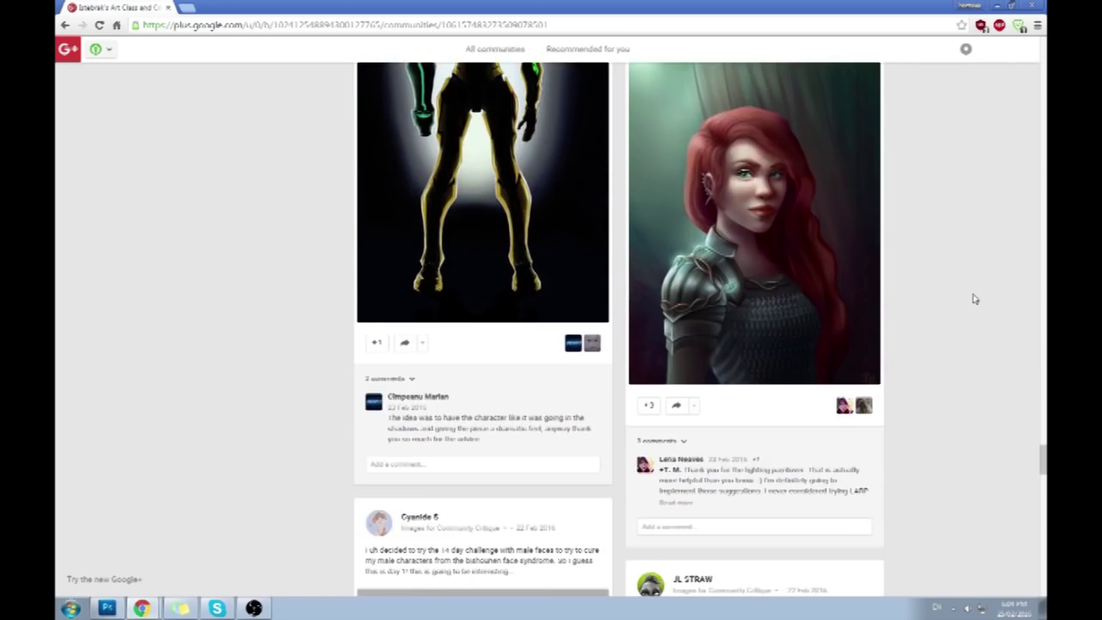
scroll(974, 299, down, 20)
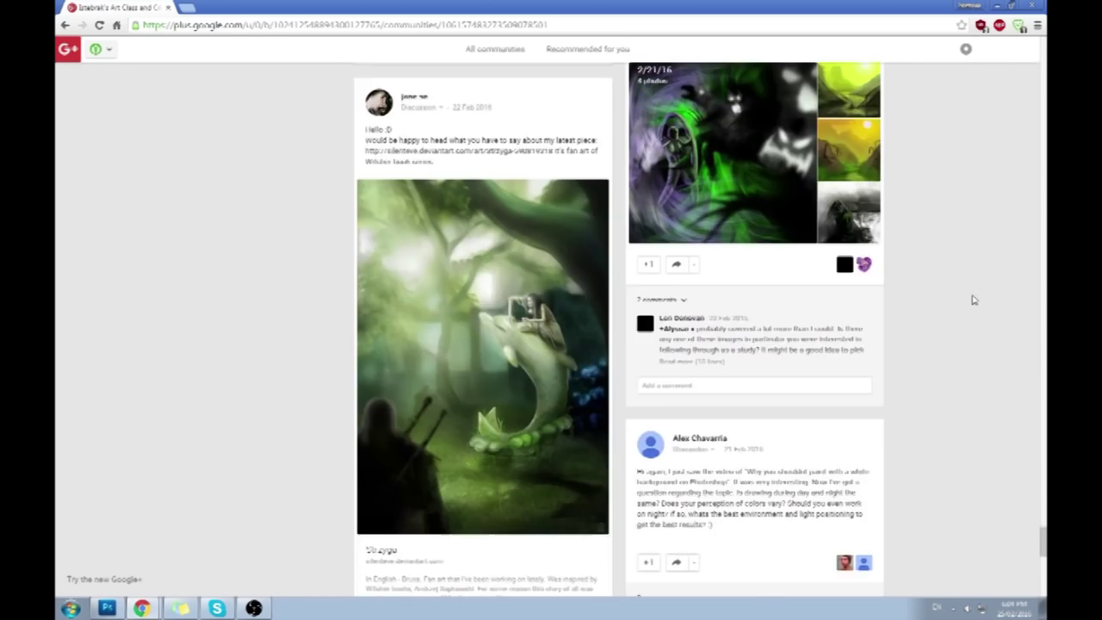
scroll(970, 299, down, 20)
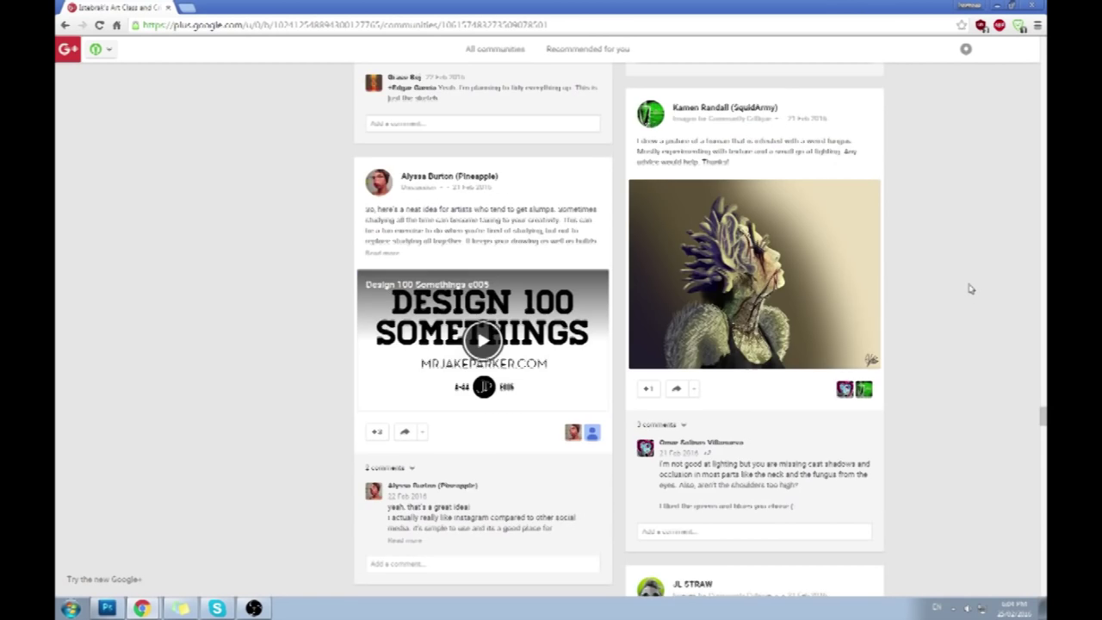
scroll(688, 293, up, 1)
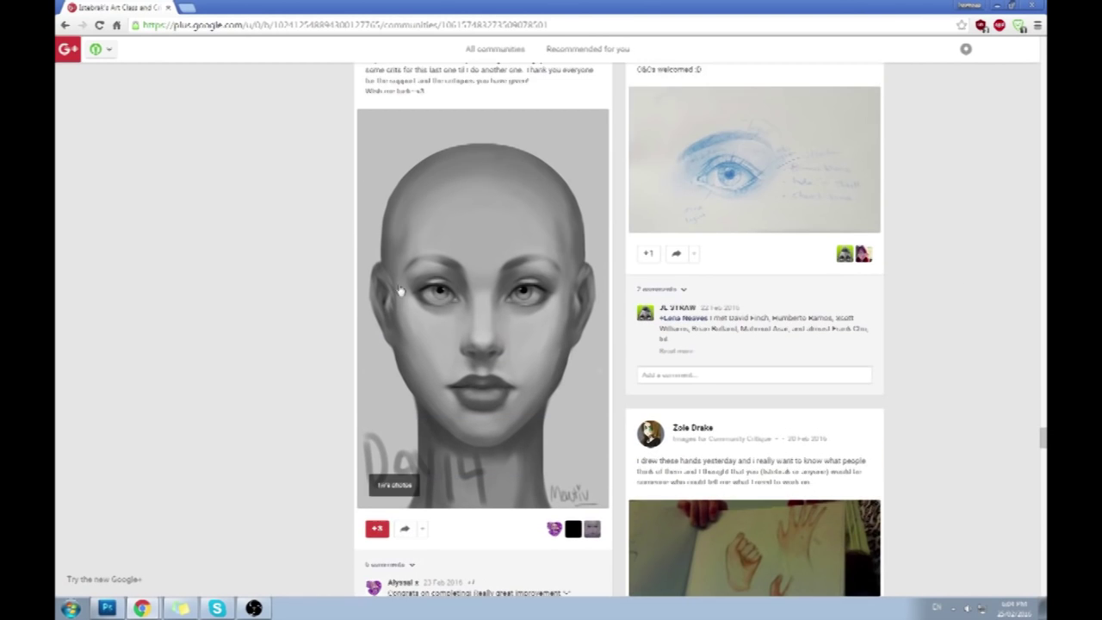
click(477, 267)
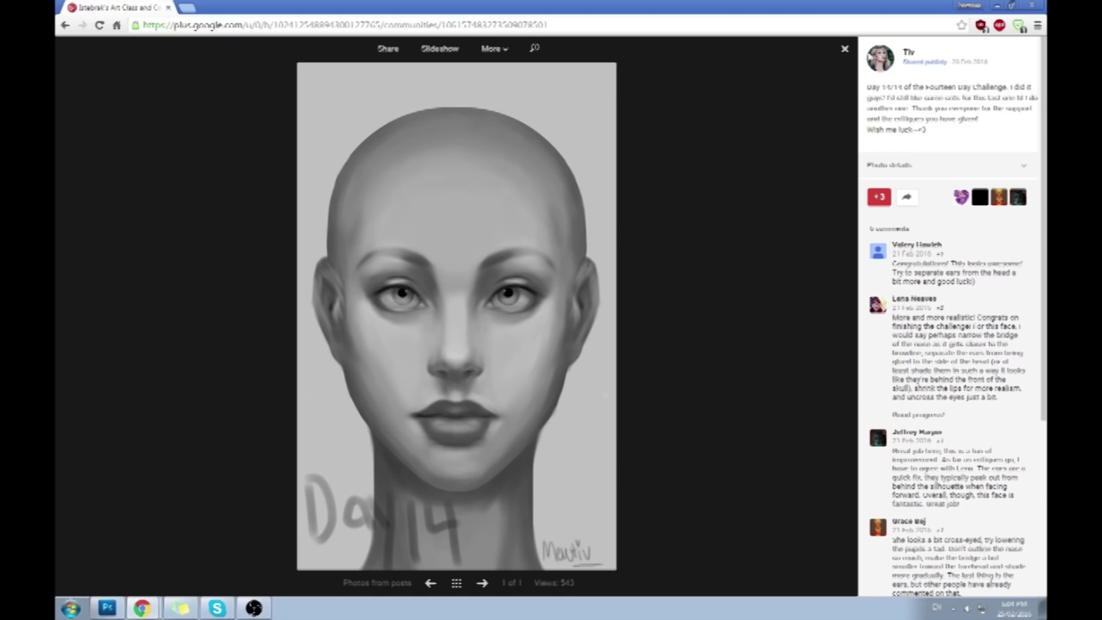
Close the photo viewer and reopen the Day 14 face image
scroll(977, 250, down, 3)
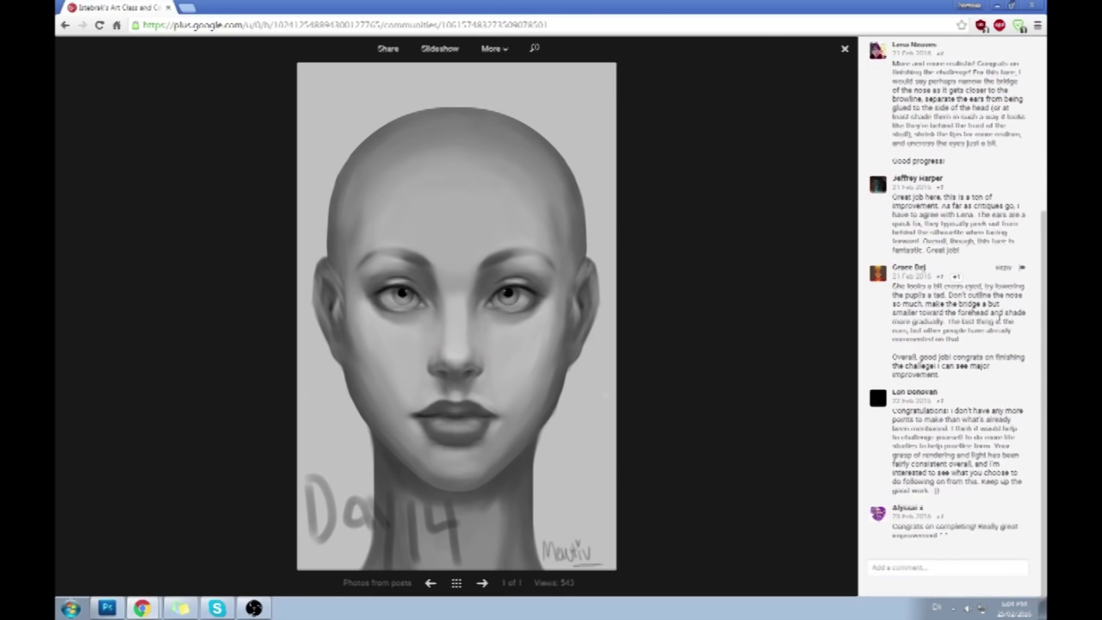
scroll(993, 303, up, 4)
click(845, 51)
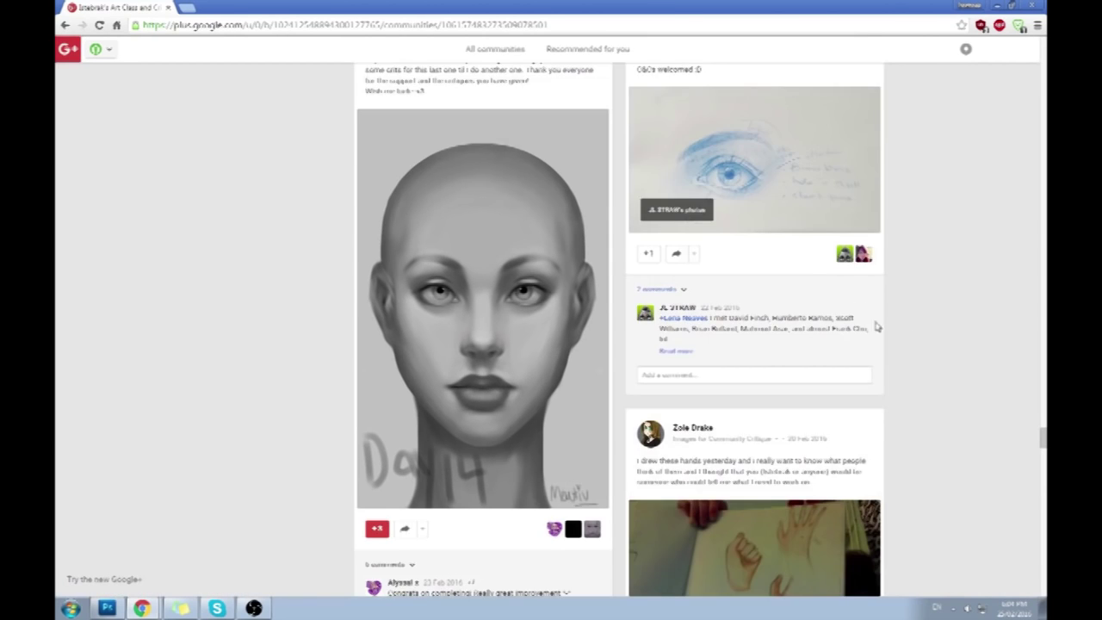
scroll(932, 327, down, 2)
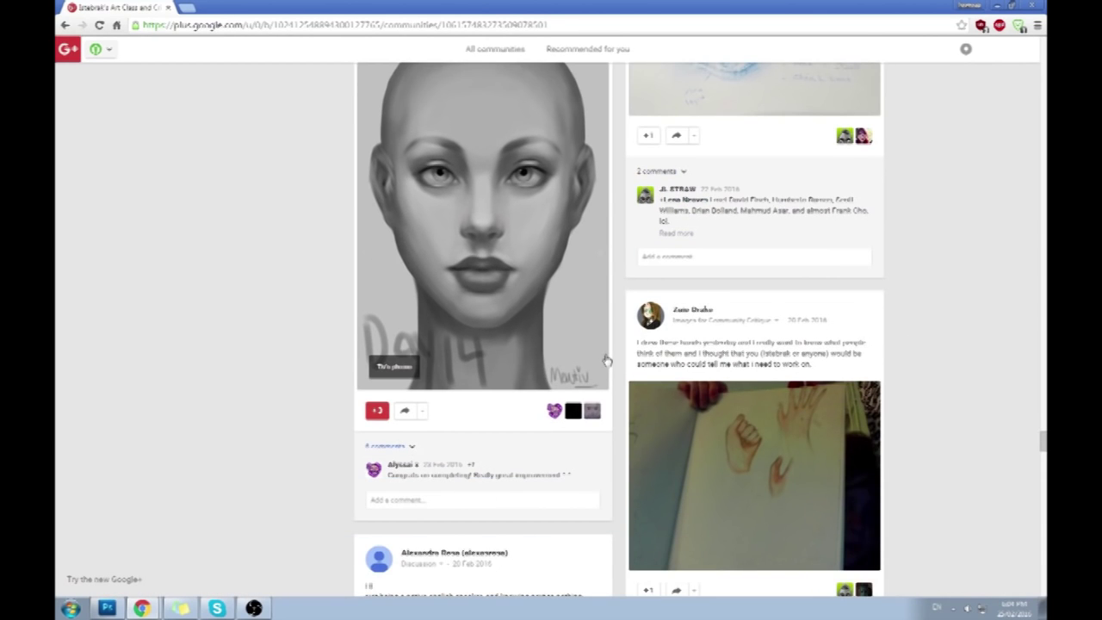
scroll(607, 361, up, 1)
click(486, 234)
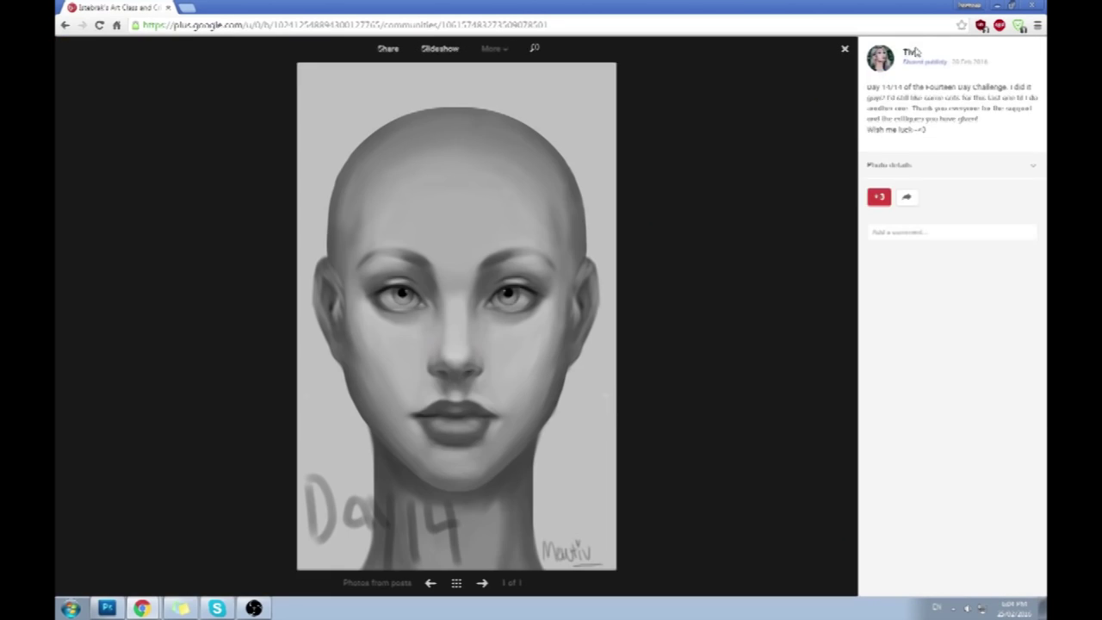
Open the author's page in a new window, go back to the Day 1 post and restore that window smaller
right_click(908, 53)
click(925, 61)
click(211, 7)
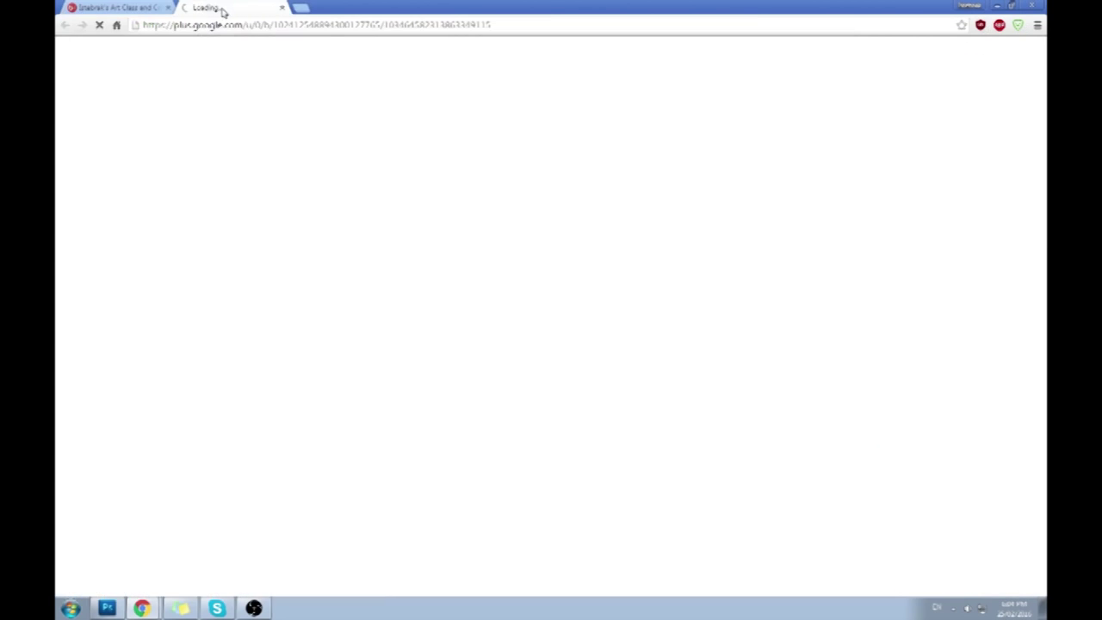
key(ctrl+w)
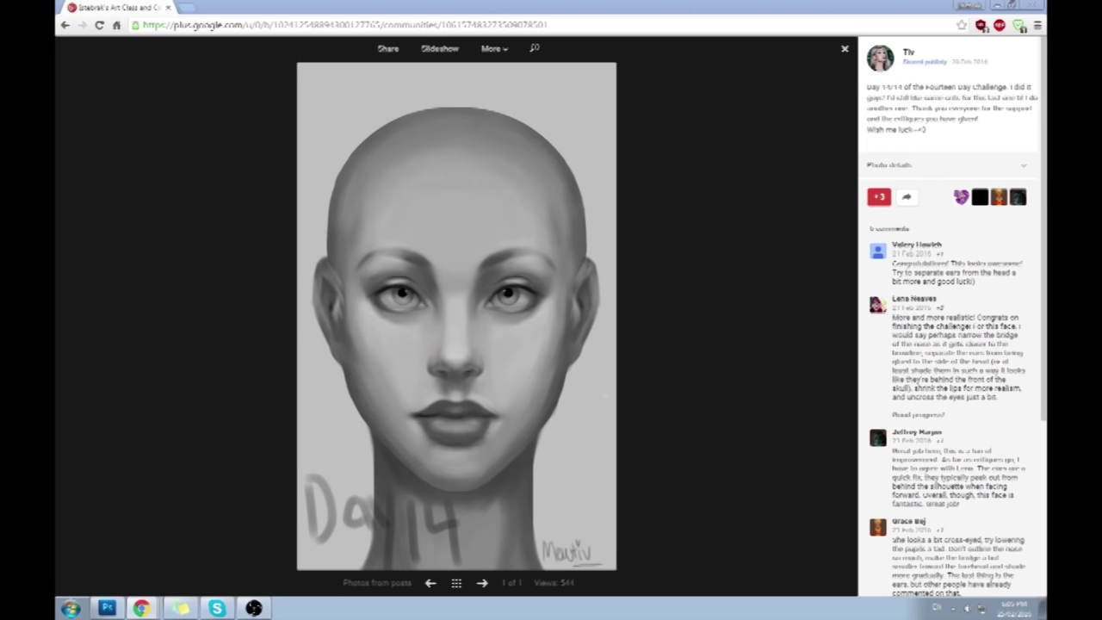
key(alt+Left)
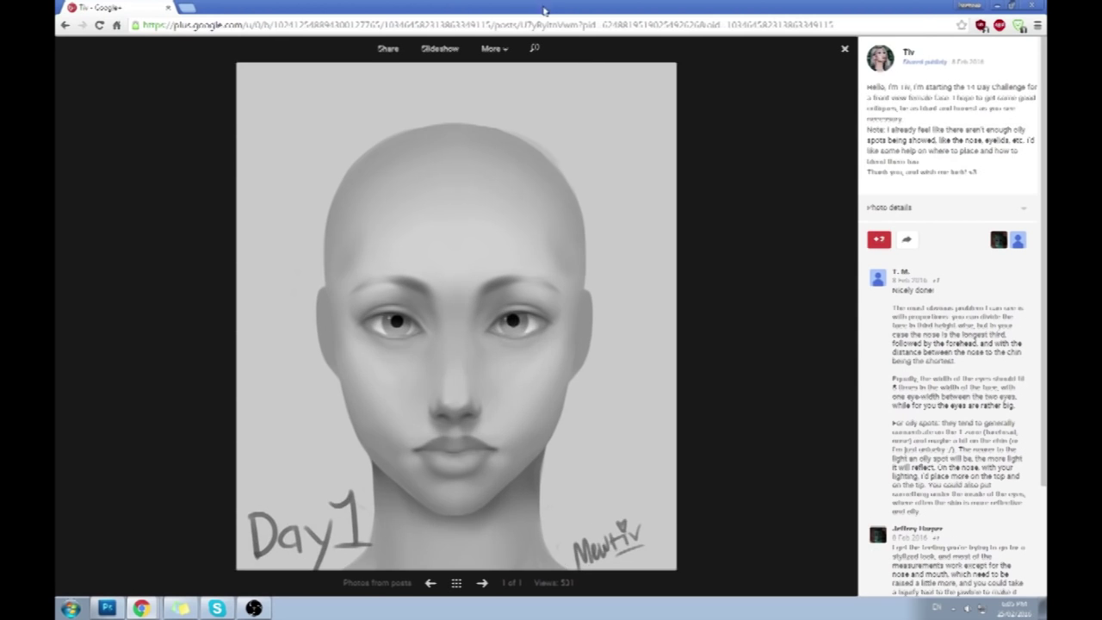
double_click(543, 11)
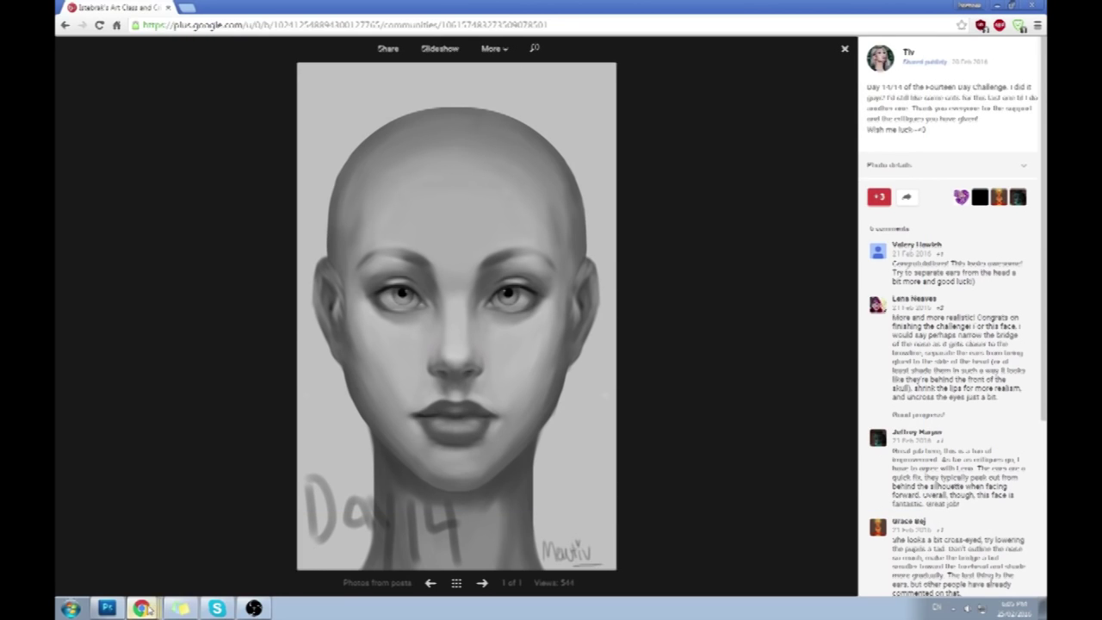
click(138, 609)
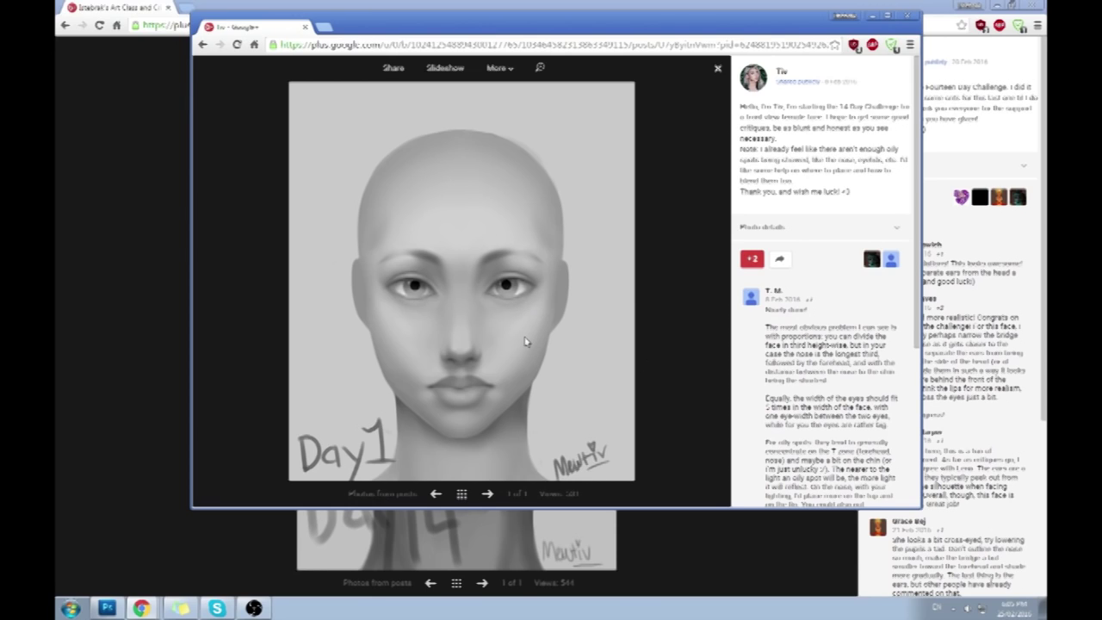
Alternate between the Day 1 and Day 14 windows, then restore the Day 14 window to a smaller size
click(446, 4)
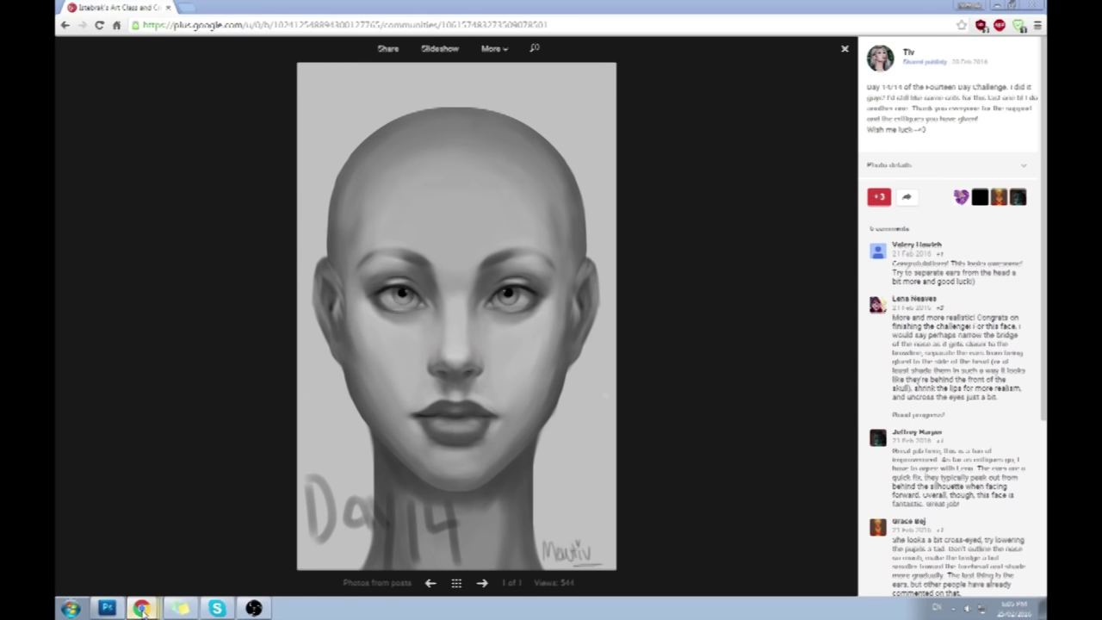
click(125, 584)
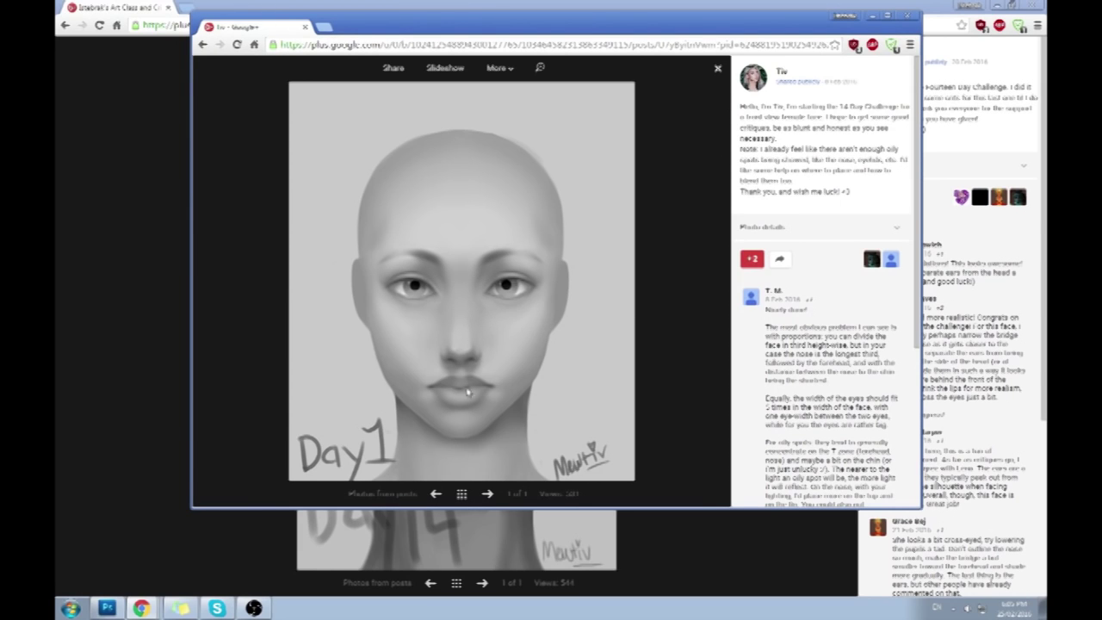
click(173, 241)
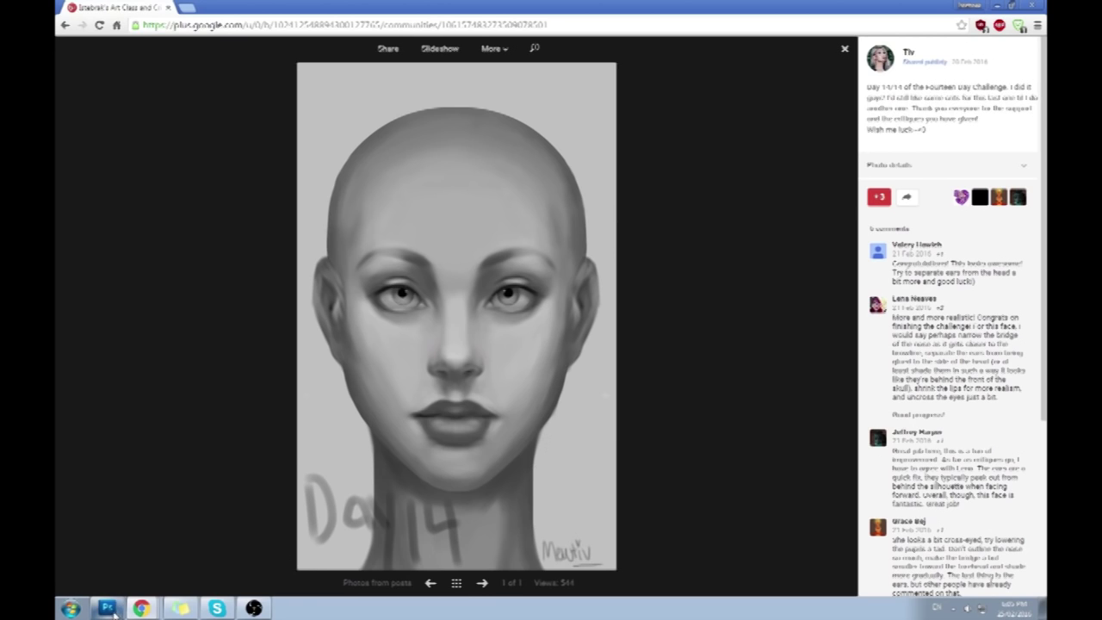
click(110, 609)
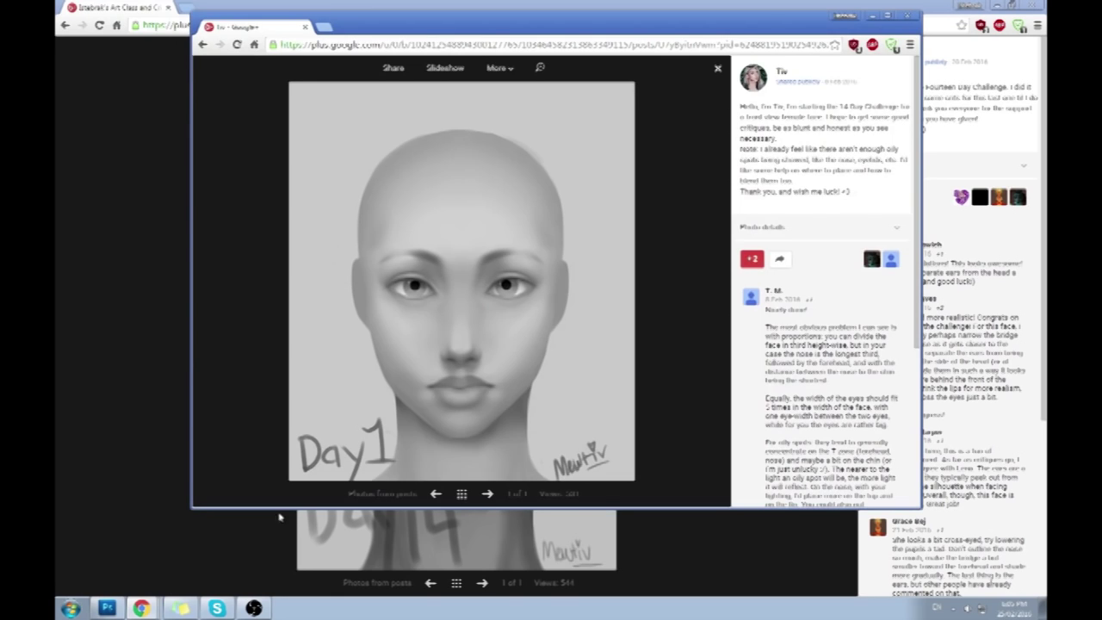
click(689, 554)
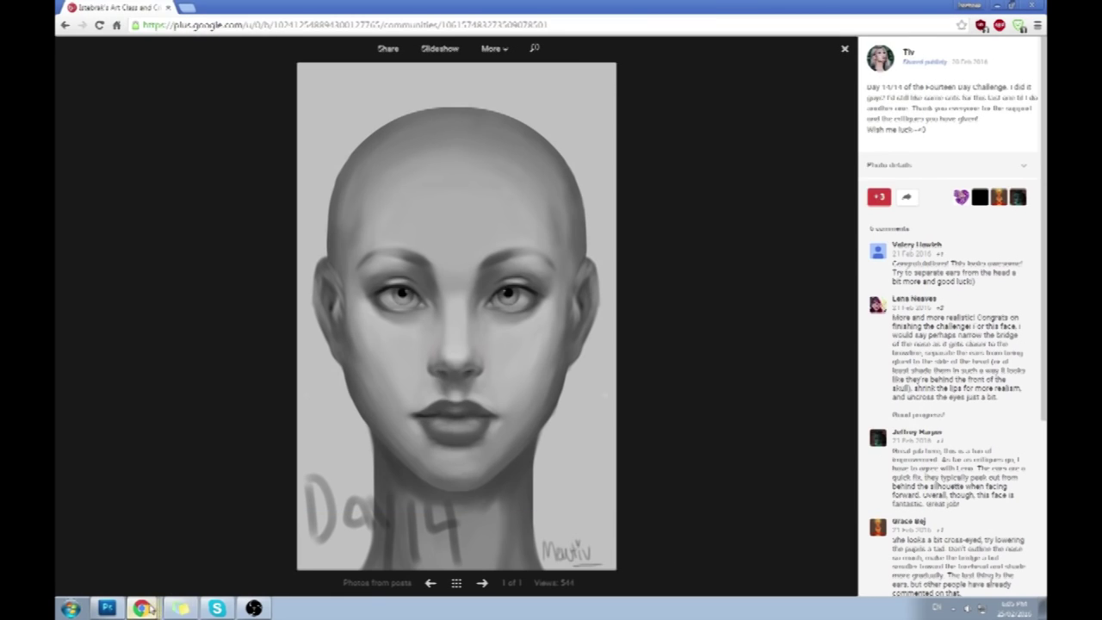
click(144, 608)
key(alt+Tab)
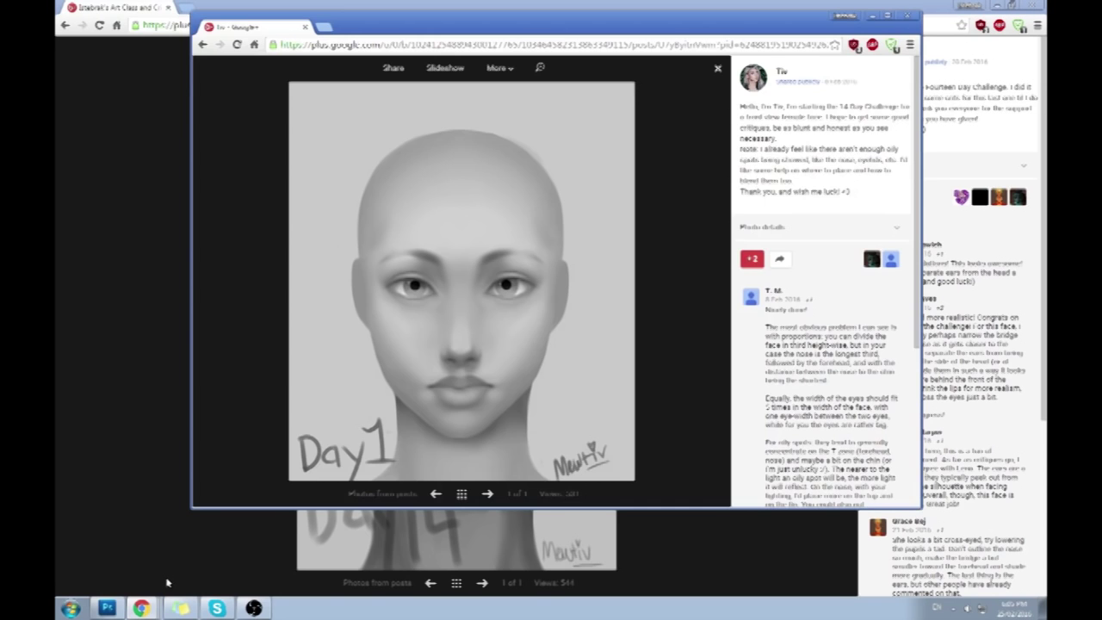
click(156, 371)
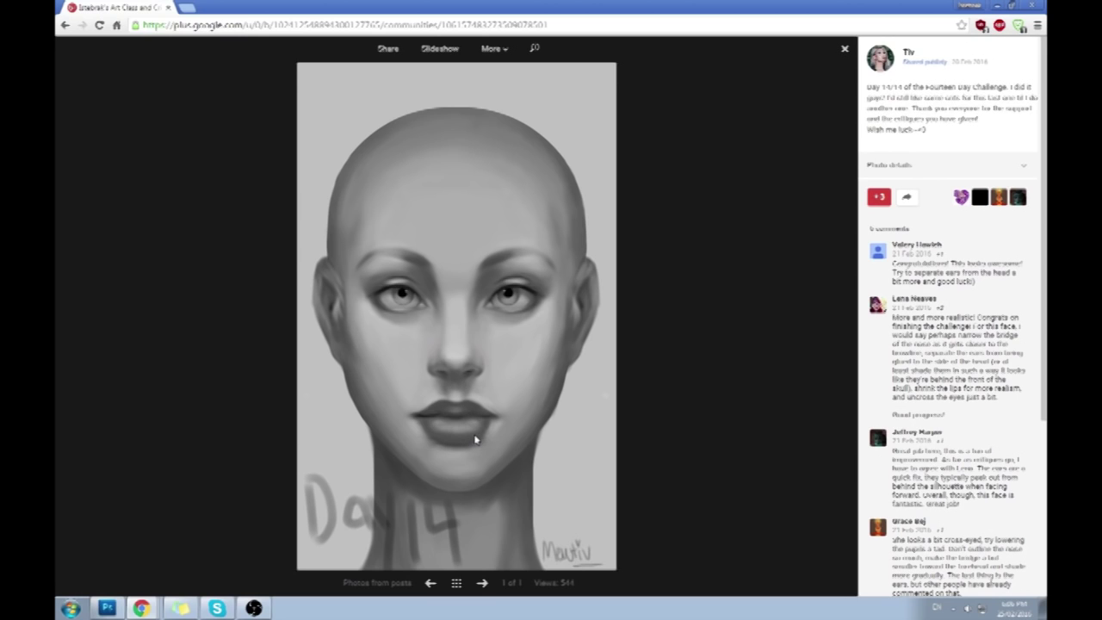
double_click(671, 6)
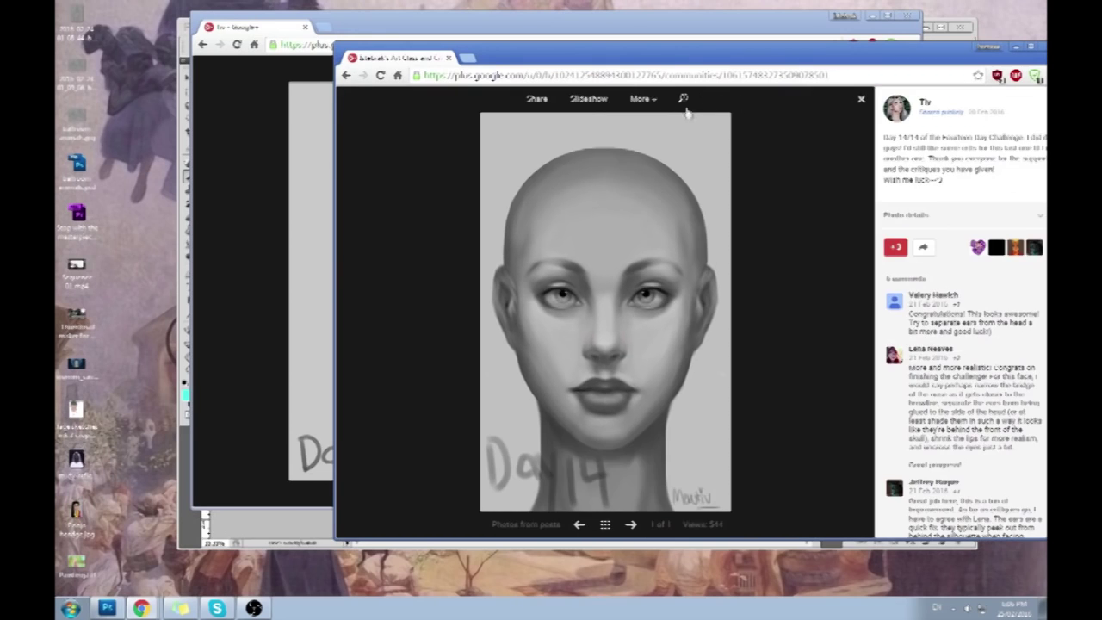
Download the Day 14 photo and place the jpg on the desktop
click(641, 98)
click(629, 123)
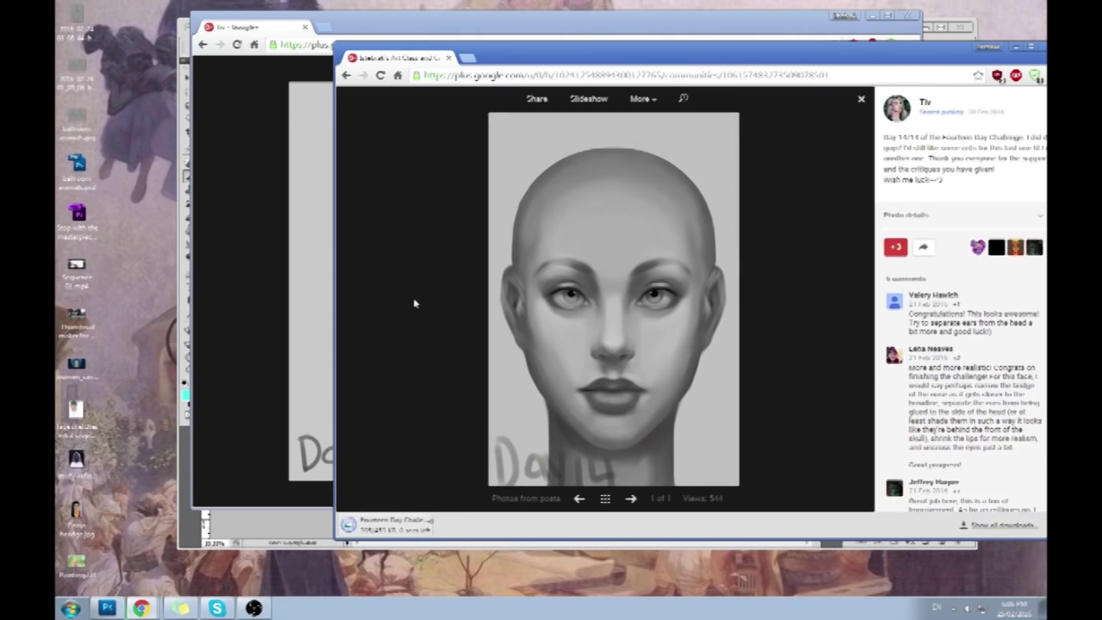
drag(350, 523, 80, 466)
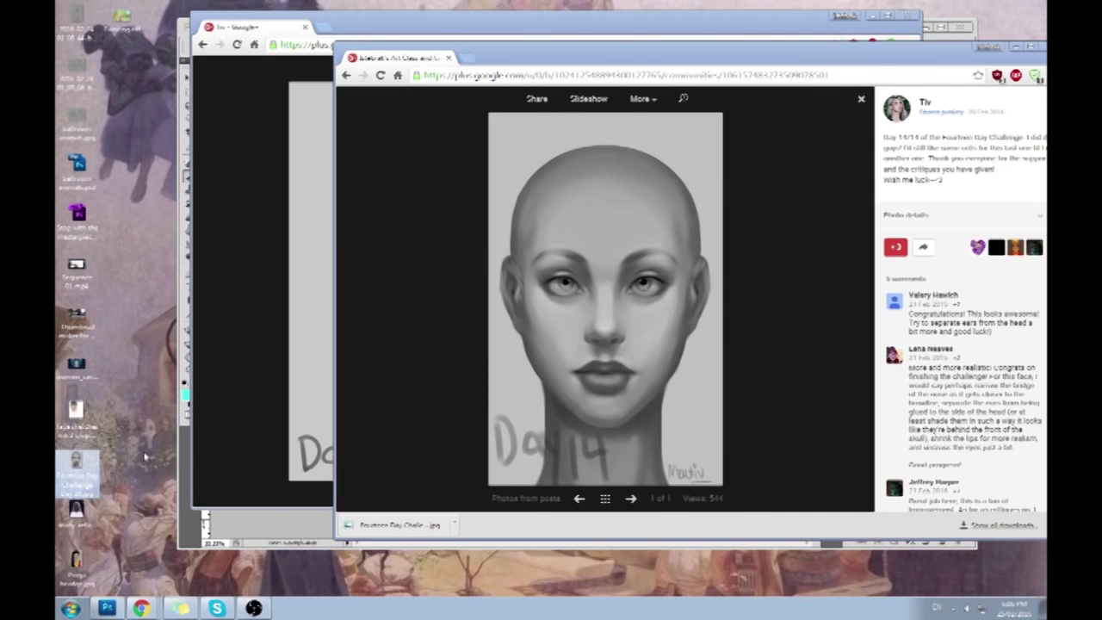
Open the Day 14 jpg in Photoshop, zoom in on the face and add a new empty layer
click(441, 31)
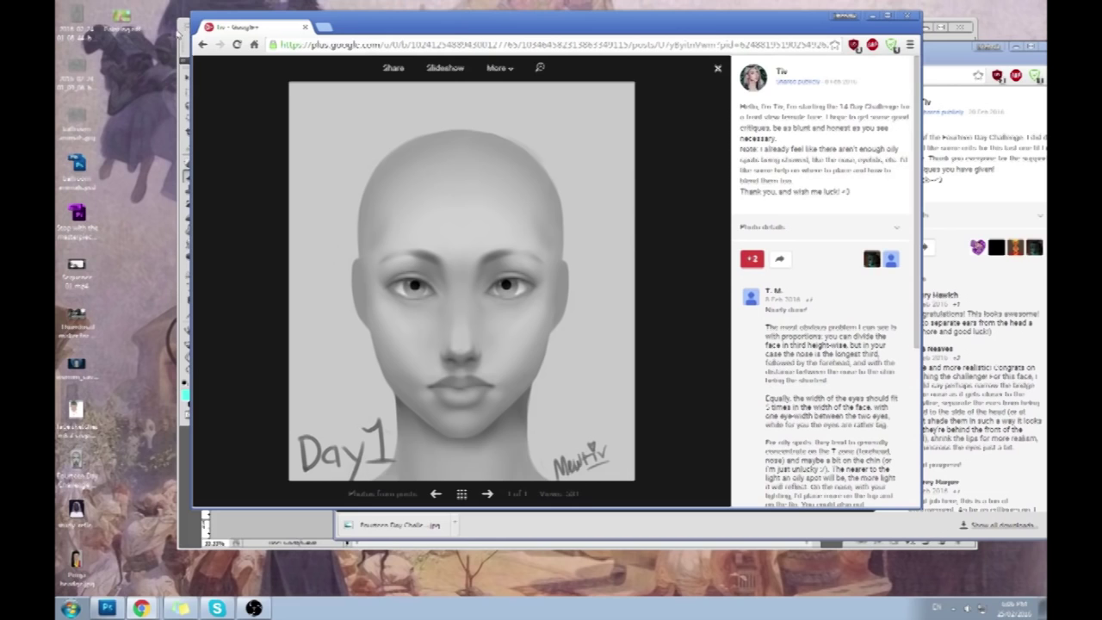
click(178, 32)
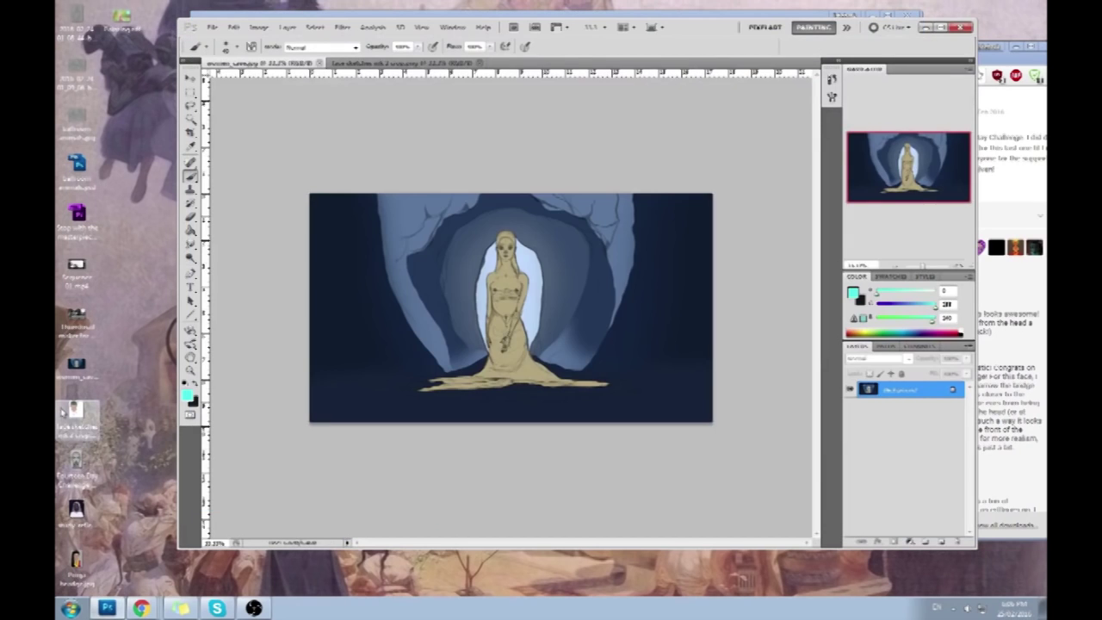
drag(81, 466, 658, 72)
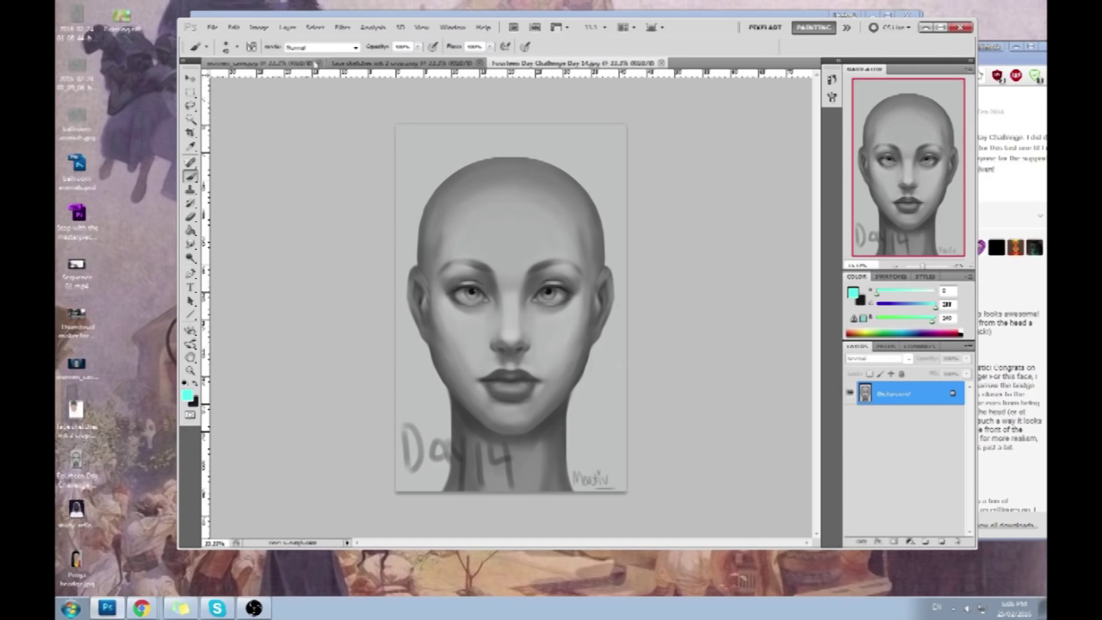
key(ctrl+plus)
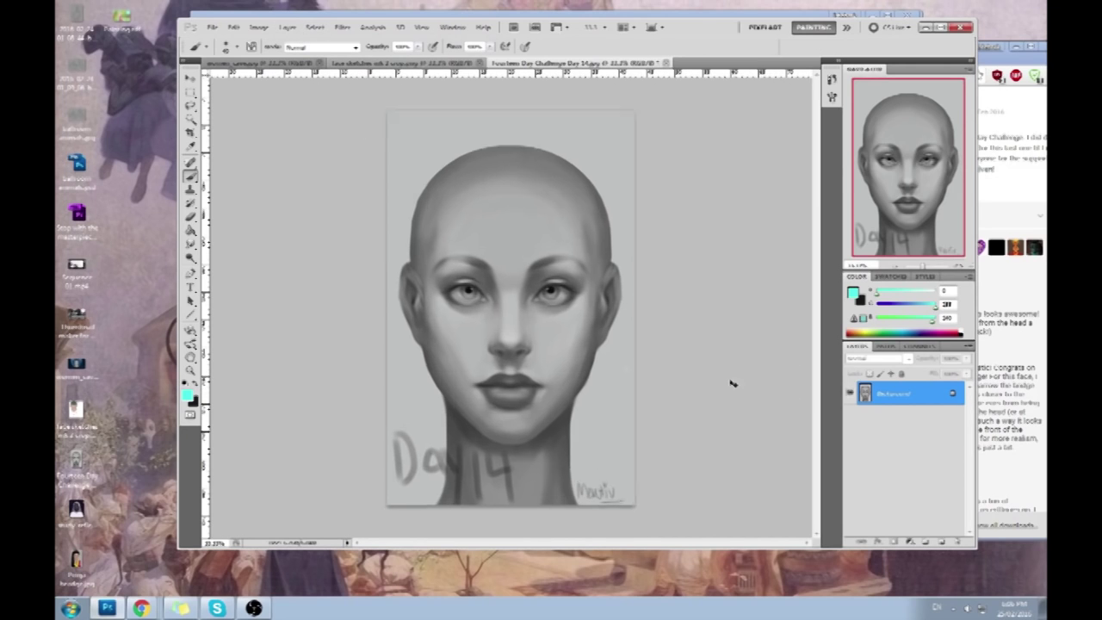
key(ctrl+plus)
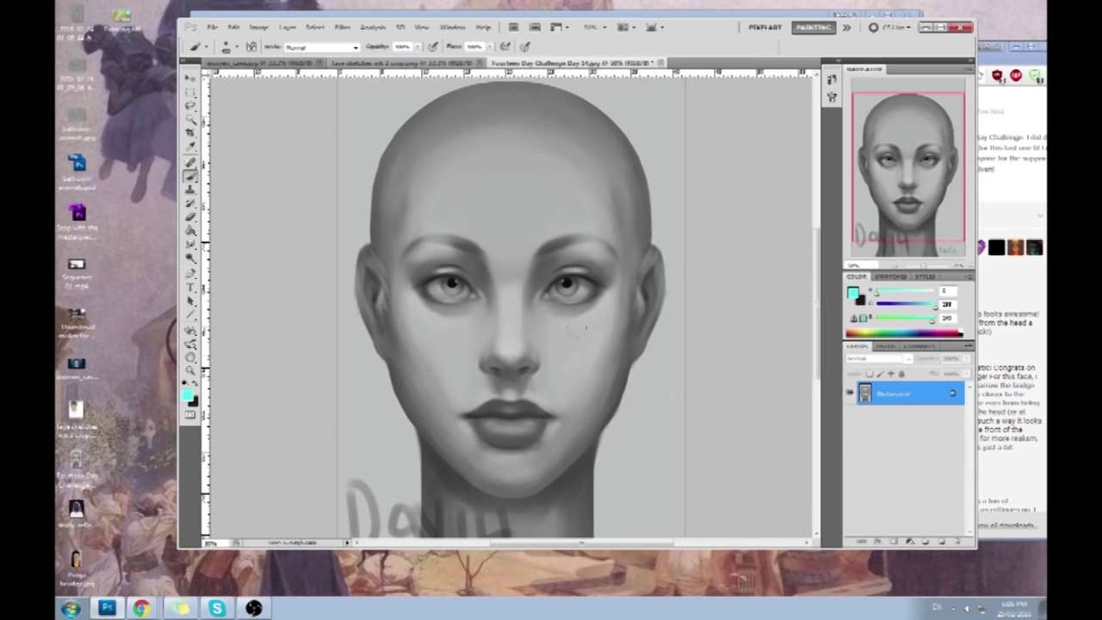
scroll(634, 263, down, 3)
click(940, 540)
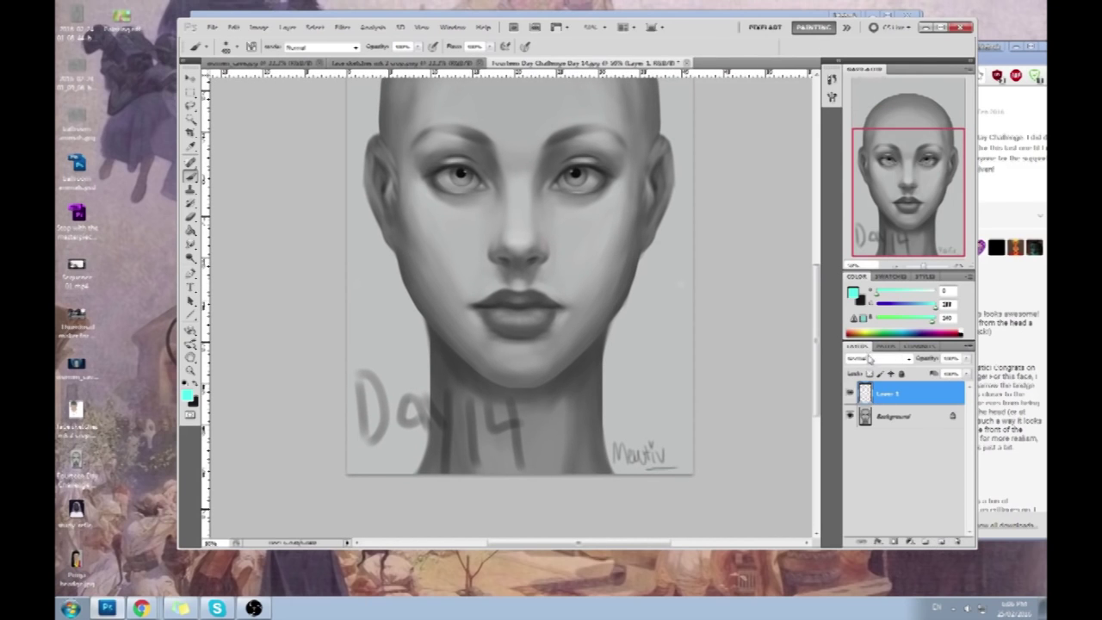
Change Layer 1's blend mode and sample greys from the face and lips for painting
click(869, 358)
click(878, 148)
alt+click(566, 315)
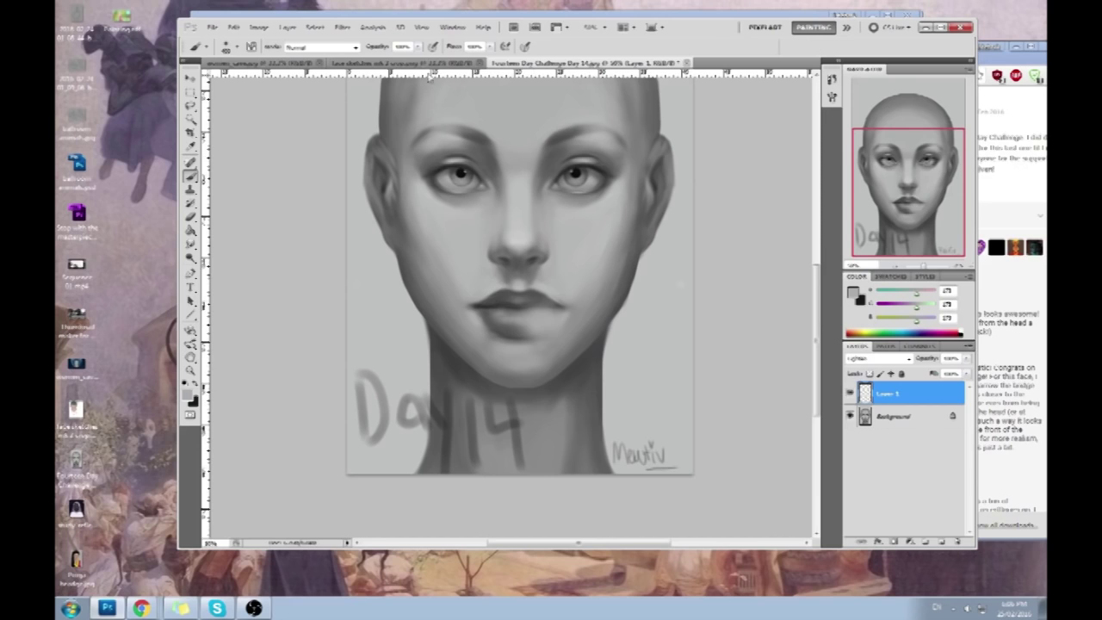
click(417, 47)
click(548, 319)
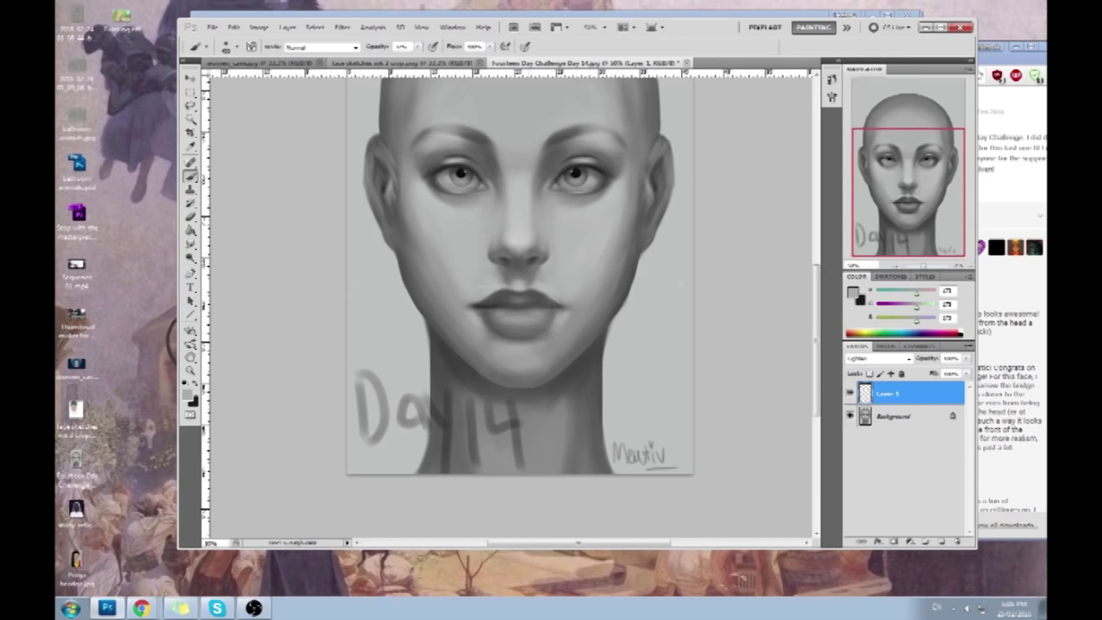
key(e)
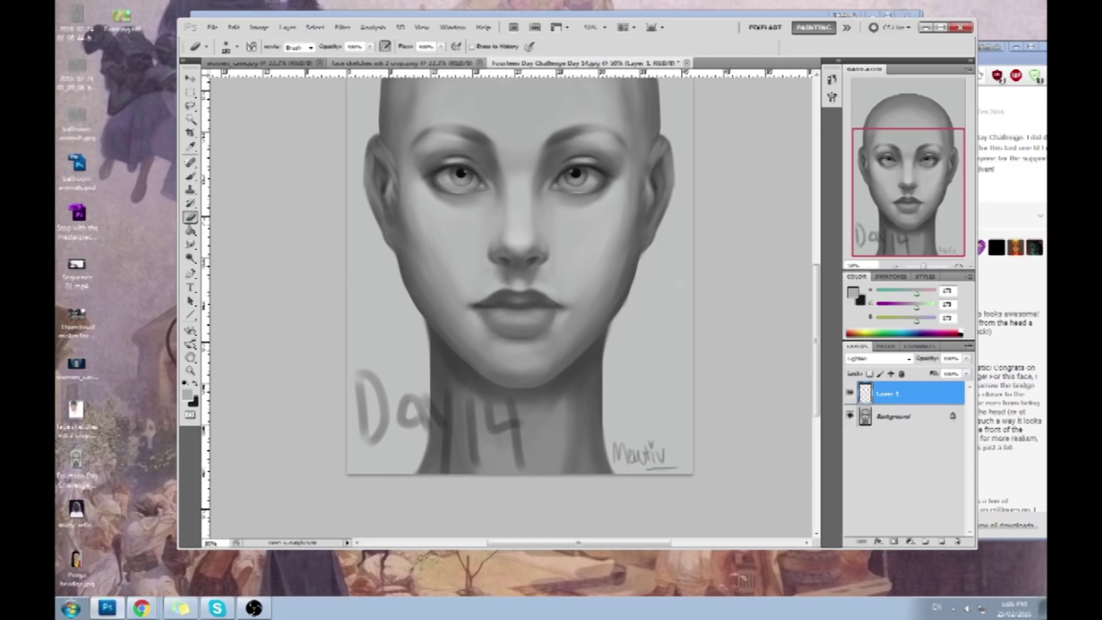
key(b)
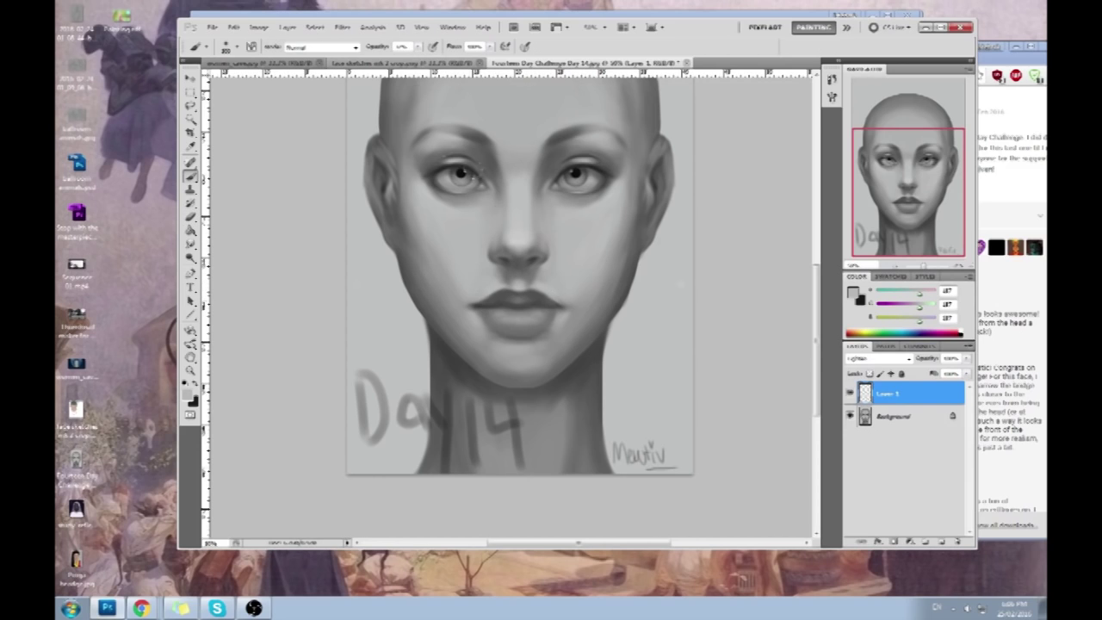
alt+click(547, 301)
drag(613, 256, 574, 332)
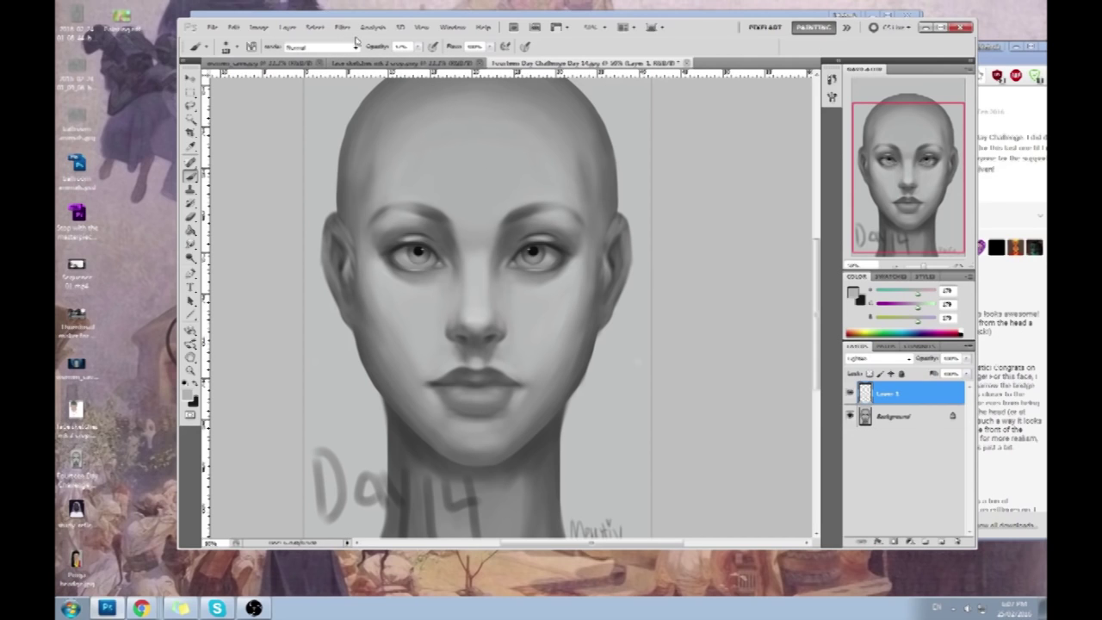
Lasso the left ear, then flatten the image after the empty-selection error
key(l)
mouse_move(320, 207)
mouse_down()
mouse_move(350, 337)
mouse_move(351, 216)
mouse_move(369, 258)
mouse_move(349, 336)
mouse_up()
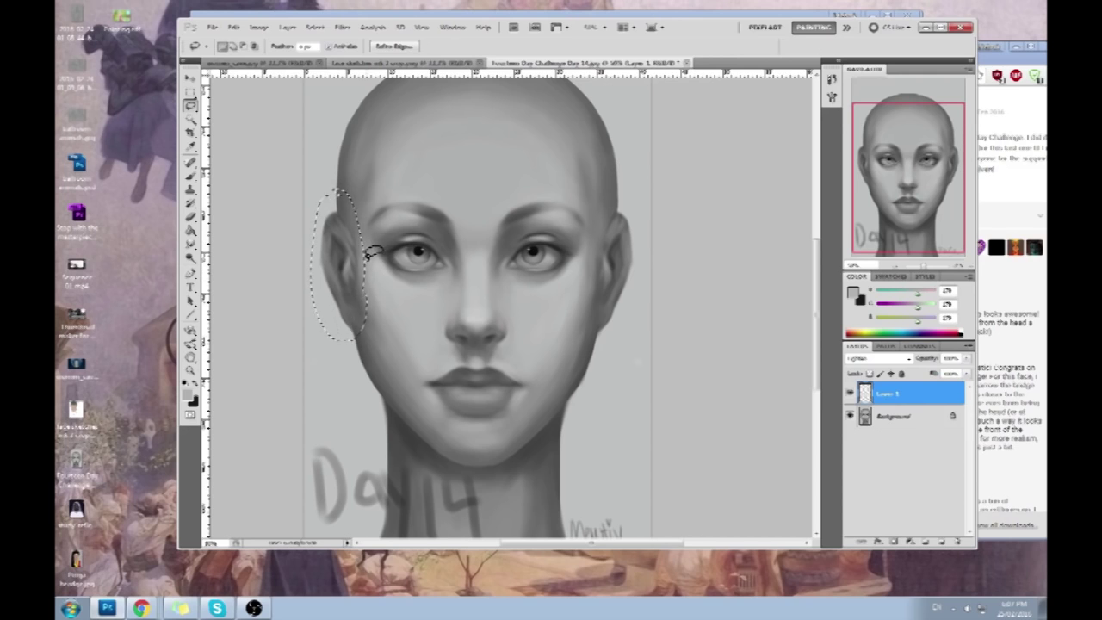
key(ctrl+j)
click(568, 210)
right_click(931, 393)
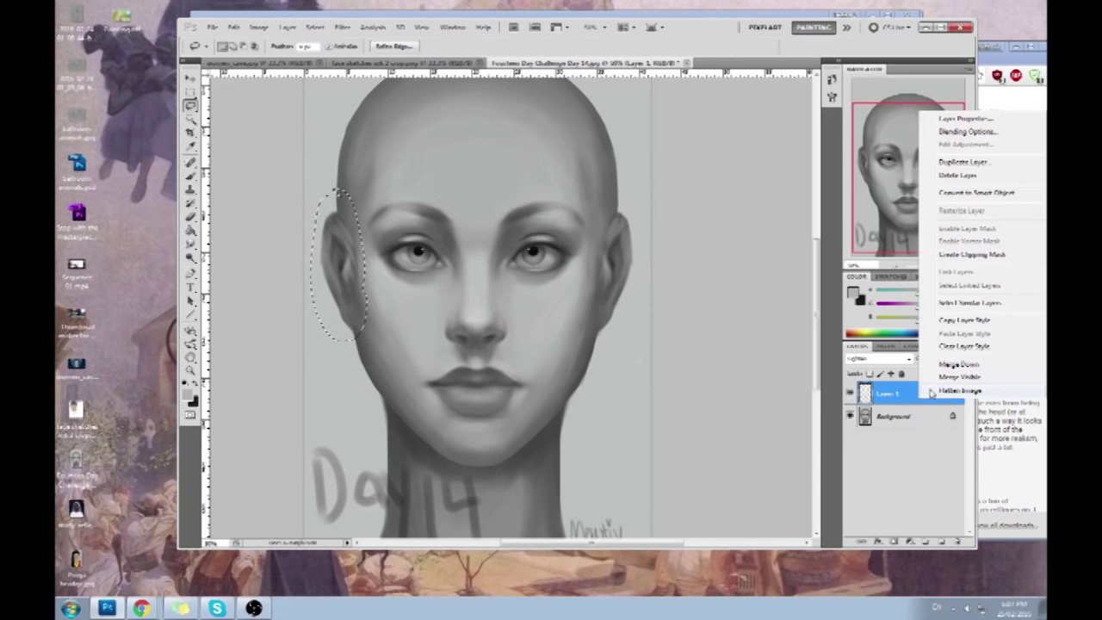
click(959, 390)
Copy the selected ear to a new layer, nudge it slightly and commit a free transform
key(super+Up)
key(ctrl+j)
key(v)
mouse_move(362, 291)
mouse_down()
mouse_move(346, 292)
mouse_move(357, 284)
mouse_up()
key(ctrl+t)
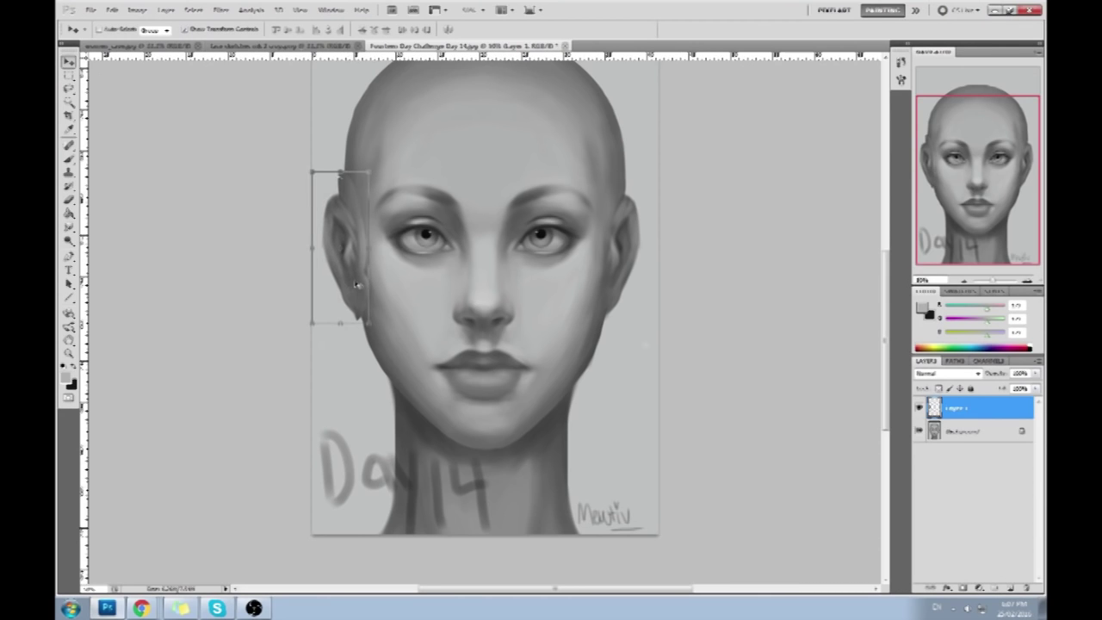
key(Return)
right_click(378, 197)
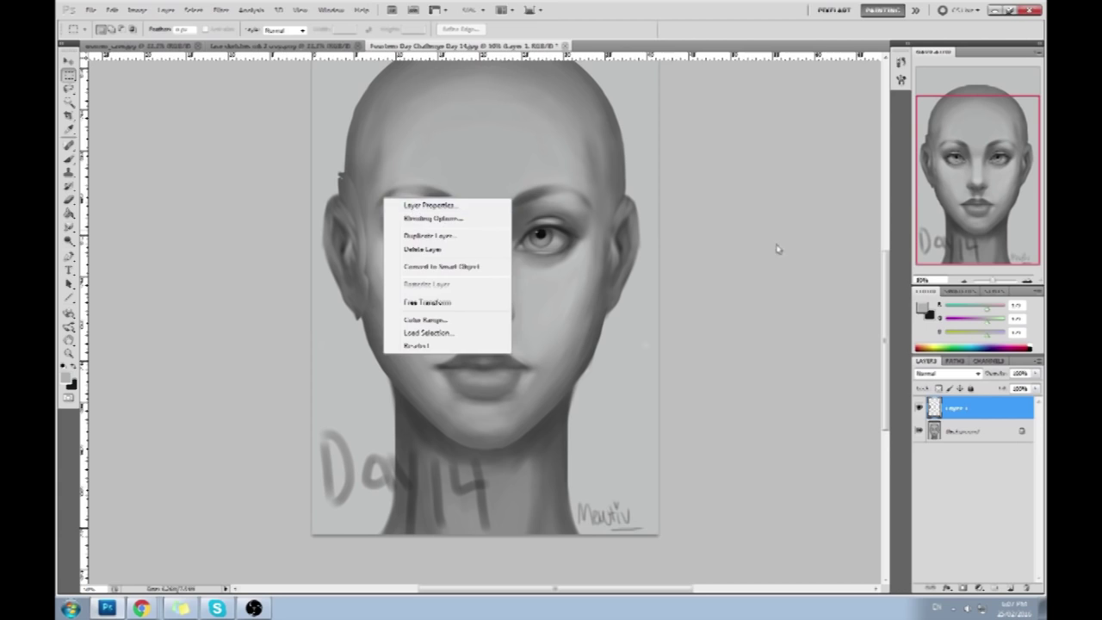
key(Escape)
key(b)
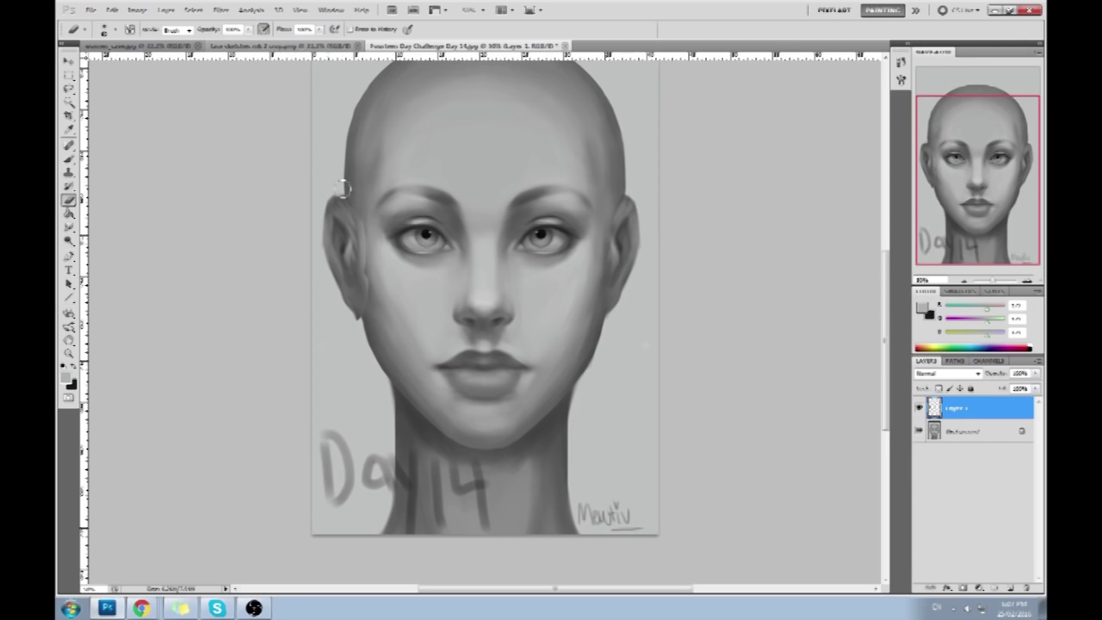
Shade the gap between the ear and cheek with sampled greys at about 40% opacity
drag(363, 316, 369, 218)
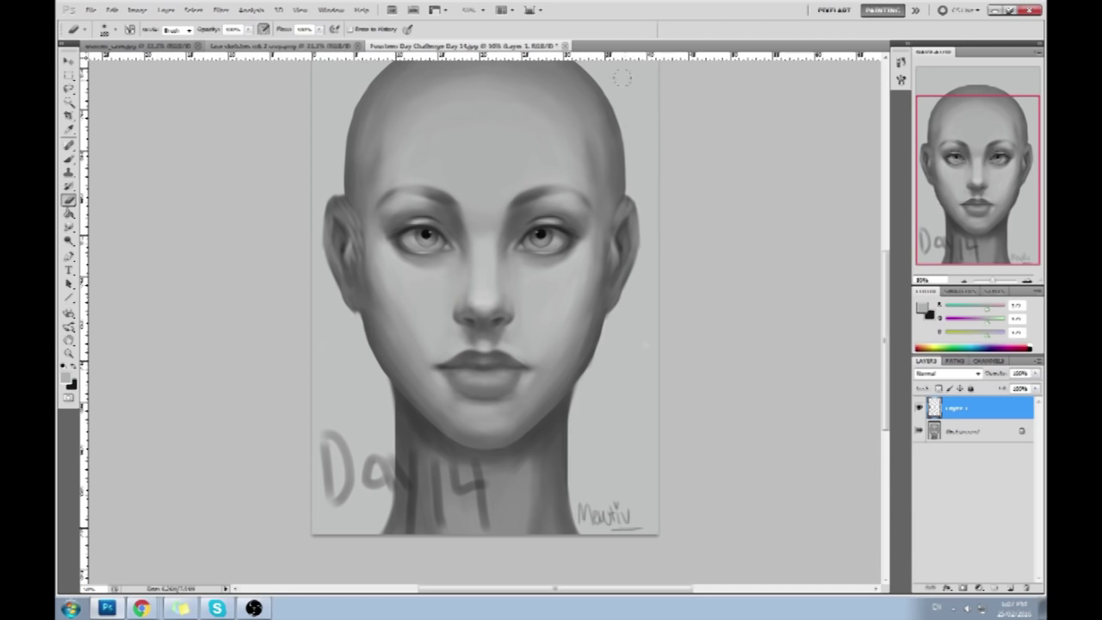
key(b)
alt+click(361, 206)
key(4)
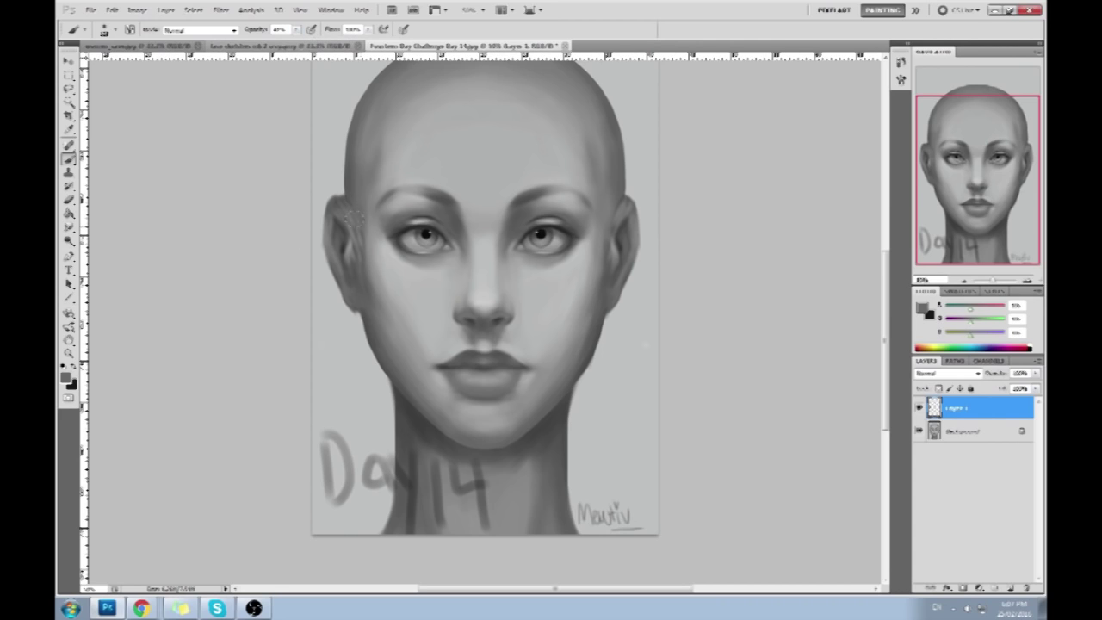
alt+click(337, 179)
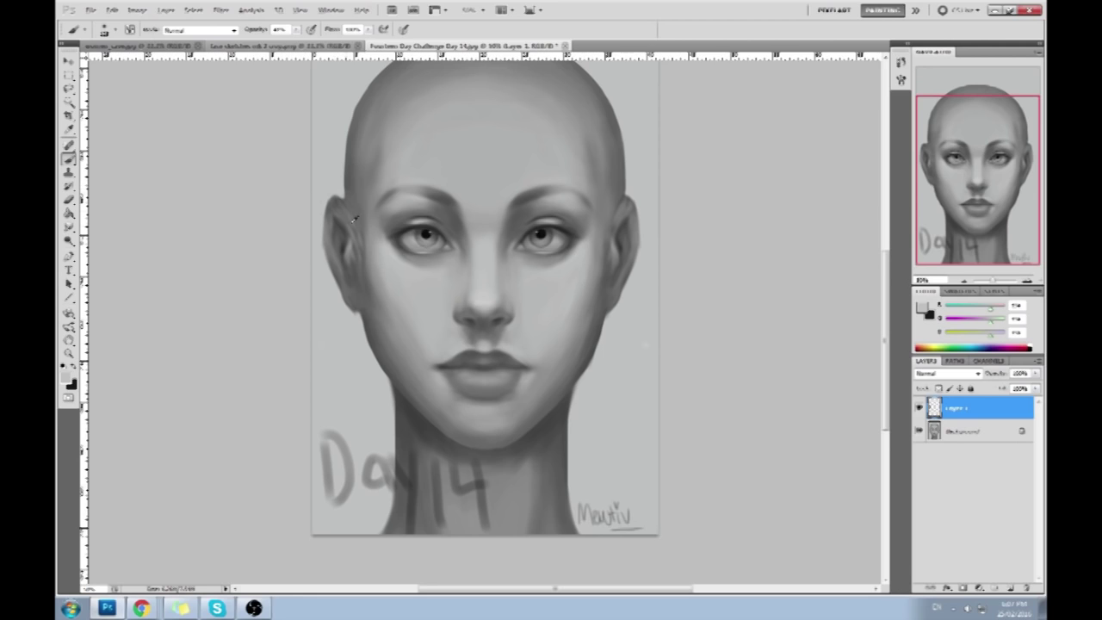
alt+click(365, 215)
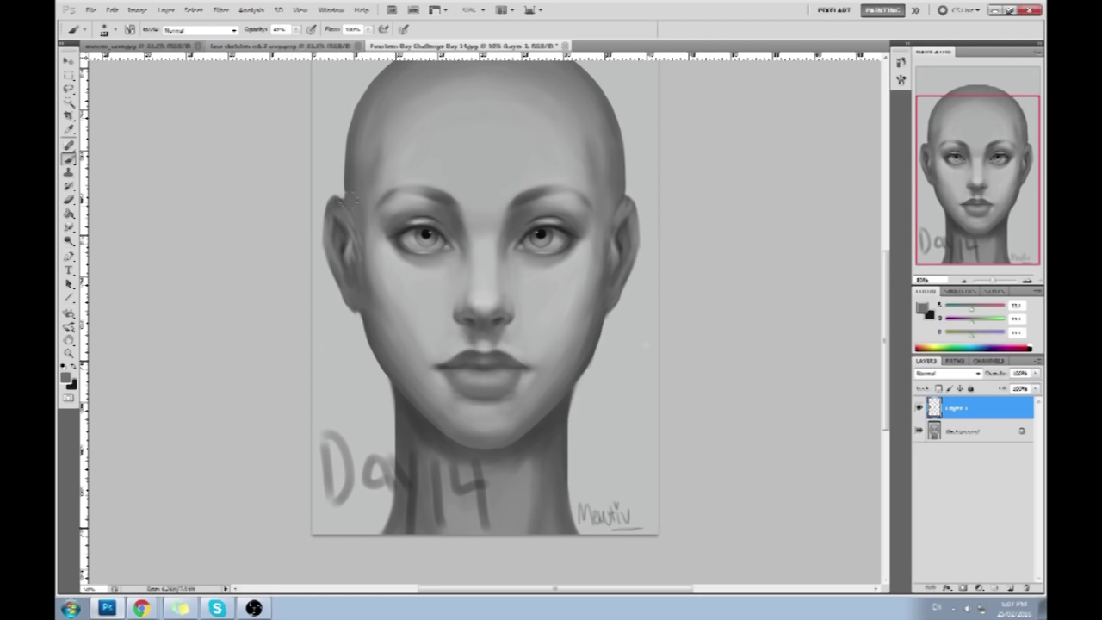
alt+click(370, 254)
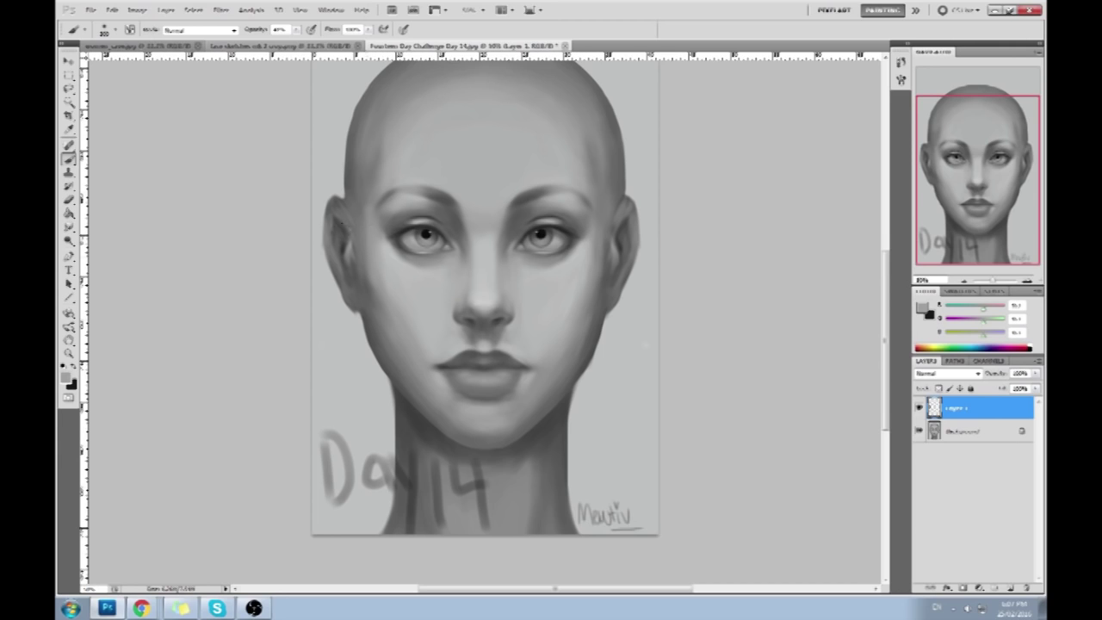
drag(295, 30, 275, 43)
Paint darker shading near the temple using greys sampled from the cheek, head and face
alt+click(588, 256)
alt+click(351, 209)
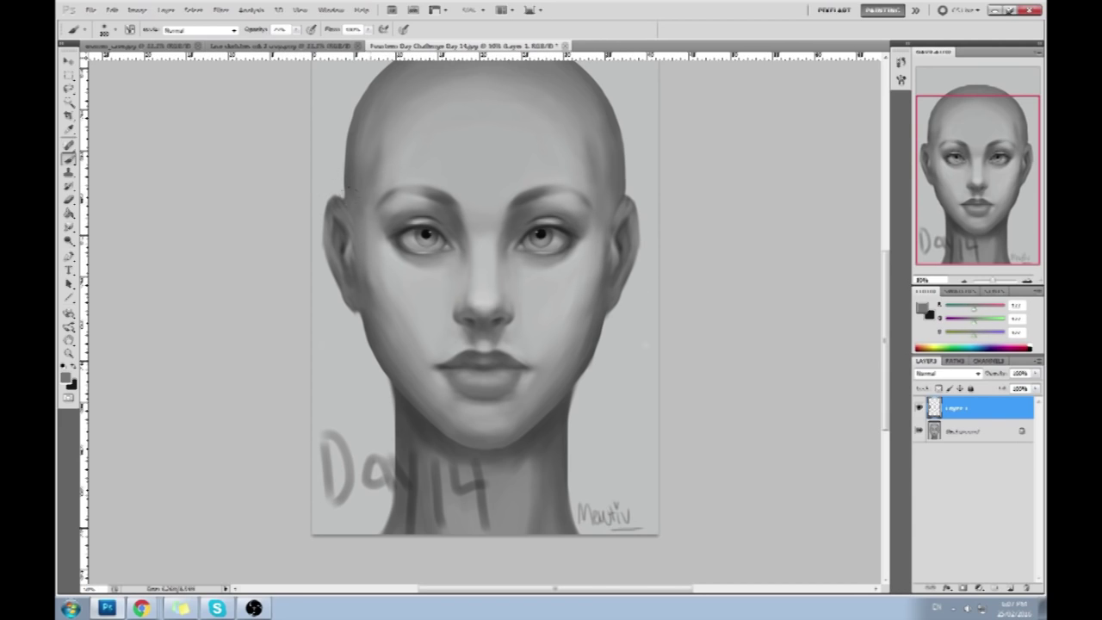
alt+click(594, 147)
alt+click(388, 150)
alt+click(374, 166)
alt+click(364, 196)
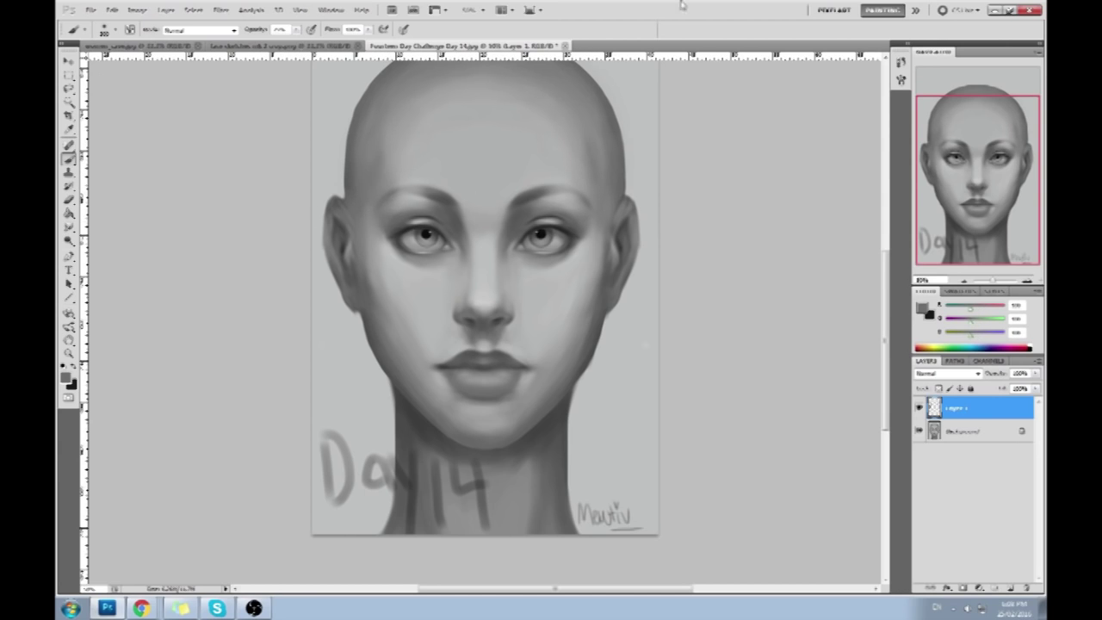
drag(564, 196, 589, 148)
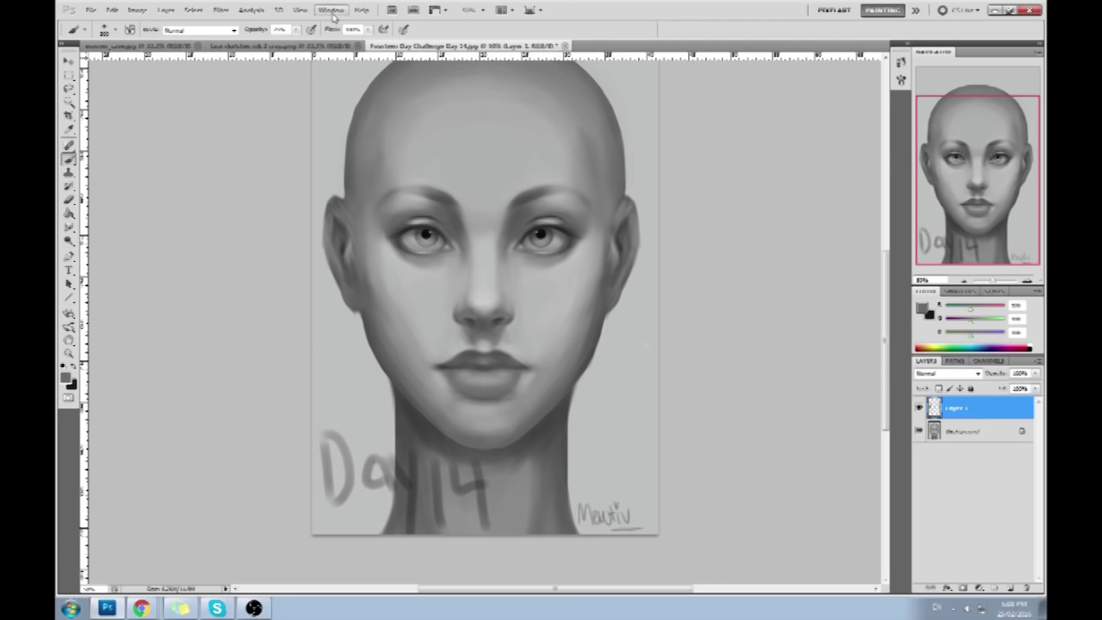
key(ctrl+minus)
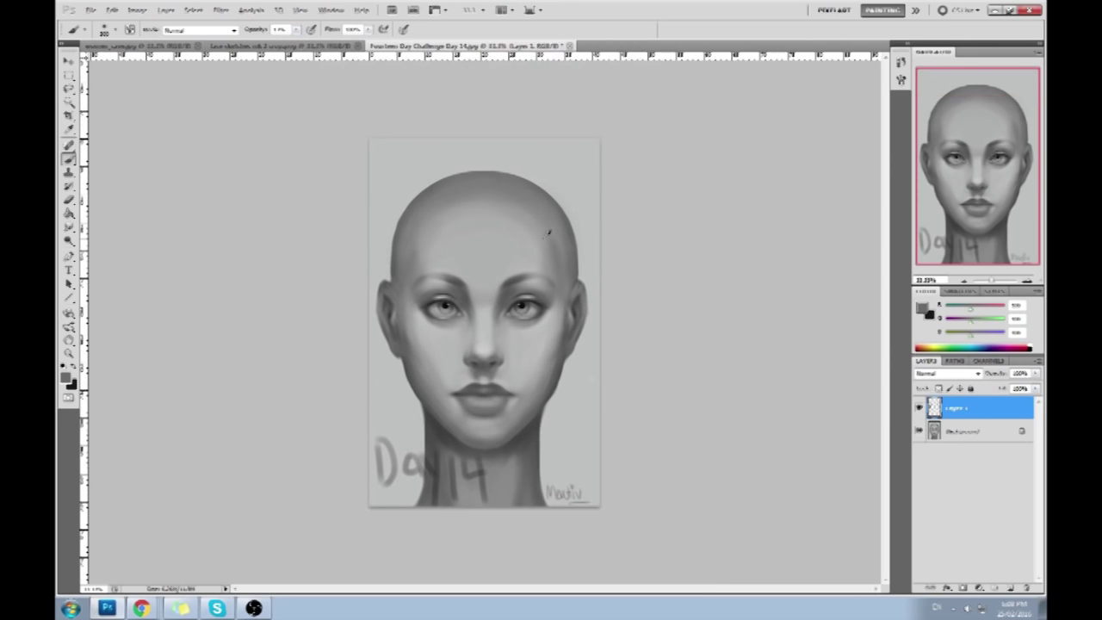
alt+click(543, 232)
alt+click(391, 228)
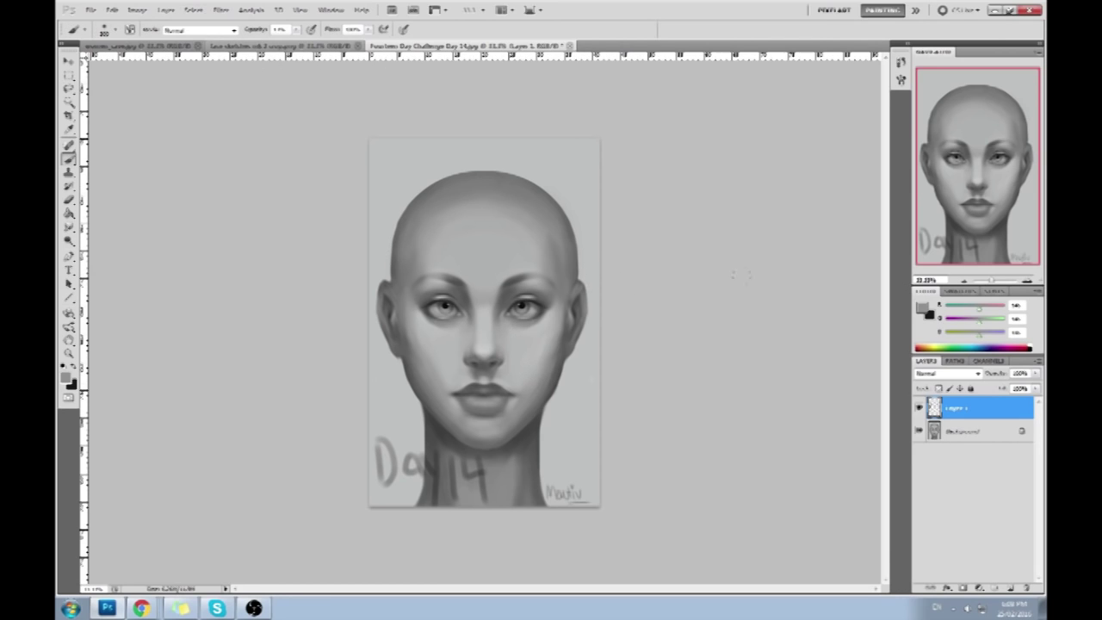
Merge the ear layer into the background and open Liquify with brush size 226
key(ctrl+e)
click(217, 10)
click(229, 79)
click(990, 97)
drag(964, 112, 940, 112)
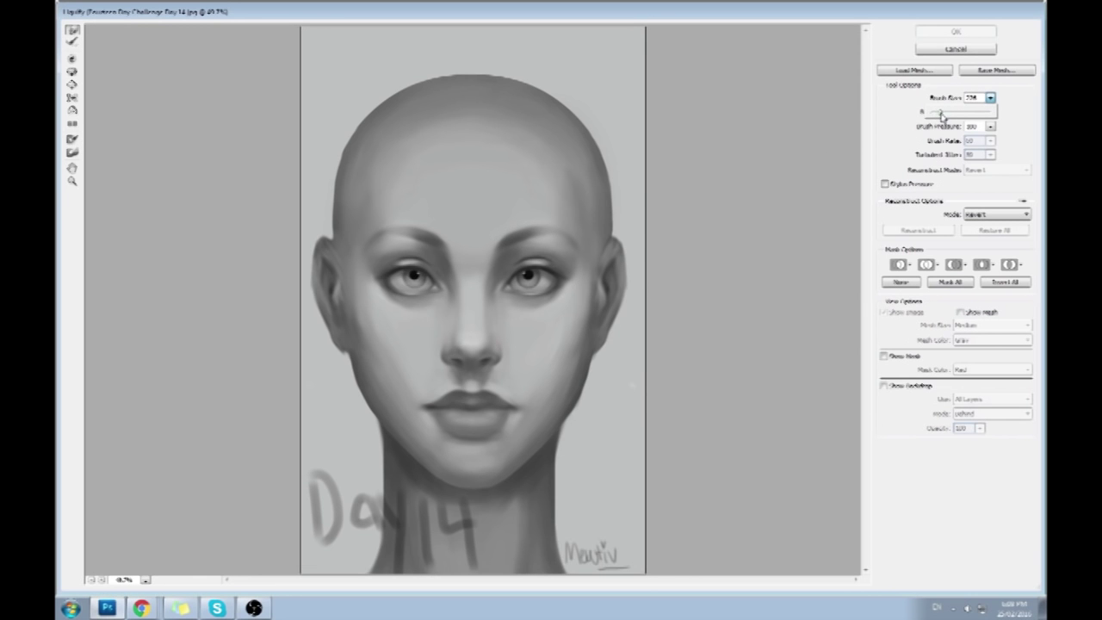
Warp the face's left eye, reduce the Liquify brush size to 104, and apply the changes
click(411, 276)
mouse_move(412, 275)
mouse_down()
mouse_move(376, 301)
mouse_move(403, 280)
mouse_up()
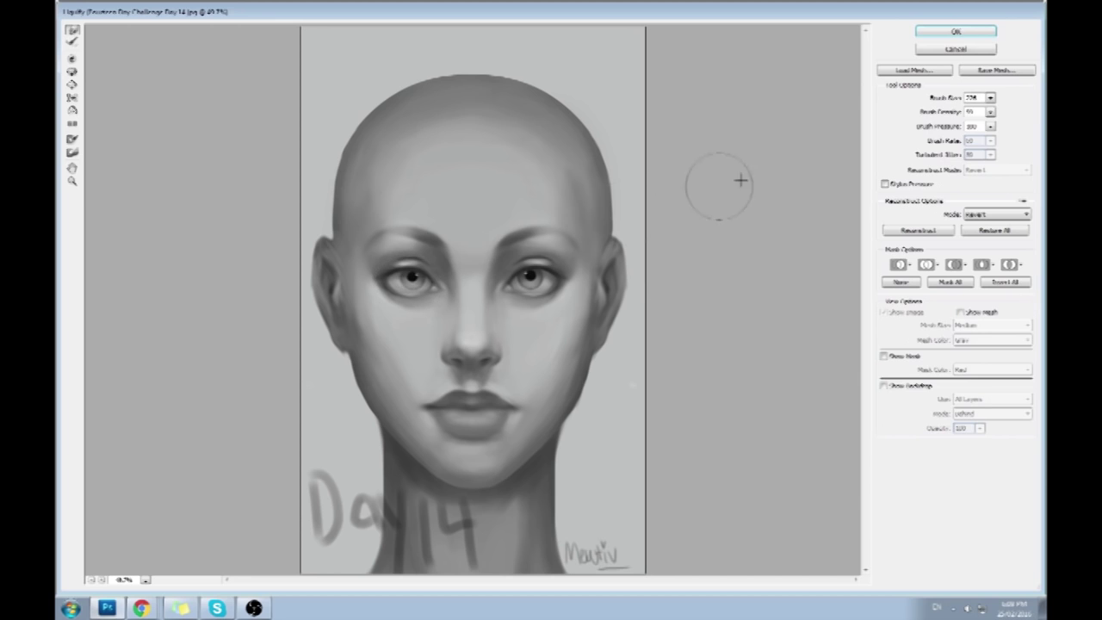
click(990, 98)
drag(963, 112, 887, 115)
click(956, 32)
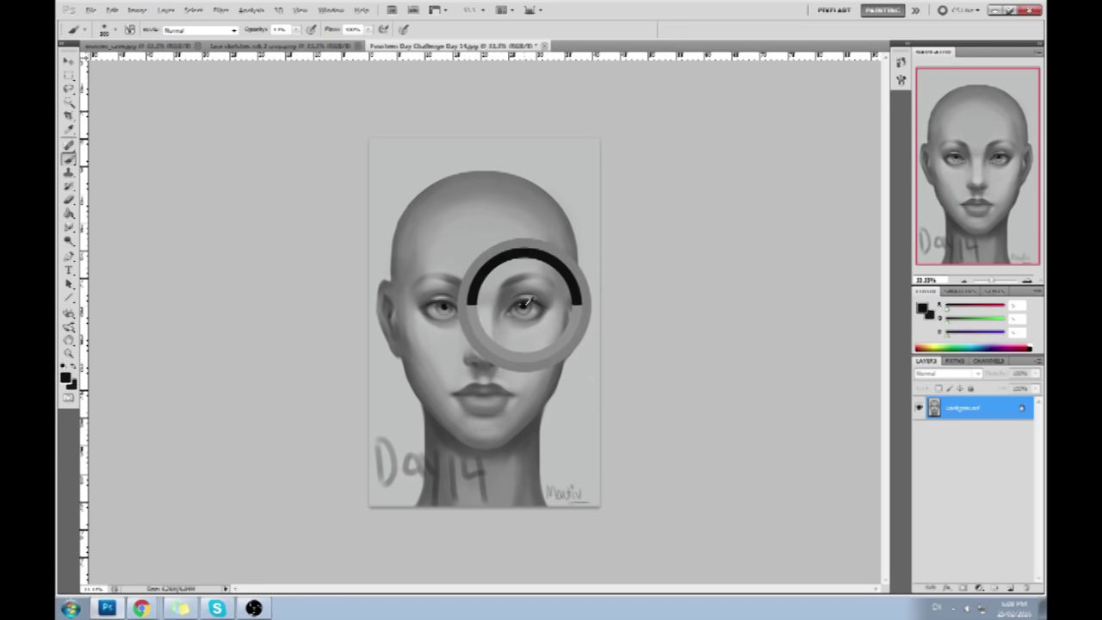
Zoom in, sample skin greys around the nose and right eye, and enable pressure-controlled opacity
key(z)
click(495, 374)
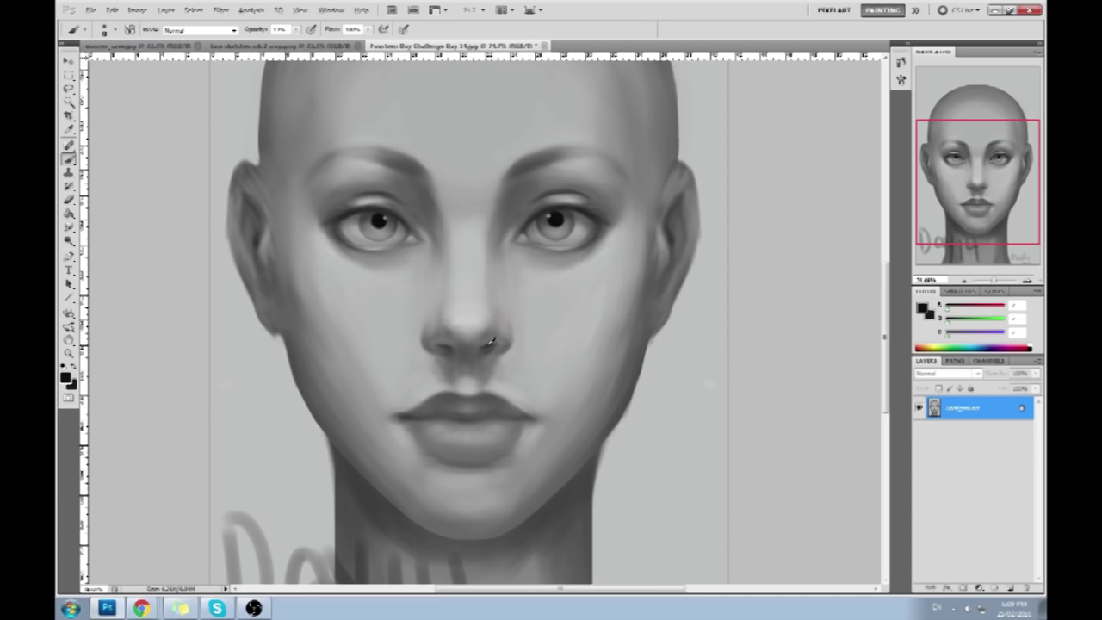
alt+click(488, 342)
alt+click(557, 215)
alt+click(509, 361)
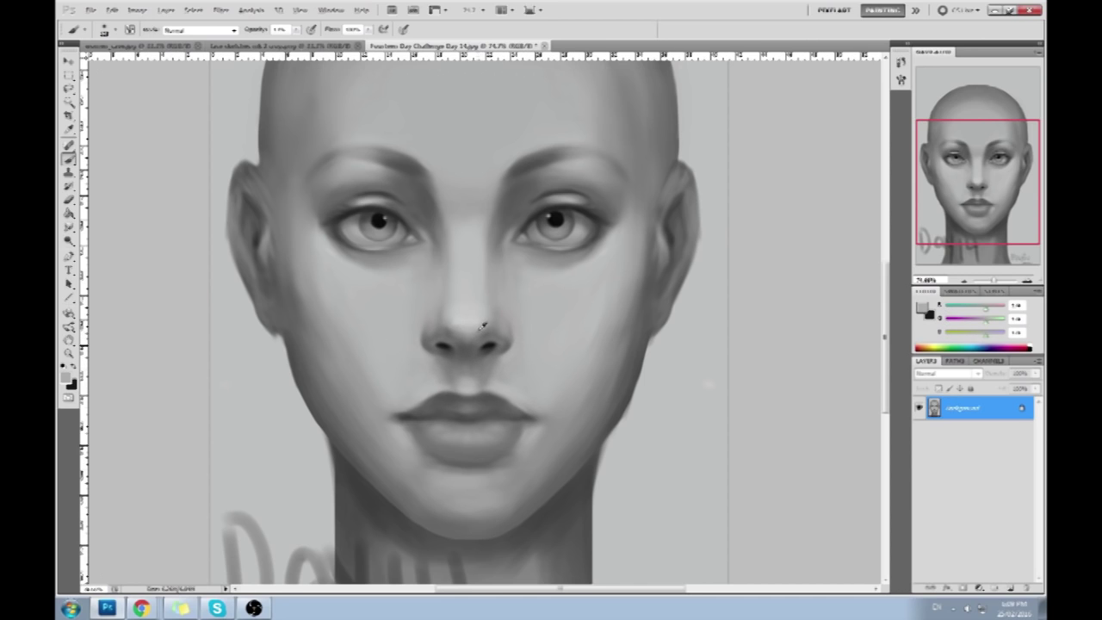
alt+click(558, 287)
click(296, 29)
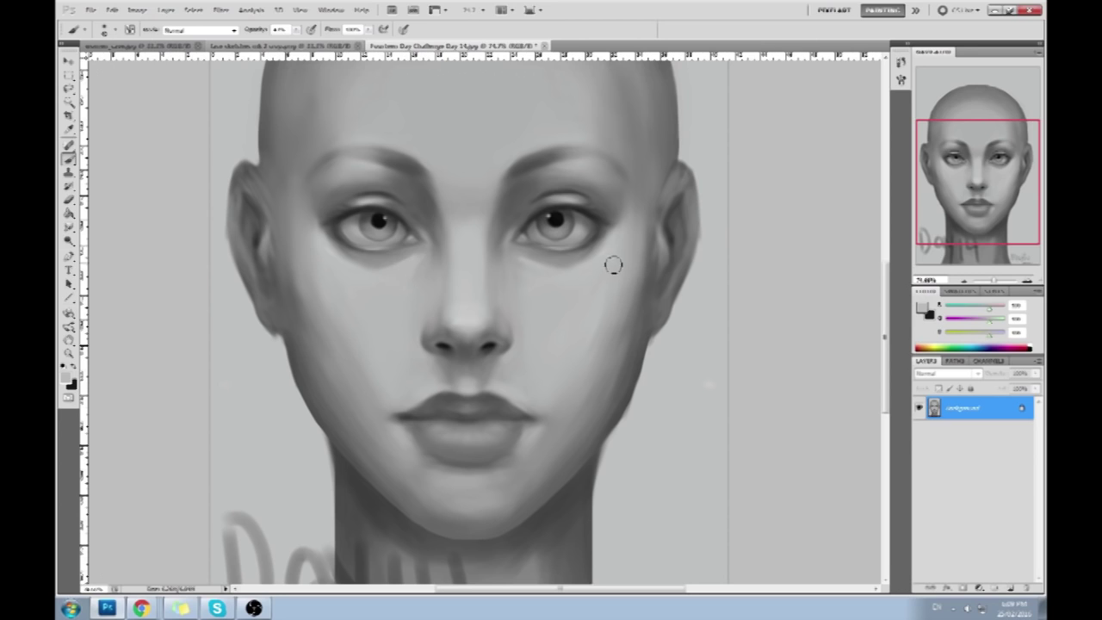
Choose the Smudge Tool from the Blur tool flyout
click(69, 227)
click(108, 251)
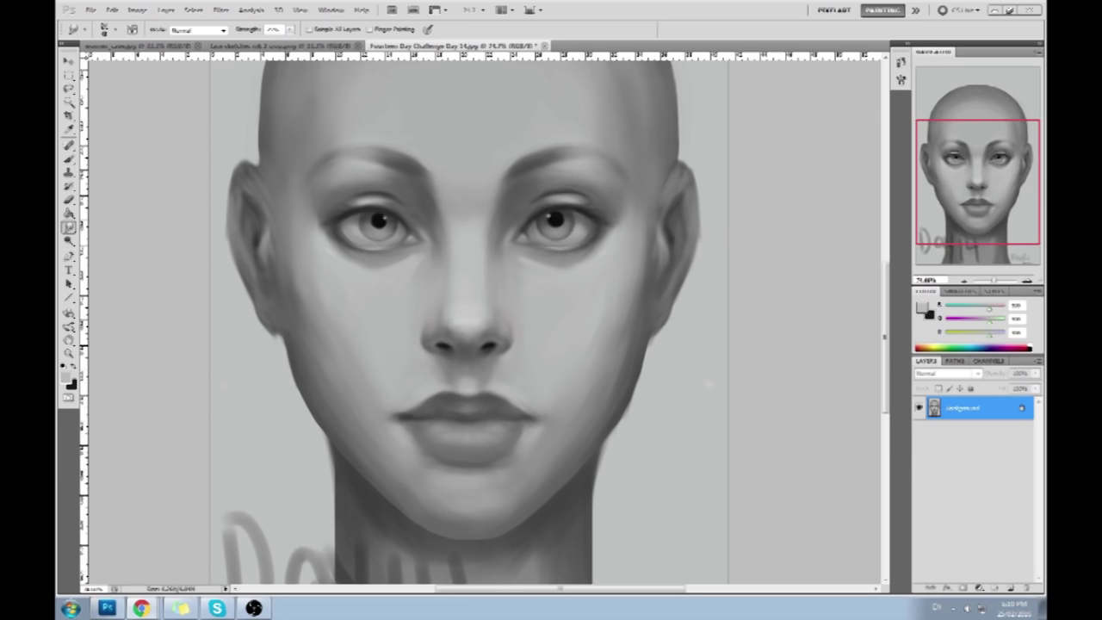
Smudge the shading beneath the left eye, then return to the Brush tool
click(794, 258)
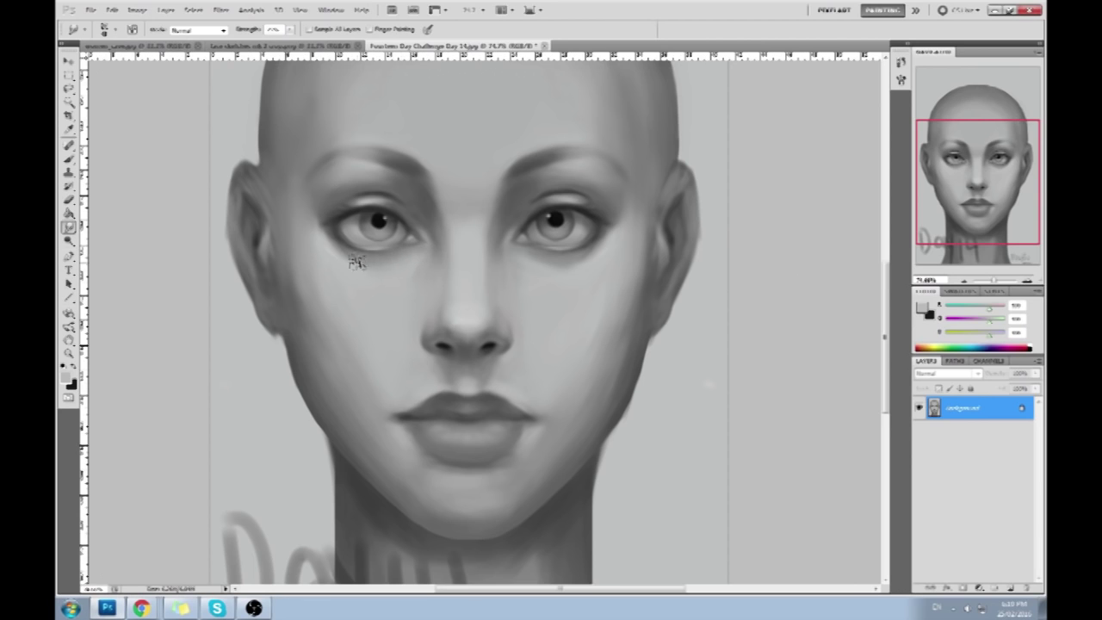
key(b)
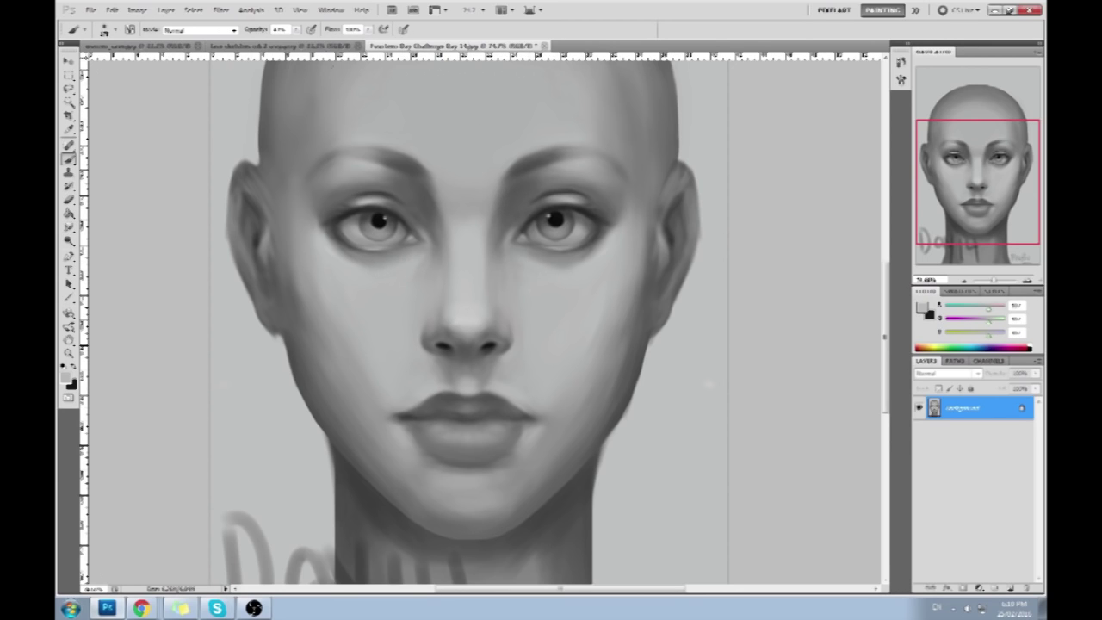
Lower the brush opacity and lighten the area just under the nose with sampled skin greys
click(297, 29)
click(549, 272)
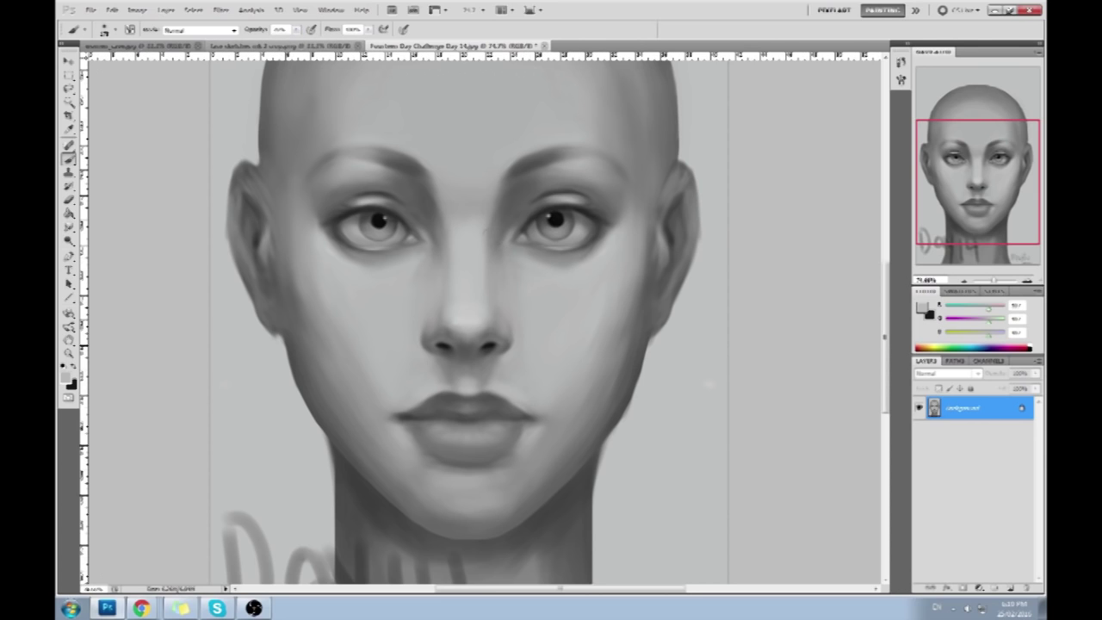
alt+click(553, 287)
alt+click(421, 272)
alt+click(427, 263)
scroll(568, 339, down, 3)
alt+click(436, 303)
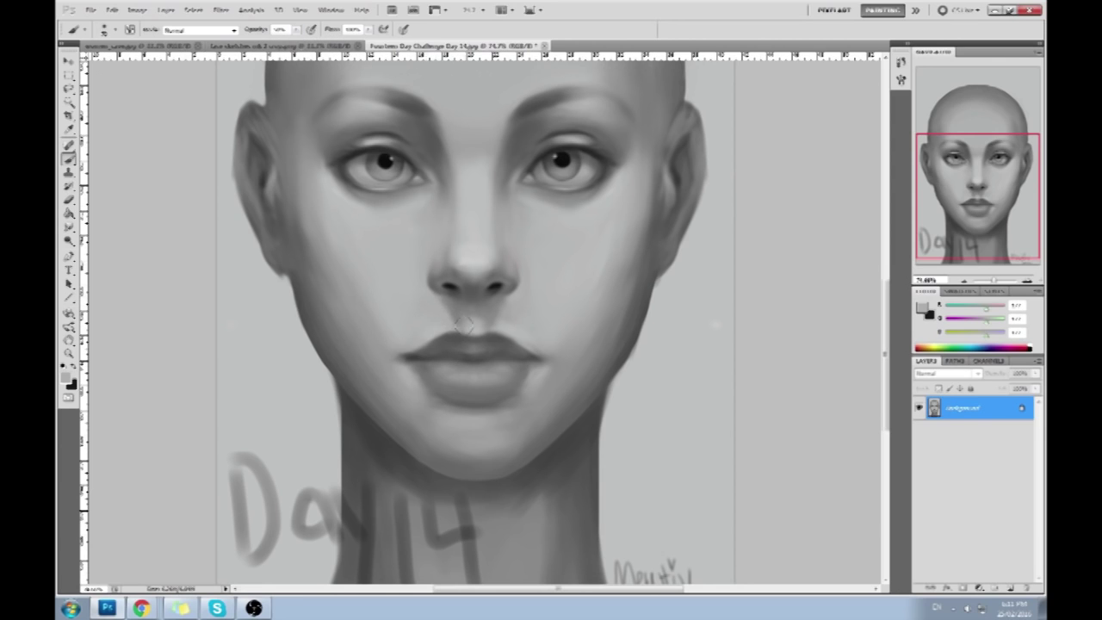
key(bracketleft)
drag(458, 322, 475, 317)
Sample greys beside the nostril and on the upper lip with brush opacity at 10%
key(6)
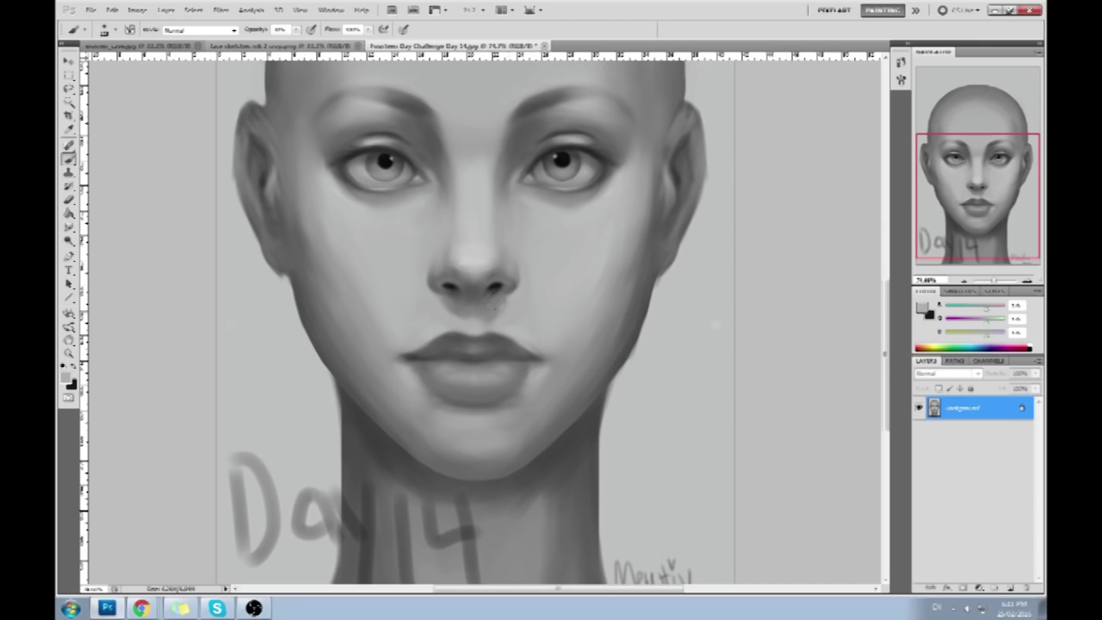
alt+click(497, 299)
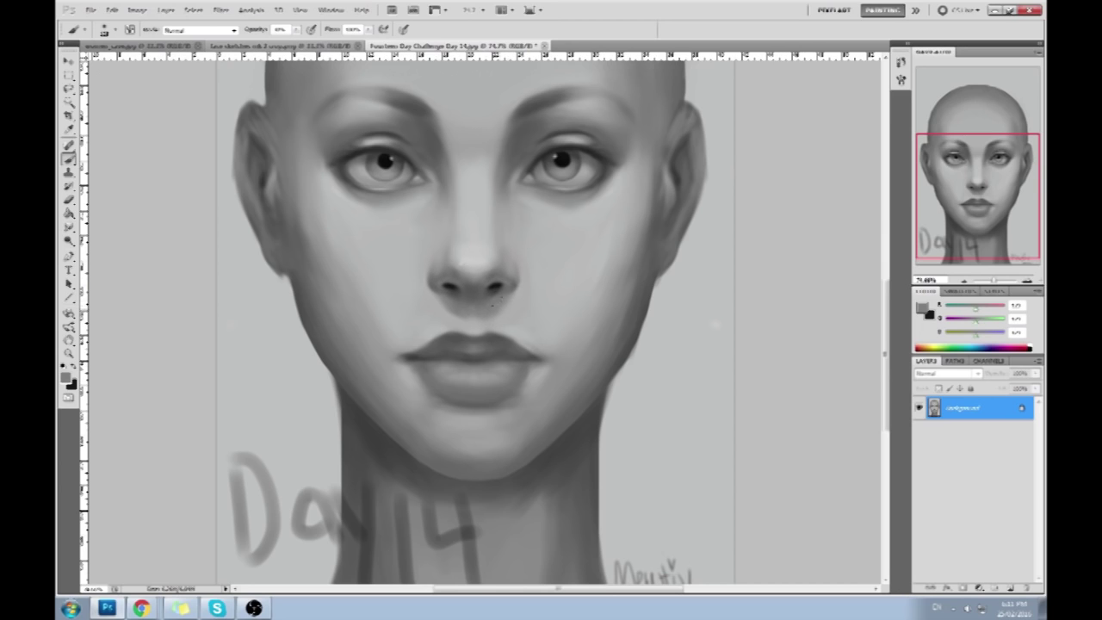
key(1)
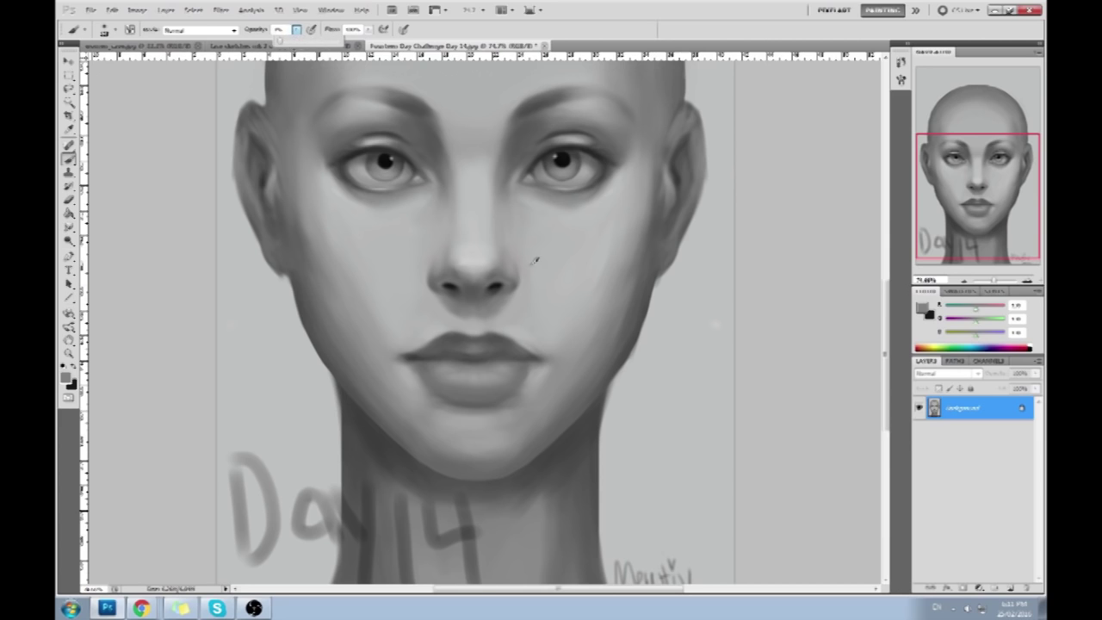
alt+click(496, 304)
alt+click(511, 317)
key(1)
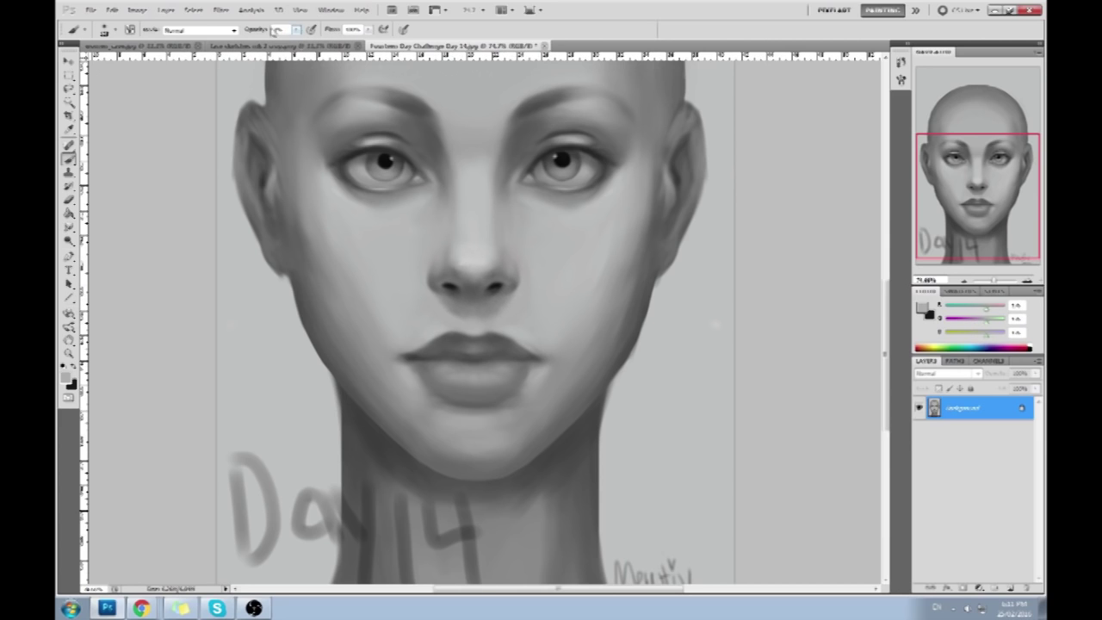
alt+click(472, 301)
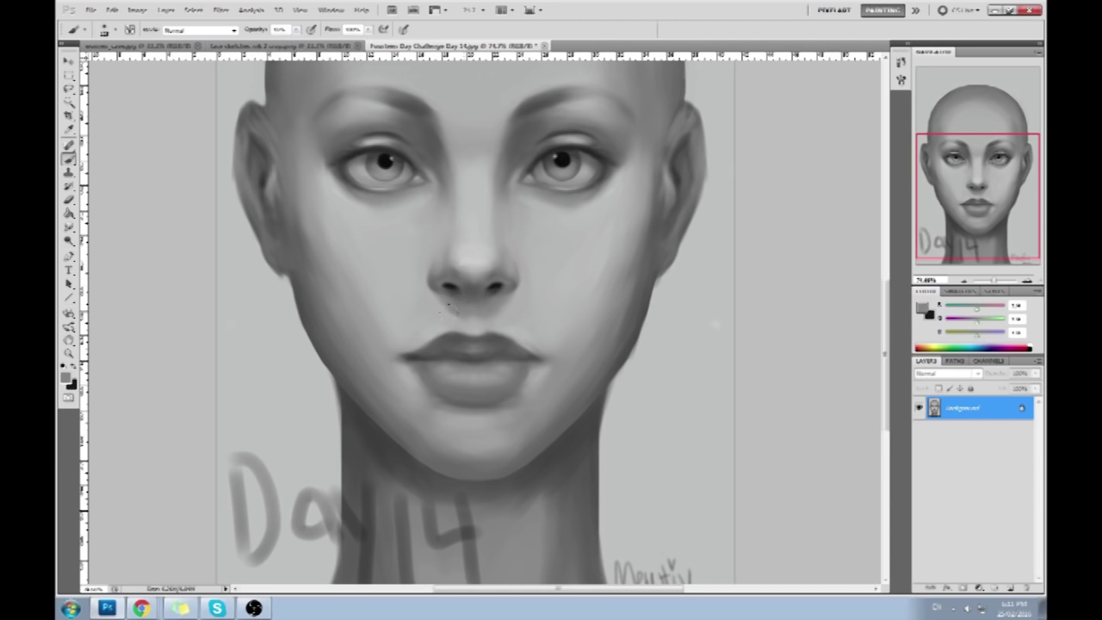
alt+click(488, 335)
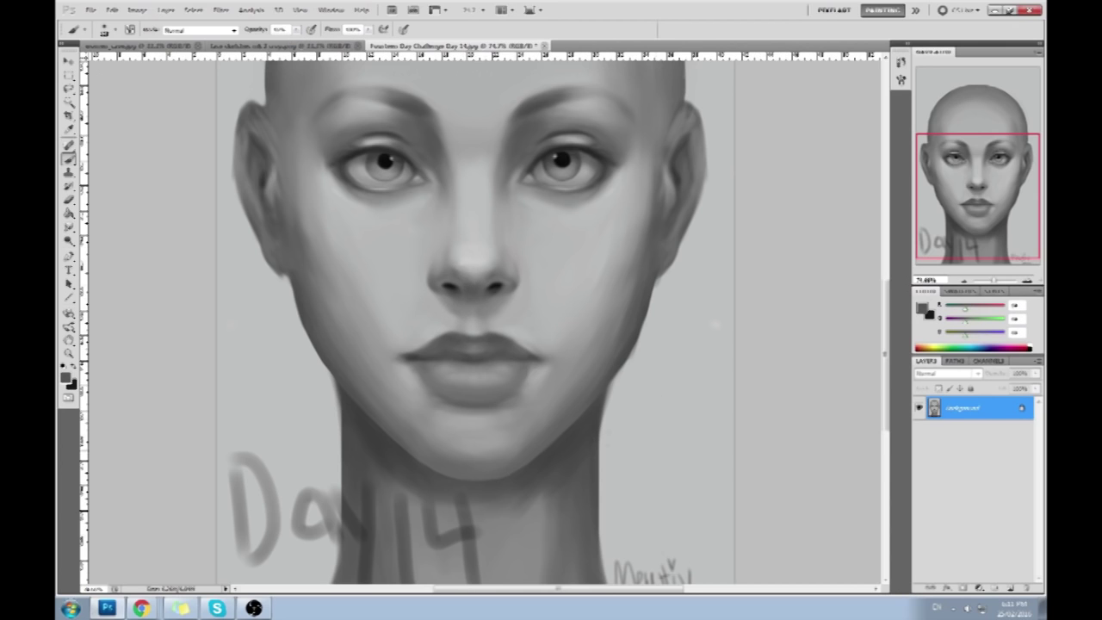
scroll(575, 251, down, 2)
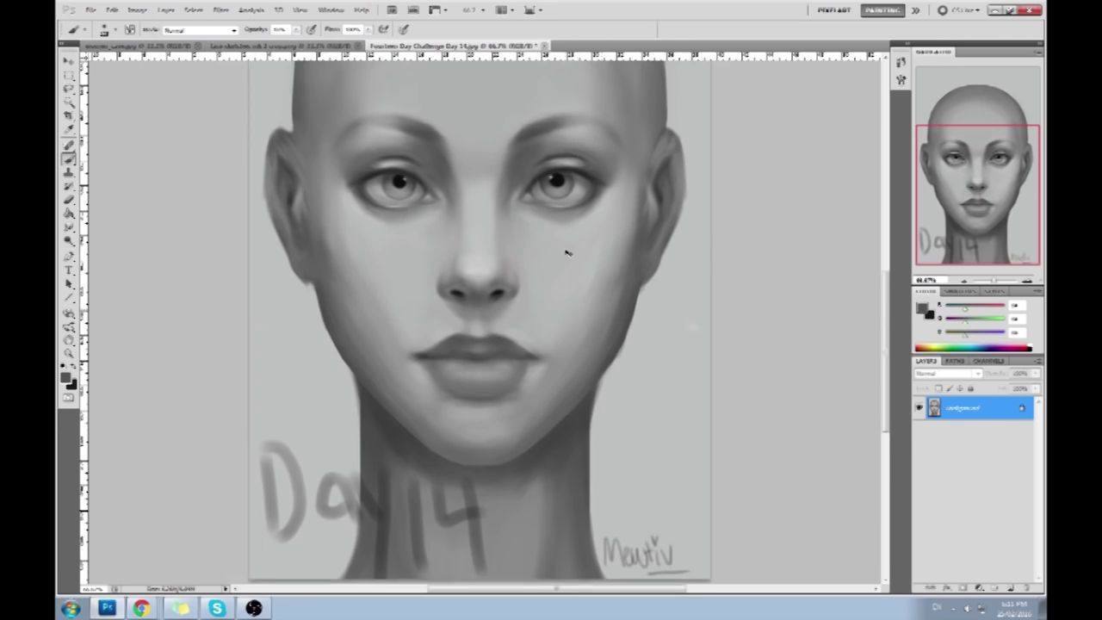
Sample greys around both eyes and brows and dab darker shading between the brows
scroll(575, 252, up, 1)
scroll(575, 254, down, 1)
scroll(575, 254, down, 2)
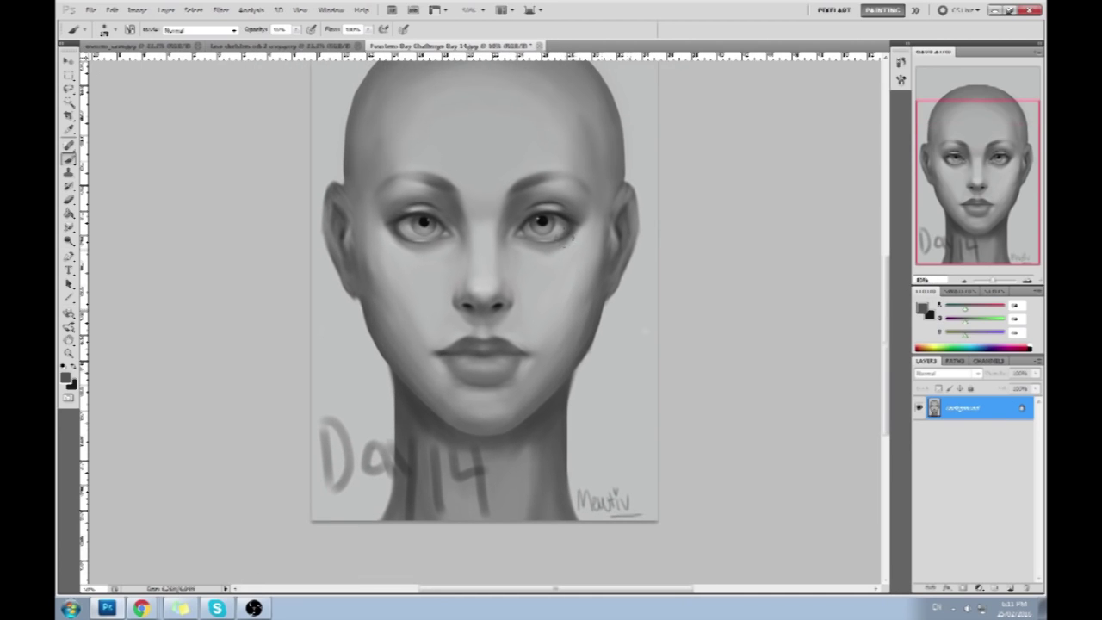
alt+click(523, 173)
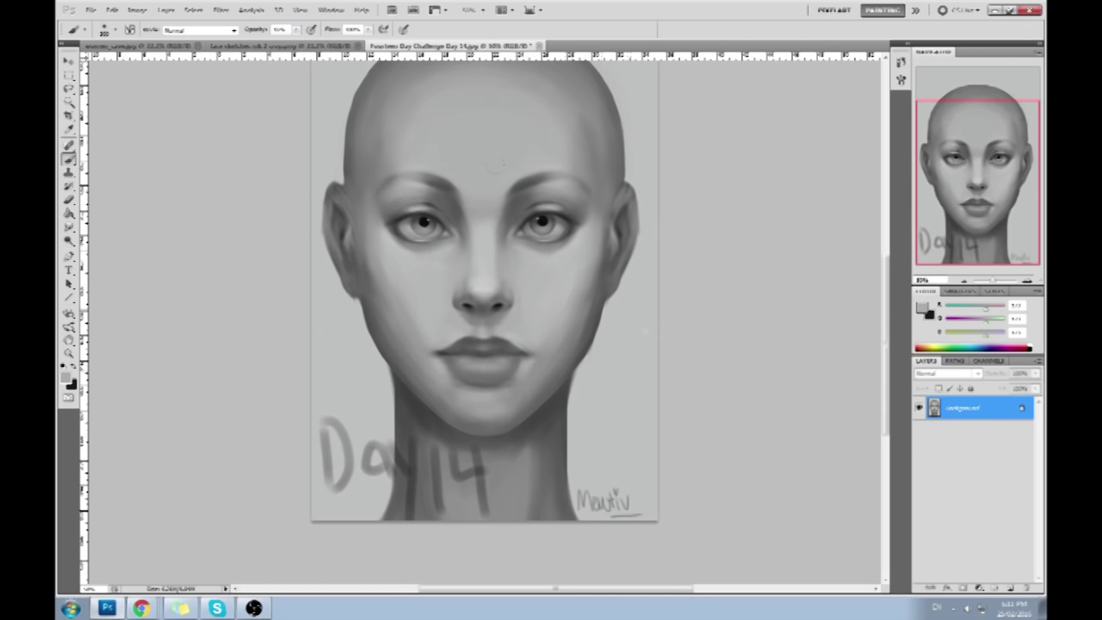
alt+click(436, 198)
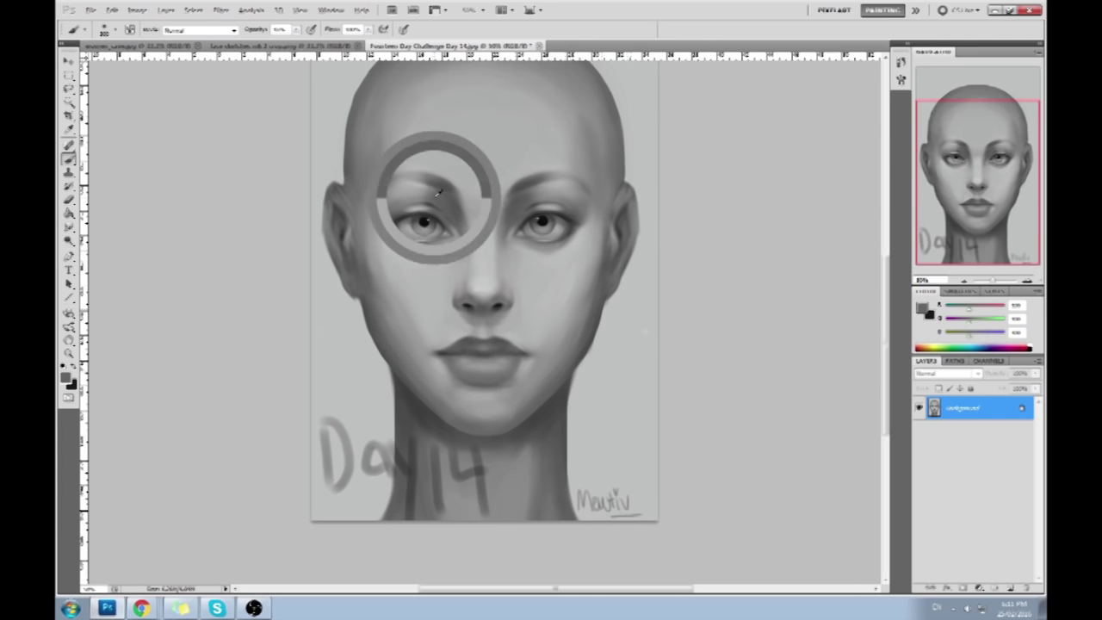
alt+click(420, 197)
alt+click(549, 196)
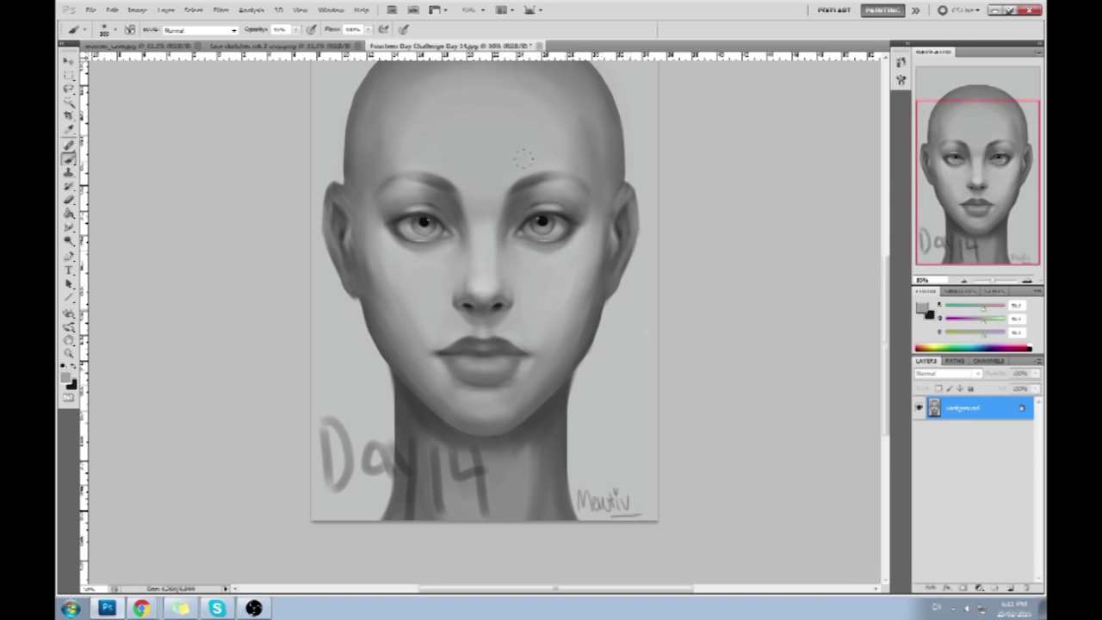
alt+click(542, 205)
alt+click(469, 199)
alt+click(475, 212)
alt+click(511, 203)
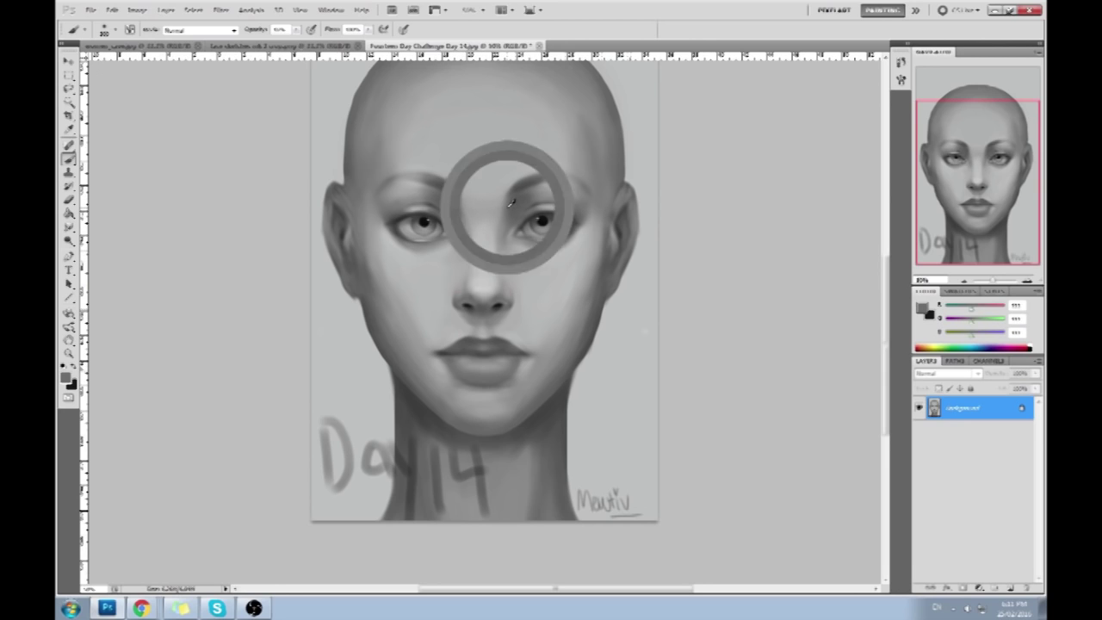
click(474, 208)
Pick a lighter forehead grey, select the whole canvas, and show the History panel
alt+click(482, 157)
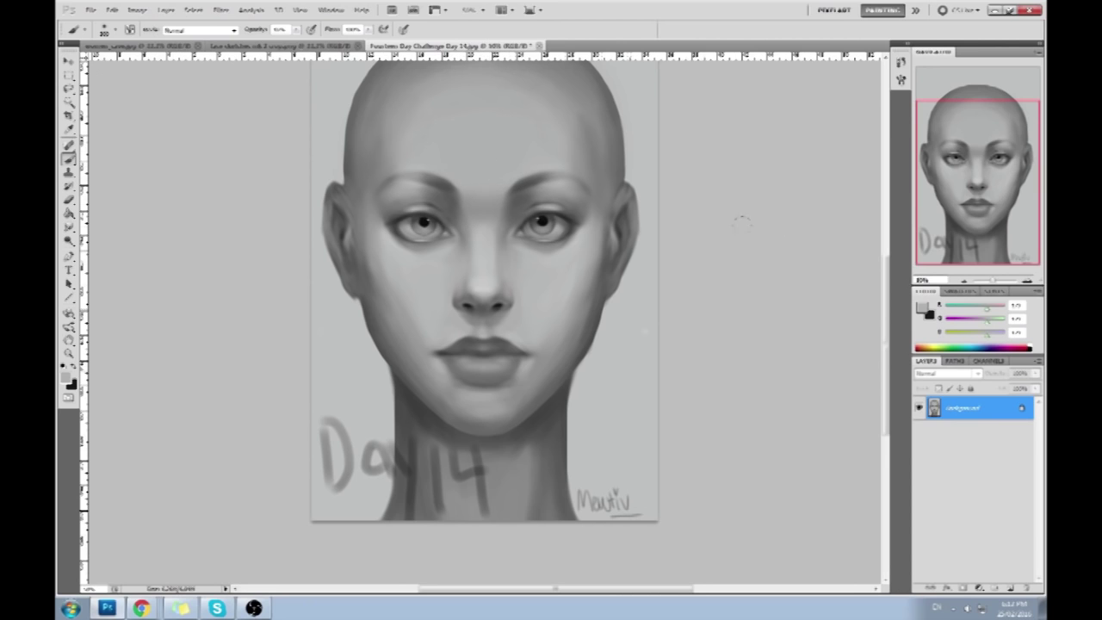
key(ctrl+a)
click(899, 62)
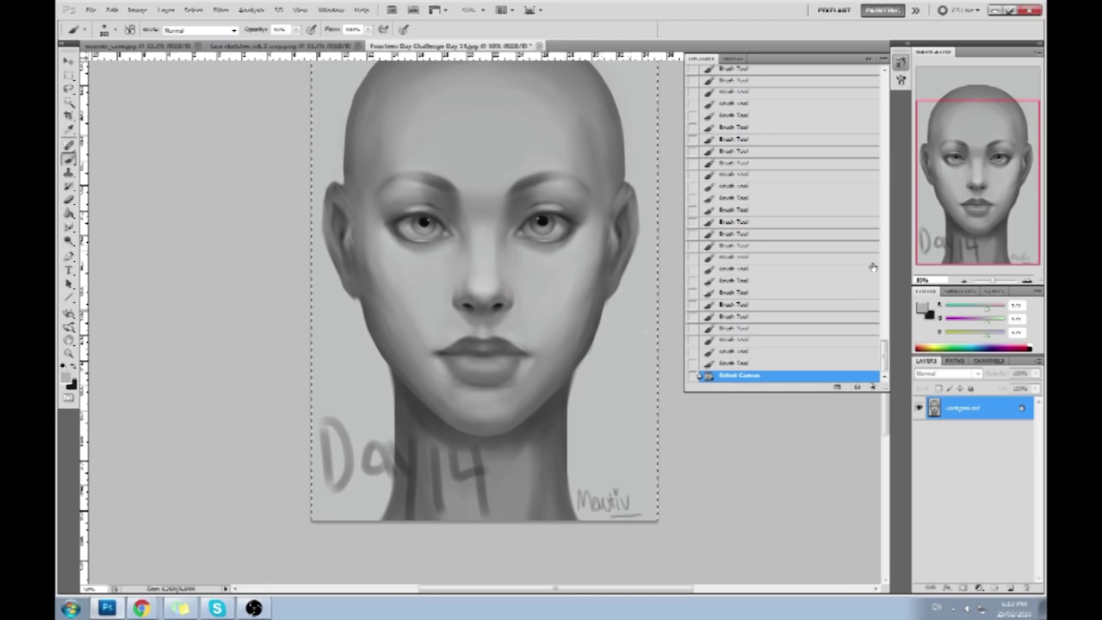
Revert to the original snapshot and paste the paintover above it as Layer 1
scroll(869, 206, up, 10)
click(777, 77)
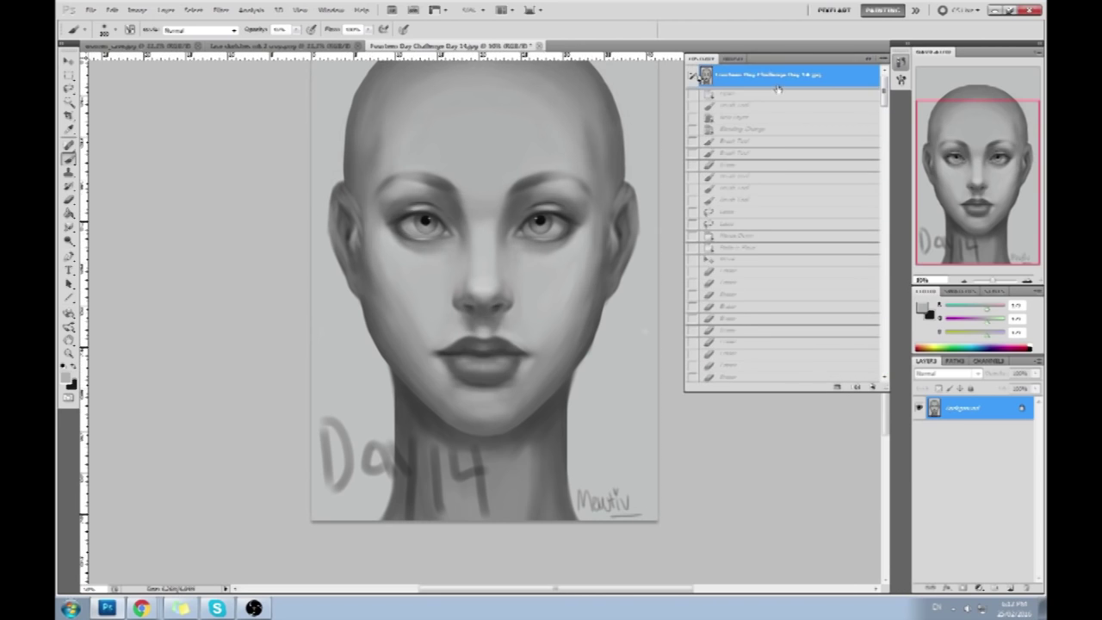
key(ctrl+v)
click(869, 59)
click(919, 410)
click(919, 410)
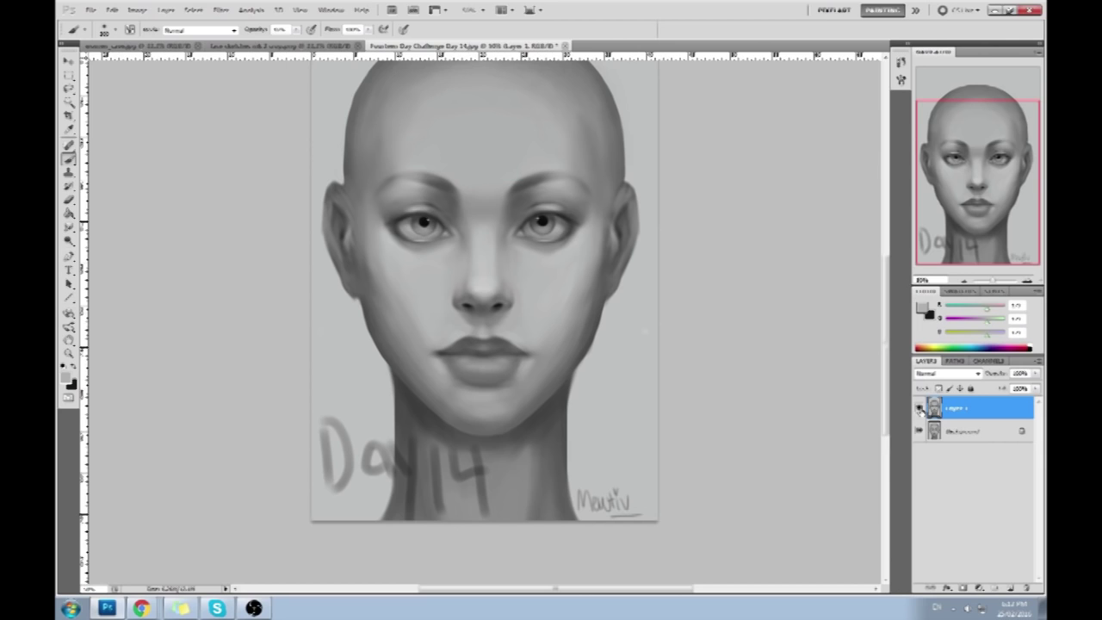
Set the foreground colour to the light grey d1d1d1
click(922, 308)
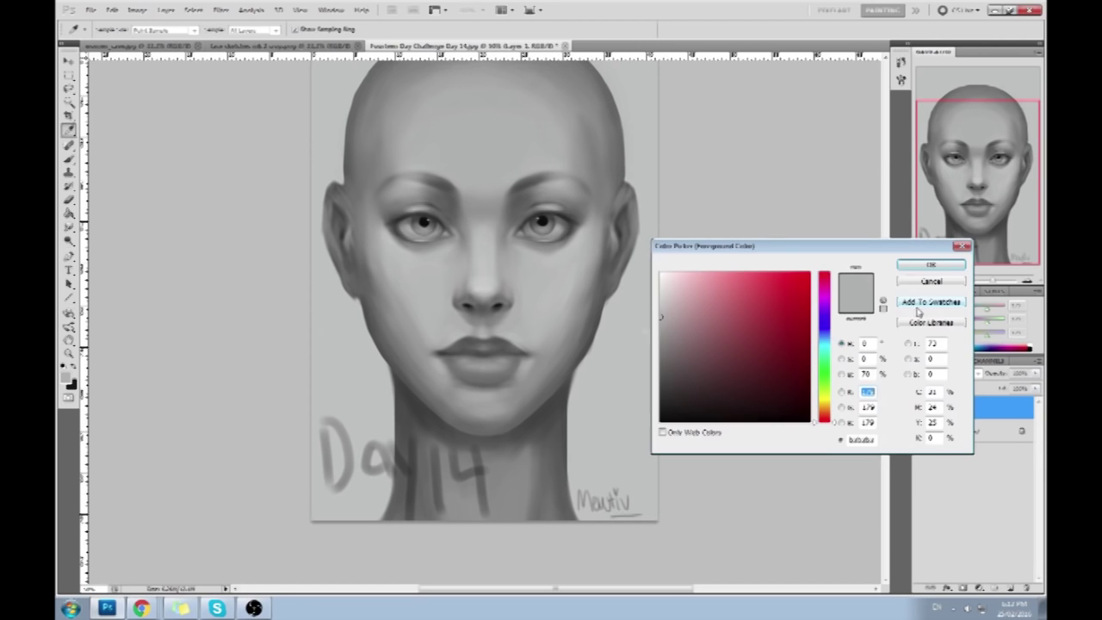
click(560, 272)
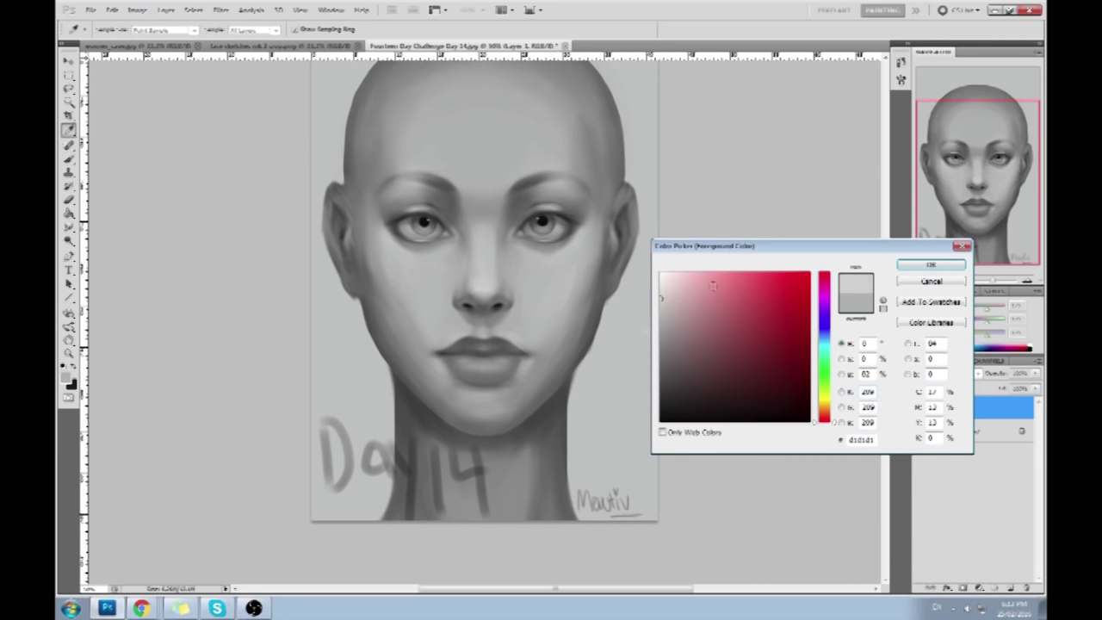
click(930, 264)
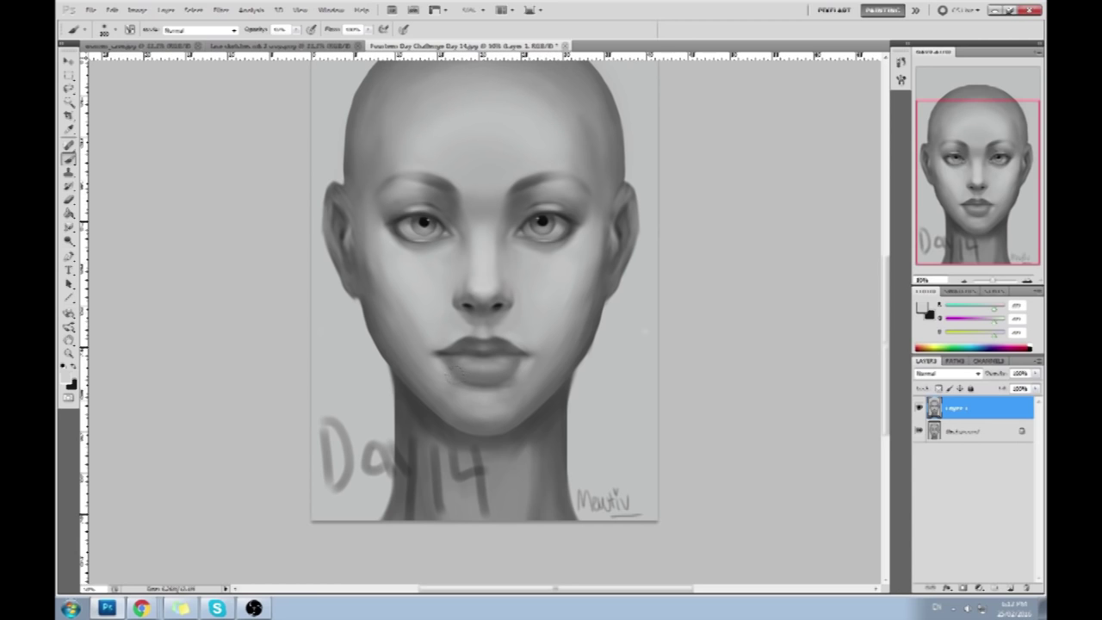
drag(391, 271, 559, 224)
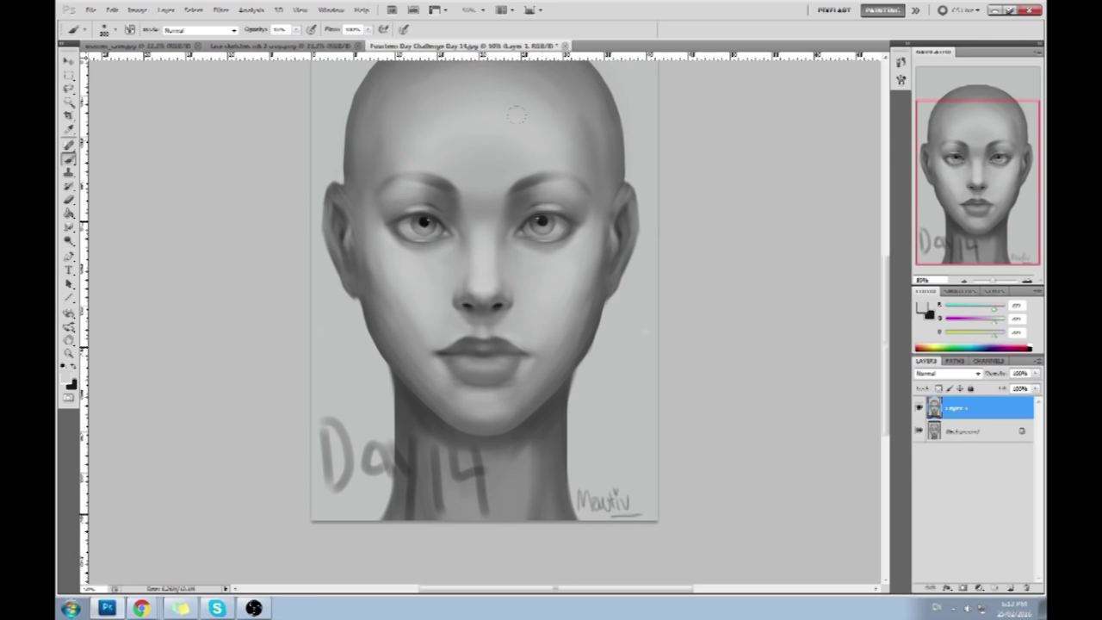
key(ctrl+z)
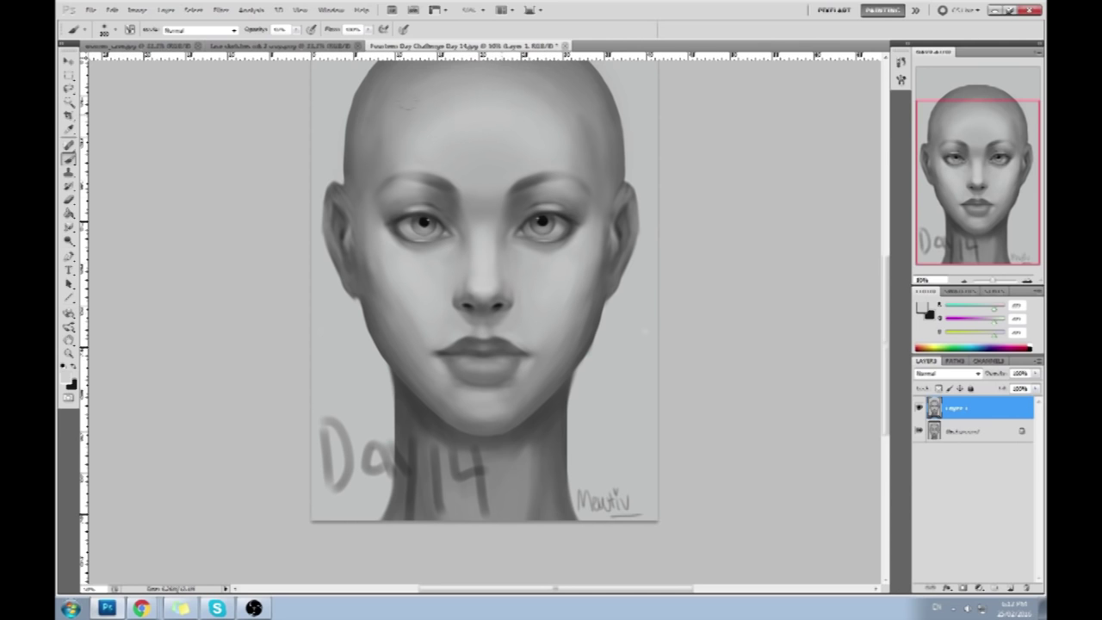
key(ctrl+minus)
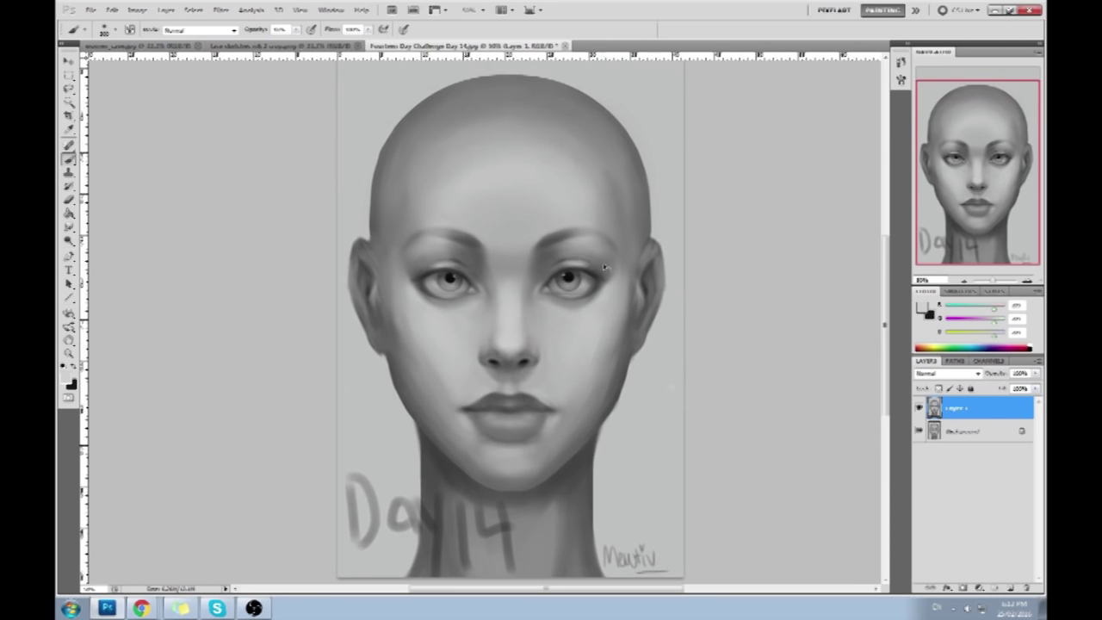
alt+click(498, 231)
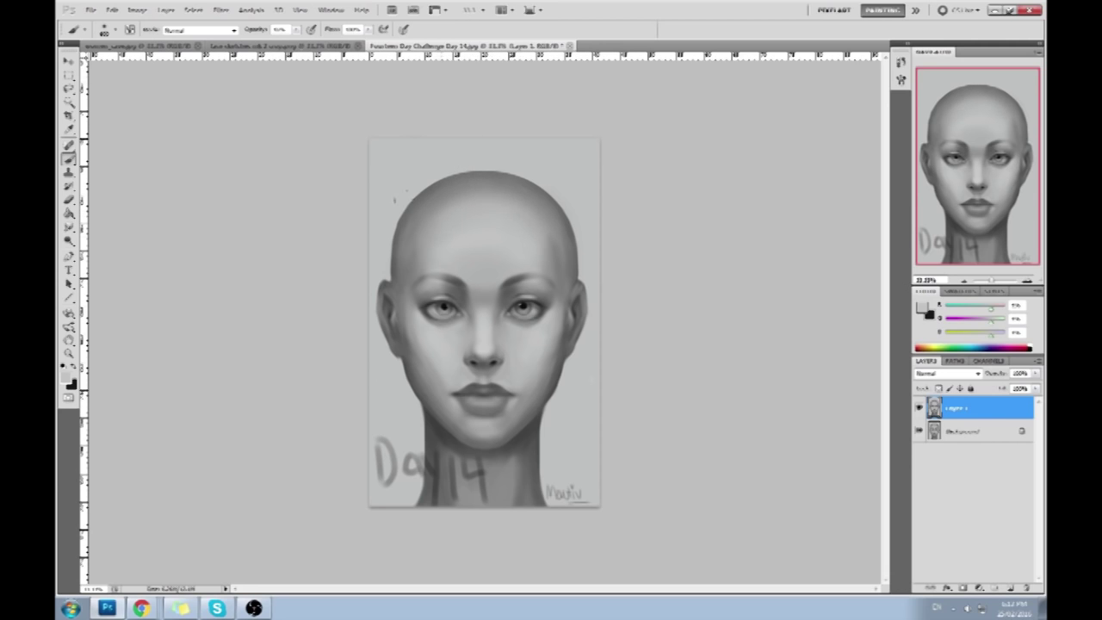
alt+click(437, 233)
alt+click(499, 217)
click(919, 408)
click(918, 408)
click(918, 408)
click(919, 409)
click(918, 409)
click(918, 409)
click(918, 408)
click(918, 409)
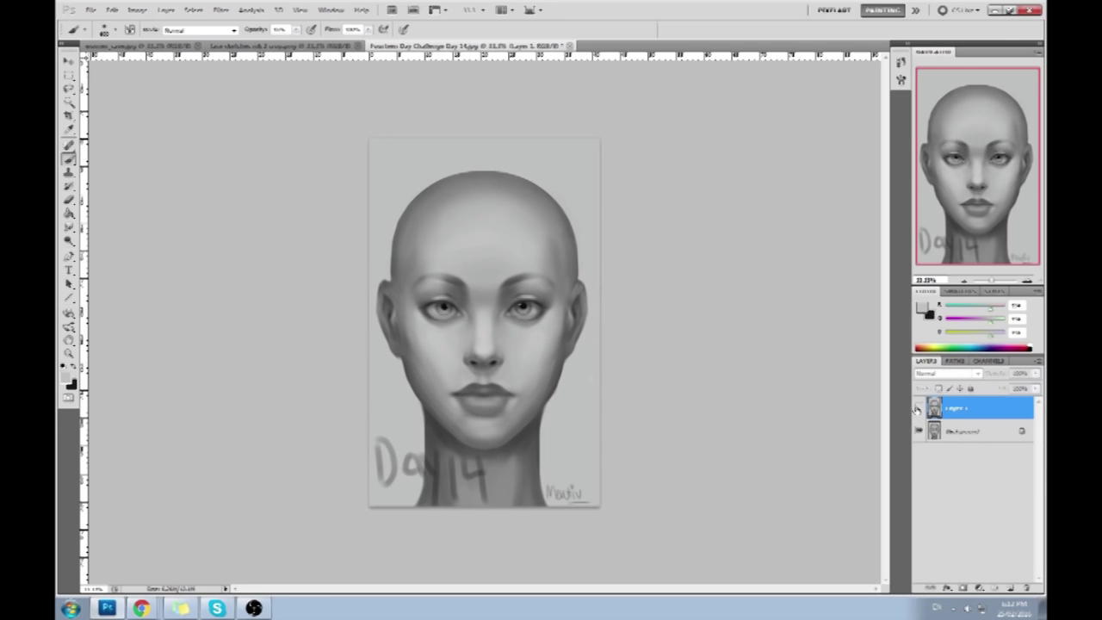
Toggle Layer 1 repeatedly to compare the paintover with the original, leaving it visible
click(918, 409)
click(919, 410)
click(920, 409)
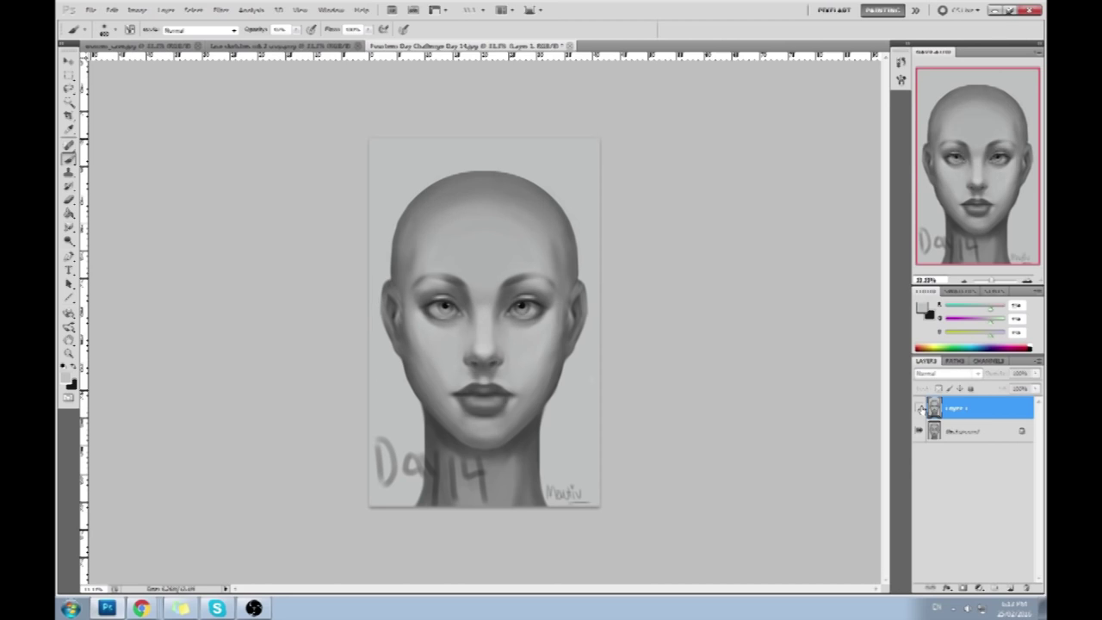
click(919, 410)
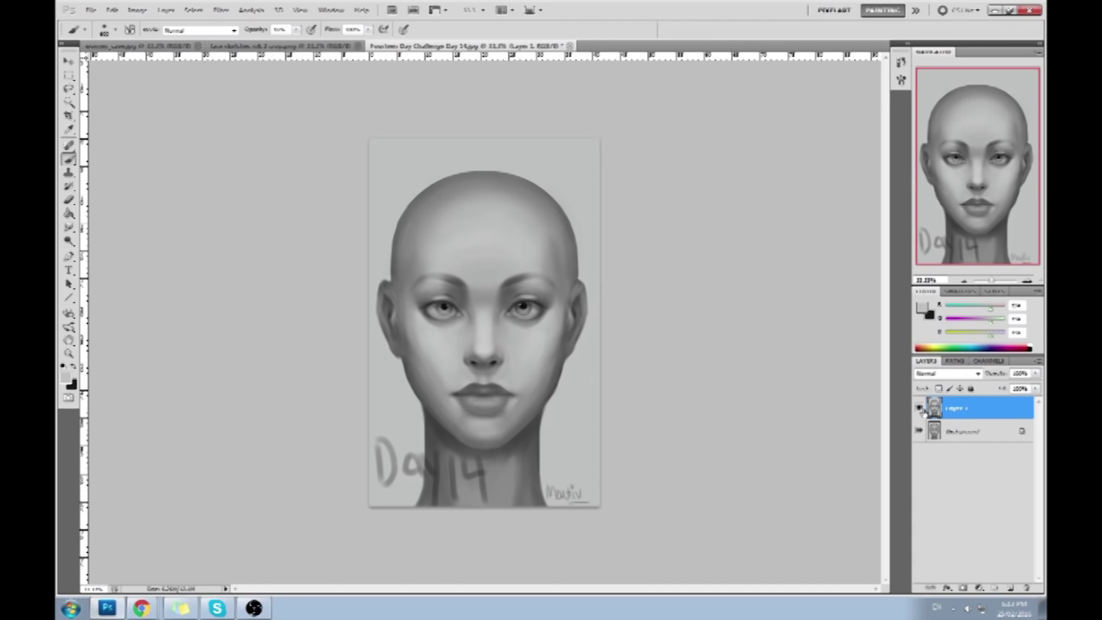
click(919, 410)
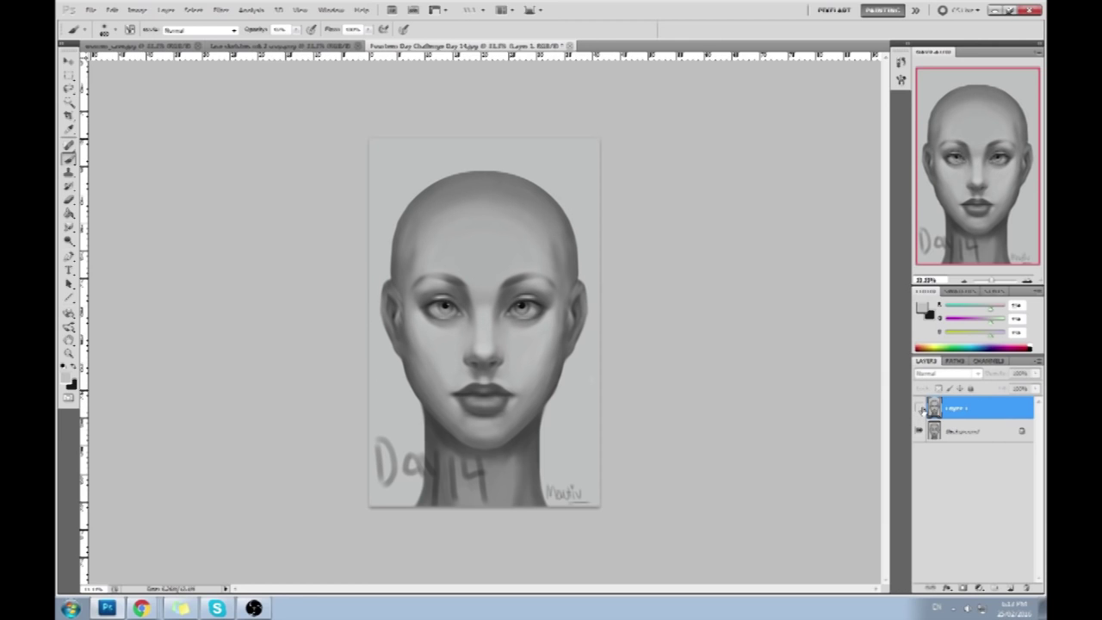
click(919, 409)
click(919, 410)
click(919, 408)
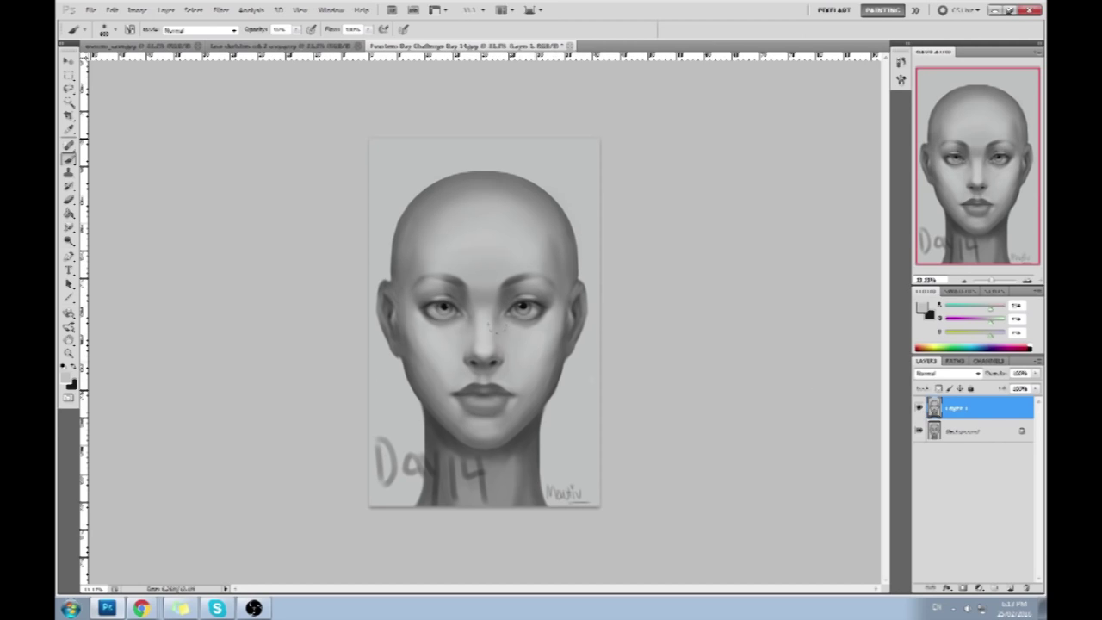
key(Return)
key(Return)
Minimize Photoshop to reveal the Windows desktop
click(994, 10)
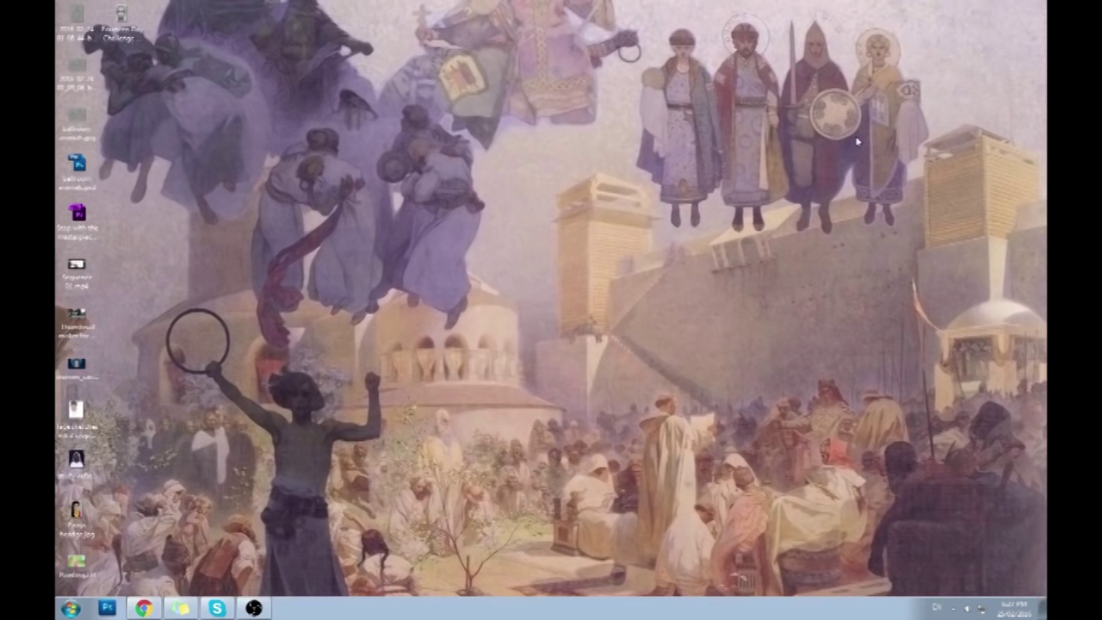